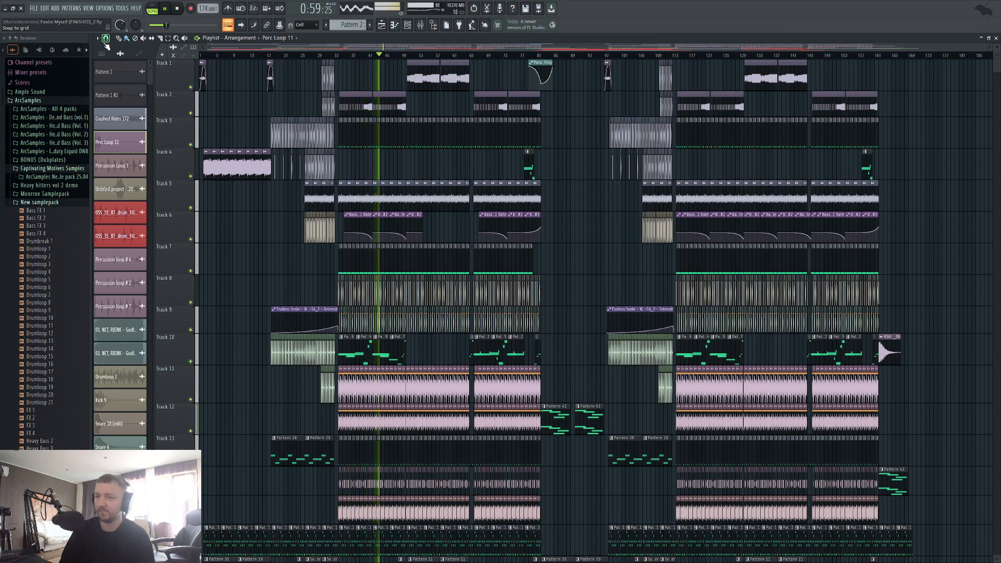
# Look through the playlist tracks while the song plays and stop playback around the vocal section
pyautogui.scroll(-5, 511, 290)
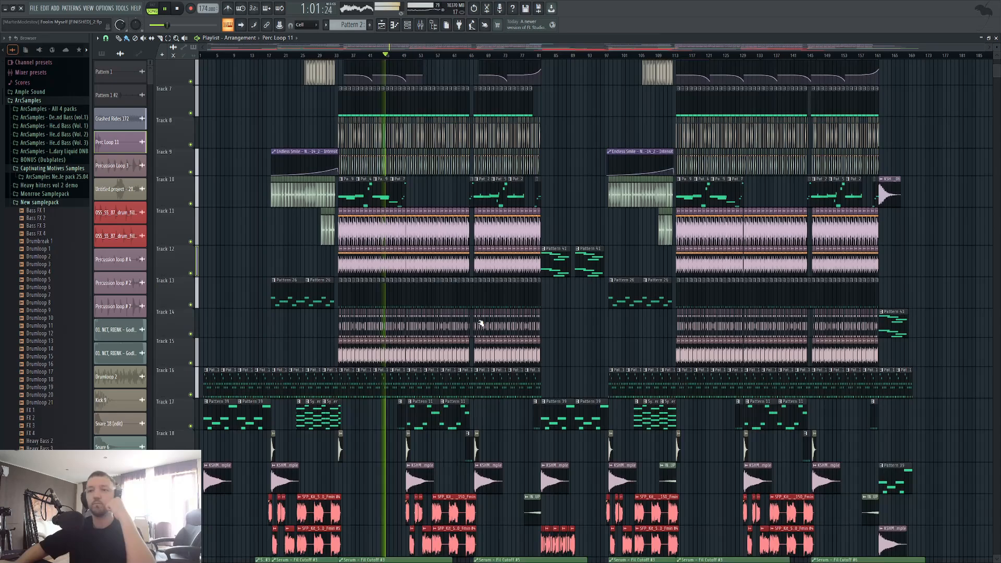
pyautogui.scroll(-3, 459, 324)
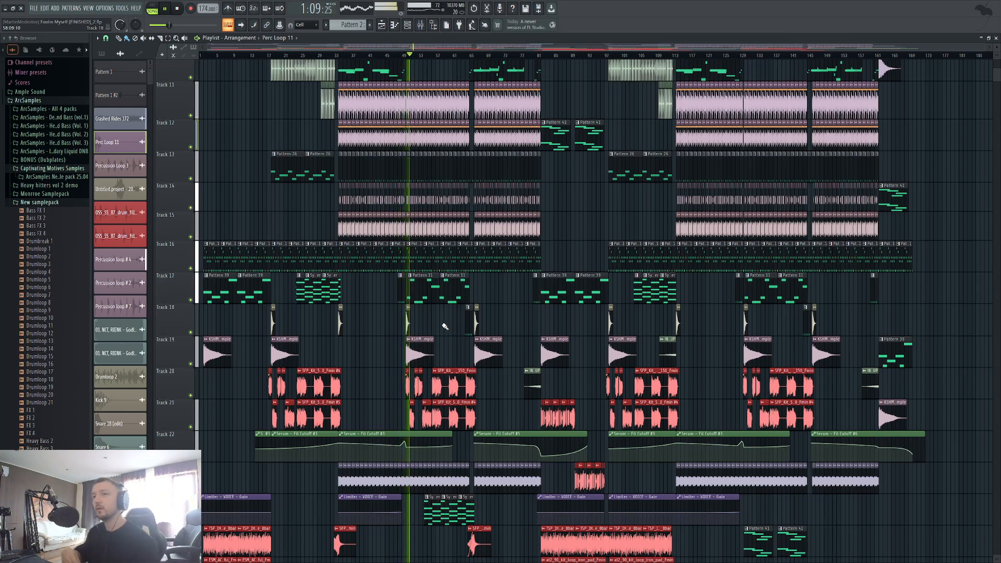
pyautogui.scroll(-4, 458, 373)
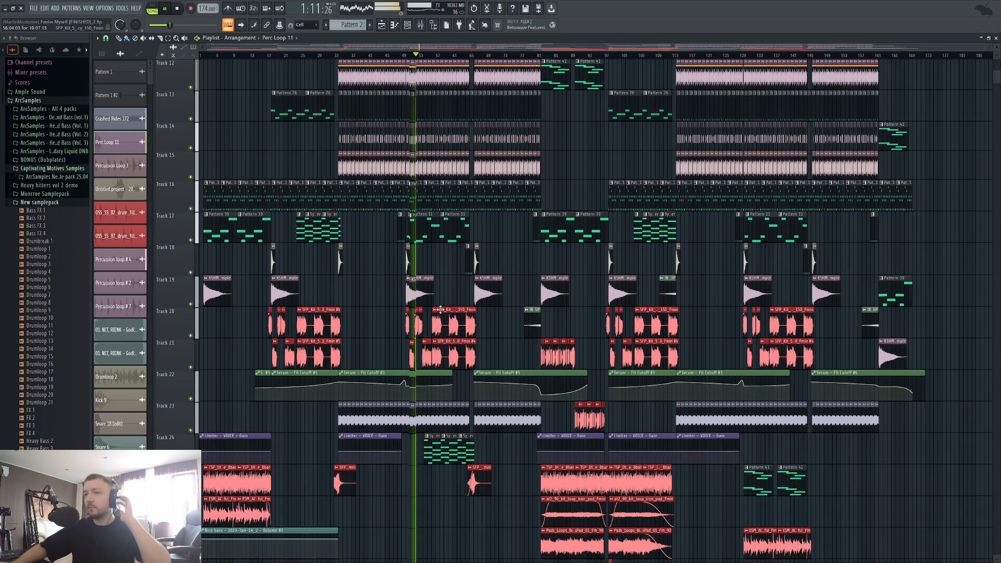
pyautogui.scroll(5, 425, 436)
pyautogui.scroll(2, 450, 432)
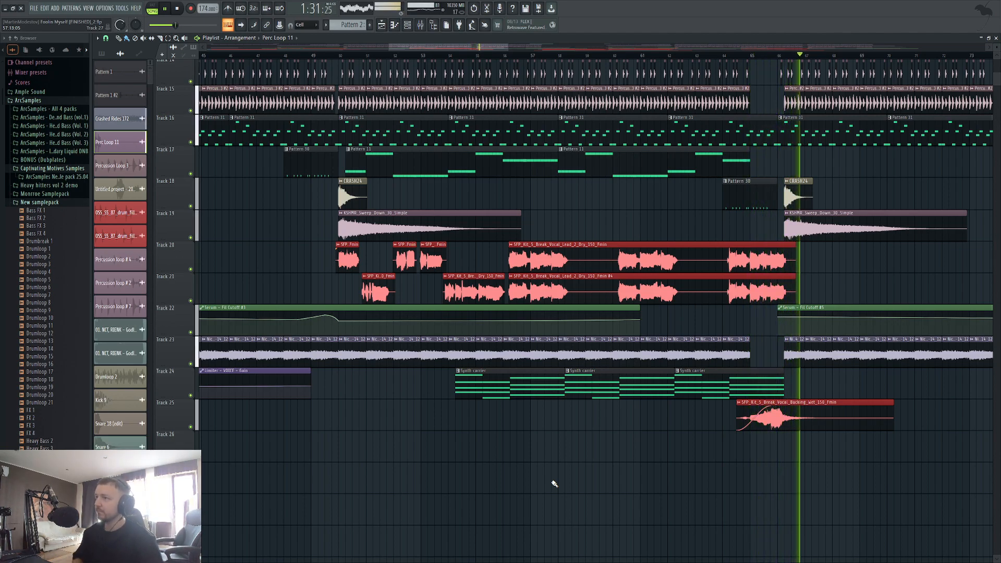
pyautogui.press('space')
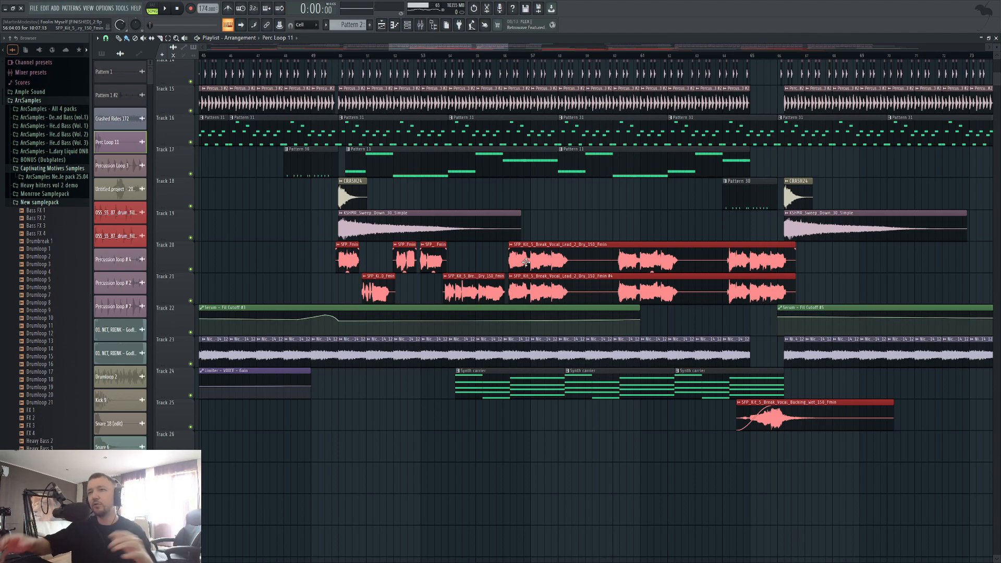
# Examine the arrangement in the playlist, from the percussion and bass tracks down to the vocals and effects
pyautogui.scroll(-8, 292, 414)
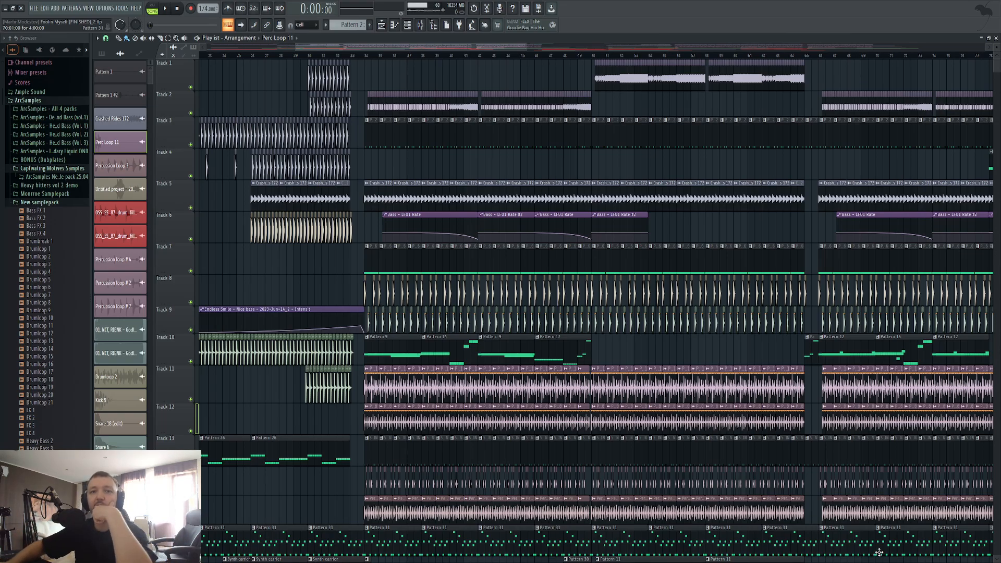
pyautogui.scroll(-5, 527, 344)
pyautogui.scroll(-2, 358, 341)
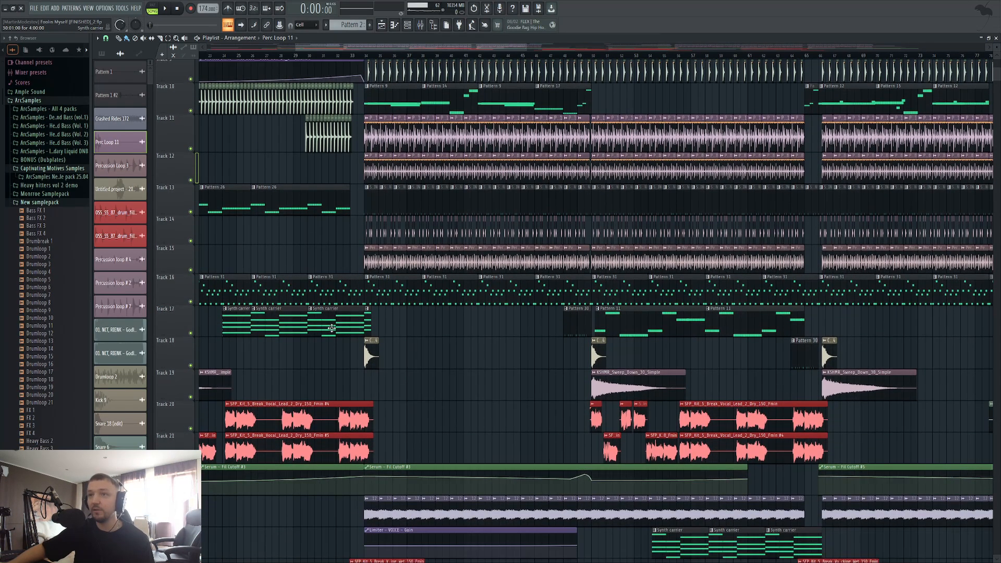
pyautogui.scroll(8, 361, 370)
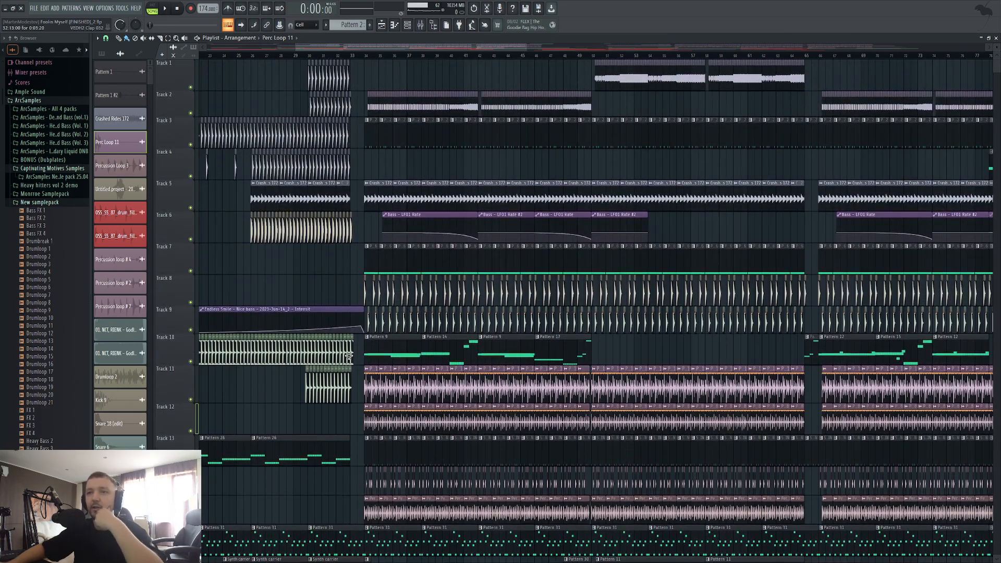
pyautogui.moveTo(526, 47); pyautogui.dragTo(410, 52)
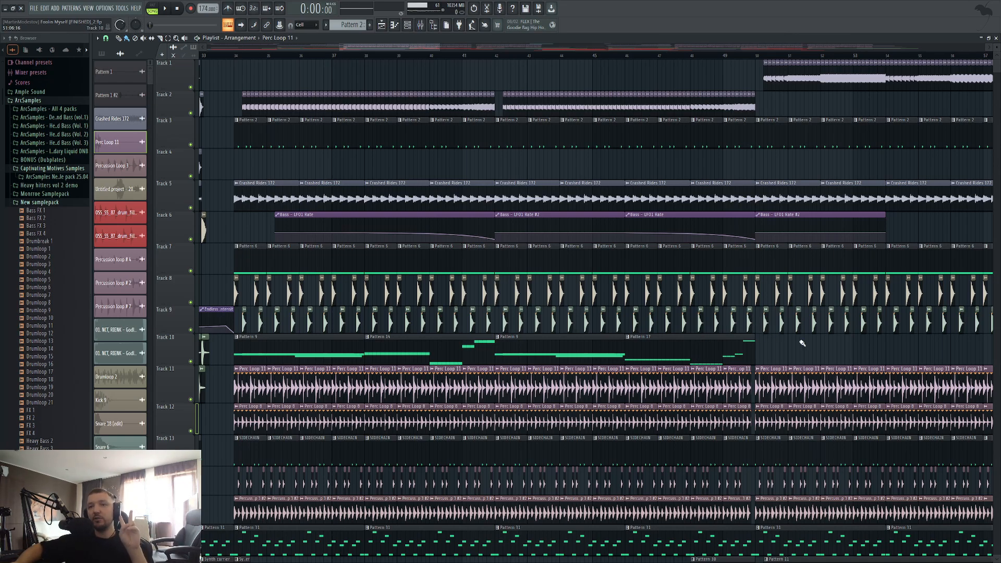
pyautogui.scroll(-4, 801, 343)
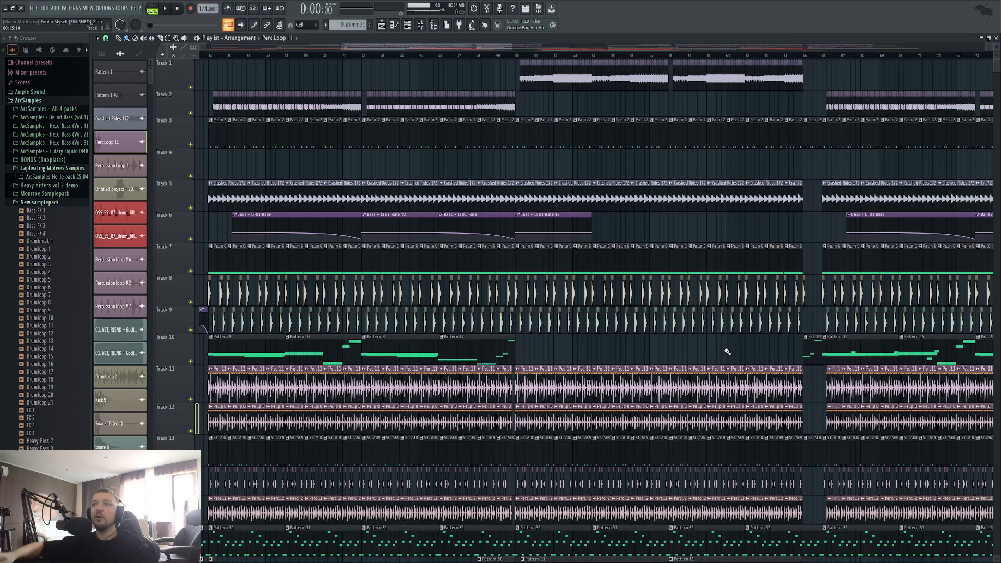
pyautogui.scroll(-5, 688, 342)
pyautogui.scroll(-5, 599, 335)
pyautogui.scroll(-7, 584, 311)
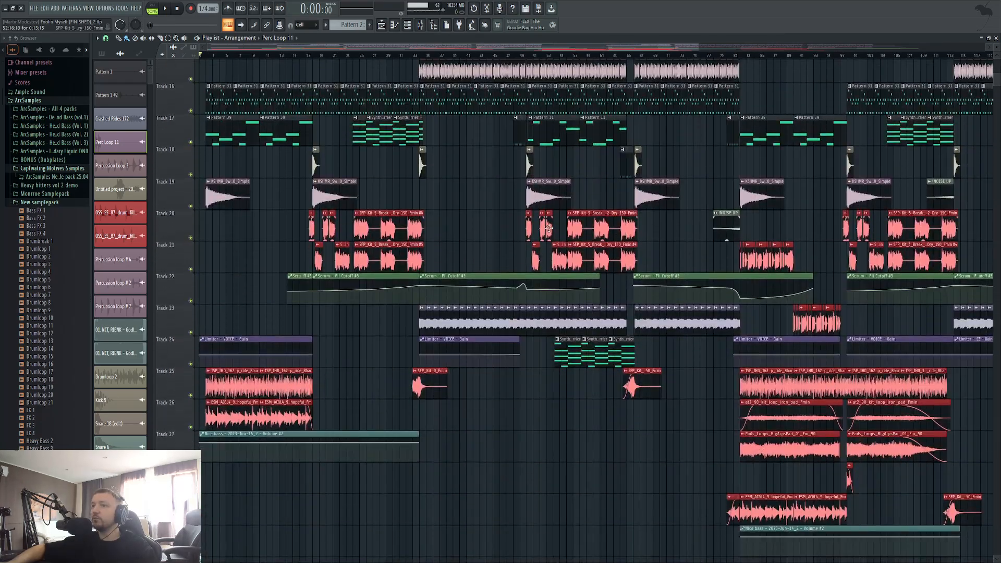
pyautogui.scroll(5, 584, 311)
pyautogui.moveTo(997, 47); pyautogui.dragTo(996, 40)
pyautogui.scroll(6, 417, 324)
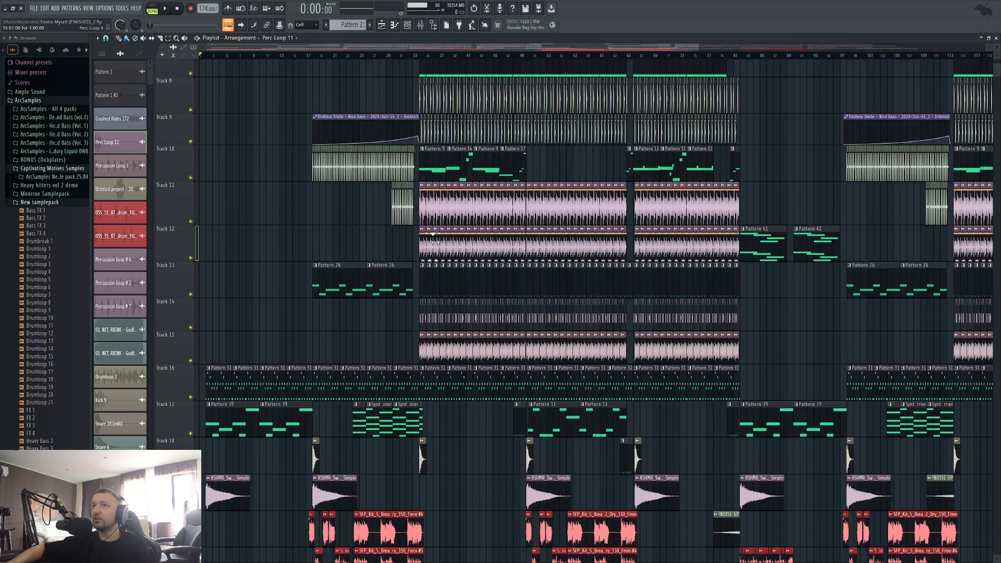
# Select the first drop's percussion, sidechain, kick and snare clips and clear the selection
pyautogui.moveTo(417, 324); pyautogui.dragTo(745, 472)
pyautogui.scroll(3, 751, 339)
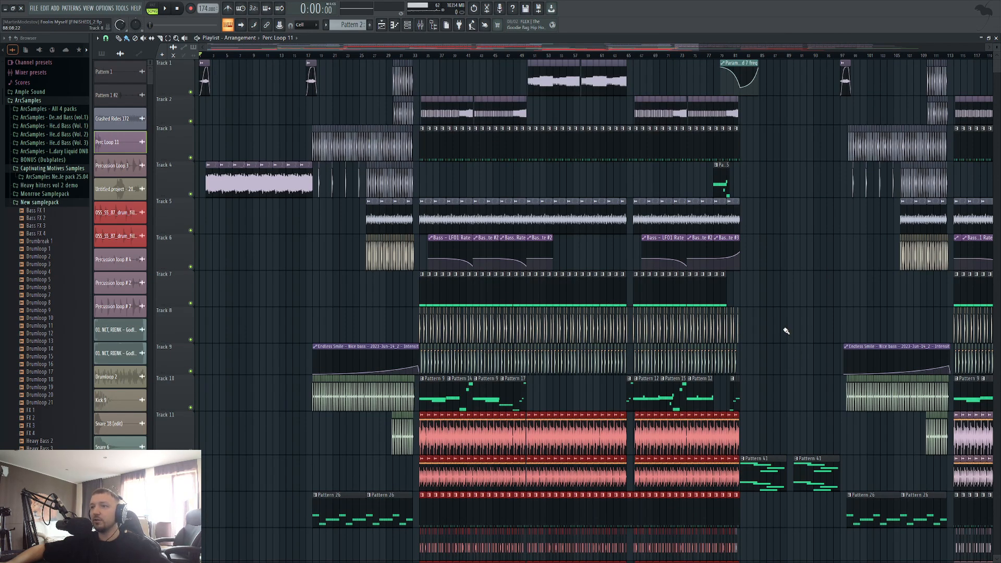
pyautogui.moveTo(782, 332); pyautogui.dragTo(426, 363)
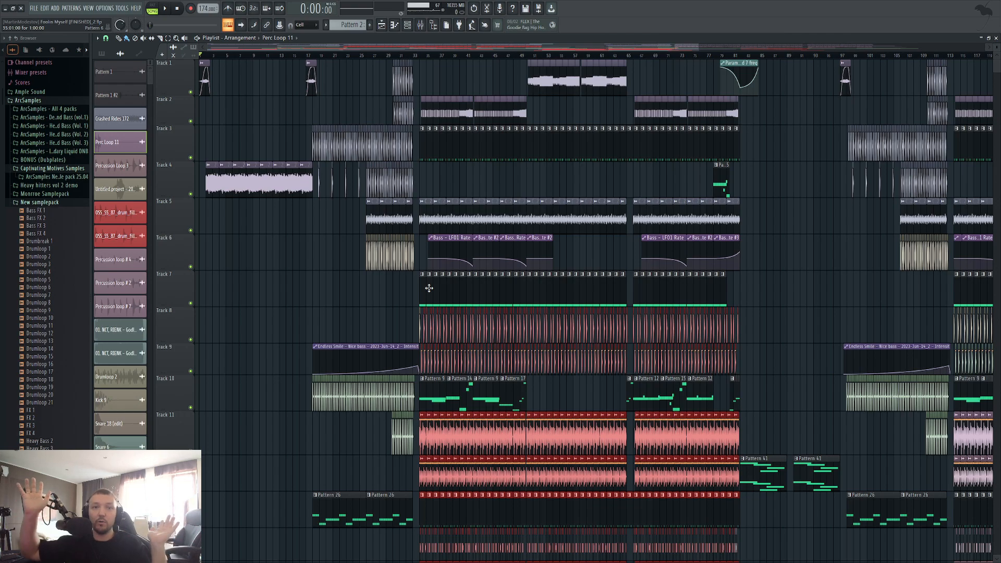
pyautogui.click(793, 303)
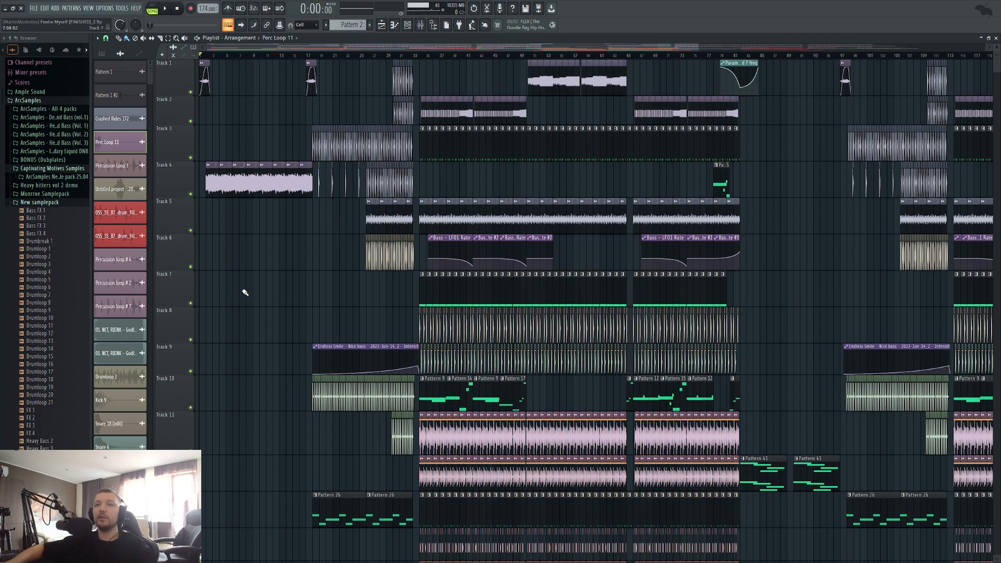
# Examine the full arrangement and the start of the first drop, where the kick, snare and percussion loops enter
pyautogui.scroll(-2, 263, 321)
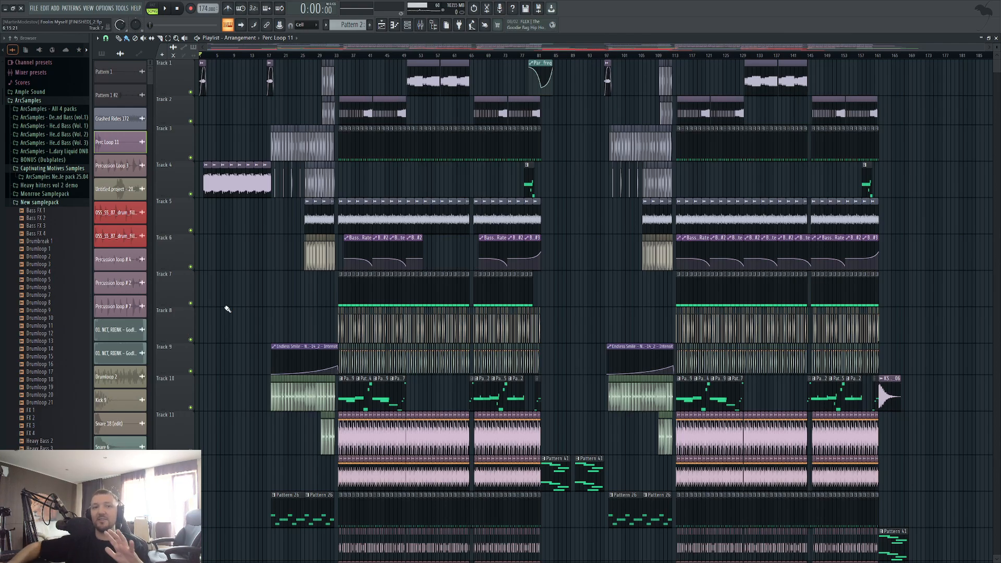
pyautogui.scroll(-7, 251, 257)
pyautogui.scroll(5, 174, 276)
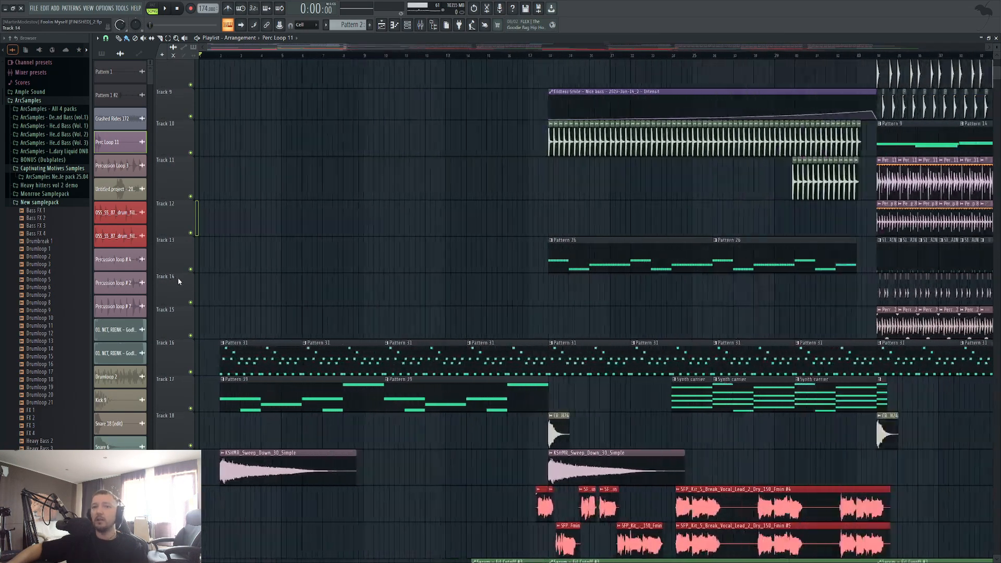
pyautogui.scroll(7, 206, 354)
pyautogui.scroll(-4, 240, 344)
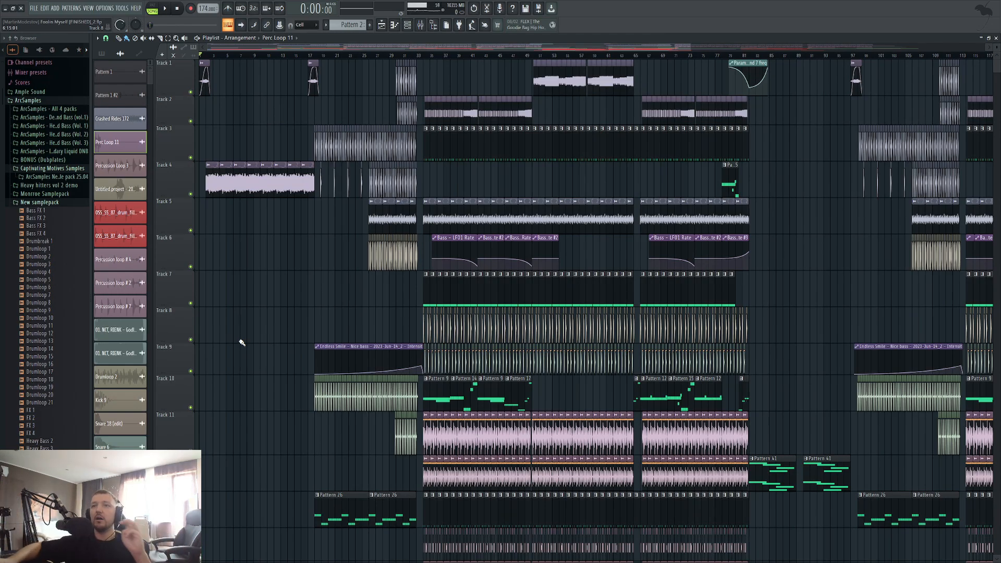
pyautogui.scroll(5, 476, 59)
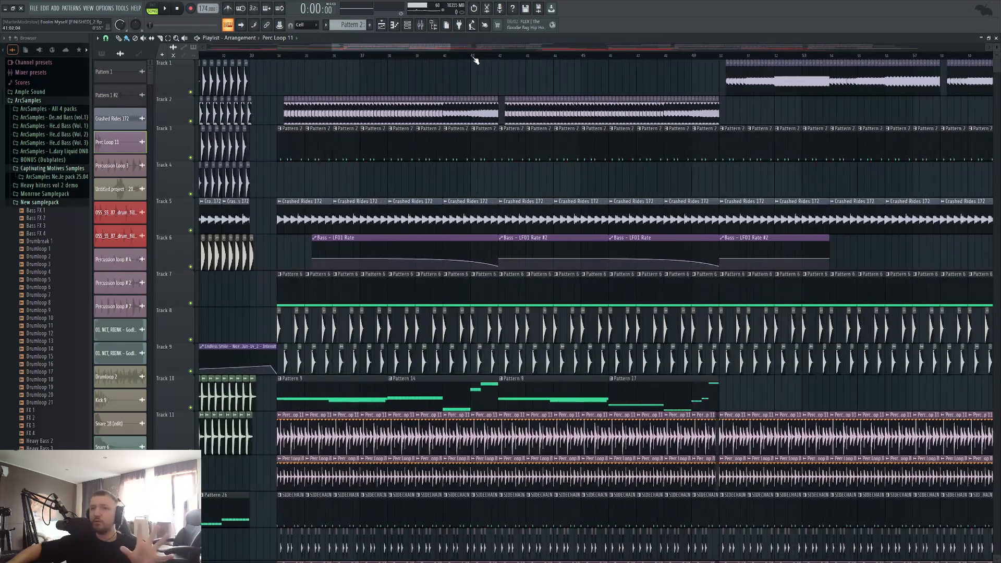
pyautogui.moveTo(430, 48); pyautogui.dragTo(399, 52)
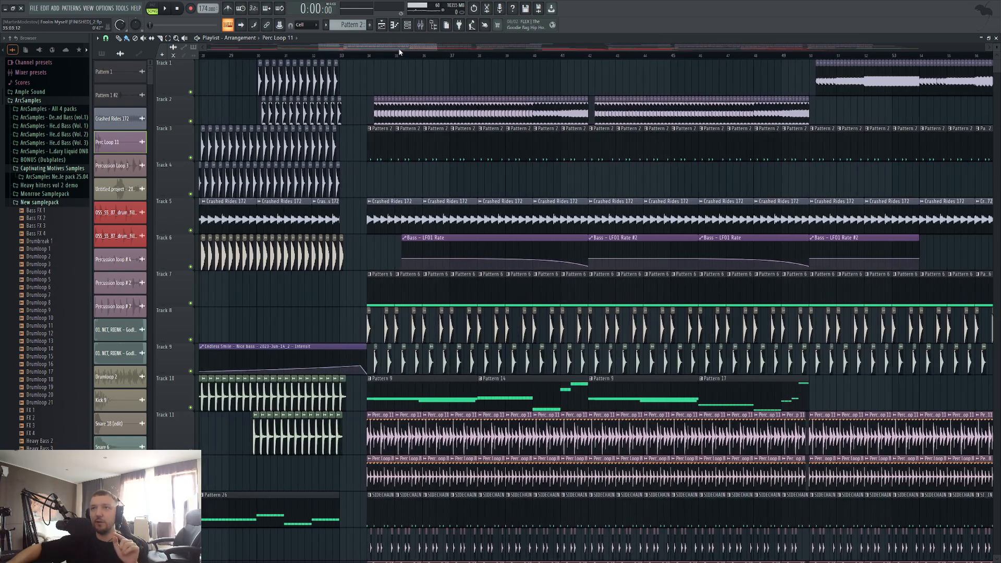
pyautogui.scroll(3, 400, 55)
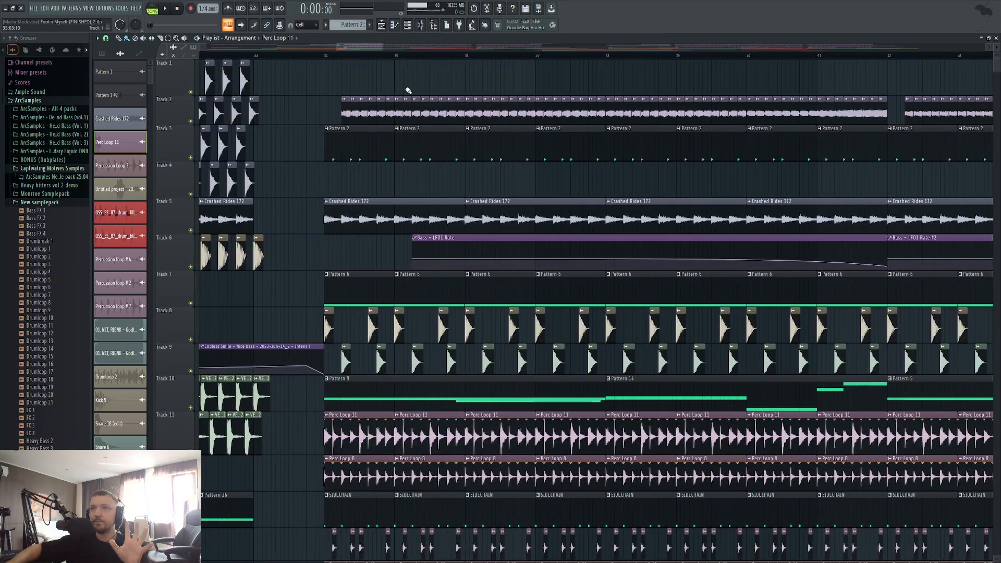
pyautogui.scroll(-5, 409, 130)
pyautogui.scroll(5, 402, 123)
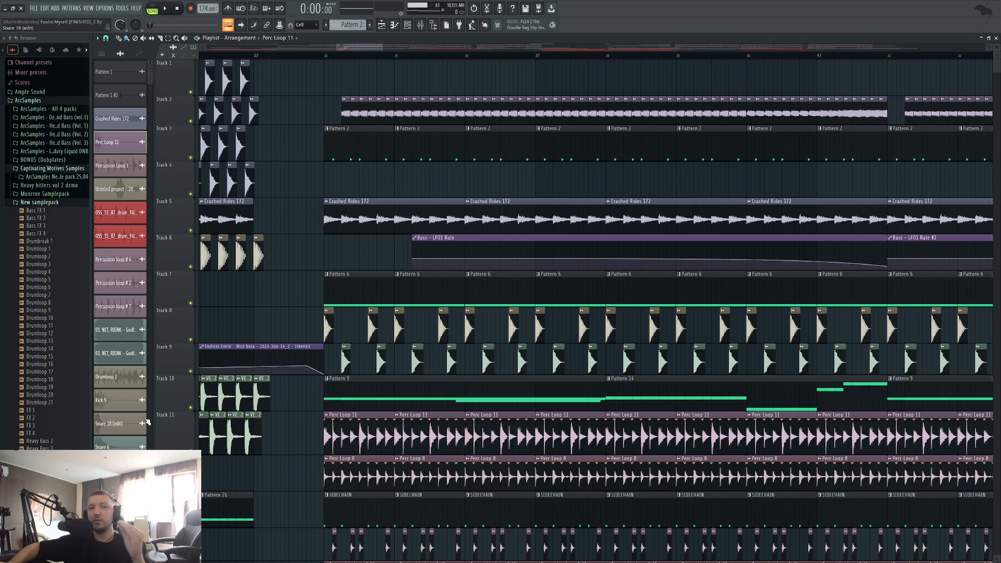
# Solo playlist track 8 with the kick and unmute tracks 9, 11, 12, 14 and 15 alongside it
pyautogui.rightClick(191, 340)
pyautogui.click(190, 370)
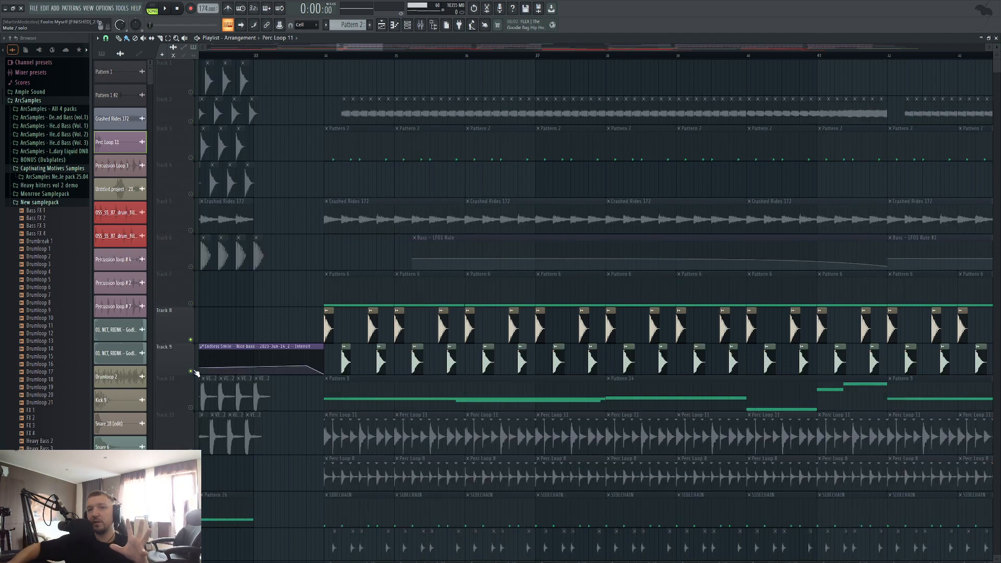
pyautogui.click(191, 444)
pyautogui.click(190, 487)
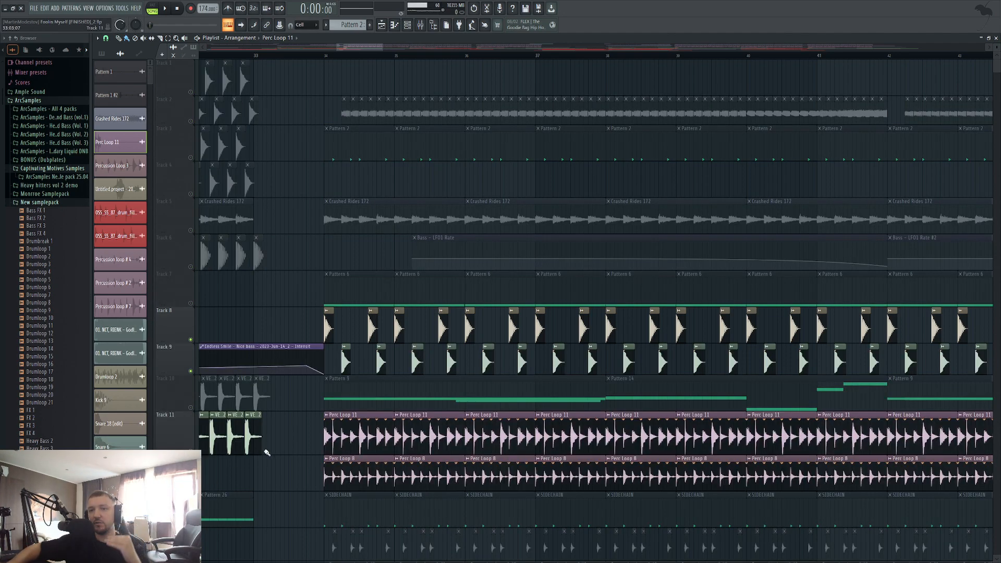
pyautogui.scroll(-3, 271, 430)
pyautogui.click(190, 408)
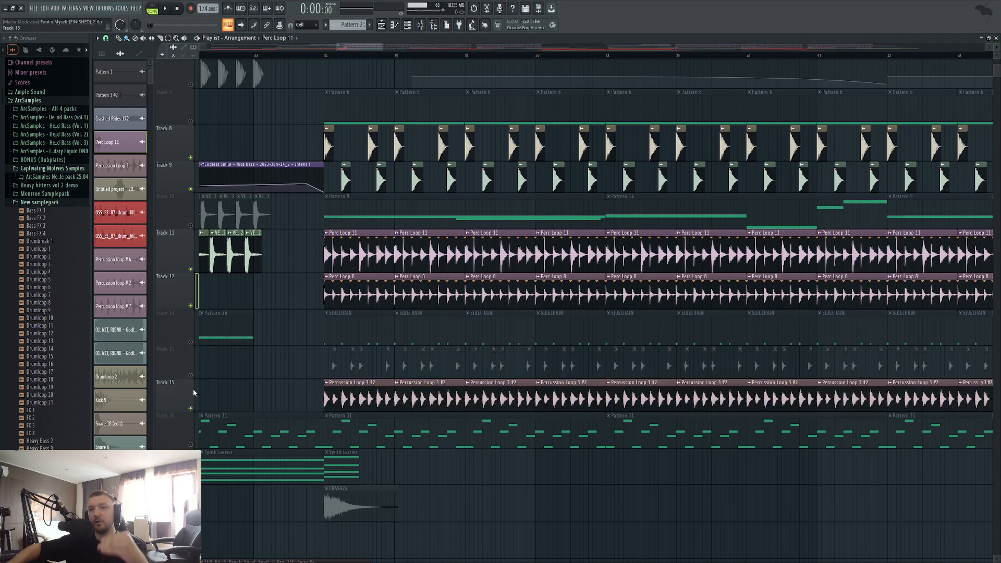
pyautogui.click(191, 375)
pyautogui.scroll(3, 193, 375)
# Select bars 34 to 36 at the start of the first drop for looping and unmute tracks 3, 5 and 13
pyautogui.moveTo(331, 57); pyautogui.dragTo(532, 73)
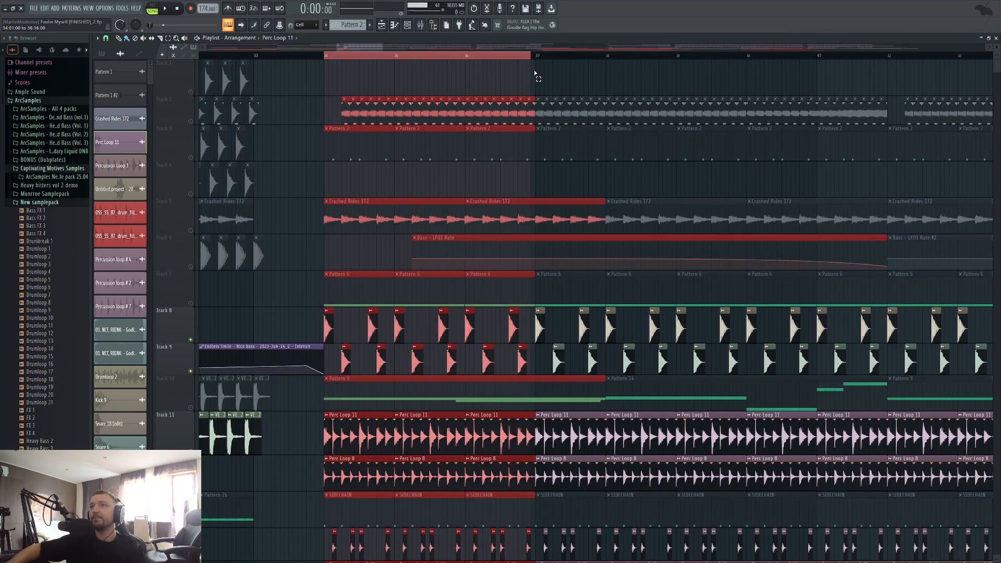
pyautogui.click(191, 157)
pyautogui.click(190, 230)
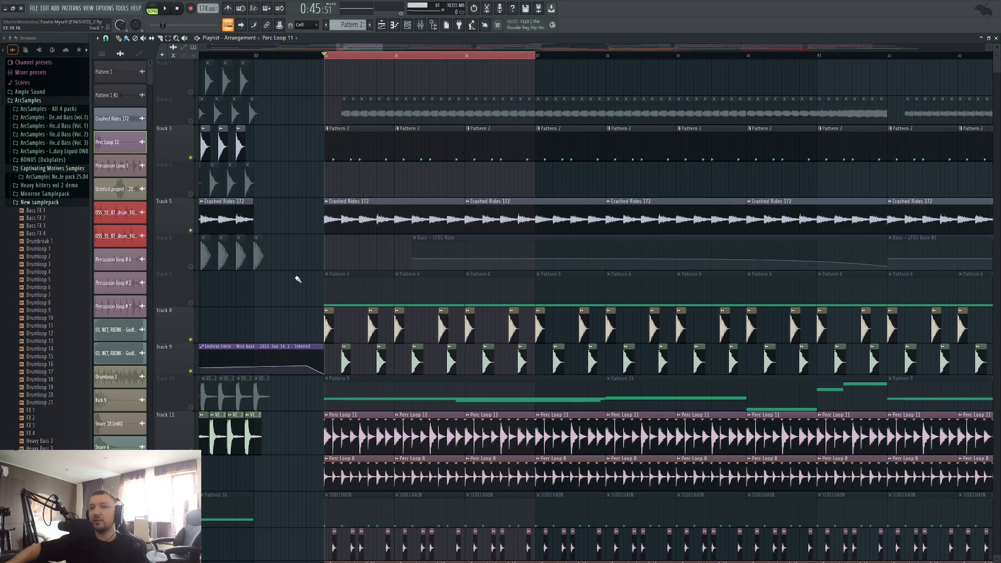
pyautogui.scroll(-5, 298, 280)
pyautogui.click(191, 343)
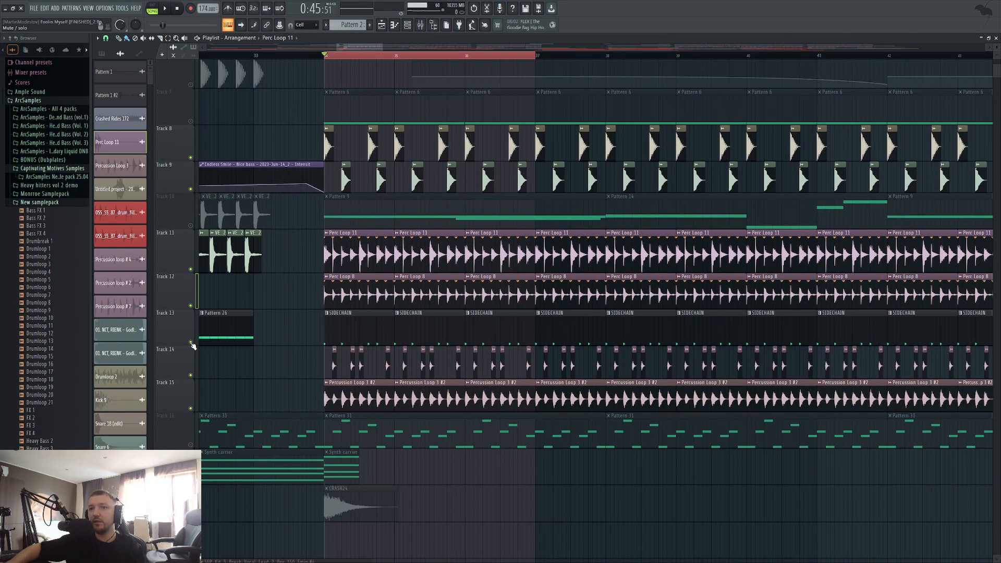
# Play the selected bars with only the drum tracks audible and stop playback
pyautogui.scroll(5, 246, 360)
pyautogui.press('space')
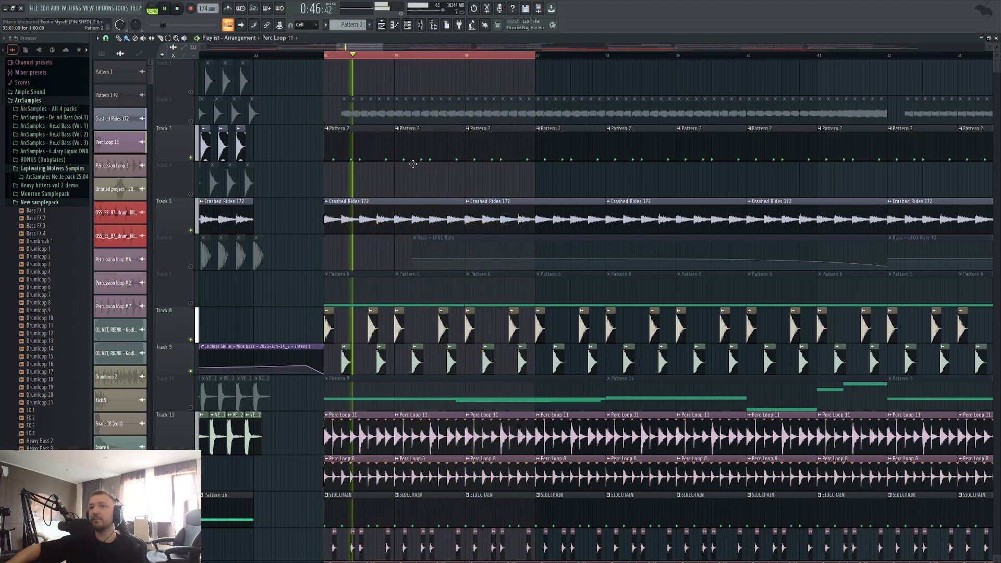
pyautogui.press('space')
# Open the sample settings of the first Kick 4 clip on track 8
pyautogui.scroll(-6, 359, 369)
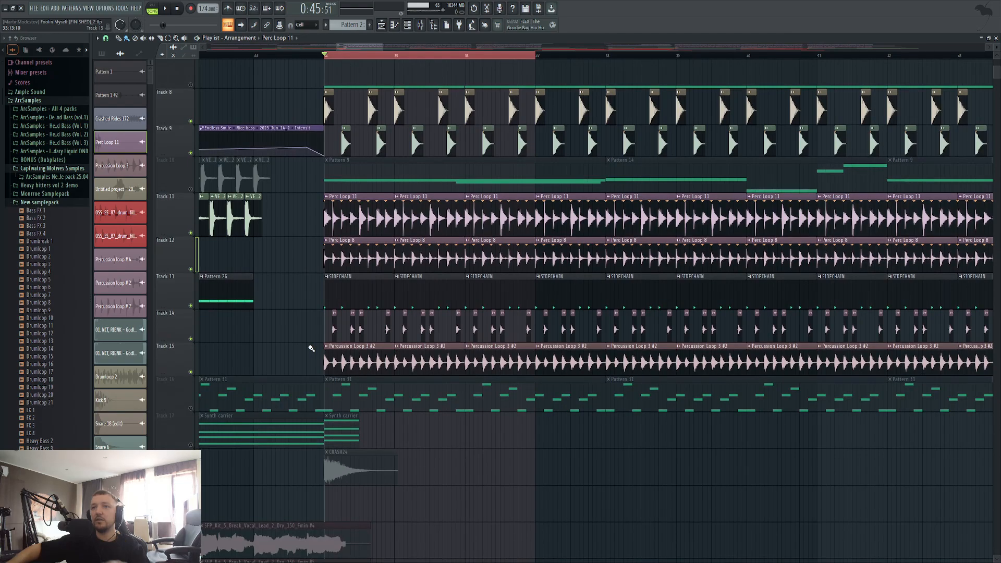
pyautogui.scroll(3, 358, 364)
pyautogui.scroll(6, 395, 344)
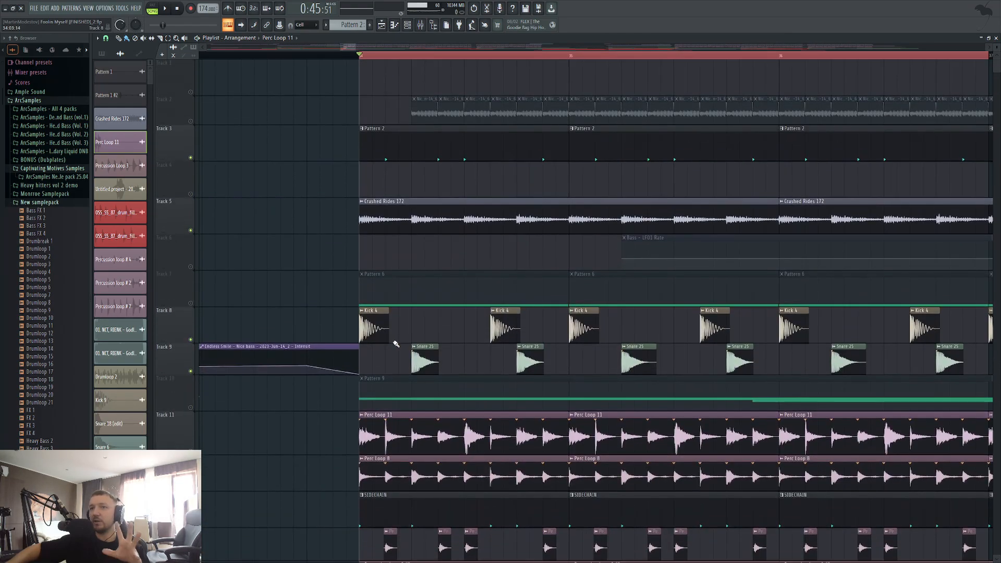
pyautogui.doubleClick(374, 324)
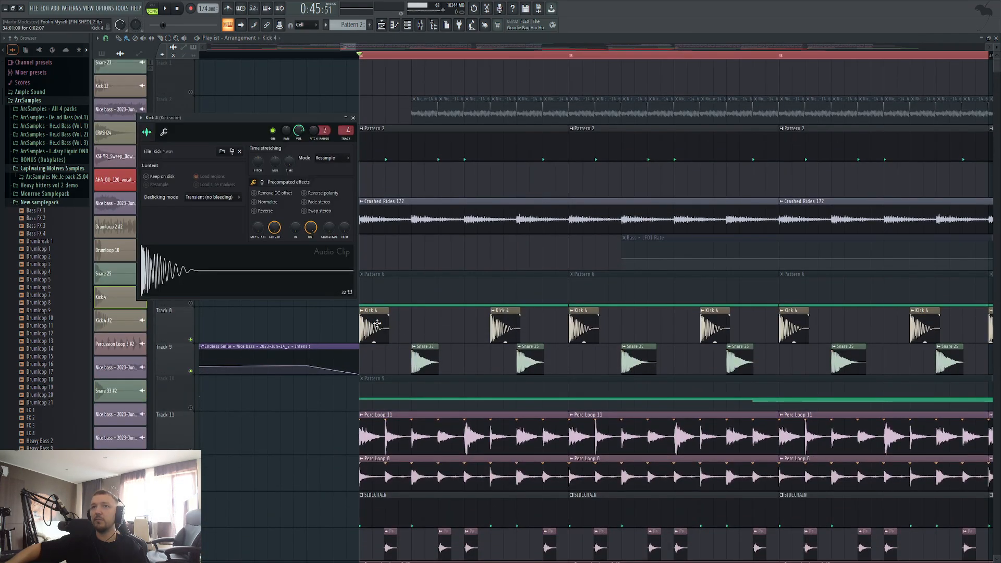
# Open the sample settings of the first Snare 25 clip on track 9 and show the channel rack
pyautogui.click(409, 26)
pyautogui.click(409, 26)
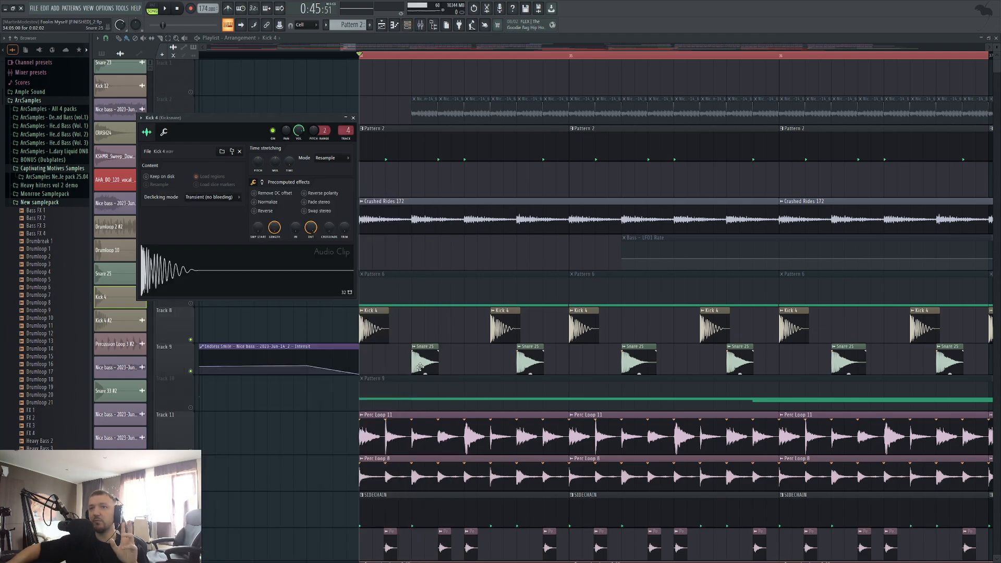
pyautogui.doubleClick(426, 362)
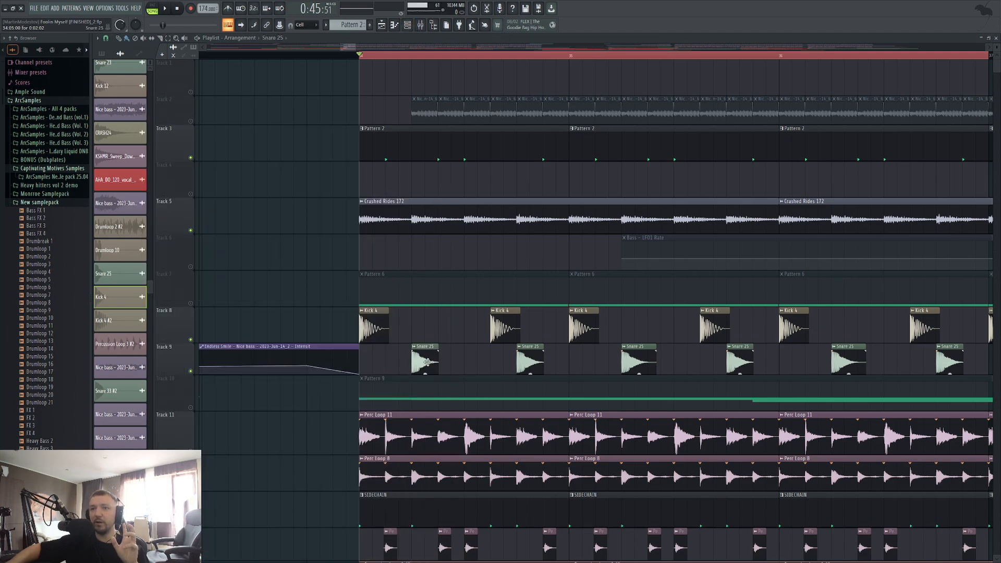
pyautogui.click(408, 26)
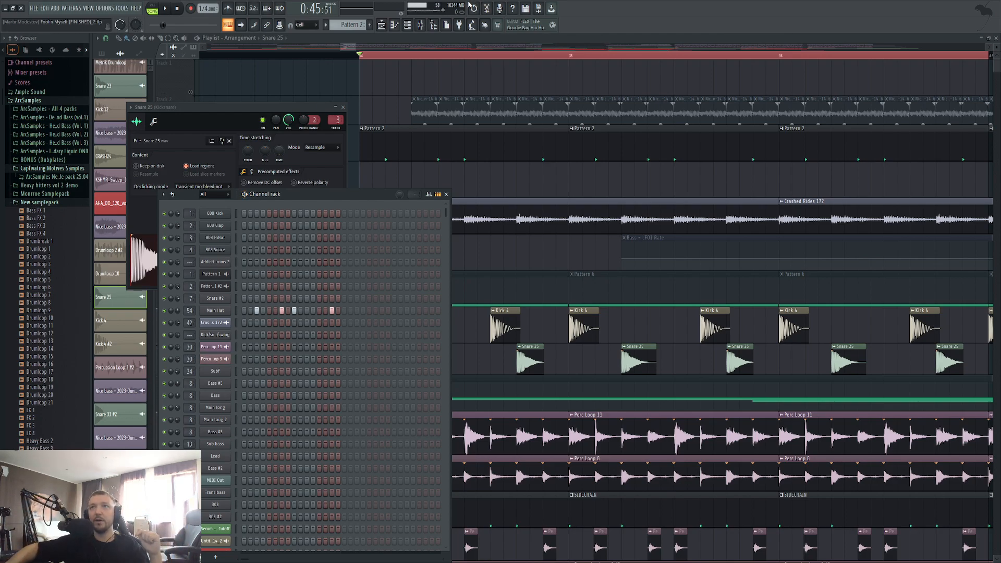
# Open the mixer and compare the effect chains of the first Kicksnare track and the Master track while the drum loop plays
pyautogui.click(420, 26)
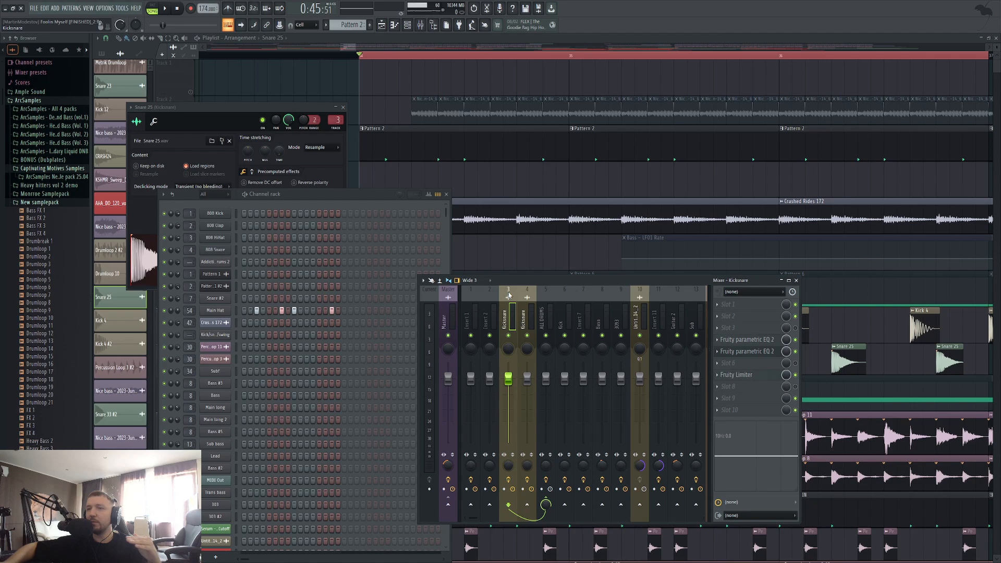
pyautogui.click(442, 316)
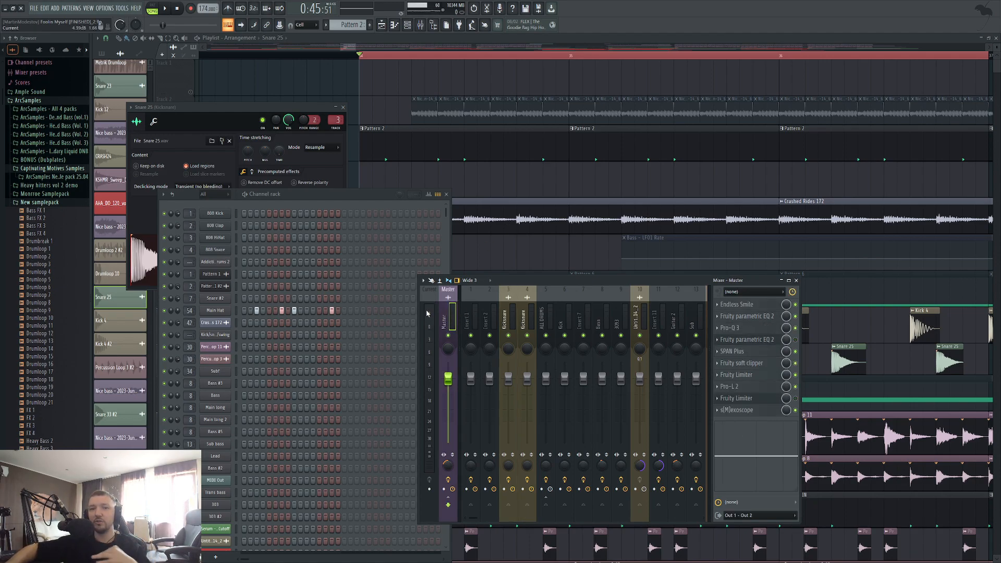
pyautogui.click(510, 376)
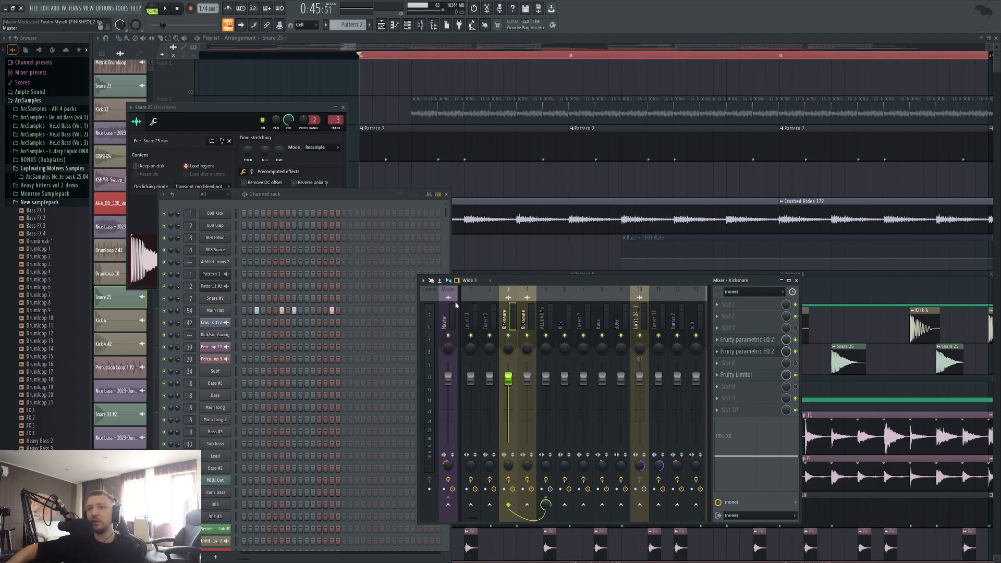
pyautogui.press('space')
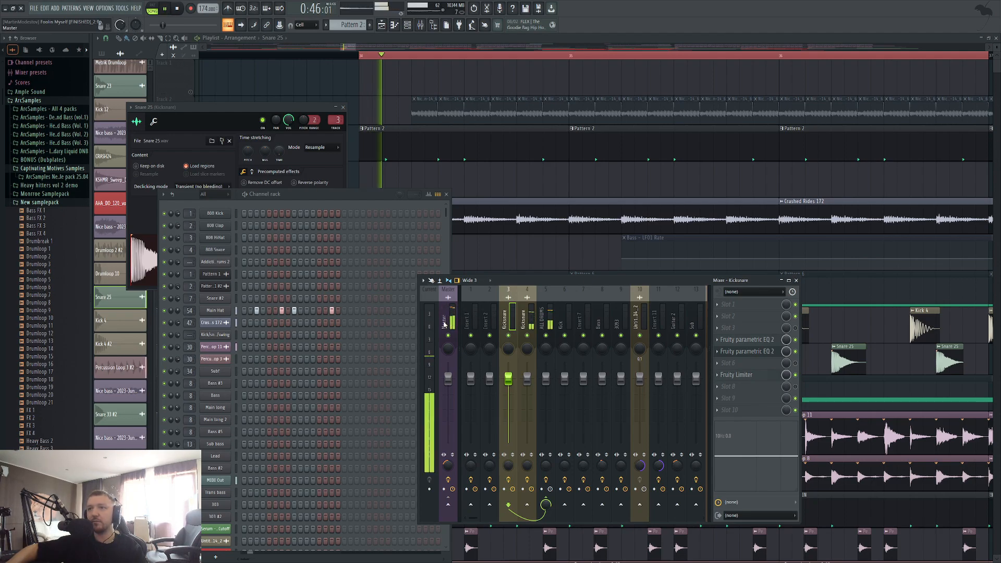
pyautogui.click(452, 325)
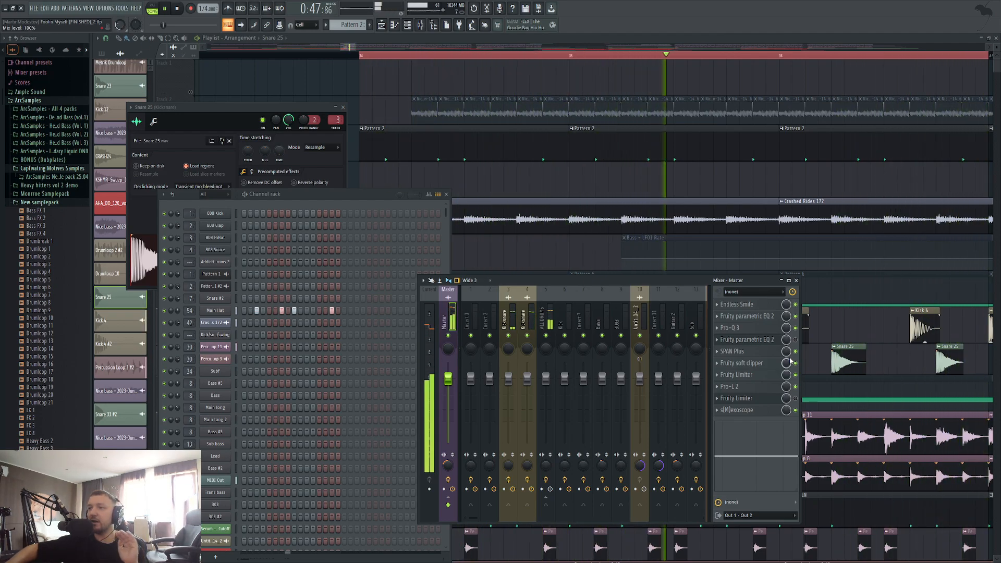
# Check Pro-L 2 on the Master track, and bypass both Pro-L 2 and the Fruity Limiter that precedes it
pyautogui.click(764, 388)
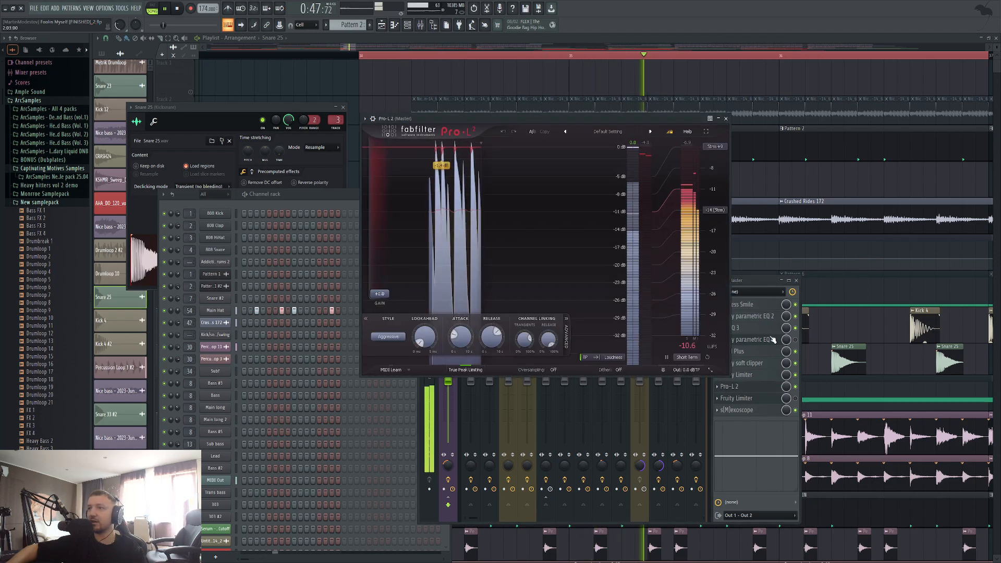
pyautogui.click(750, 385)
pyautogui.click(795, 386)
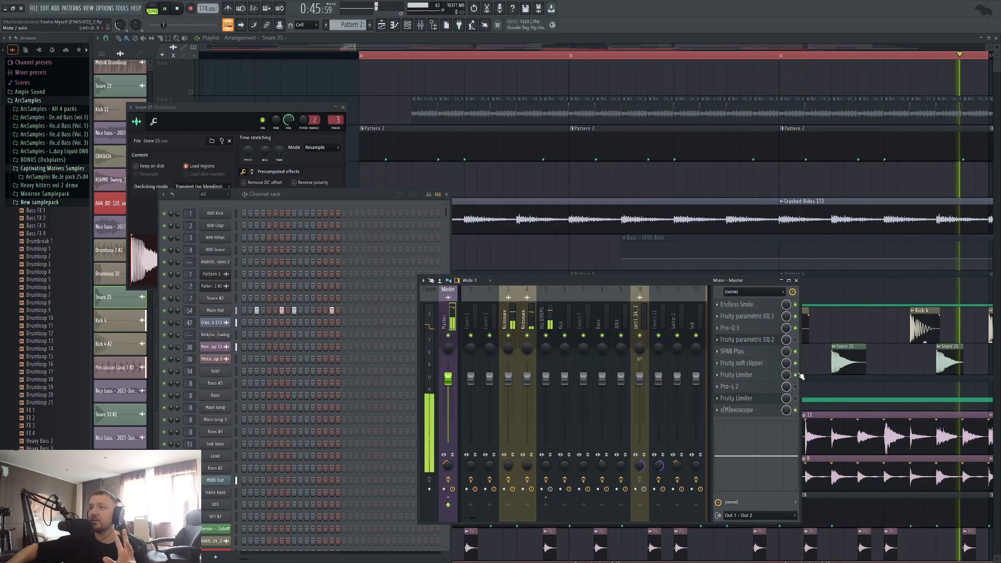
pyautogui.click(796, 375)
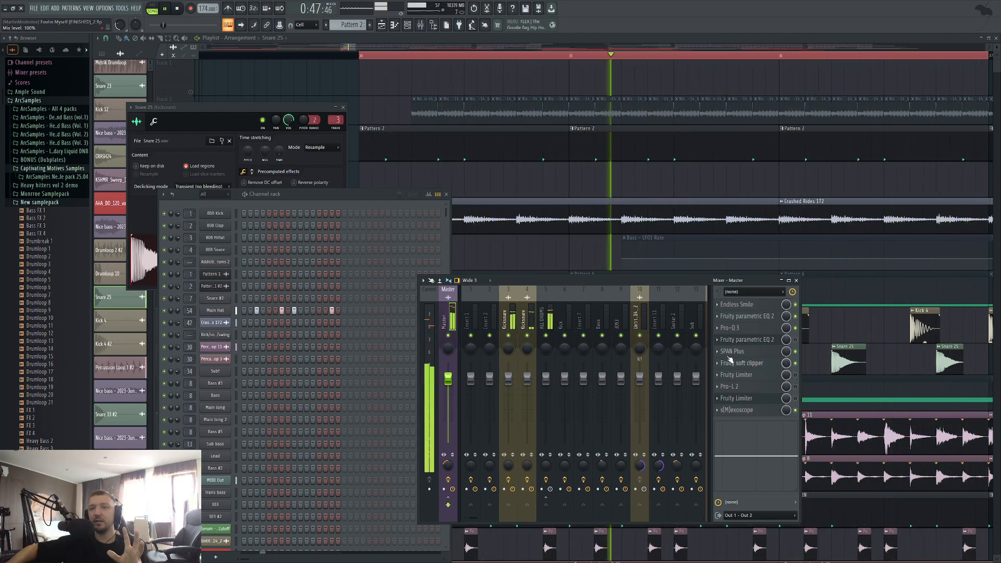
# Try a ceiling of about -6.2 dB in the Fruity Limiter on the second Kicksnare track and undo the change
pyautogui.click(545, 340)
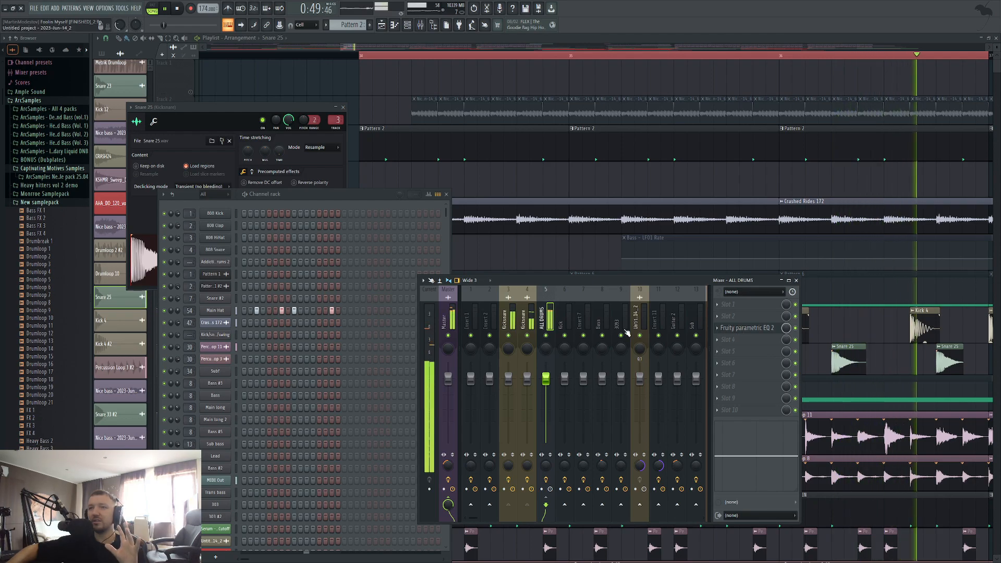
pyautogui.click(532, 338)
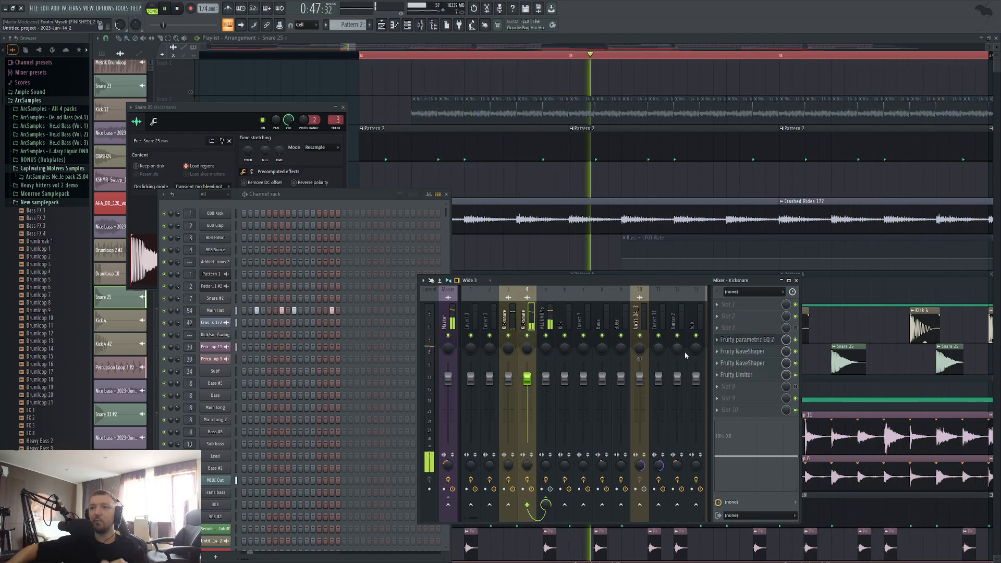
pyautogui.click(740, 376)
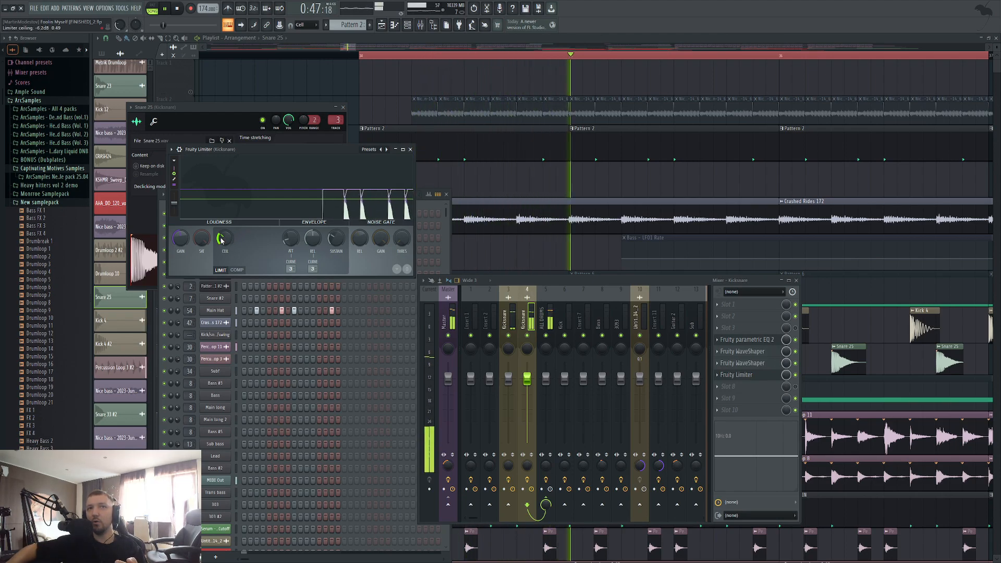
pyautogui.hotkey('ctrl', 'z')
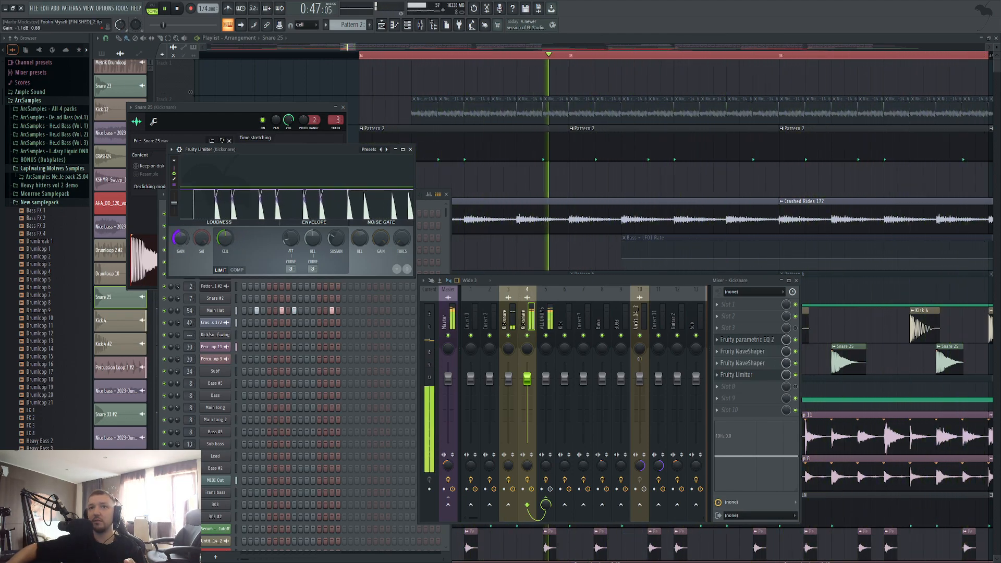
# Try adjusting the limiter ceiling for the first Kicksnare track, stop playback and close the mixer and plugin windows
pyautogui.click(508, 323)
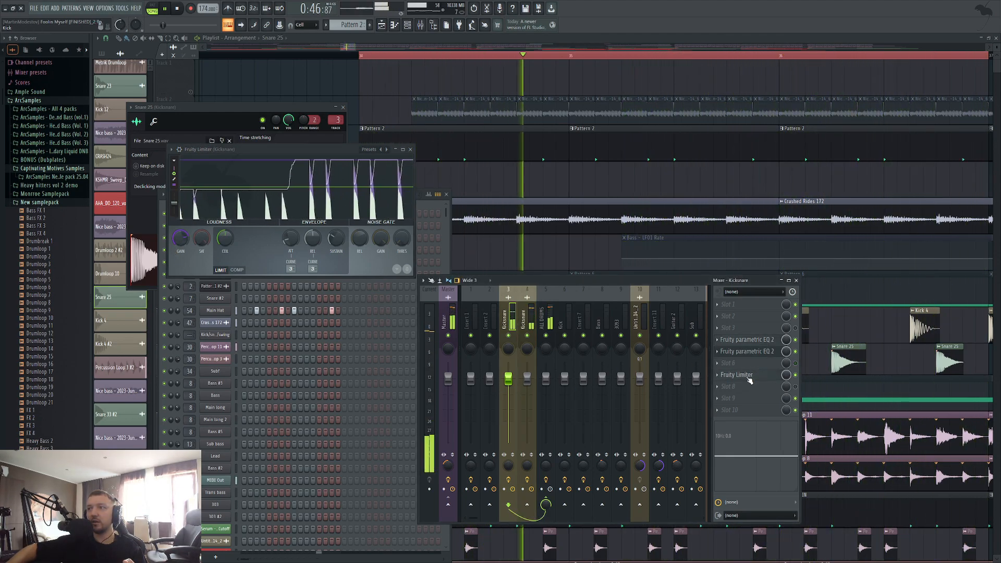
pyautogui.moveTo(225, 239); pyautogui.dragTo(181, 221)
pyautogui.rightClick(617, 250)
pyautogui.press('space')
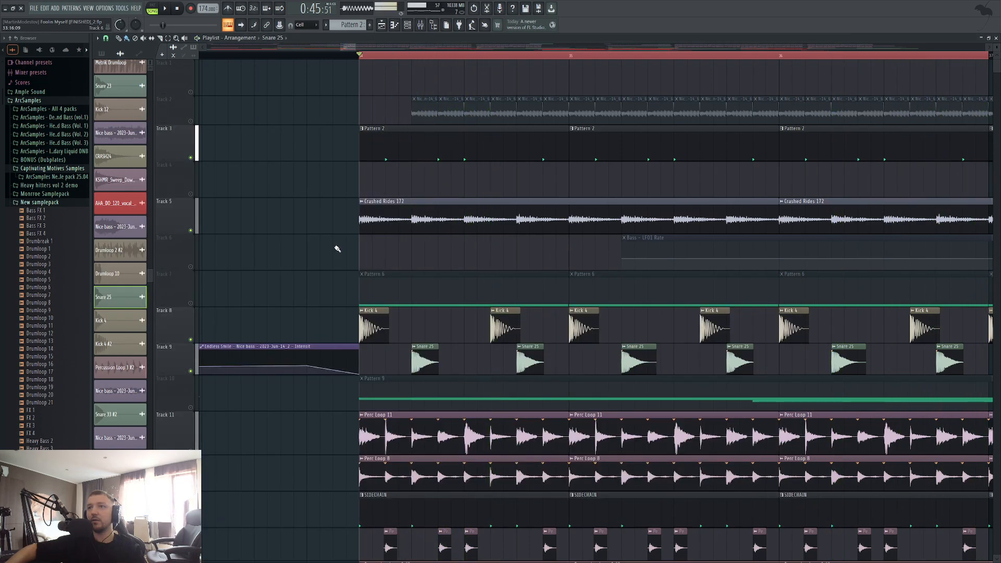
# Unmute all playlist tracks and play the first drop, extending the looped selection to bars 34 through 37
pyautogui.rightClick(190, 304)
pyautogui.rightClick(190, 304)
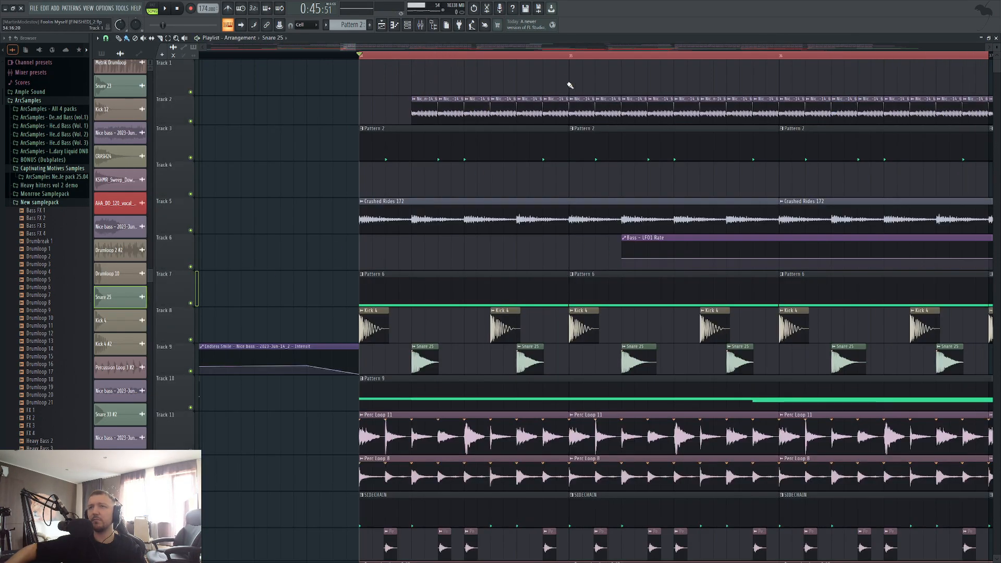
pyautogui.scroll(-4, 535, 74)
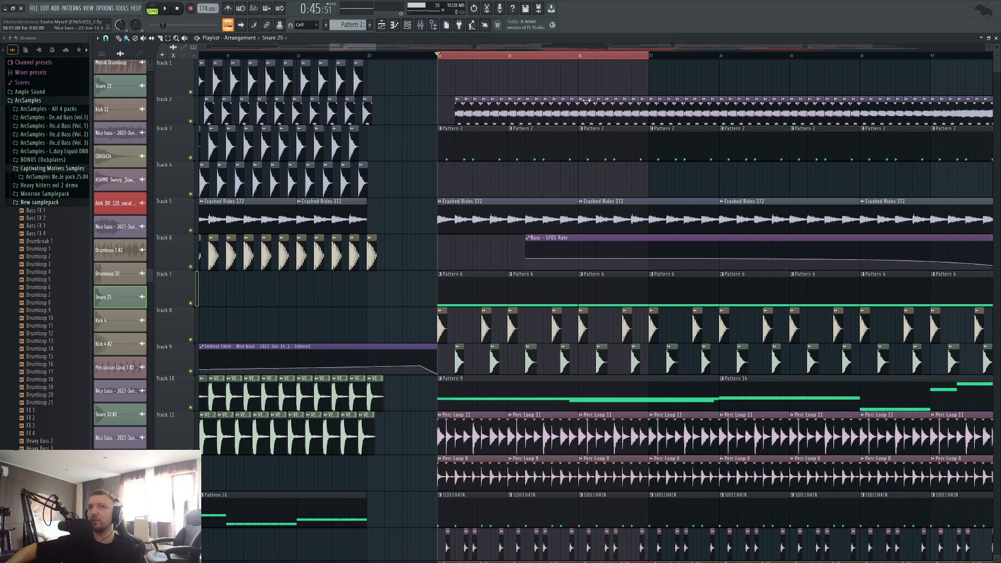
pyautogui.press('space')
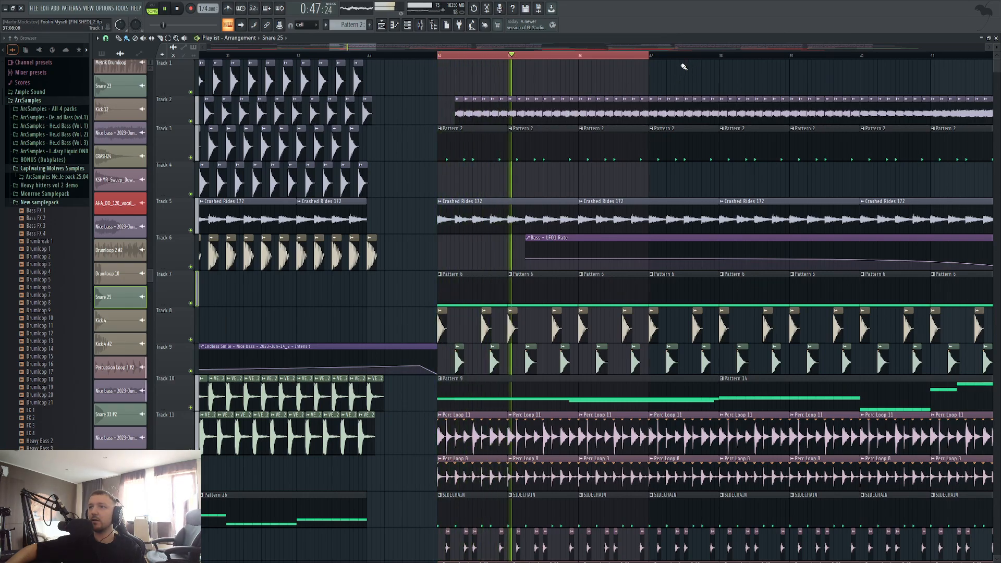
pyautogui.moveTo(720, 54); pyautogui.dragTo(441, 56)
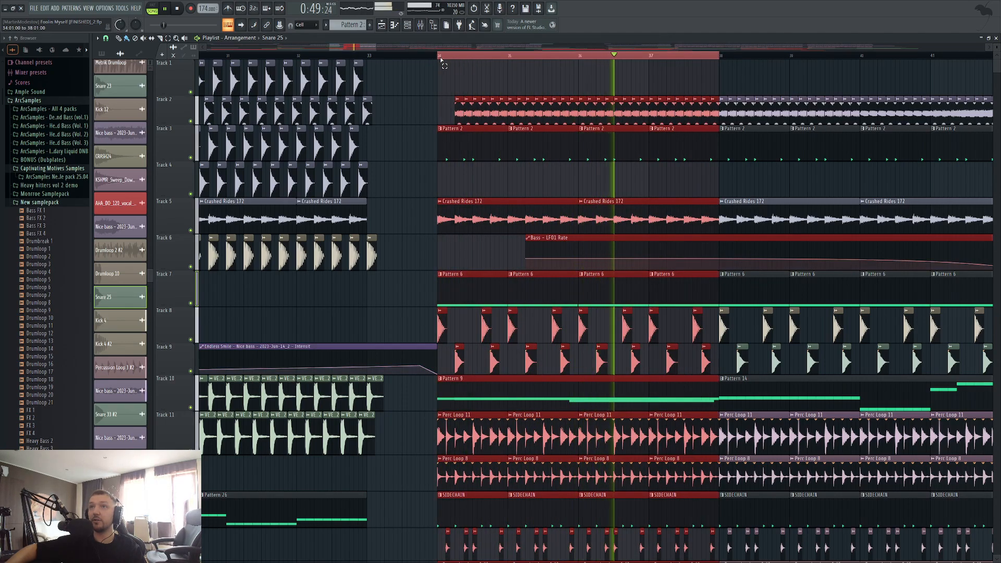
# Watch the Master track's levels and effect chain in the mixer while the full drop plays, and stop playback
pyautogui.click(420, 24)
pyautogui.click(443, 313)
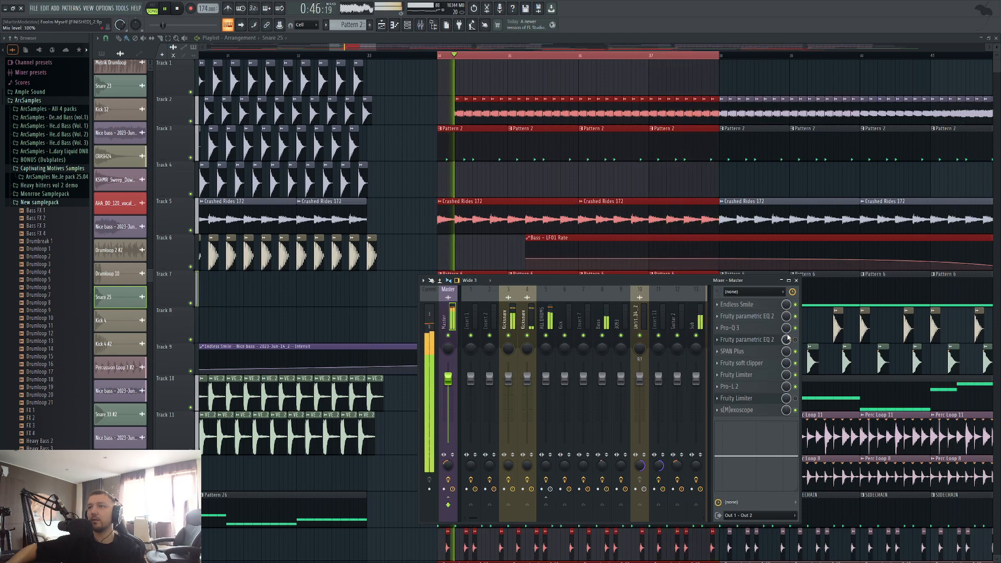
pyautogui.press('space')
# Lower the ceiling of the Fruity Limiter on the first Kicksnare mixer track
pyautogui.click(504, 319)
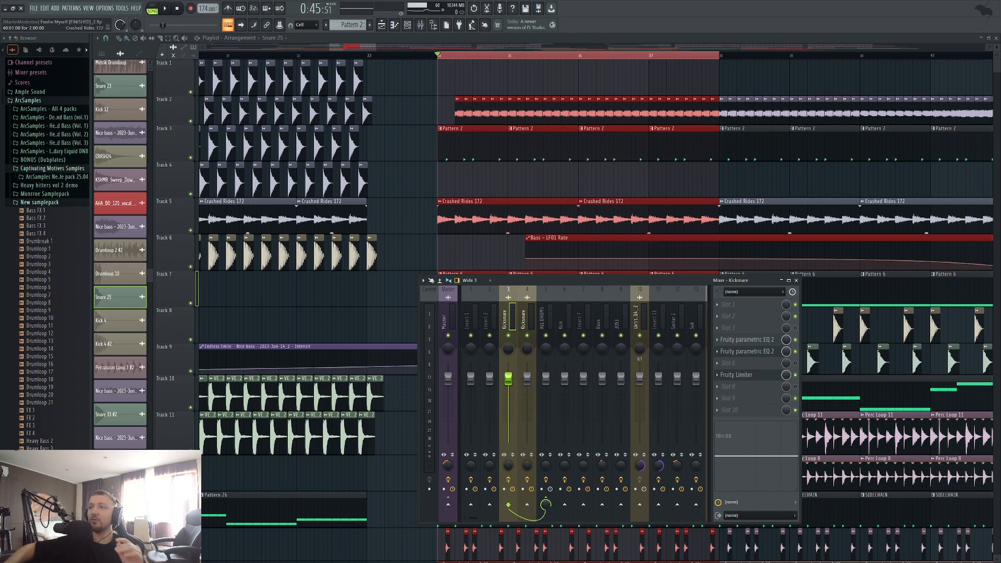
pyautogui.click(740, 375)
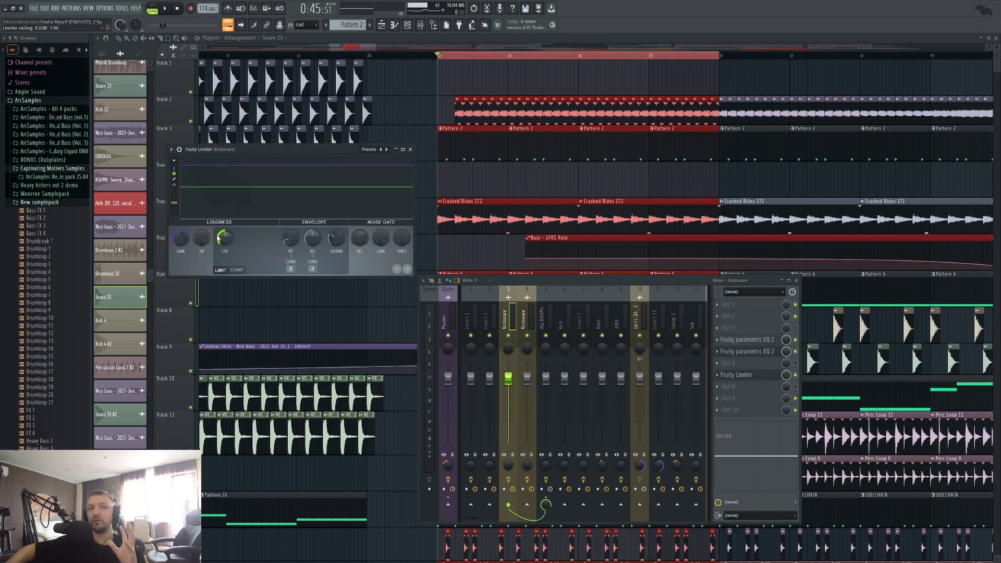
pyautogui.moveTo(225, 238)
pyautogui.mouseDown()
pyautogui.moveTo(225, 258)
pyautogui.moveTo(231, 236)
pyautogui.mouseUp()
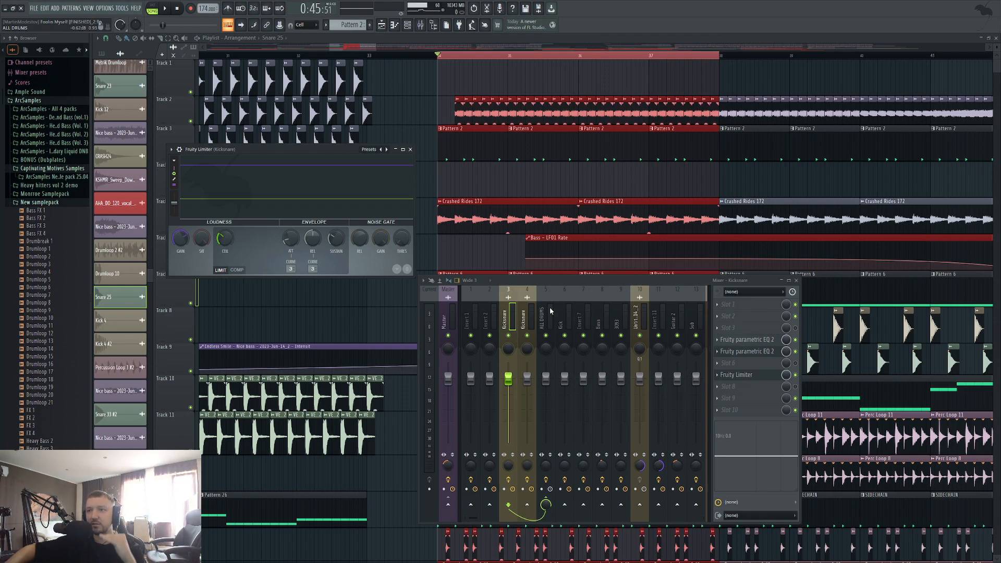
# Set the Fruity Limiter ceiling on the second Kicksnare mixer track to -6.0 dB
pyautogui.click(523, 326)
pyautogui.click(738, 377)
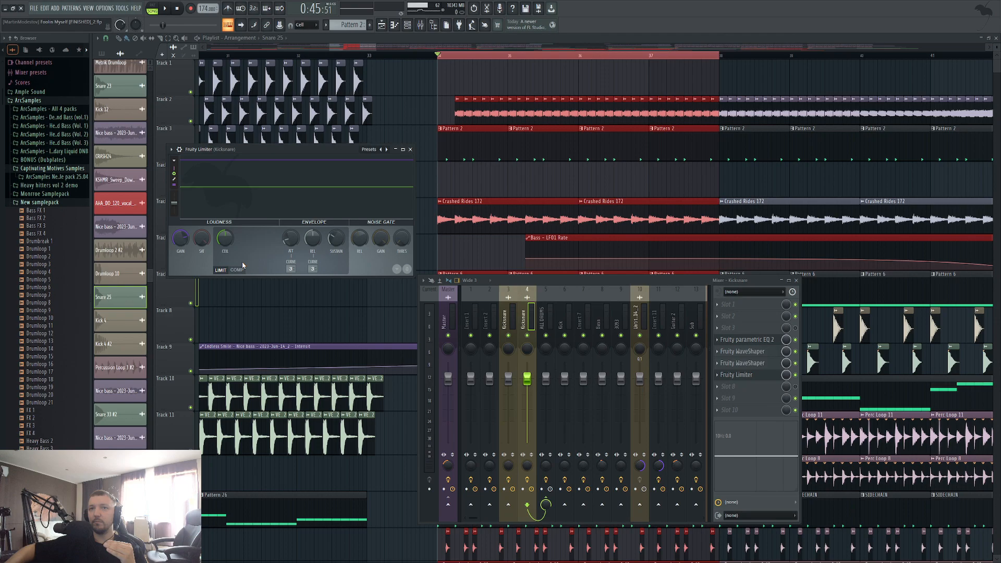
pyautogui.moveTo(224, 238); pyautogui.dragTo(225, 255)
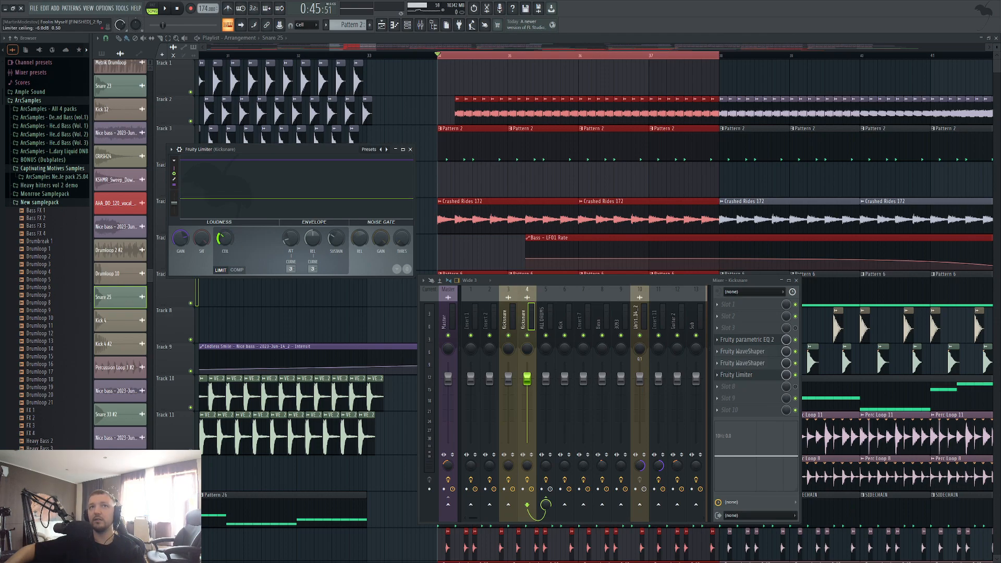
# View Pro-L 2 on the Master track, and raise the gain of the Master's Fruity Limiter to about 4.3 dB
pyautogui.click(444, 319)
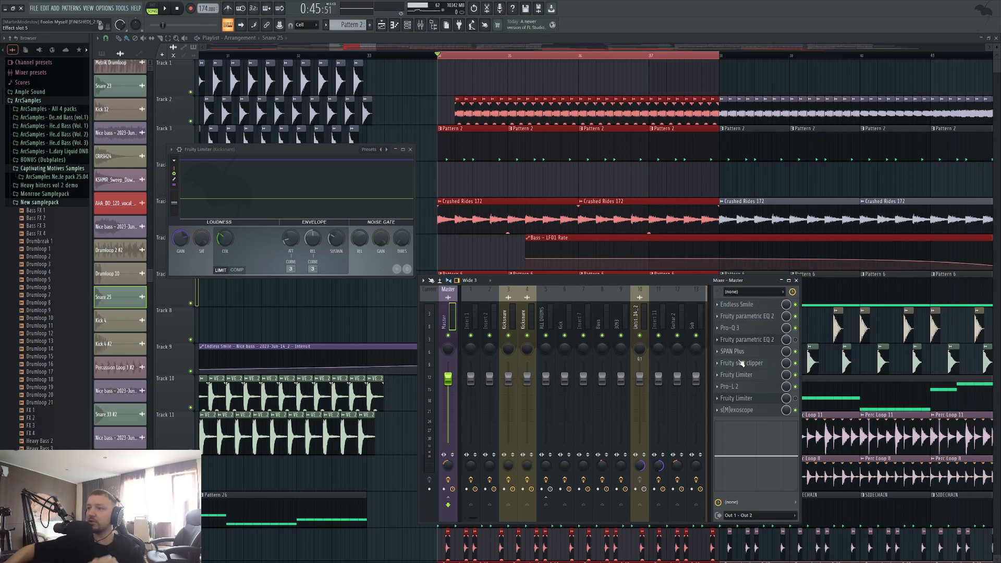
pyautogui.click(745, 387)
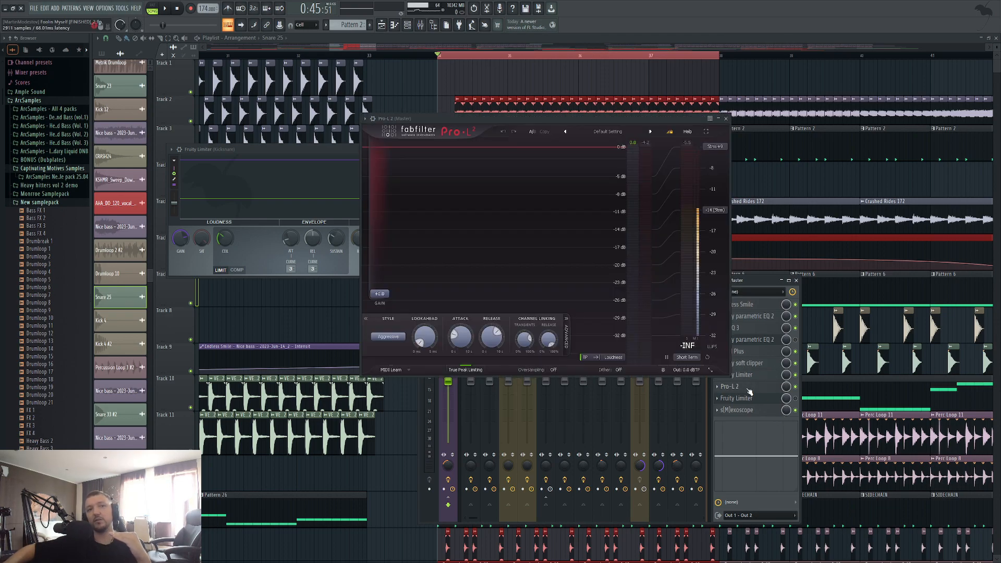
pyautogui.click(746, 387)
pyautogui.click(759, 375)
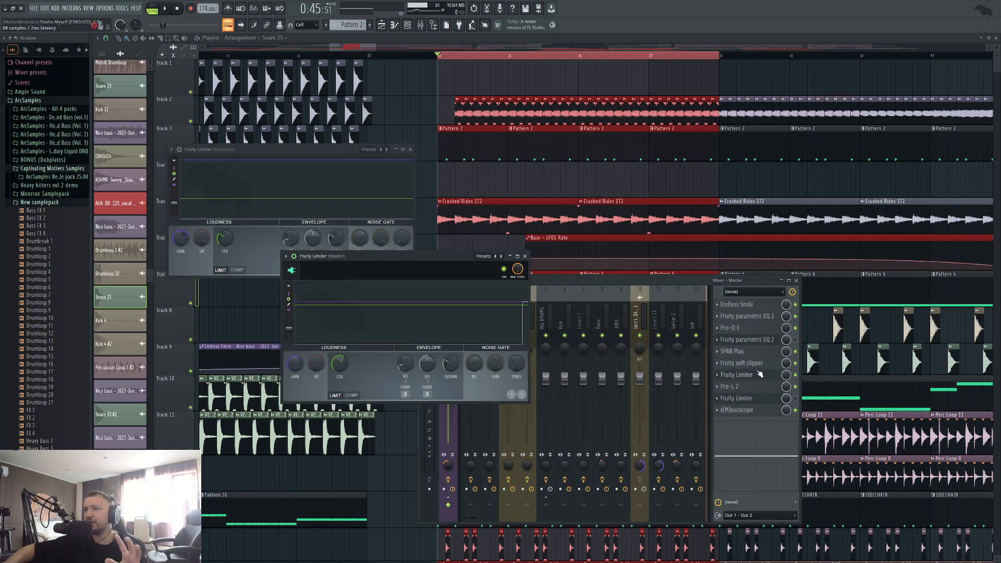
pyautogui.scroll(5, 299, 371)
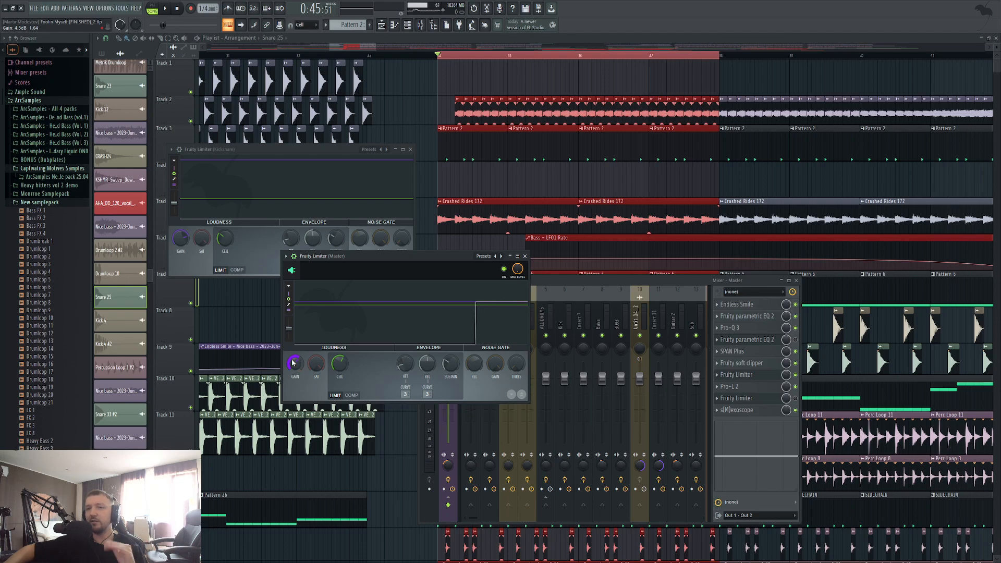
pyautogui.click(525, 256)
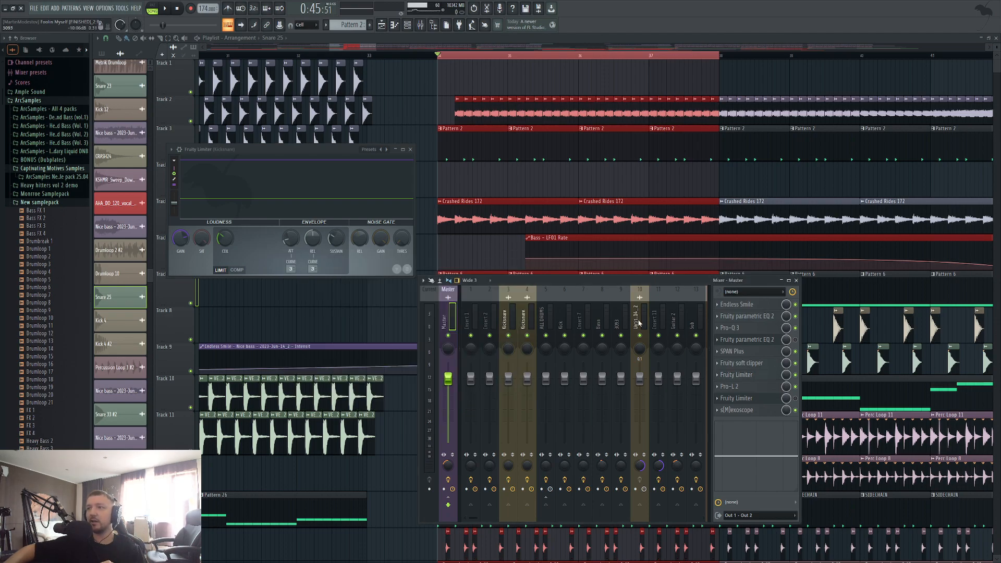
# Review Pro-L 2 on the Master track, clear the open windows and play the selected bars of the drop briefly
pyautogui.click(749, 388)
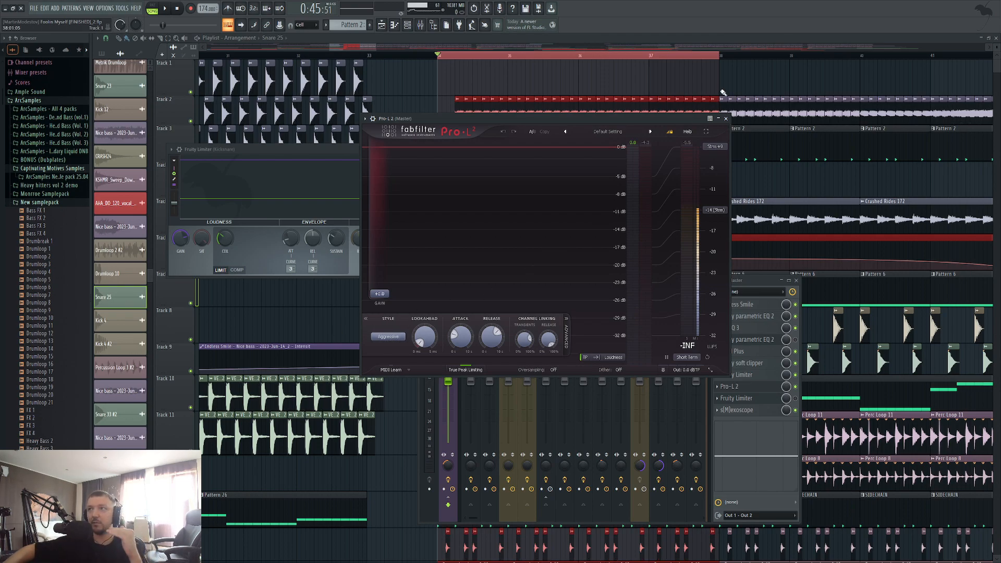
pyautogui.click(726, 119)
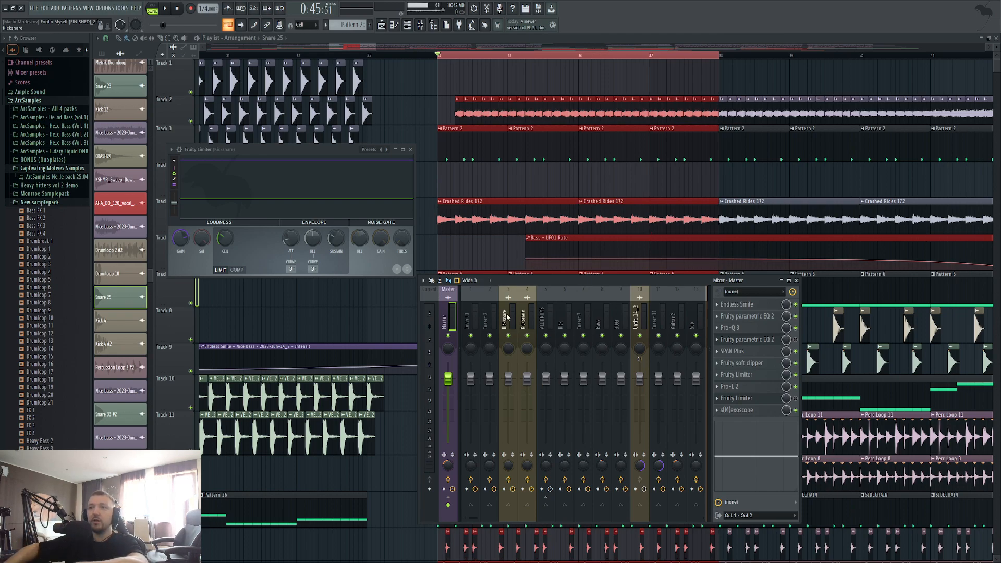
pyautogui.click(497, 180)
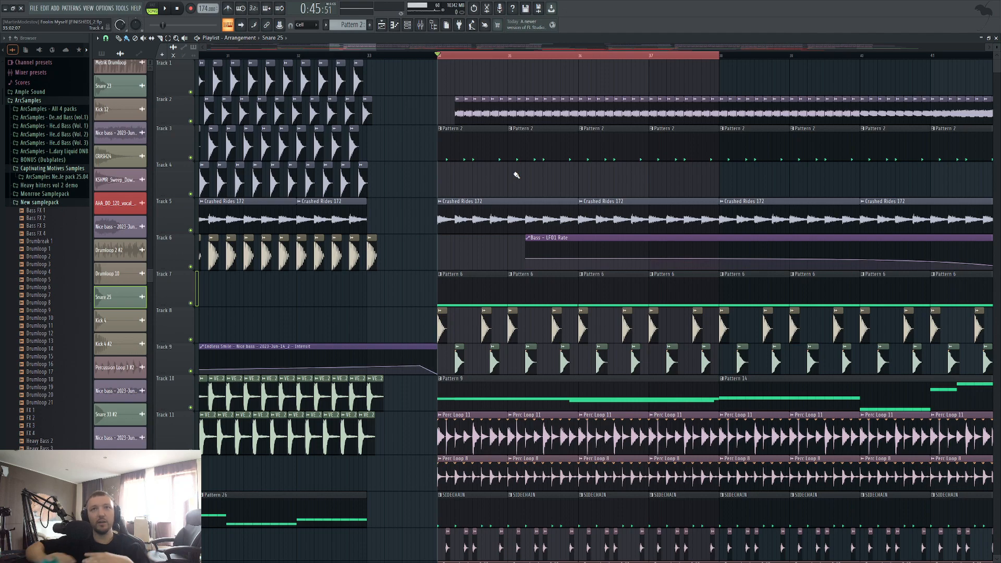
pyautogui.press('space')
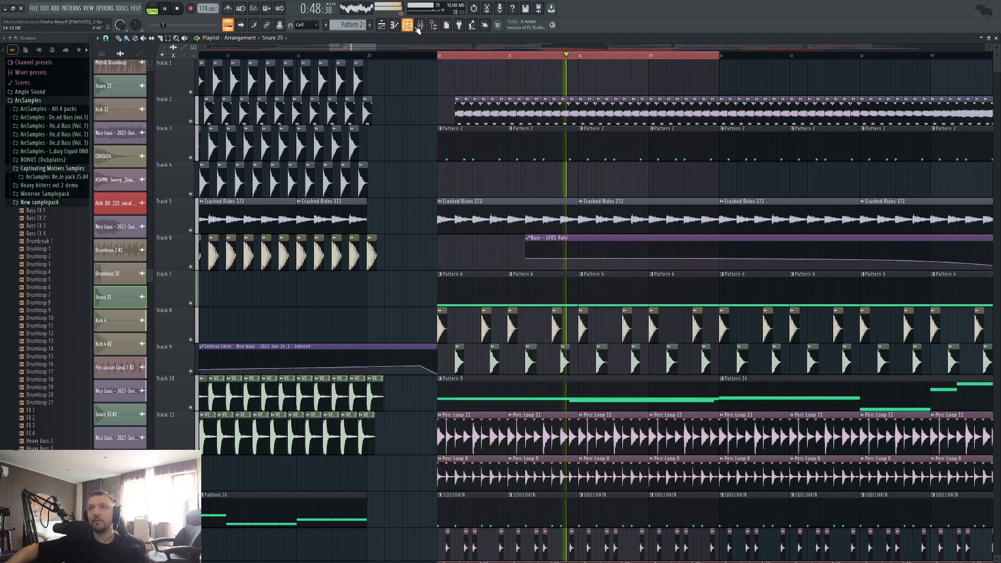
pyautogui.press('space')
# Set the Fruity Limiter gain on the second Kicksnare mixer track to about 7.9 dB
pyautogui.press('F9')
pyautogui.click(530, 316)
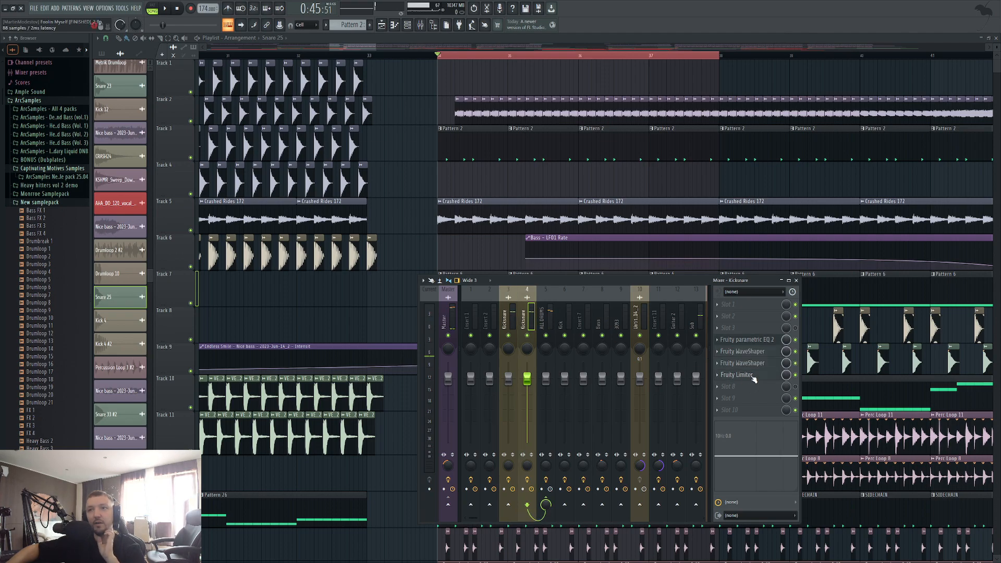
pyautogui.click(746, 375)
pyautogui.moveTo(184, 241); pyautogui.dragTo(181, 246)
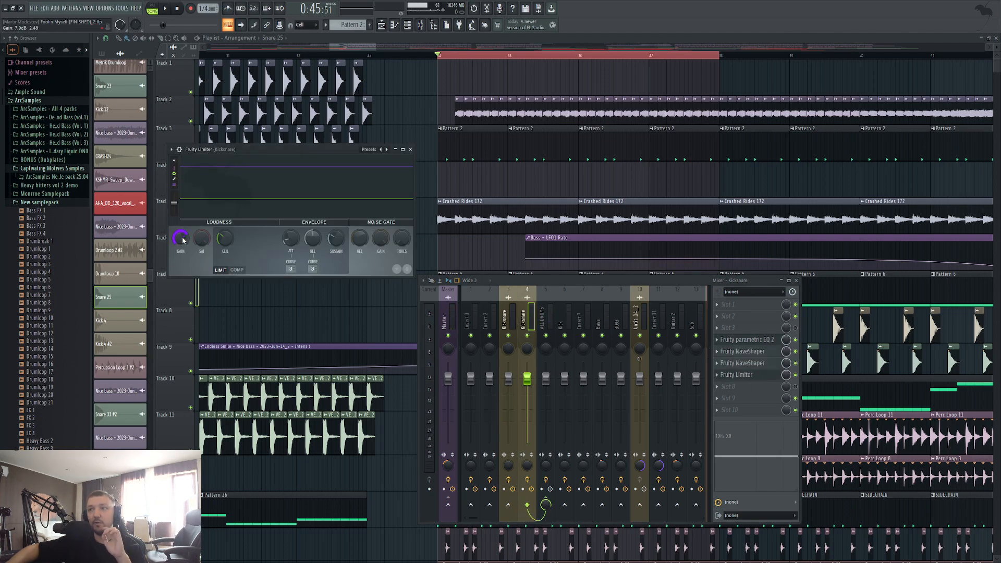
# Adjust the Fruity Limiter gain slightly for the first Kicksnare mixer track, and clear the open windows
pyautogui.click(508, 318)
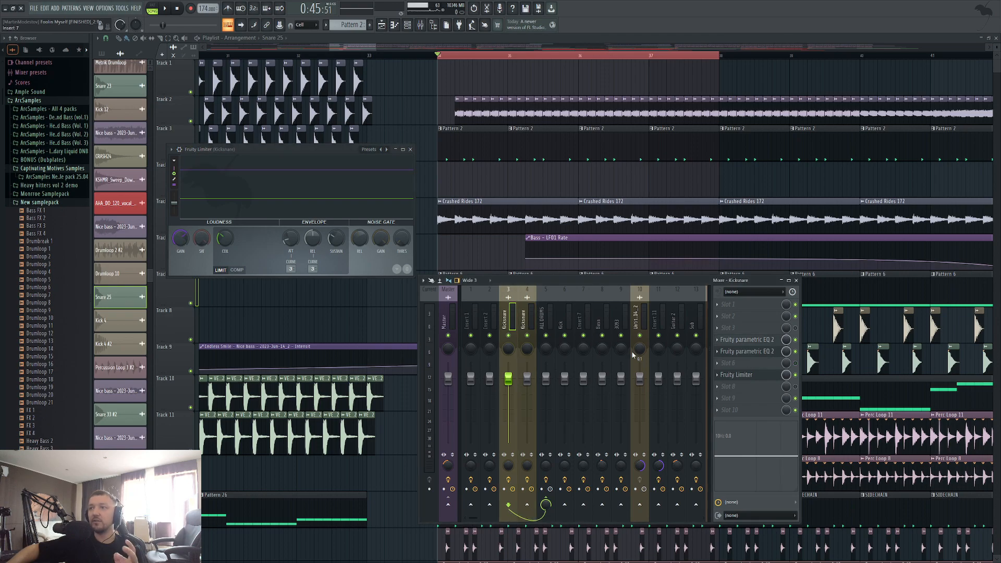
pyautogui.moveTo(181, 239); pyautogui.dragTo(180, 245)
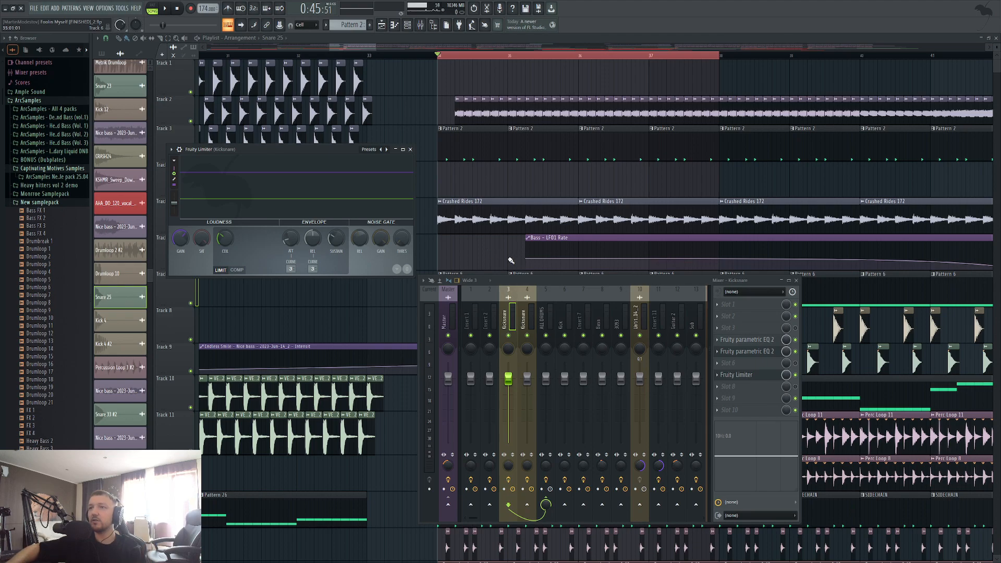
pyautogui.rightClick(470, 249)
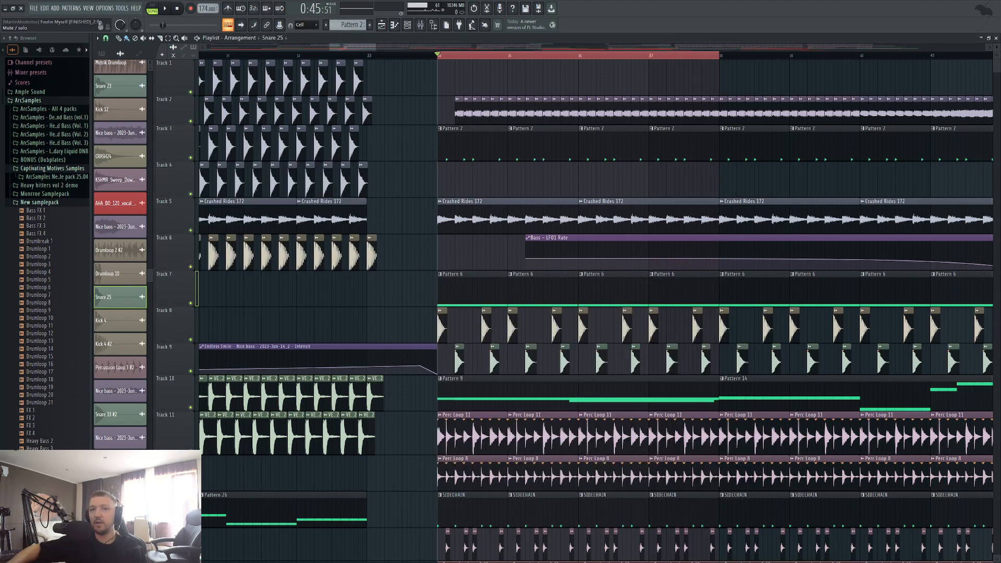
# Isolate the Perc Loop 11 and Perc Loop 8 tracks and play the drop, muting Perc Loop 8 during playback
pyautogui.rightClick(191, 451)
pyautogui.click(191, 488)
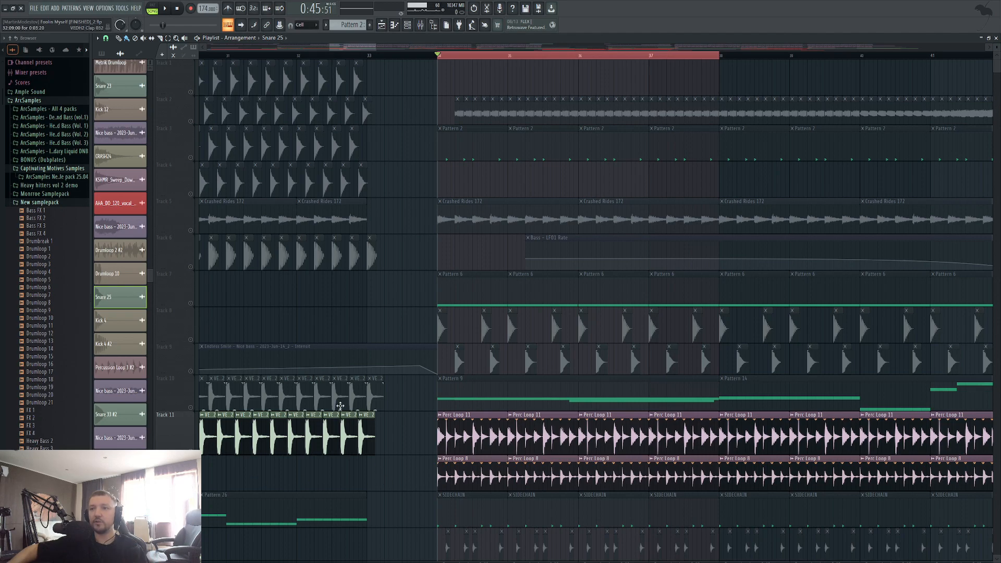
pyautogui.press('space')
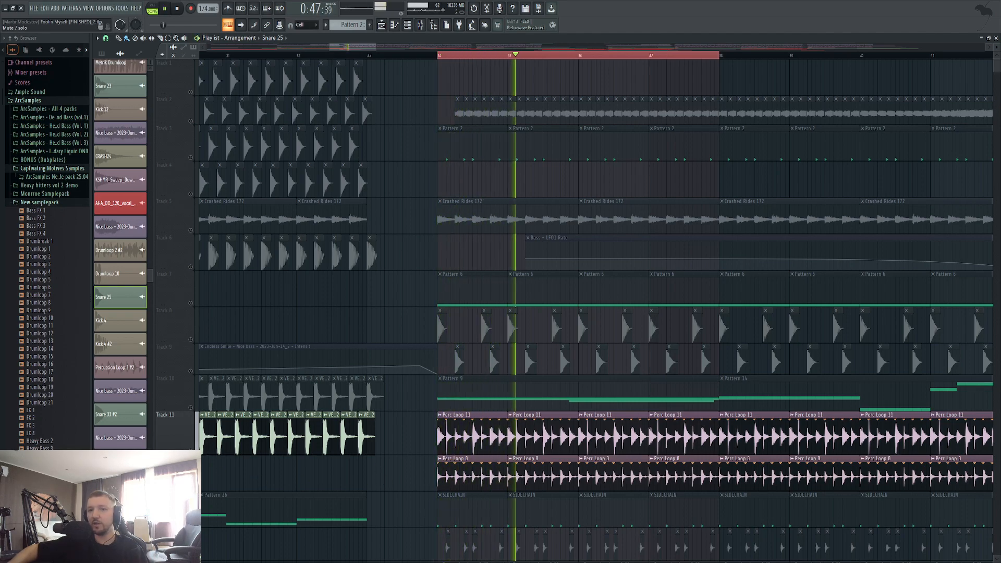
pyautogui.click(190, 451)
pyautogui.click(166, 416)
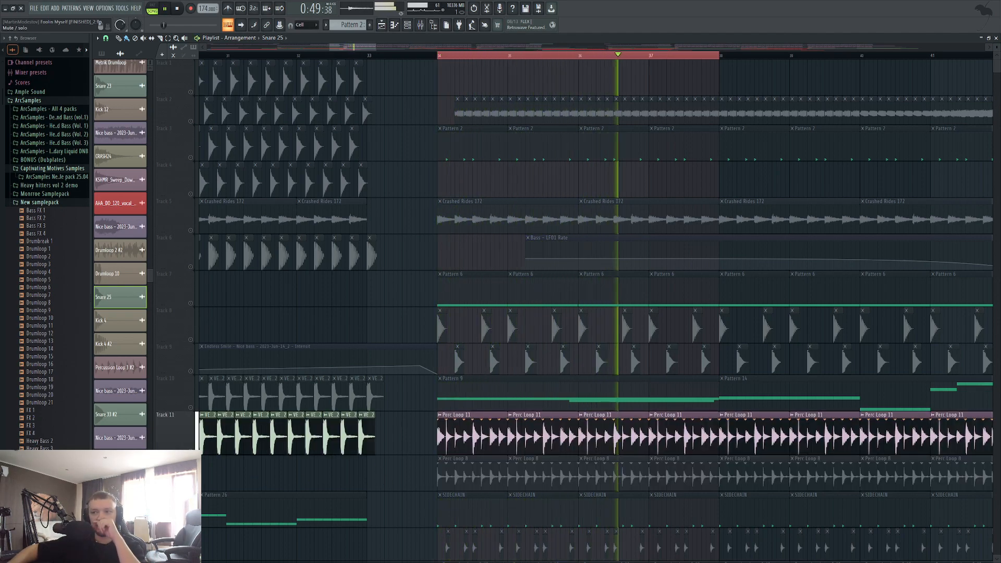
pyautogui.press('space')
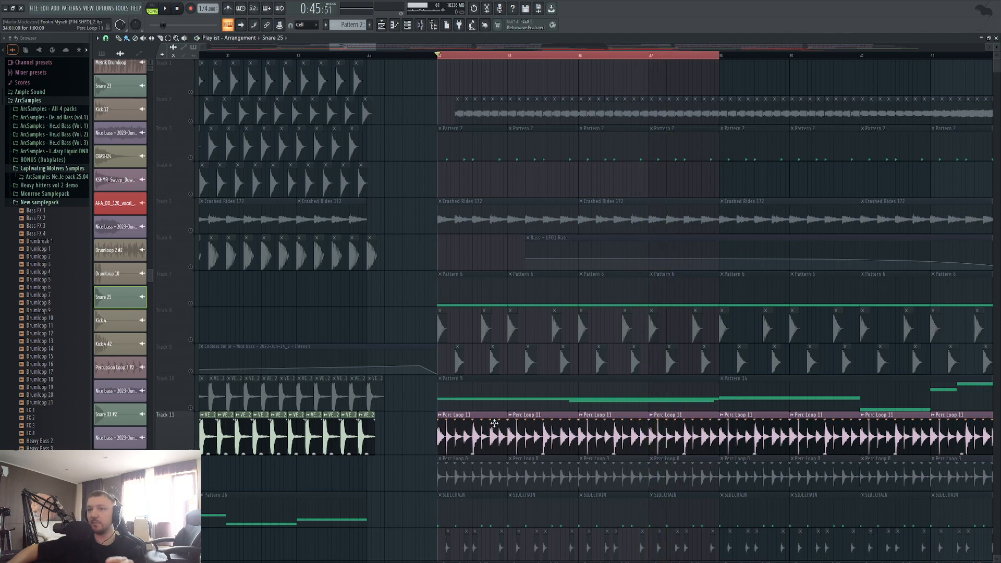
# Solo the Percussion Loop 1 #2 track (Track 15) and play the selected bars briefly
pyautogui.scroll(-4, 469, 436)
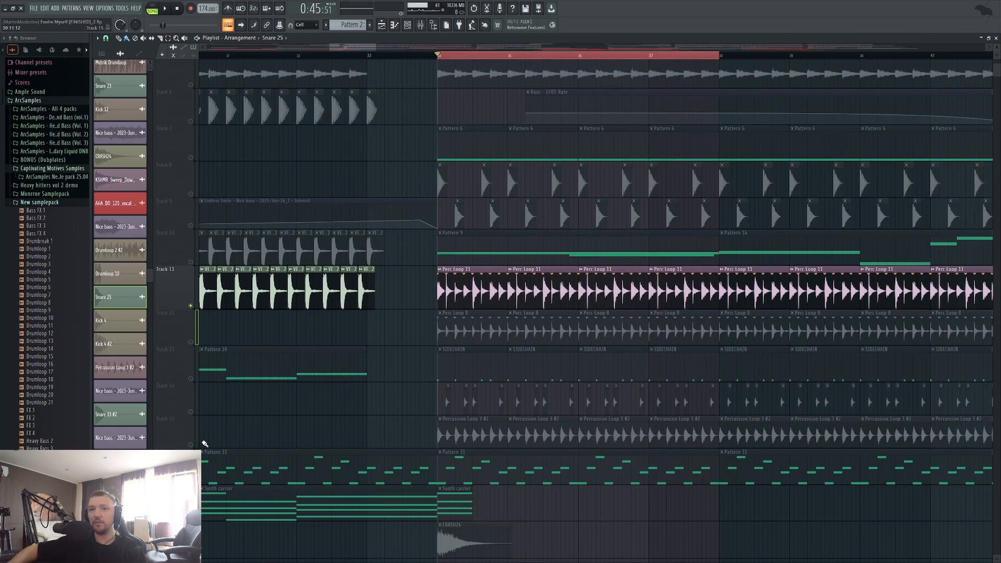
pyautogui.click(196, 445)
pyautogui.press('space')
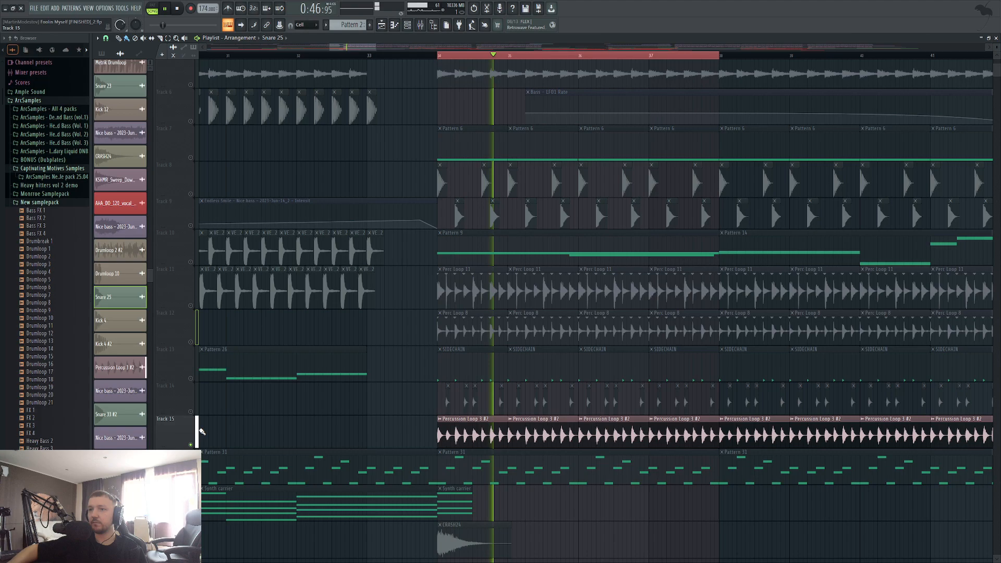
pyautogui.press('space')
# Solo Track 11 with Perc Loop 11 and play the start of the selected bars
pyautogui.click(196, 307)
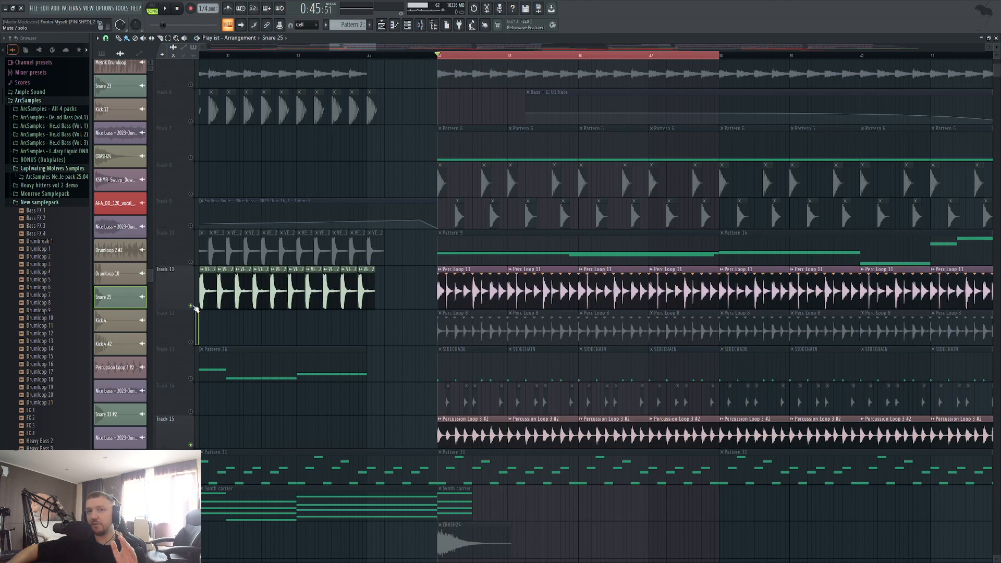
pyautogui.rightClick(192, 306)
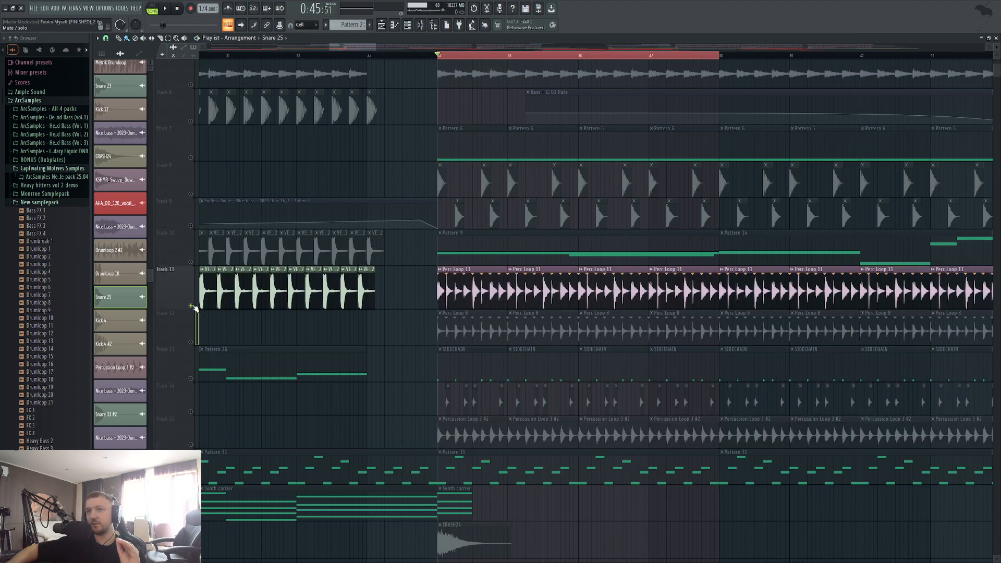
pyautogui.press('space')
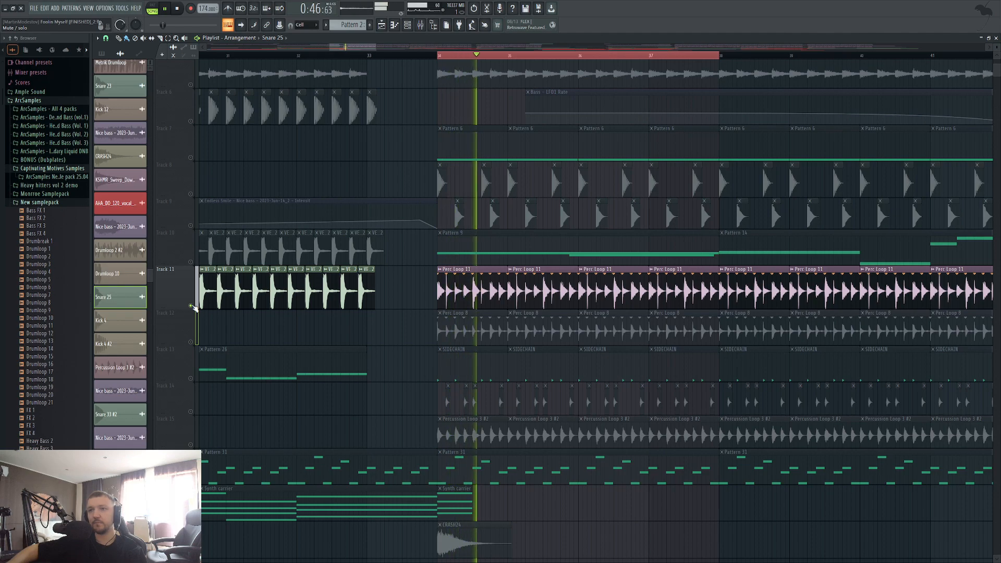
pyautogui.press('space')
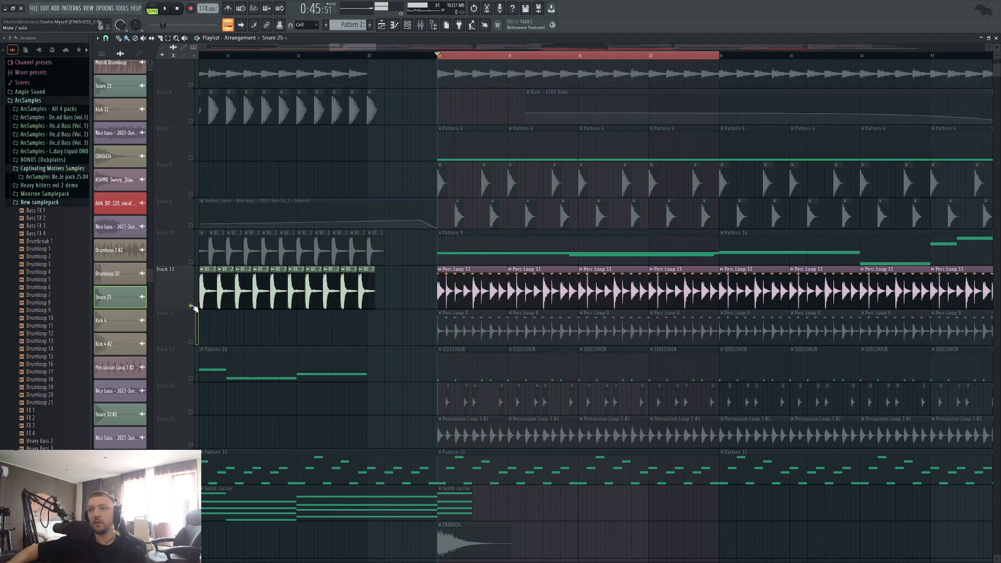
# Solo and play Perc Loop 8 on Track 12, followed by Percussion Loop 1 #2 on Track 15, to compare them
pyautogui.rightClick(191, 342)
pyautogui.press('space')
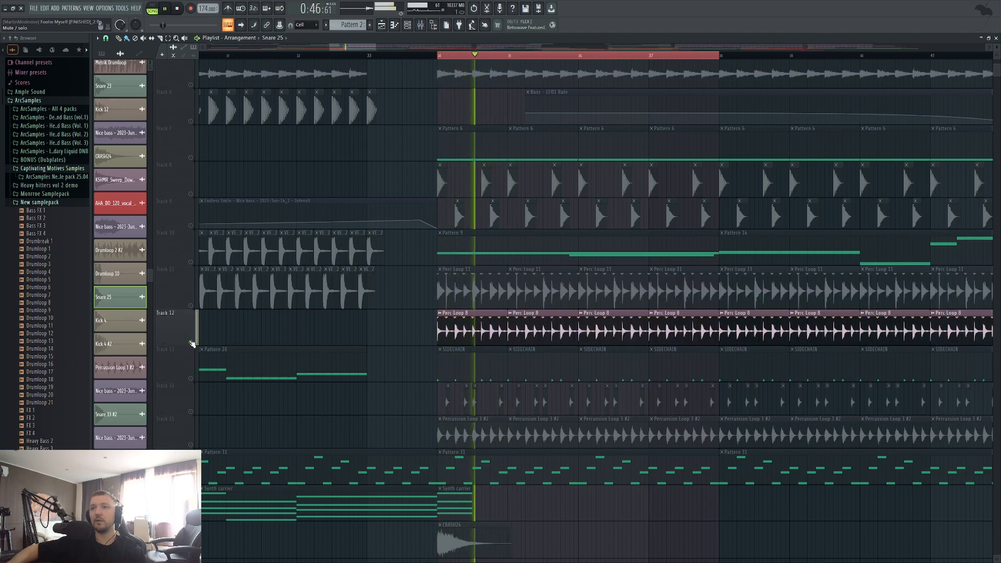
pyautogui.press('space')
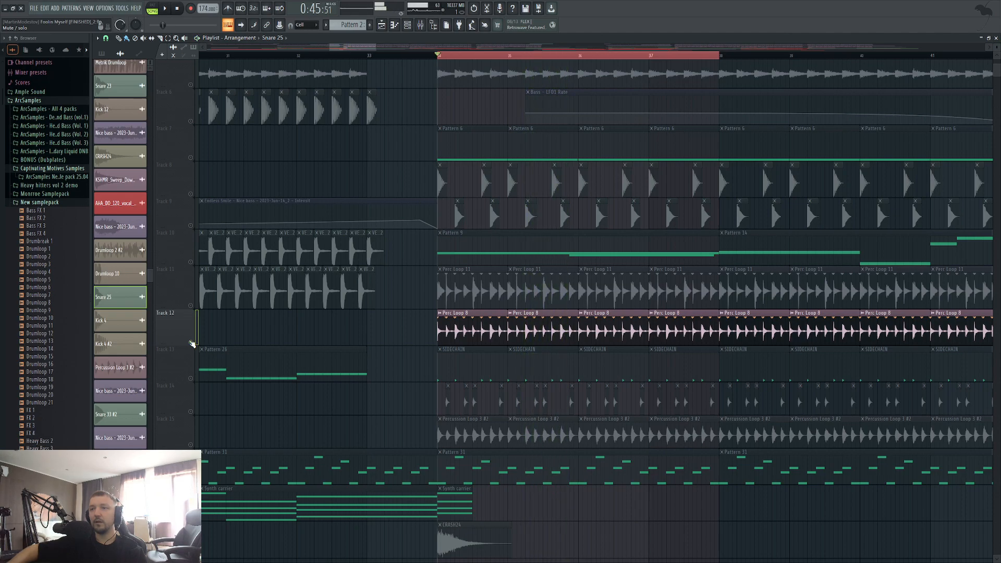
pyautogui.rightClick(191, 445)
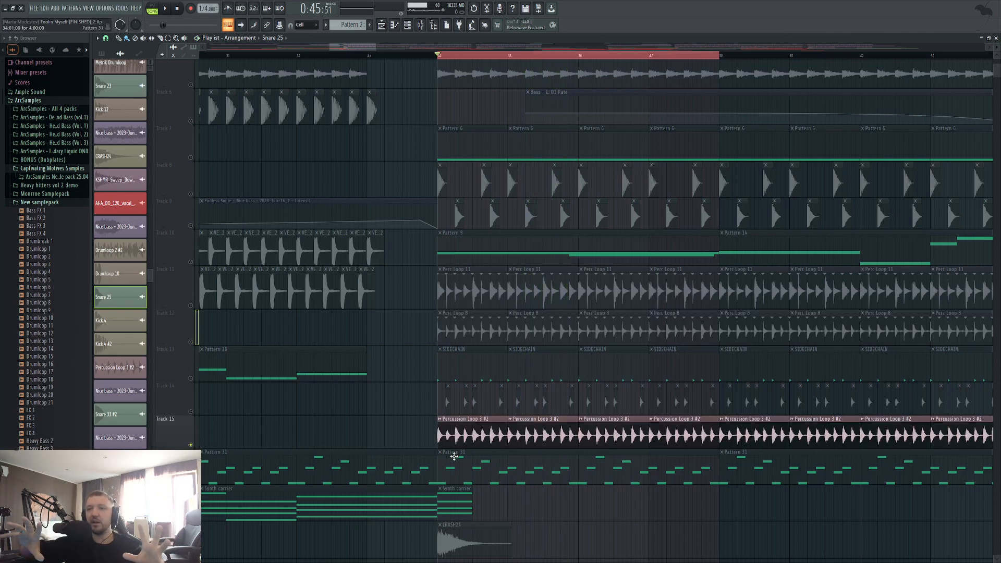
pyautogui.press('space')
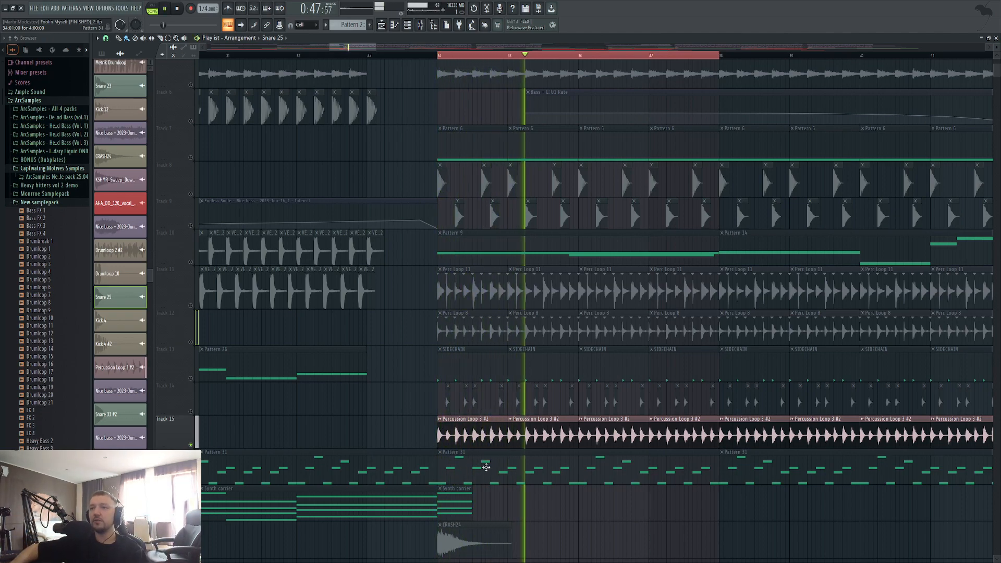
pyautogui.press('space')
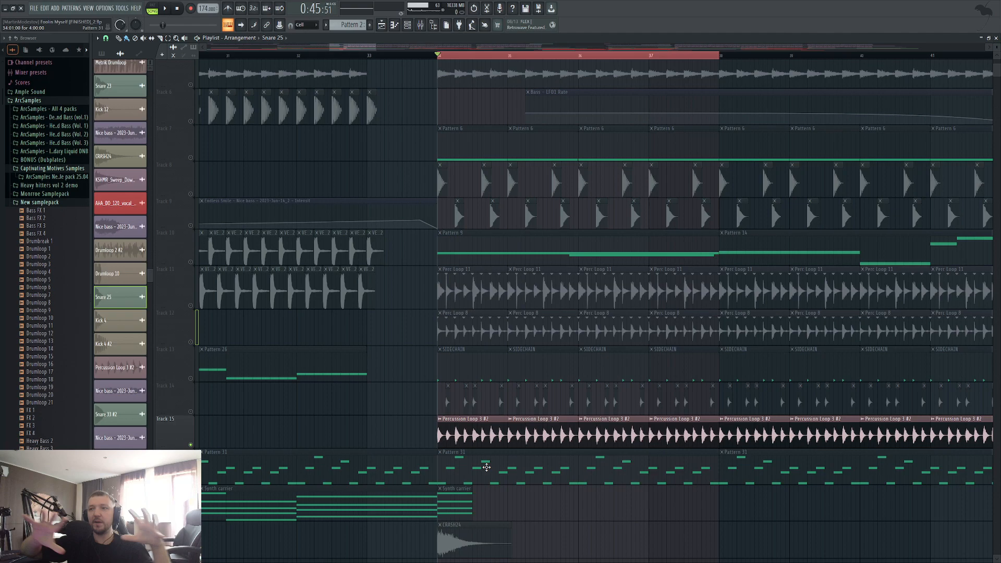
# Unmute Tracks 11 and 12 alongside Track 15 and play the three percussion loops together
pyautogui.click(190, 342)
pyautogui.click(190, 305)
pyautogui.press('space')
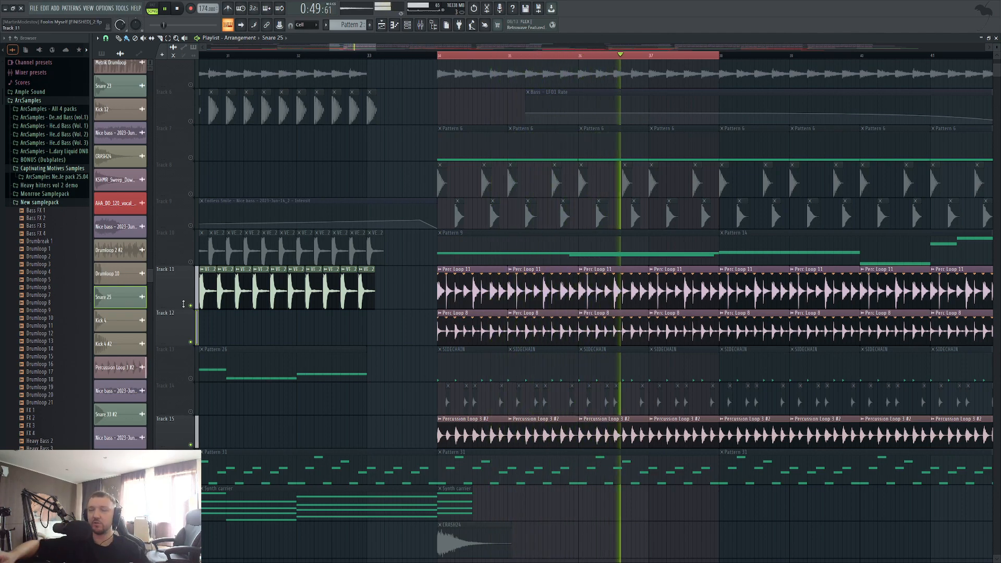
pyautogui.press('space')
# Unmute the kick and snare on Tracks 8 and 9 and play them together with the percussion loops
pyautogui.scroll(2, 524, 362)
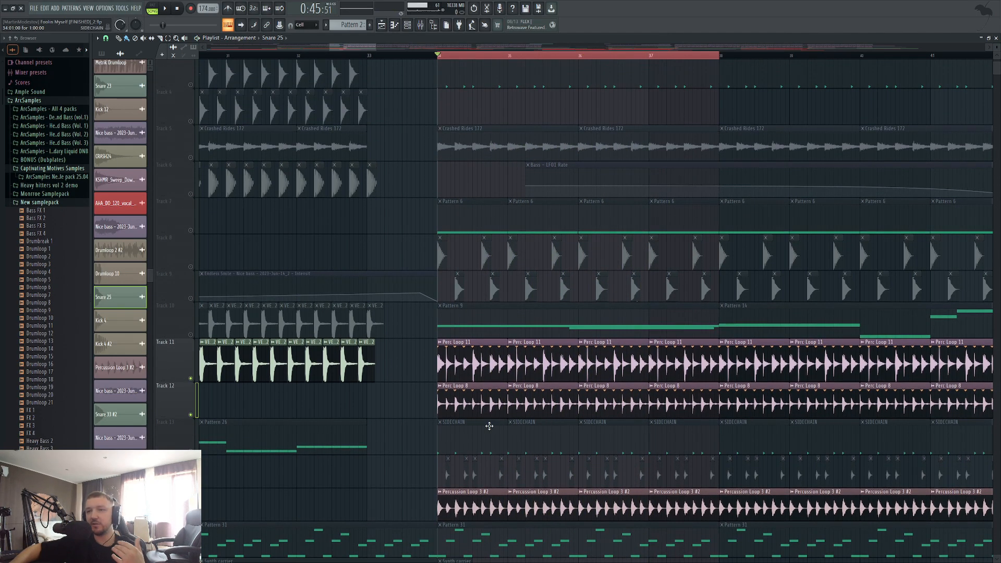
pyautogui.scroll(2, 469, 448)
pyautogui.click(190, 339)
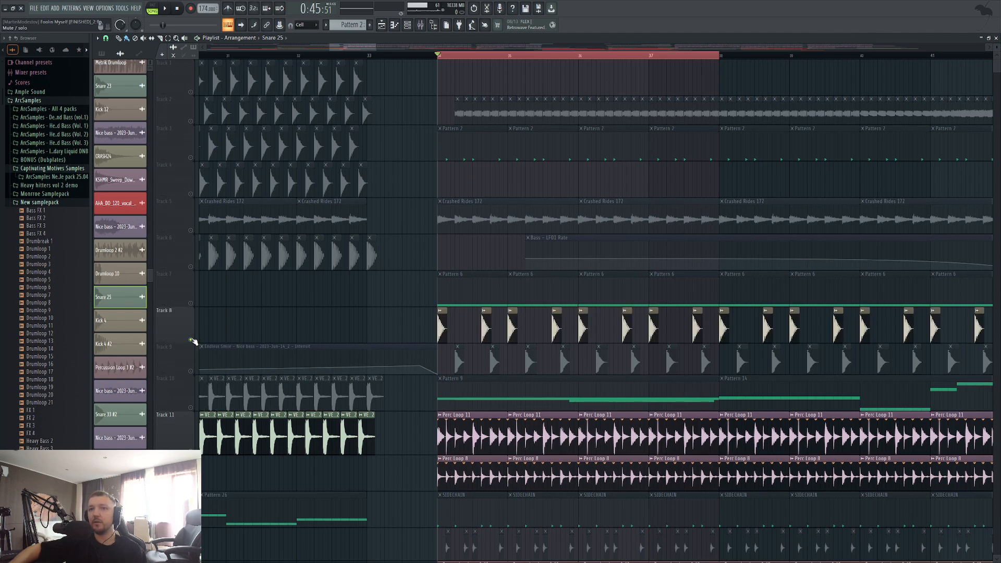
pyautogui.click(191, 371)
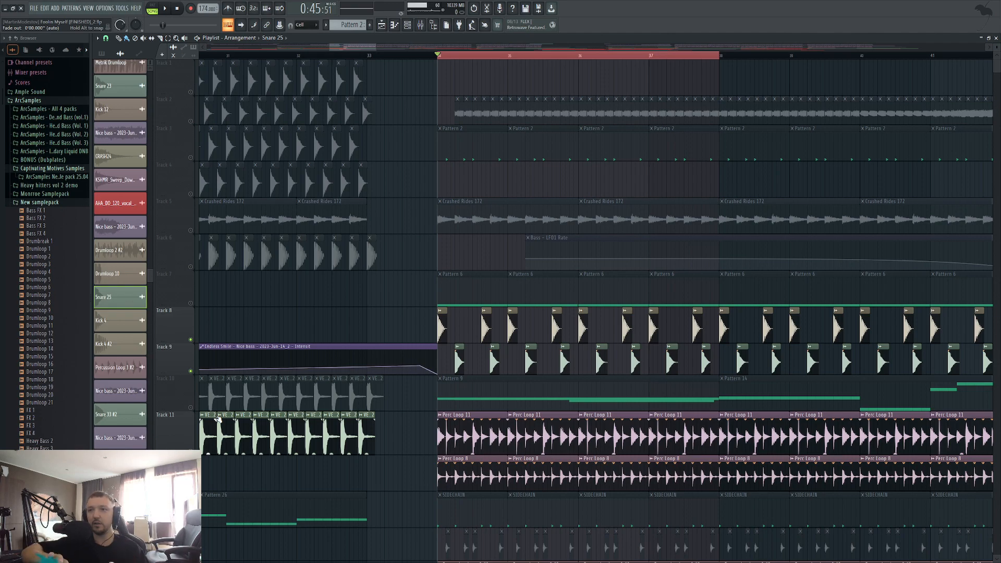
pyautogui.press('space')
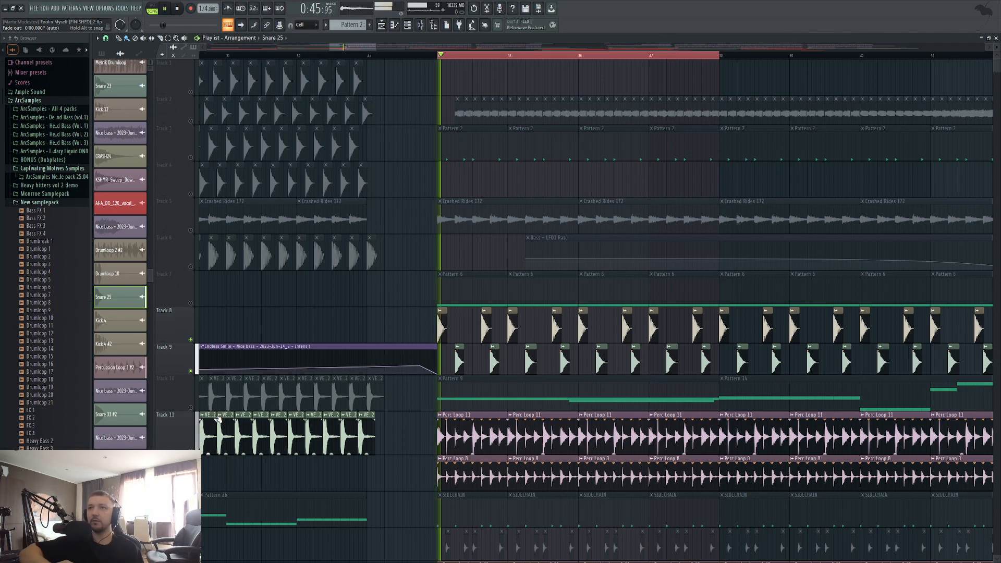
pyautogui.press('space')
# Show the Snare 25 clip settings beside the first Kicksnare track's Fruity Limiter and audition the snare sample
pyautogui.doubleClick(532, 363)
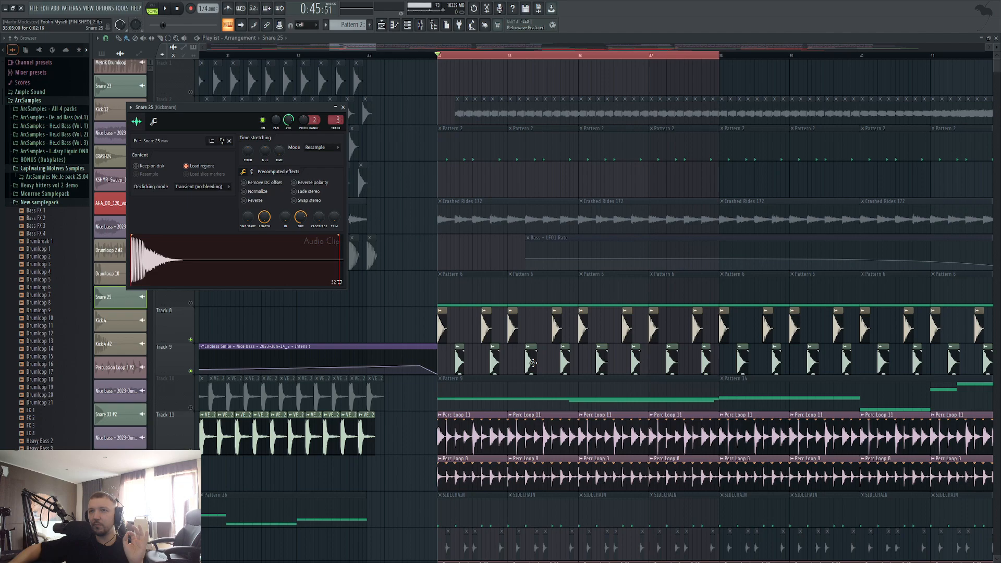
pyautogui.click(420, 25)
pyautogui.click(736, 375)
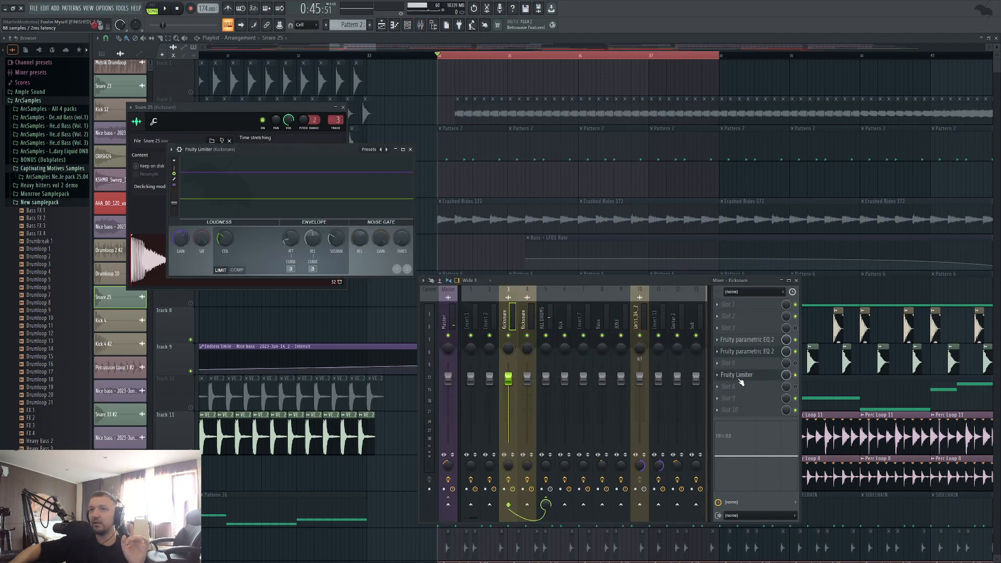
pyautogui.moveTo(361, 154); pyautogui.dragTo(493, 178)
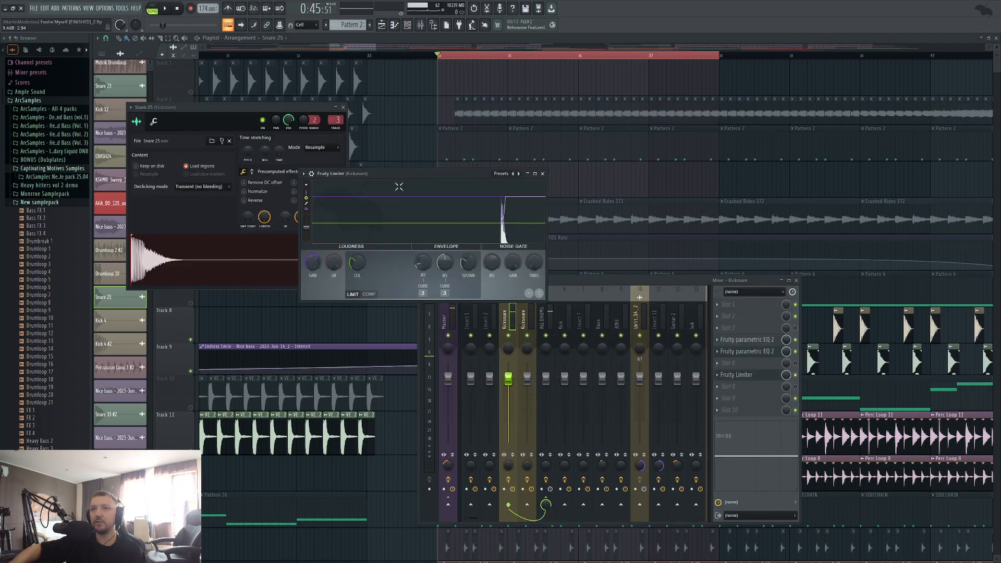
pyautogui.click(223, 271)
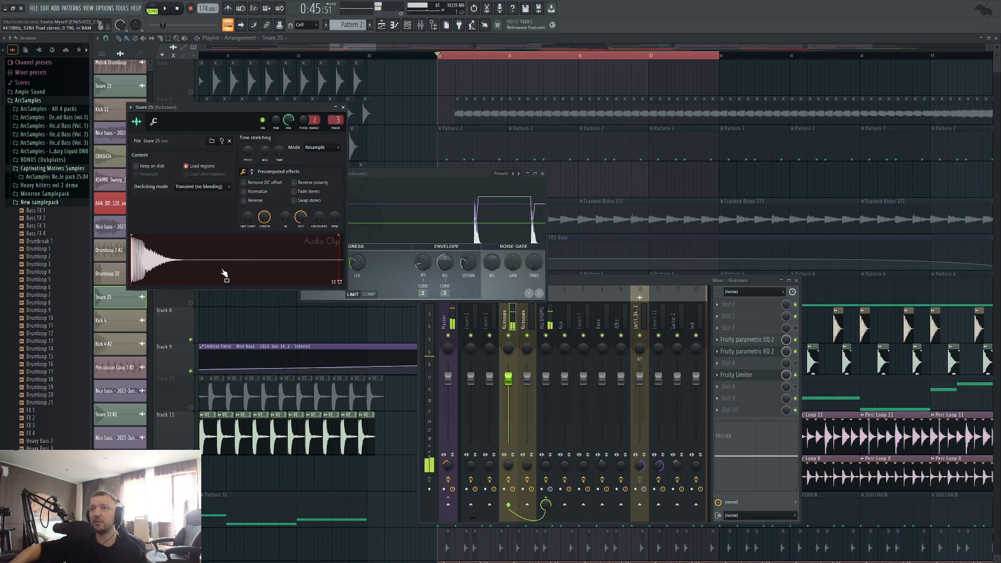
# Adjust the Fruity Limiter gain on the first Kicksnare track, audition the snare and the selected bars, and close all windows
pyautogui.moveTo(312, 263); pyautogui.dragTo(313, 254)
pyautogui.click(273, 268)
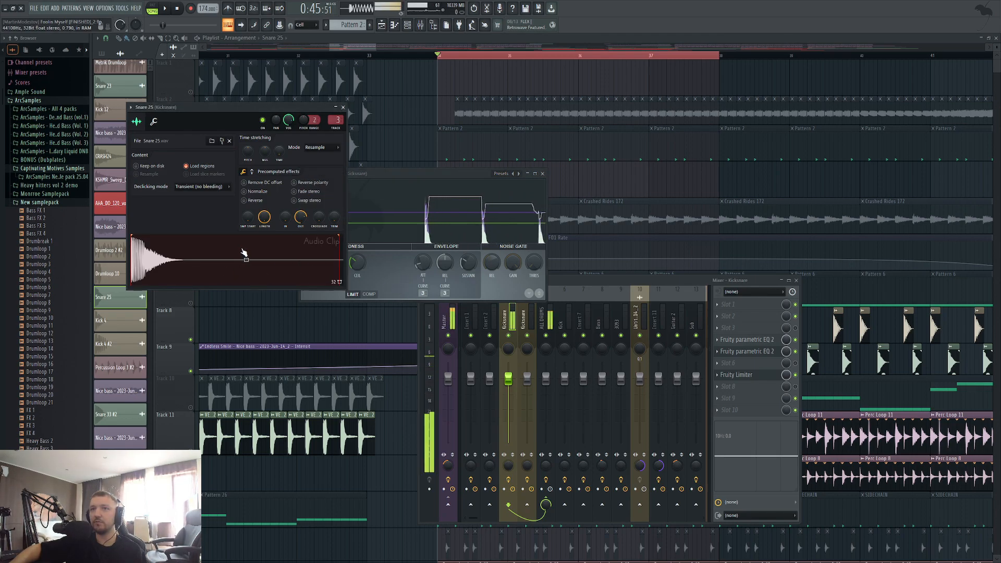
pyautogui.click(392, 274)
pyautogui.press('space')
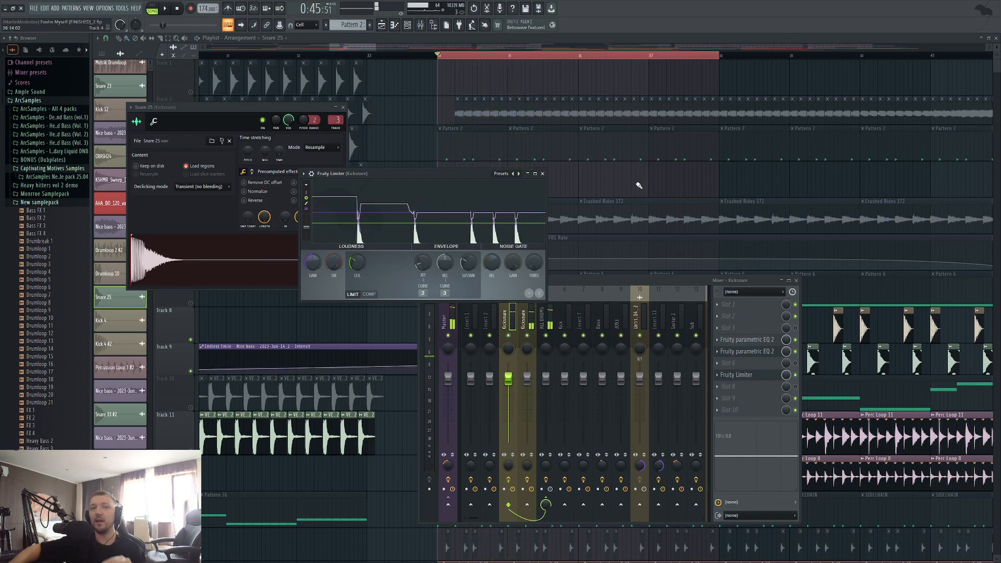
pyautogui.press('space')
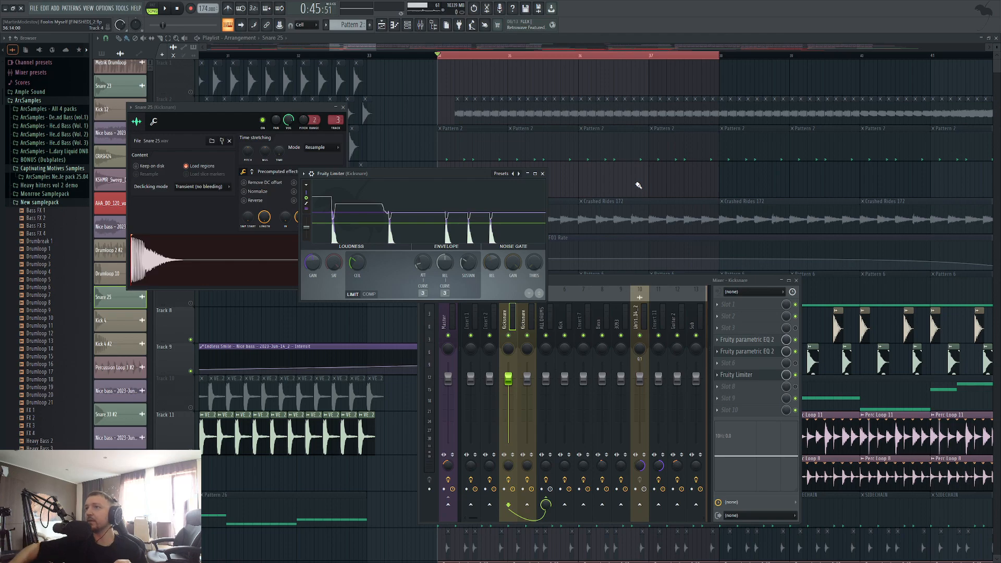
pyautogui.press('F12')
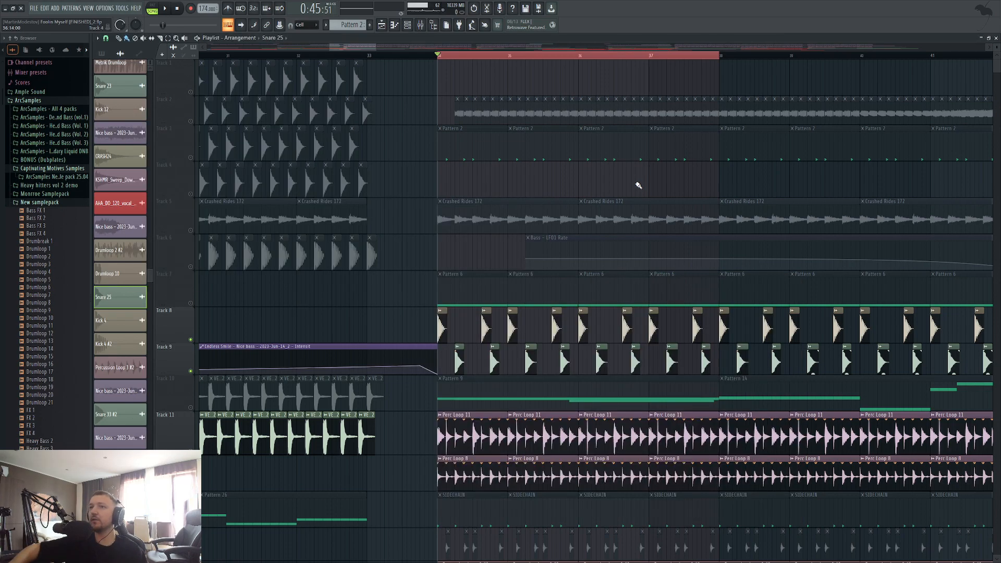
# Solo the Crashed Rides 172 track (Track 5) and play the selected bars
pyautogui.rightClick(192, 231)
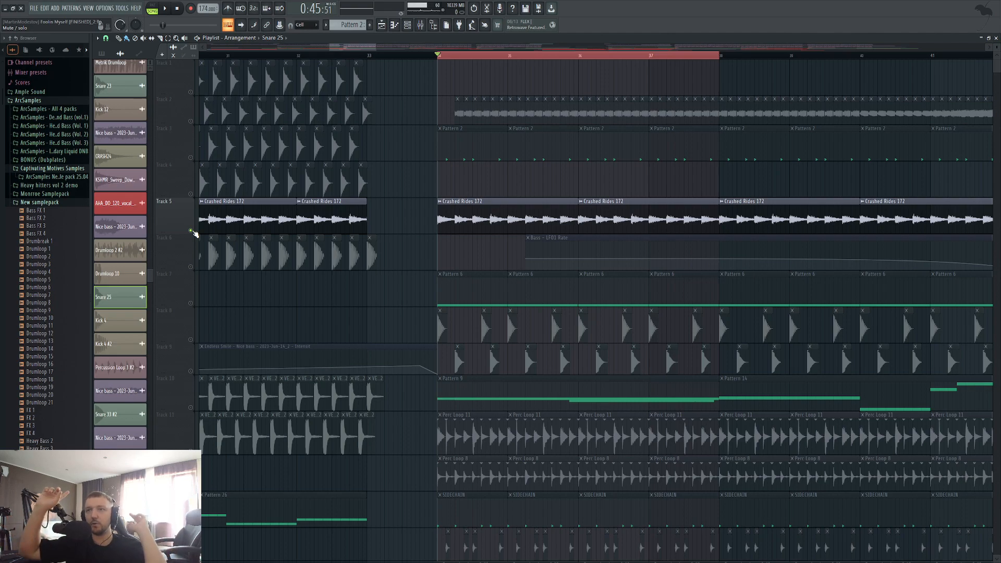
pyautogui.press('space')
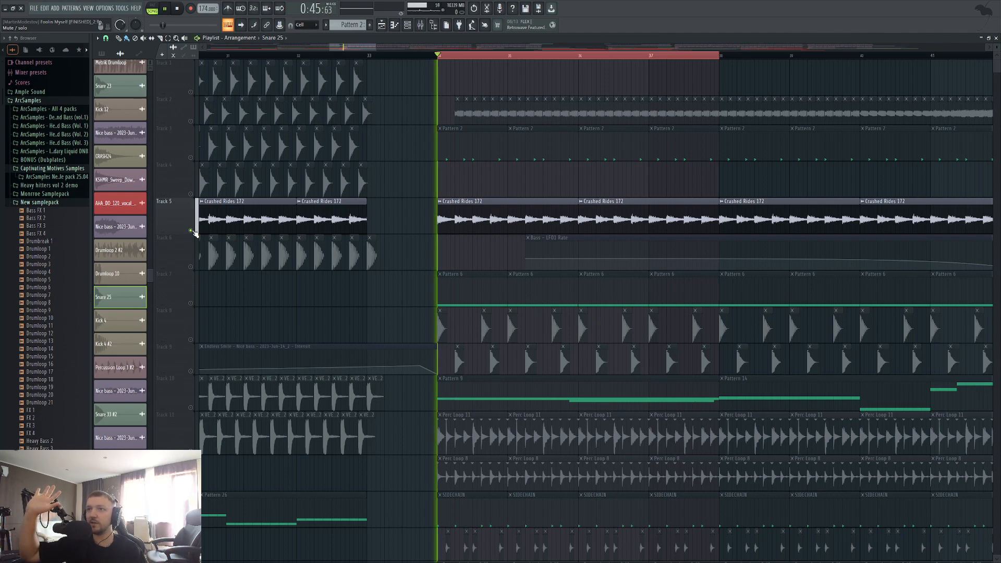
pyautogui.press('space')
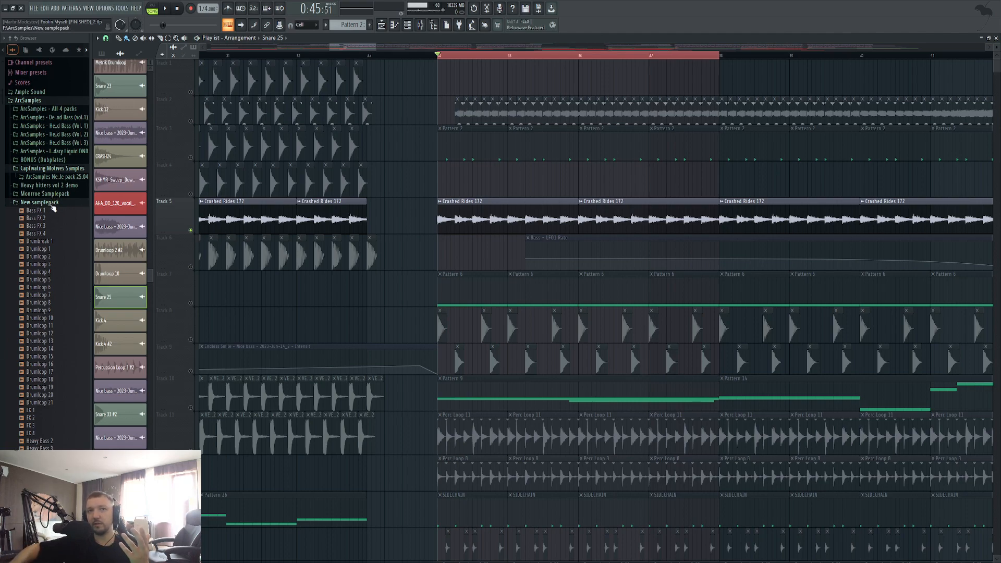
# Widen the browser and open the VSW1 Rides folder under VSW1 Cymbals in the Vengeance - Synthwave Essentials 1 (WAV) pack
pyautogui.click(52, 205)
pyautogui.click(65, 169)
pyautogui.scroll(-2, 88, 365)
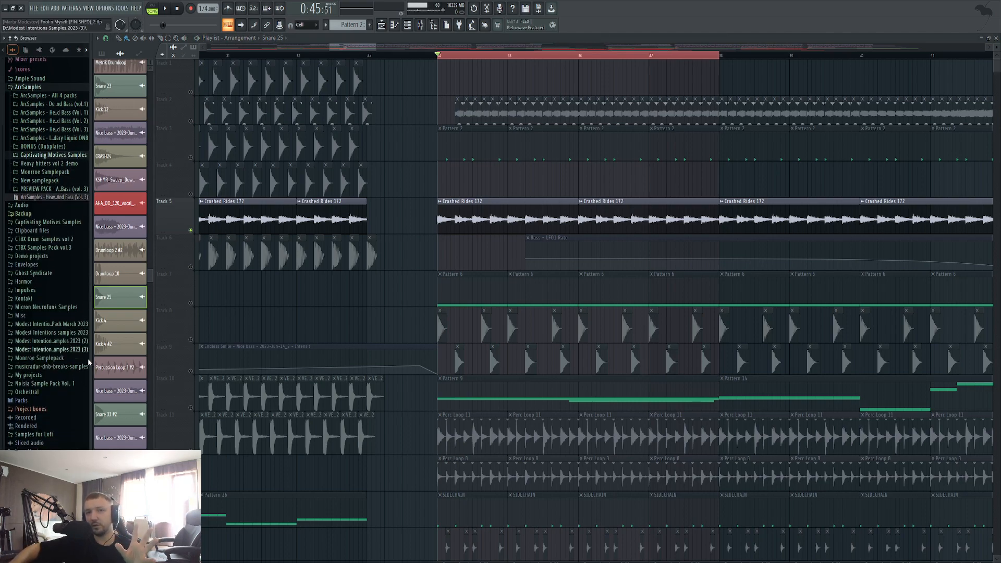
pyautogui.moveTo(92, 359); pyautogui.dragTo(188, 360)
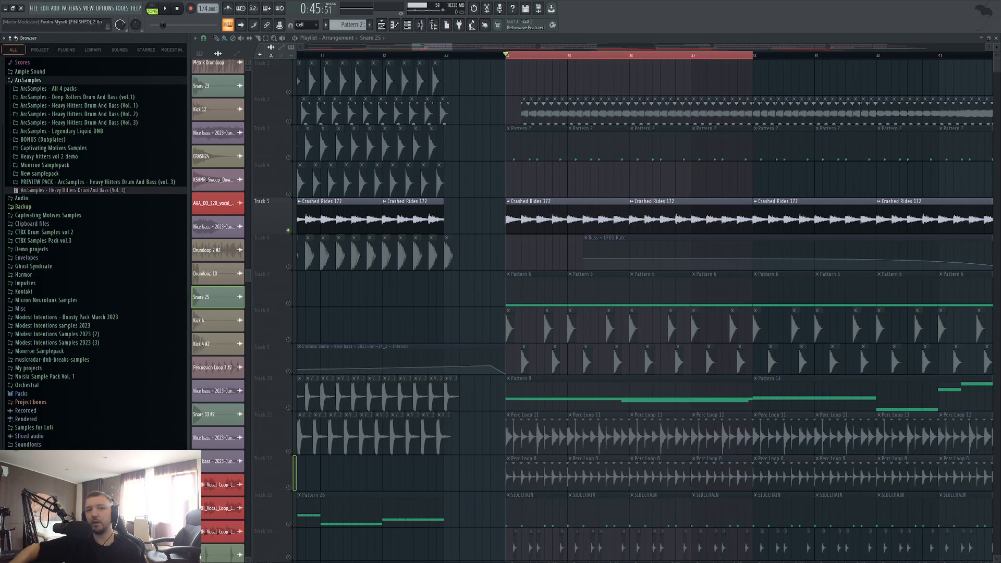
pyautogui.scroll(-2, 94, 251)
pyautogui.click(69, 478)
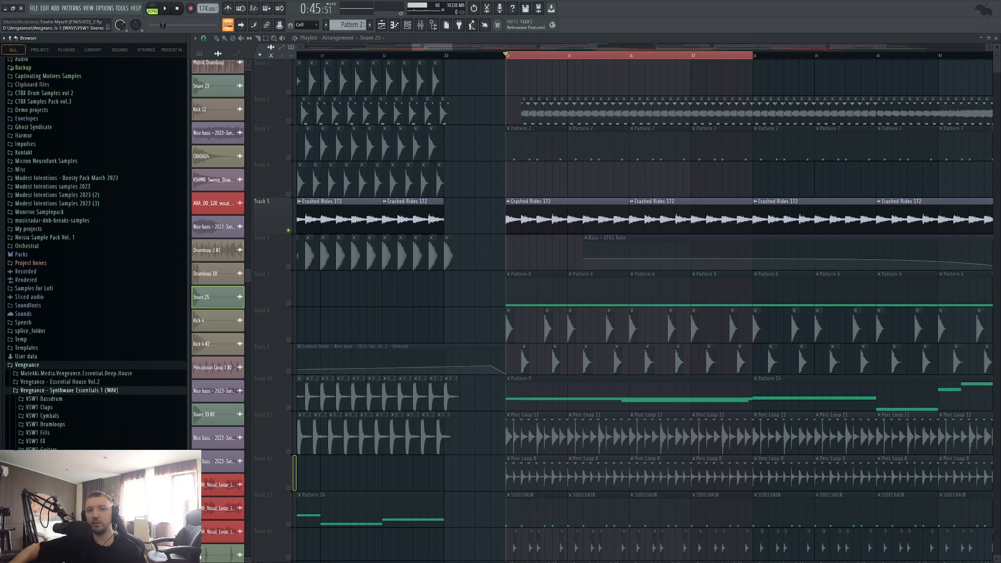
pyautogui.scroll(2, 65, 418)
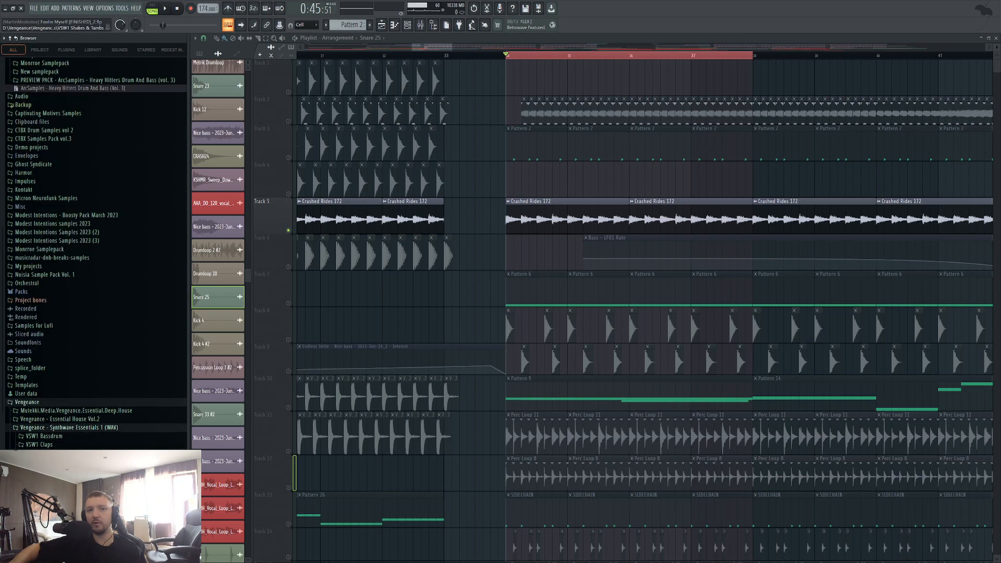
pyautogui.scroll(-4, 52, 396)
pyautogui.moveTo(51, 441)
pyautogui.mouseDown()
pyautogui.moveTo(540, 245)
pyautogui.moveTo(52, 447)
pyautogui.mouseUp()
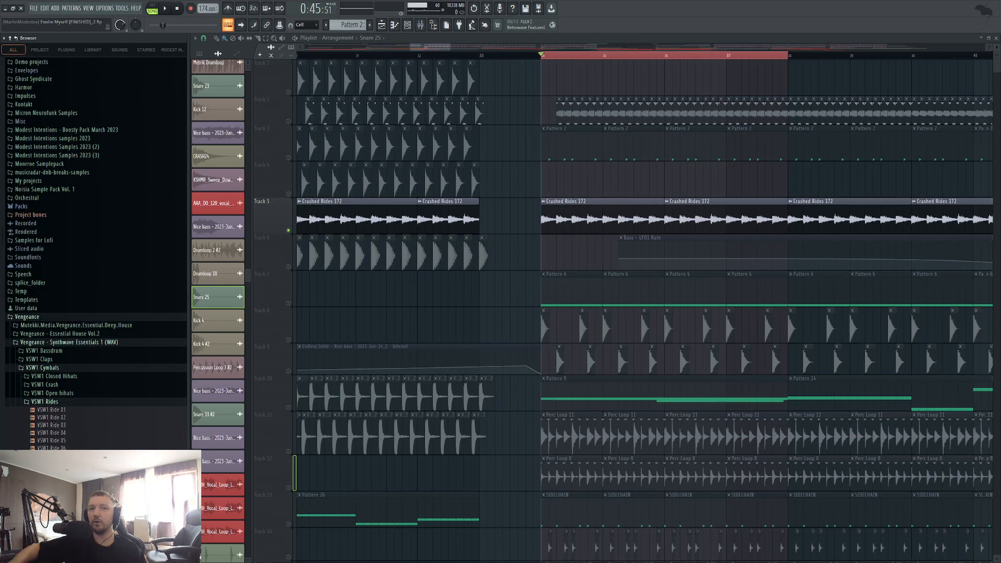
pyautogui.scroll(-4, 71, 447)
# Place VSW1 Ride 06 on Track 4 at the start of the drop and repeat it on each beat for four clips
pyautogui.moveTo(96, 361); pyautogui.dragTo(547, 179)
pyautogui.scroll(5, 562, 187)
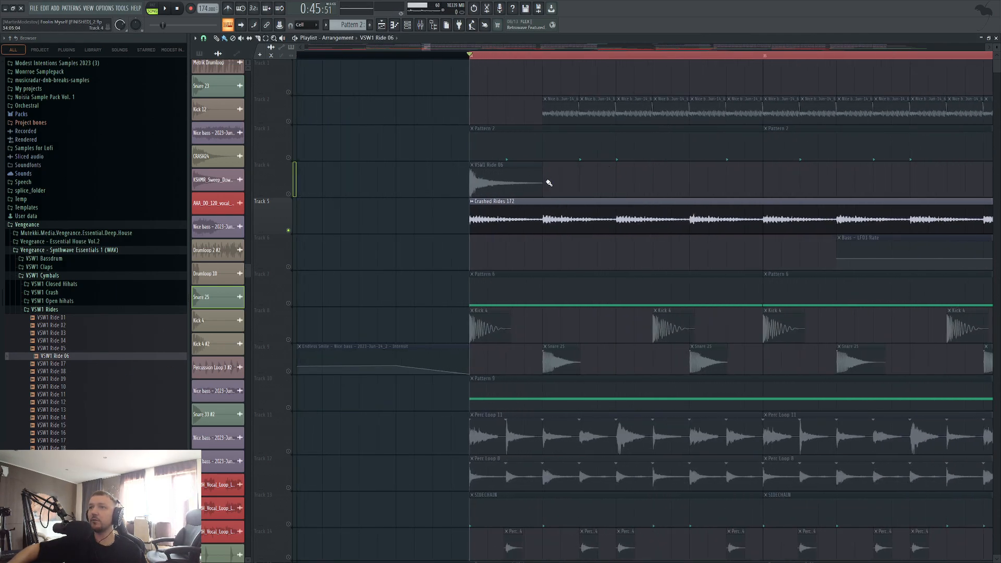
pyautogui.click(548, 182)
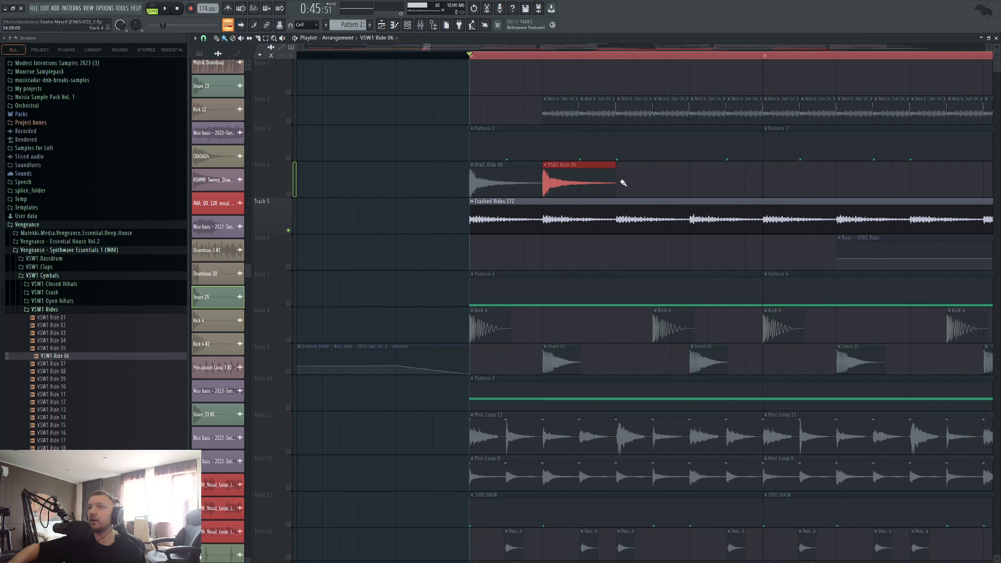
pyautogui.moveTo(622, 181); pyautogui.dragTo(722, 178)
# Limit the time selection to the drop's first bar, solo the VSW1 Ride 06 track (Track 4), and play it
pyautogui.rightClick(767, 58)
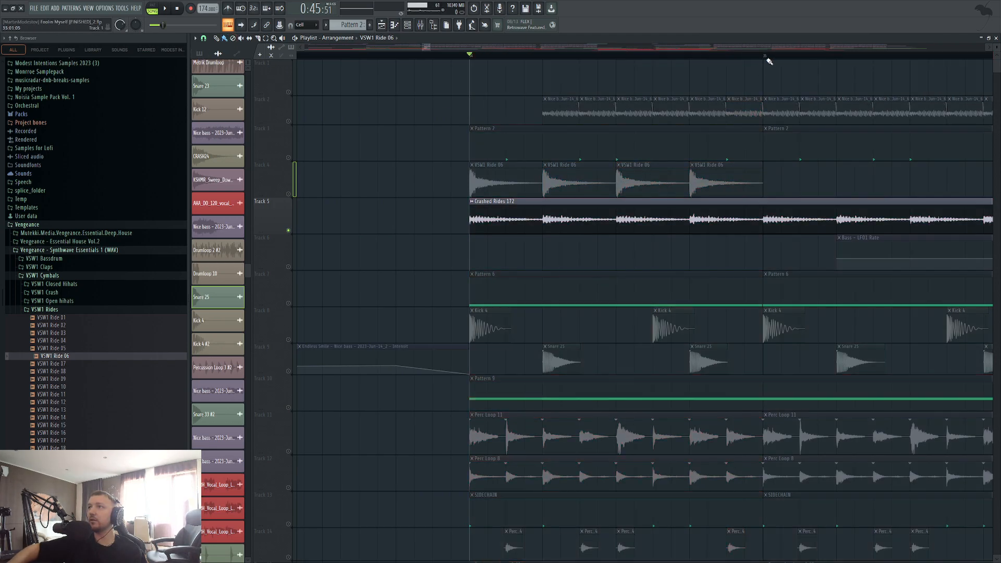
pyautogui.moveTo(767, 58); pyautogui.dragTo(473, 85)
pyautogui.click(289, 195)
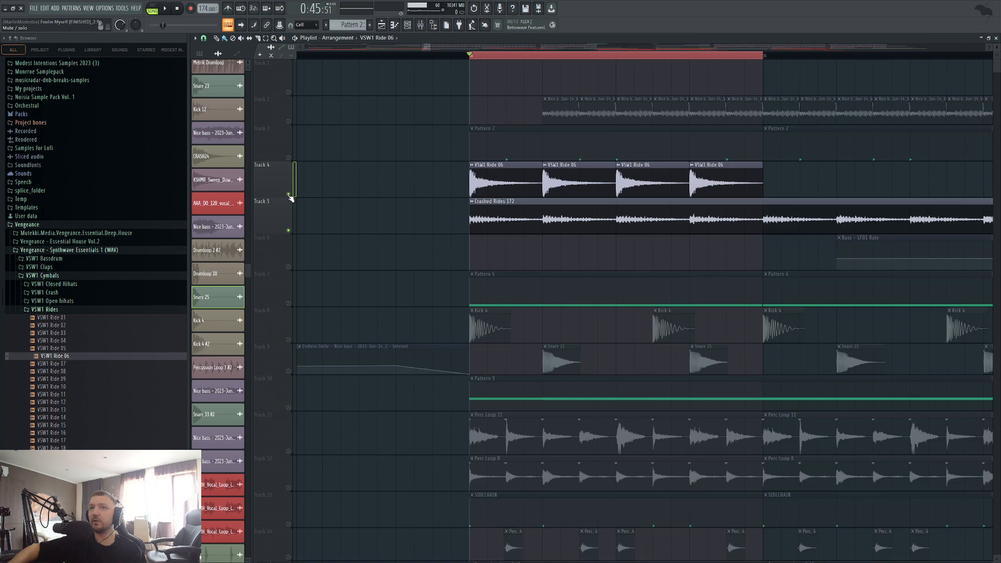
pyautogui.rightClick(290, 197)
pyautogui.press('space')
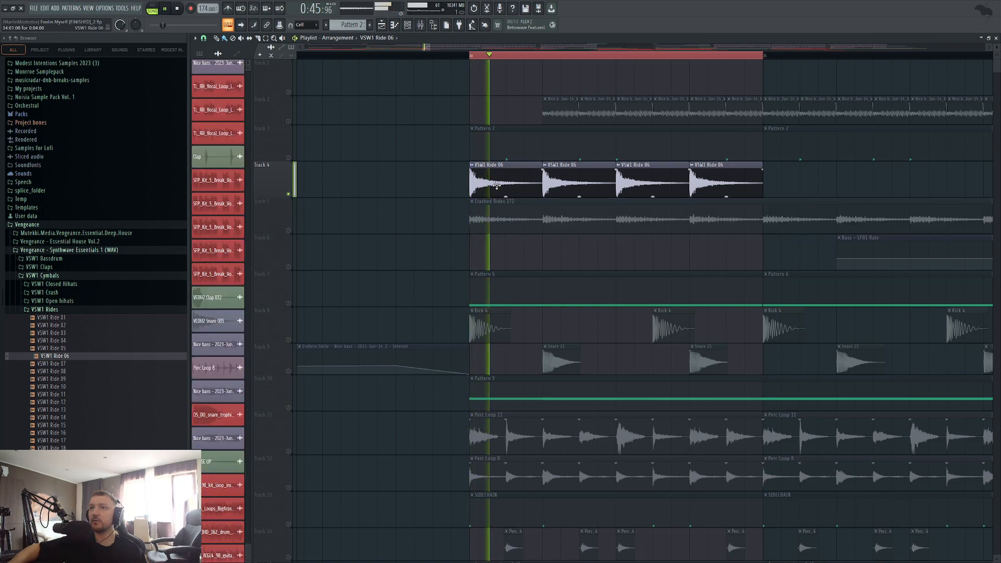
# Apply ring modulation to VSW1 Ride 06 in its precomputed effects with the mix at 45%, adjusting the frequency while it plays
pyautogui.doubleClick(496, 185)
pyautogui.click(221, 90)
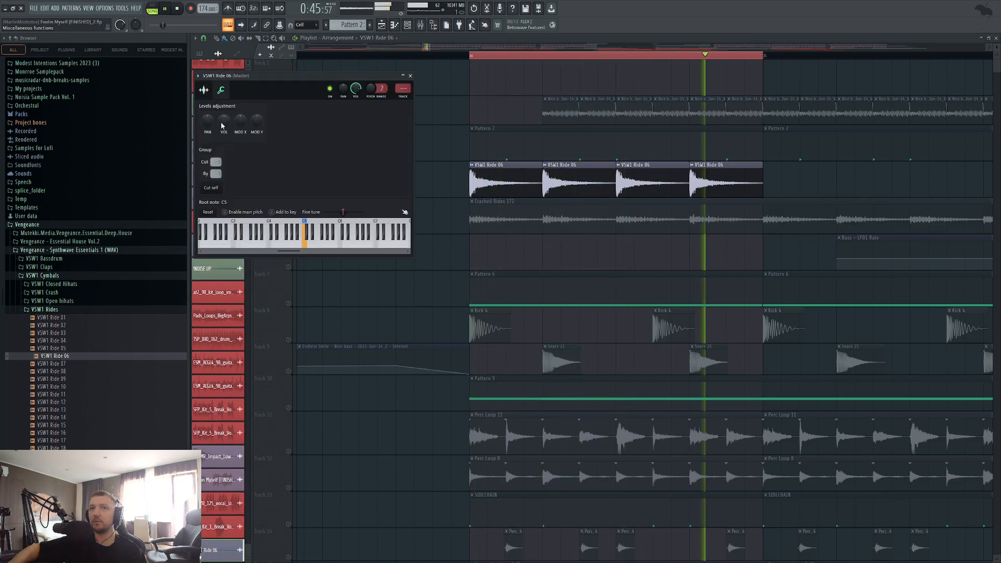
pyautogui.click(206, 91)
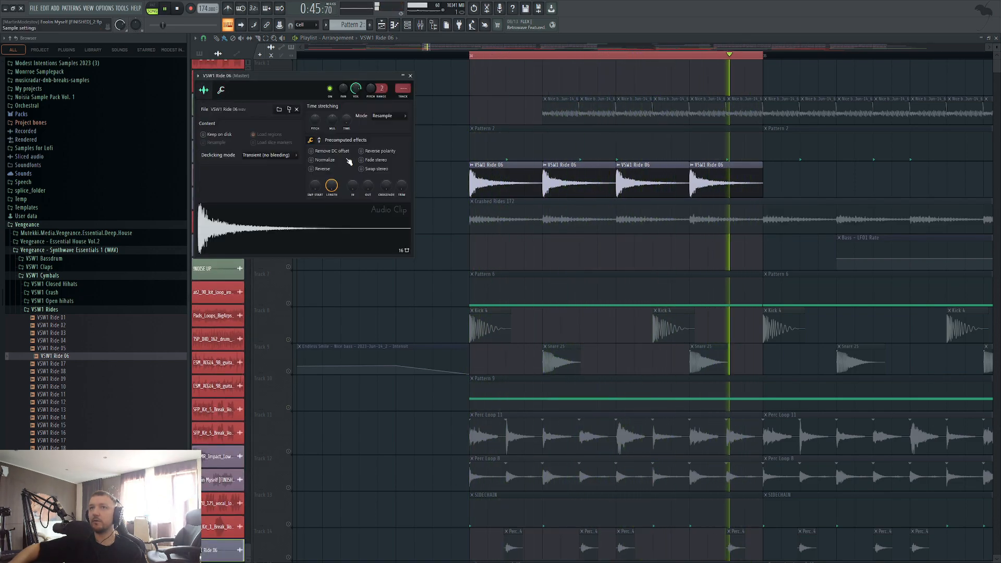
pyautogui.click(320, 140)
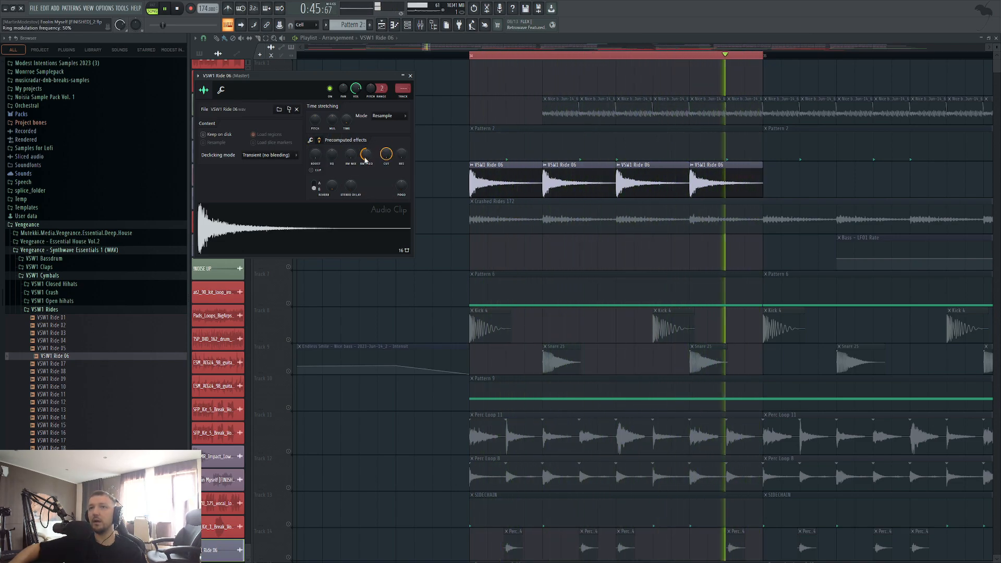
pyautogui.moveTo(367, 156); pyautogui.dragTo(350, 125)
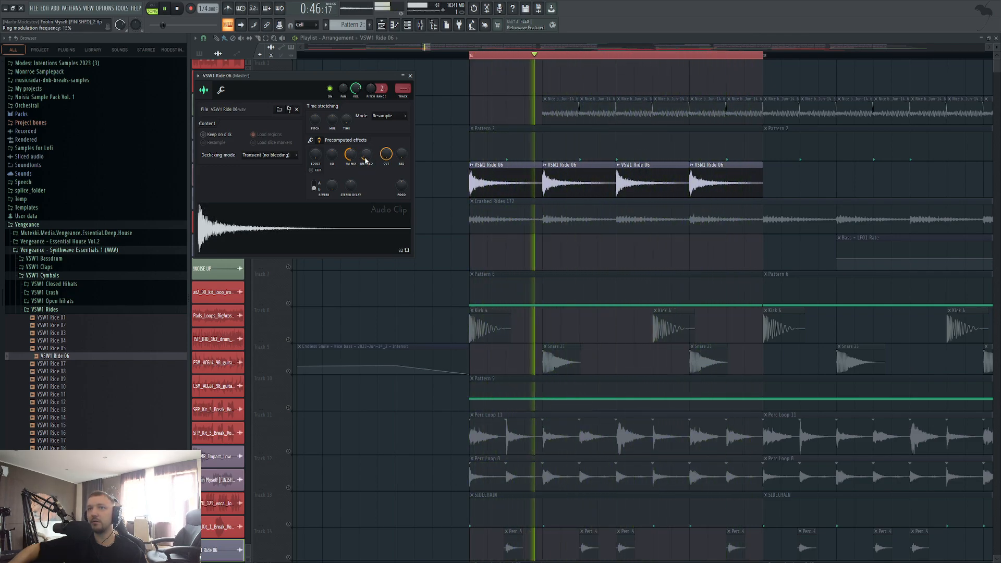
pyautogui.moveTo(366, 161)
pyautogui.mouseDown()
pyautogui.moveTo(366, 173)
pyautogui.moveTo(351, 159)
pyautogui.mouseUp()
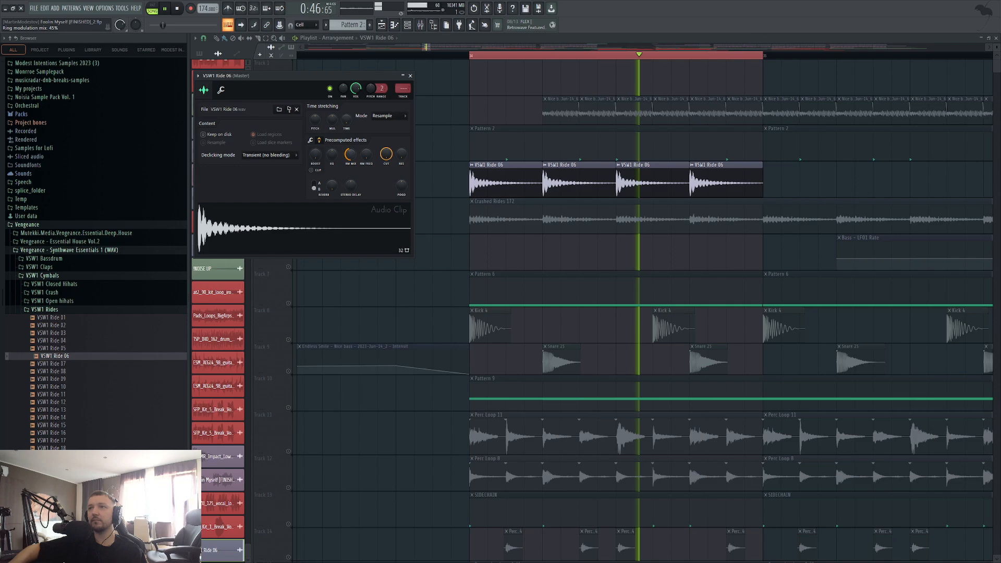
pyautogui.press('space')
pyautogui.press('Escape')
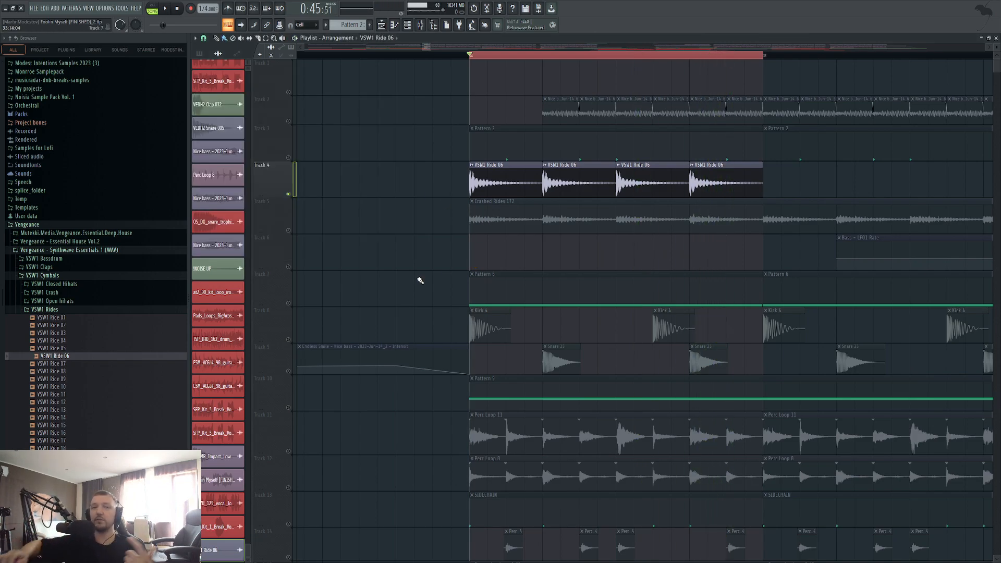
# Delete the four VSW1 Ride 06 clips from Track 4 and solo the Crashed Rides 172 track (Track 5)
pyautogui.rightClick(487, 183)
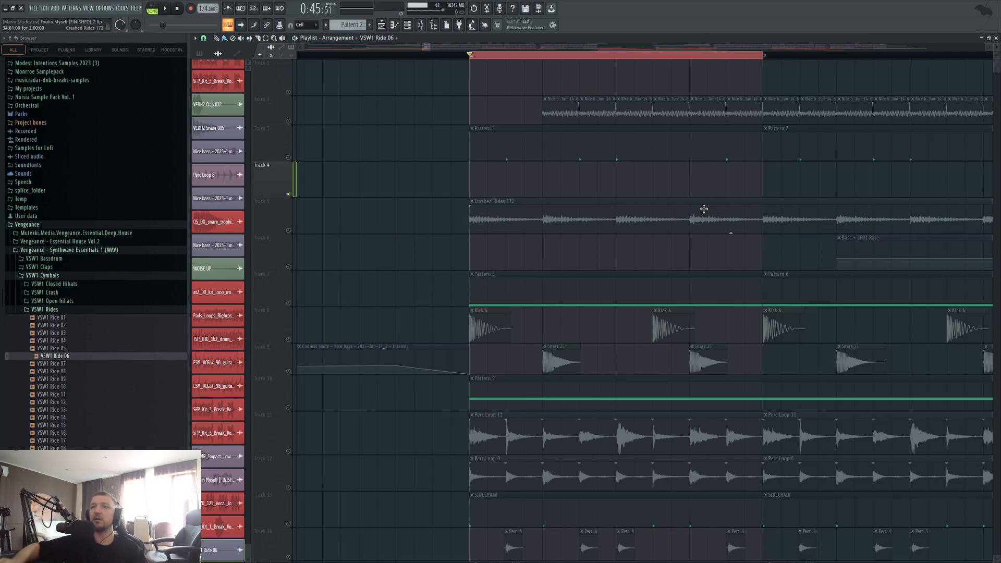
pyautogui.rightClick(288, 231)
pyautogui.scroll(-4, 388, 250)
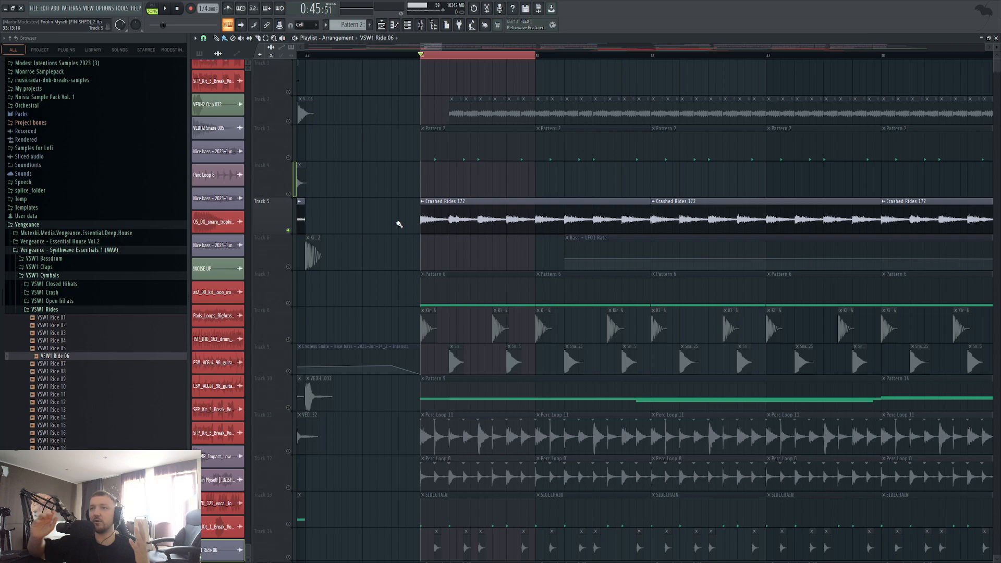
# Show the Crashed Rides 172 clip settings beside its mixer track, play the loop to check its level, and close all windows
pyautogui.scroll(-1, 362, 284)
pyautogui.doubleClick(461, 162)
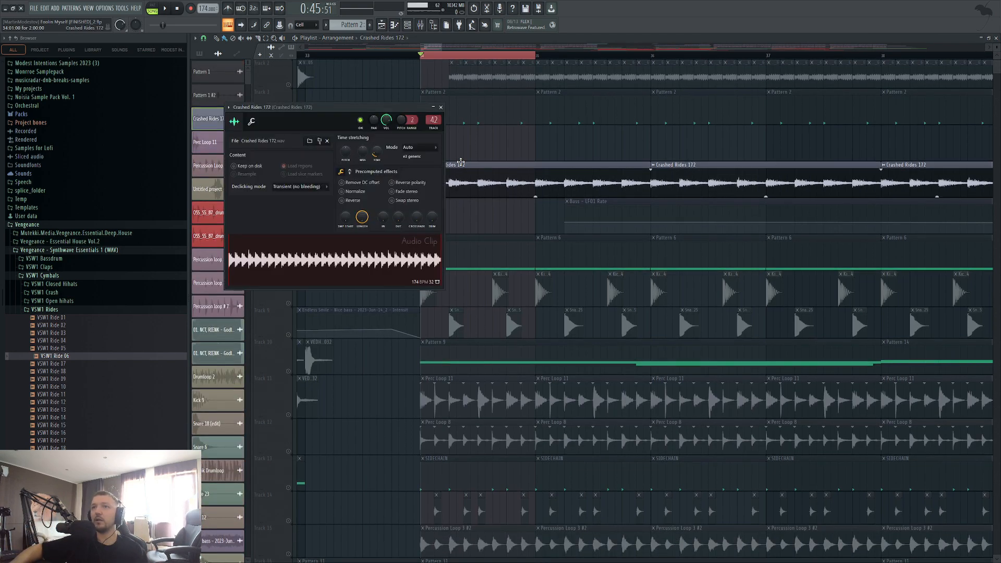
pyautogui.click(422, 25)
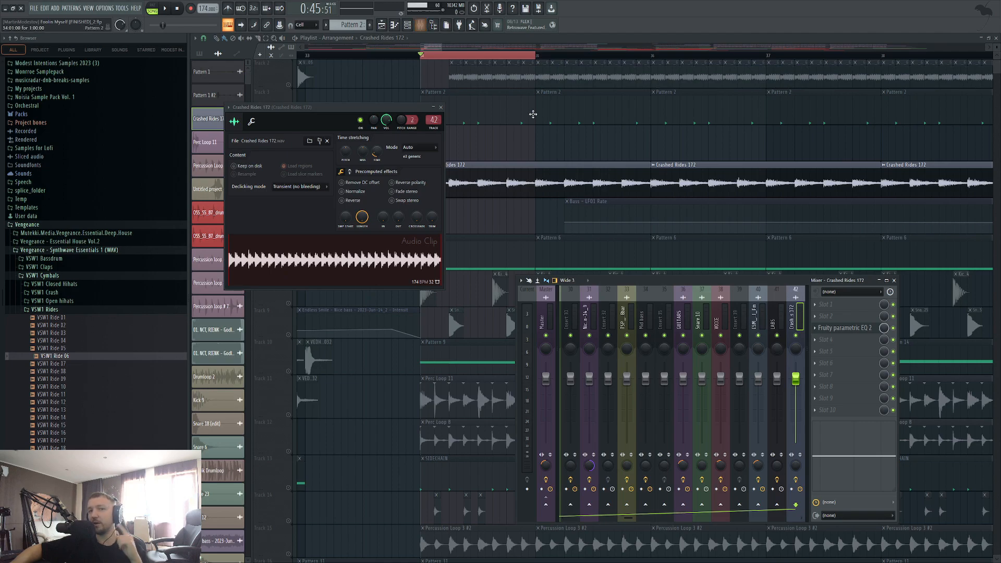
pyautogui.press('space')
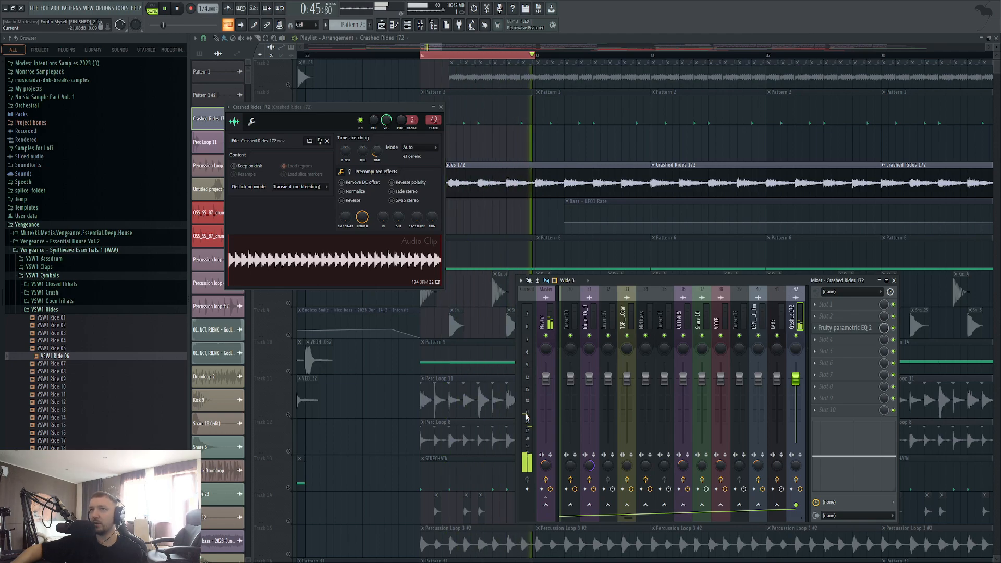
pyautogui.press('F12')
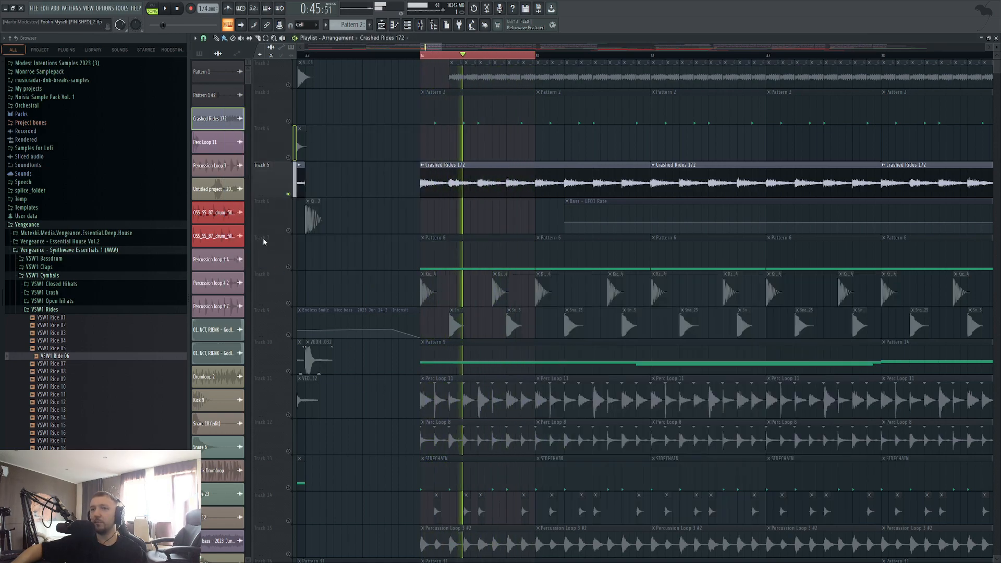
pyautogui.press('space')
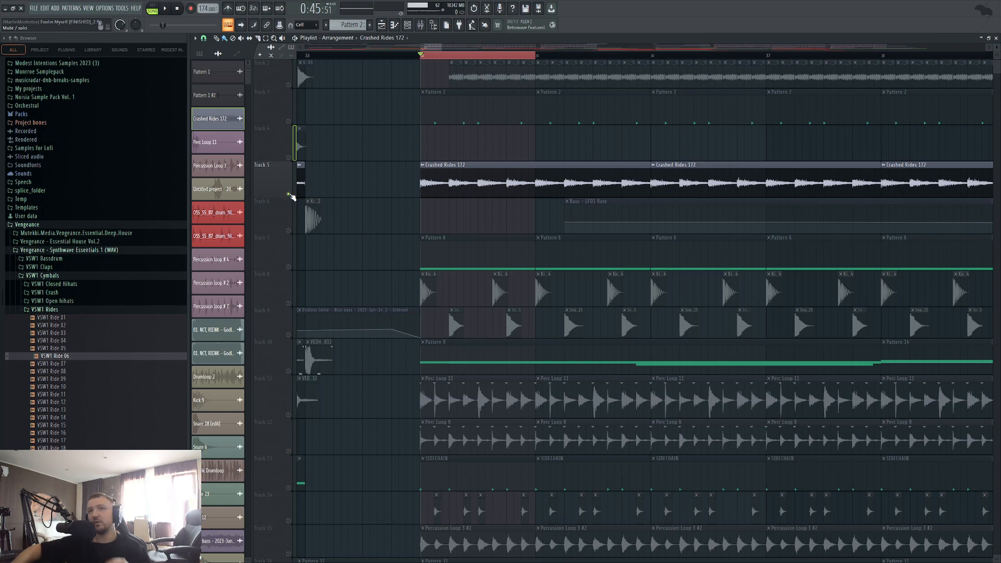
pyautogui.press('space')
pyautogui.press('space')
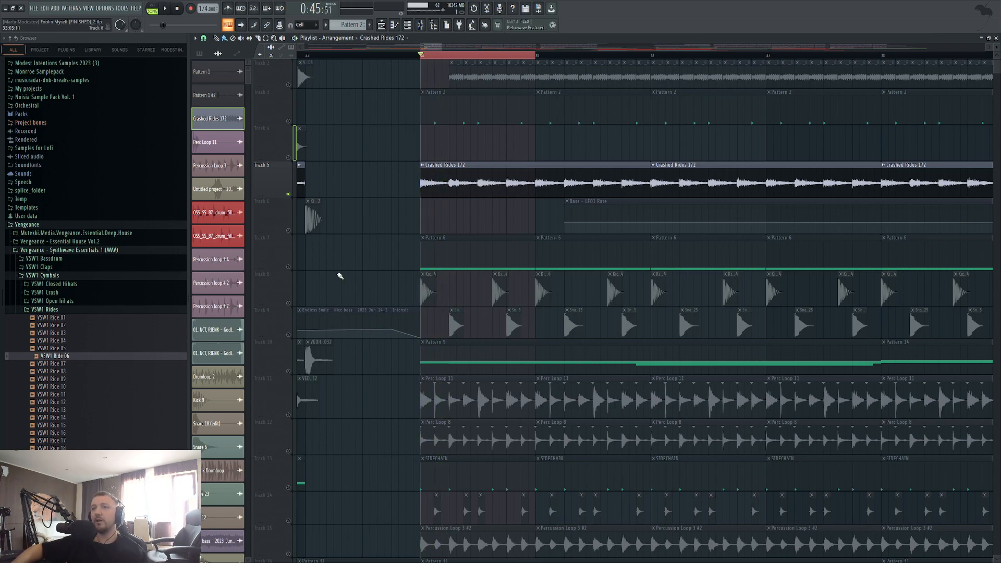
# Unmute the percussion loops and sidechain on Tracks 11, 12, 13 and 15, plus the kick and snare on Tracks 8 and 9
pyautogui.scroll(-4, 280, 306)
pyautogui.click(289, 269)
pyautogui.click(288, 305)
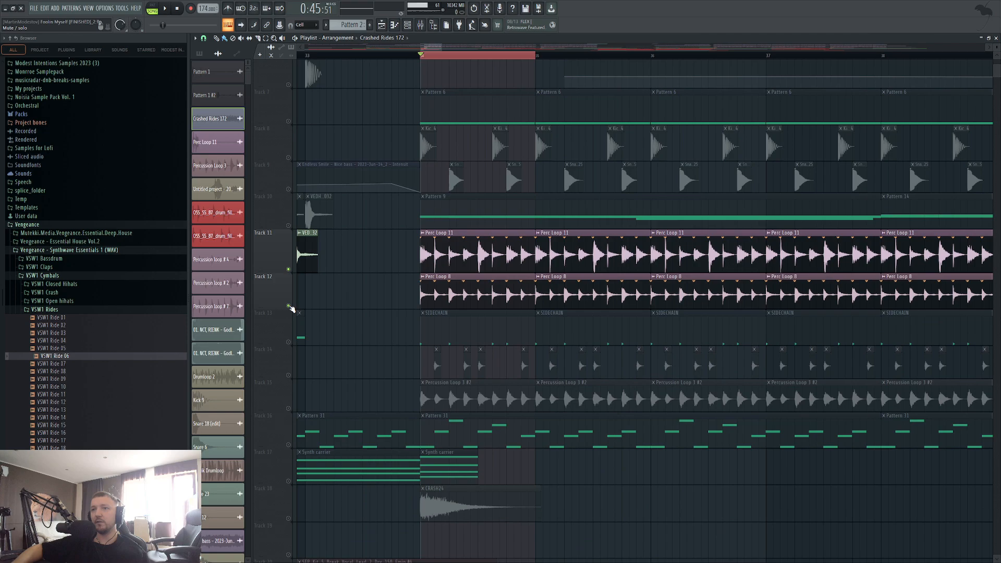
pyautogui.click(288, 342)
pyautogui.click(288, 407)
pyautogui.scroll(3, 291, 337)
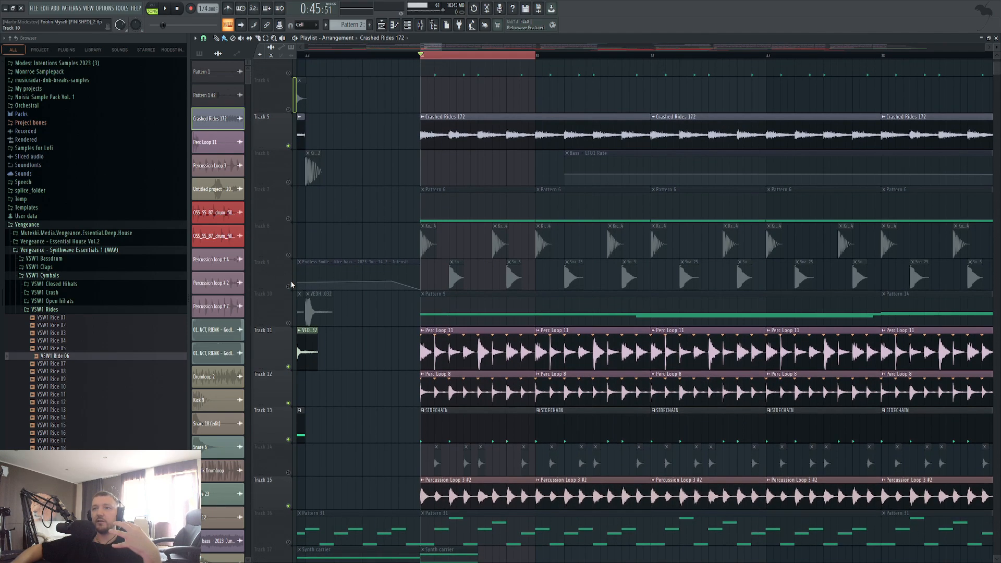
pyautogui.scroll(1, 291, 284)
pyautogui.click(288, 303)
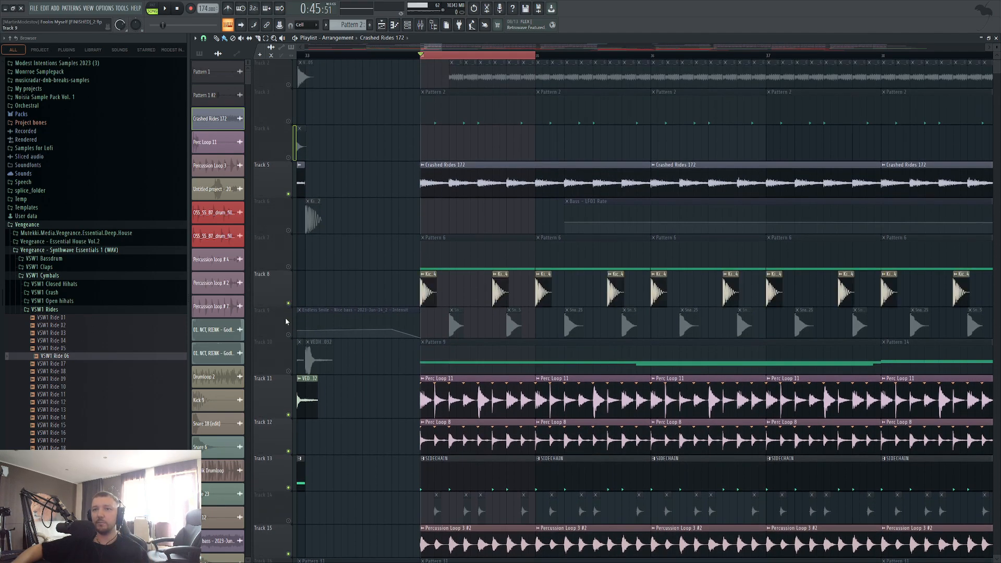
pyautogui.click(289, 335)
# Play the drums with Crashed Rides 172 (Track 5) muted and unmuted to compare the two
pyautogui.press('space')
pyautogui.click(289, 194)
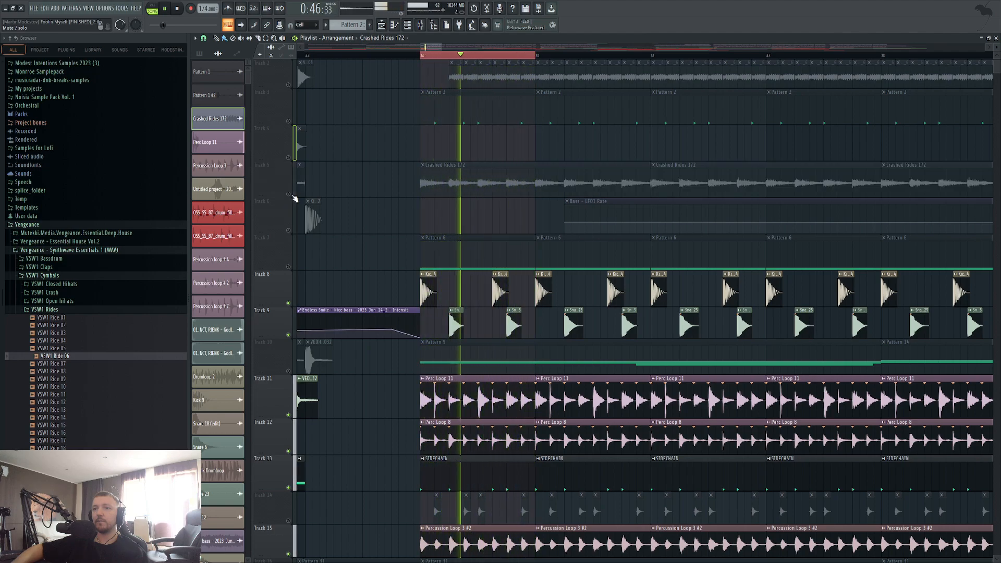
pyautogui.press('space')
pyautogui.click(288, 194)
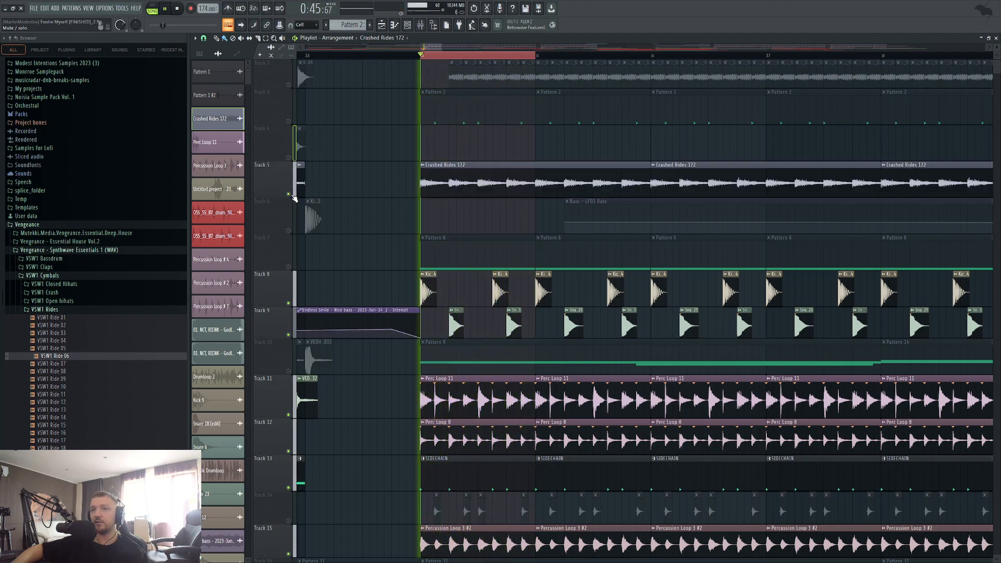
pyautogui.press('space')
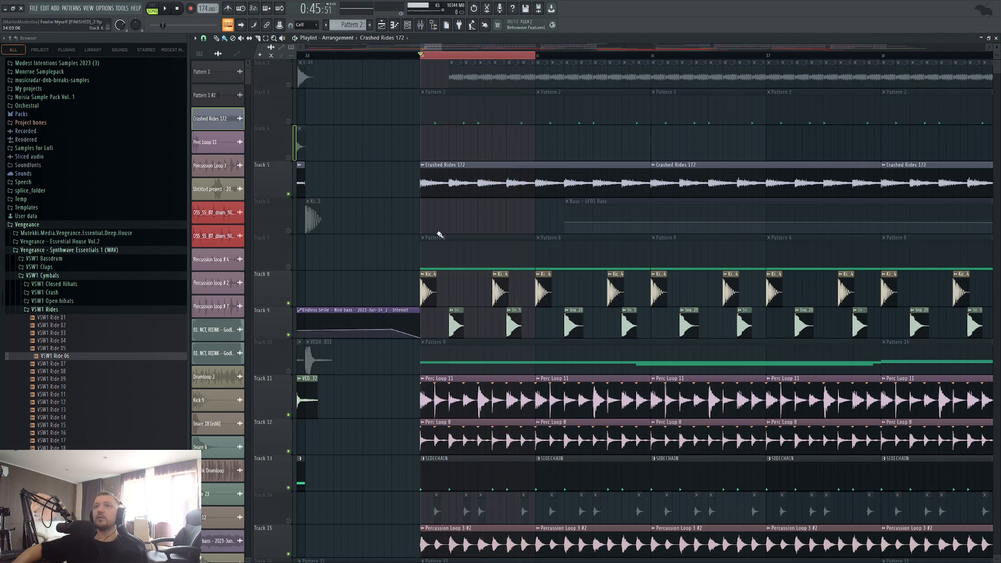
# Unmute Track 3 and open Pattern 2 to show its Main Hat notes in the channel rack and piano roll
pyautogui.scroll(-5, 391, 378)
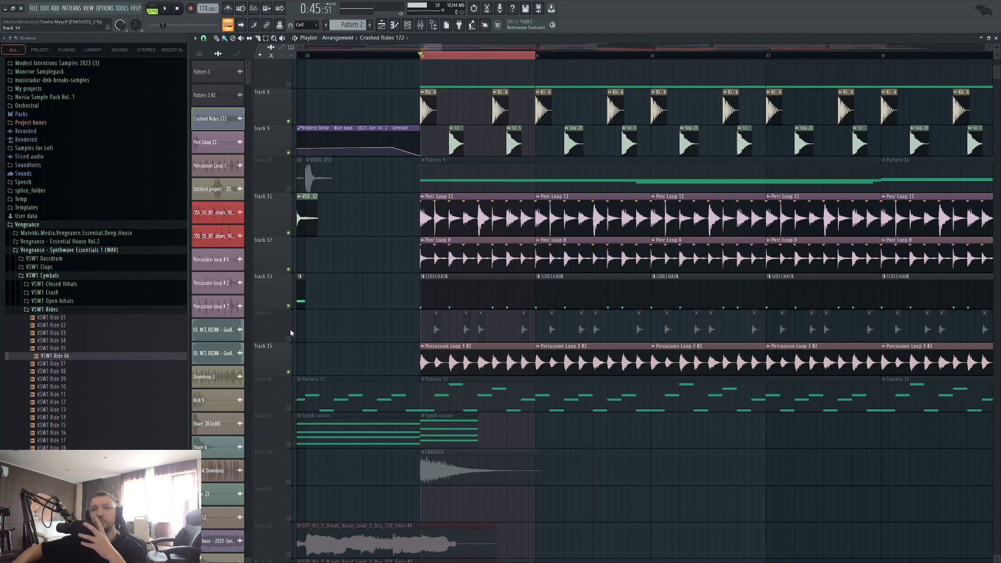
pyautogui.scroll(5, 337, 284)
pyautogui.click(289, 159)
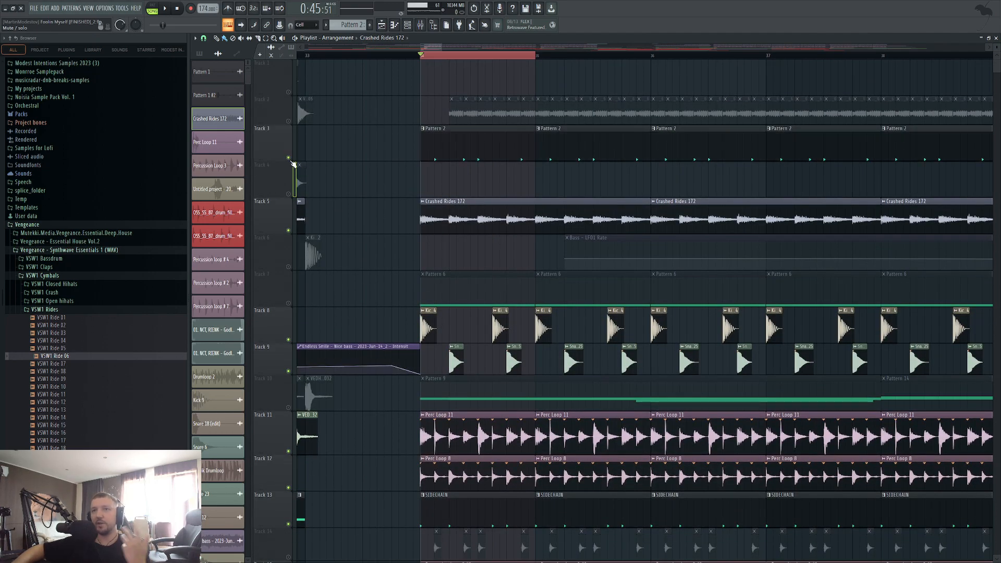
pyautogui.doubleClick(454, 152)
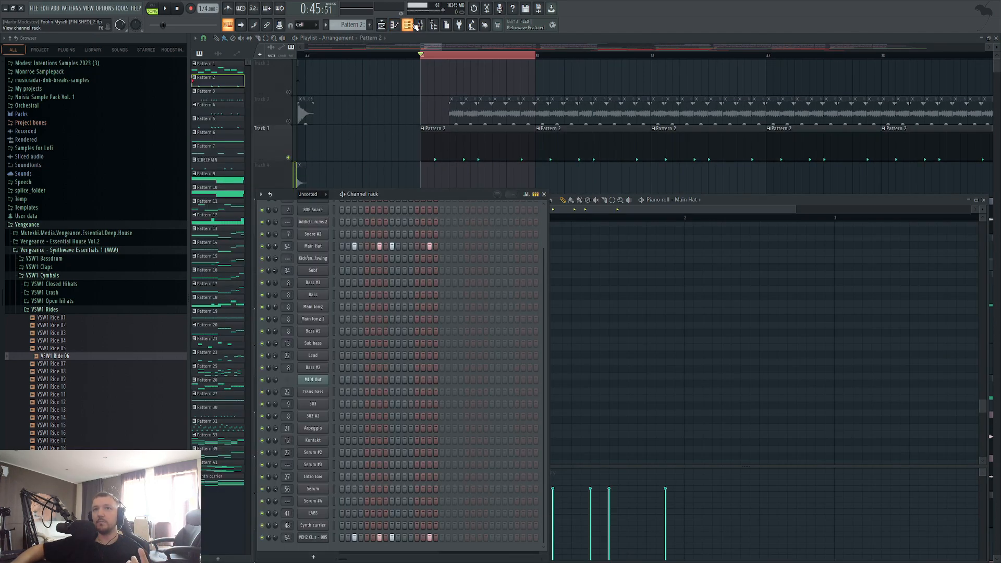
# Browse the Vengeance Synthwave Essentials 1 claps and closed hi-hat folders and preview VSW1 Closed Hihat 009
pyautogui.click(63, 311)
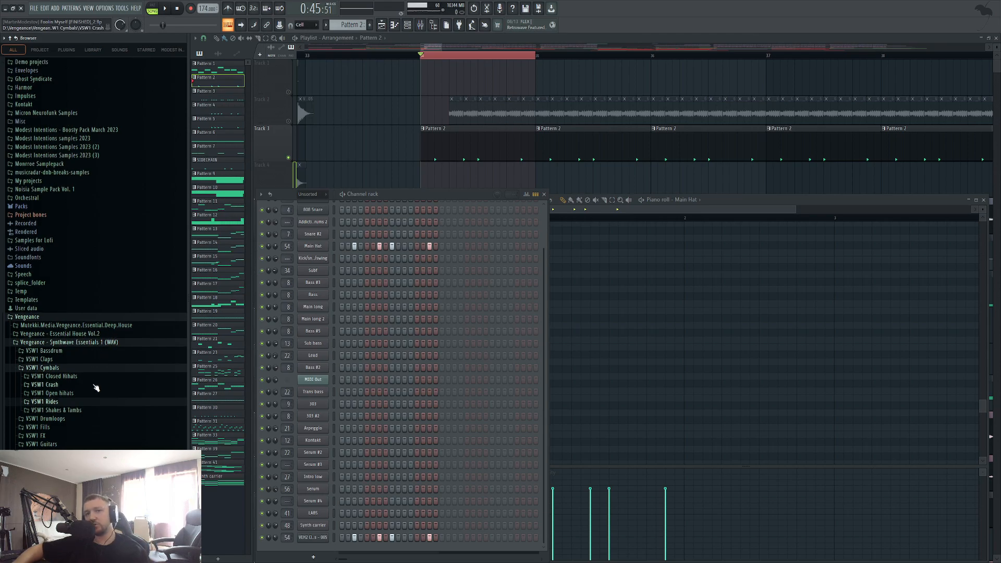
pyautogui.click(78, 360)
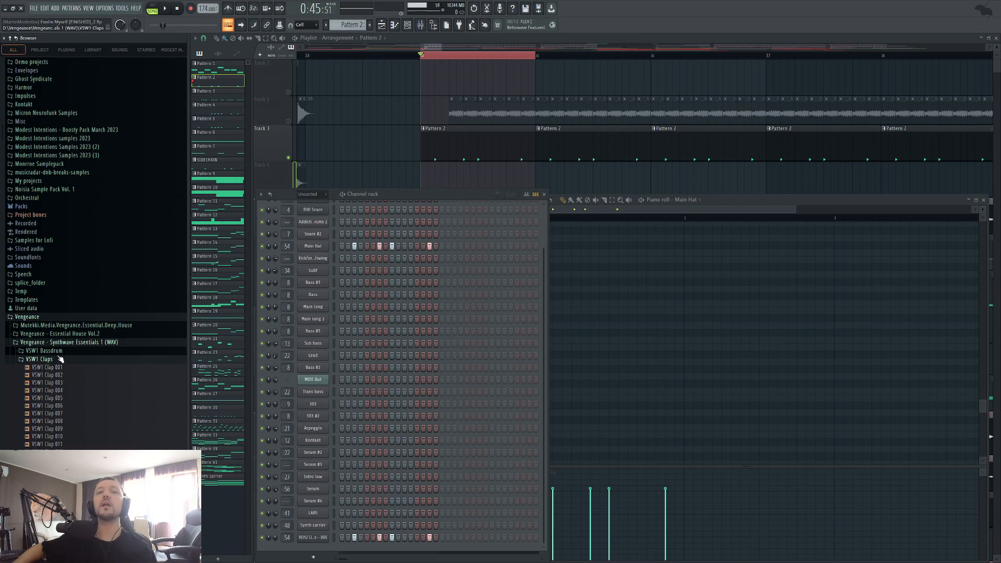
pyautogui.click(63, 359)
pyautogui.click(60, 359)
pyautogui.click(60, 360)
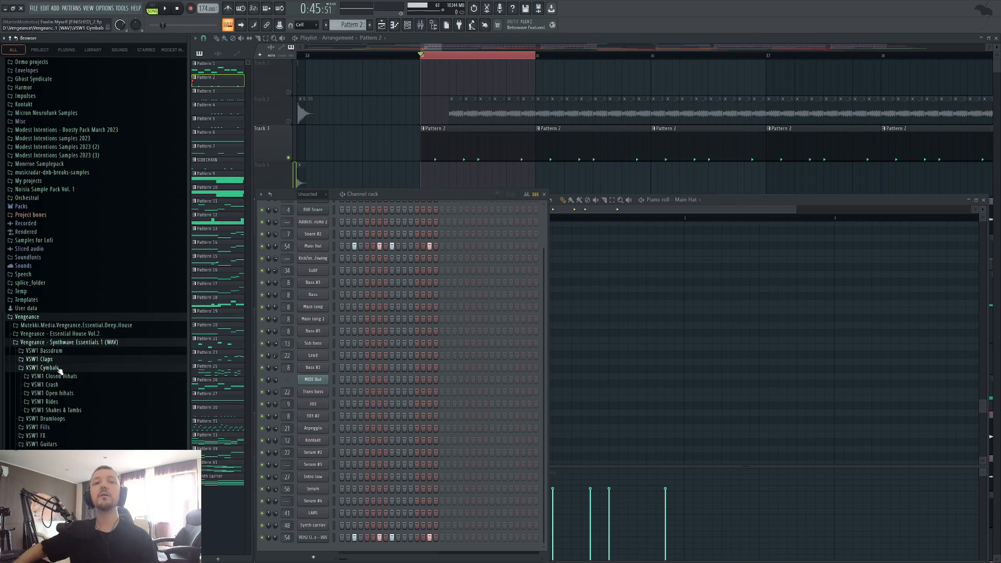
pyautogui.click(60, 376)
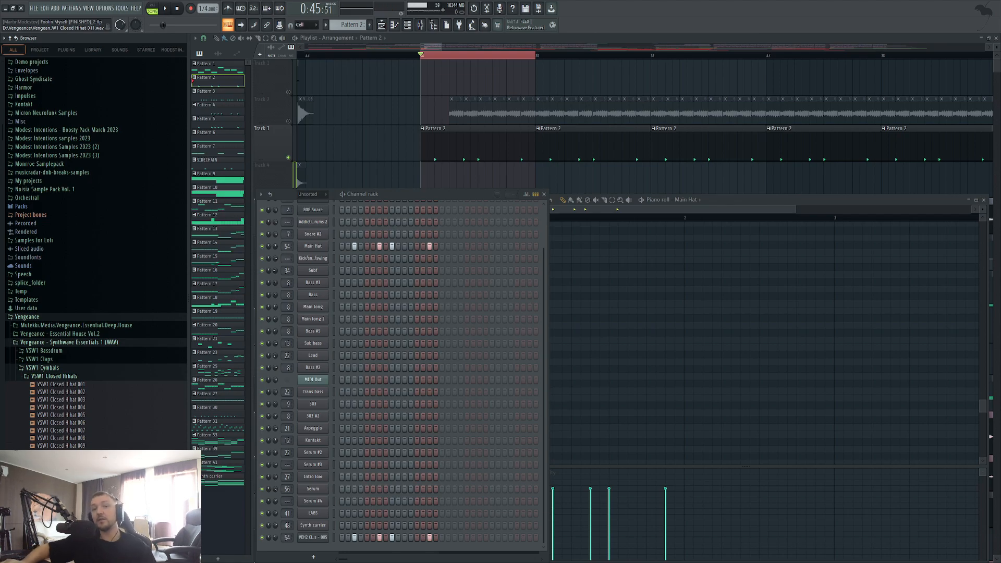
pyautogui.click(71, 446)
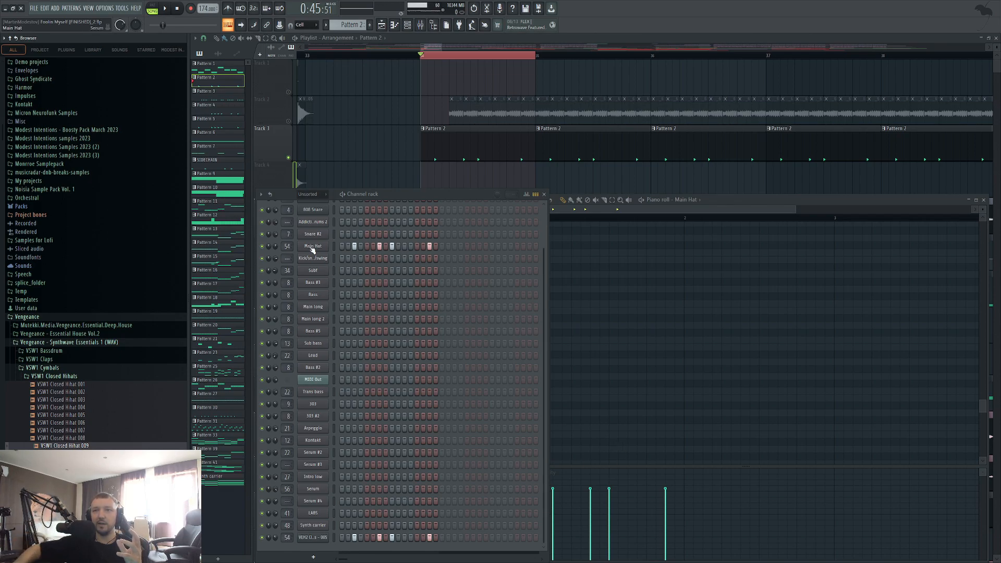
# Show the VEH2 Closed Hihats - 005 sampler settings and play Pattern 2 in pattern mode to hear the sampled hat
pyautogui.click(313, 538)
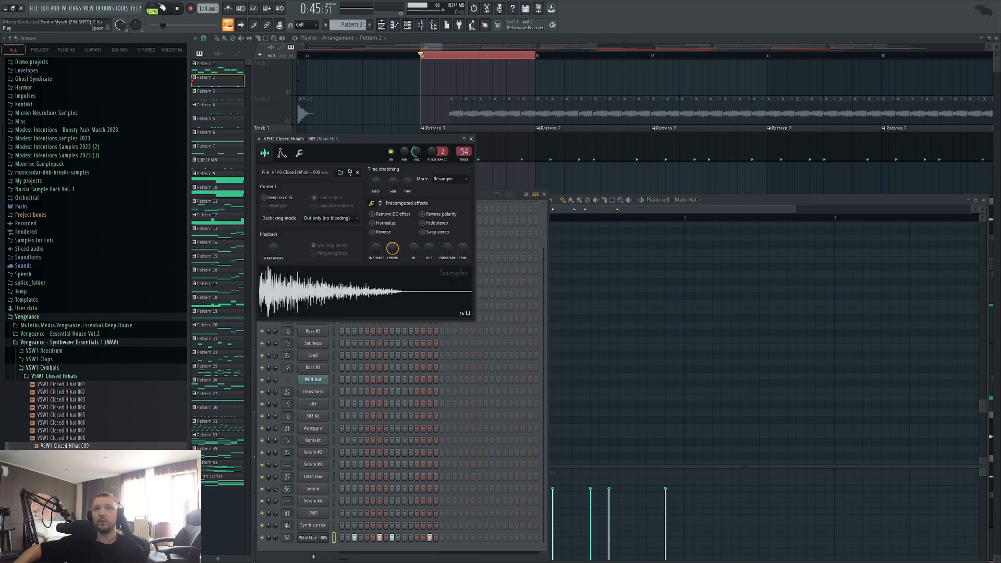
pyautogui.press('l')
pyautogui.press('space')
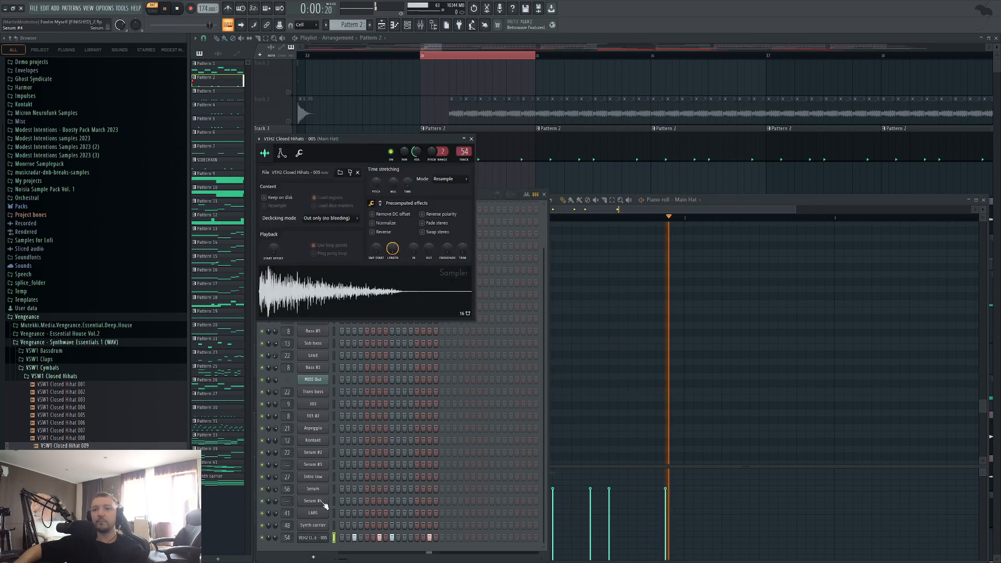
pyautogui.press('space')
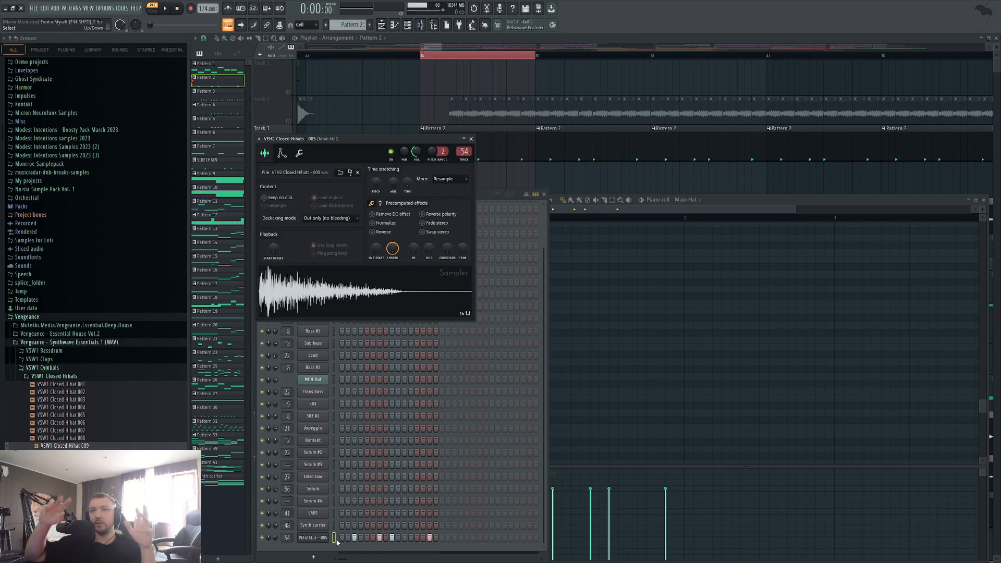
pyautogui.click(435, 553)
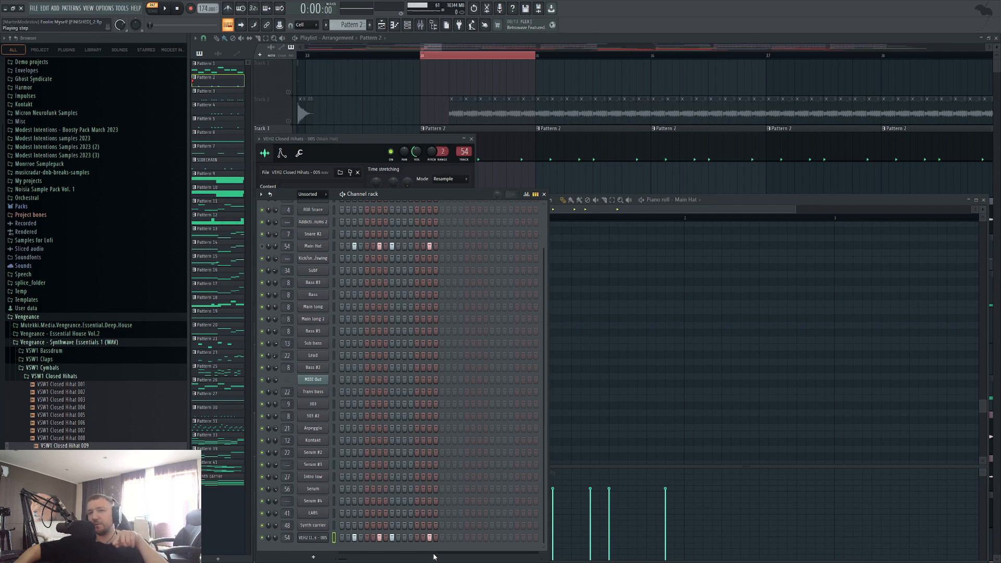
# Open the Main Hat Serum patch, mute the VEH2 Closed Hihats - 005 channel, and play the pattern to hear the synth layer
pyautogui.click(319, 249)
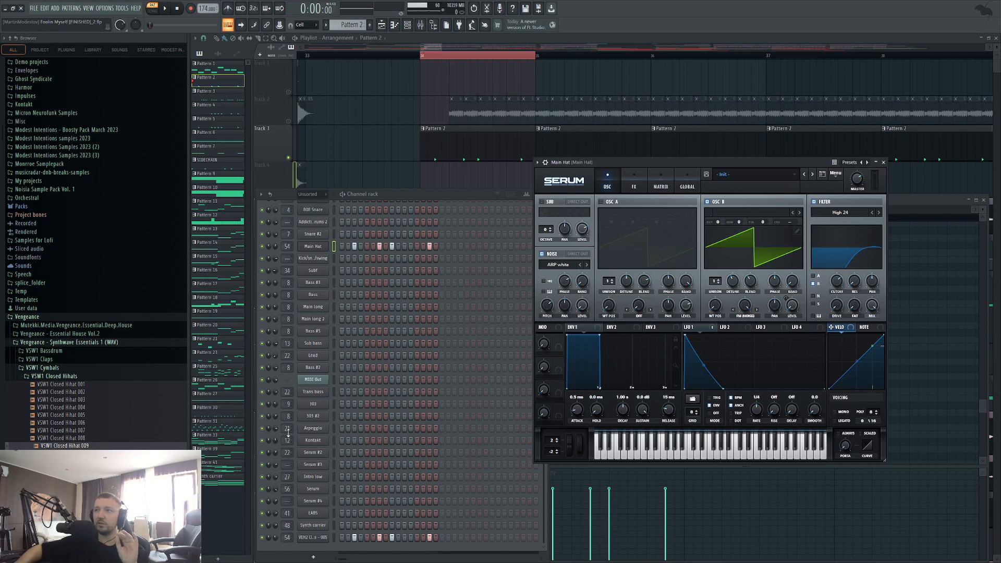
pyautogui.click(262, 538)
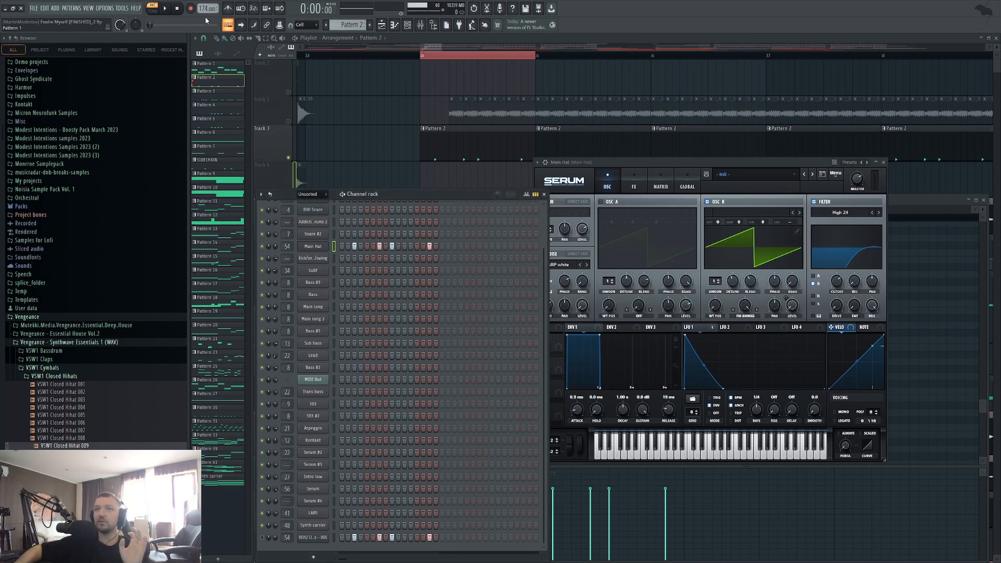
pyautogui.click(165, 8)
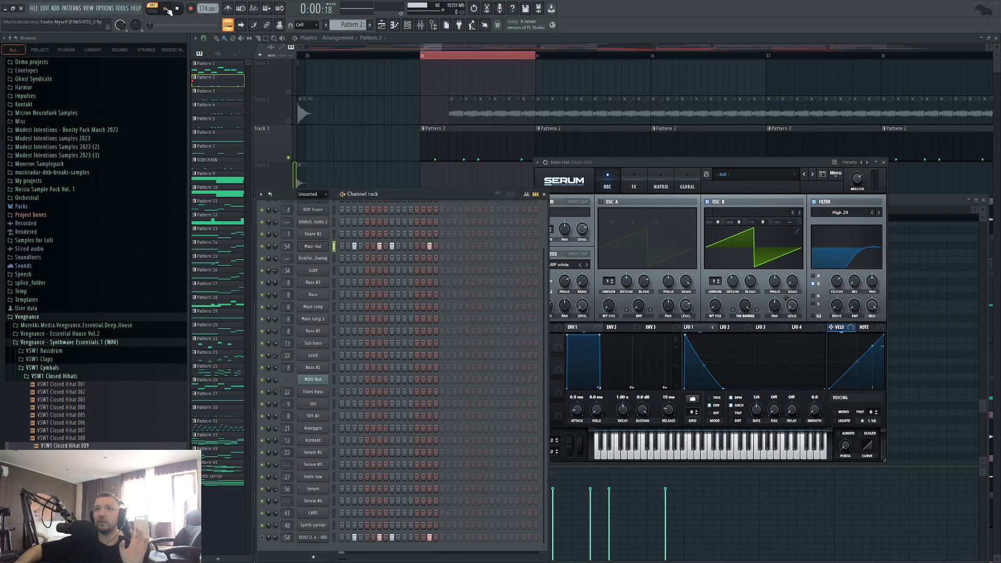
pyautogui.click(739, 221)
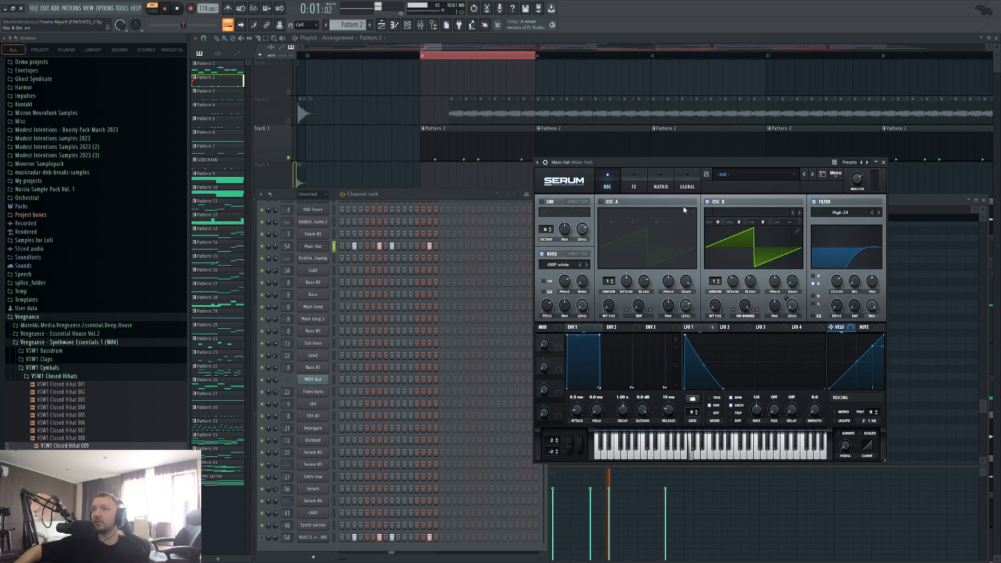
pyautogui.press('space')
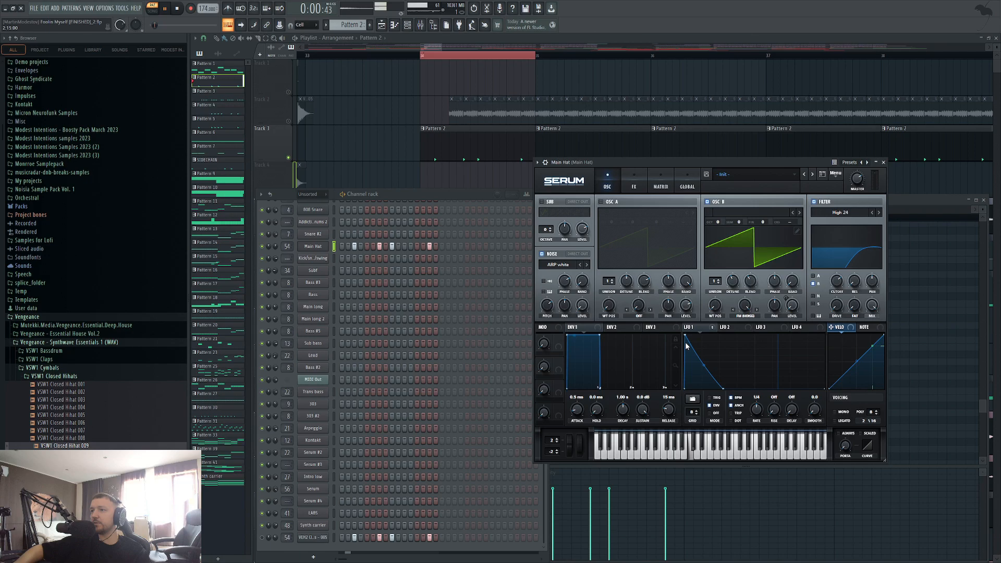
pyautogui.press('space')
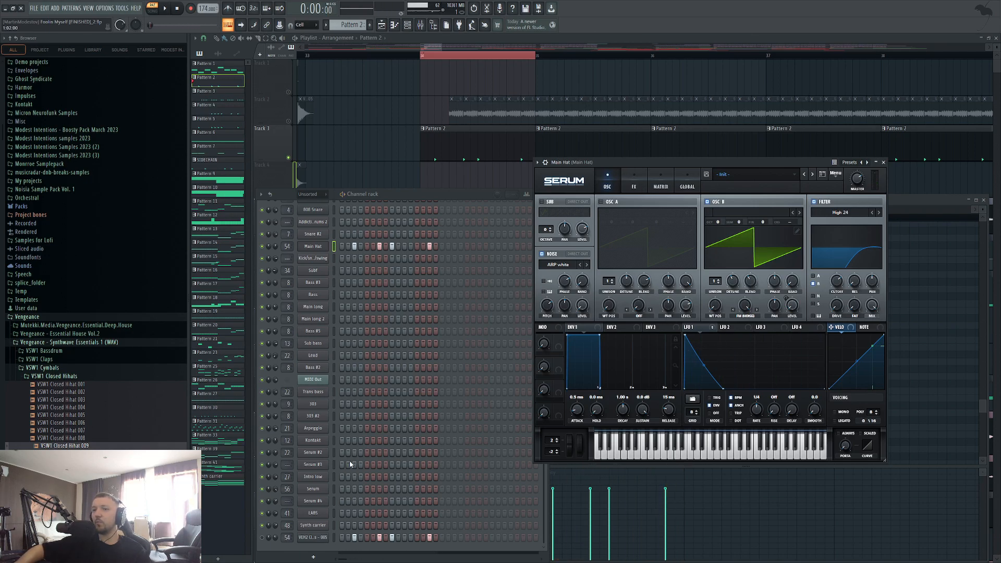
# Unmute the VEH2 Closed Hihats - 005 channel, return to the playlist, and stop playback
pyautogui.click(265, 540)
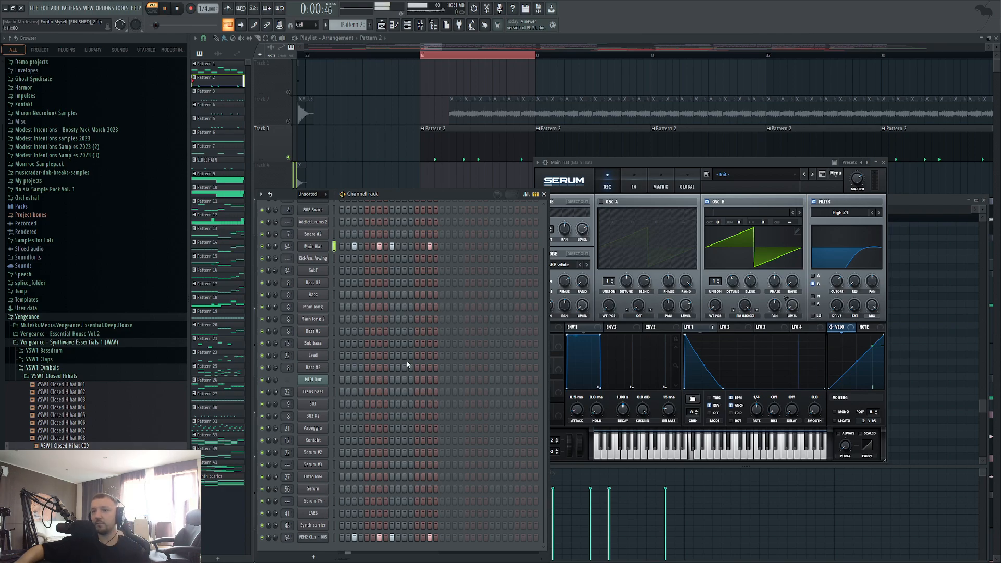
pyautogui.click(504, 43)
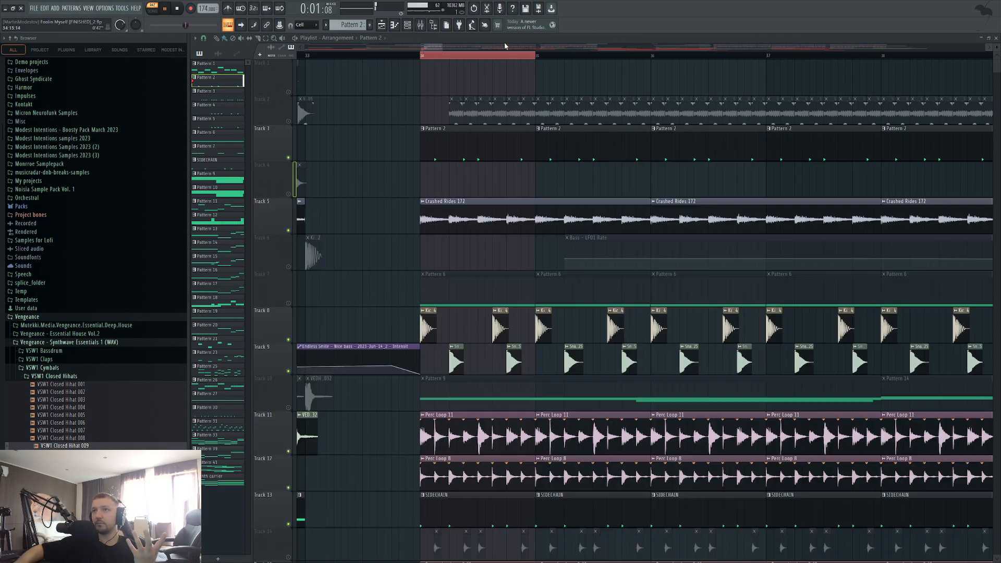
pyautogui.press('space')
# Solo the hat hits on Track 14 and play them in song mode with the metronome on
pyautogui.scroll(-5, 369, 404)
pyautogui.rightClick(290, 375)
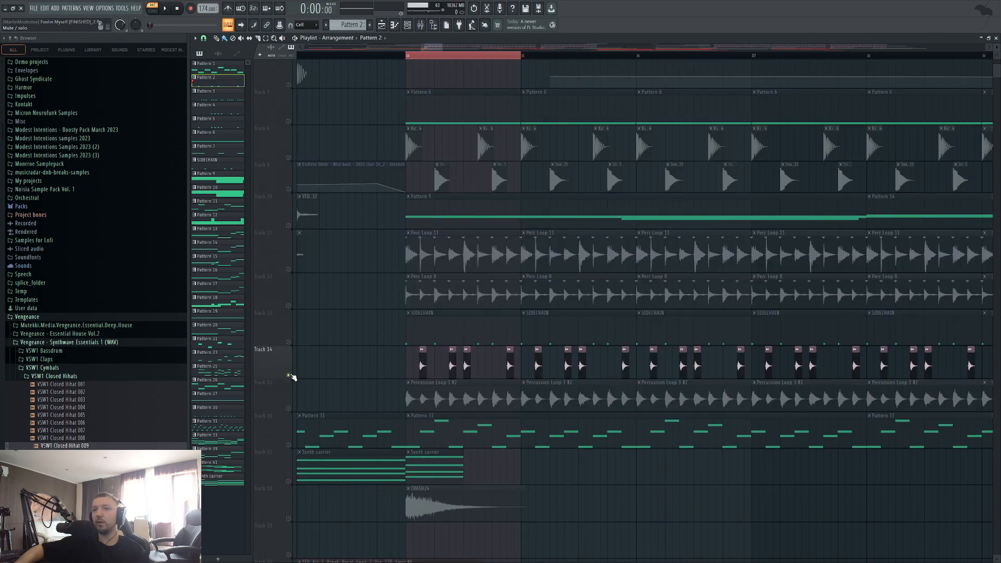
pyautogui.press('l')
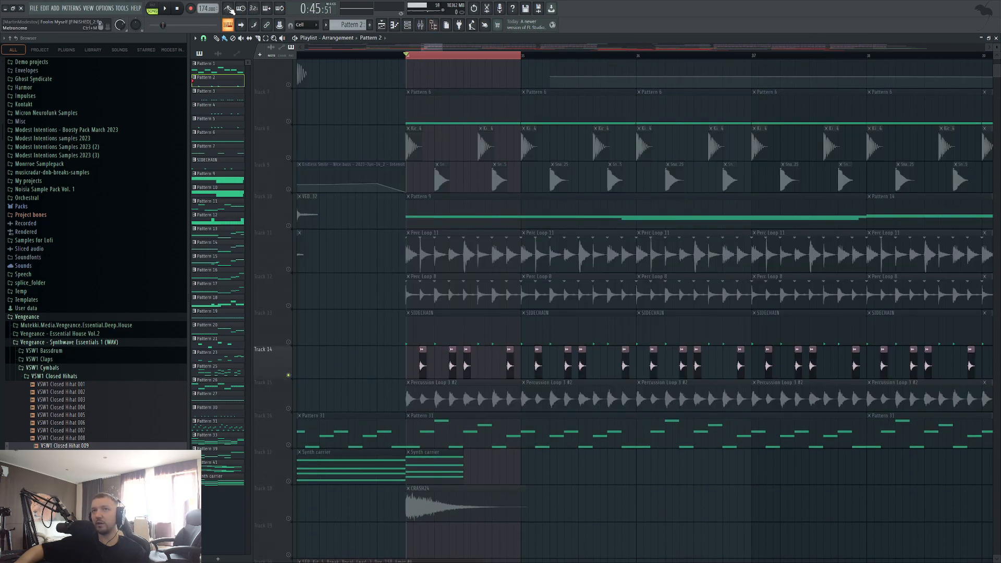
pyautogui.click(230, 9)
pyautogui.press('space')
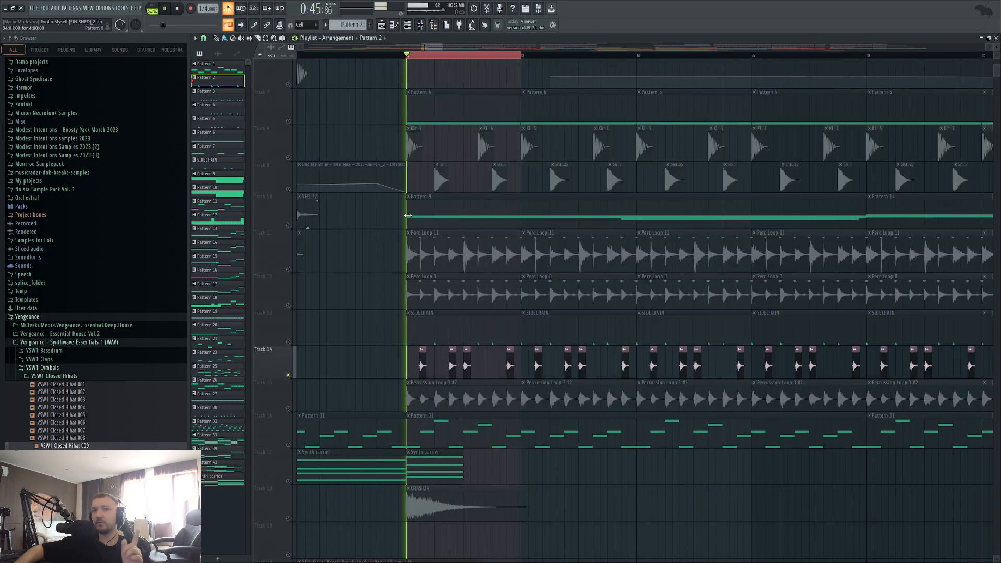
# Unmute the Pattern 2 hats on Track 3 to hear them together with Track 14, and stop playback
pyautogui.scroll(5, 367, 264)
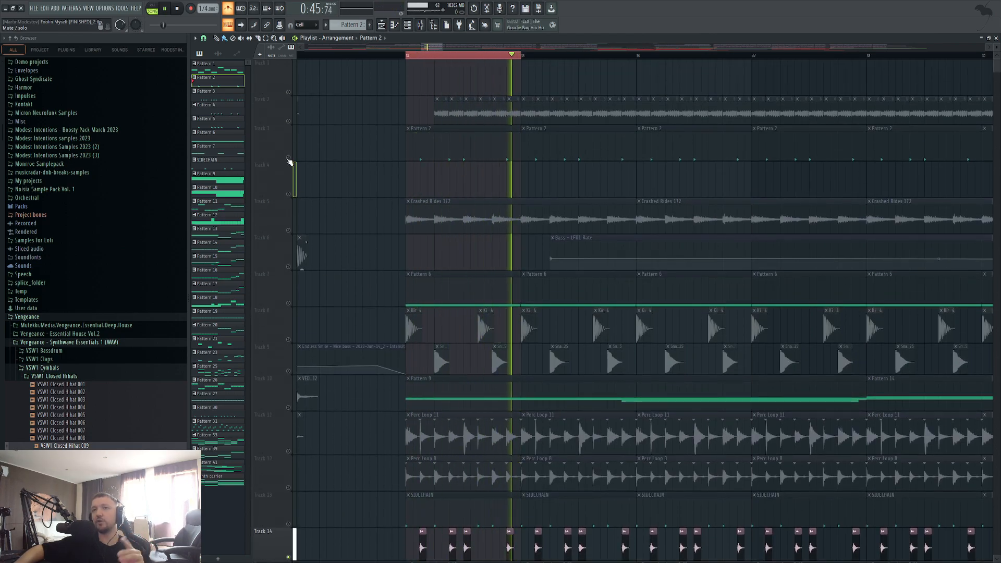
pyautogui.click(289, 159)
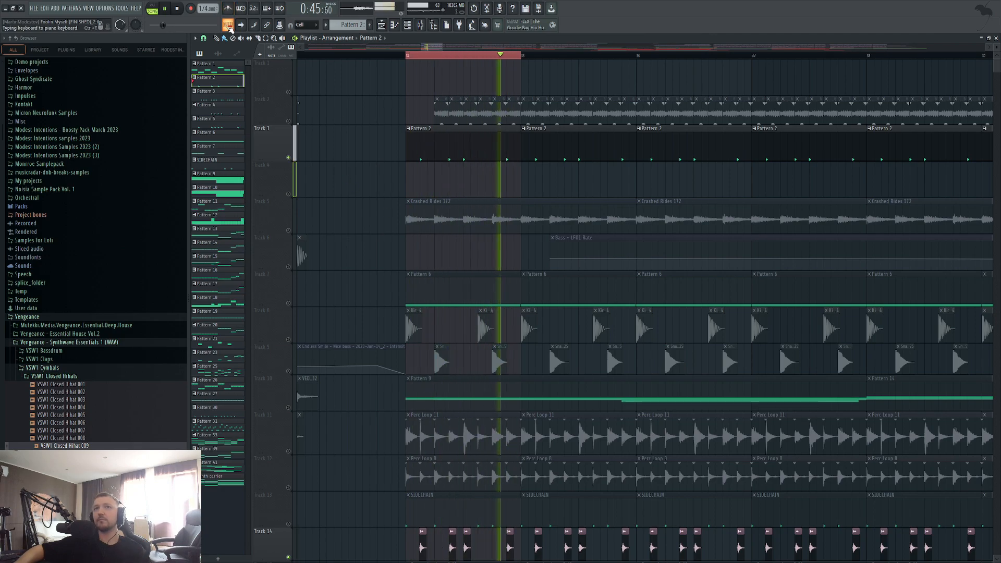
pyautogui.scroll(-3, 300, 282)
pyautogui.press('space')
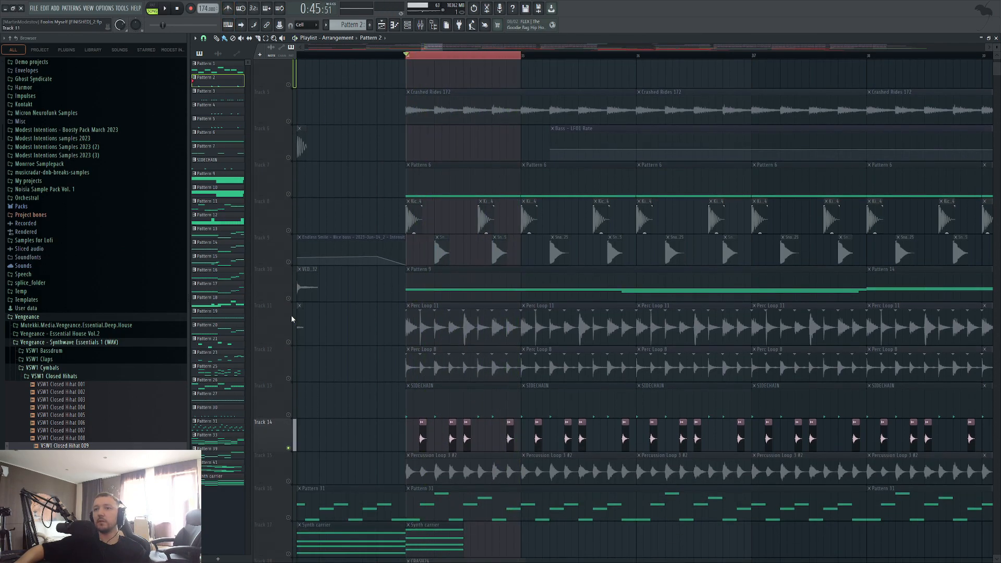
# Unmute the percussion loops and sidechain on Tracks 11, 12, 13 and 15, the kick and snare on Tracks 8 and 9, and the rides on Track 5
pyautogui.click(288, 342)
pyautogui.click(289, 379)
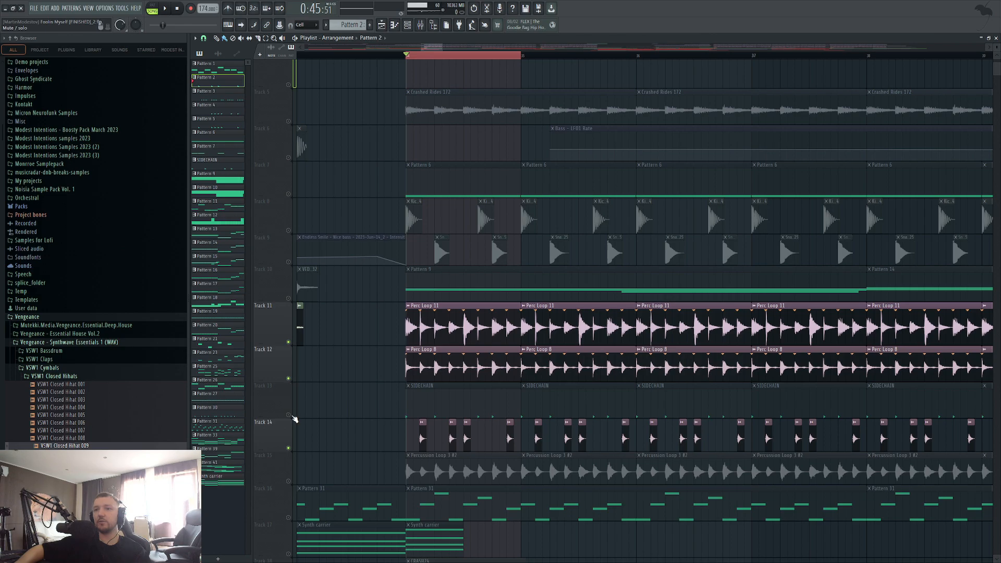
pyautogui.click(288, 415)
pyautogui.click(288, 481)
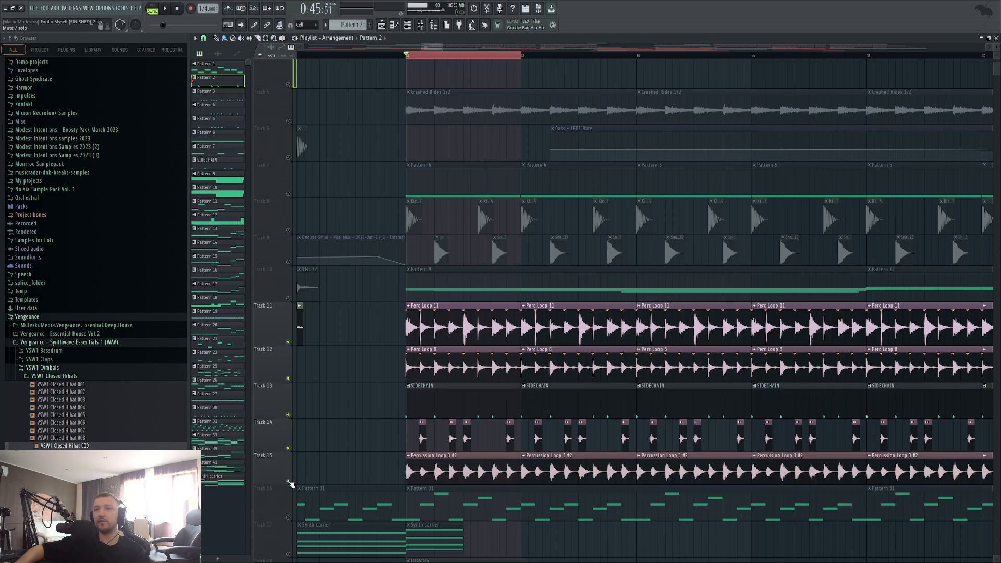
pyautogui.click(289, 230)
pyautogui.click(288, 262)
pyautogui.scroll(2, 289, 216)
pyautogui.click(289, 194)
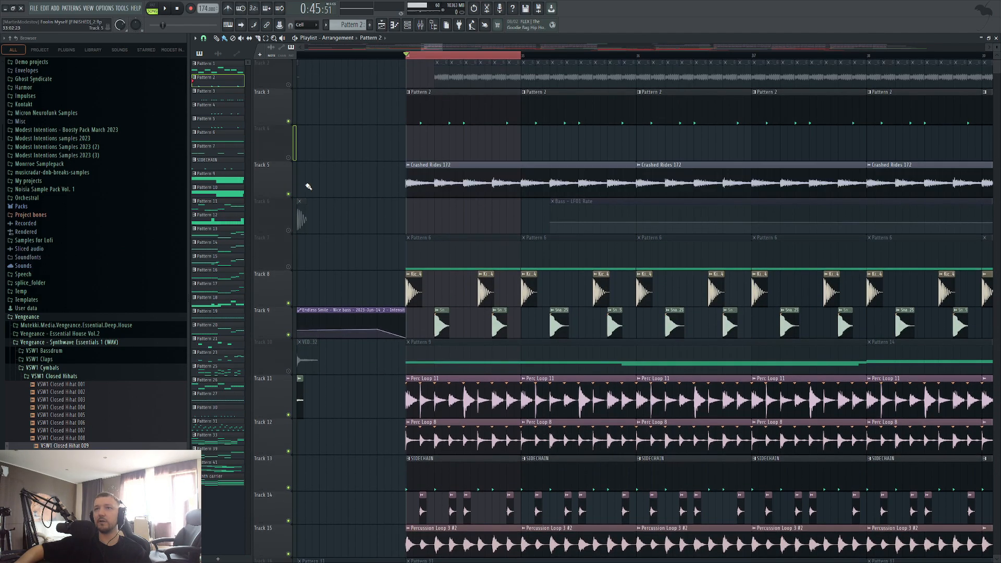
# Play the full drums with the hats on Tracks 3 and 14 muted and unmuted to compare
pyautogui.press('space')
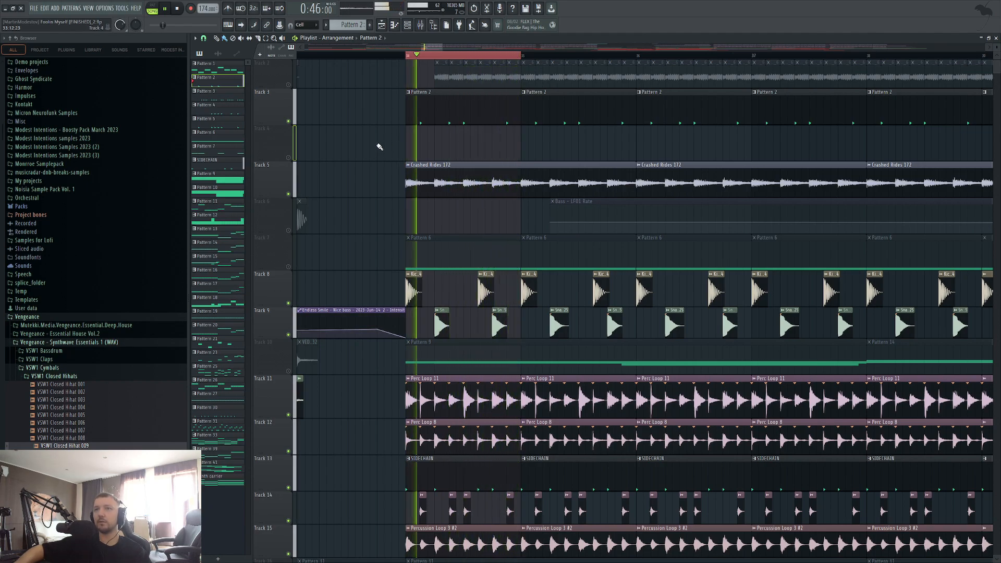
pyautogui.click(289, 121)
pyautogui.click(289, 521)
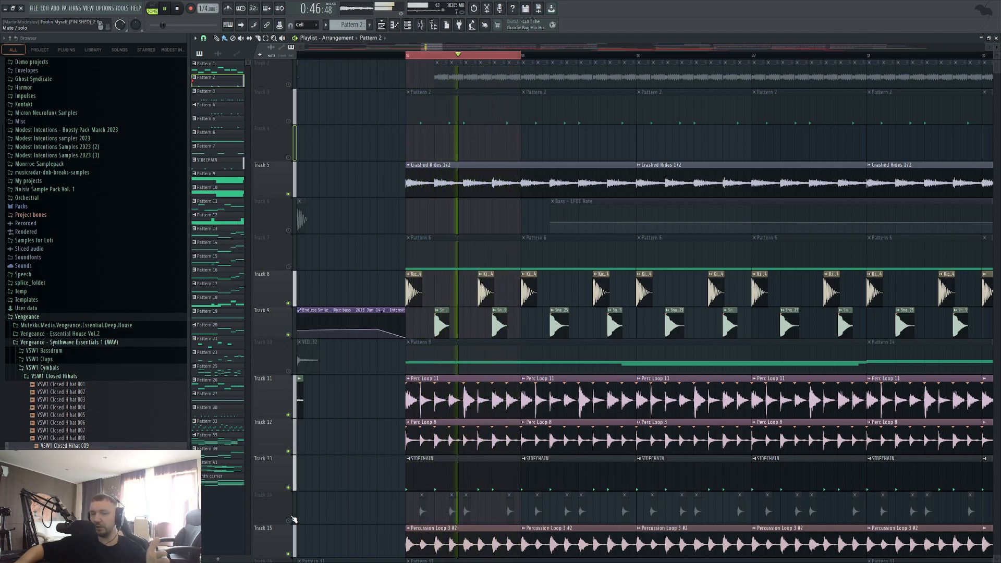
pyautogui.click(289, 520)
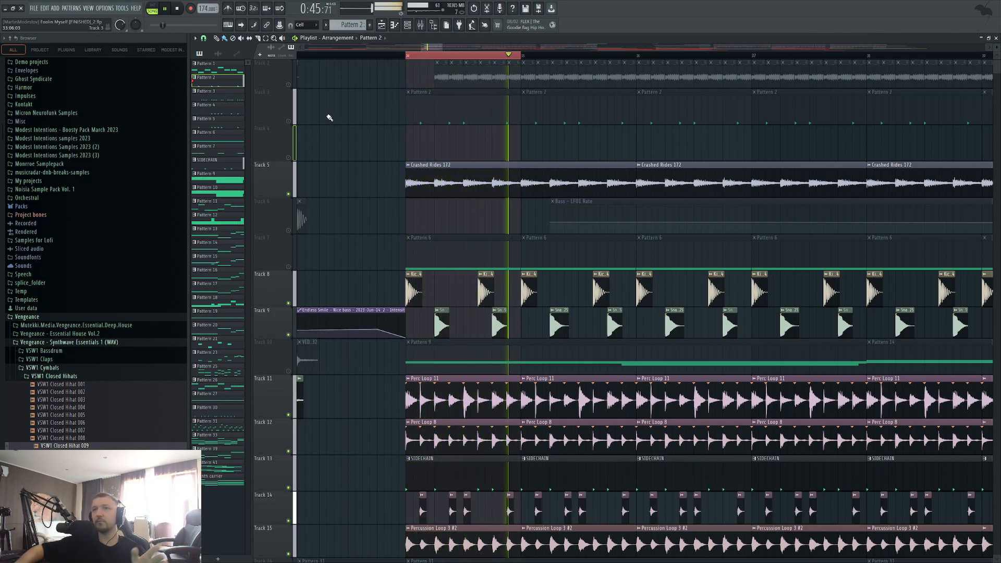
pyautogui.click(293, 123)
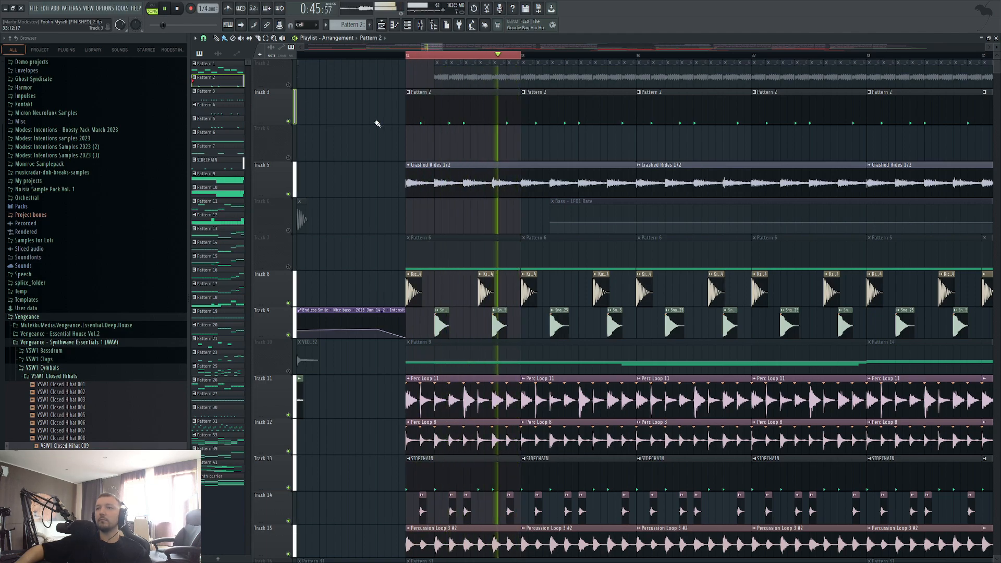
pyautogui.press('space')
# Play Pattern 2 in pattern mode and show its channel rack, the Main Hat mixer track, and the VEH2 Closed Hihats - 005 sampler
pyautogui.doubleClick(440, 119)
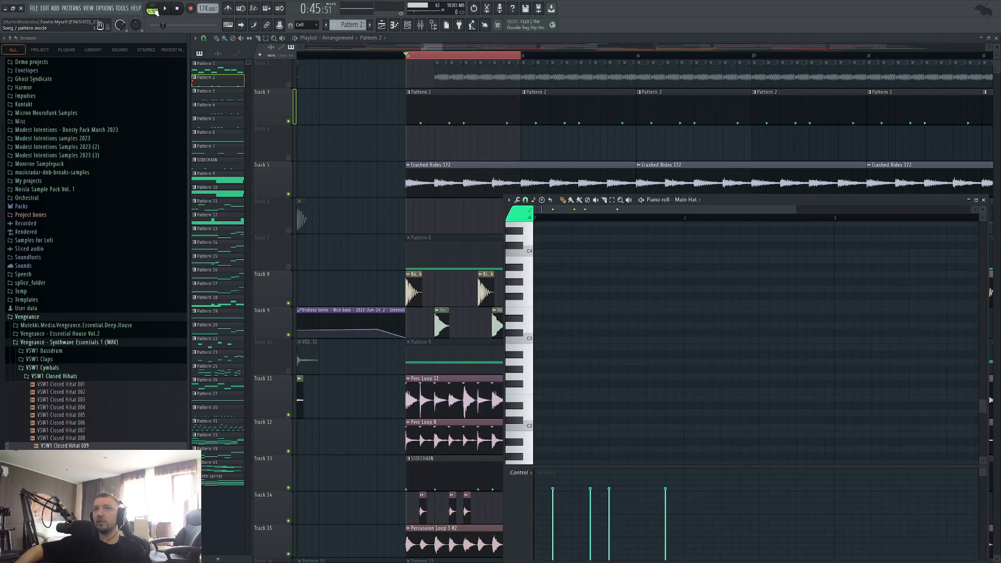
pyautogui.click(152, 11)
pyautogui.click(407, 25)
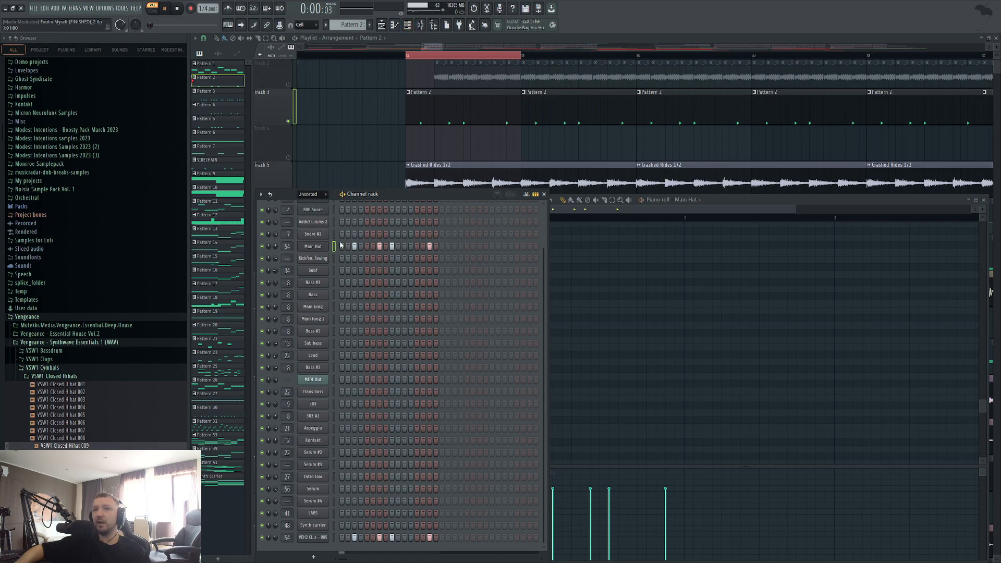
pyautogui.press('F9')
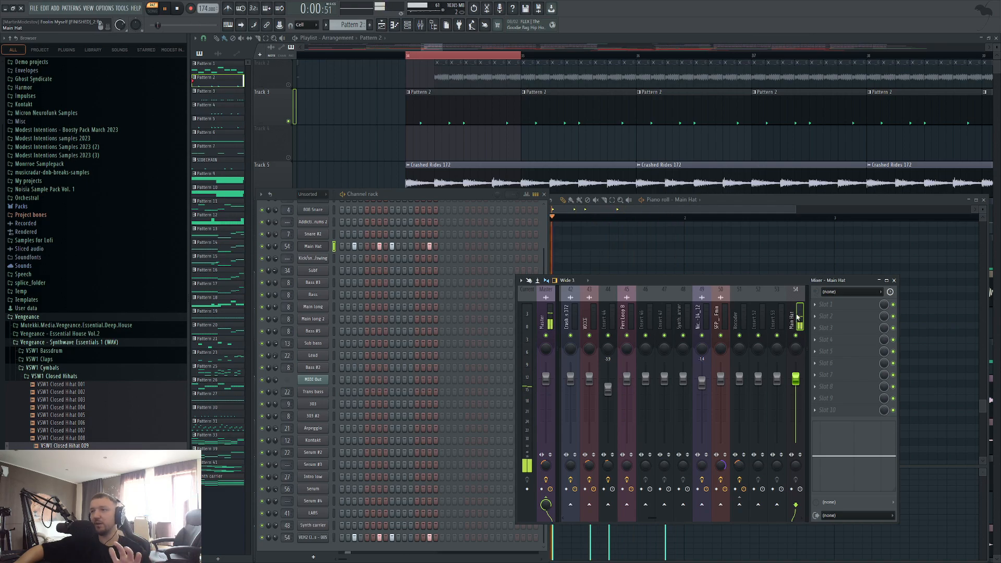
pyautogui.scroll(10, 756, 319)
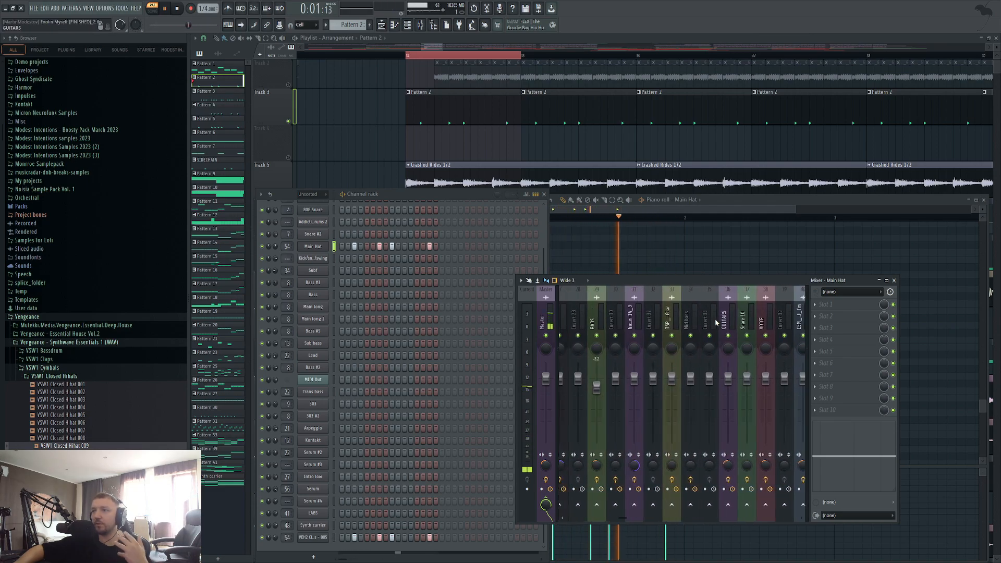
pyautogui.scroll(-5, 716, 323)
pyautogui.click(307, 538)
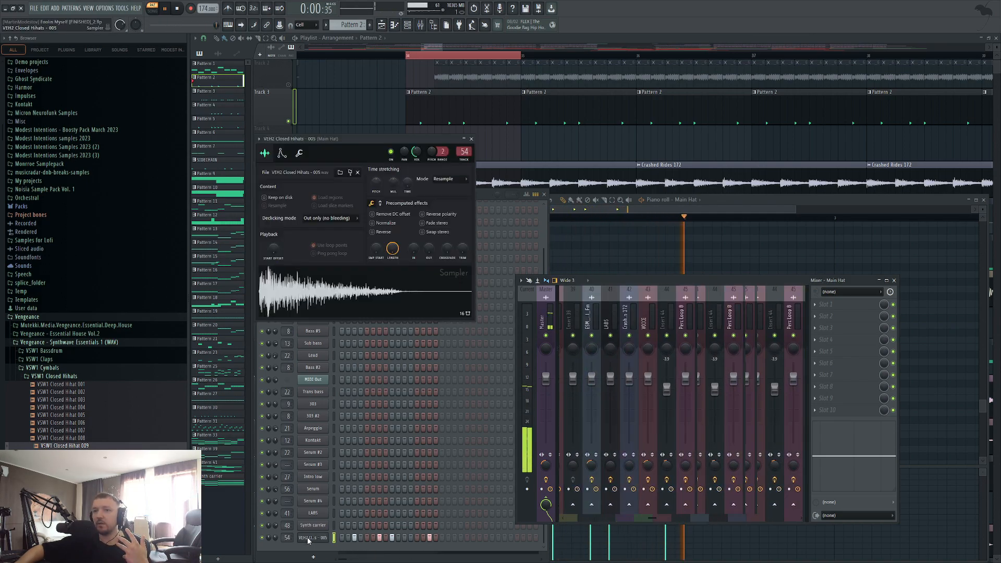
# Show the Percussion loop #4 sampler of the sliced hat clips on Track 14 and its Perc Loop 8 mixer track
pyautogui.scroll(-3, 732, 316)
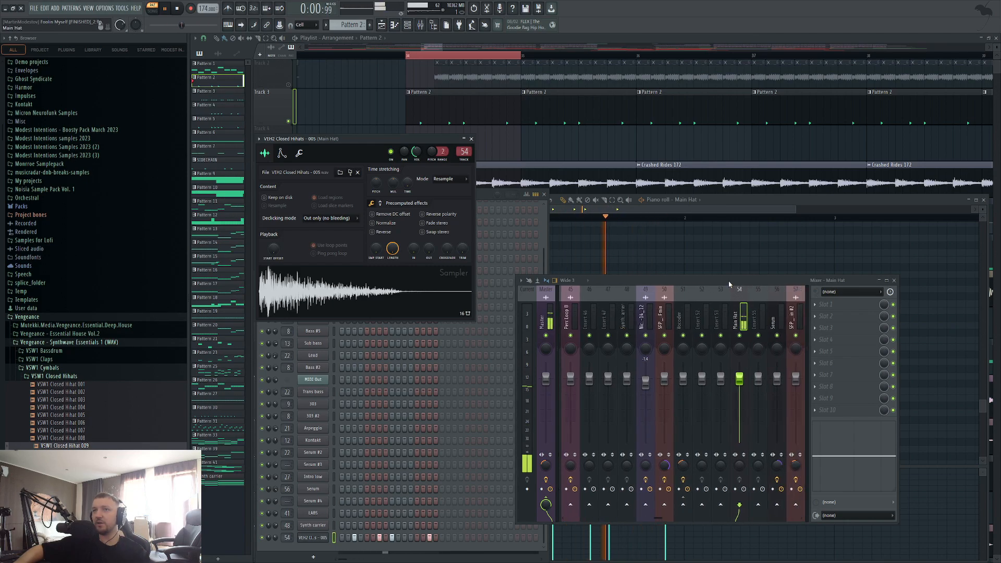
pyautogui.rightClick(644, 138)
pyautogui.scroll(-1, 463, 309)
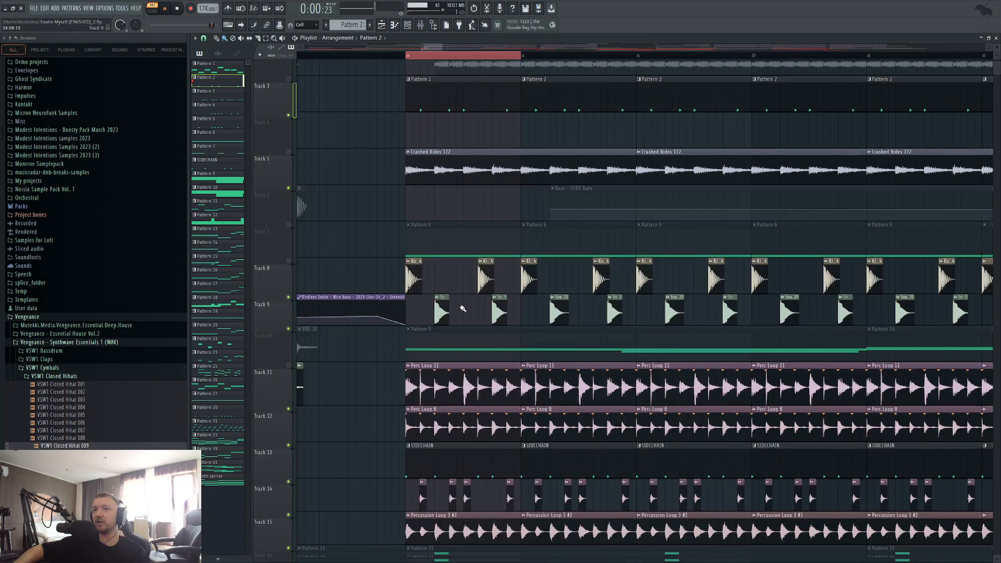
pyautogui.scroll(-5, 463, 309)
pyautogui.doubleClick(422, 330)
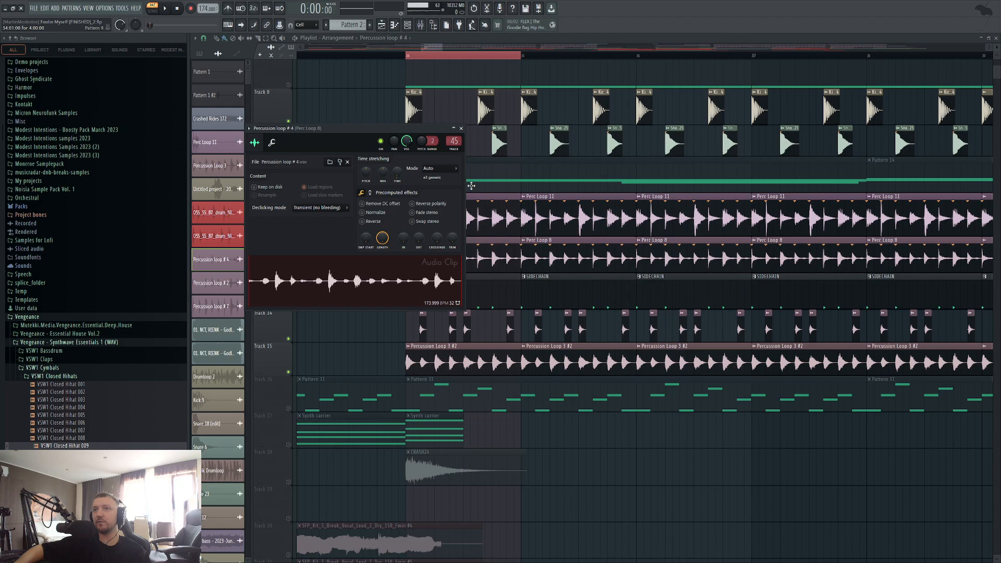
pyautogui.click(420, 25)
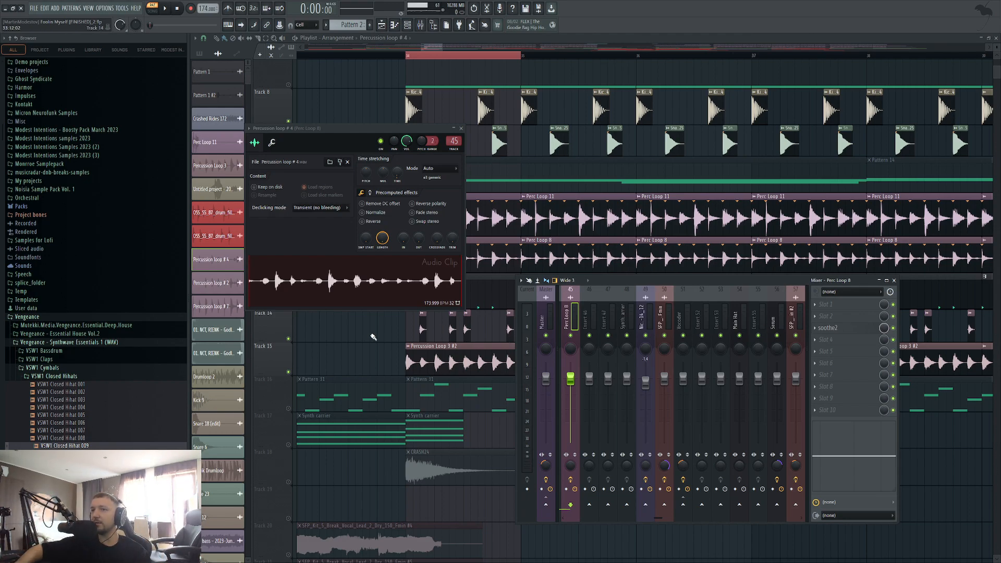
# Solo the sliced hats on Track 14, play them in song mode with the mixer shown, and stop playback
pyautogui.rightClick(364, 356)
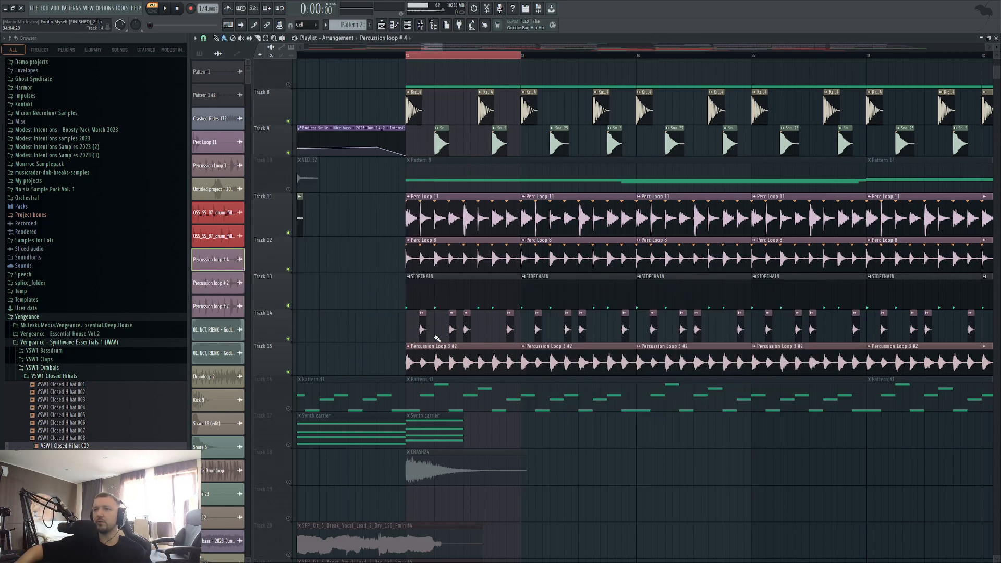
pyautogui.rightClick(288, 339)
pyautogui.press('space')
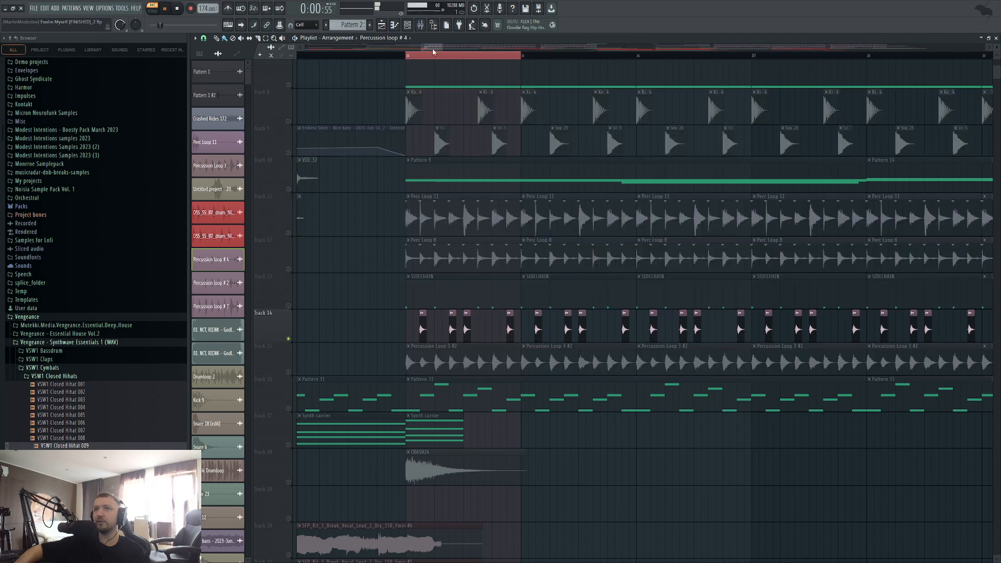
pyautogui.scroll(1, 411, 53)
pyautogui.press('l')
pyautogui.click(420, 24)
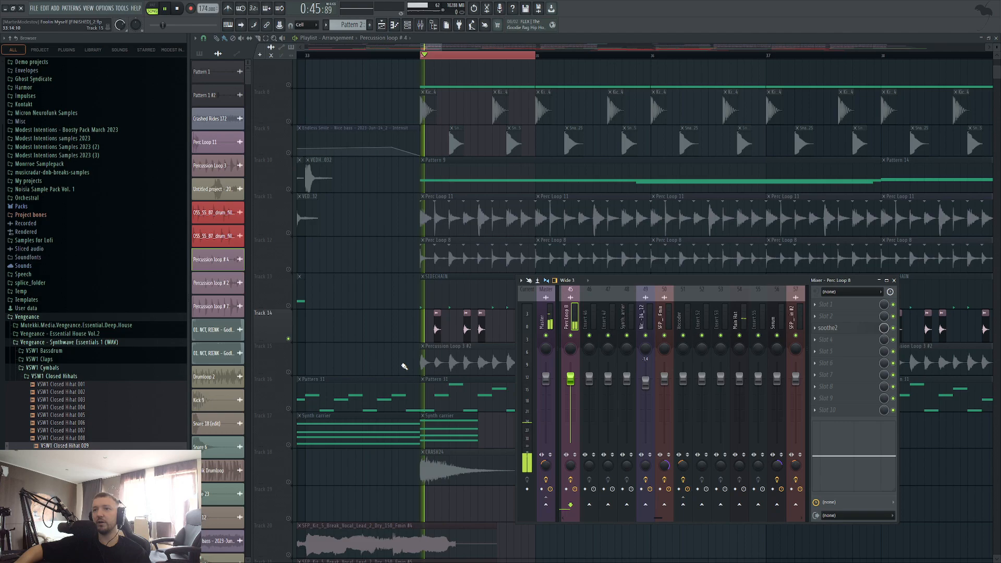
pyautogui.press('space')
pyautogui.press('F9')
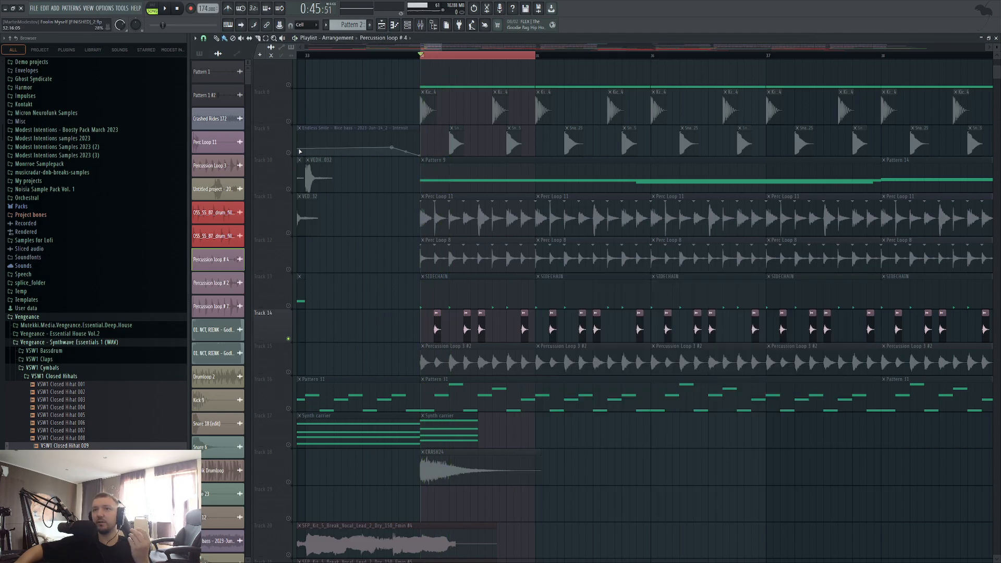
# Unmute the kick and snare on Tracks 8 and 9, and solo Perc Loop 11 on Track 11
pyautogui.scroll(5, 291, 130)
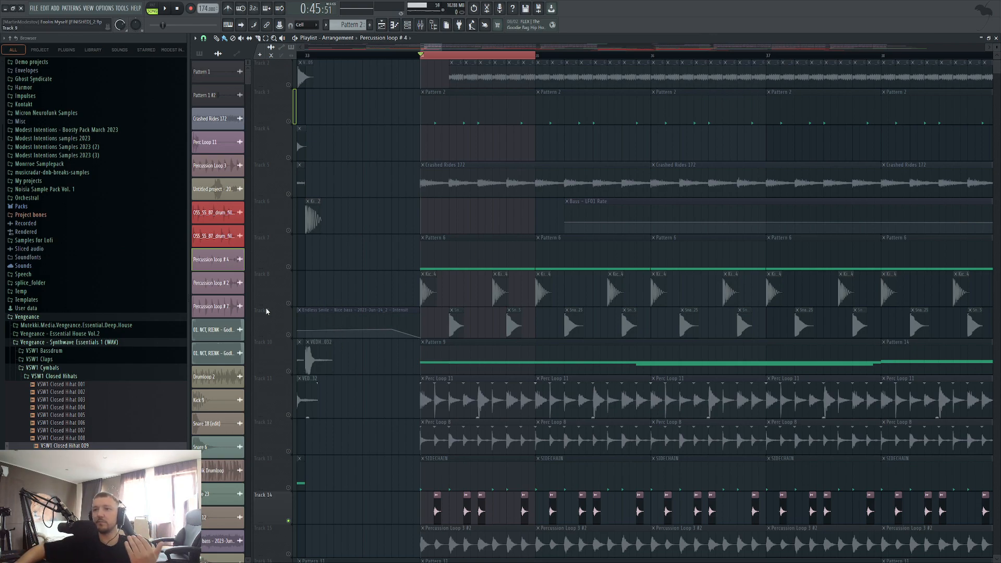
pyautogui.click(289, 304)
pyautogui.click(288, 334)
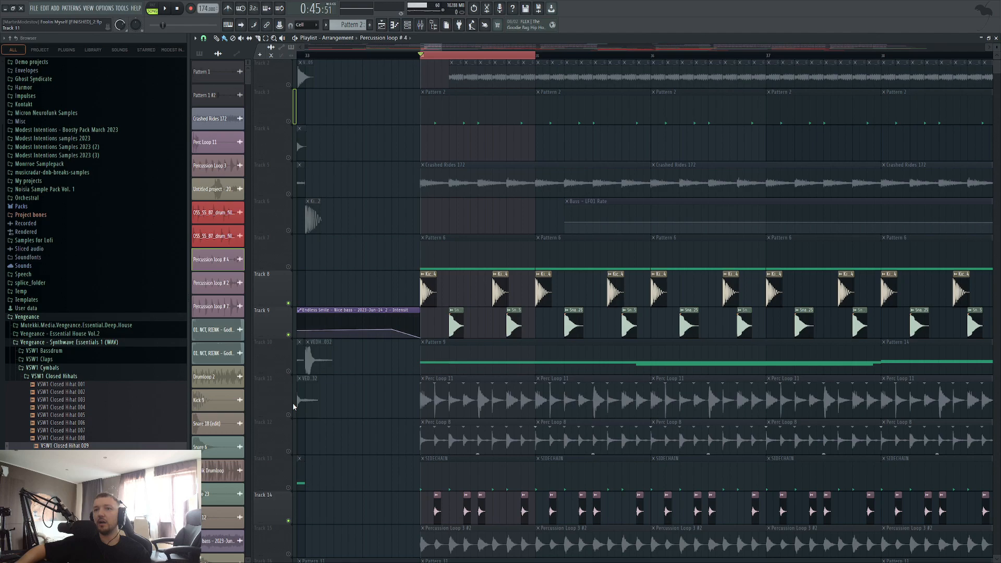
pyautogui.keyDown('ctrl'); pyautogui.click(288, 414); pyautogui.keyUp('ctrl')
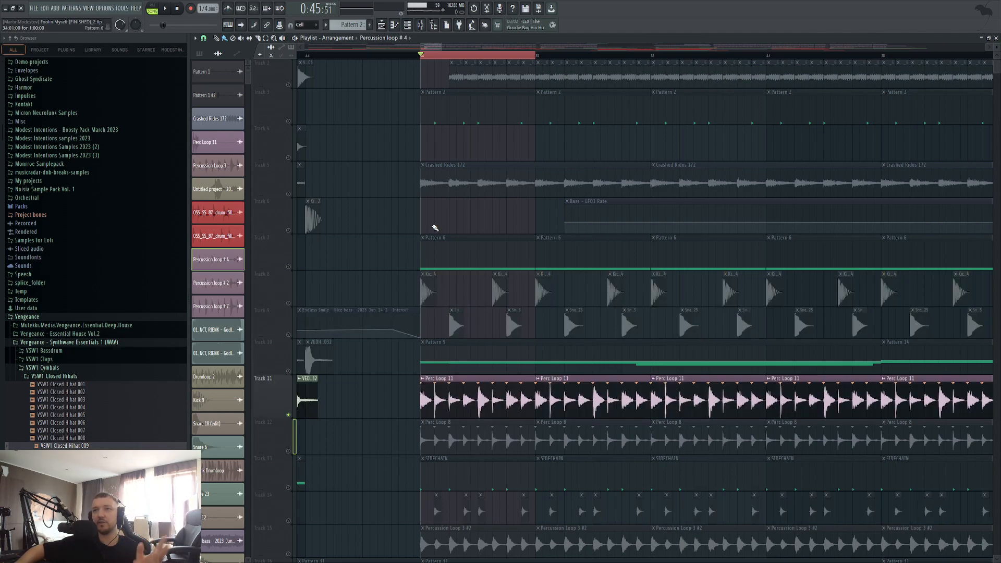
# Play Perc Loop 11 and unmute the loops on Tracks 12 and 15 during playback to hear them together
pyautogui.press('space')
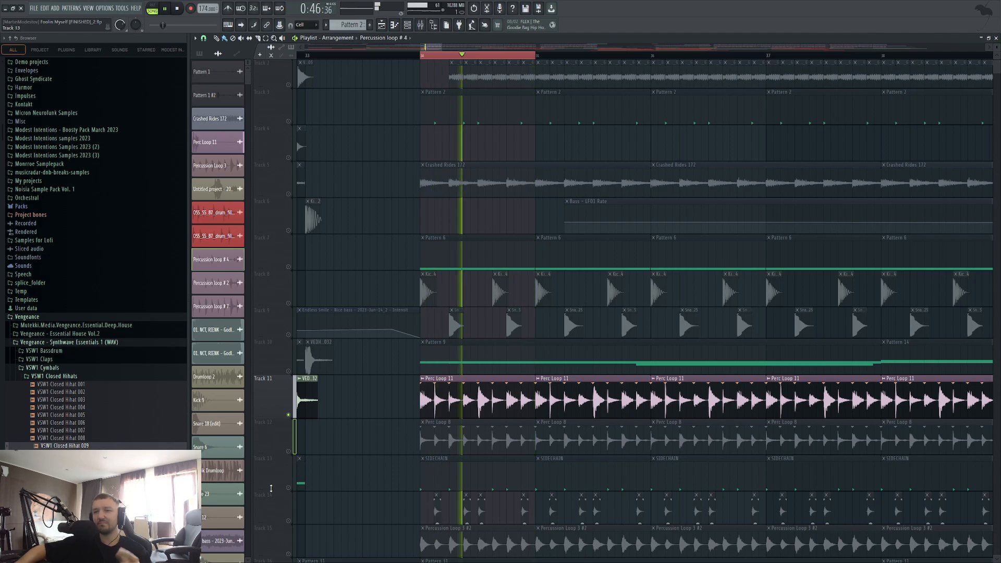
pyautogui.click(289, 451)
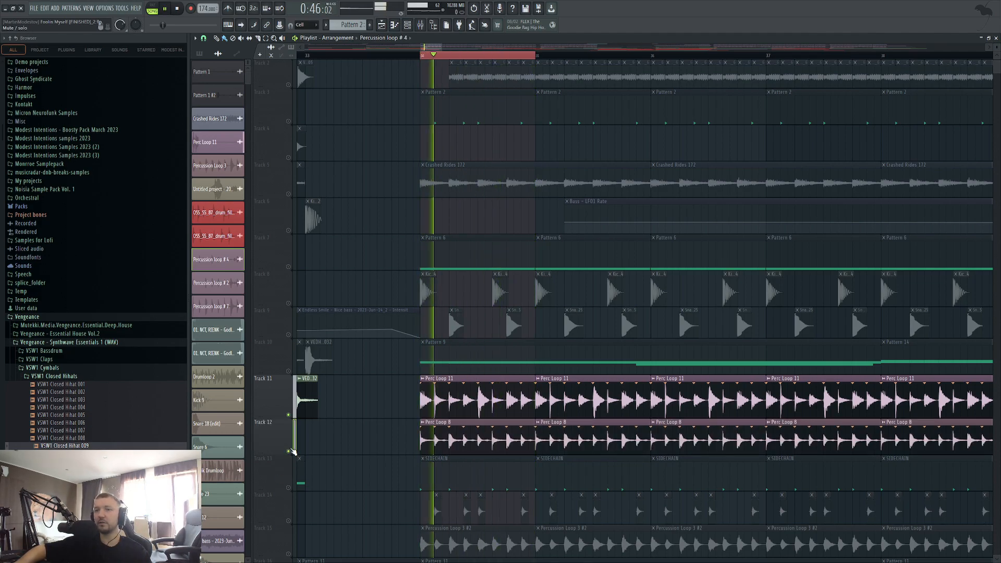
pyautogui.scroll(-2, 291, 470)
pyautogui.click(288, 481)
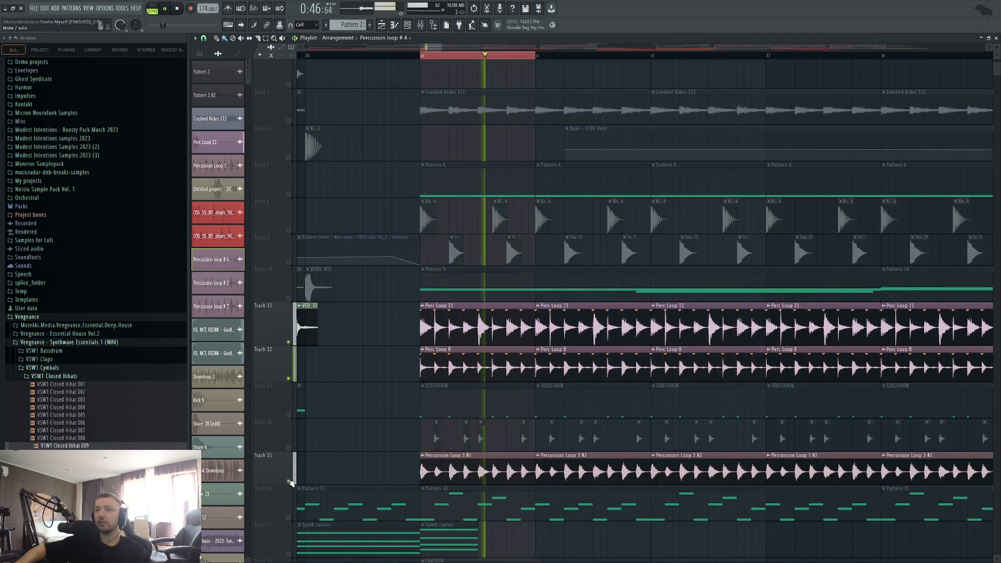
pyautogui.press('space')
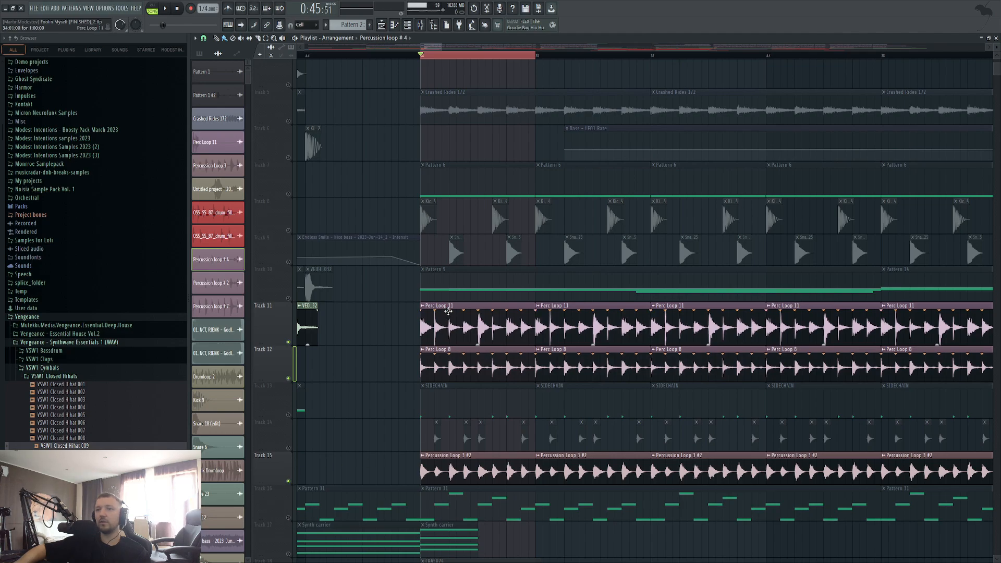
# Show Perc Loop 11's sampler and the Fruity Limiter on its Insert 30 mixer track while playing the loops
pyautogui.doubleClick(449, 311)
pyautogui.press('F9')
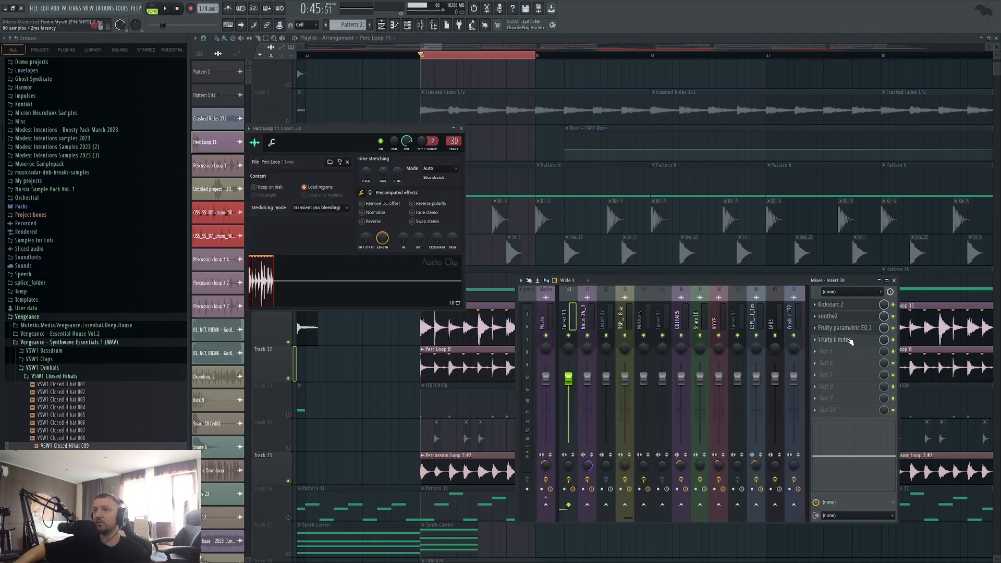
pyautogui.press('space')
pyautogui.press('space')
pyautogui.click(851, 341)
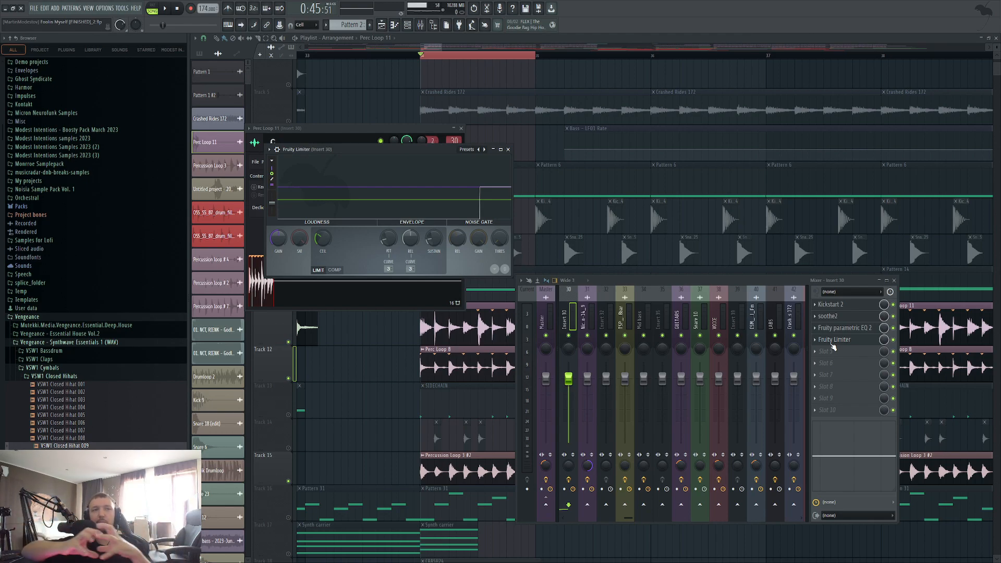
pyautogui.press('space')
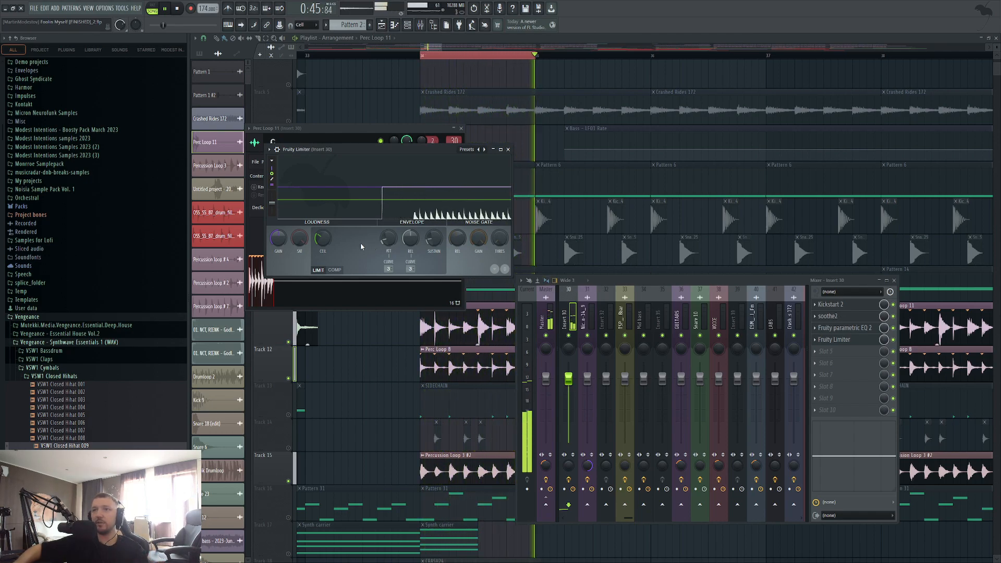
pyautogui.press('space')
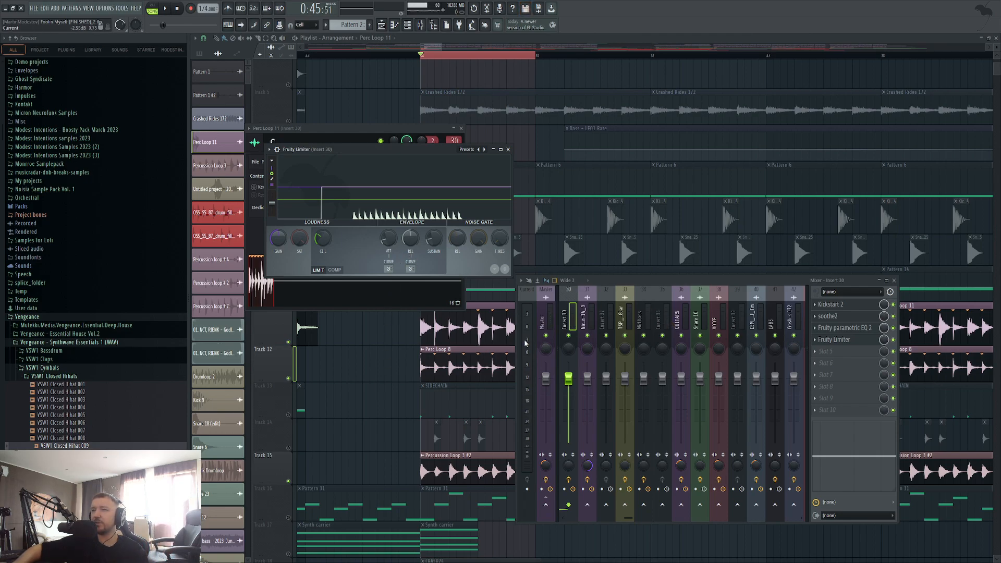
# Play the loops and compare the ALL DRUMS bus with the Insert 30 track in the mixer
pyautogui.press('space')
pyautogui.hscroll(-10, 640, 319)
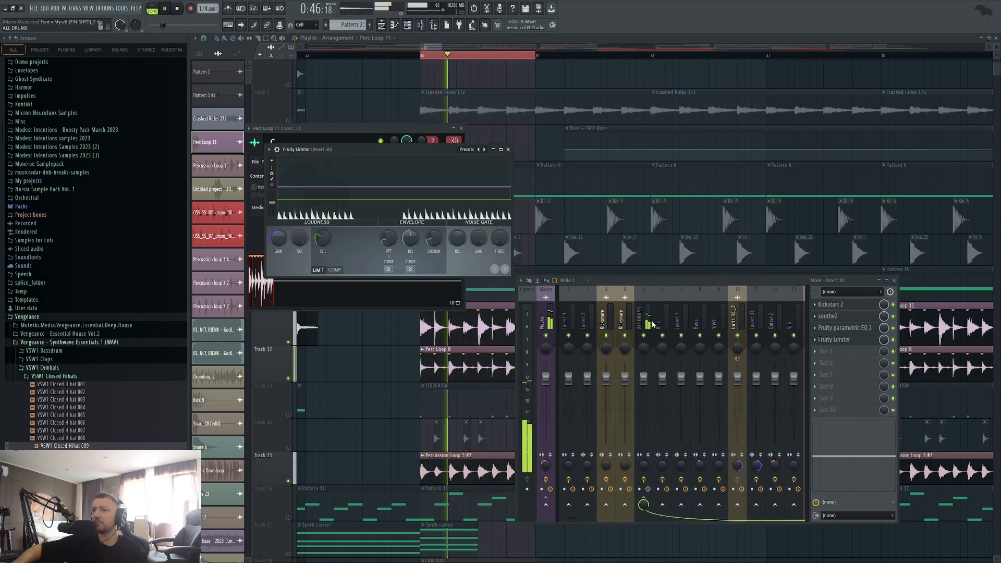
pyautogui.hscroll(8, 657, 321)
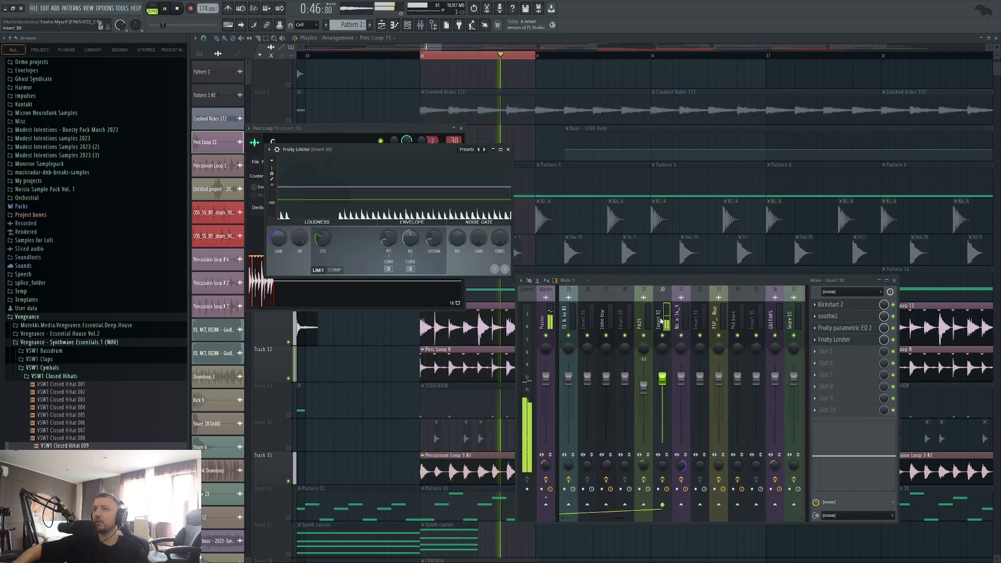
pyautogui.press('space')
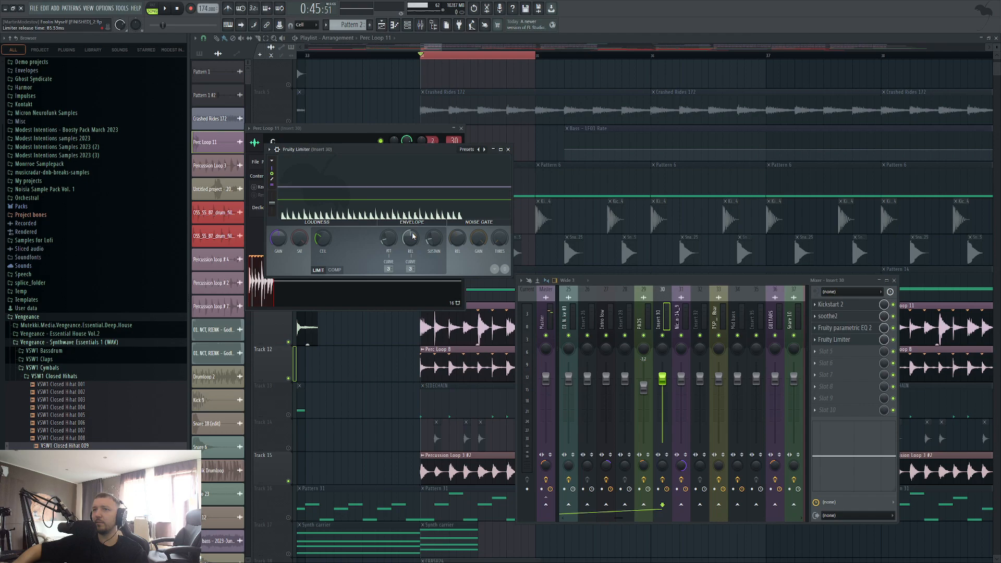
# Play the loops with the Insert 30 Fruity Limiter enlarged, and lower its ceiling slightly
pyautogui.moveTo(512, 280); pyautogui.dragTo(581, 261)
pyautogui.press('space')
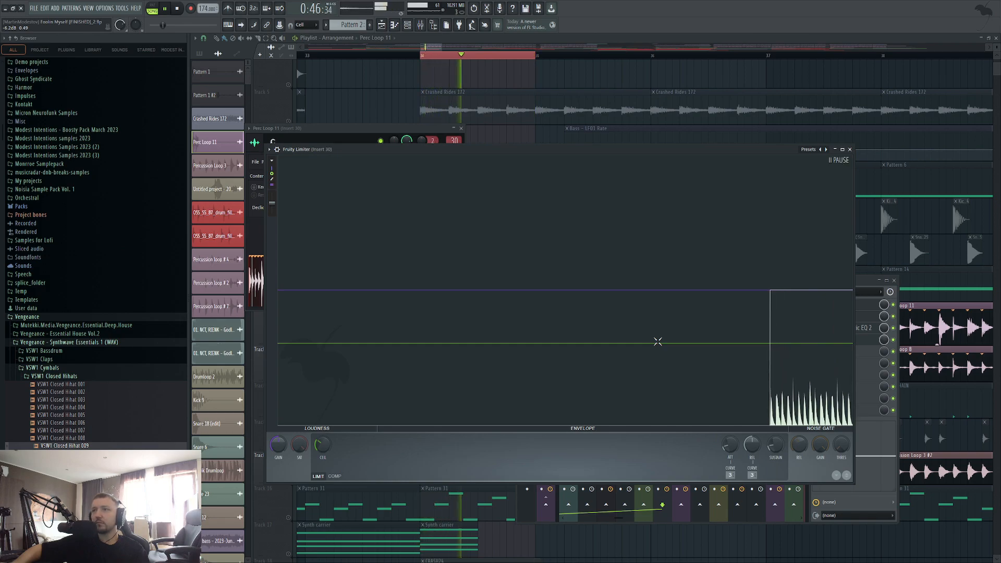
pyautogui.press('space')
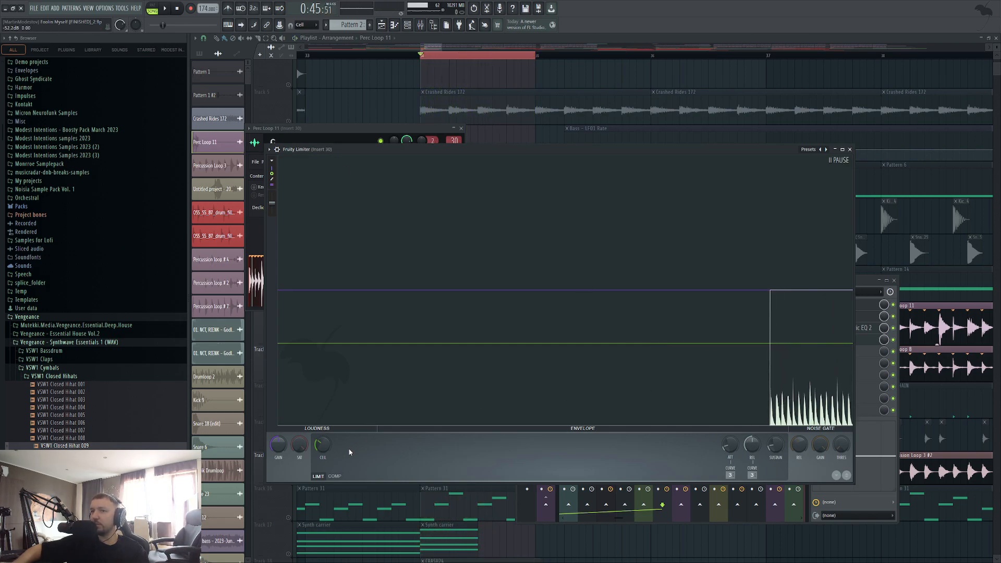
pyautogui.moveTo(318, 444)
pyautogui.mouseDown()
pyautogui.moveTo(318, 475)
pyautogui.moveTo(318, 424)
pyautogui.mouseUp()
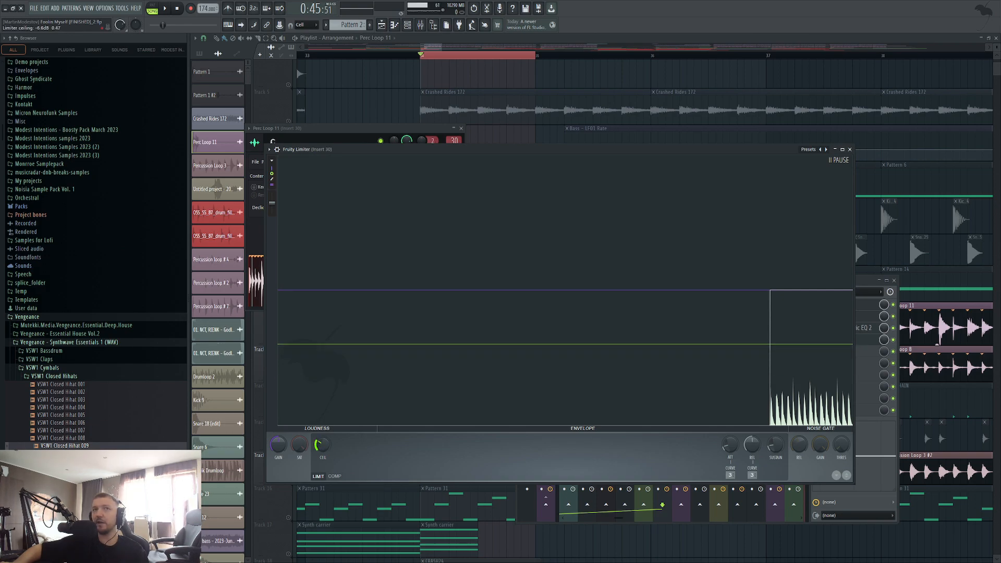
pyautogui.click(850, 149)
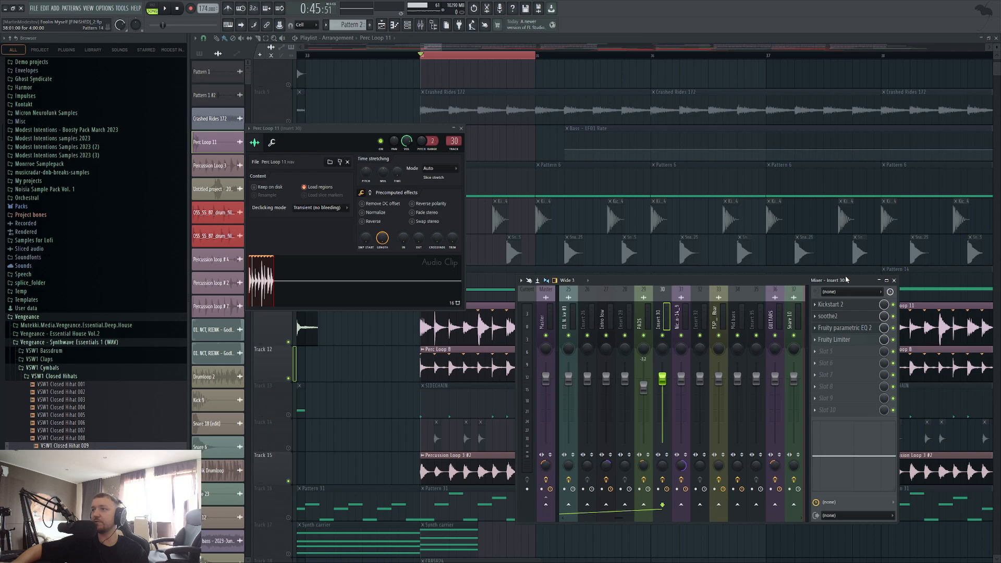
# Reposition the mixer, review the Fruity Limiter on Insert 30 again, and return to the playlist
pyautogui.moveTo(756, 279); pyautogui.dragTo(733, 239)
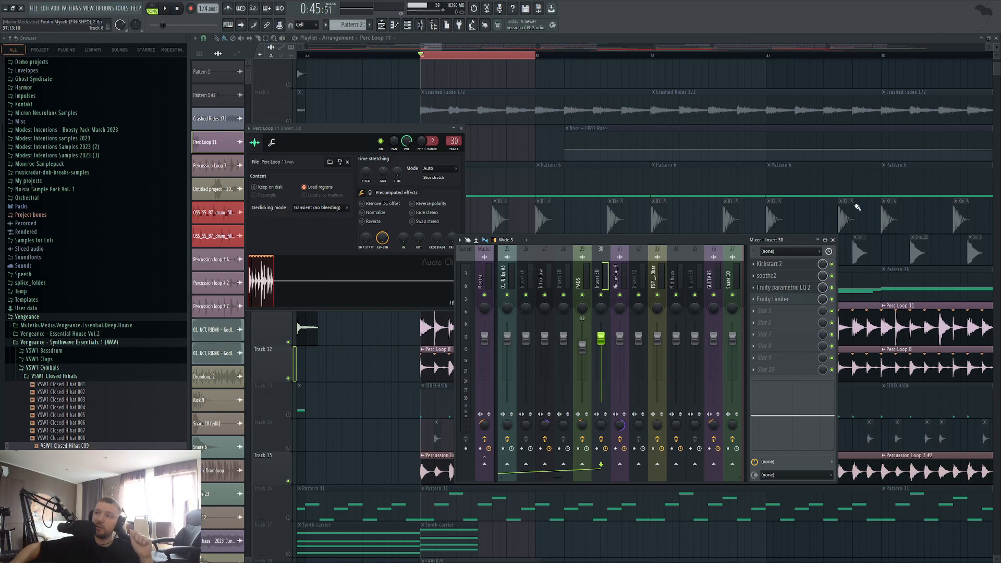
pyautogui.click(796, 299)
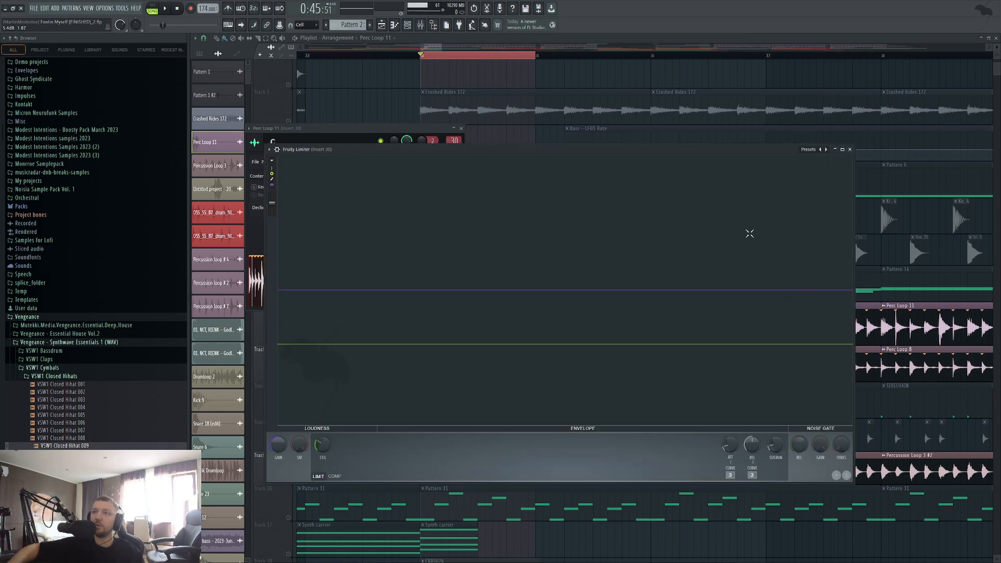
pyautogui.click(849, 150)
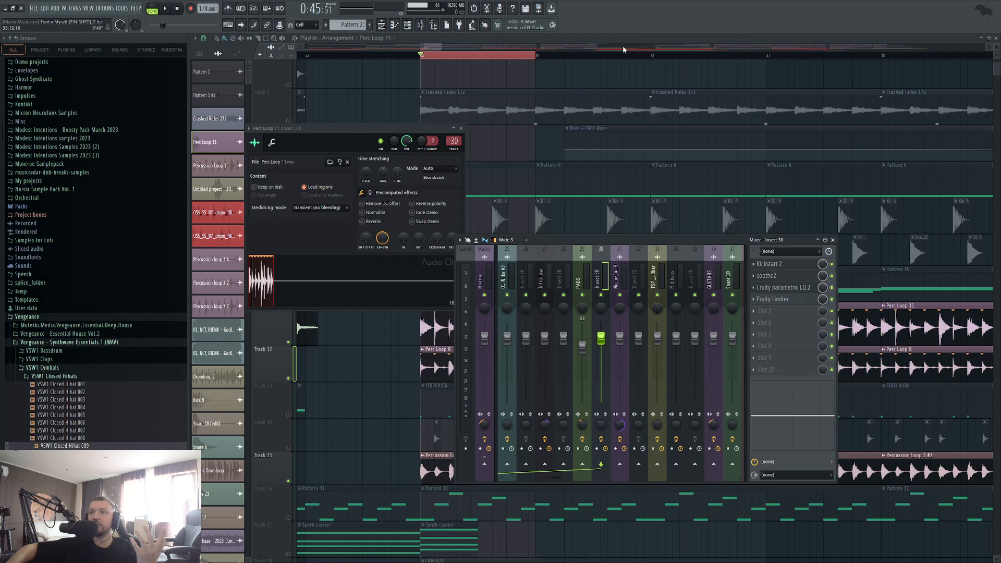
pyautogui.click(509, 38)
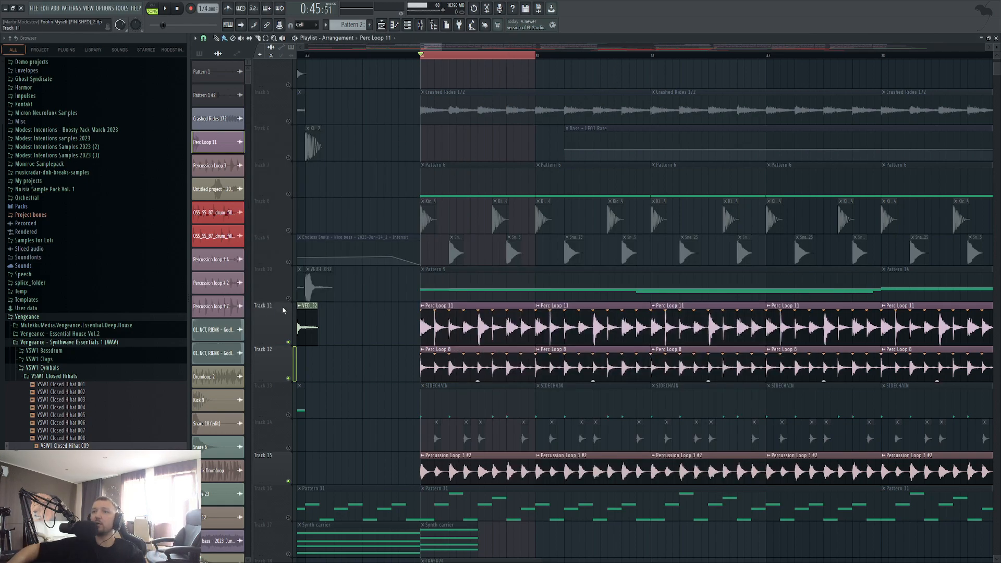
# Unmute the hats on Track 14 and the kick and snare on Tracks 8 and 9
pyautogui.scroll(-3, 337, 436)
pyautogui.scroll(-1, 297, 434)
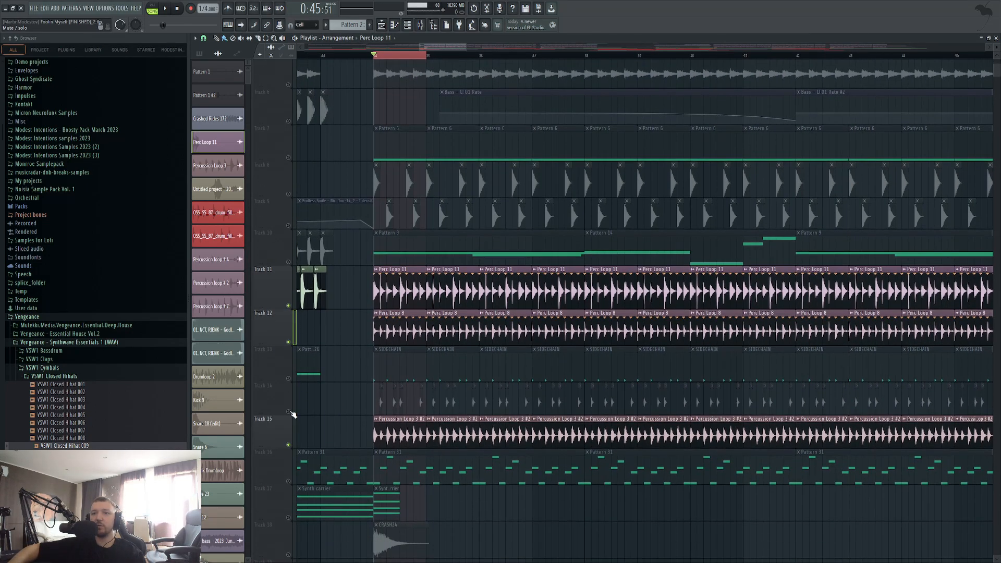
pyautogui.scroll(2, 292, 413)
pyautogui.scroll(1, 290, 237)
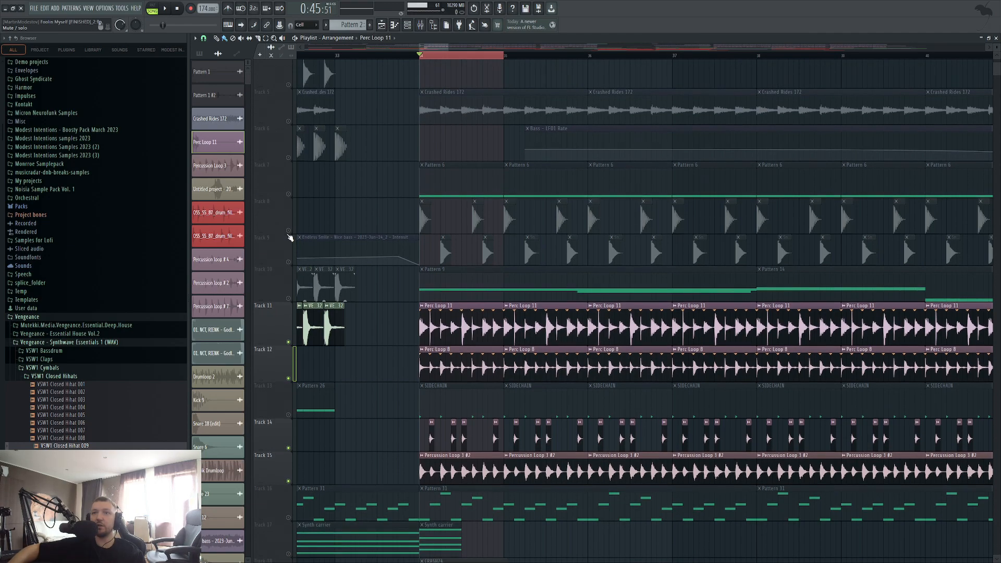
pyautogui.click(289, 231)
pyautogui.click(288, 262)
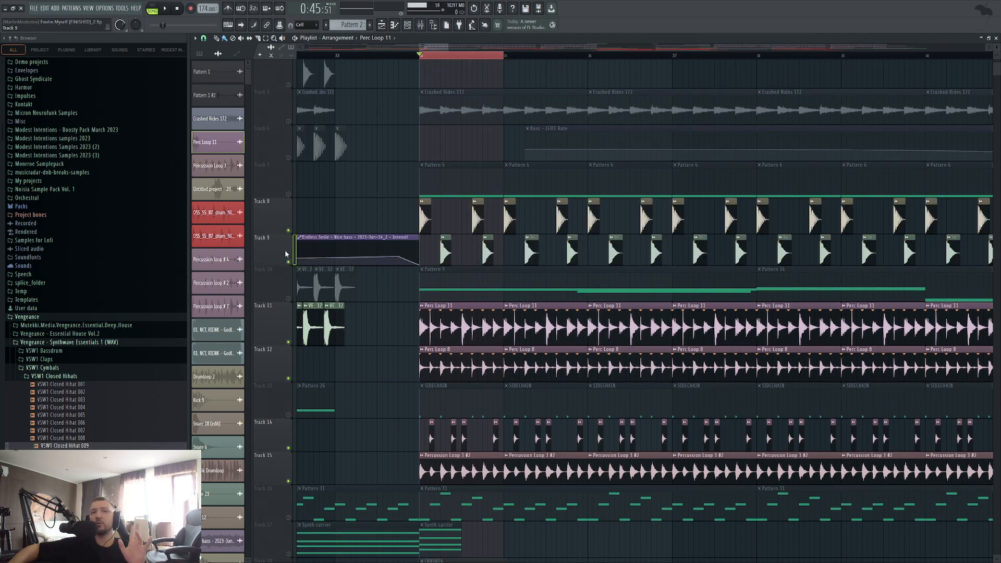
# Look through the Modest Intentions samples 2023 folder and the Drums folder of ArcSamples Heavy Hitters Drum And Bass (Vol. 2)
pyautogui.click(98, 139)
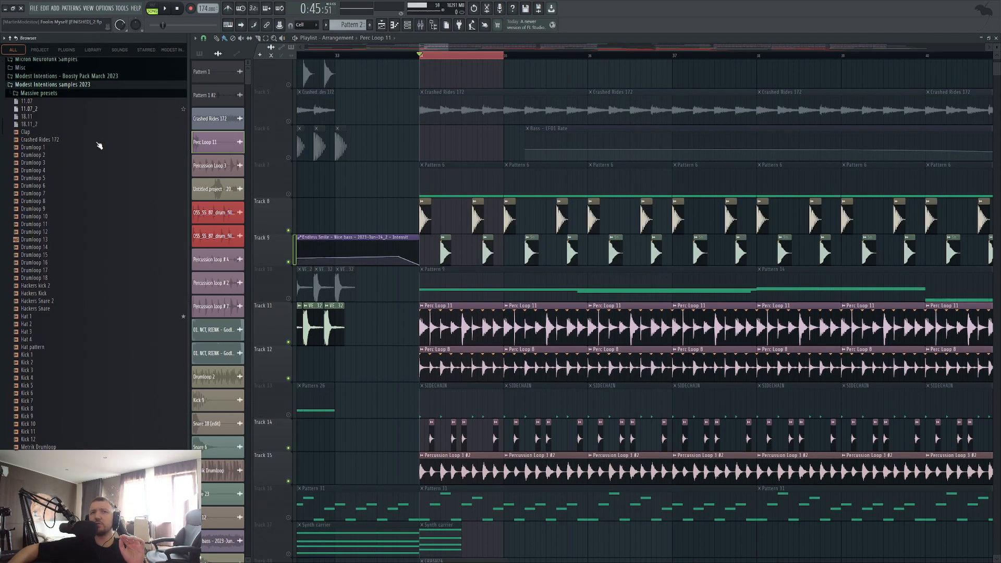
pyautogui.scroll(6, 123, 163)
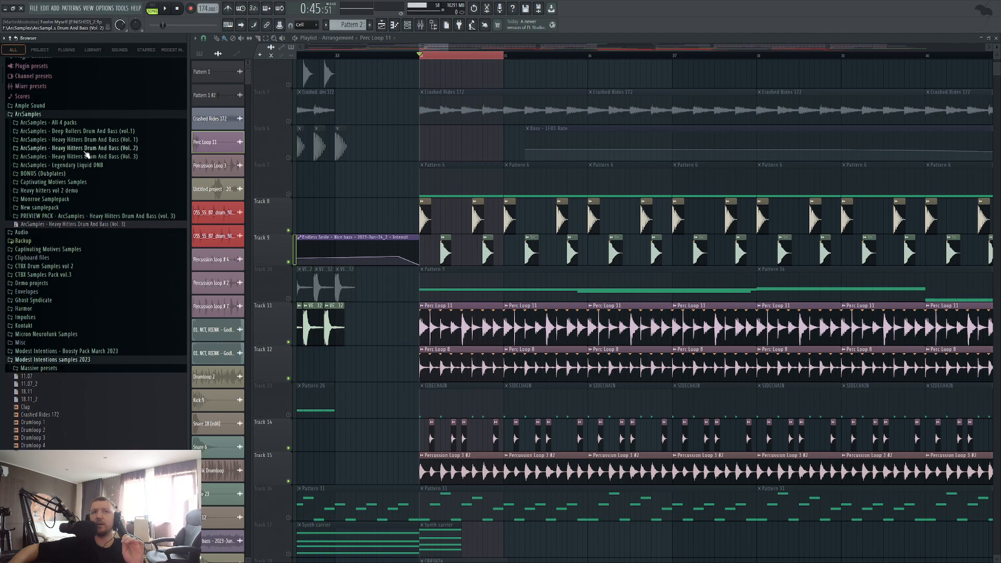
pyautogui.scroll(1, 87, 155)
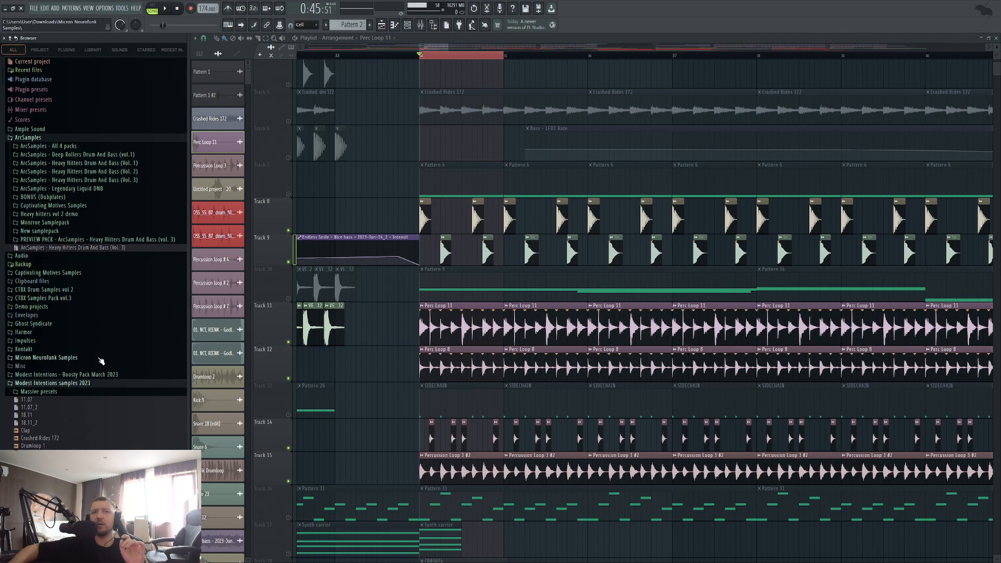
pyautogui.click(98, 170)
pyautogui.click(61, 179)
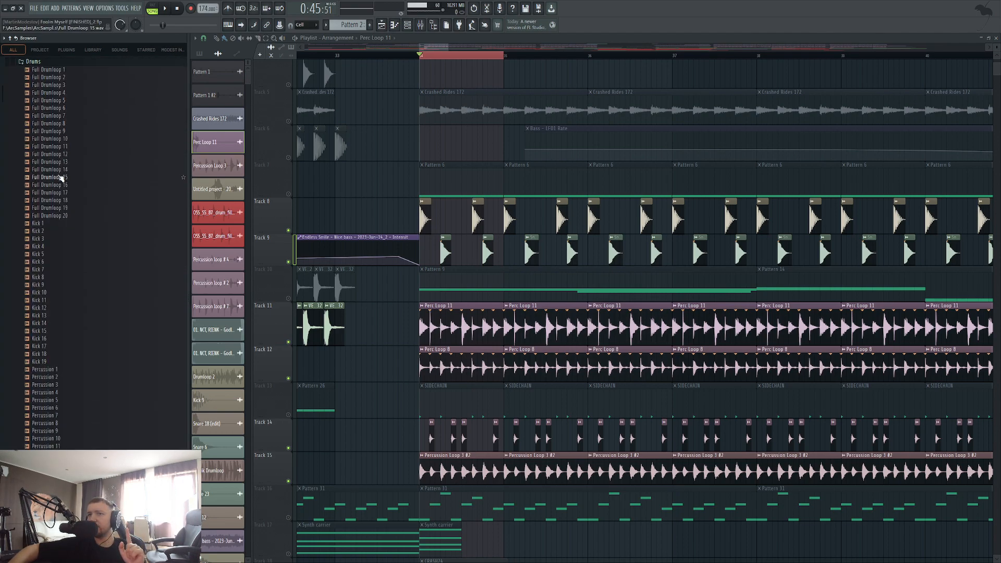
pyautogui.scroll(3, 63, 172)
pyautogui.click(64, 172)
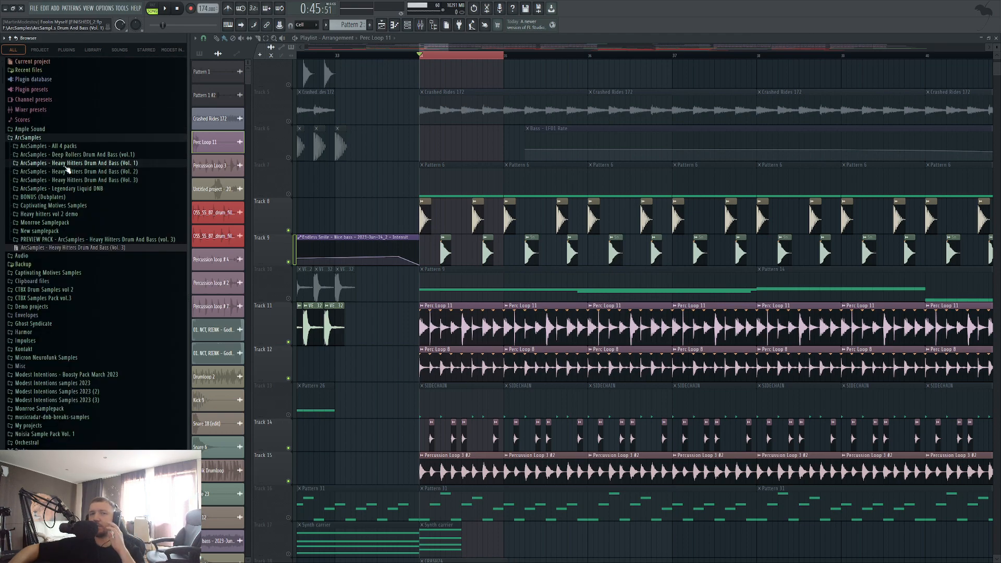
# Audition a range of the snare samples in the Drums folder of ArcSamples Heavy Hitters Drum And Bass (Vol. 1)
pyautogui.click(66, 166)
pyautogui.scroll(-5, 71, 173)
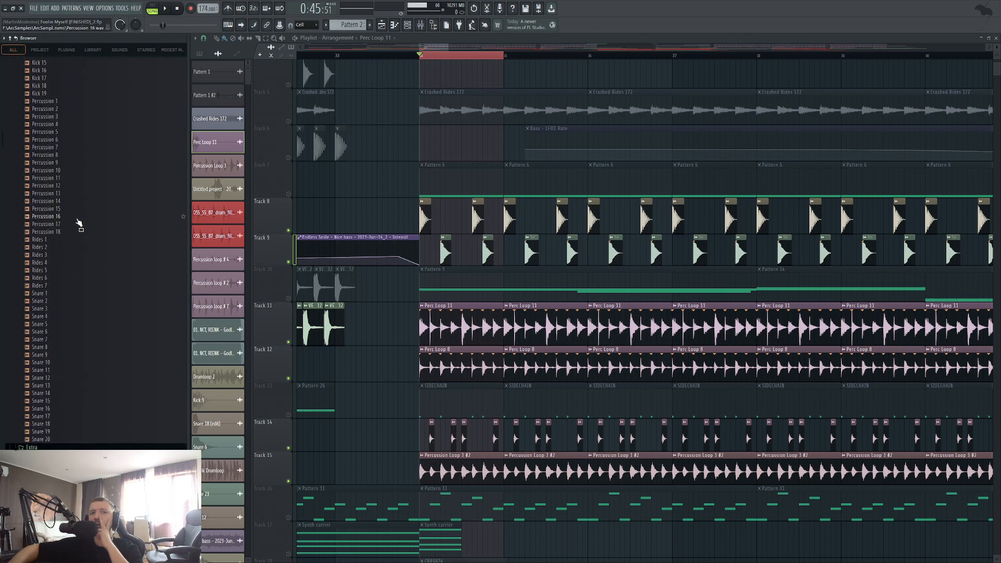
pyautogui.click(63, 317)
pyautogui.click(63, 332)
pyautogui.click(66, 347)
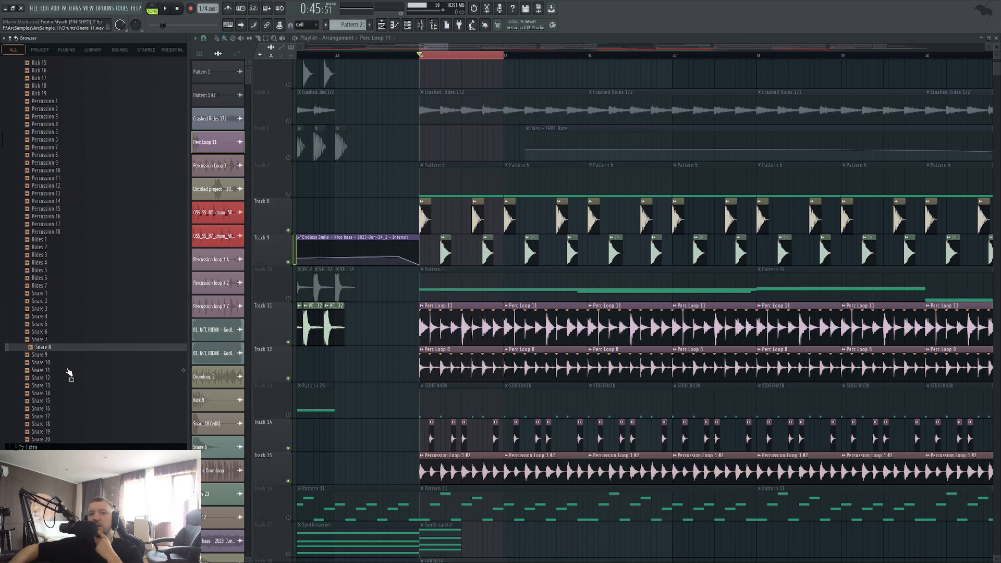
pyautogui.click(69, 370)
pyautogui.click(58, 400)
pyautogui.click(61, 424)
pyautogui.click(63, 431)
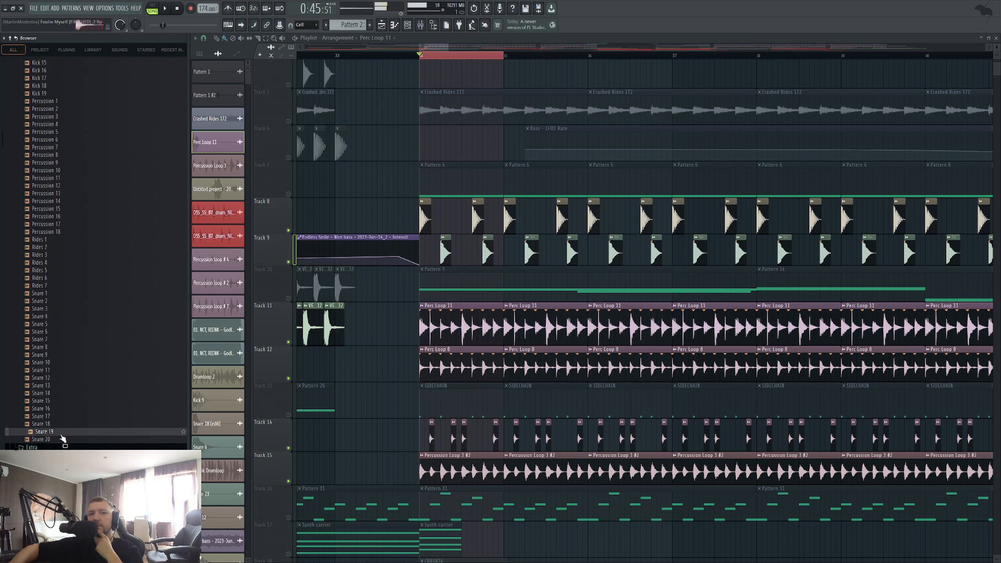
pyautogui.click(61, 441)
pyautogui.click(61, 417)
pyautogui.click(62, 432)
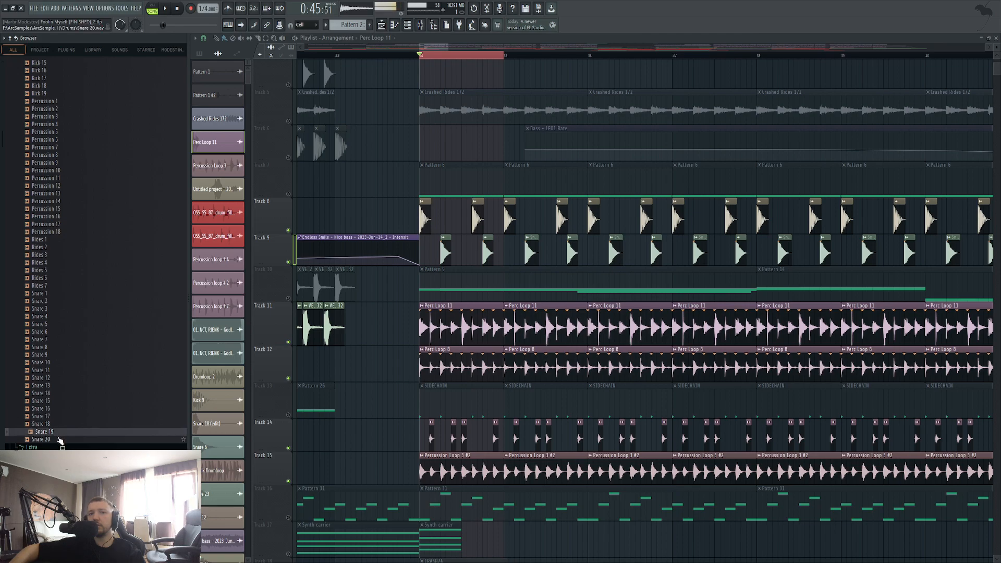
pyautogui.click(60, 440)
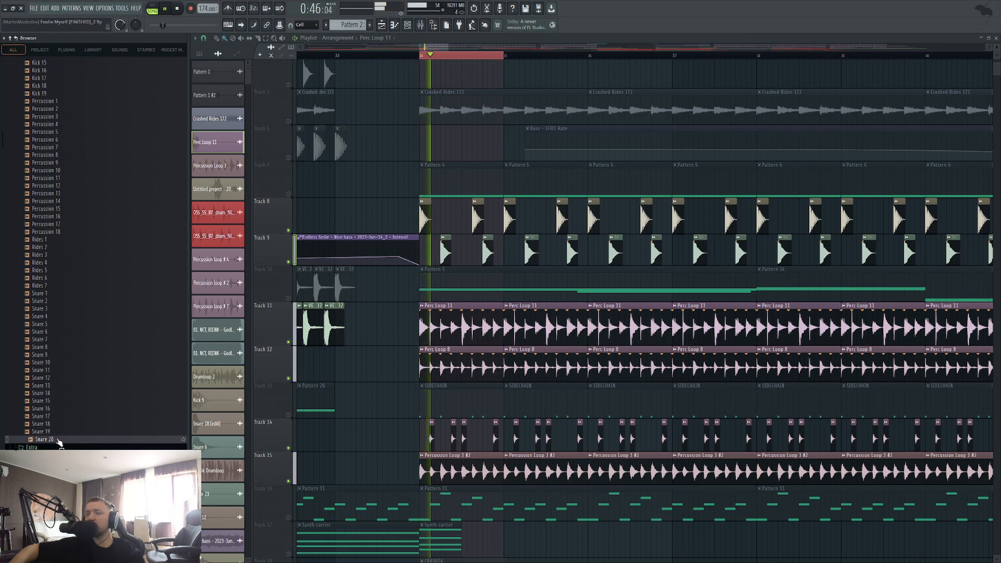
pyautogui.click(65, 391)
pyautogui.click(66, 386)
pyautogui.click(68, 370)
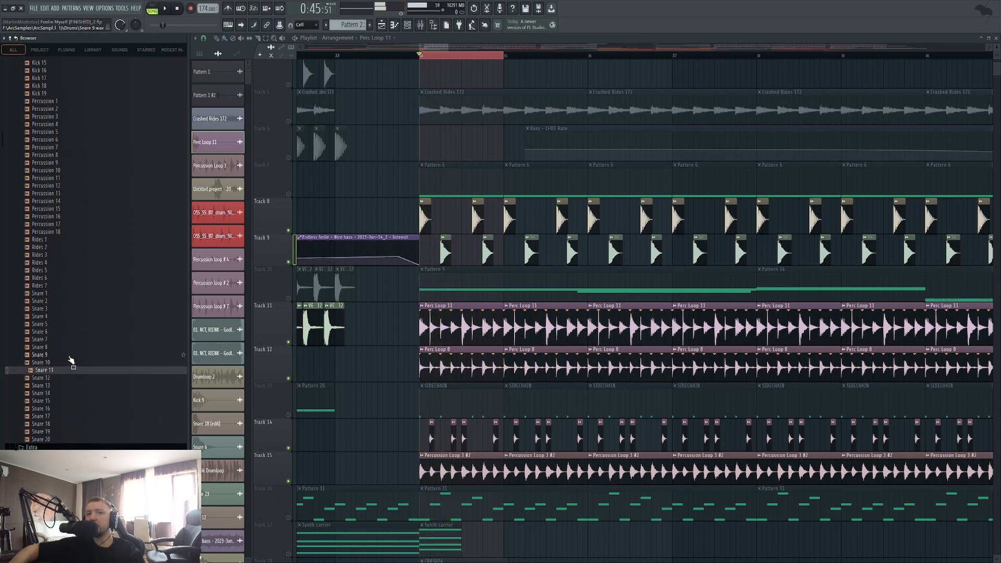
pyautogui.click(69, 354)
pyautogui.click(71, 331)
pyautogui.click(73, 324)
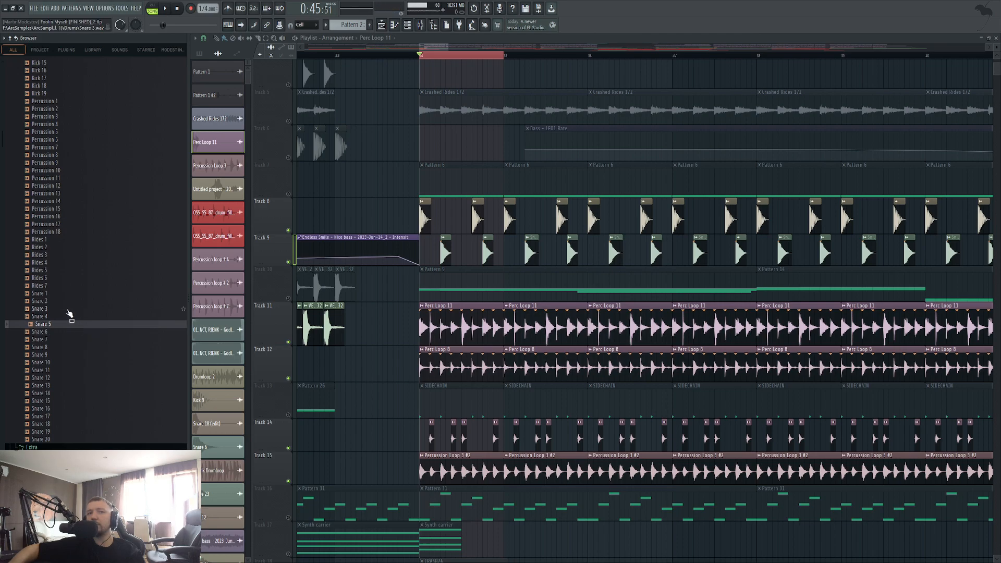
pyautogui.click(63, 287)
pyautogui.click(60, 302)
pyautogui.click(61, 294)
pyautogui.click(64, 340)
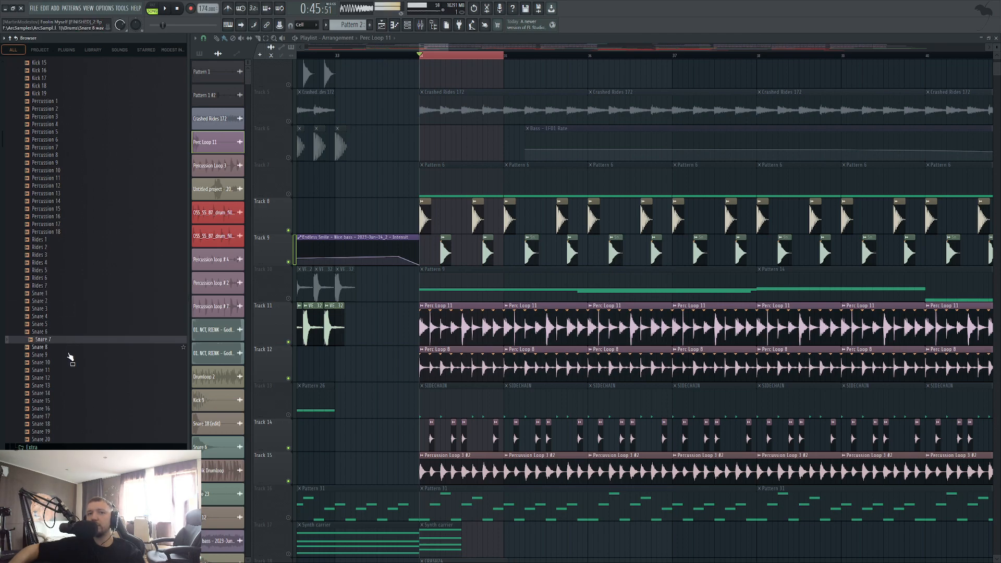
pyautogui.click(67, 395)
pyautogui.click(68, 410)
pyautogui.click(68, 425)
pyautogui.click(68, 417)
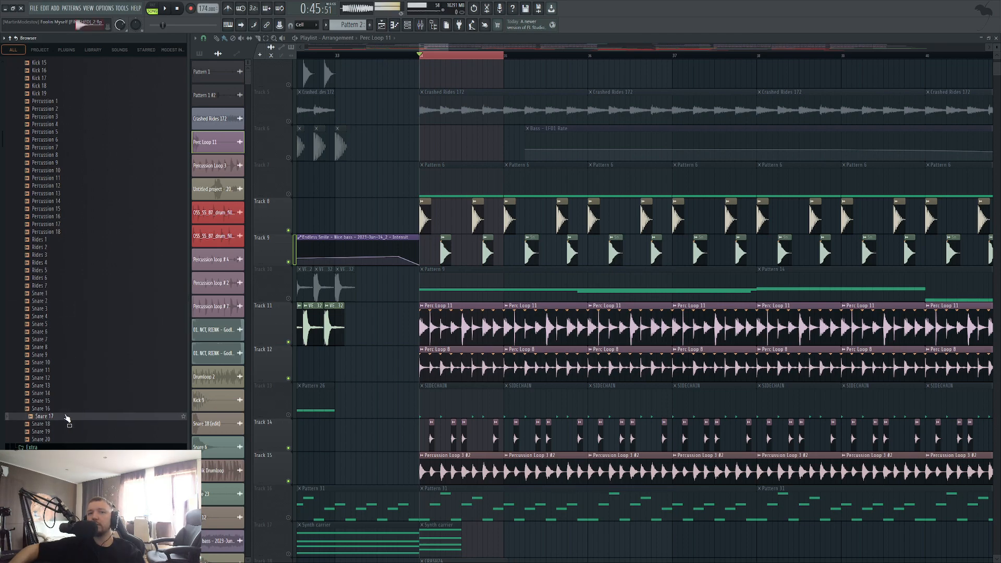
pyautogui.click(72, 363)
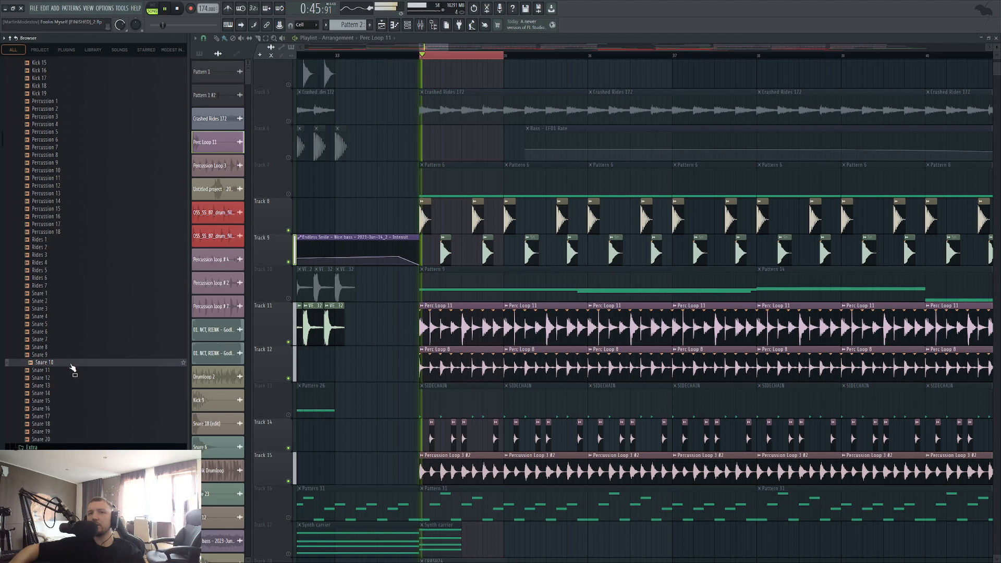
pyautogui.click(73, 356)
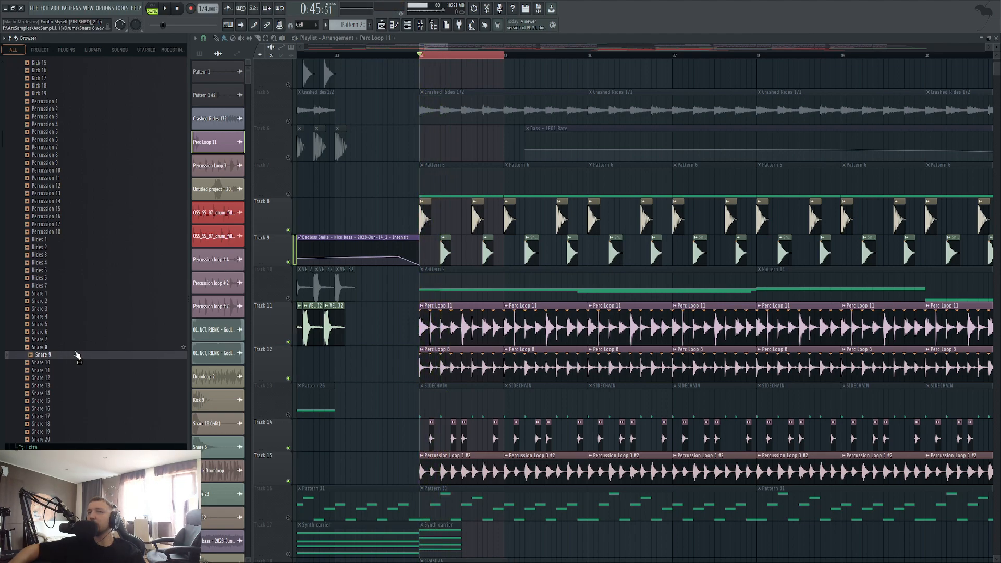
# Collapse the Drums subfolder and the ArcSamples Heavy Hitters Drum And Bass (Vol. 1) folder
pyautogui.scroll(15, 81, 345)
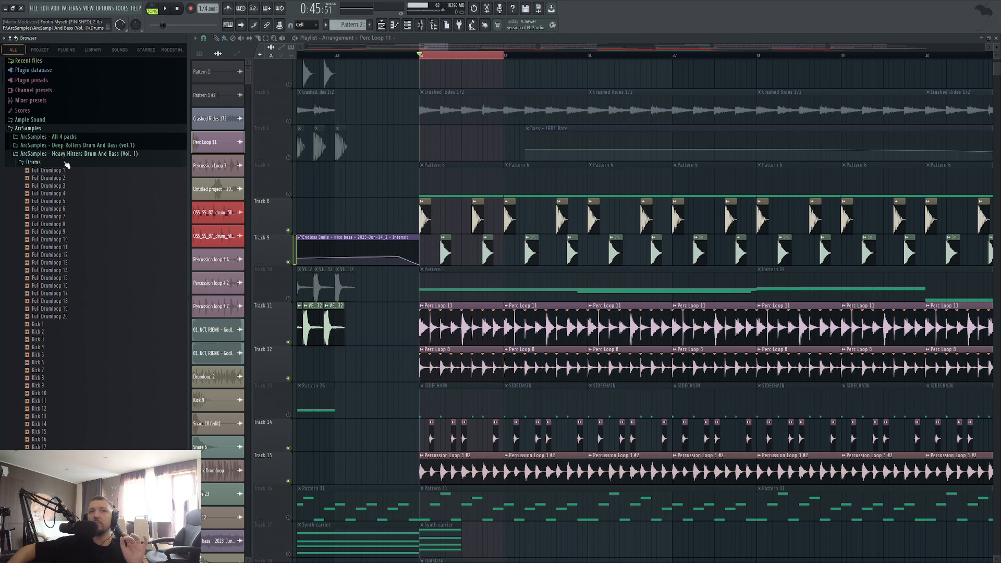
pyautogui.click(65, 163)
pyautogui.click(66, 154)
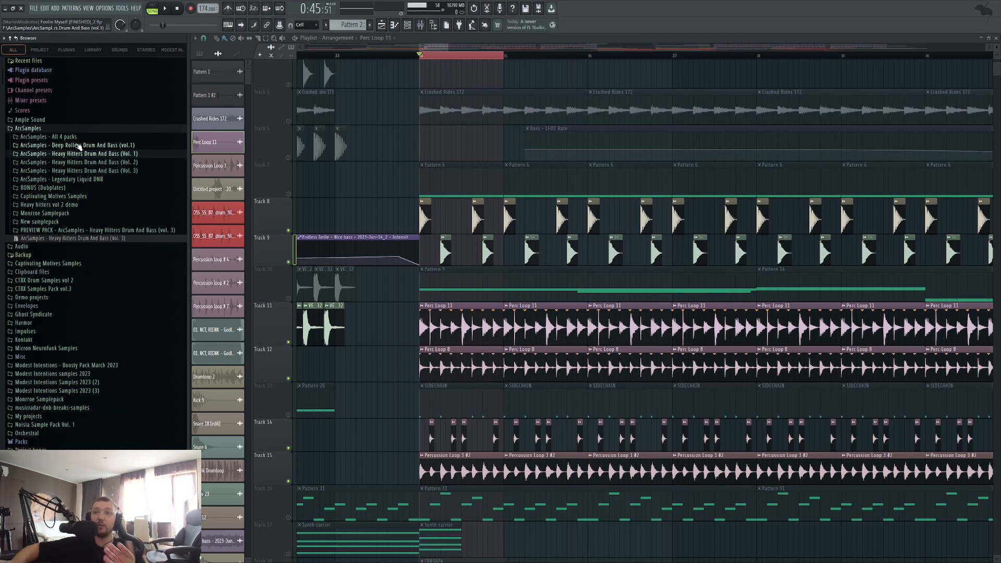
# Clear the playlist's time selection at the start of the drop and solo Track 7
pyautogui.scroll(-1, 461, 250)
pyautogui.scroll(-1, 461, 250)
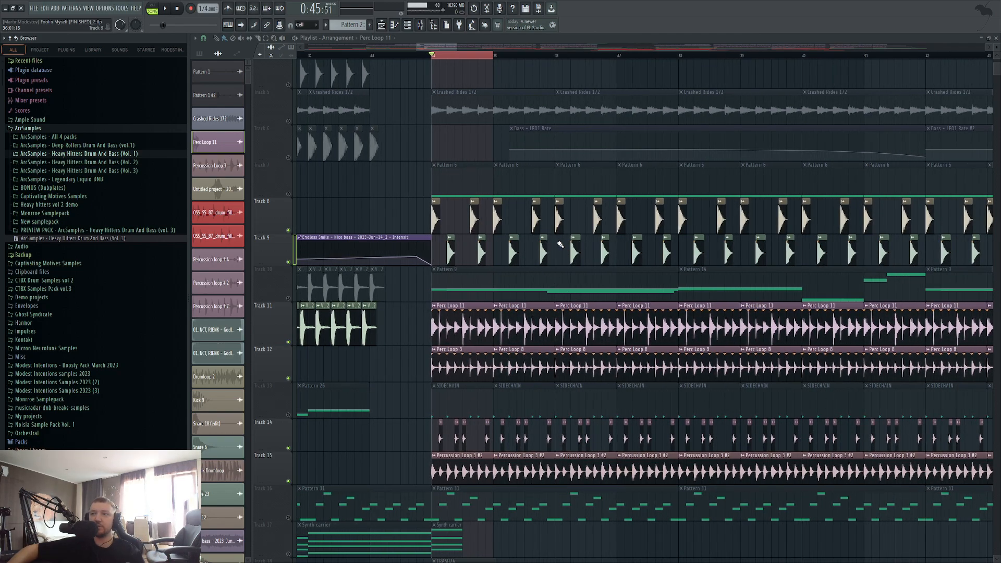
pyautogui.scroll(-2, 562, 235)
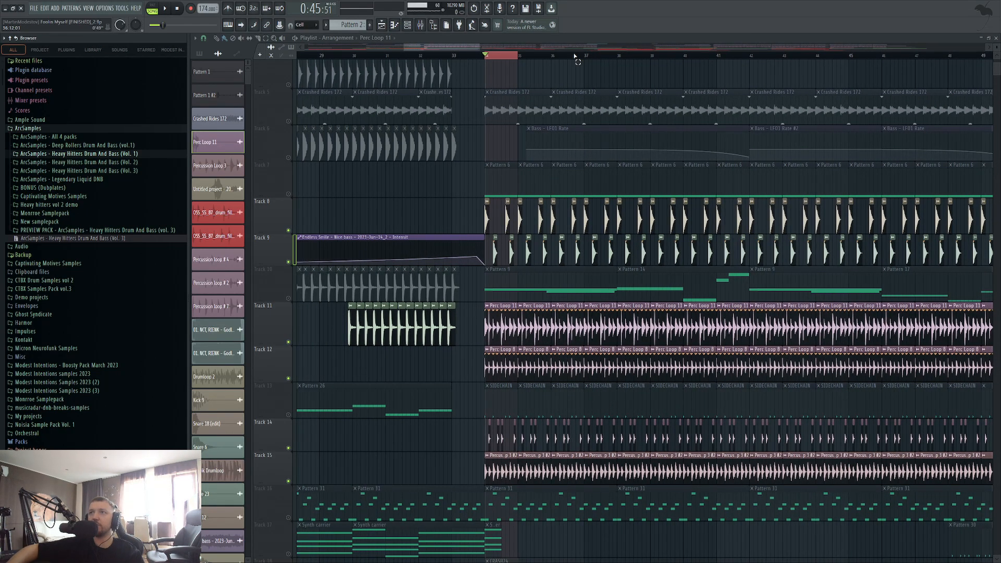
pyautogui.keyDown('ctrl'); pyautogui.click(574, 56); pyautogui.keyUp('ctrl')
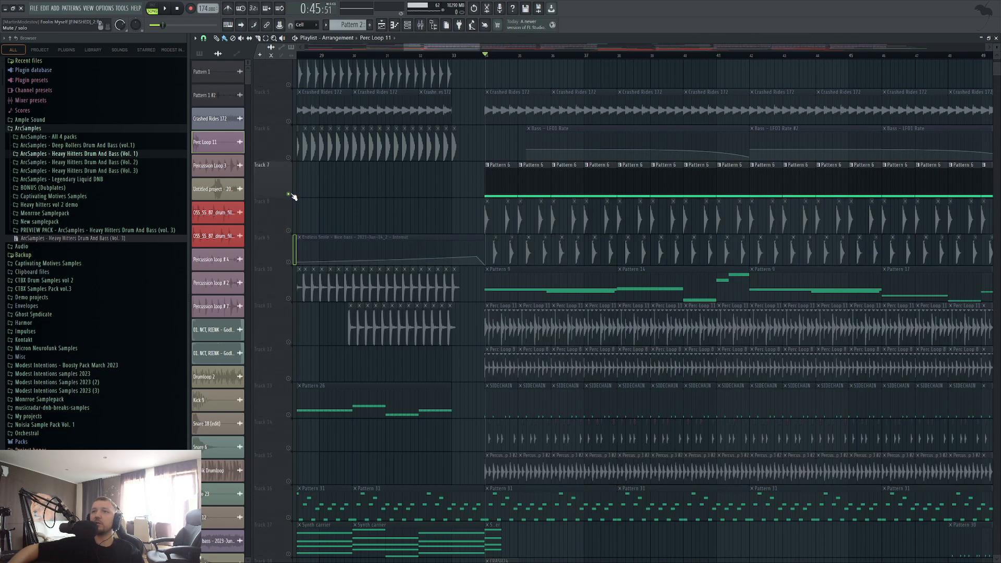
# Solo Track 7 again with all other tracks muted, and briefly play its Pattern 6 clips on their own
pyautogui.scroll(7, 469, 260)
pyautogui.scroll(-3, 480, 313)
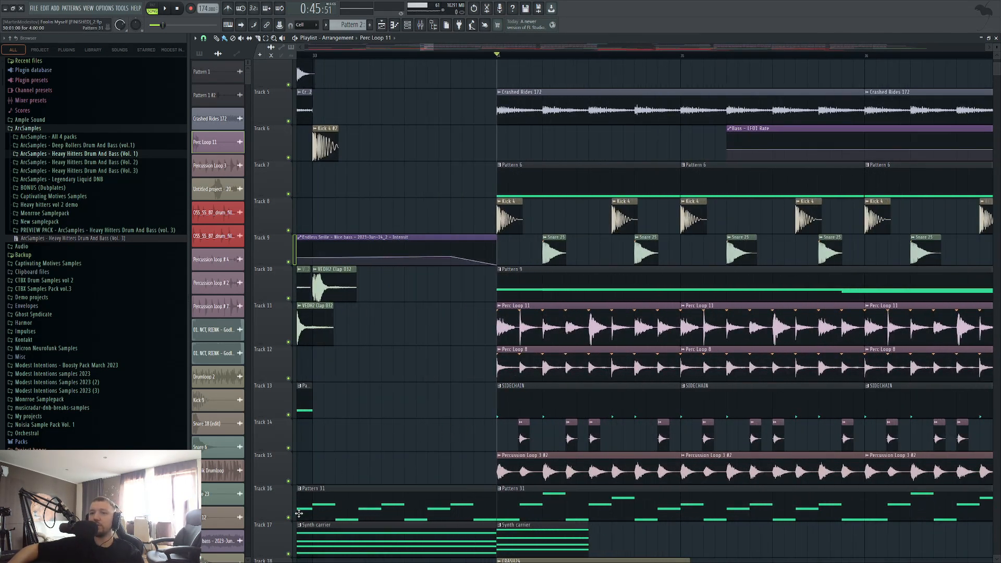
pyautogui.scroll(3, 420, 393)
pyautogui.scroll(-8, 429, 319)
pyautogui.scroll(4, 417, 304)
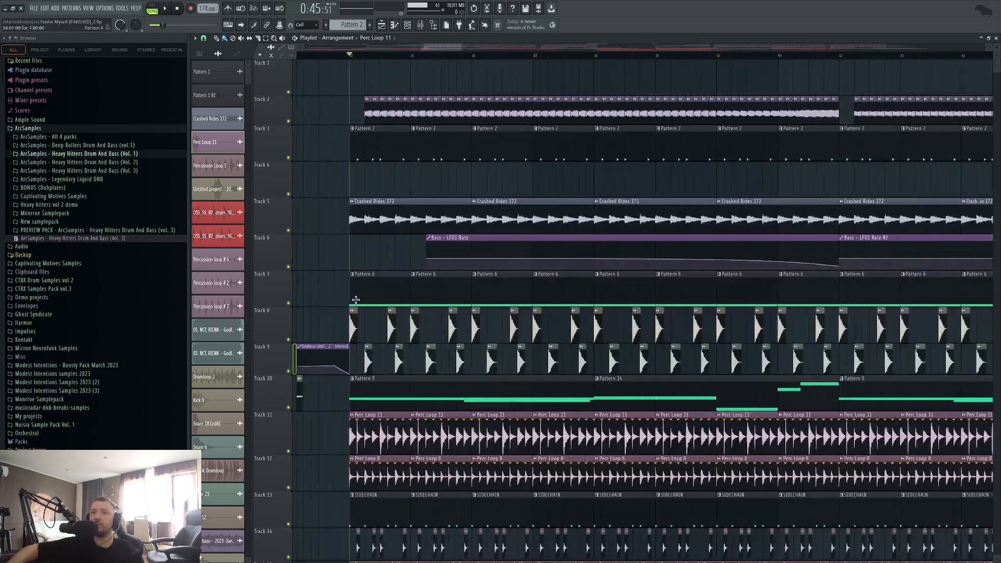
pyautogui.scroll(4, 334, 295)
pyautogui.keyDown('ctrl'); pyautogui.click(289, 303); pyautogui.keyUp('ctrl')
pyautogui.press('space')
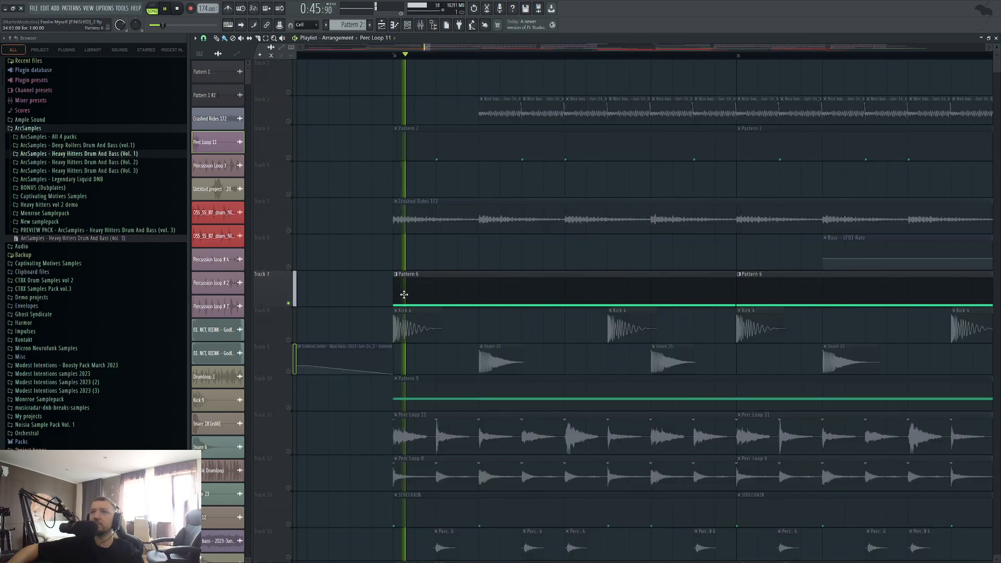
pyautogui.press('space')
# Rename Pattern 6 on Track 7 to PERCUSSION LAYER and open its notes in the piano roll
pyautogui.scroll(-4, 313, 259)
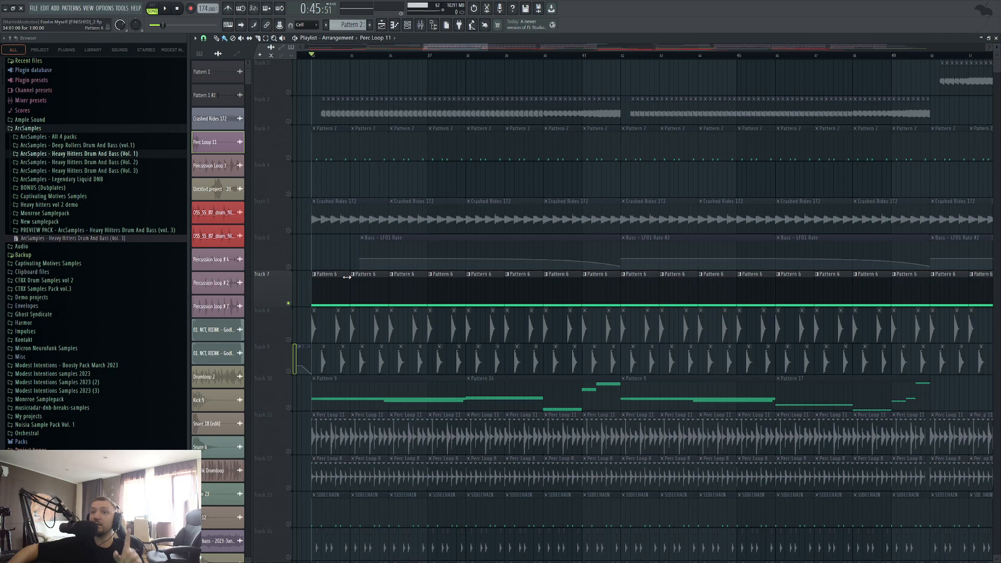
pyautogui.click(334, 284)
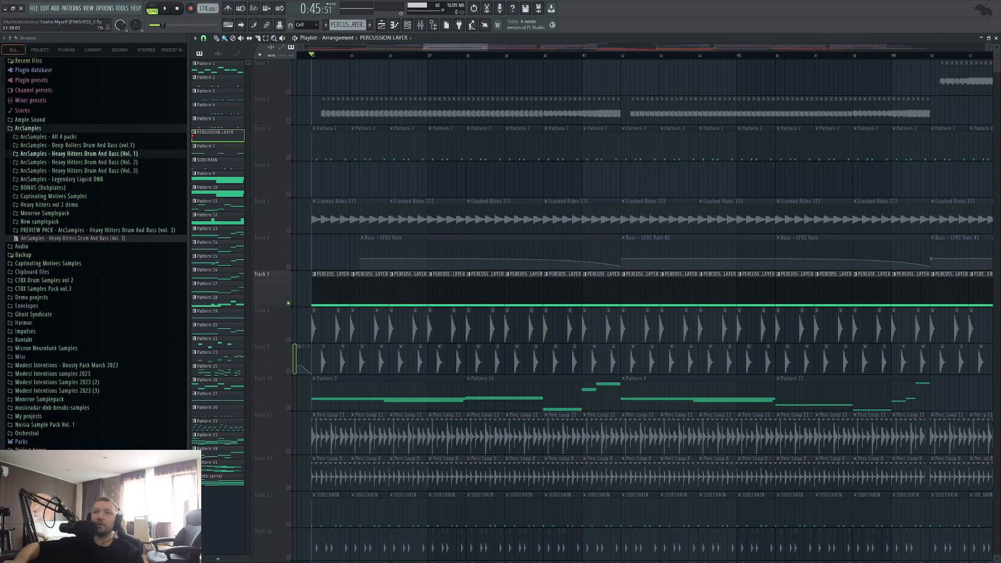
pyautogui.doubleClick(334, 274)
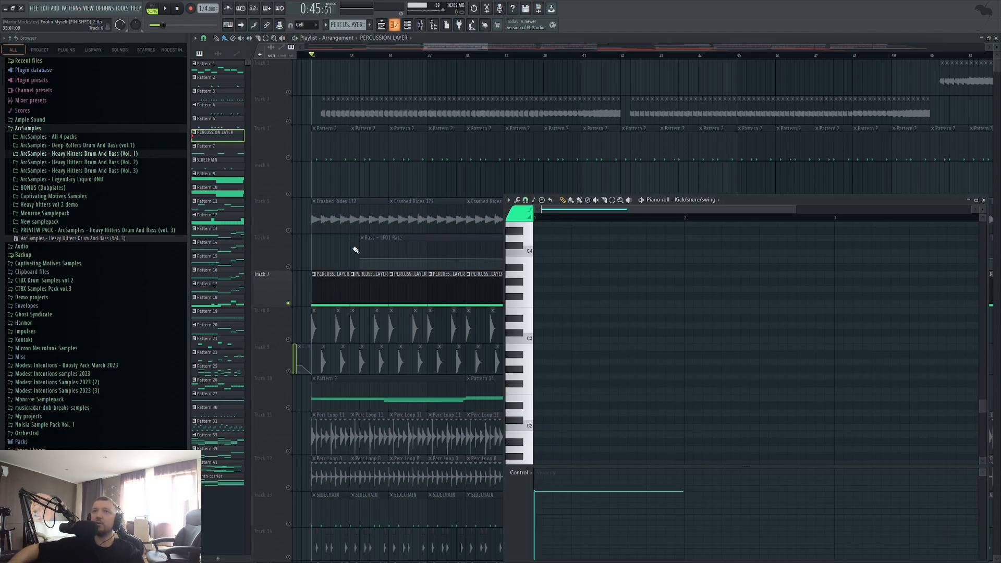
# Show the channel rack, open the Kick/snare/swing channel's Serum instrument, and move its window clear of the channel list
pyautogui.click(408, 27)
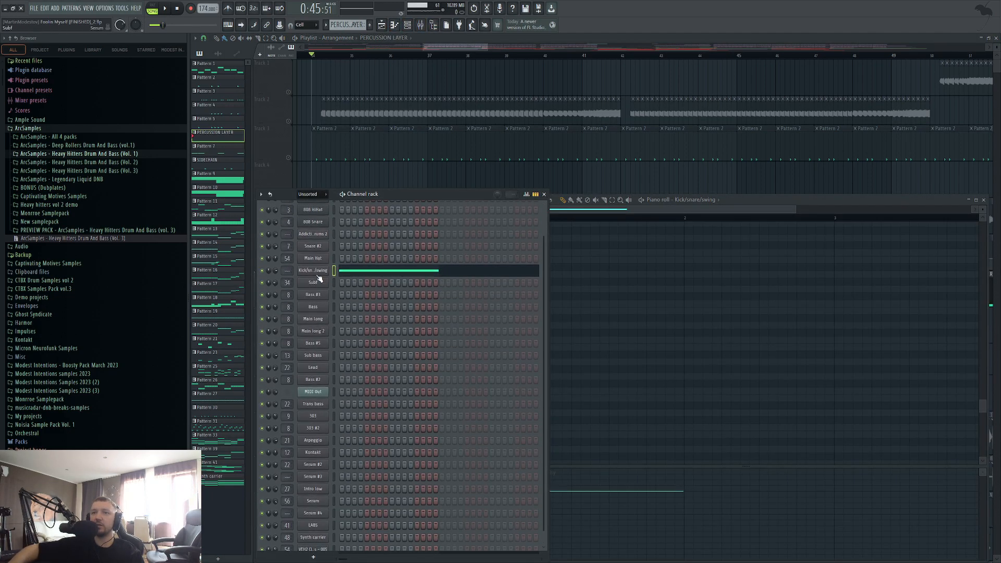
pyautogui.click(316, 270)
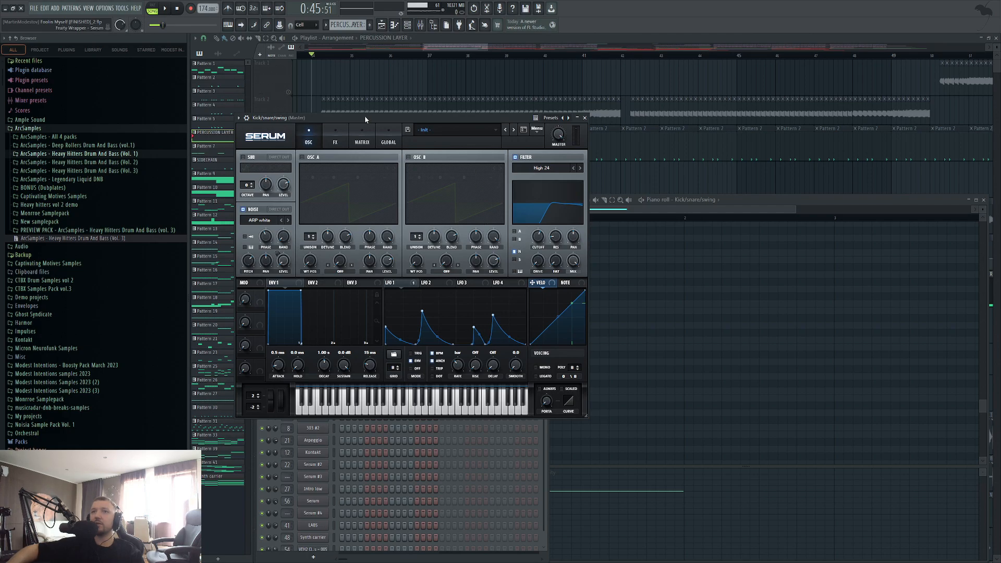
pyautogui.moveTo(365, 115); pyautogui.dragTo(573, 207)
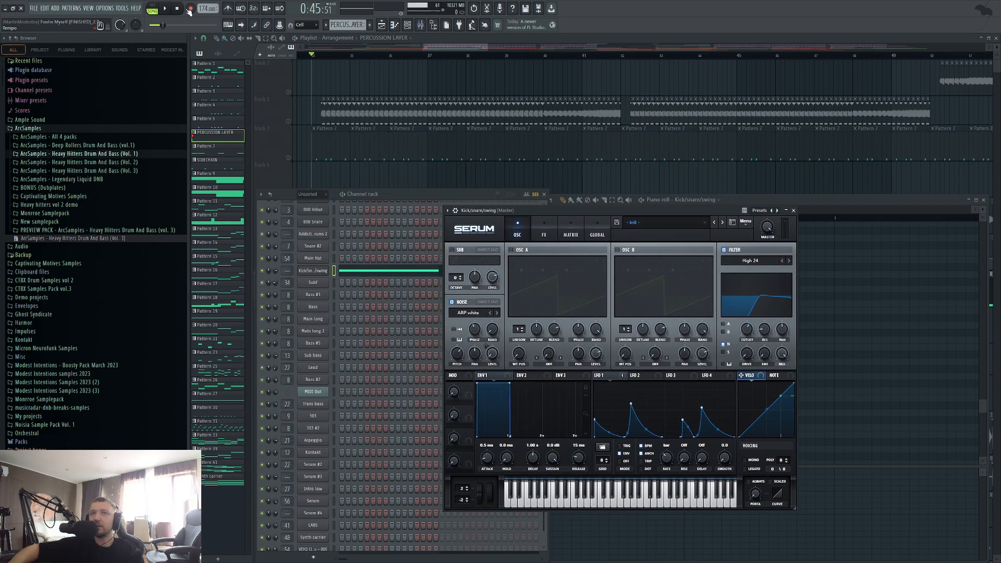
# Play the PERCUSSION LAYER pattern by itself in pattern mode, with its Serum settings in view
pyautogui.press('l')
pyautogui.press('space')
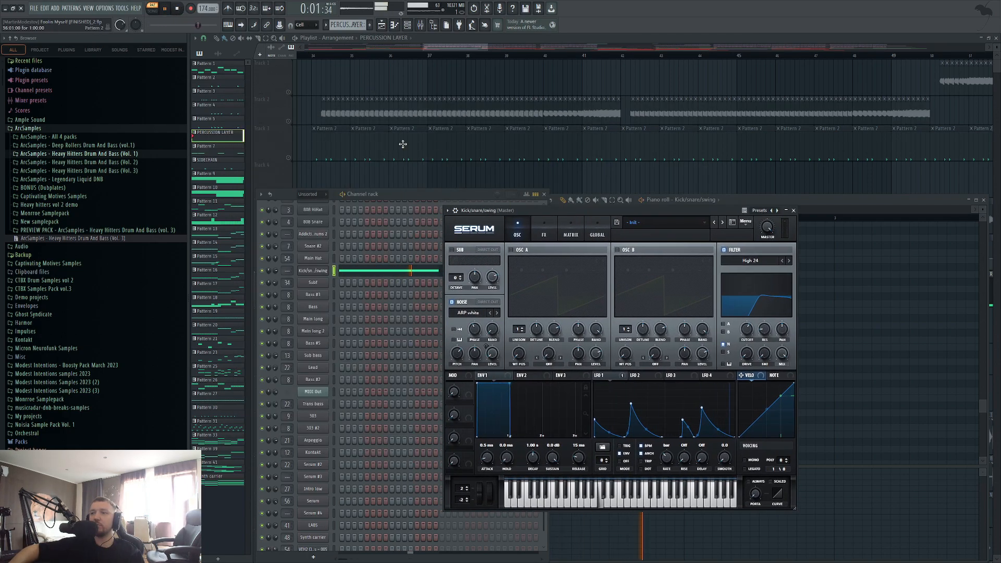
pyautogui.press('space')
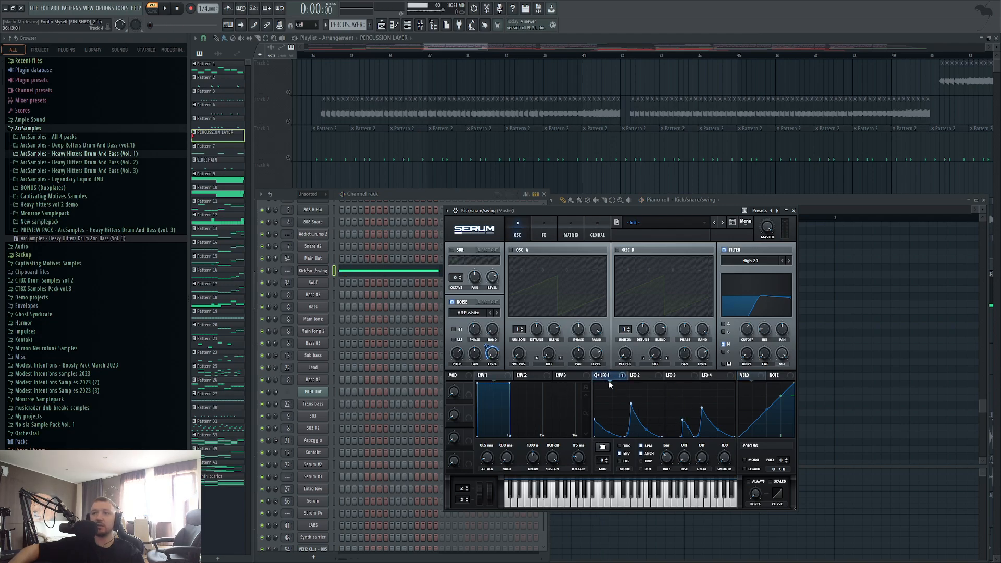
# Unmute the kick and snare on Tracks 8 and 9 and play them with the percussion layer from the drop's start
pyautogui.moveTo(407, 91); pyautogui.dragTo(428, 152)
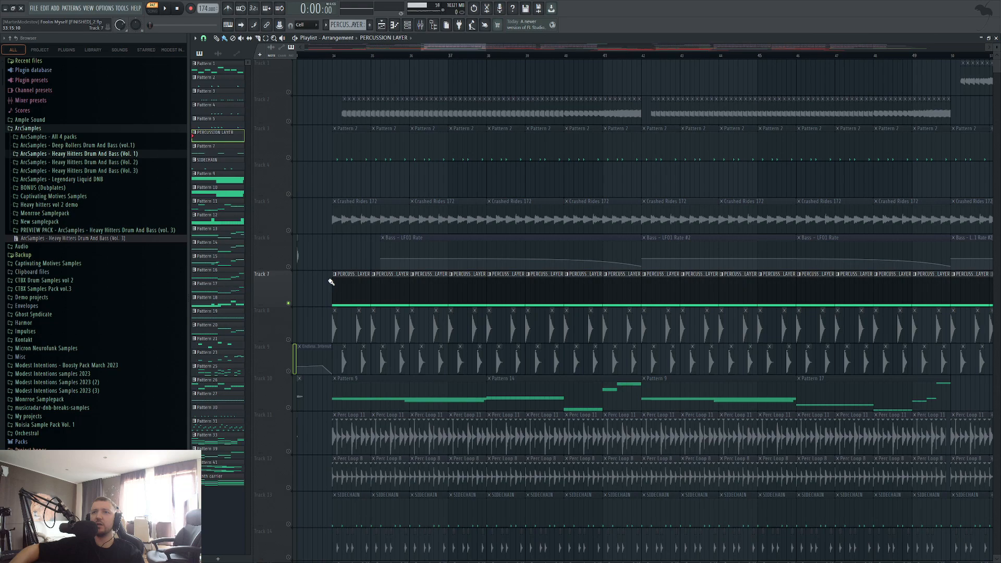
pyautogui.click(288, 339)
pyautogui.click(288, 372)
pyautogui.click(336, 56)
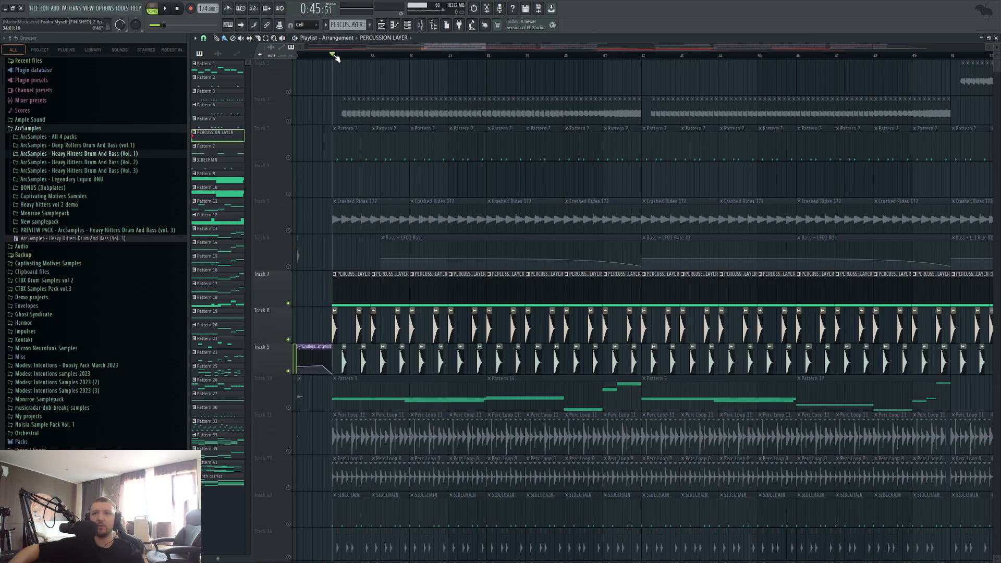
pyautogui.press('space')
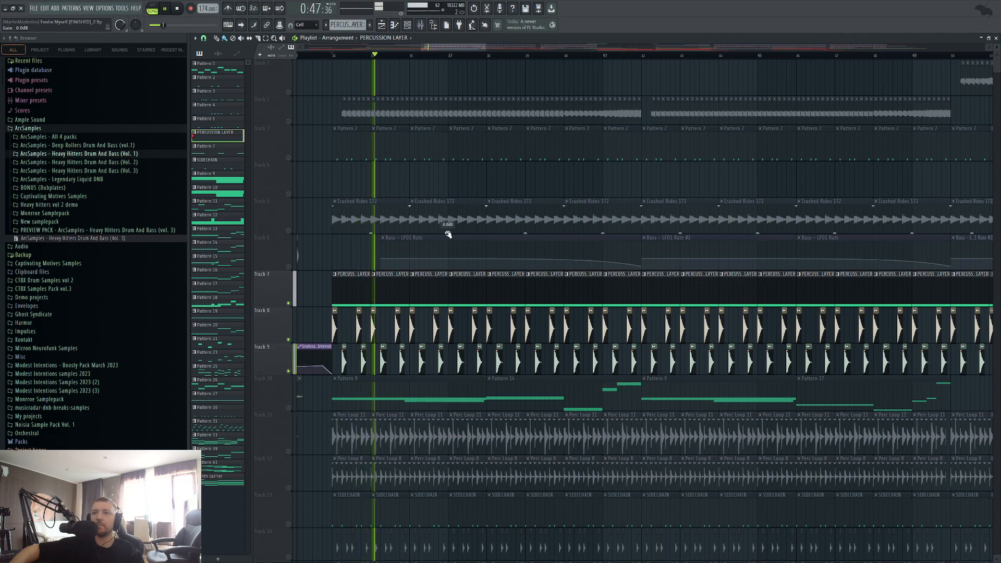
# Stop playback and switch Track 7's percussion layer off and back on in the playlist
pyautogui.press('space')
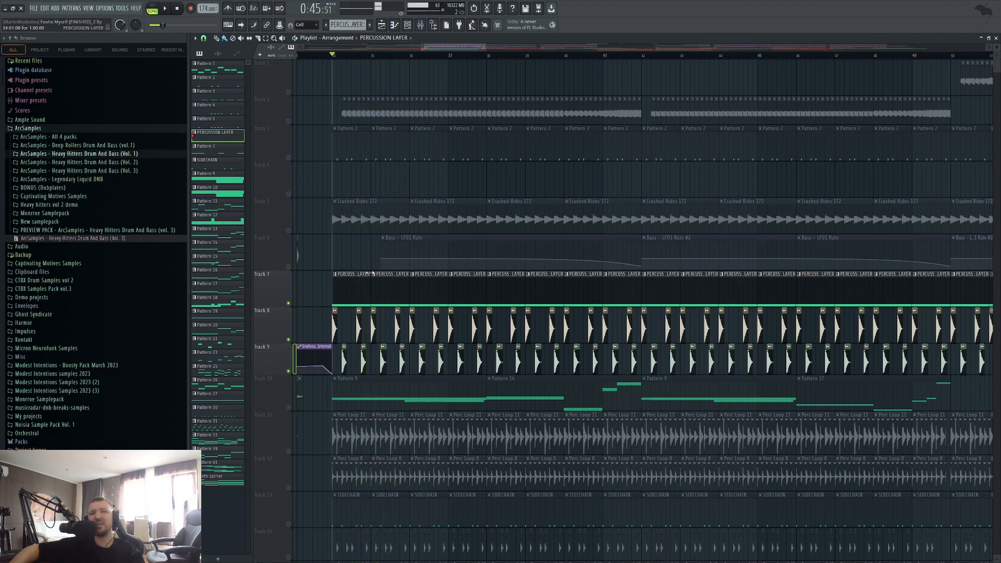
pyautogui.click(290, 303)
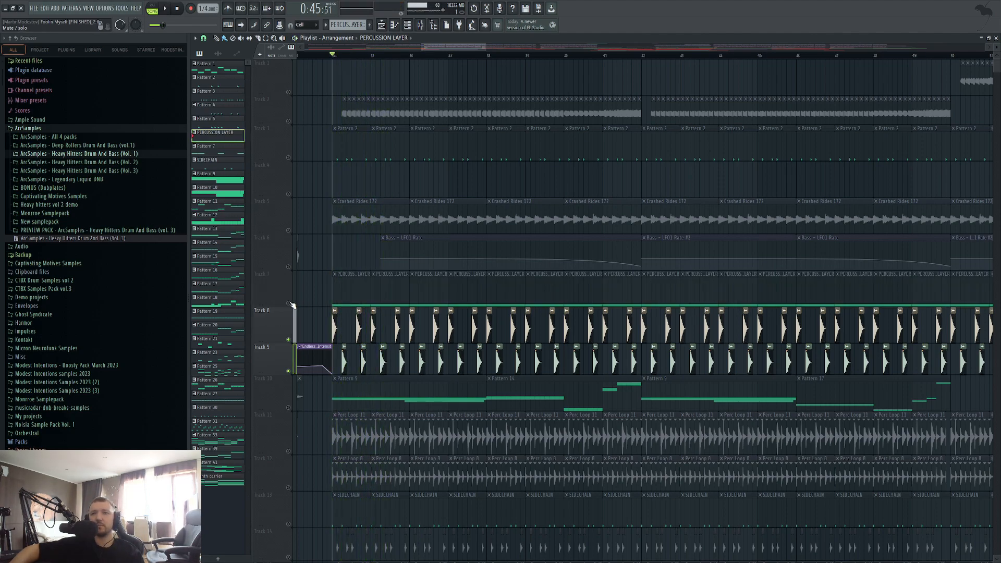
pyautogui.click(289, 304)
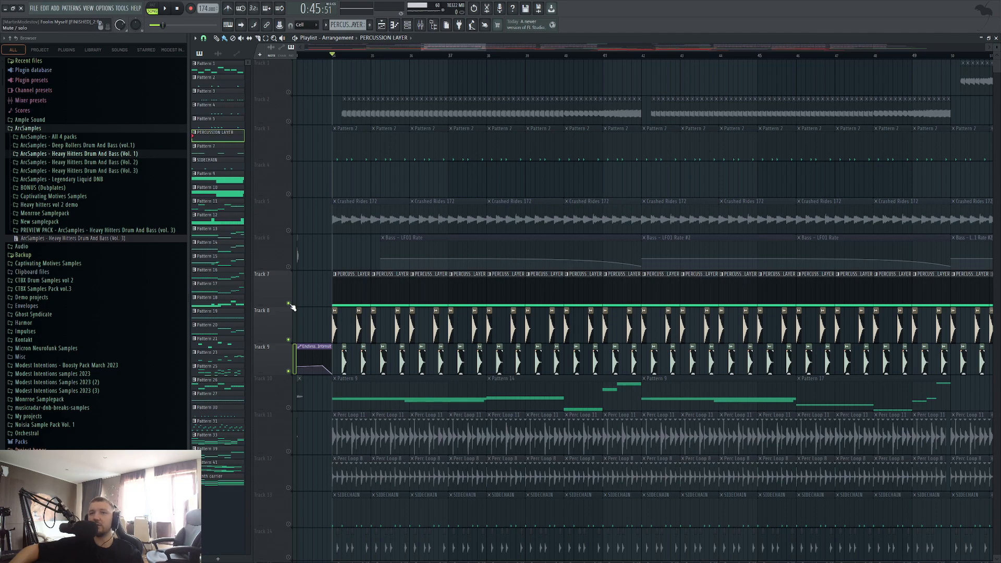
# Open the percussion layer's Kick/snare/swing Serum instrument from the channel rack and review its effects and oscillator pages
pyautogui.doubleClick(352, 291)
pyautogui.click(408, 25)
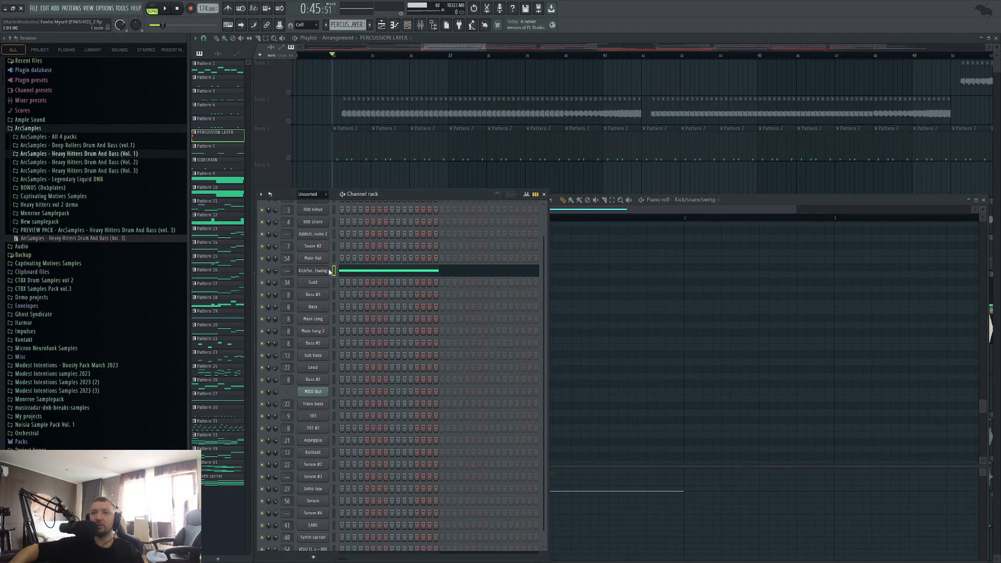
pyautogui.click(315, 270)
pyautogui.click(544, 232)
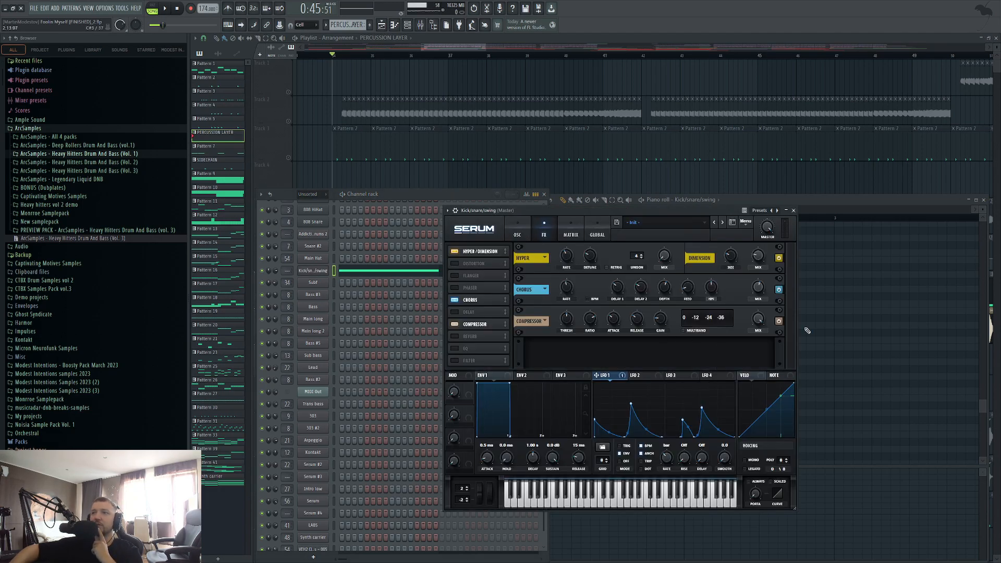
pyautogui.click(517, 231)
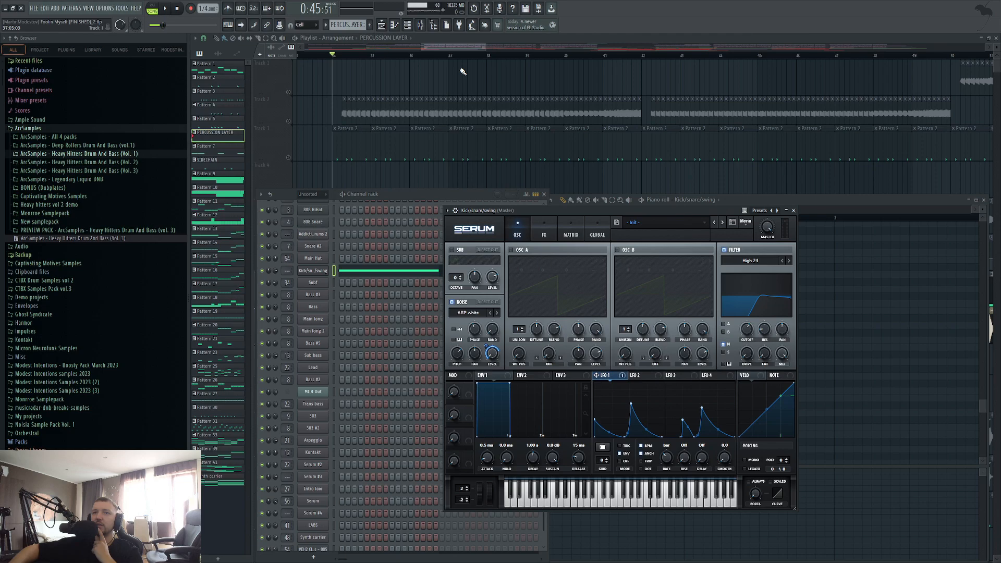
# Play the Kick/snare/swing channel by itself from the drop's start and bring up the mixer to check its routing
pyautogui.click(316, 270)
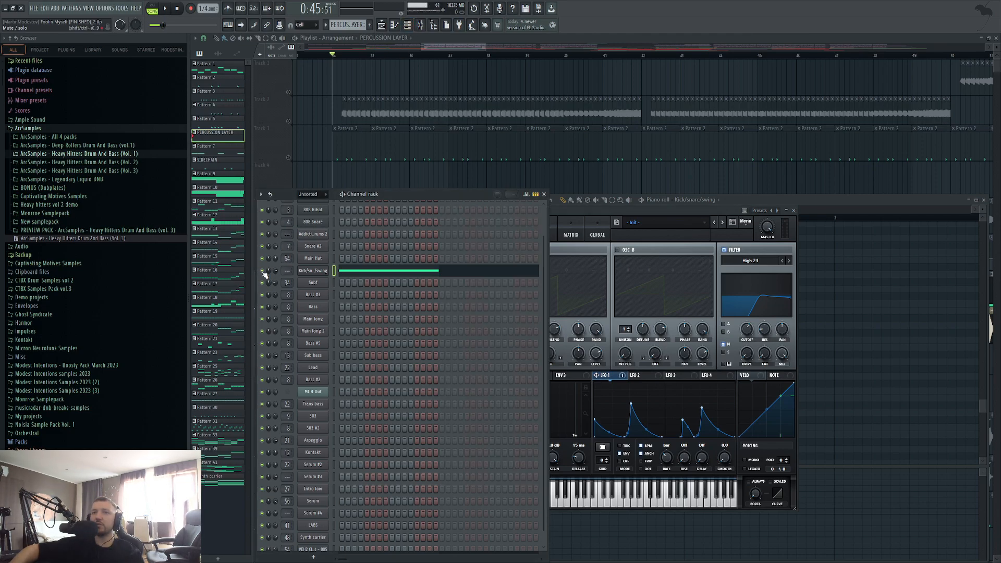
pyautogui.press('space')
pyautogui.click(318, 270)
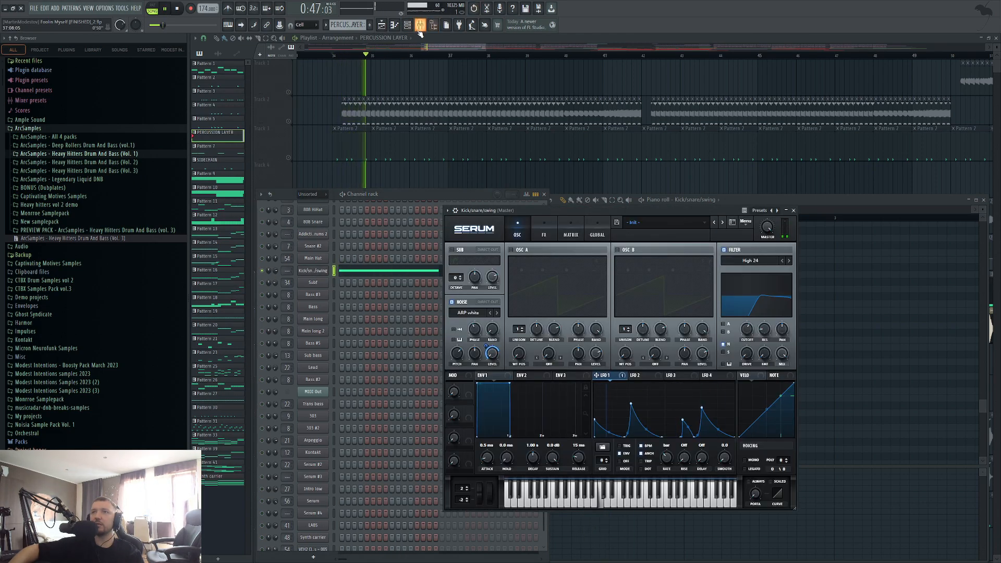
pyautogui.press('F9')
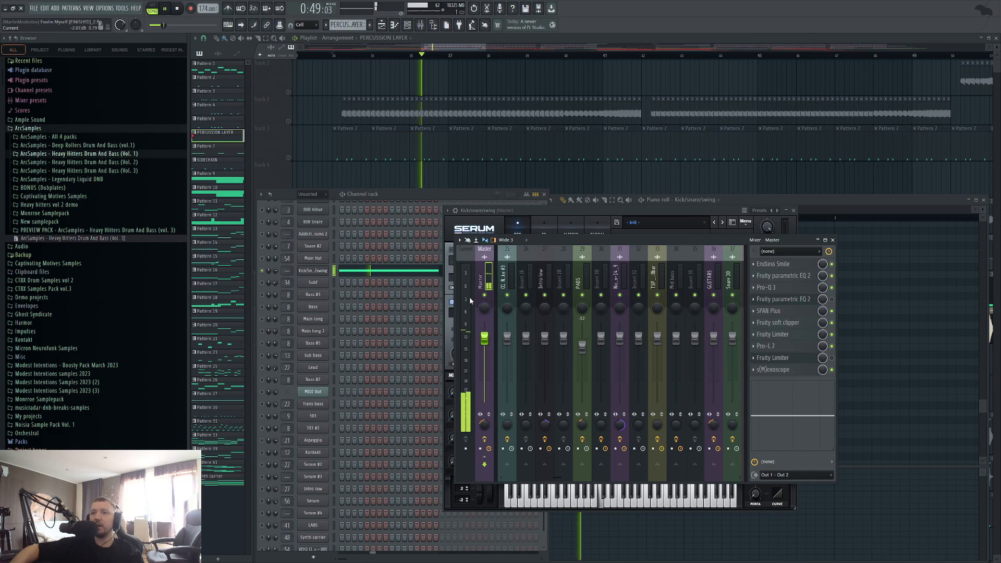
pyautogui.press('space')
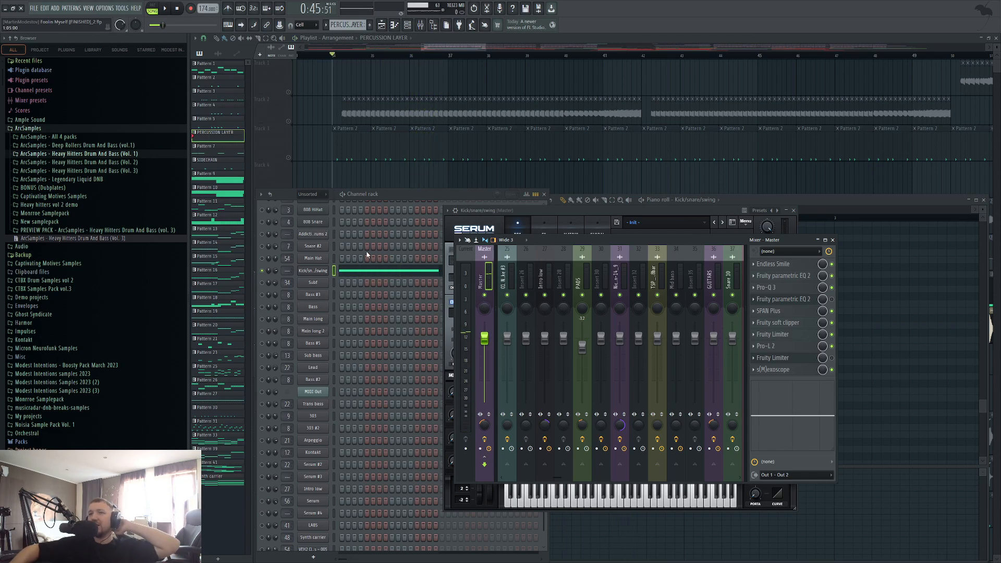
# Close the floating windows and re-enable all the muted playlist tracks
pyautogui.press('F12')
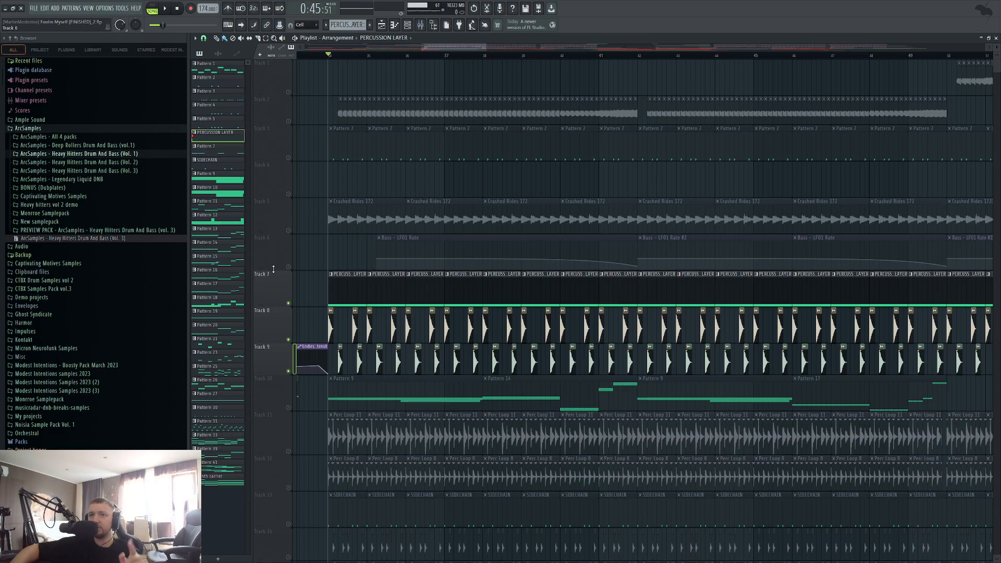
pyautogui.click(290, 268)
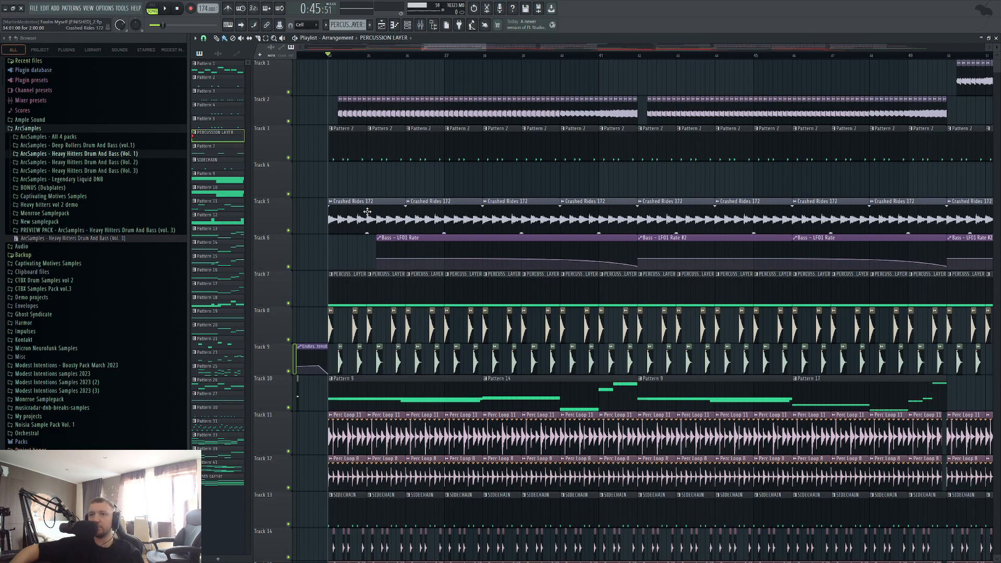
# Open Pattern 9 from Track 10 and play it by itself in pattern mode with its channels shown
pyautogui.scroll(-4, 329, 211)
pyautogui.scroll(-5, 329, 211)
pyautogui.scroll(4, 329, 211)
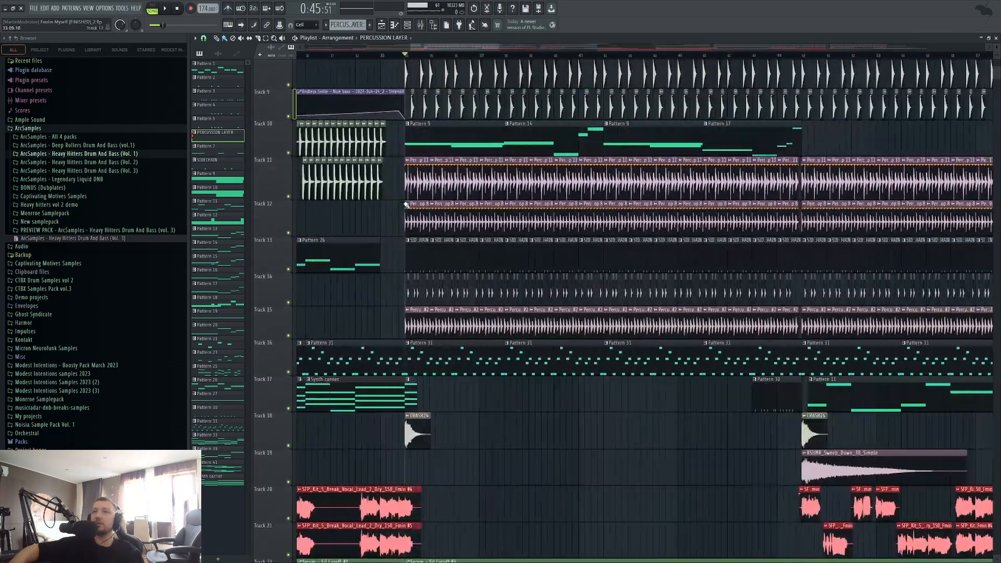
pyautogui.doubleClick(412, 123)
pyautogui.click(152, 5)
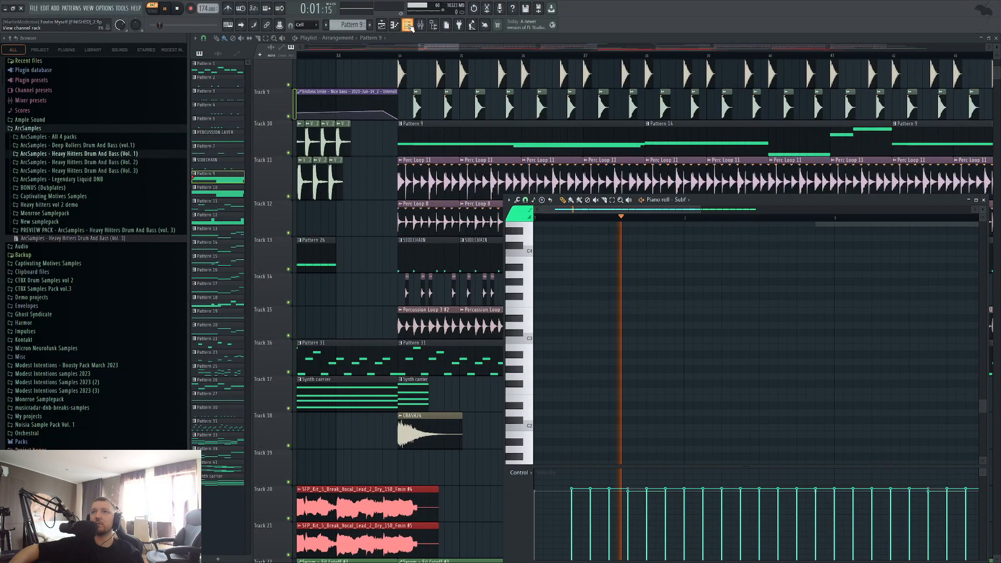
pyautogui.click(228, 24)
pyautogui.press('space')
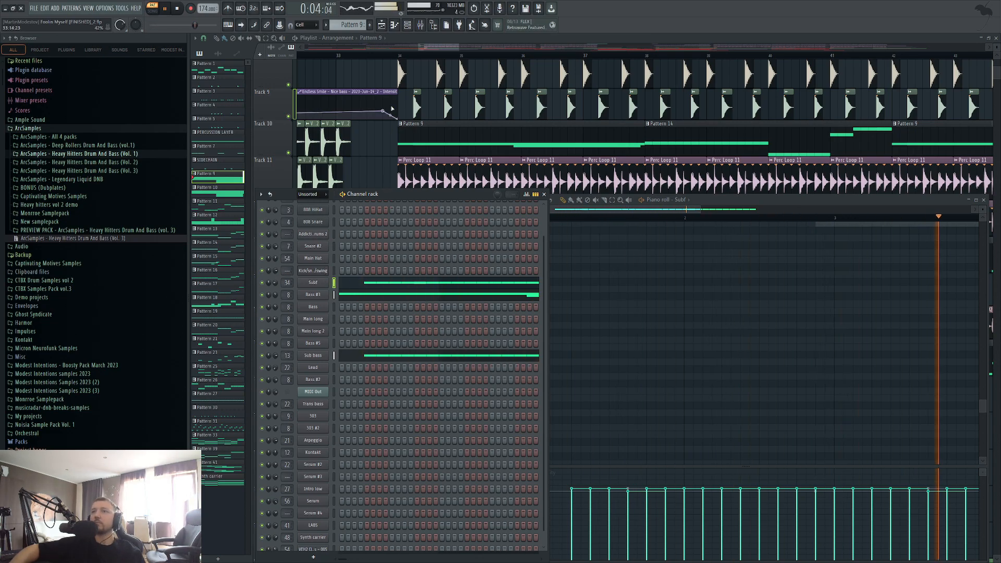
# Stop playback, reopen Pattern 9, and open the Subf channel's Serum instrument with its window clear of the channel list
pyautogui.rightClick(375, 172)
pyautogui.scroll(-3, 371, 165)
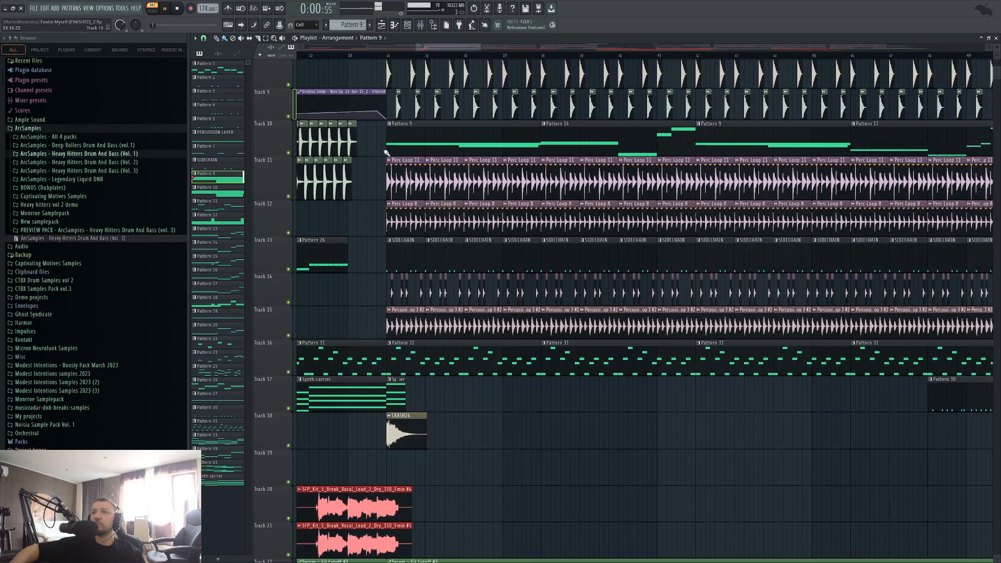
pyautogui.doubleClick(431, 131)
pyautogui.press('space')
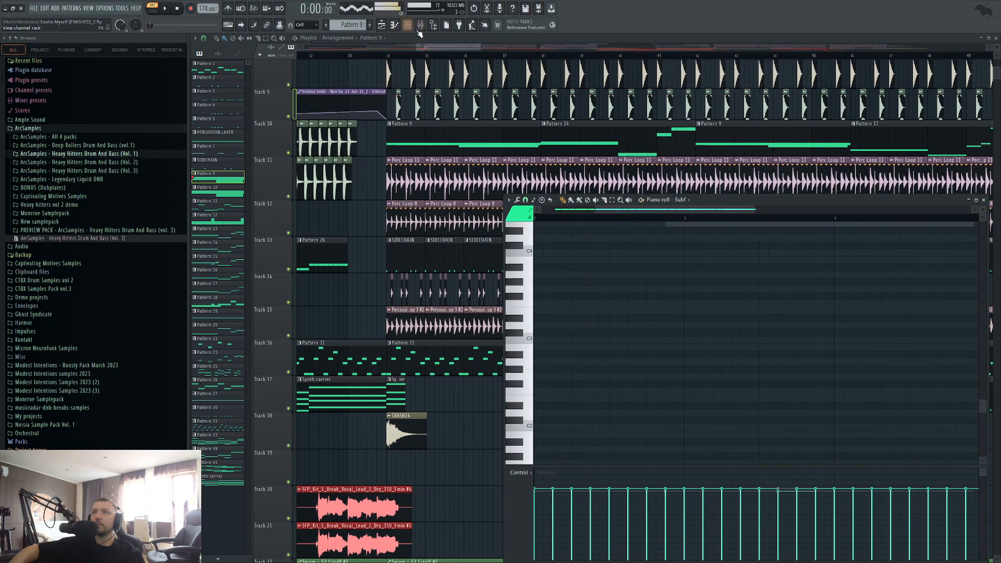
pyautogui.click(415, 29)
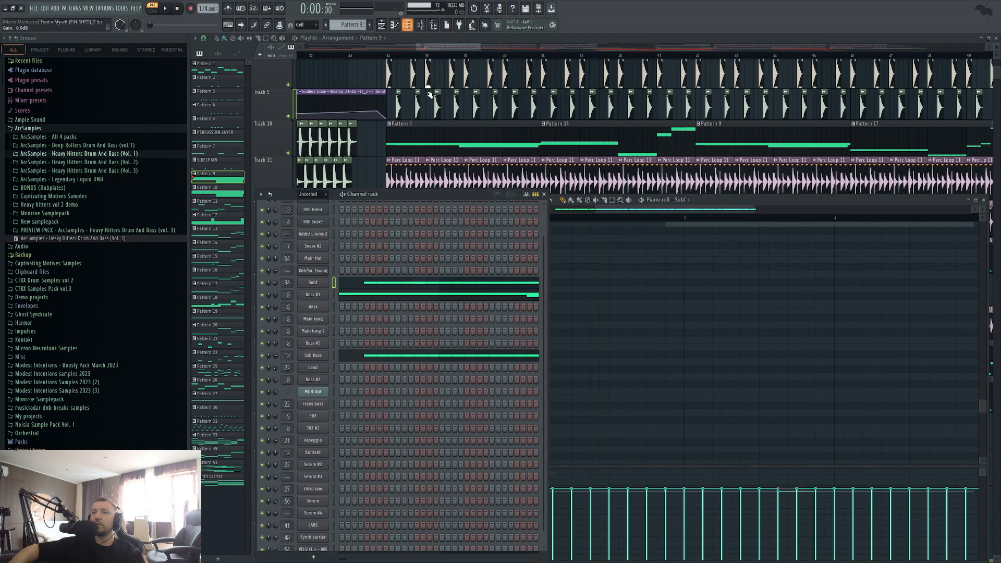
pyautogui.click(304, 285)
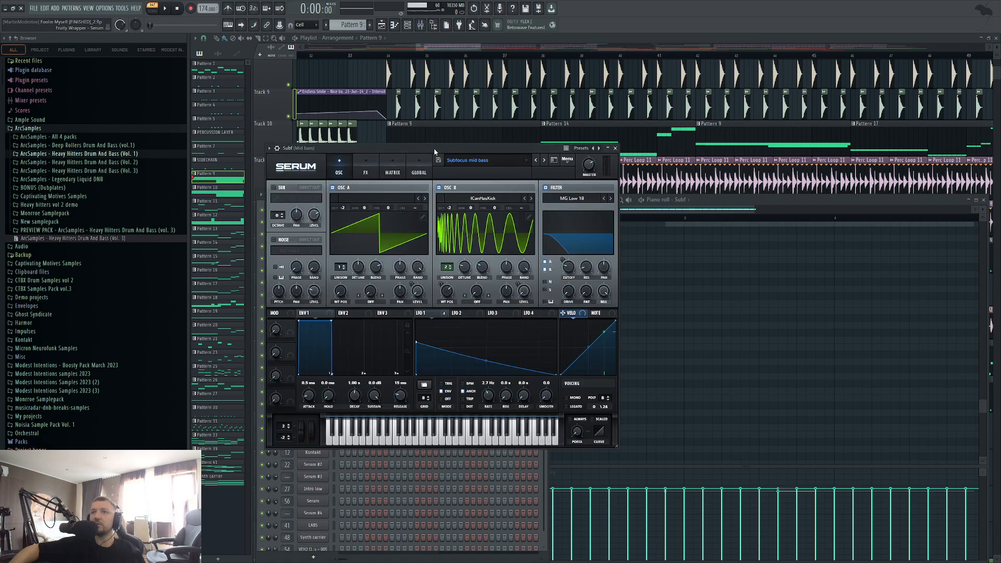
pyautogui.moveTo(417, 149); pyautogui.dragTo(633, 128)
# Audition notes of the Subfocus mid bass preset on Serum's keyboard and look over its effects and oscillator pages
pyautogui.click(635, 415)
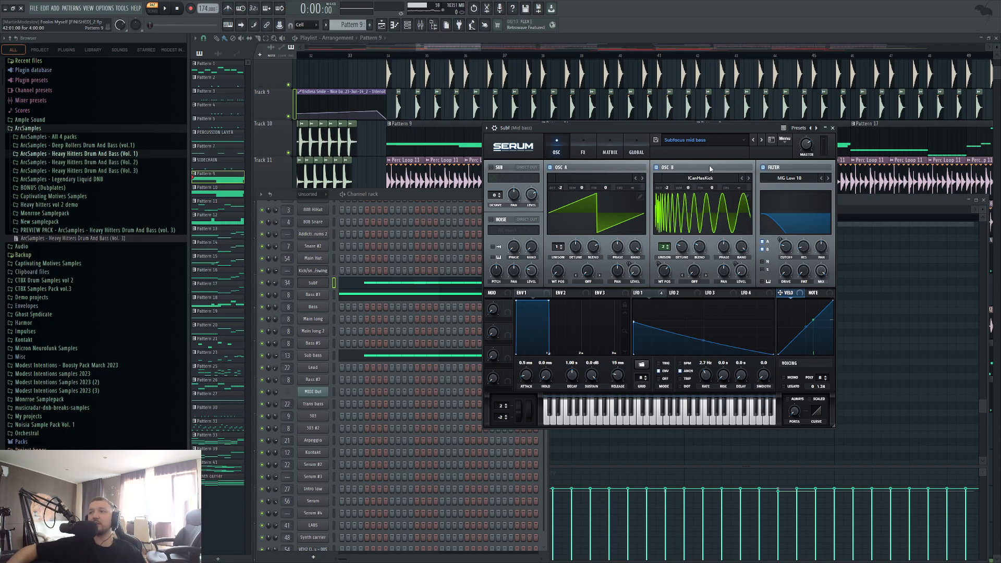
pyautogui.click(685, 417)
pyautogui.click(685, 417)
pyautogui.click(621, 424)
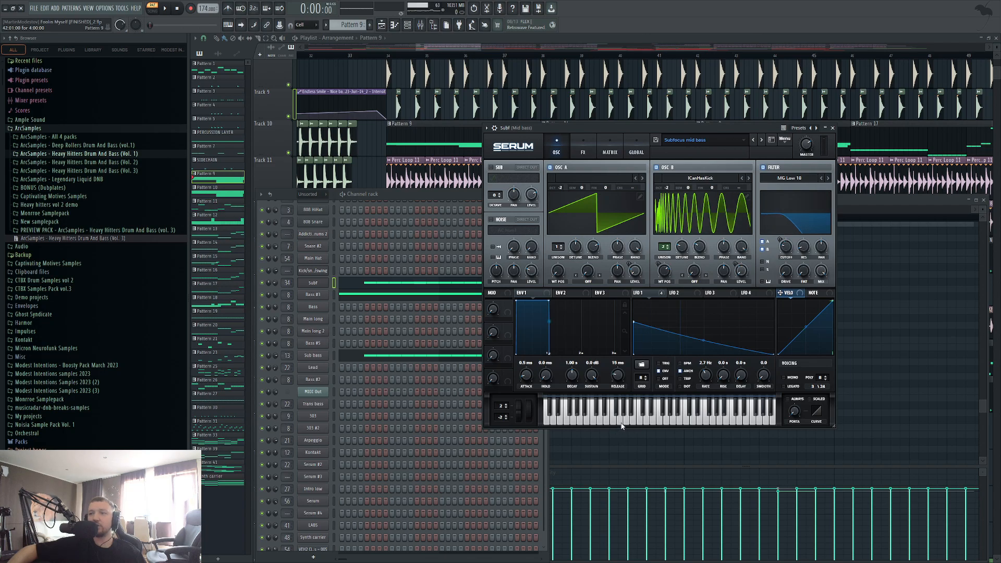
pyautogui.click(621, 424)
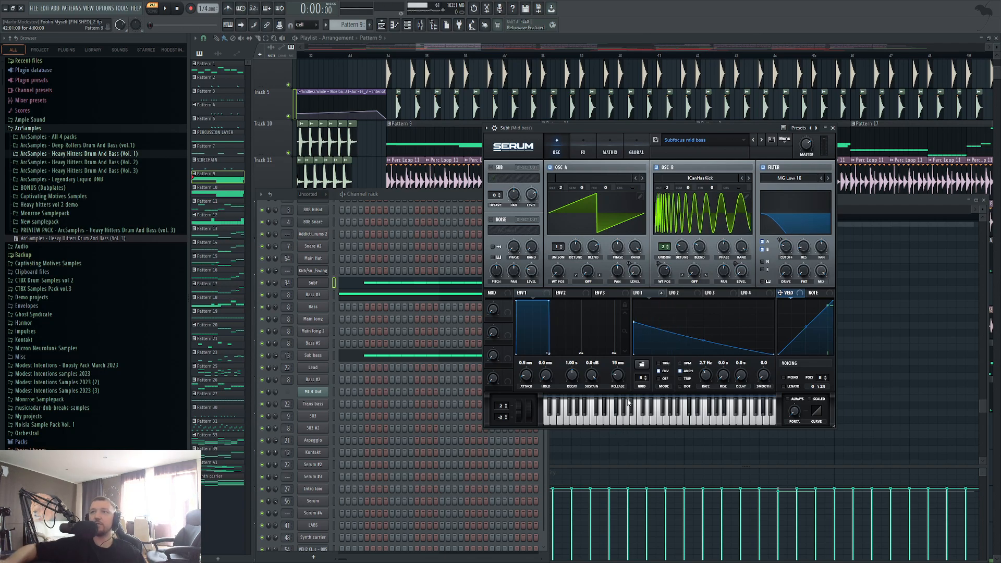
pyautogui.click(582, 151)
pyautogui.click(568, 149)
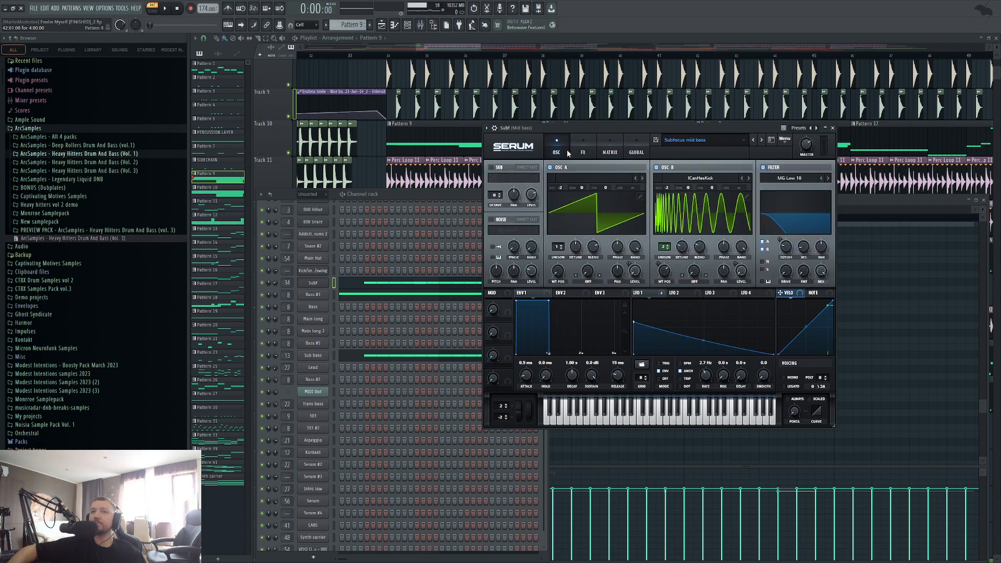
# Open the Thermal effect on the Mid bass mixer track, play Pattern 9 through it, then close the effect
pyautogui.click(420, 24)
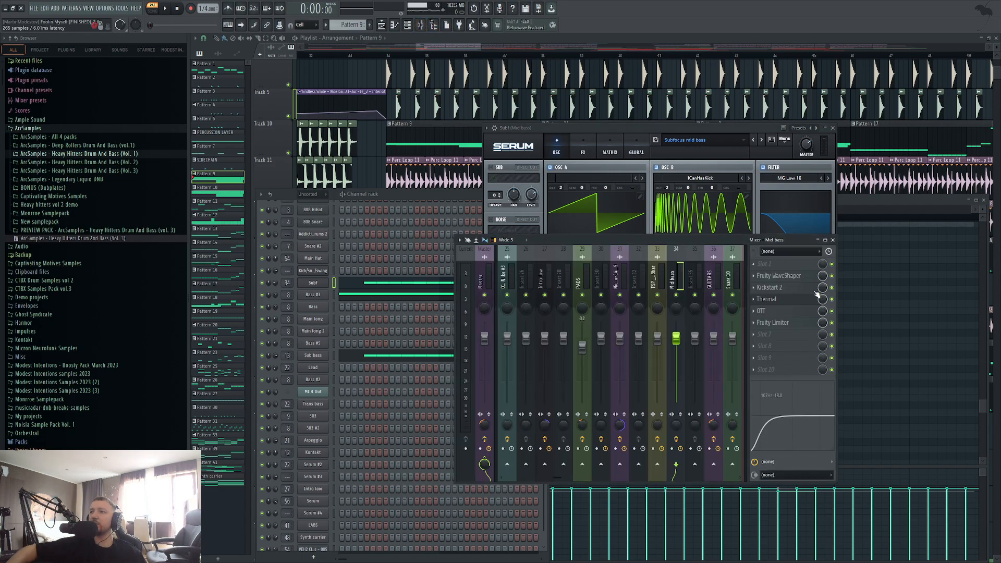
pyautogui.click(792, 301)
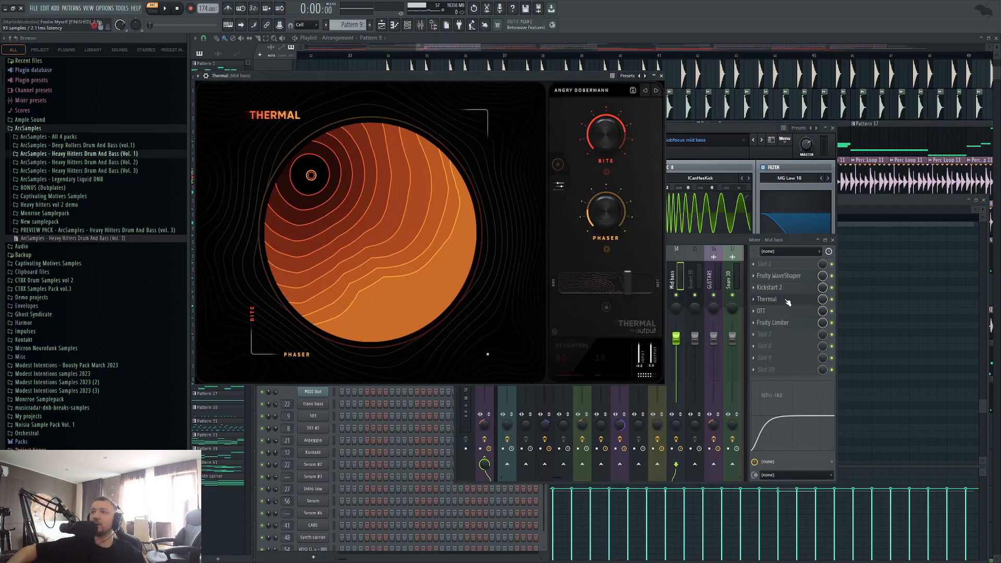
pyautogui.click(700, 251)
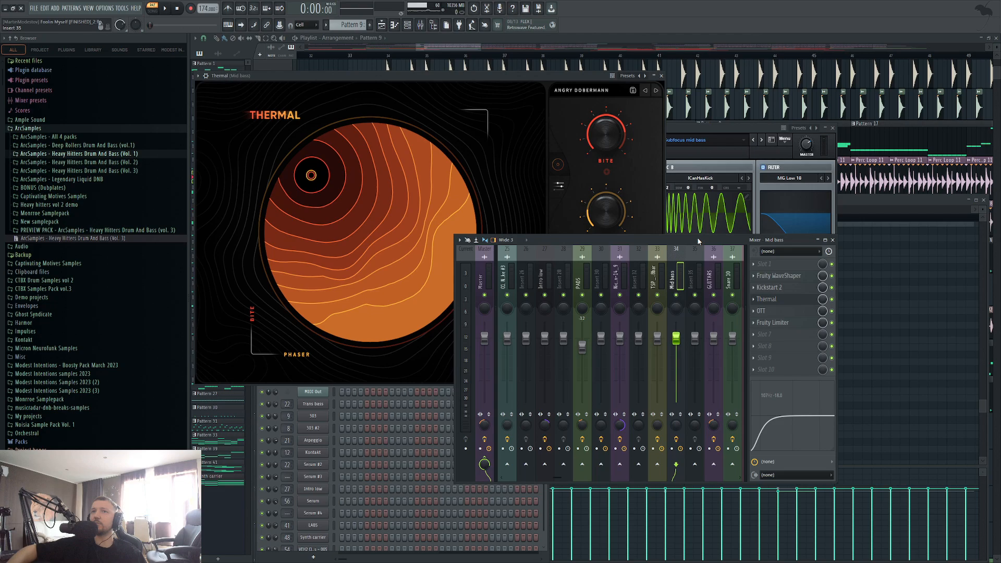
pyautogui.click(168, 9)
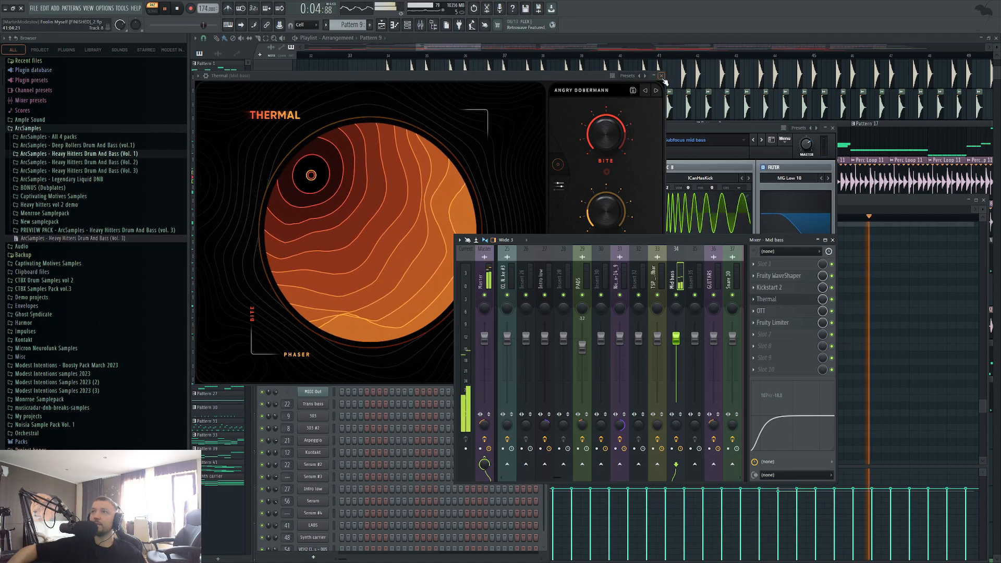
pyautogui.click(662, 76)
pyautogui.press('space')
# Play Pattern 9 with Thermal open, comparing the Mid bass with Thermal and Fruity WaveShaper bypassed and re-enabled
pyautogui.click(404, 195)
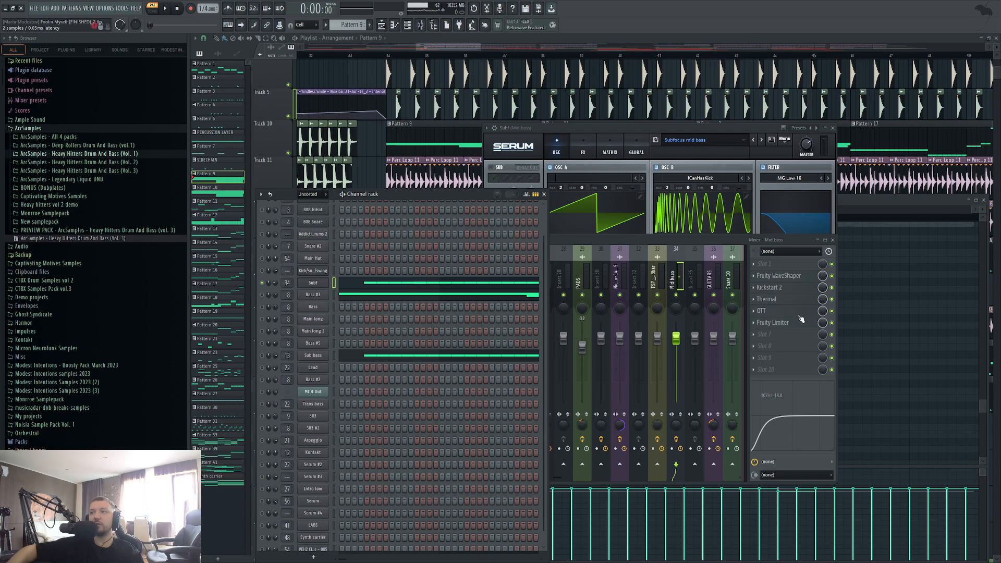
pyautogui.click(784, 302)
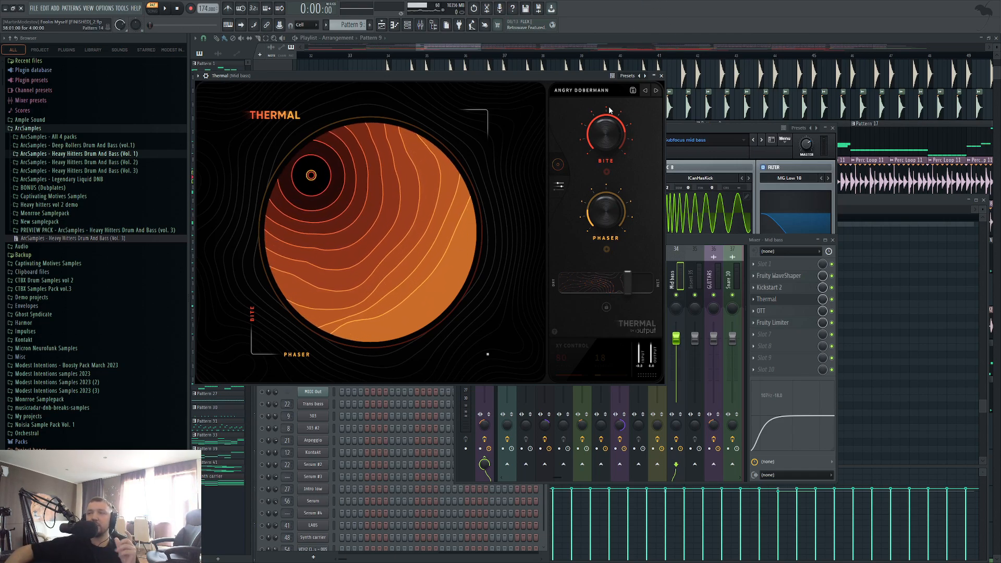
pyautogui.press('space')
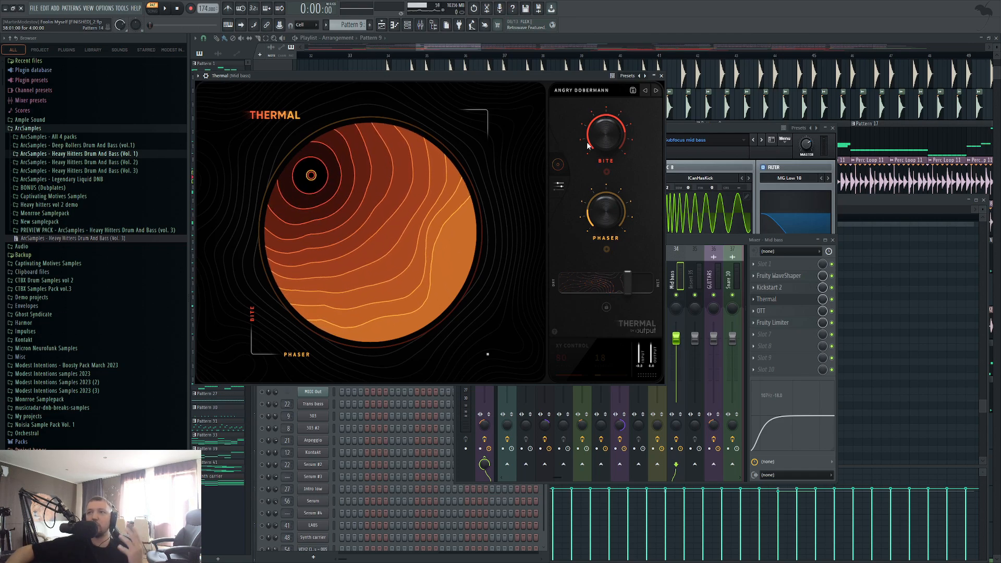
pyautogui.click(832, 300)
pyautogui.click(832, 276)
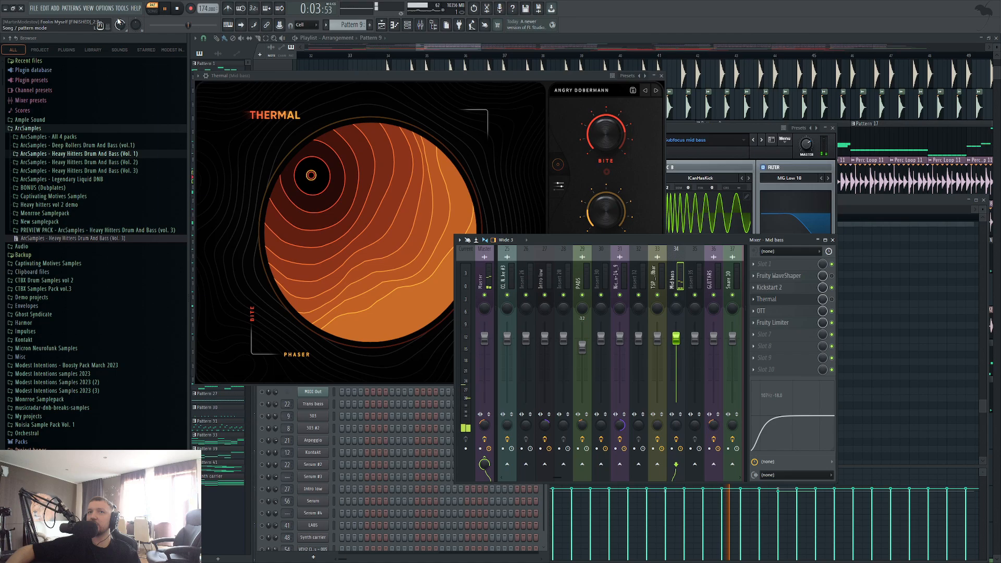
pyautogui.click(832, 300)
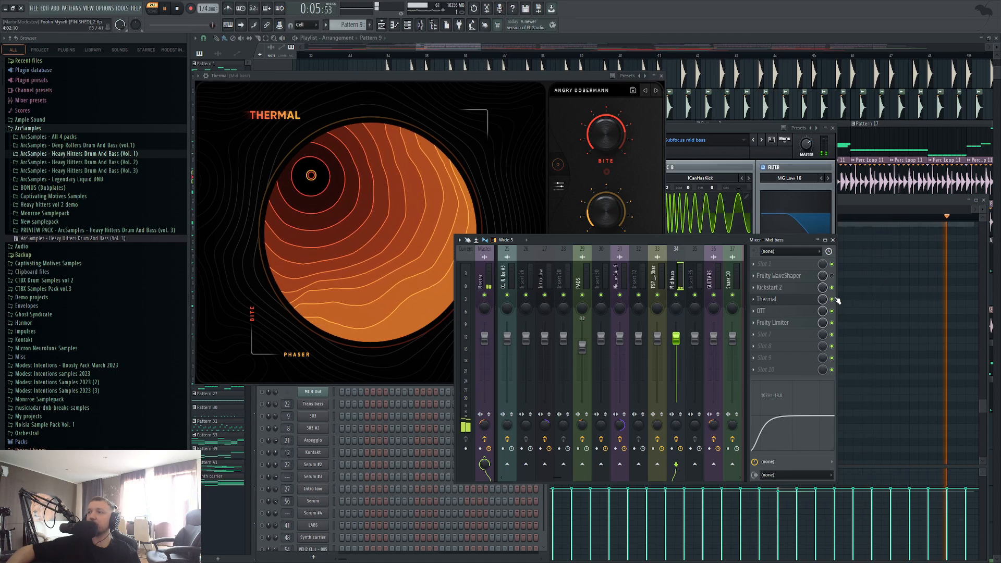
pyautogui.click(832, 276)
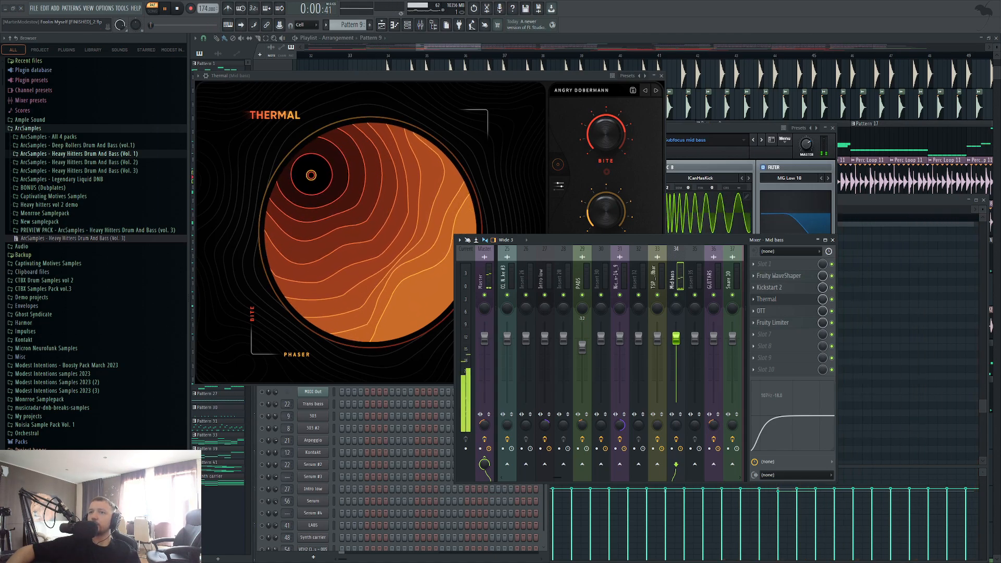
pyautogui.press('space')
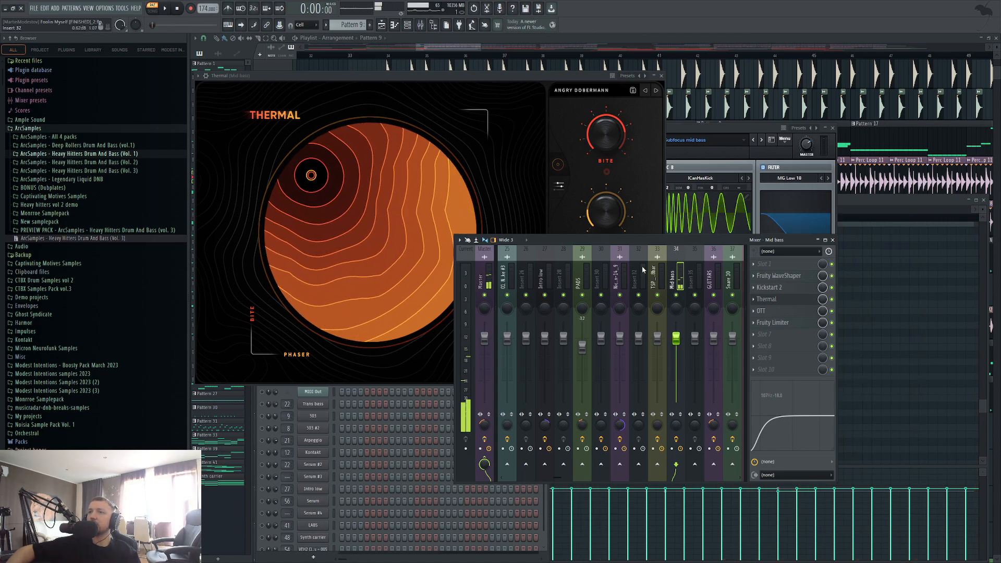
pyautogui.click(661, 75)
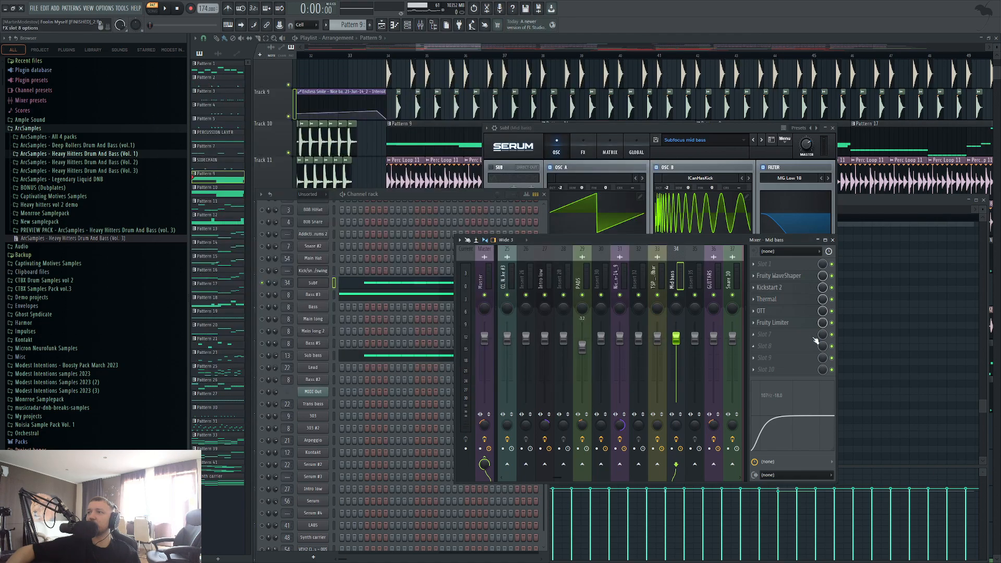
# Open the OTT effect on the Mid bass mixer track and play Pattern 9 through it
pyautogui.click(815, 312)
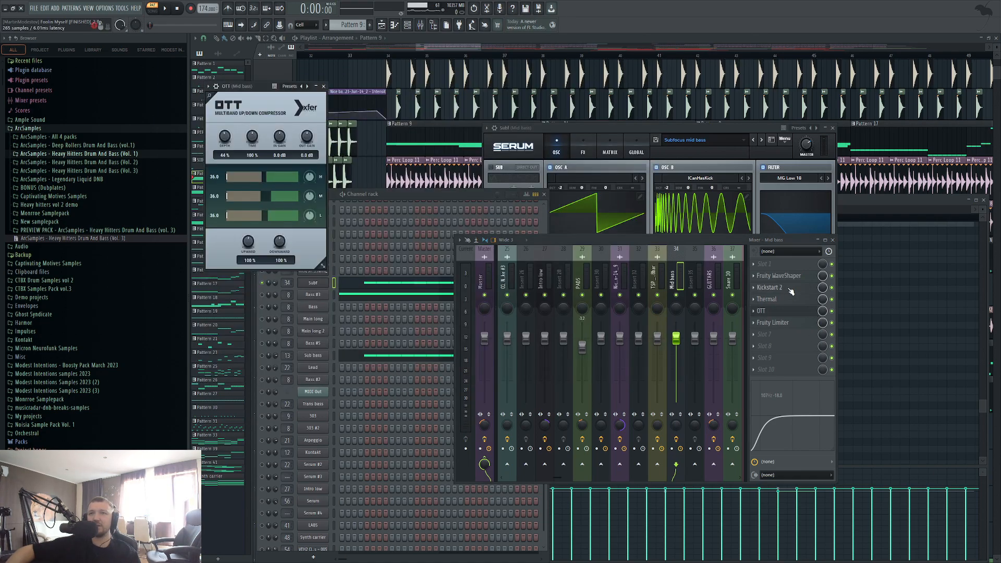
pyautogui.press('space')
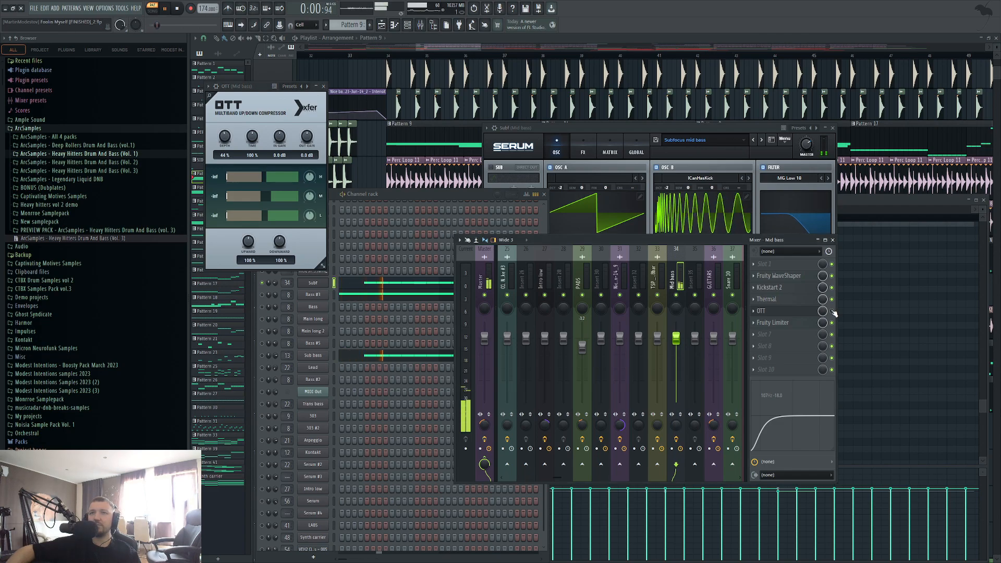
pyautogui.press('space')
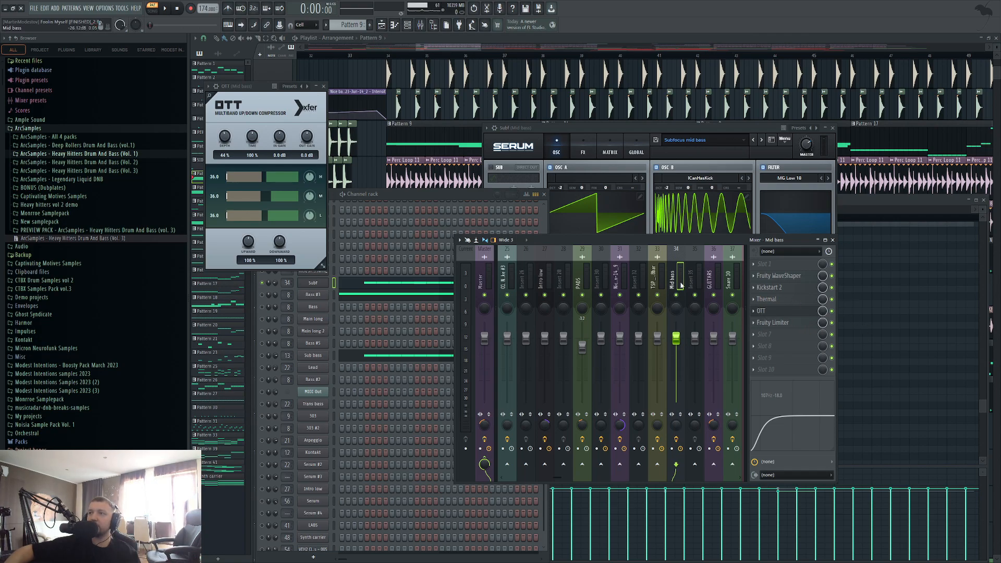
# Look over the EQ settings on the effects page of the Subf channel's Serum, then close the instrument
pyautogui.click(609, 160)
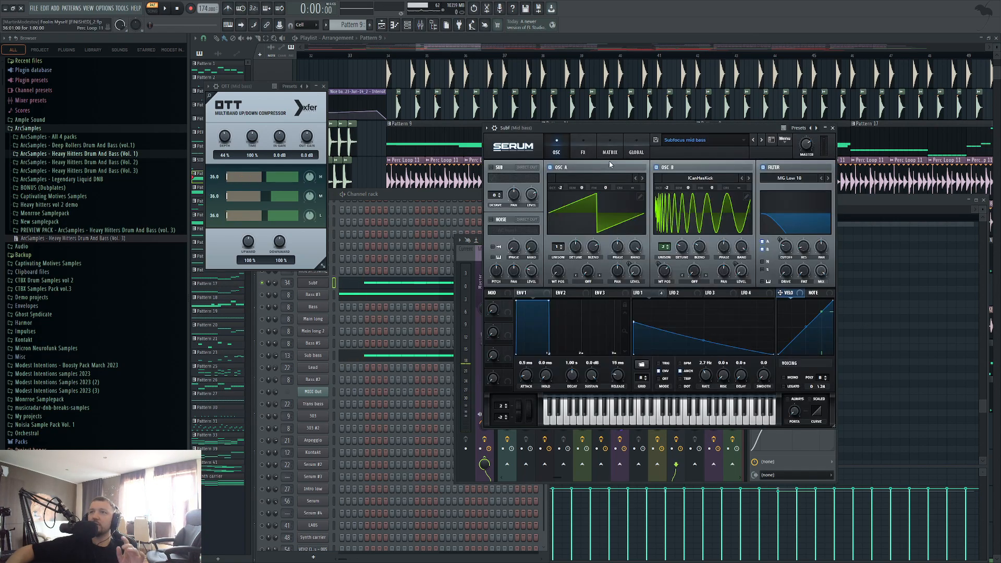
pyautogui.click(583, 150)
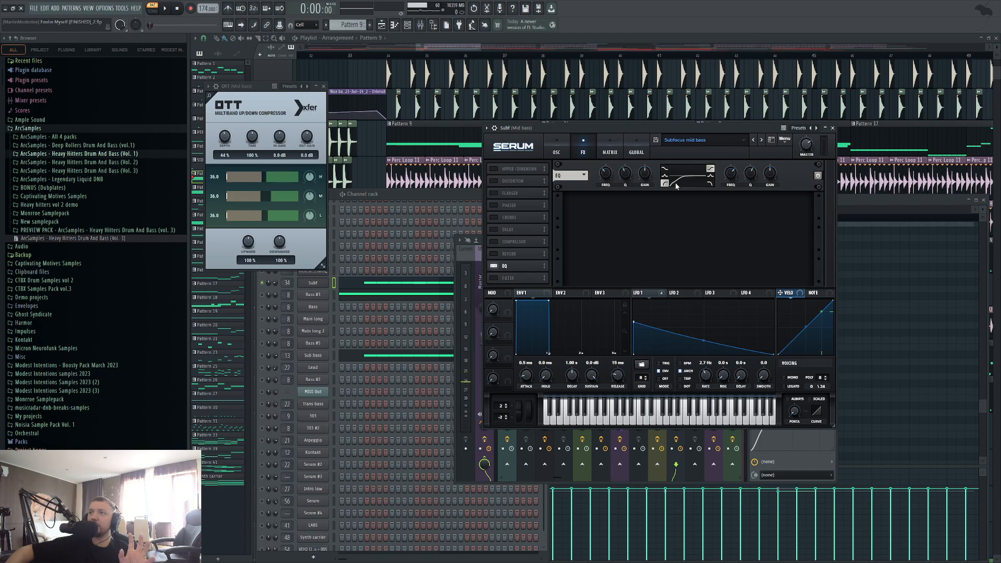
pyautogui.click(833, 128)
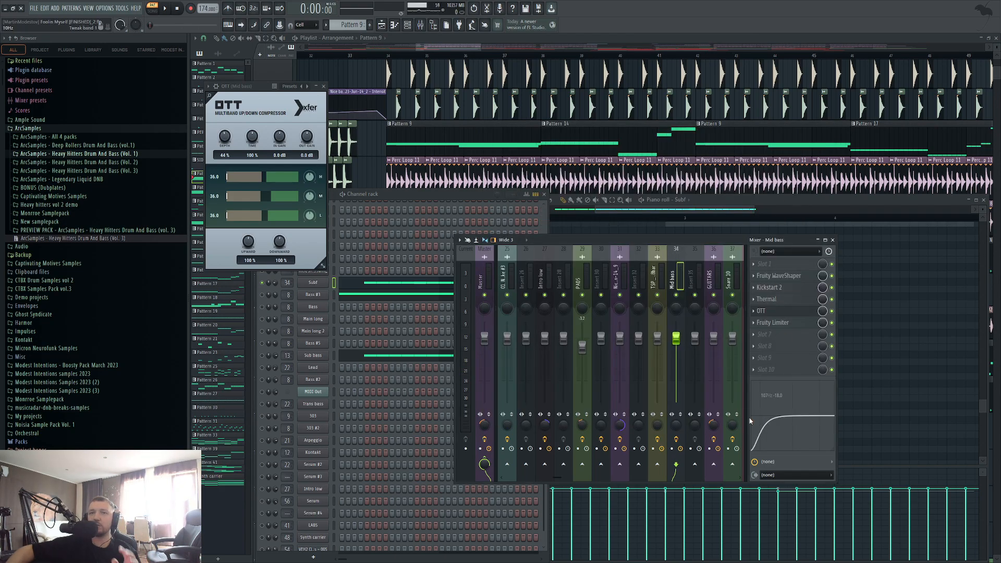
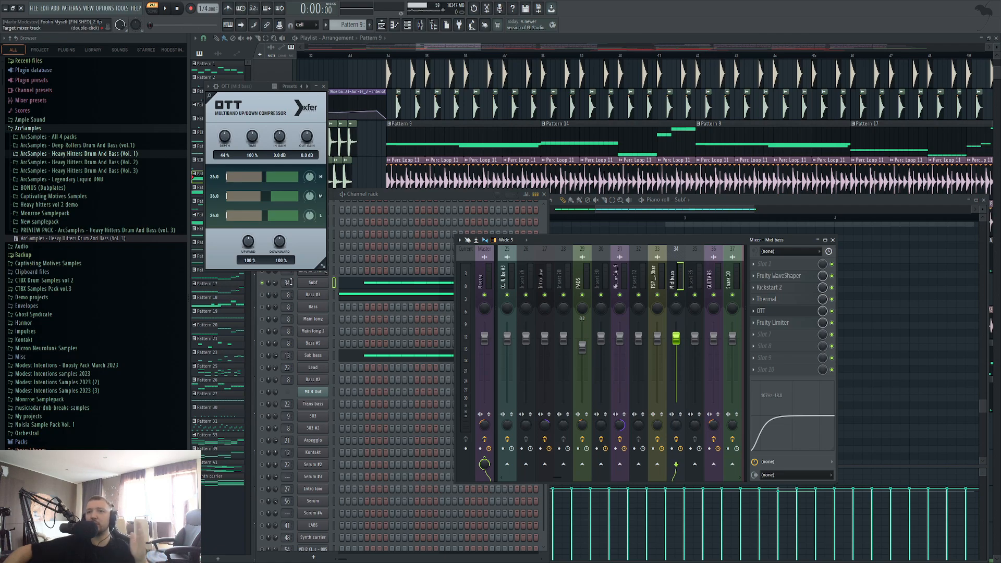
# Play Pattern 9 with the Mid bass mixer track in view, then stop playback
pyautogui.click(265, 298)
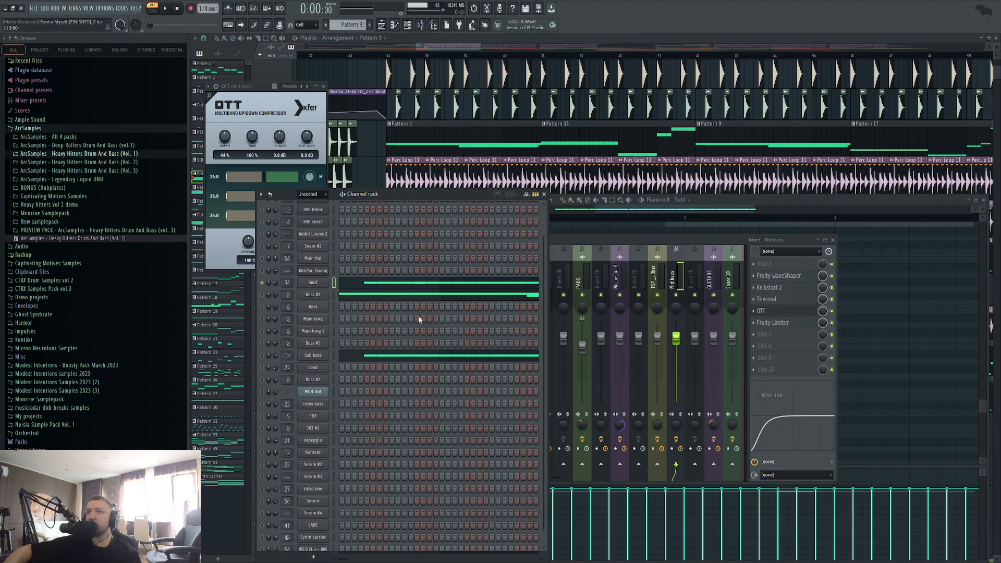
pyautogui.click(621, 240)
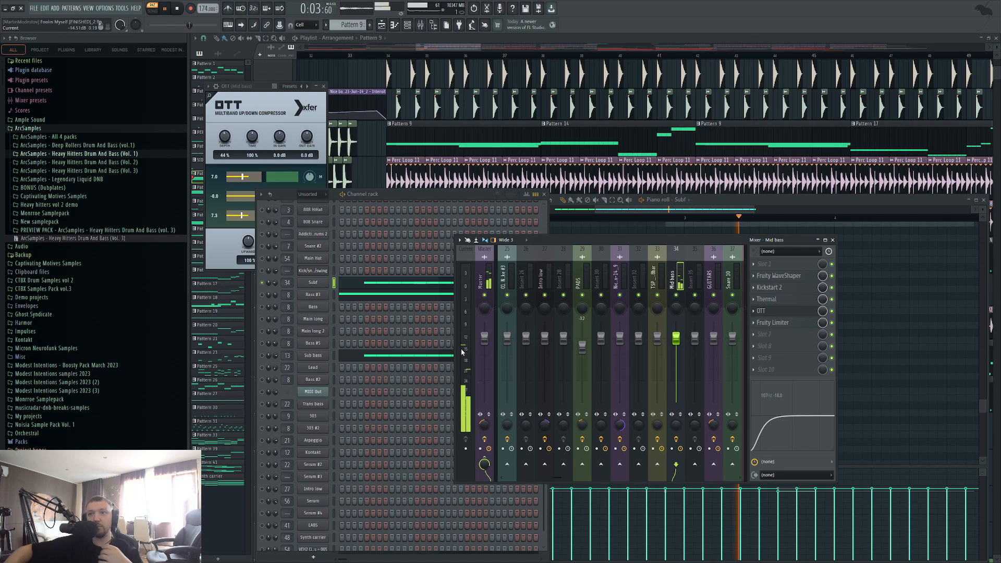
pyautogui.press('space')
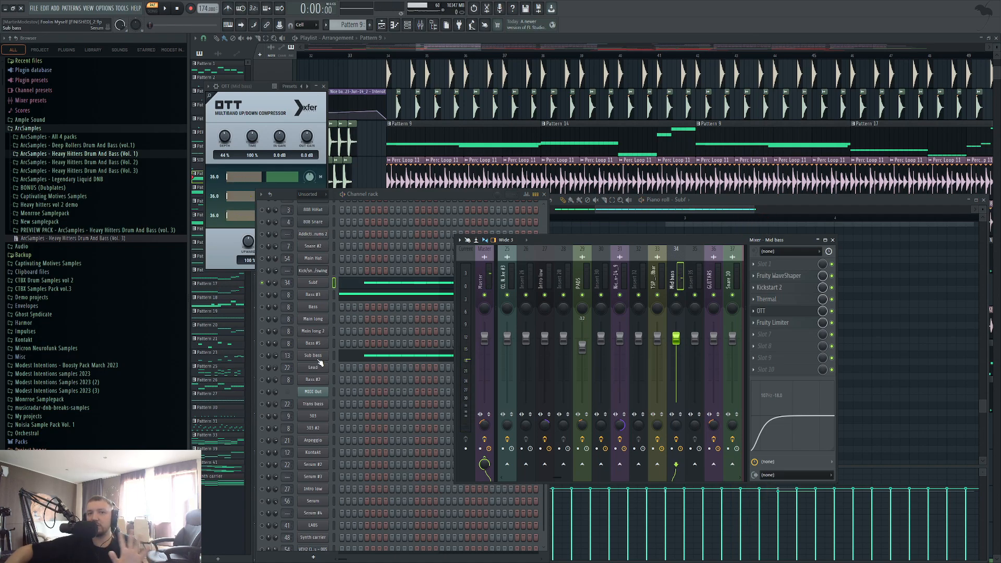
# Solo the Sub bass channel, open its Serum and inspect oscillator A's wavetable editor while Pattern 9 plays
pyautogui.click(266, 354)
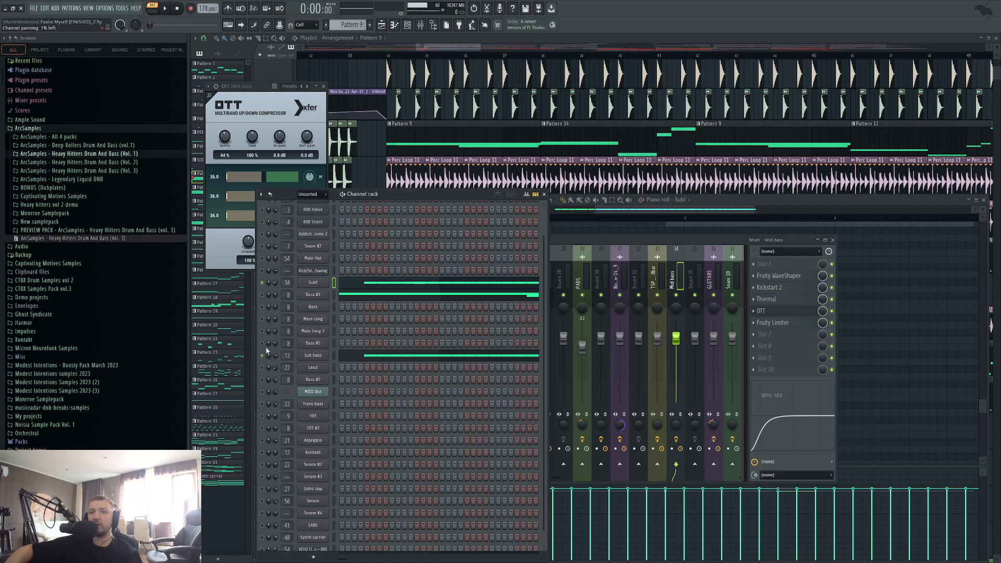
pyautogui.click(313, 355)
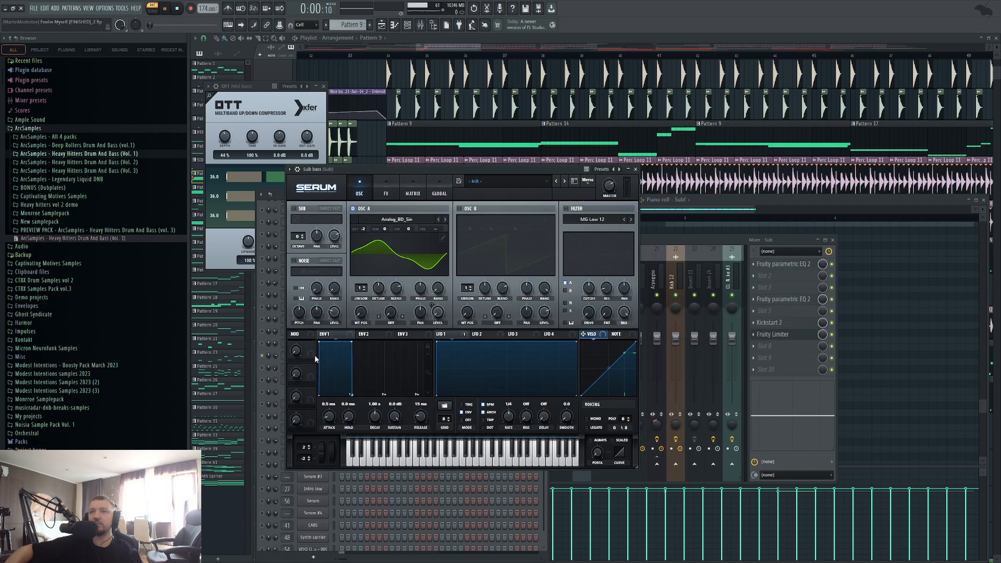
pyautogui.press('space')
pyautogui.click(442, 240)
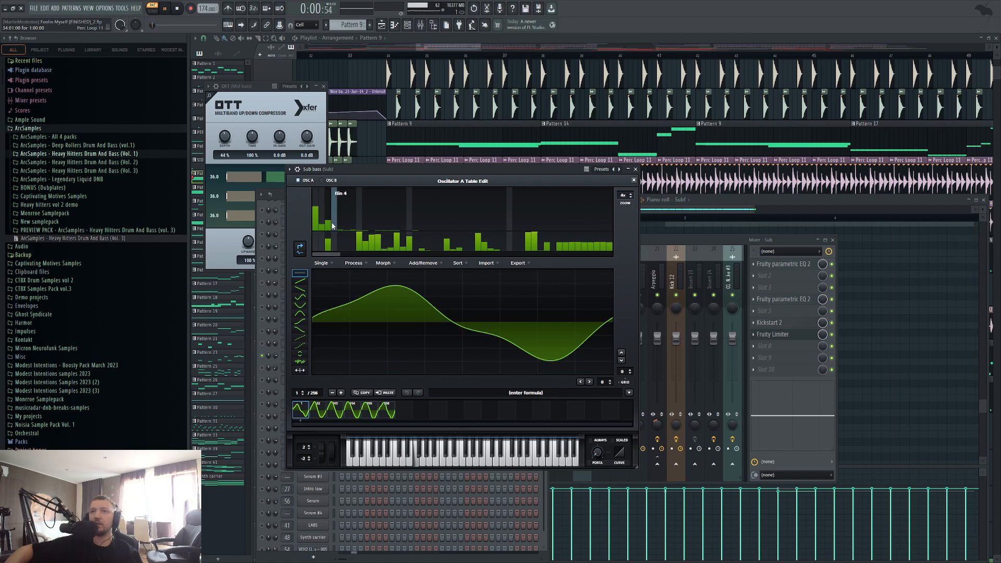
pyautogui.click(633, 180)
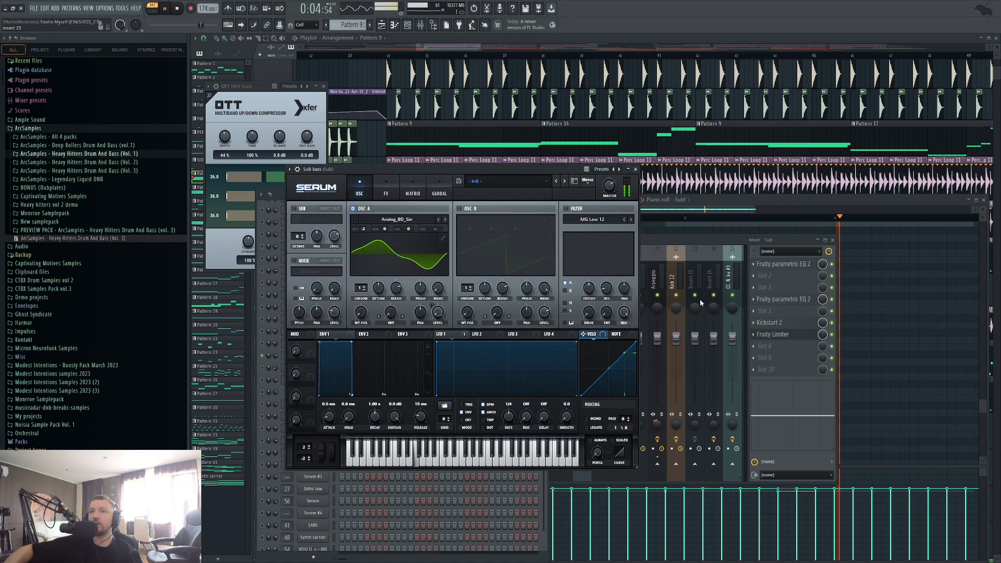
# Open both Fruity parametric EQ 2 effects on the Sub mixer track and nudge the second one's band 3 peak while the pattern plays
pyautogui.click(778, 241)
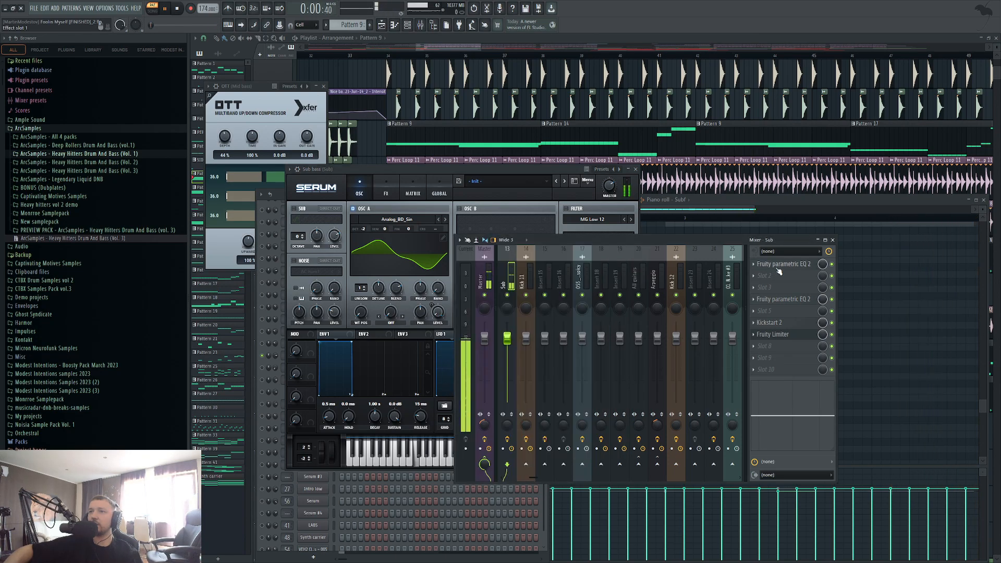
pyautogui.click(777, 266)
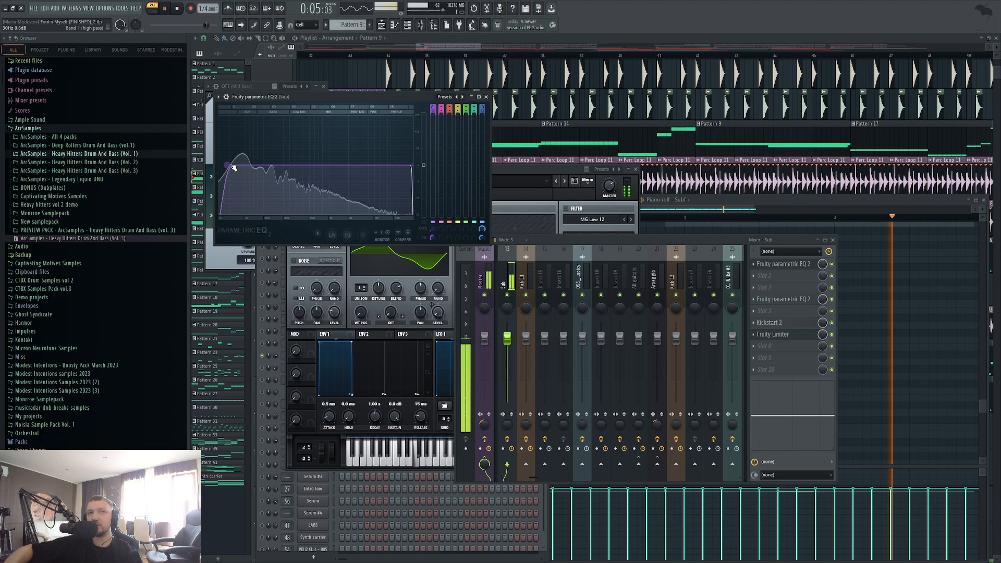
pyautogui.click(783, 299)
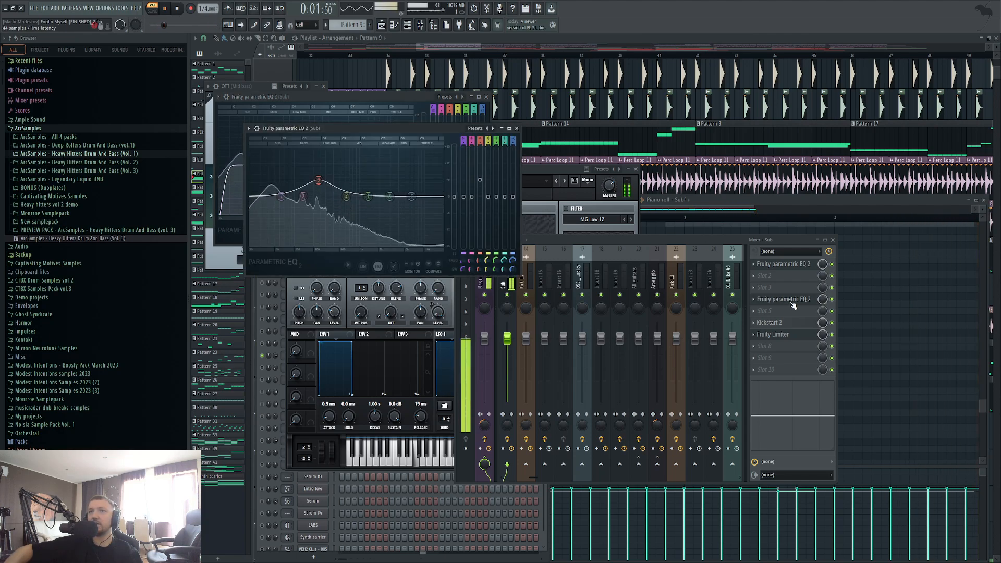
pyautogui.moveTo(319, 181)
pyautogui.mouseDown()
pyautogui.moveTo(317, 194)
pyautogui.moveTo(321, 181)
pyautogui.mouseUp()
pyautogui.press('space')
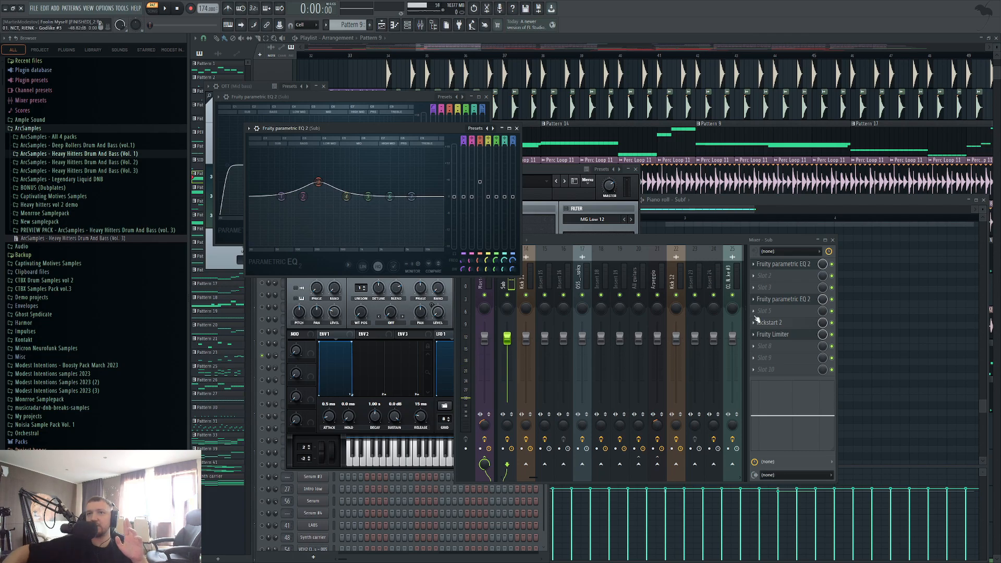
# Move band 2 of the second Sub EQ and reset it, then raise the band 3 boost slightly and play Pattern 9 to hear it
pyautogui.moveTo(303, 196); pyautogui.dragTo(295, 168)
pyautogui.keyDown('alt'); pyautogui.click(294, 167); pyautogui.keyUp('alt')
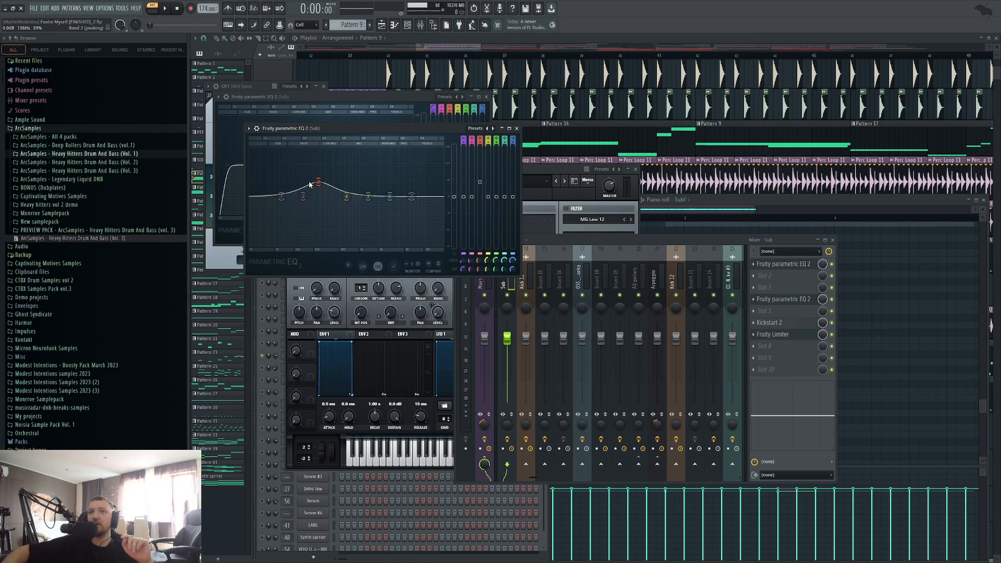
pyautogui.click(771, 308)
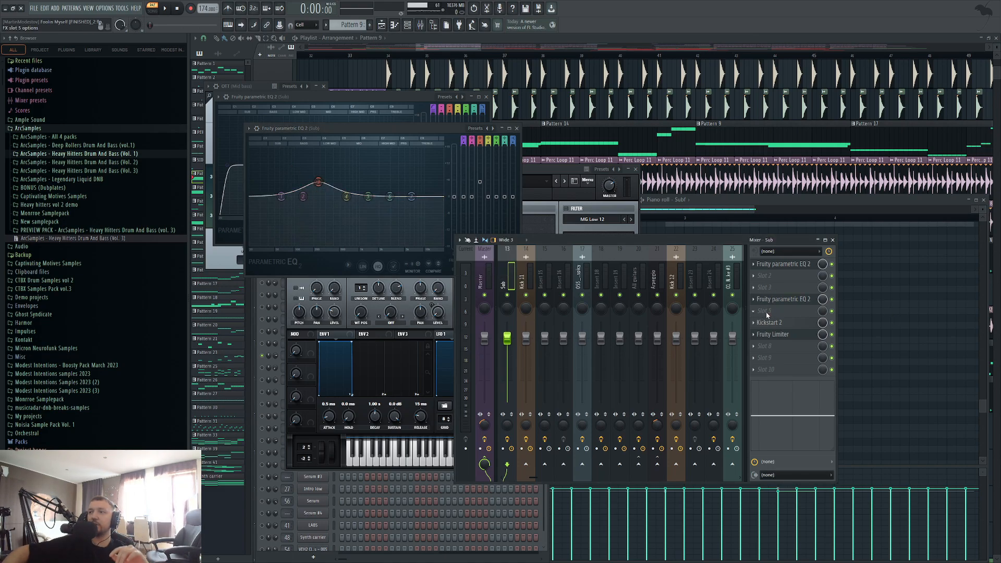
pyautogui.moveTo(318, 182)
pyautogui.mouseDown()
pyautogui.moveTo(292, 175)
pyautogui.moveTo(318, 179)
pyautogui.mouseUp()
pyautogui.press('space')
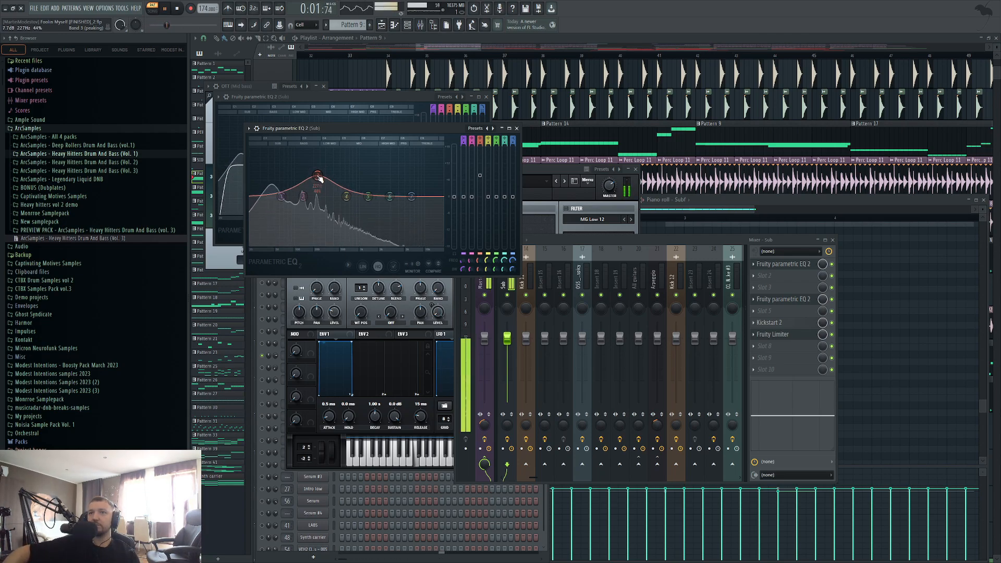
pyautogui.press('space')
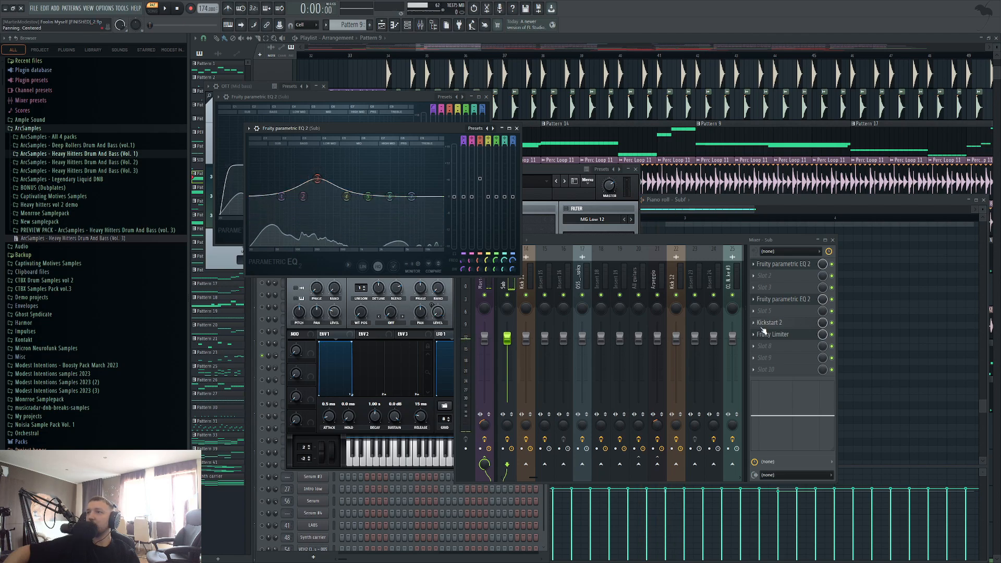
# Close both parametric EQ windows and open the Kickstart 2 effect on the Sub mixer track
pyautogui.click(765, 324)
pyautogui.click(778, 324)
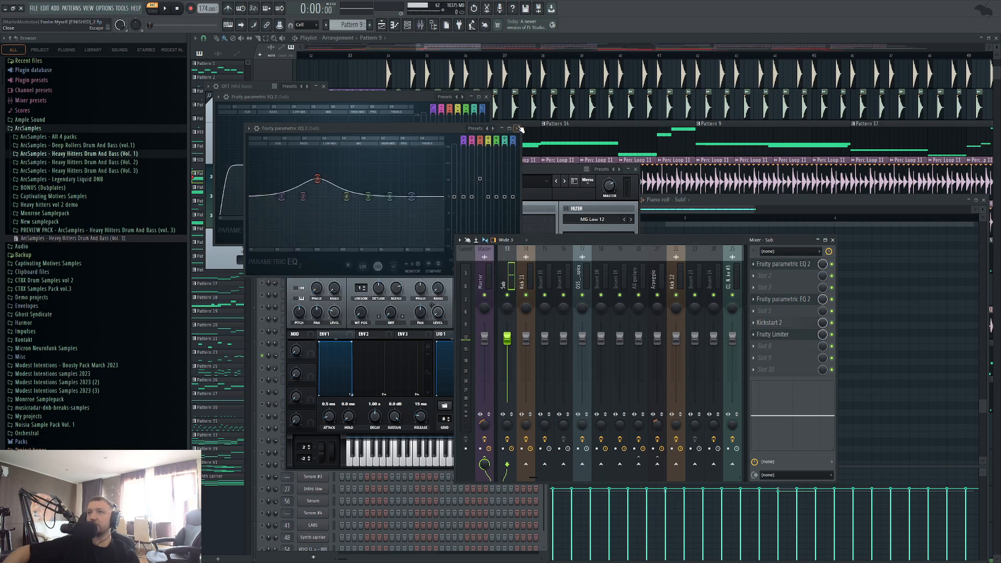
pyautogui.click(517, 129)
pyautogui.click(486, 97)
pyautogui.click(775, 325)
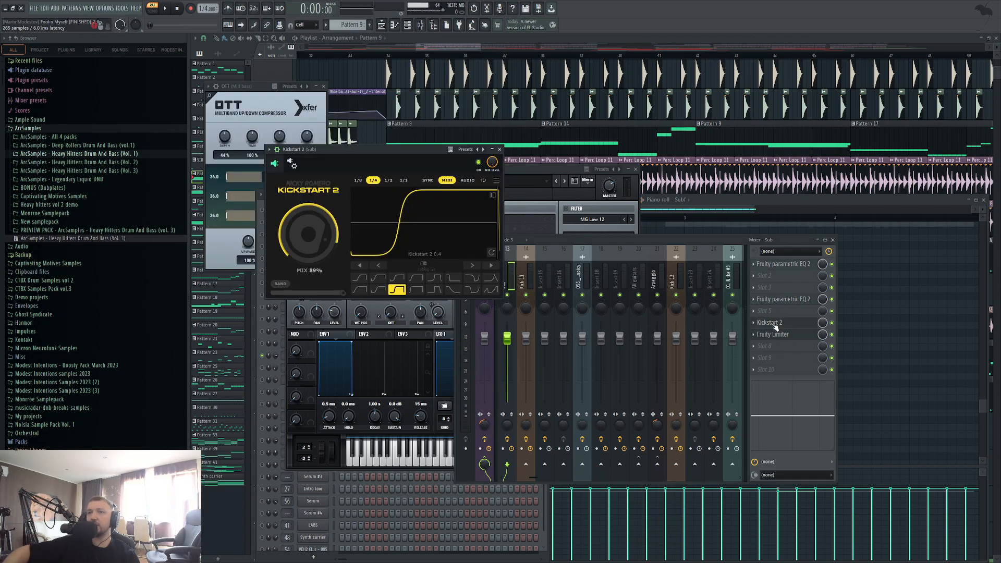
# Close Kickstart 2, open Fruity Limiter on the Sub mixer track, and play Pattern 9 through it
pyautogui.click(776, 327)
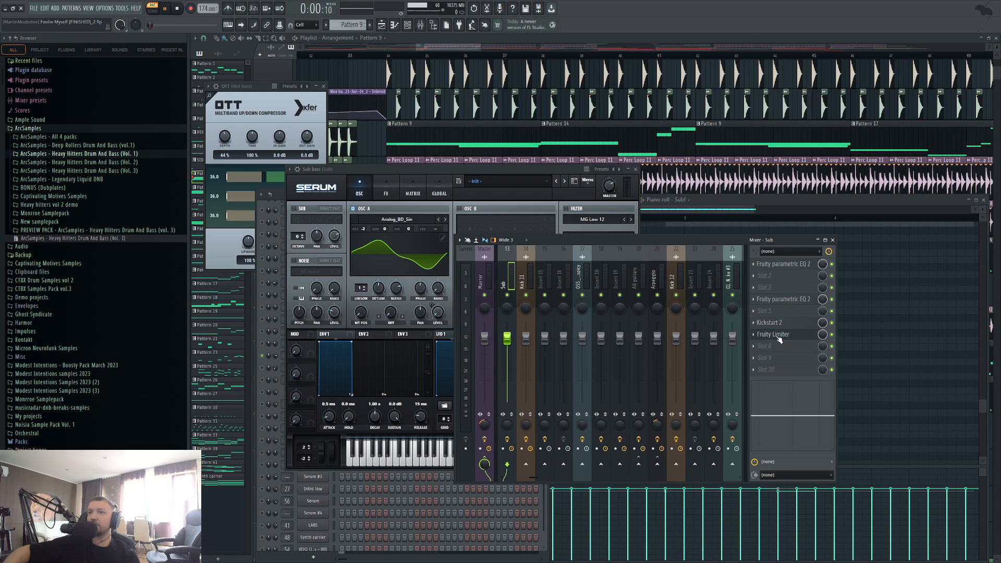
pyautogui.press('space')
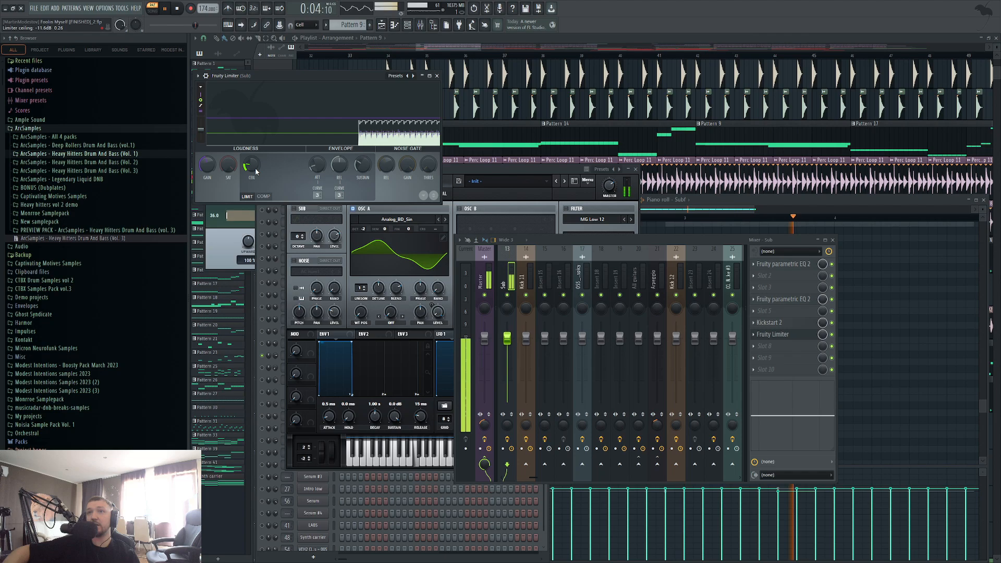
pyautogui.click(176, 10)
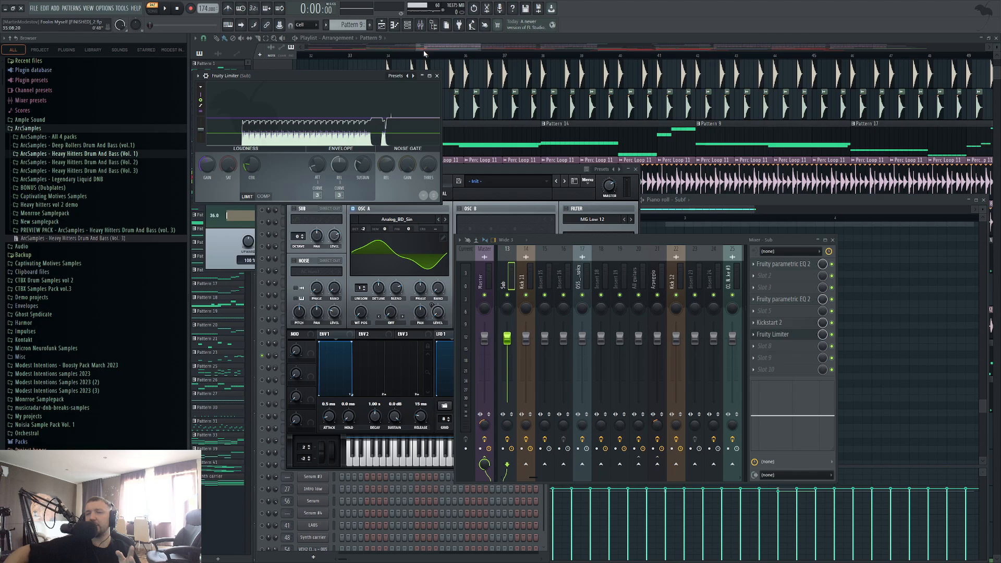
# Bring the playlist forward and look over the first drop's tracks, from the drums to the bass pattern clips and lower layers
pyautogui.click(437, 40)
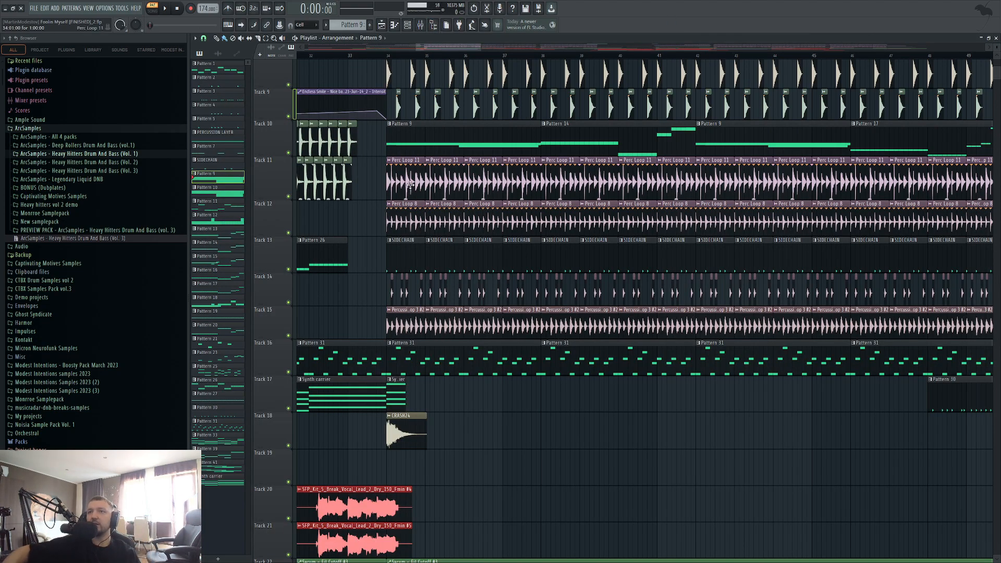
pyautogui.scroll(-3, 380, 196)
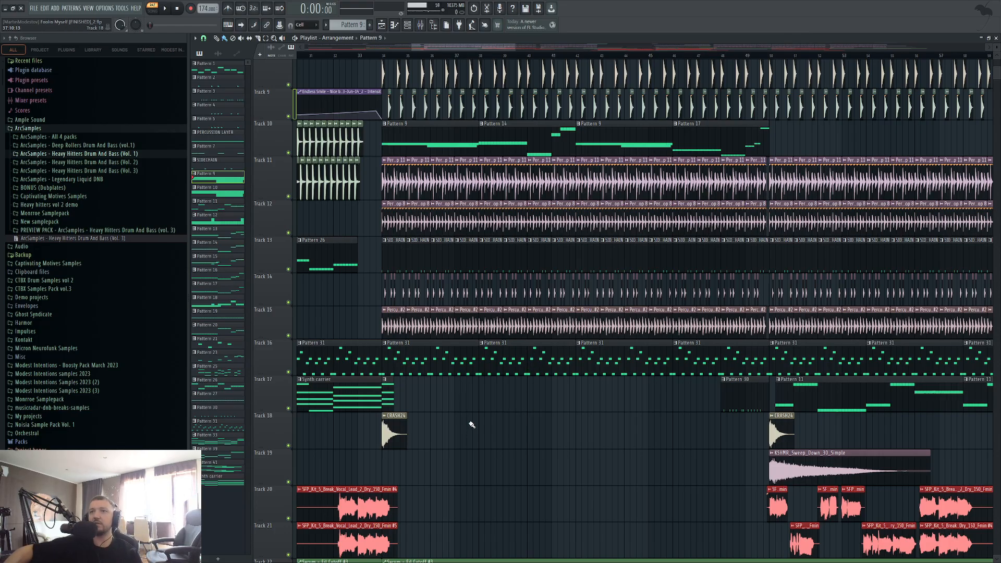
pyautogui.keyDown('ctrl'); pyautogui.scroll(2, 438, 402); pyautogui.keyUp('ctrl')
pyautogui.scroll(5, 396, 365)
pyautogui.keyDown('ctrl'); pyautogui.scroll(-2, 513, 336); pyautogui.keyUp('ctrl')
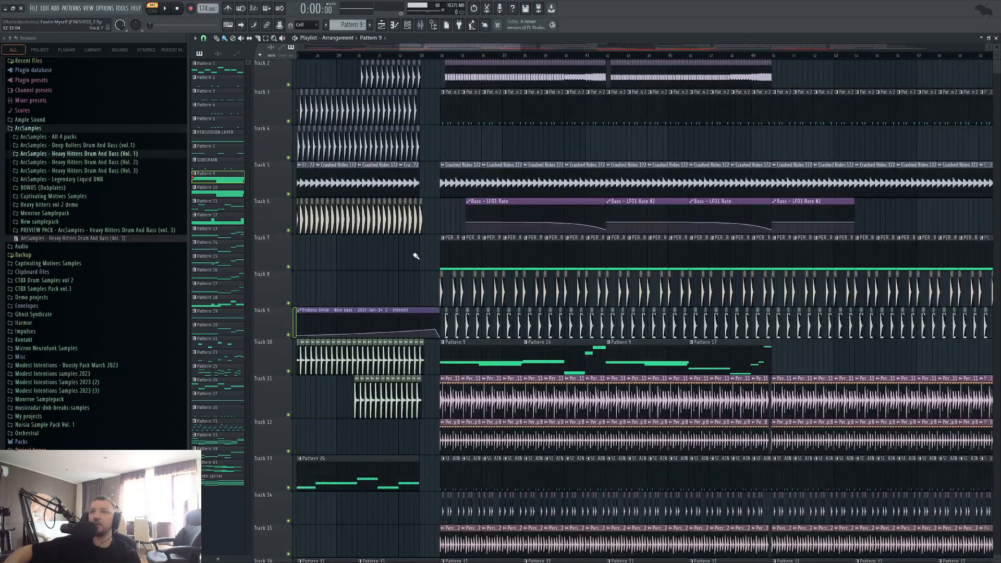
pyautogui.scroll(-6, 521, 224)
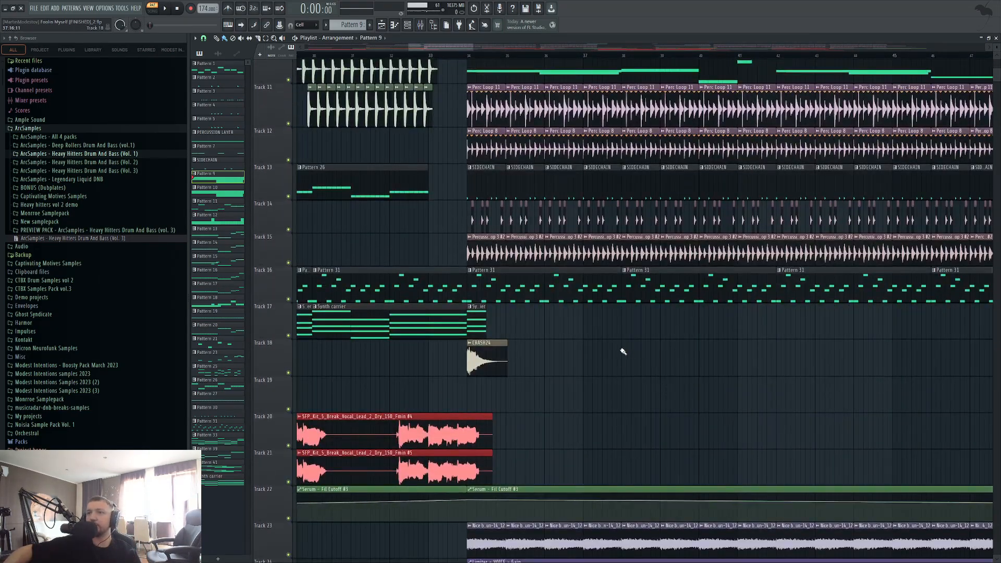
pyautogui.keyDown('ctrl'); pyautogui.scroll(-3, 675, 352); pyautogui.keyUp('ctrl')
pyautogui.scroll(6, 646, 342)
pyautogui.keyDown('ctrl'); pyautogui.scroll(2, 618, 332); pyautogui.keyUp('ctrl')
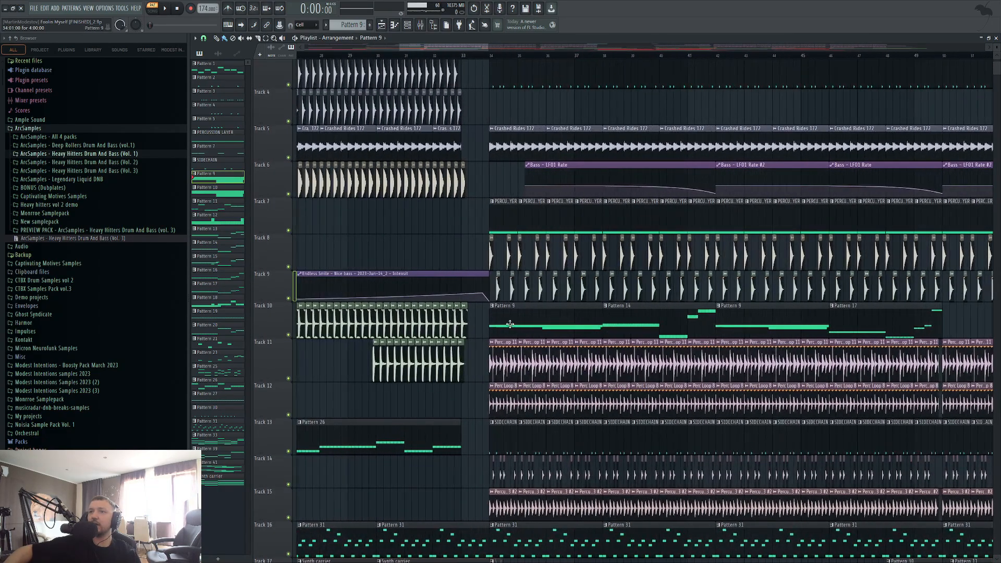
# Reopen the channel rack, open the Bass #3 channel's Serum, and audition a note with the typing keyboard enabled
pyautogui.doubleClick(617, 331)
pyautogui.click(409, 26)
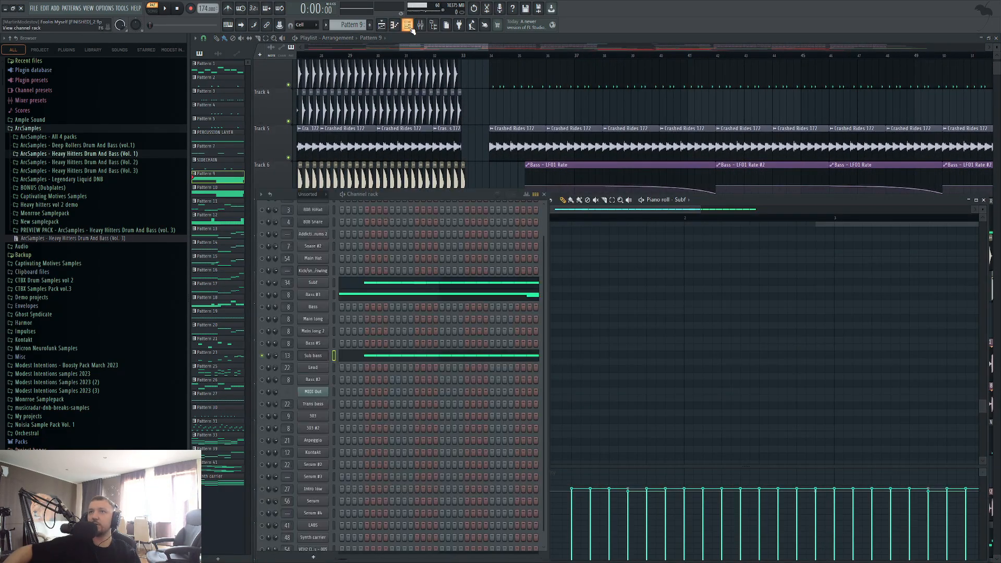
pyautogui.click(321, 295)
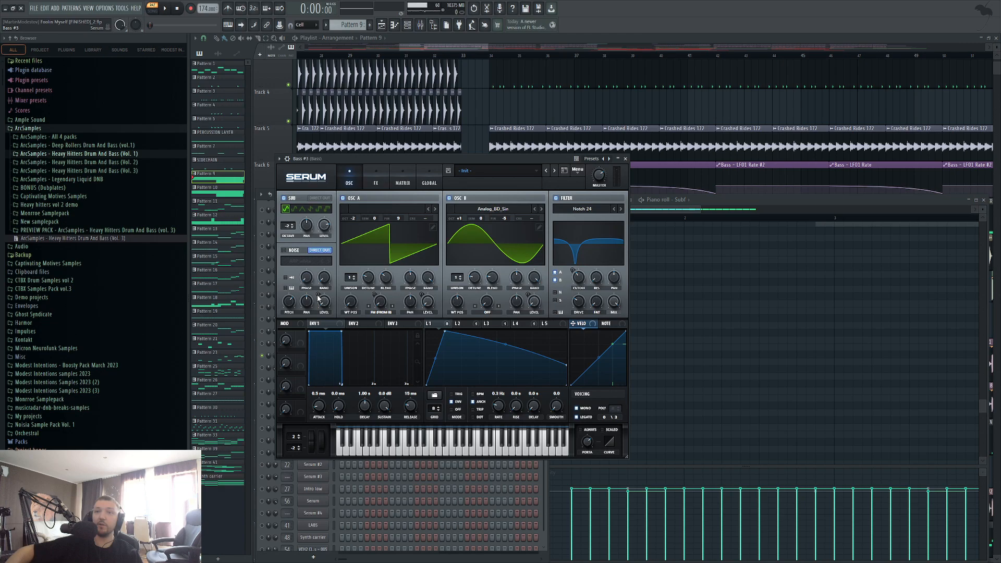
pyautogui.click(228, 26)
pyautogui.press('c')
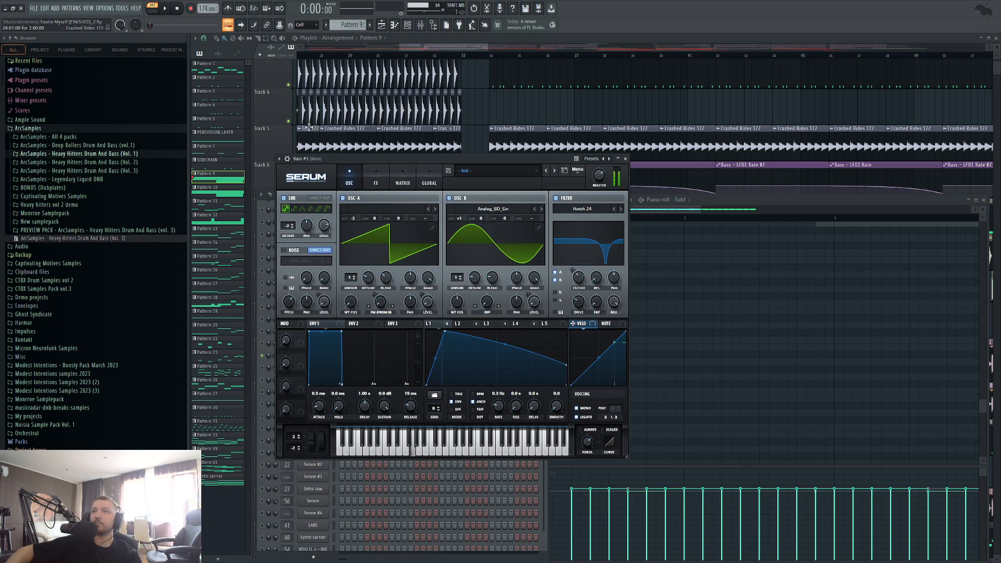
# Open the mixer, look through its tracks, select the Bass track and switch off its effects
pyautogui.click(421, 27)
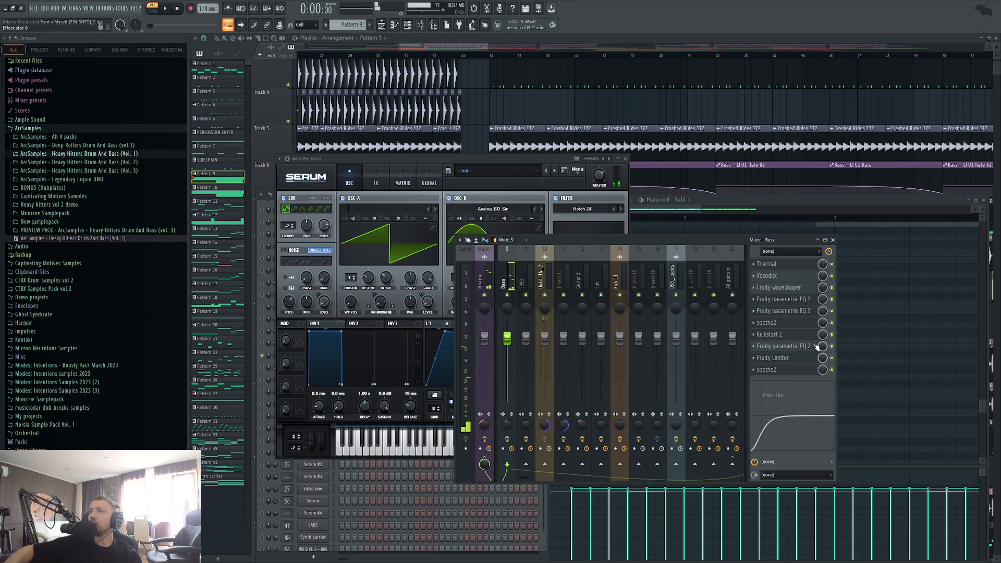
pyautogui.scroll(-5, 539, 277)
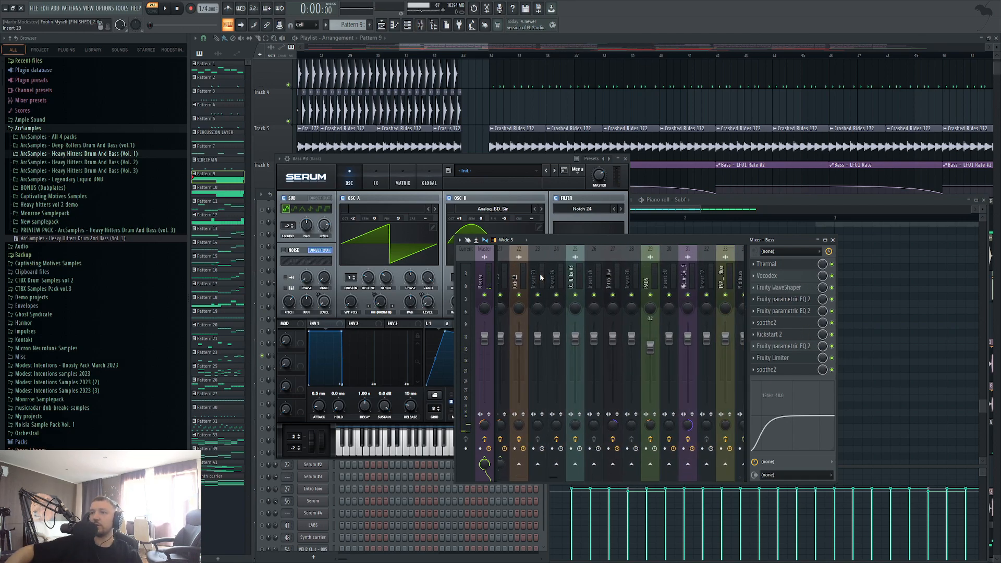
pyautogui.click(588, 282)
pyautogui.scroll(4, 588, 281)
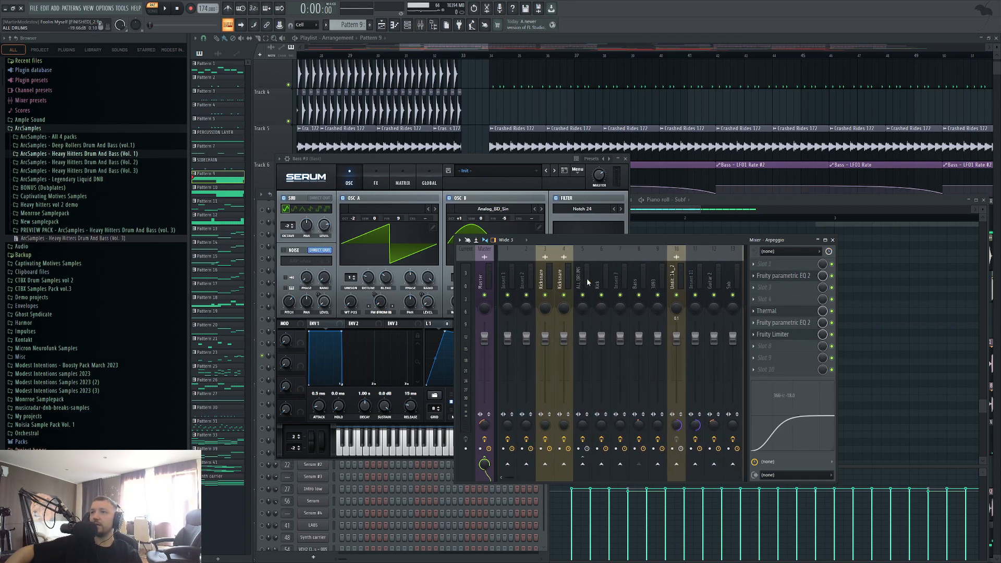
pyautogui.scroll(6, 586, 278)
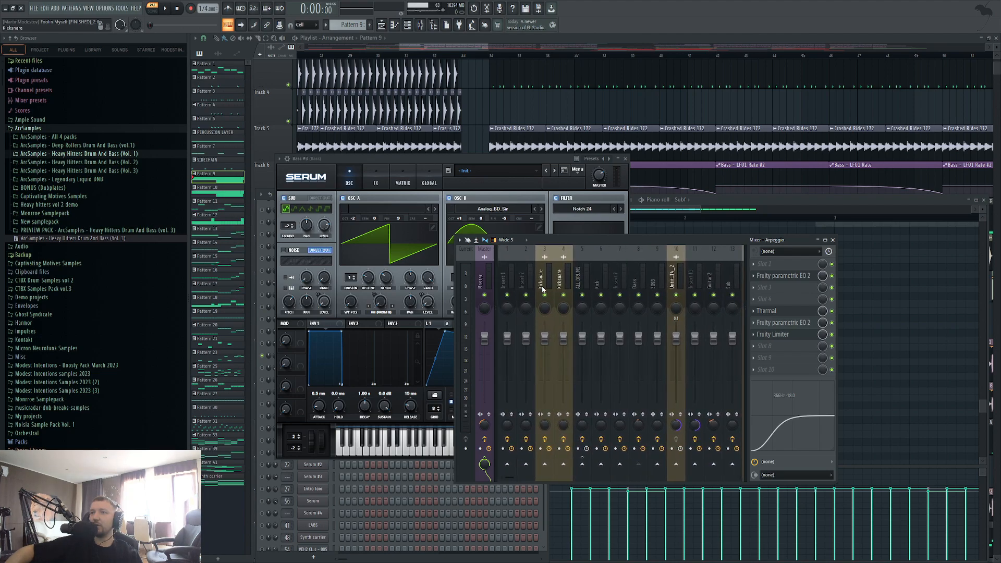
pyautogui.click(631, 286)
pyautogui.scroll(-5, 631, 287)
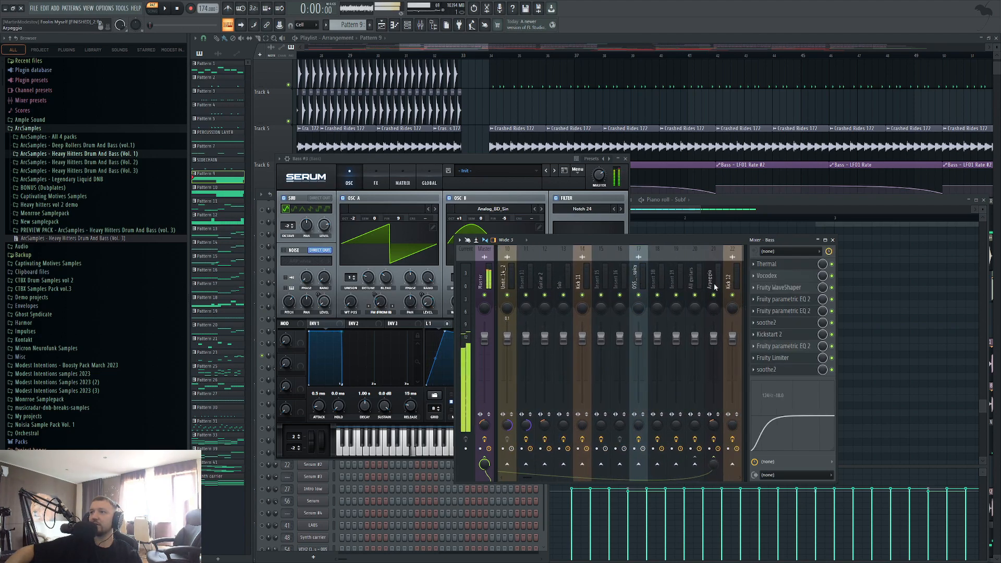
pyautogui.scroll(5, 650, 271)
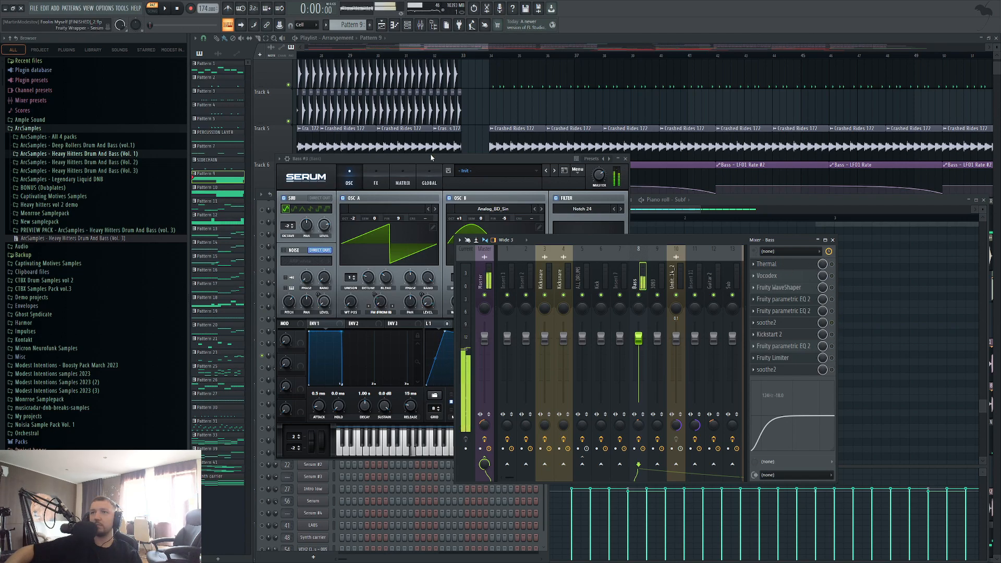
# Bring the Bass #3 Serum forward, check its effects rack and return to the oscillator view
pyautogui.click(445, 232)
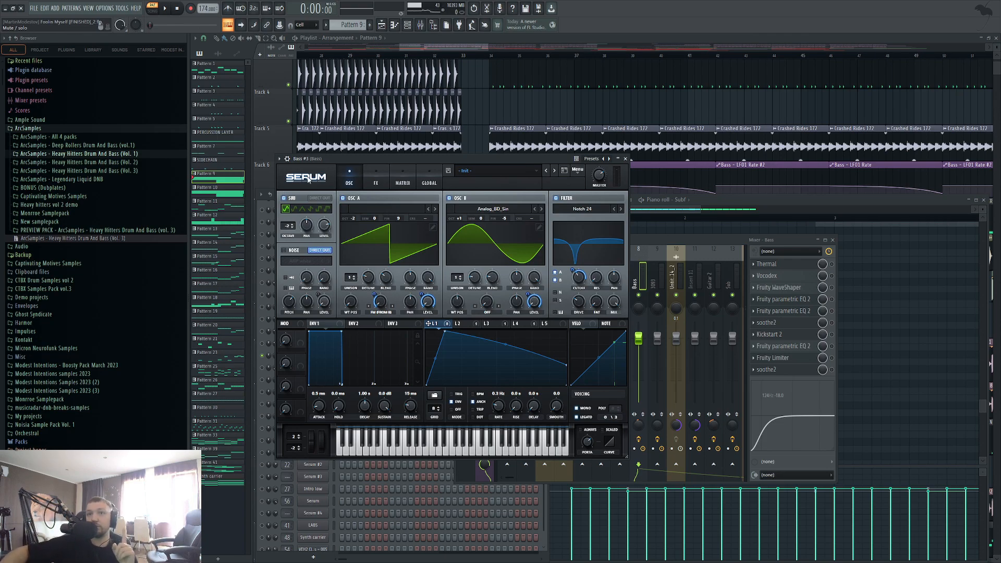
pyautogui.click(385, 180)
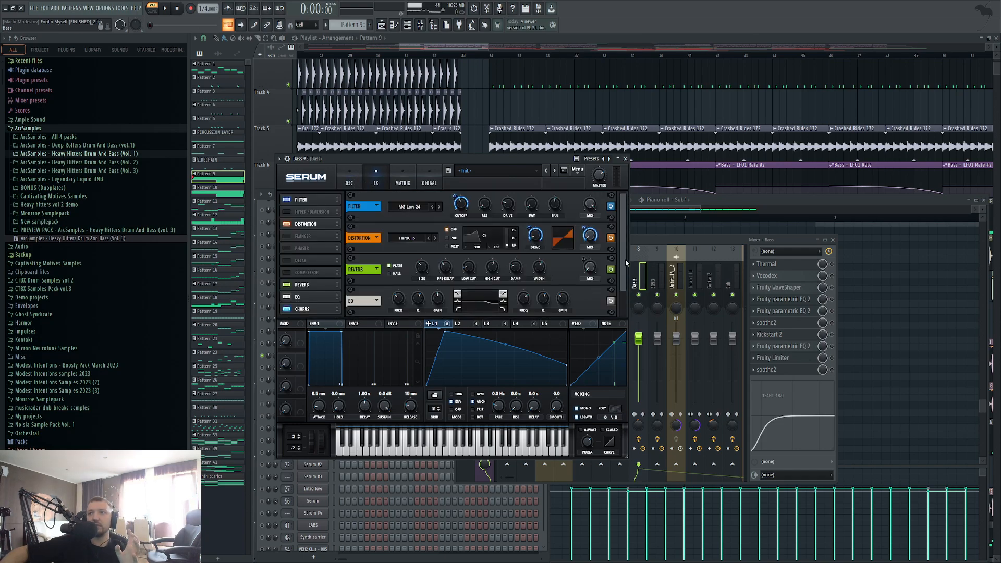
pyautogui.moveTo(624, 245)
pyautogui.mouseDown()
pyautogui.moveTo(627, 253)
pyautogui.moveTo(626, 243)
pyautogui.mouseUp()
pyautogui.click(349, 183)
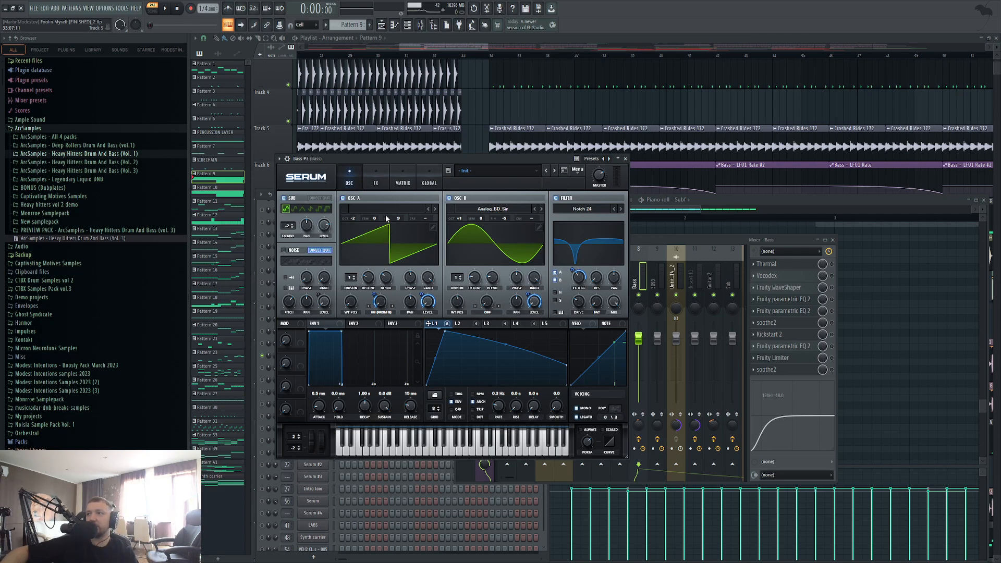
# Audition the patch with Serum's sub oscillator switched off, and turn the sub back on for comparison
pyautogui.press('v')
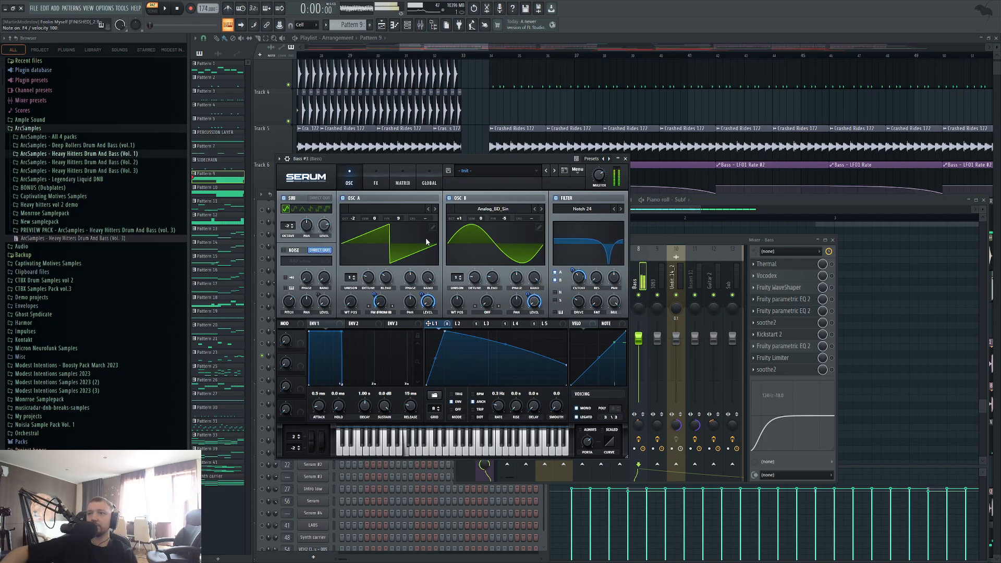
pyautogui.click(291, 199)
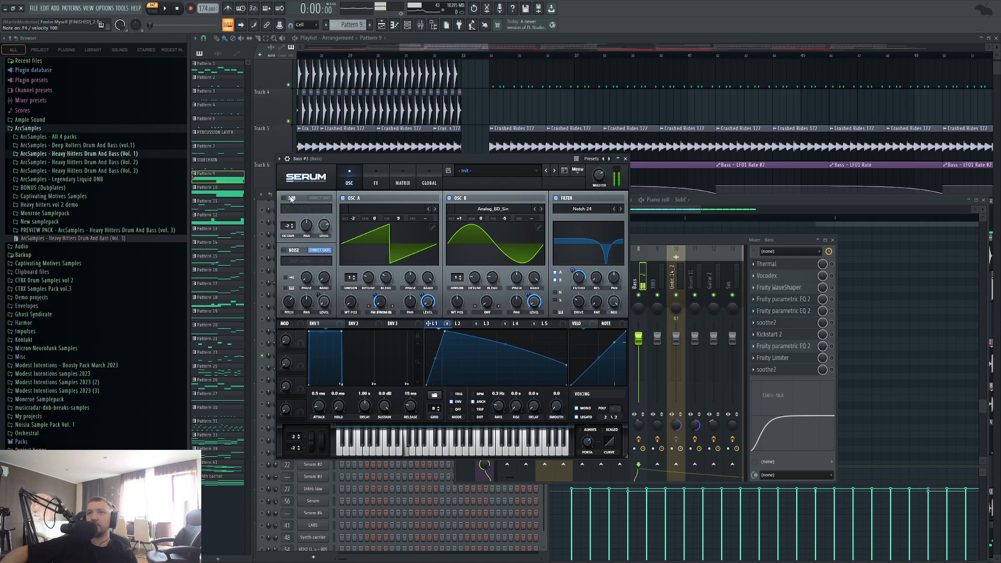
pyautogui.click(291, 199)
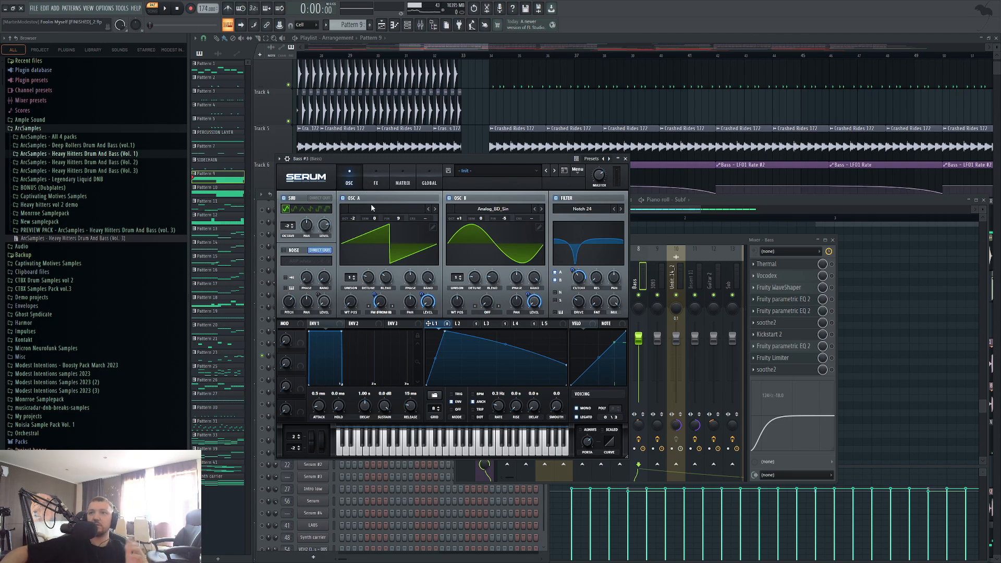
pyautogui.press('b')
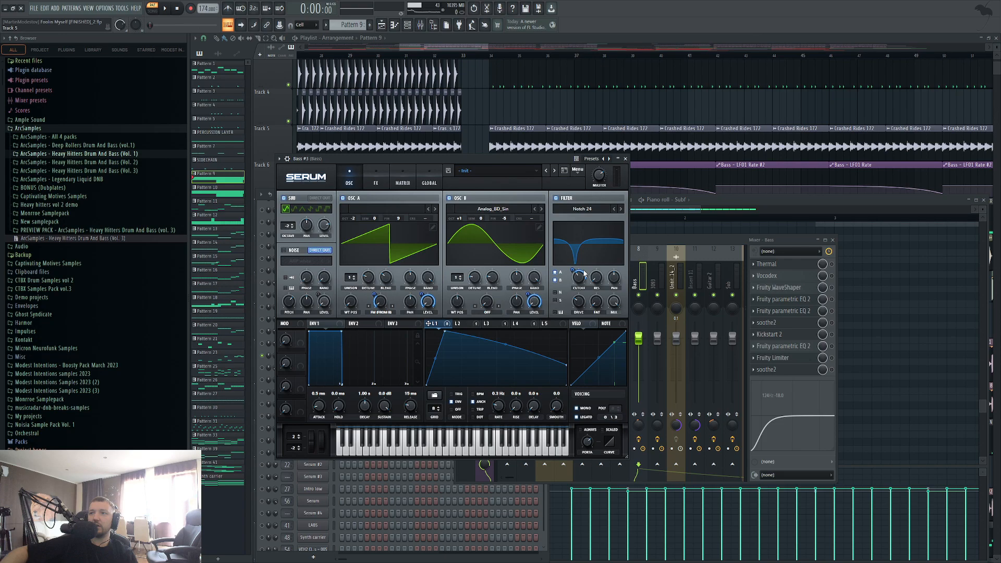
# Audition other Serum filter types, such as LH 12, HB 12 and BP 12, and return the filter to Notch 24
pyautogui.click(621, 209)
pyautogui.click(620, 208)
pyautogui.click(620, 208)
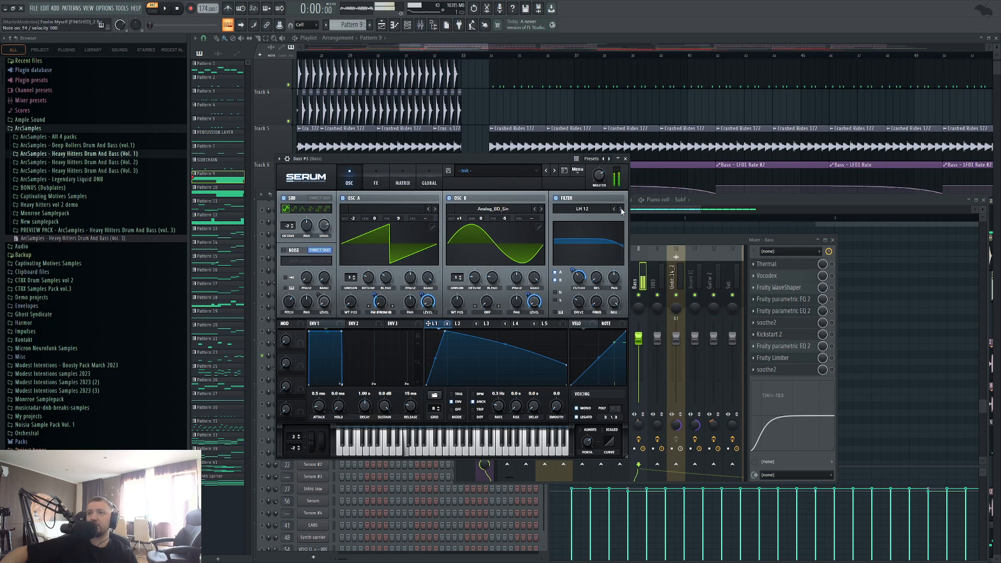
pyautogui.click(621, 208)
pyautogui.click(621, 208)
pyautogui.click(621, 209)
pyautogui.click(620, 209)
pyautogui.click(621, 208)
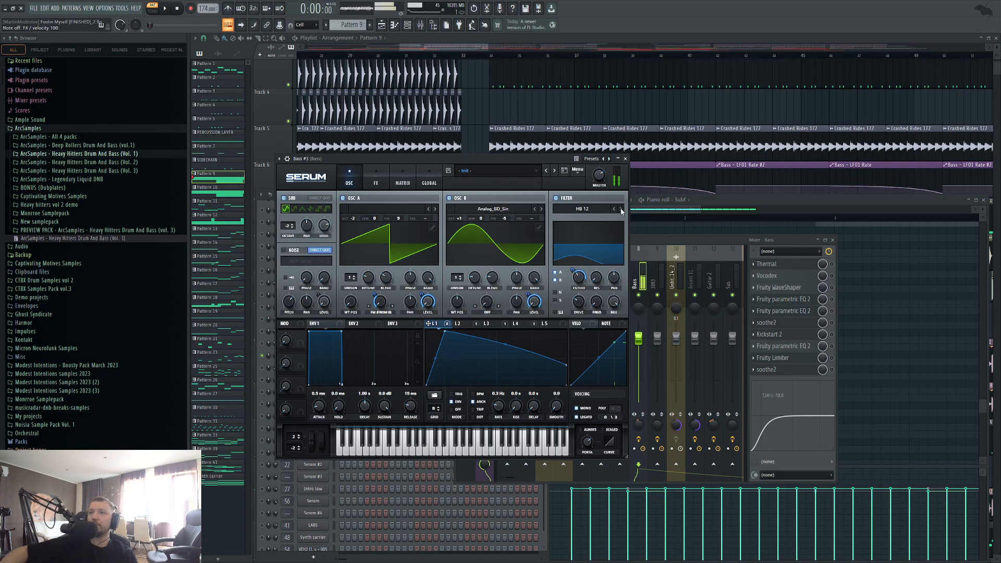
pyautogui.click(620, 209)
pyautogui.click(620, 209)
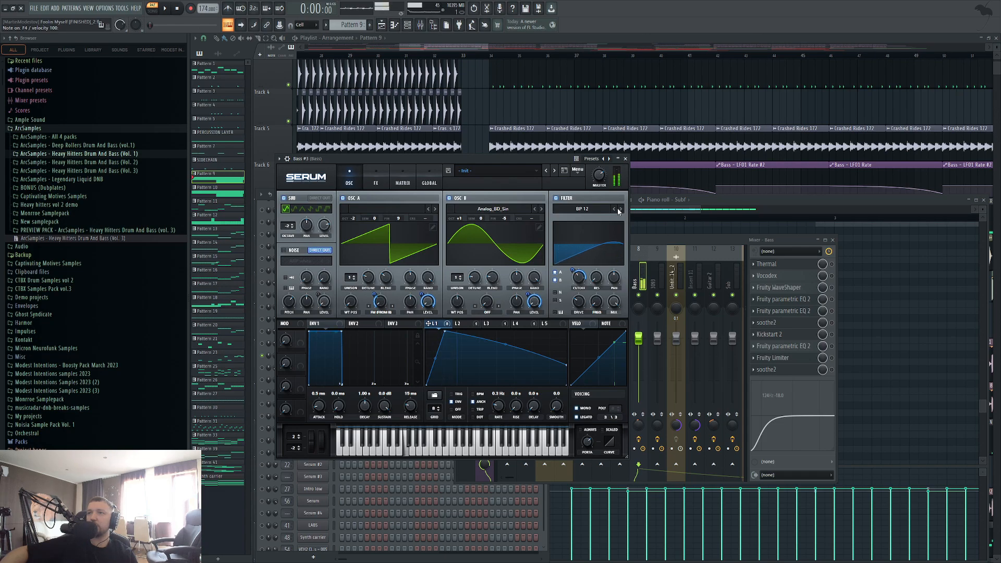
pyautogui.click(614, 209)
pyautogui.click(614, 209)
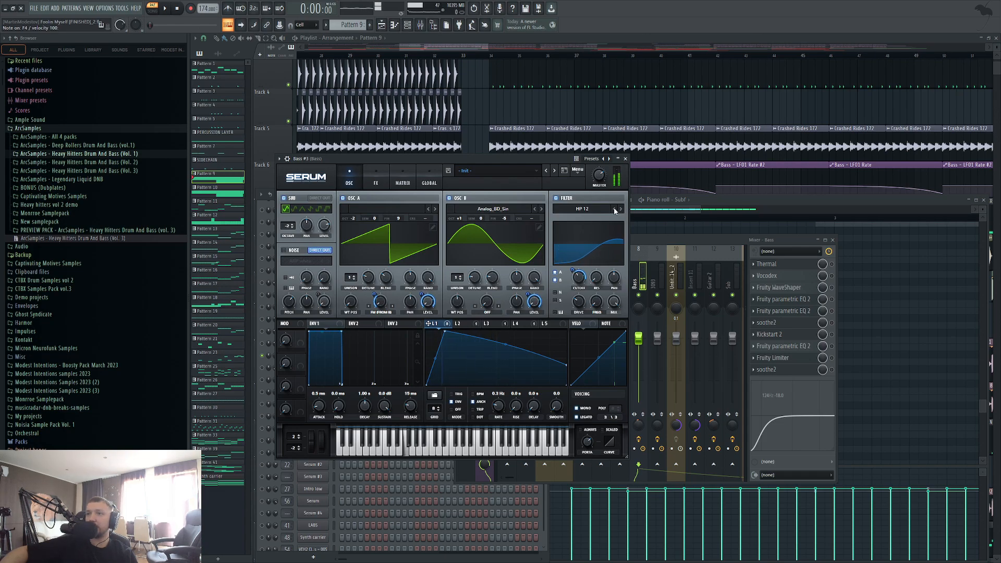
pyautogui.click(615, 208)
pyautogui.click(614, 209)
pyautogui.click(614, 208)
pyautogui.click(614, 209)
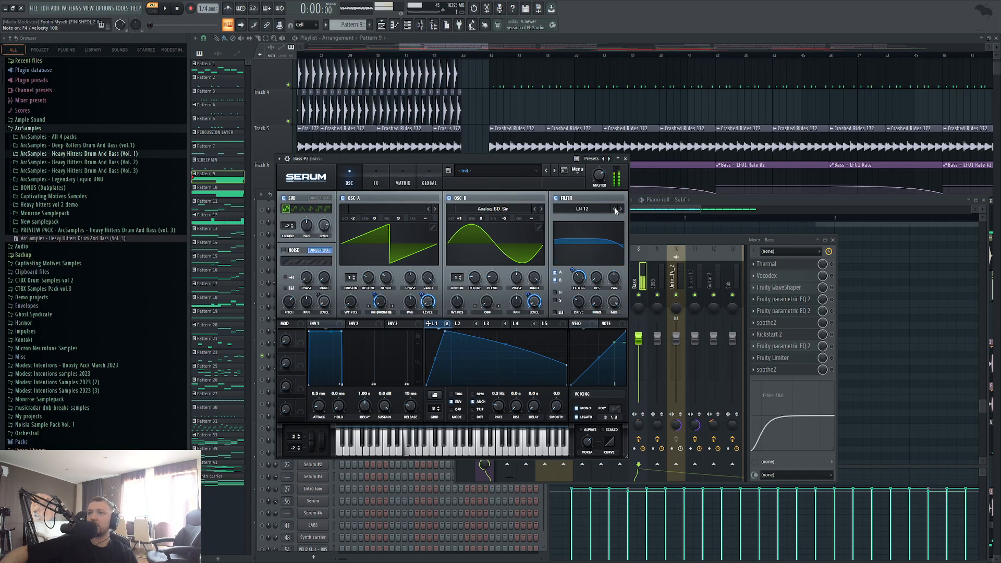
pyautogui.click(614, 208)
pyautogui.click(615, 209)
pyautogui.click(615, 209)
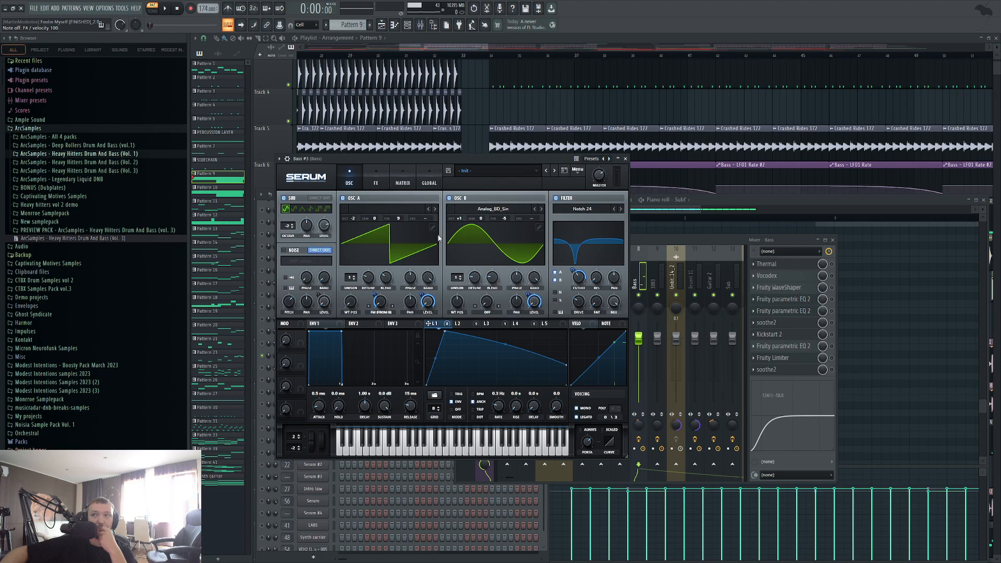
# Examine Serum's effects chain from the filter and distortion down to the EQ and chorus, comparing it with the oscillator settings
pyautogui.click(376, 181)
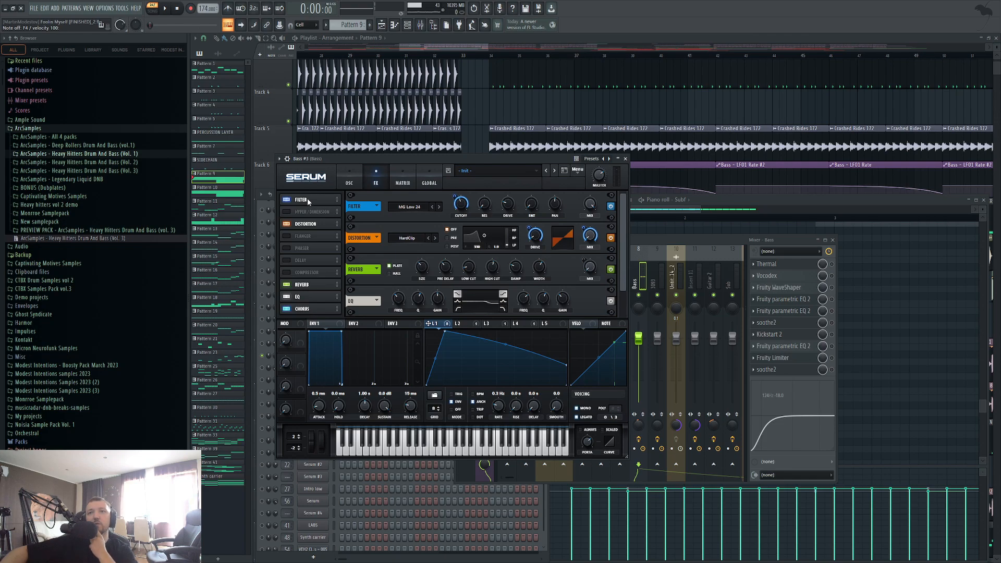
pyautogui.click(359, 179)
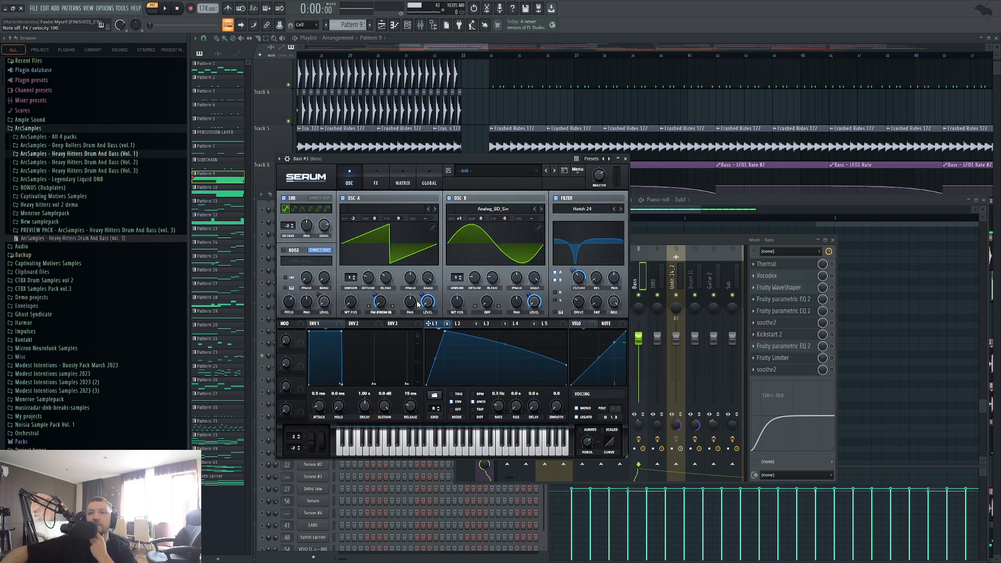
pyautogui.click(378, 178)
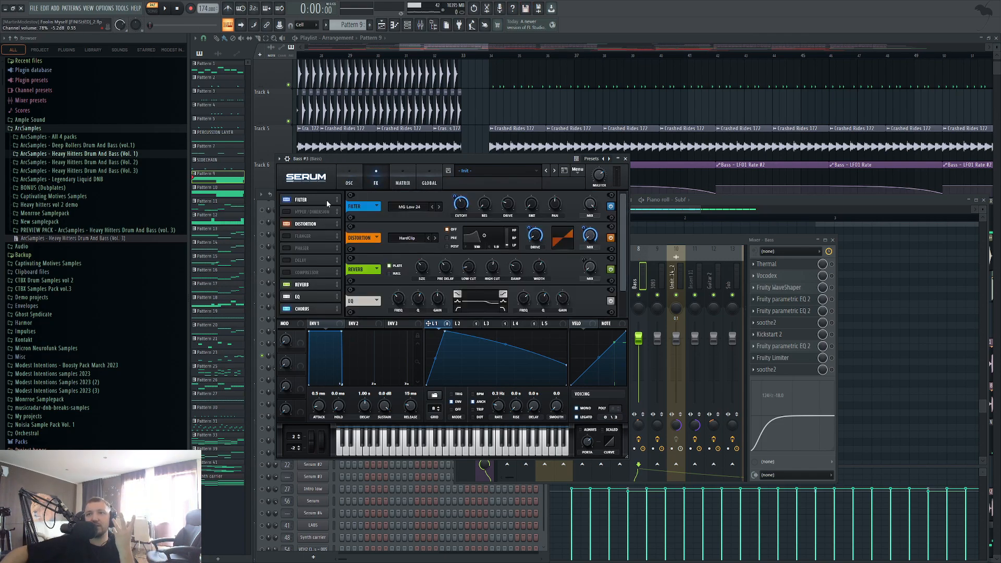
pyautogui.click(349, 180)
pyautogui.click(367, 180)
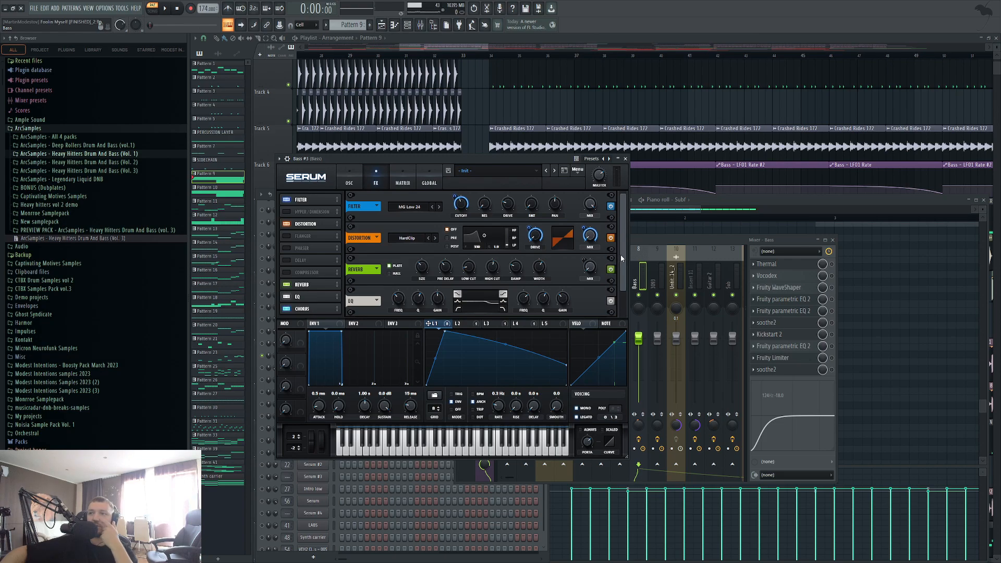
pyautogui.moveTo(622, 259); pyautogui.dragTo(625, 294)
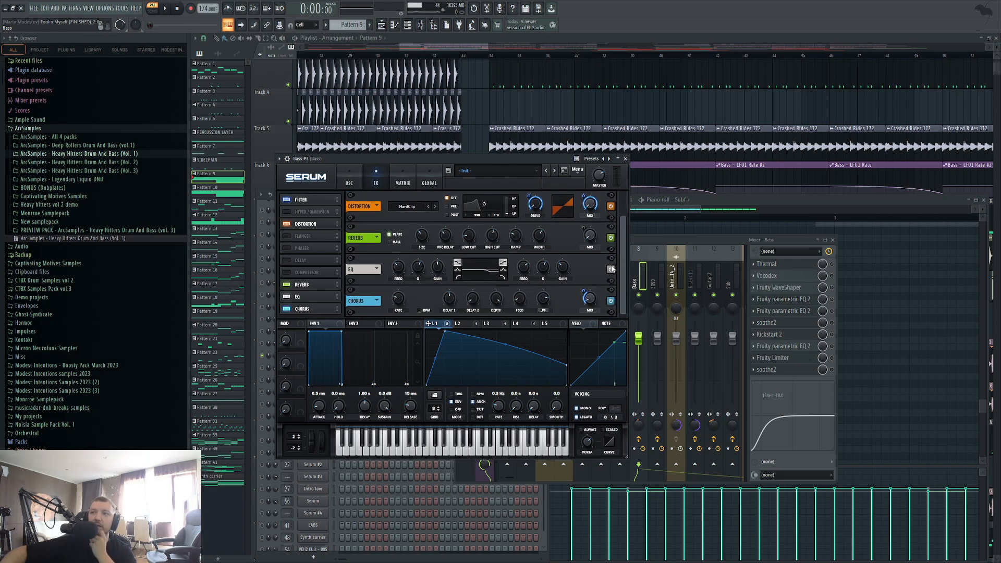
pyautogui.moveTo(625, 271); pyautogui.dragTo(618, 297)
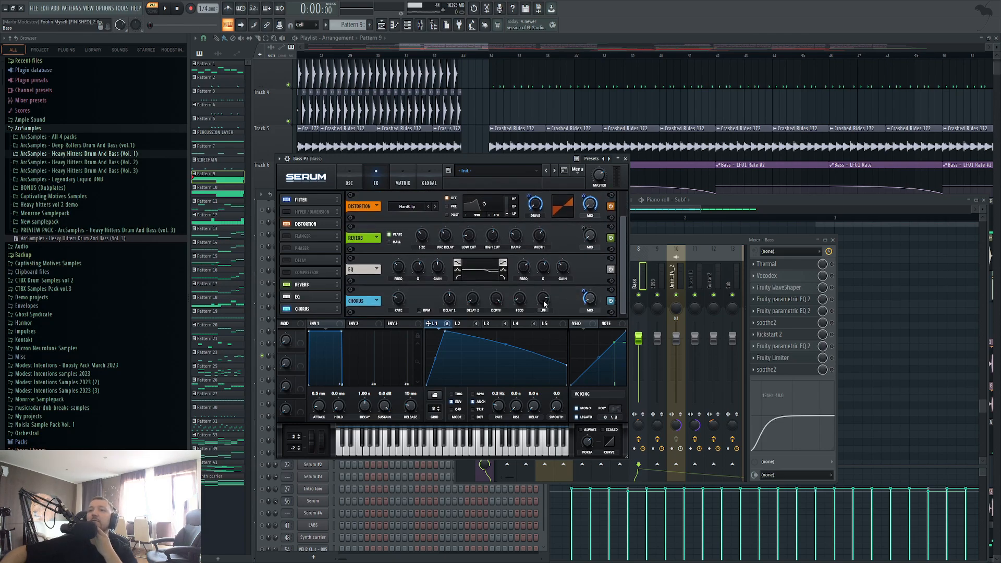
# Return to Serum's oscillator view and audition a few notes of the unprocessed bass
pyautogui.click(349, 182)
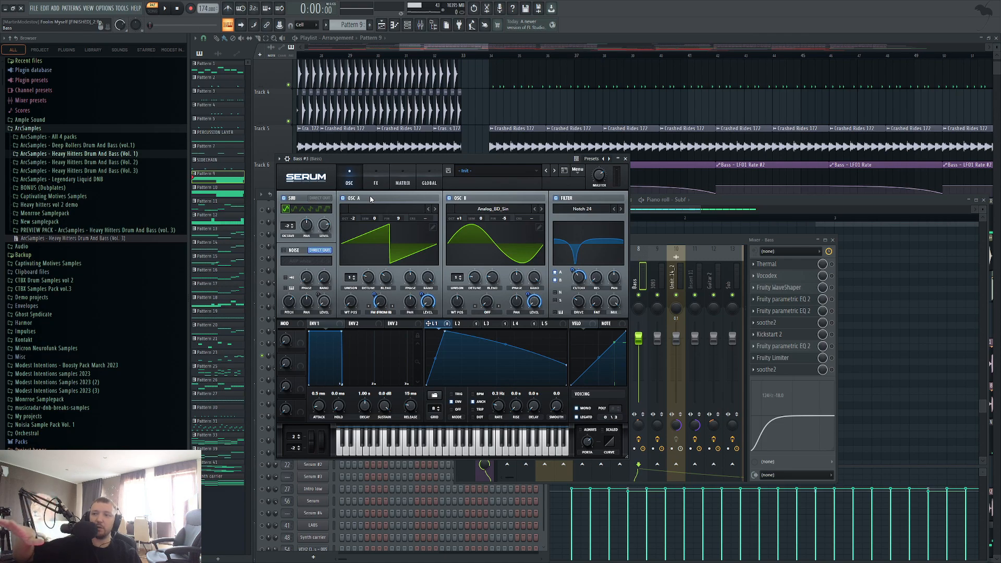
pyautogui.press('m')
pyautogui.press('c')
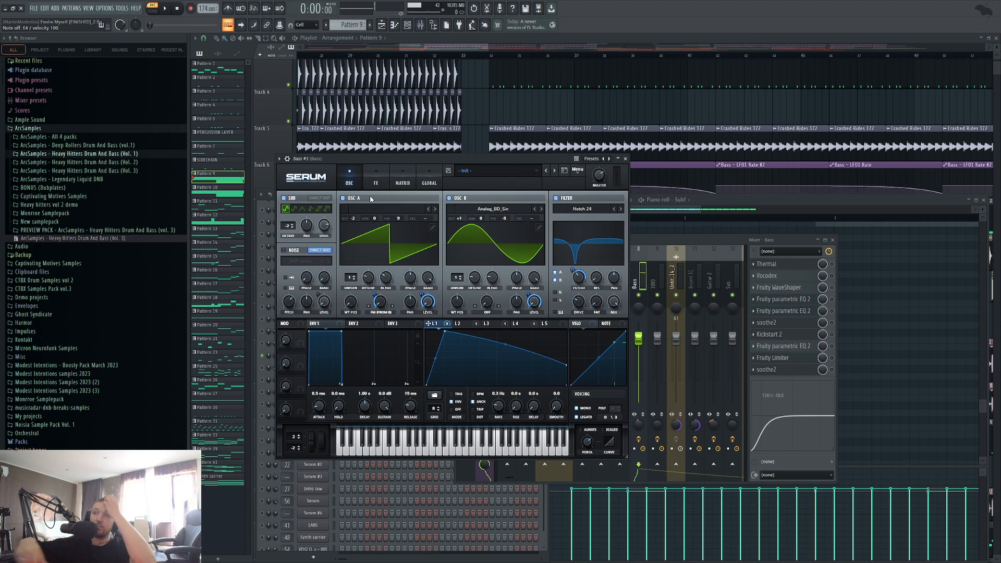
# Open Thermal on the Bass mixer track, enable only that effect and bring its window forward
pyautogui.click(791, 264)
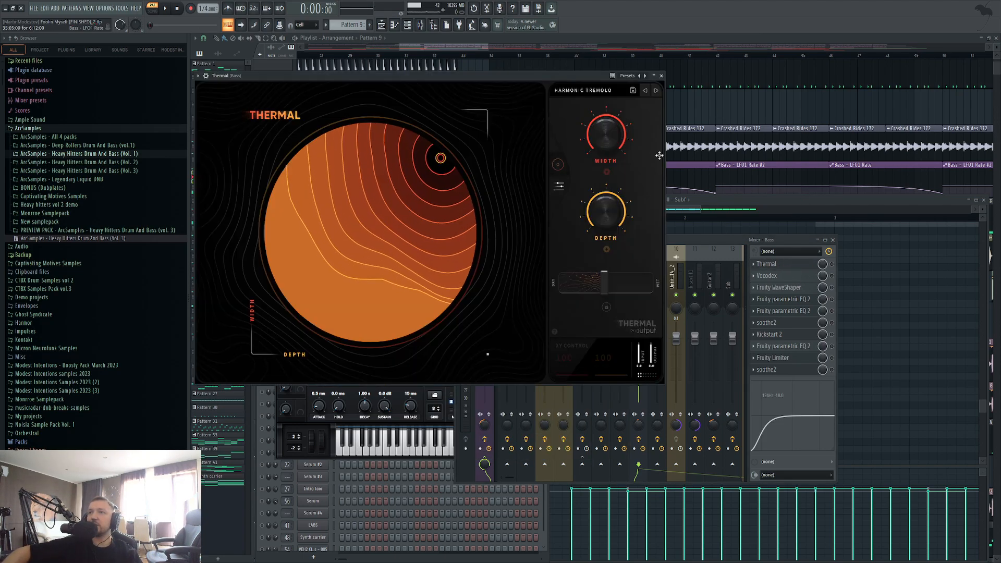
pyautogui.click(834, 266)
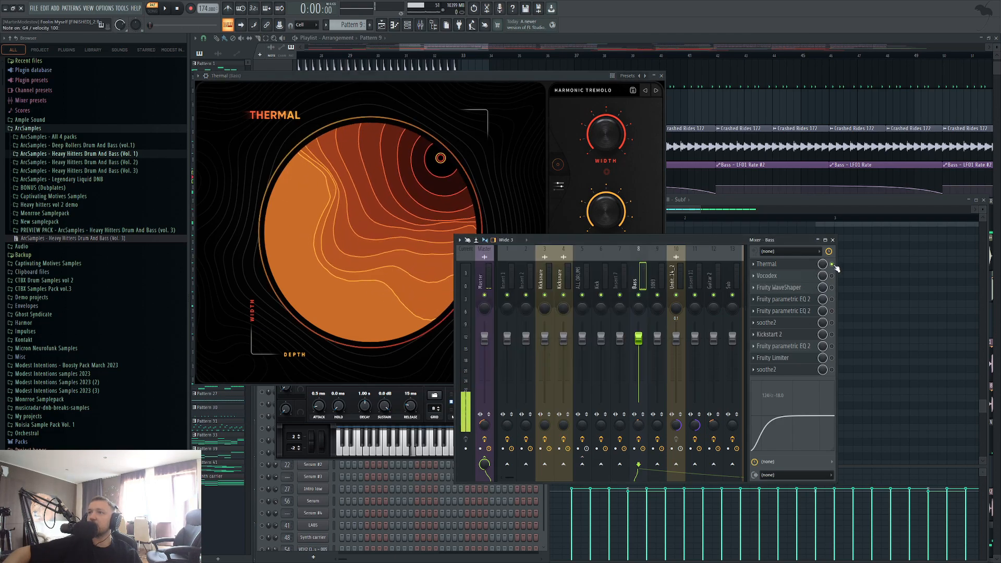
pyautogui.click(506, 76)
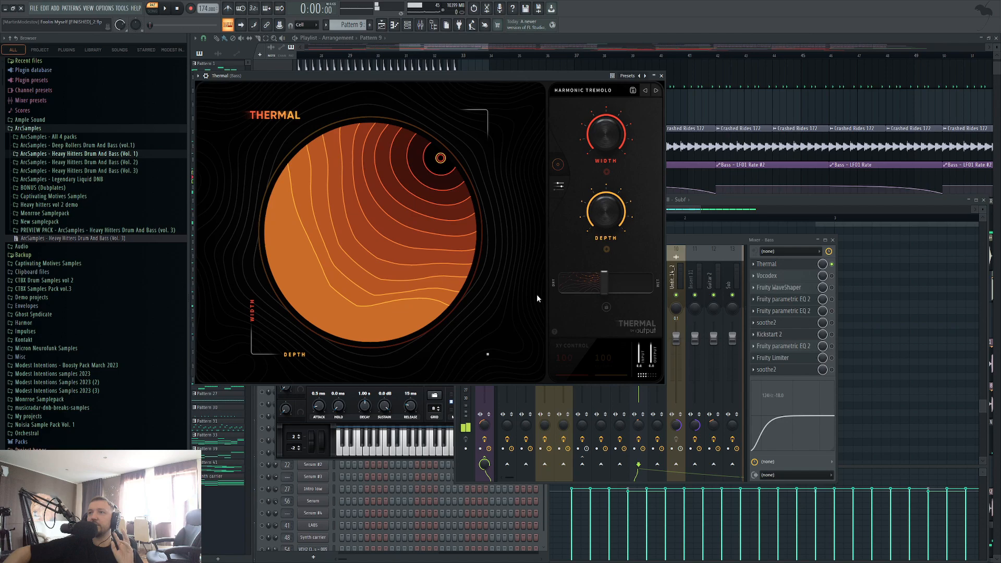
# Show Thermal's advanced view and inspect the settings of its distortion stages
pyautogui.click(560, 186)
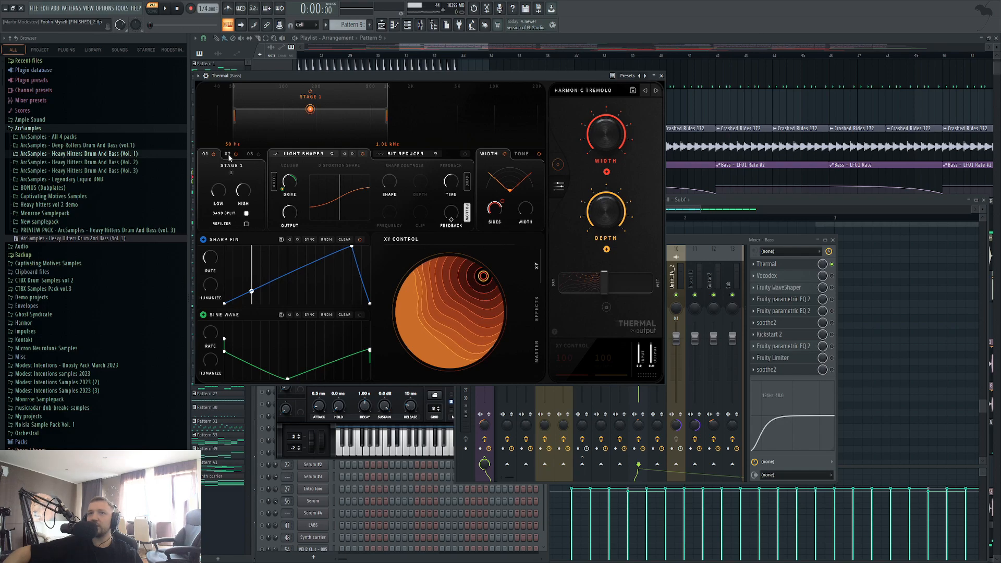
pyautogui.click(250, 157)
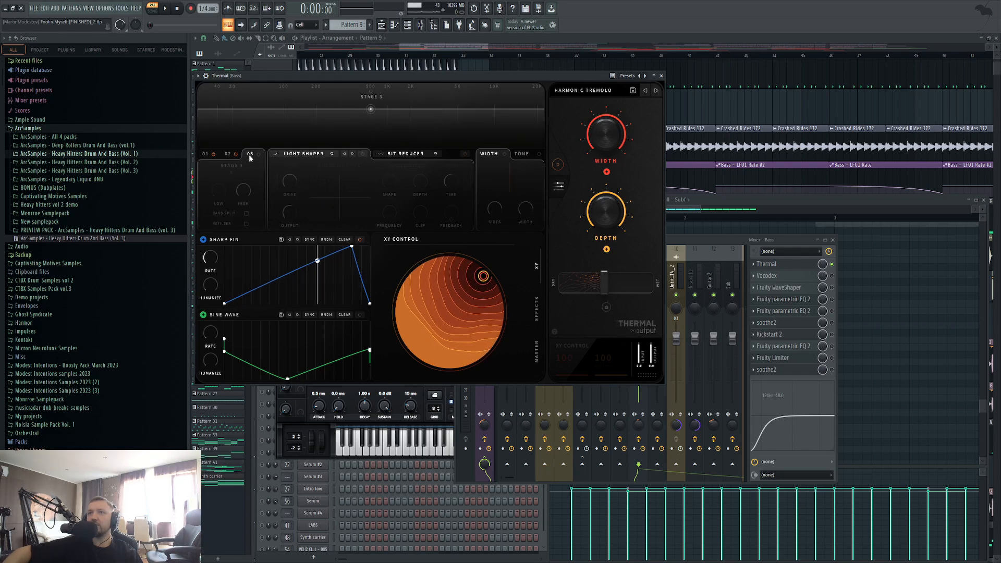
pyautogui.click(205, 155)
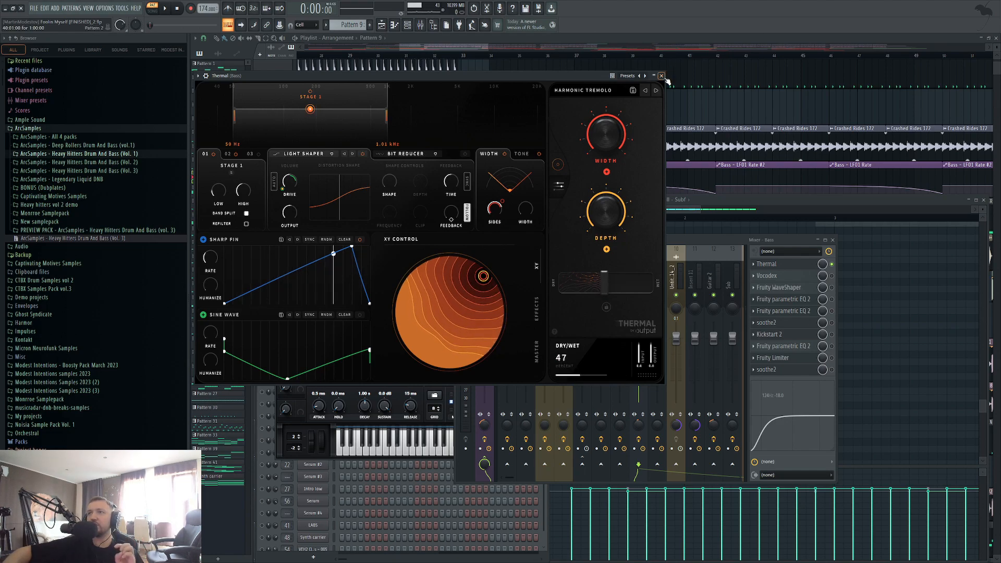
# Close Thermal and open the Vocodex effect on the Bass mixer track
pyautogui.click(771, 264)
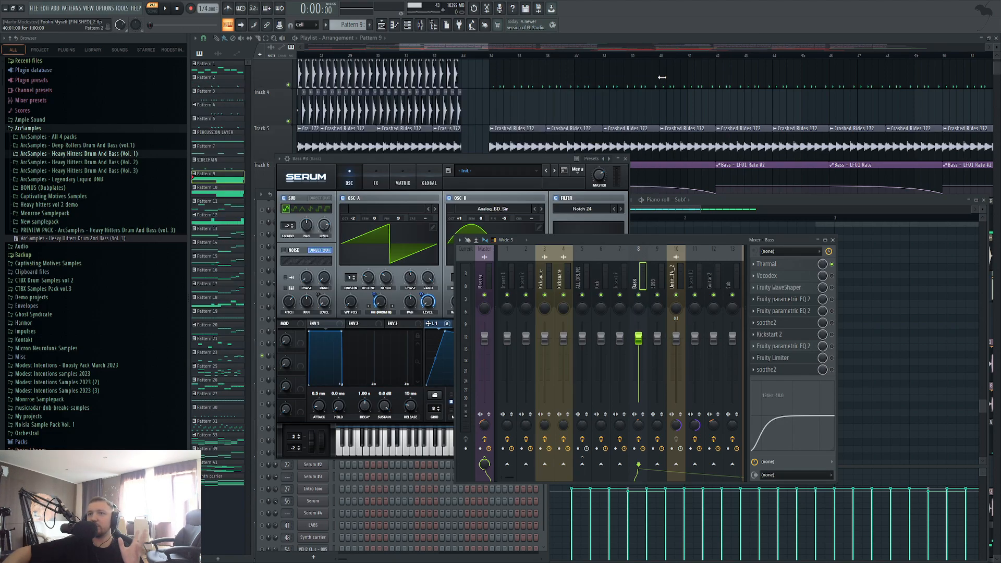
pyautogui.click(774, 277)
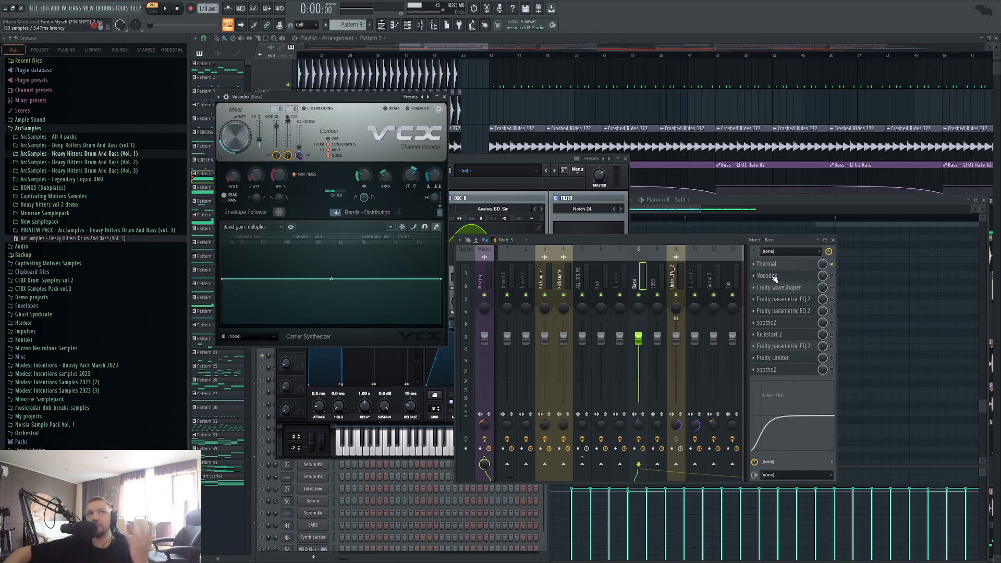
# Enable Vocodex on the Bass mixer track and compare the bass with the effect on and off, leaving it on
pyautogui.click(832, 277)
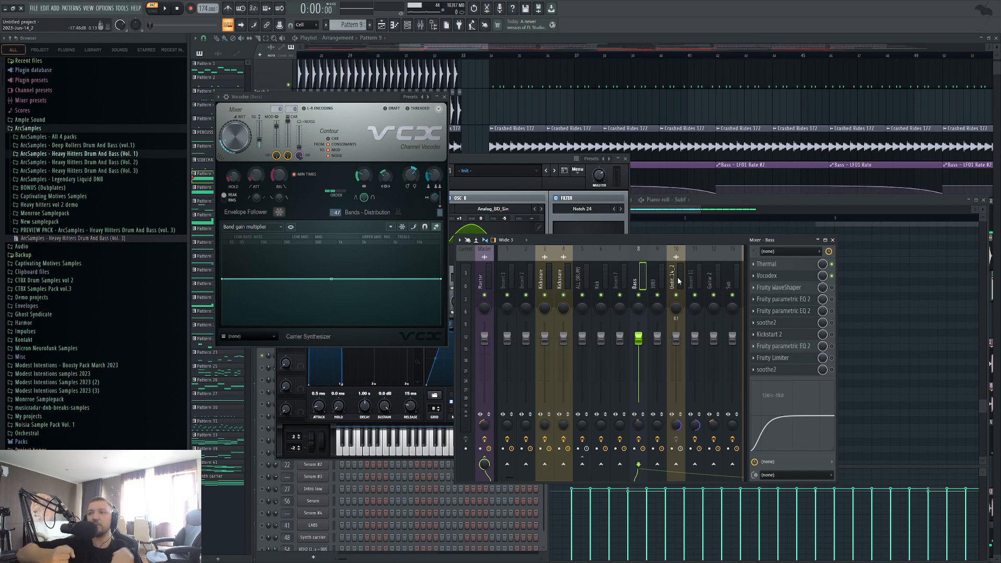
pyautogui.press('space')
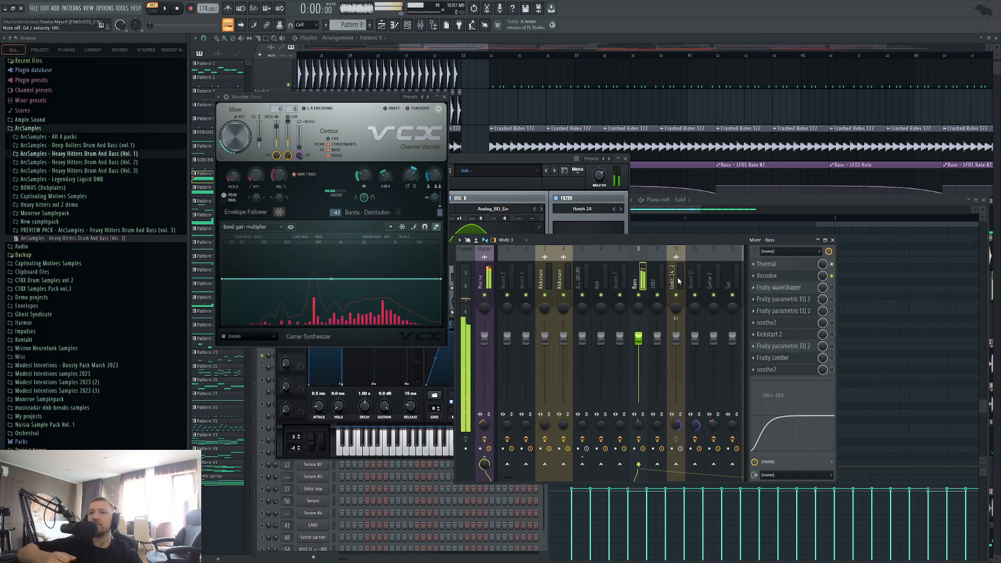
pyautogui.press('space')
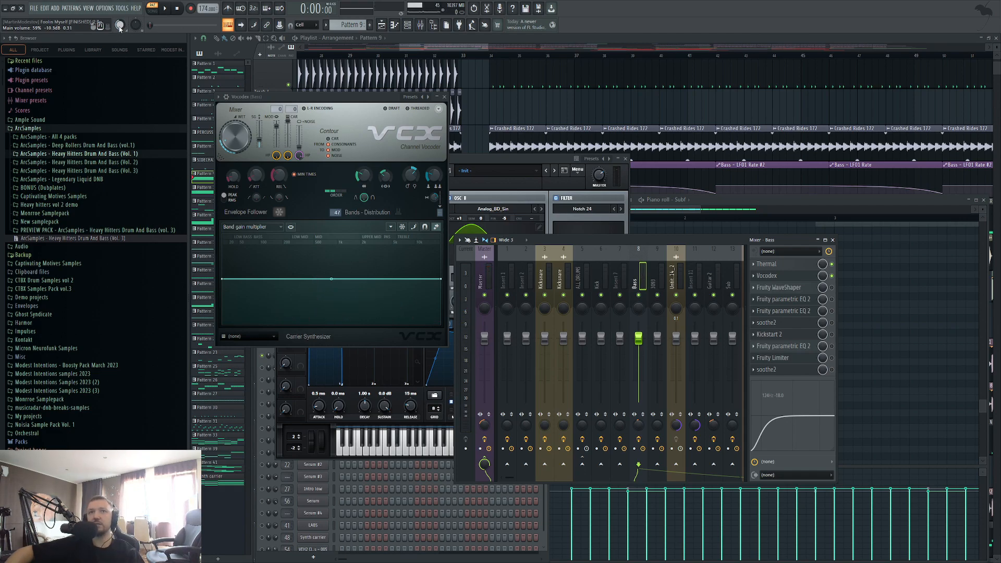
pyautogui.press('space')
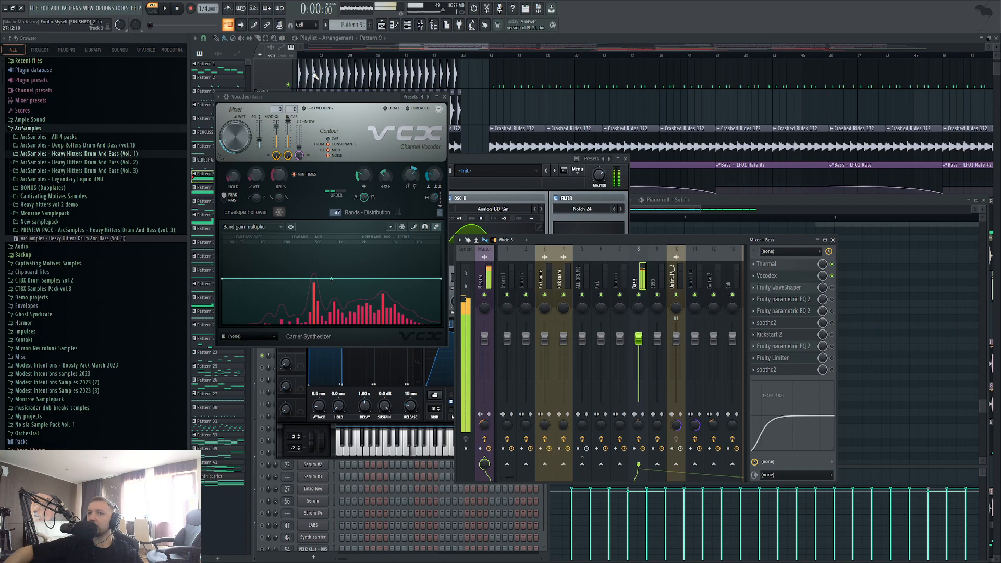
pyautogui.click(832, 276)
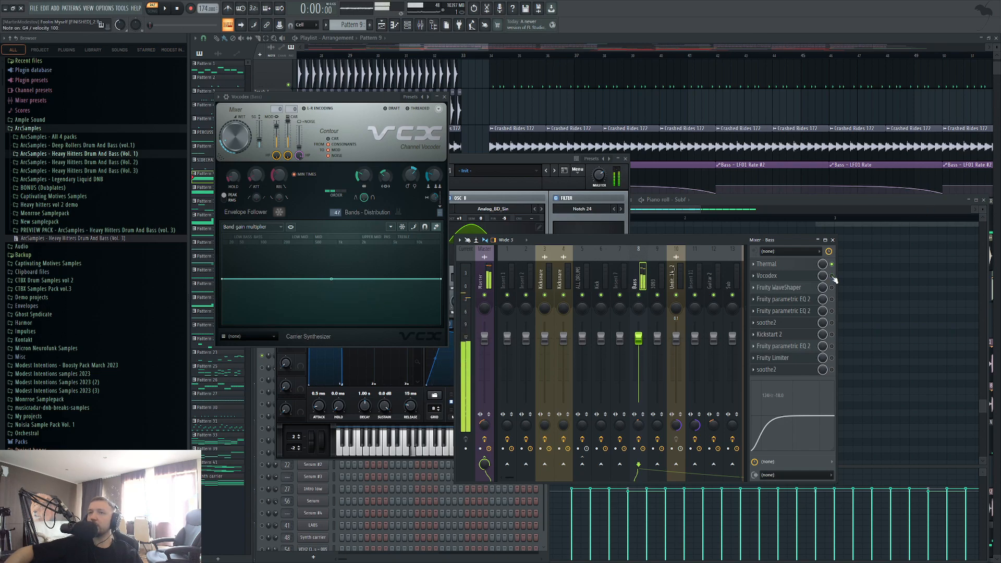
pyautogui.click(832, 276)
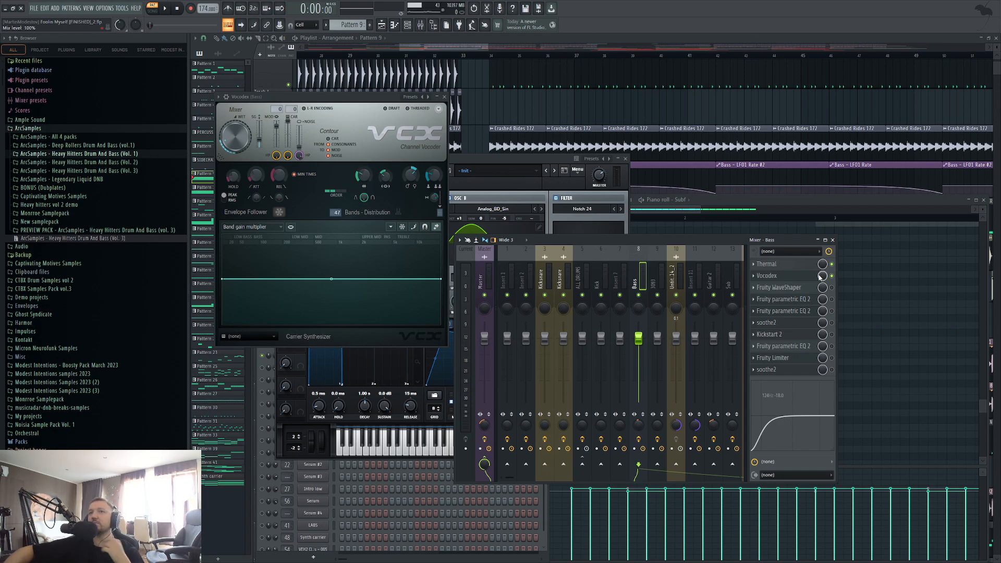
# Check Fruity WaveShaper's curve and compare the bass with that effect off and on at a slightly lower main volume, leaving it enabled
pyautogui.click(787, 291)
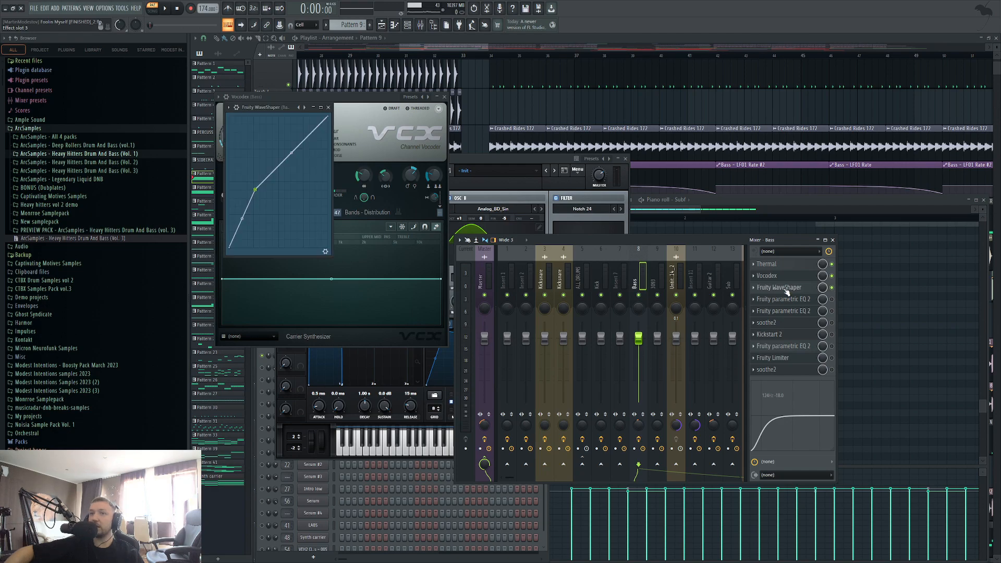
pyautogui.click(786, 288)
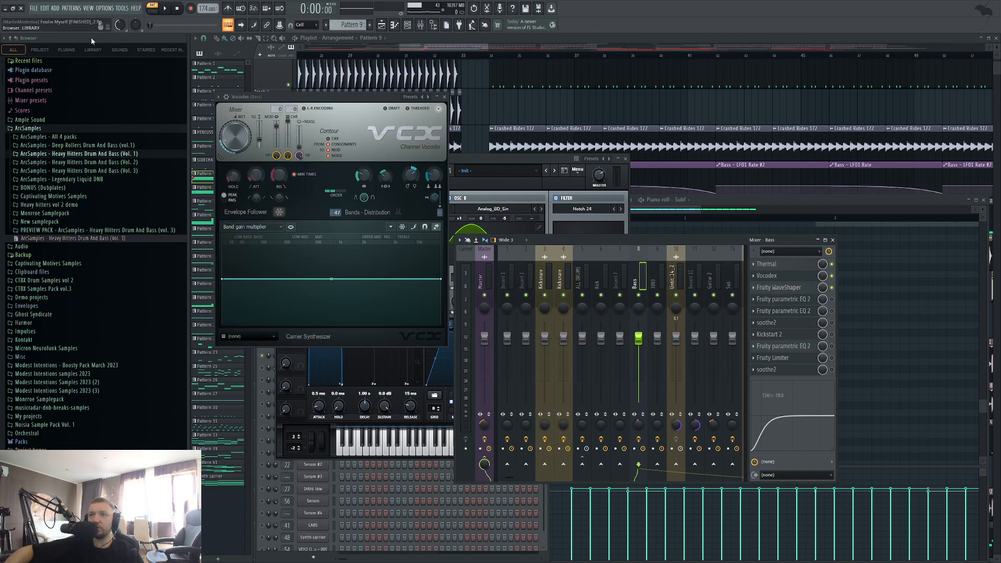
pyautogui.moveTo(123, 22); pyautogui.dragTo(122, 24)
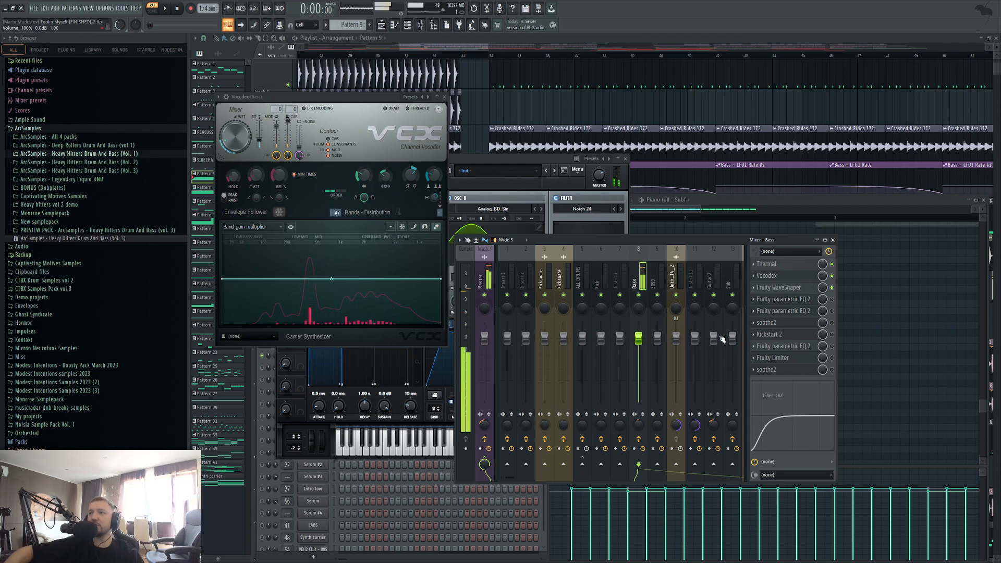
pyautogui.click(832, 289)
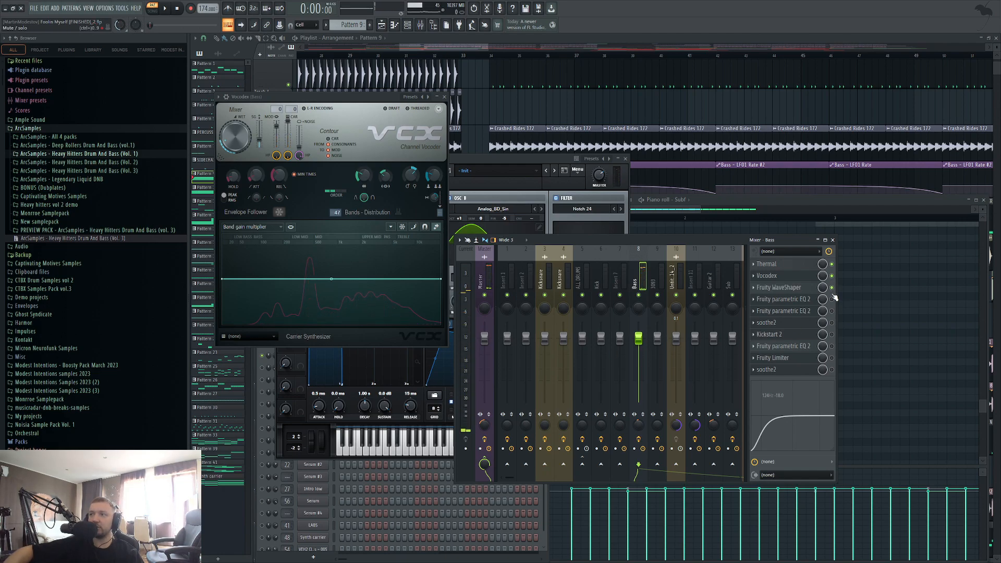
pyautogui.click(832, 288)
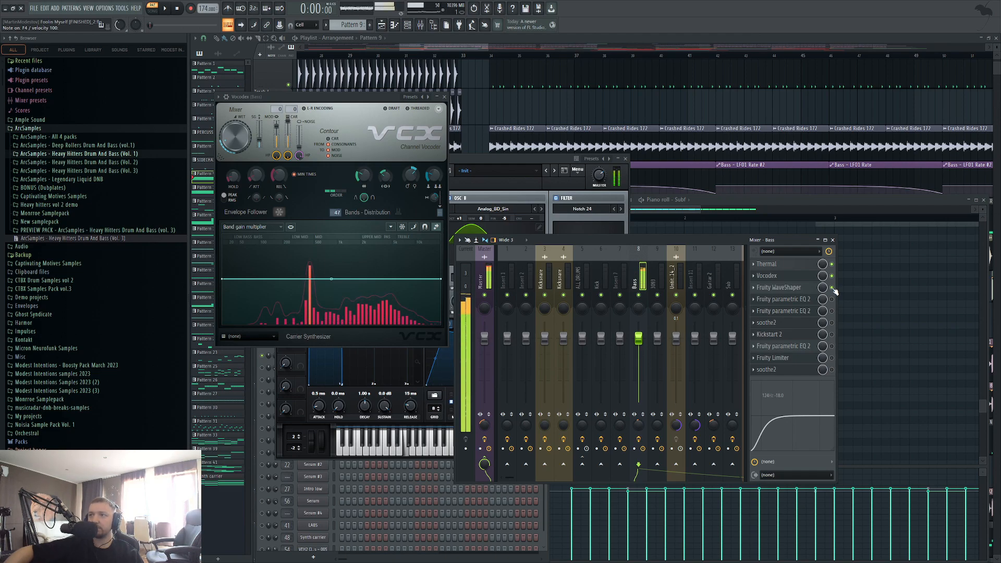
# Inspect the first Fruity parametric EQ 2 on the Bass track, enable it and audition the bass
pyautogui.click(800, 301)
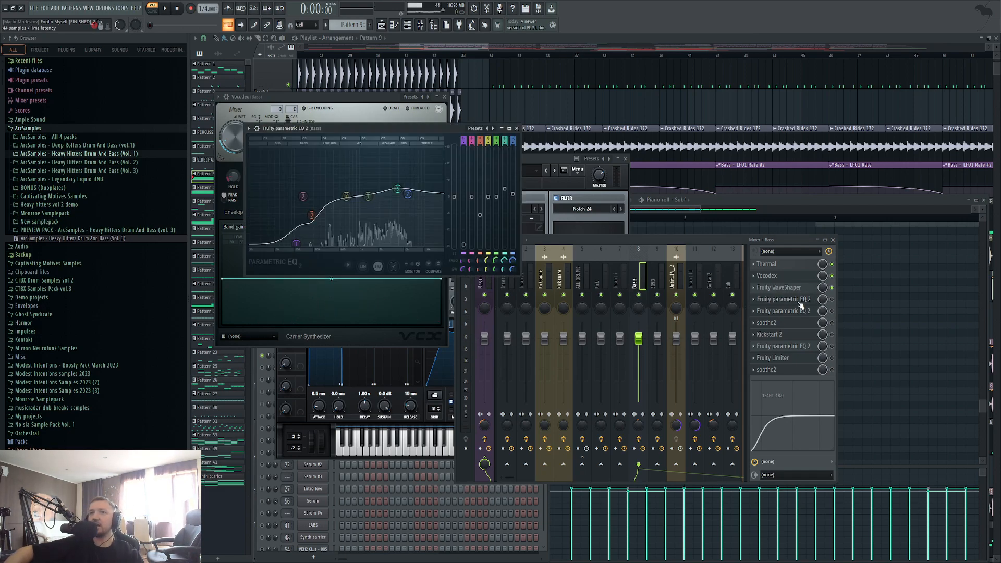
pyautogui.click(801, 305)
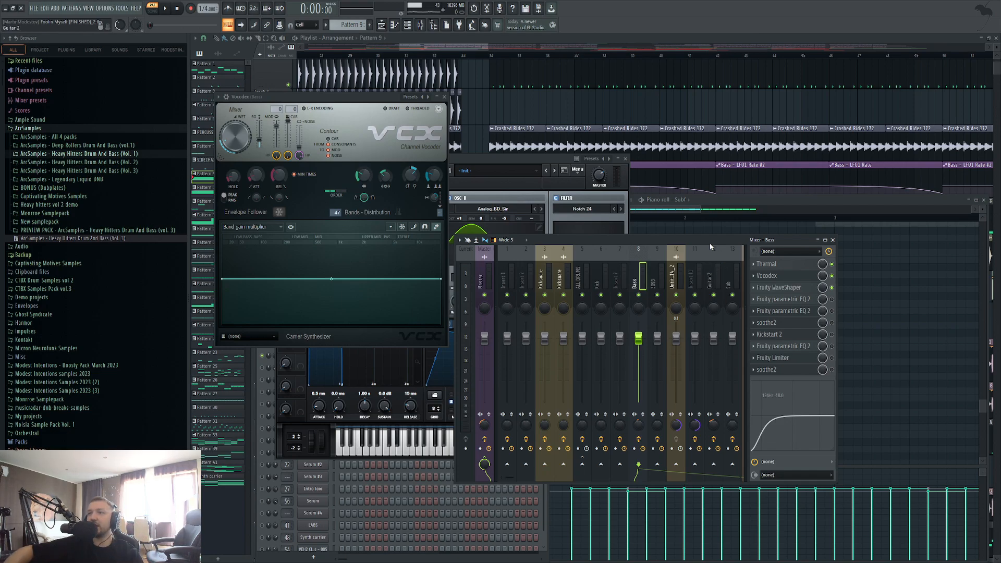
pyautogui.click(782, 311)
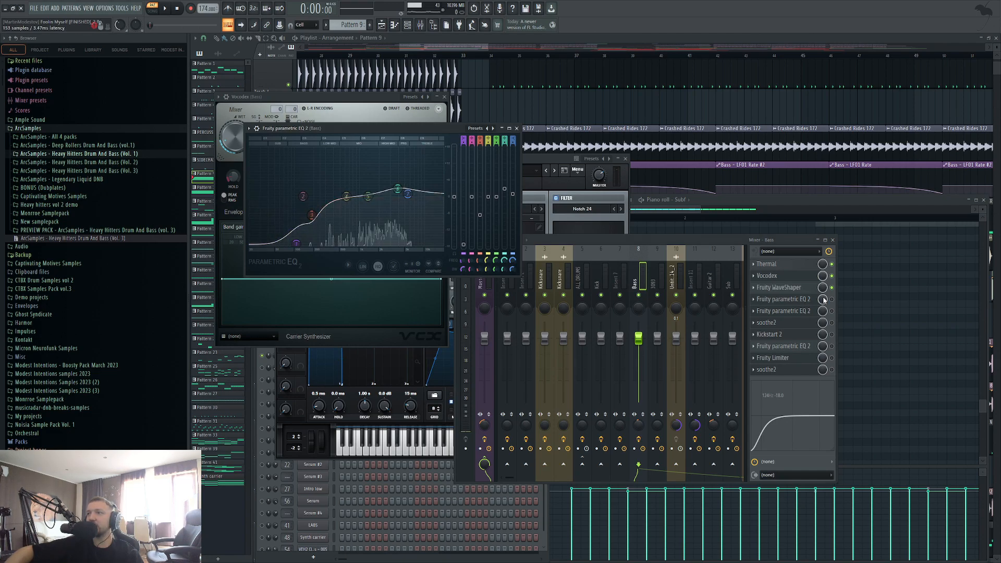
pyautogui.press('F9')
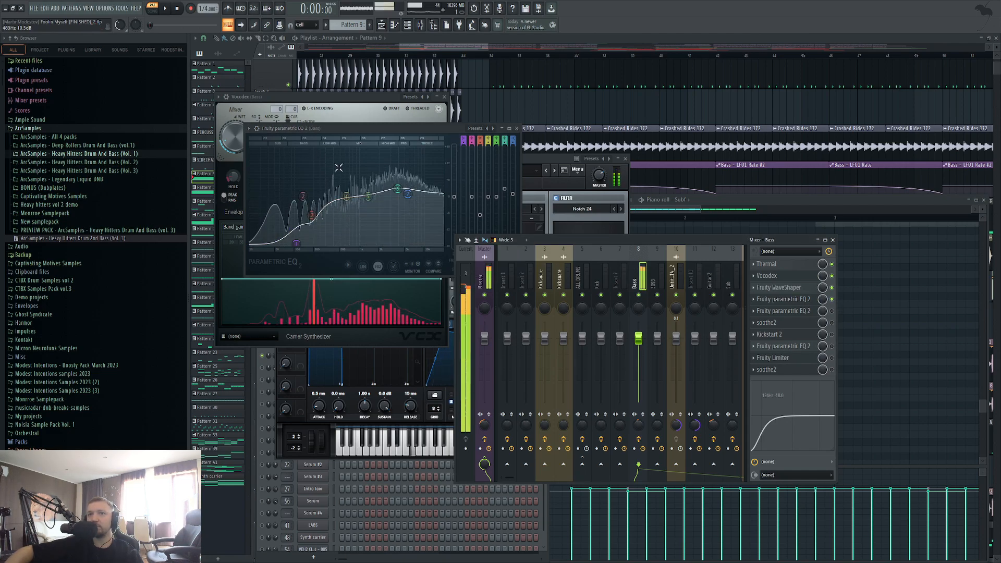
# Open and enable the second Fruity parametric EQ 2 on the Bass track and audition its effect on the bass
pyautogui.click(798, 311)
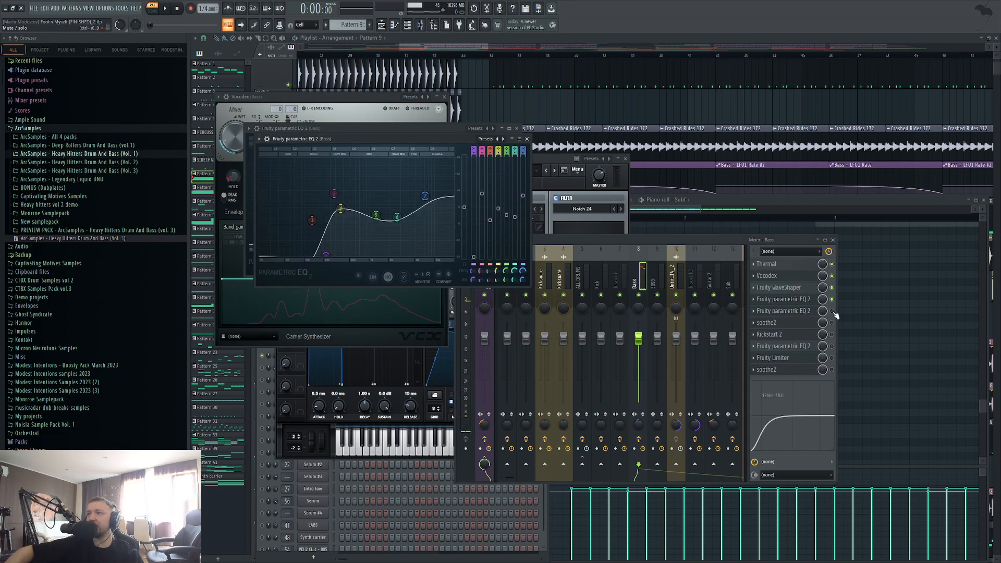
pyautogui.click(832, 311)
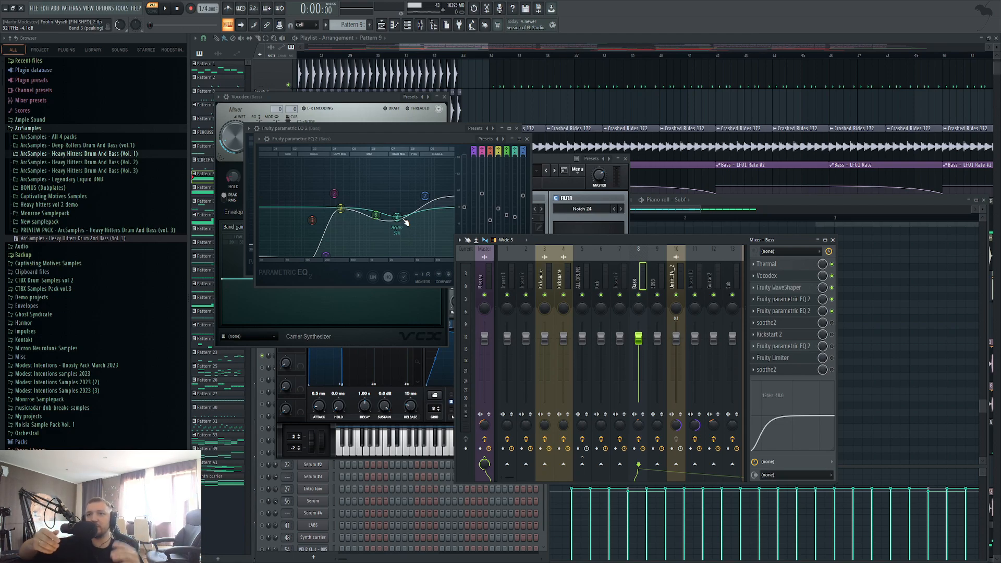
pyautogui.press('space')
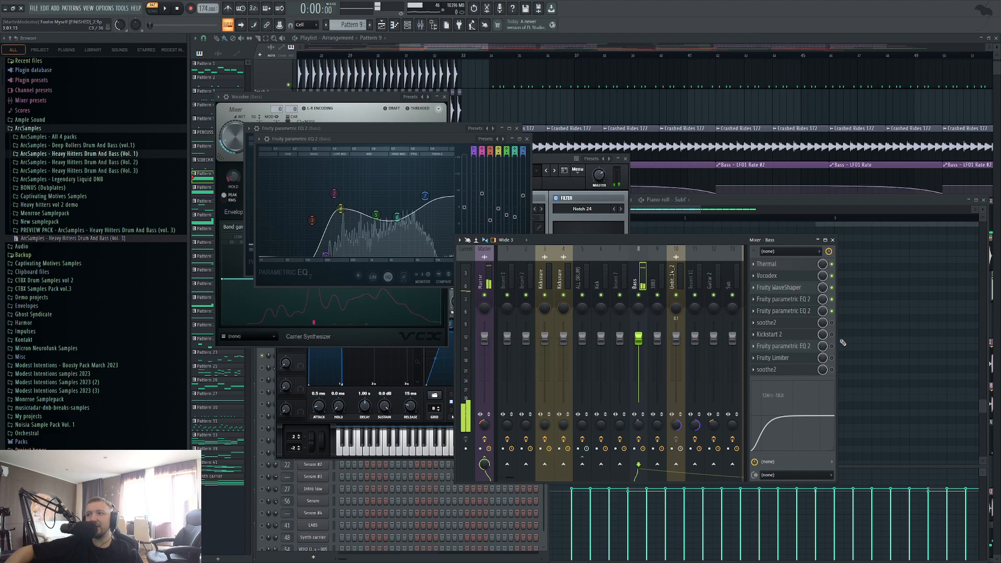
# Open and audition the first soothe2 on the Bass track, and enable Kickstart 2 after it
pyautogui.click(790, 323)
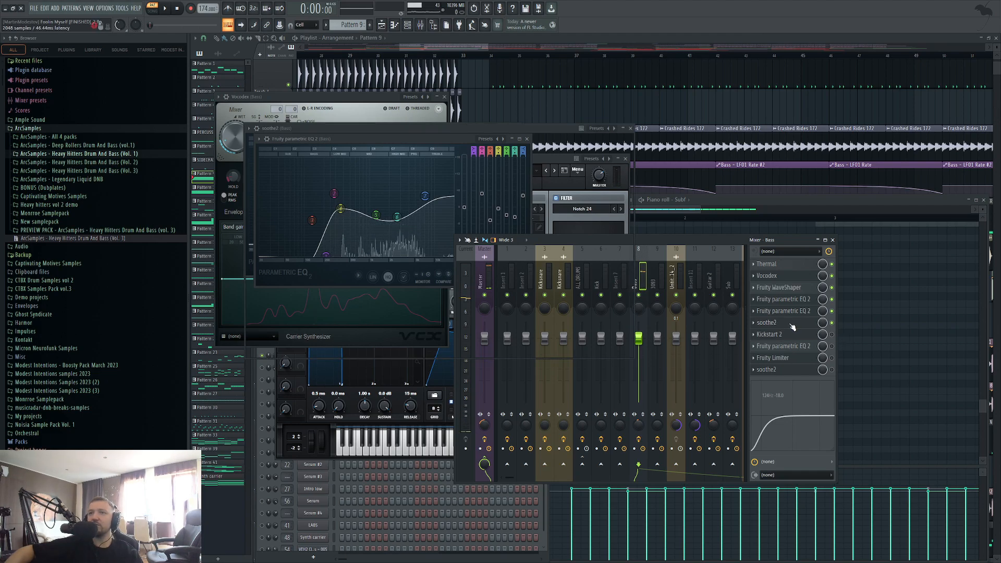
pyautogui.press('b')
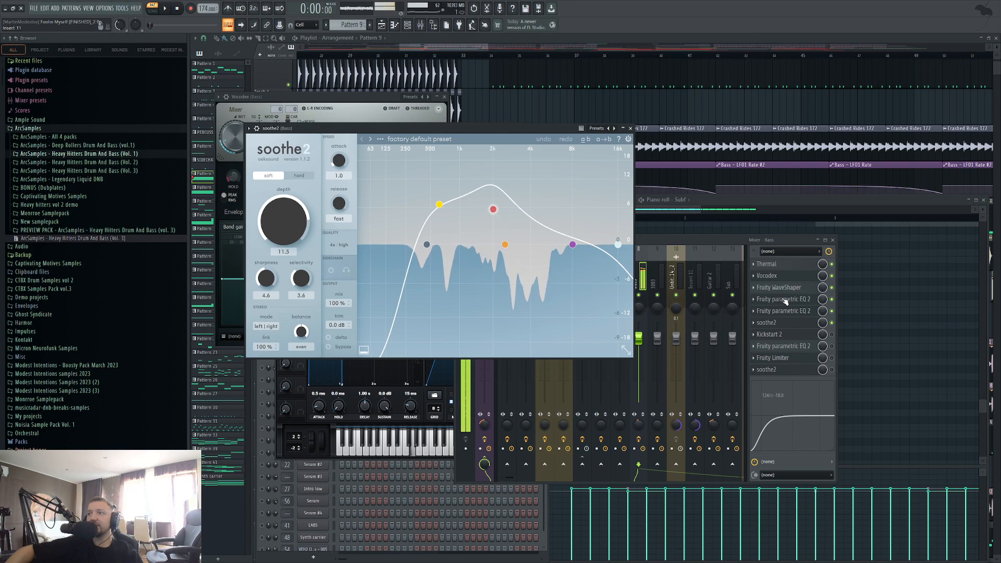
pyautogui.click(832, 335)
# Open the third Fruity parametric EQ 2, the one after Kickstart 2, and enable it
pyautogui.click(798, 347)
pyautogui.click(797, 347)
pyautogui.click(797, 347)
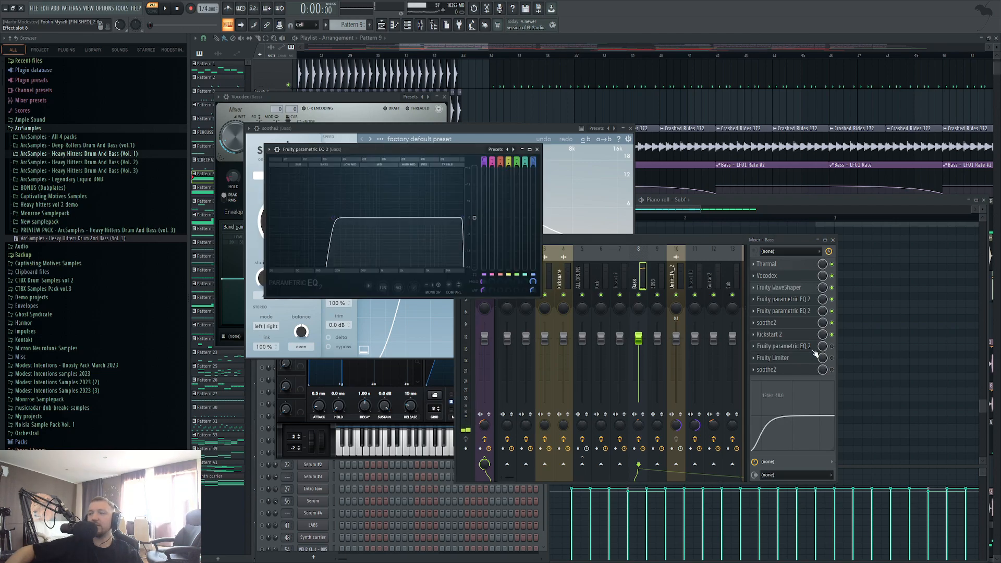
pyautogui.click(831, 346)
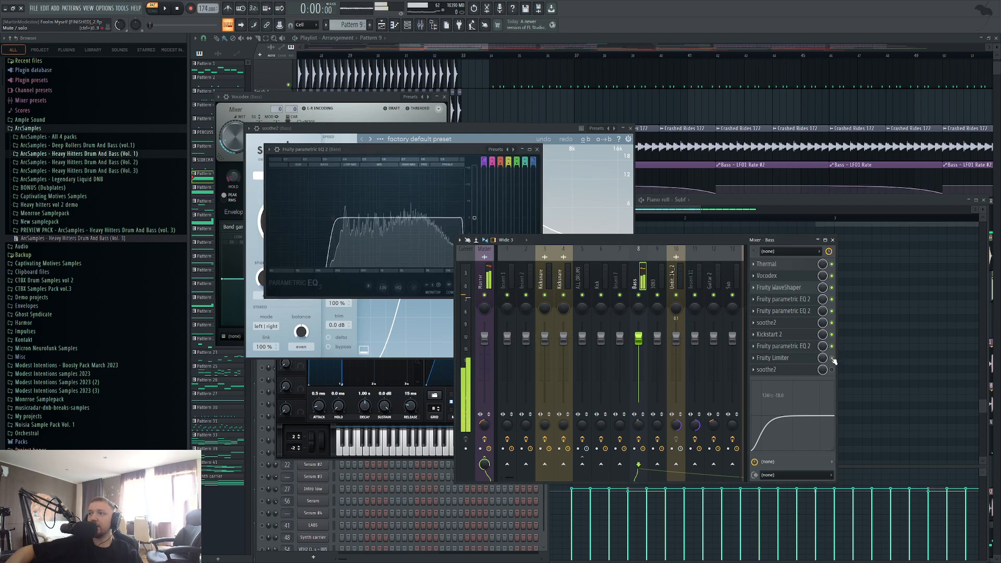
# Show the settings of Fruity Limiter and the last soothe2 on the Bass track, and bring the mixer back to the front
pyautogui.click(812, 358)
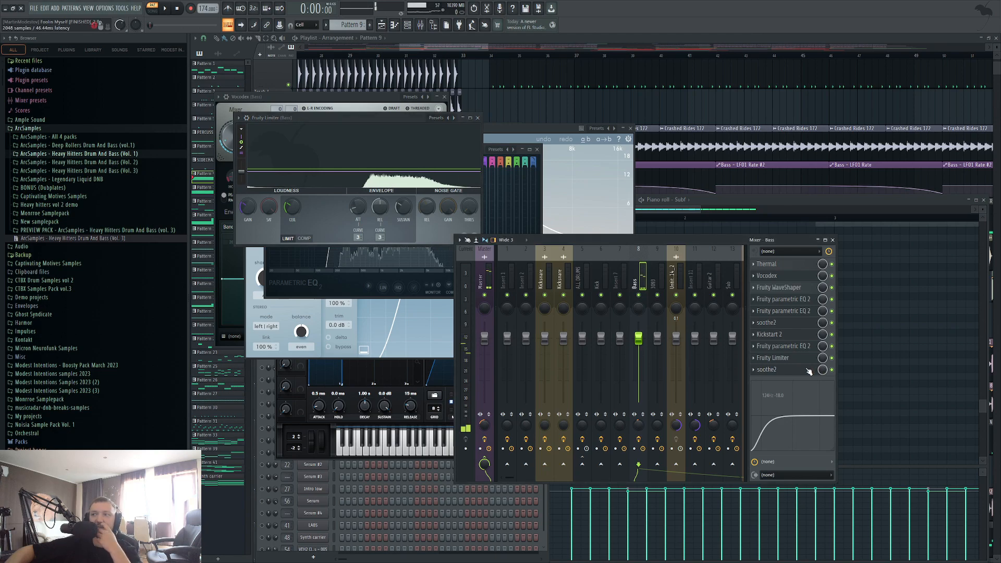
pyautogui.click(776, 369)
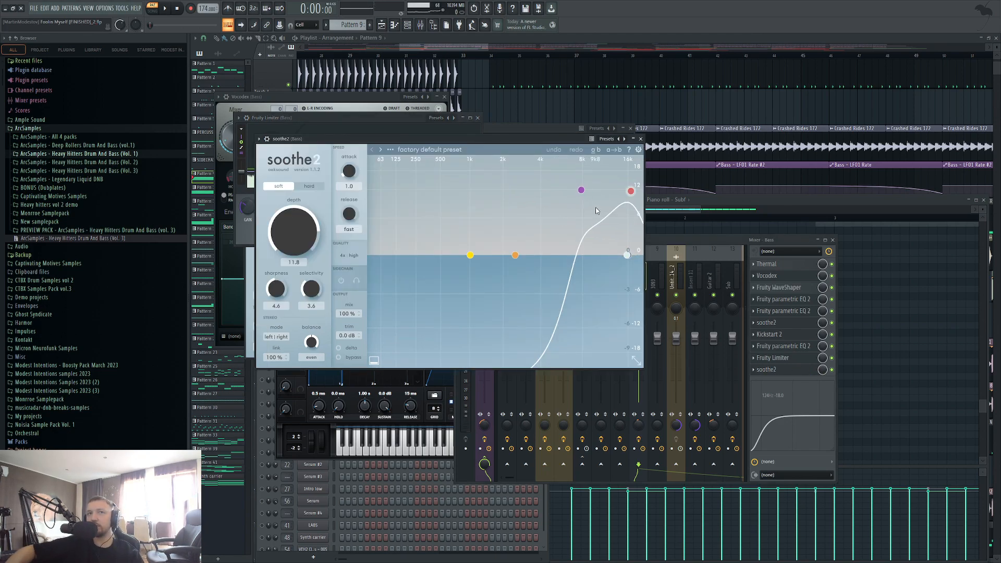
pyautogui.click(684, 237)
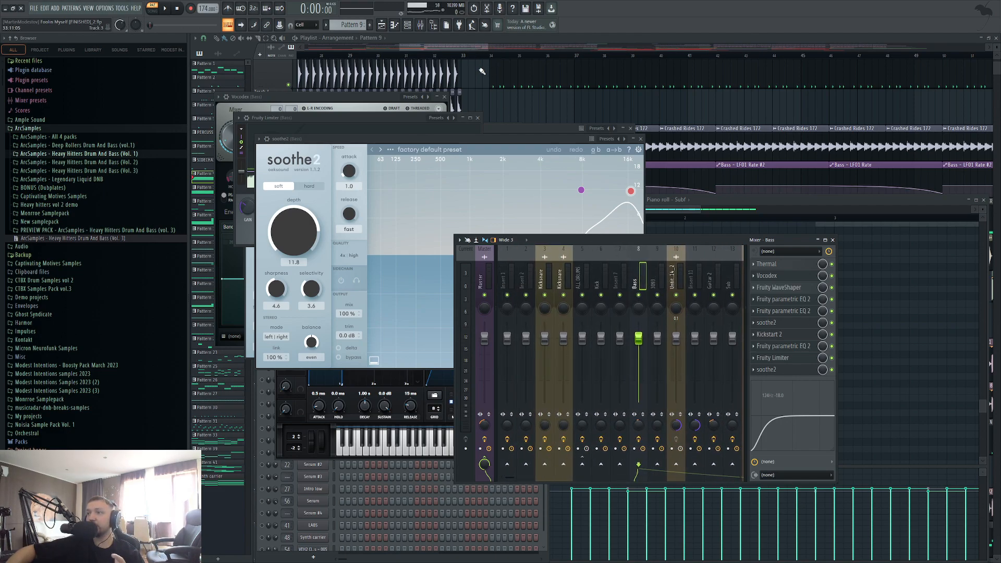
# Show the playlist unobstructed and select the time range from bar 34 to bar 42
pyautogui.click(386, 25)
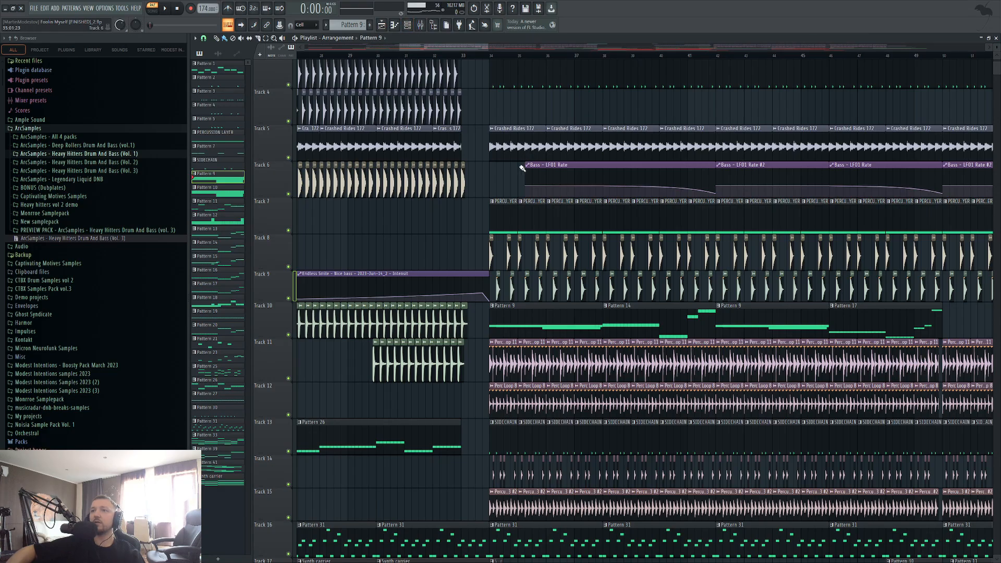
pyautogui.scroll(-3, 465, 59)
pyautogui.moveTo(471, 56); pyautogui.dragTo(639, 57)
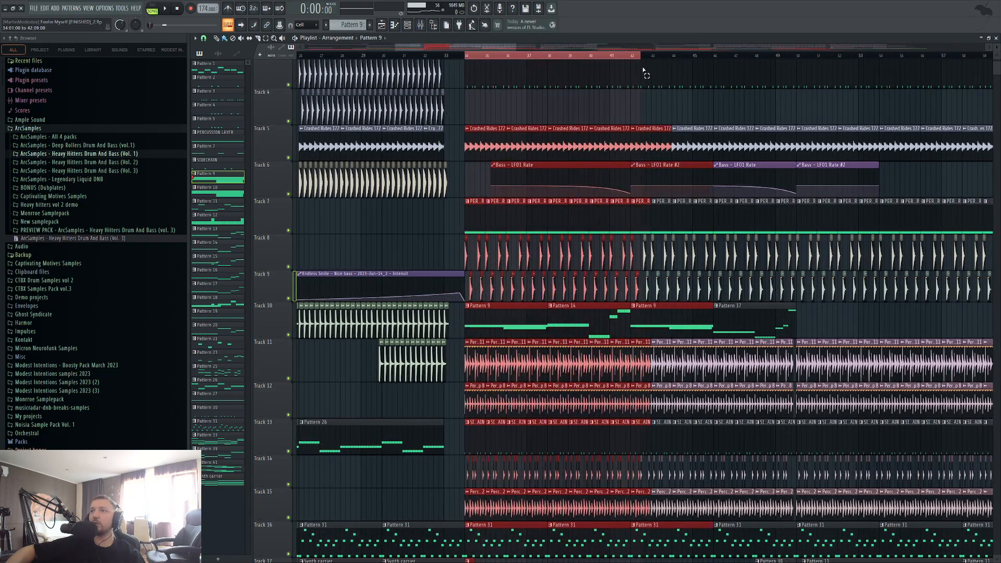
pyautogui.scroll(4, 522, 57)
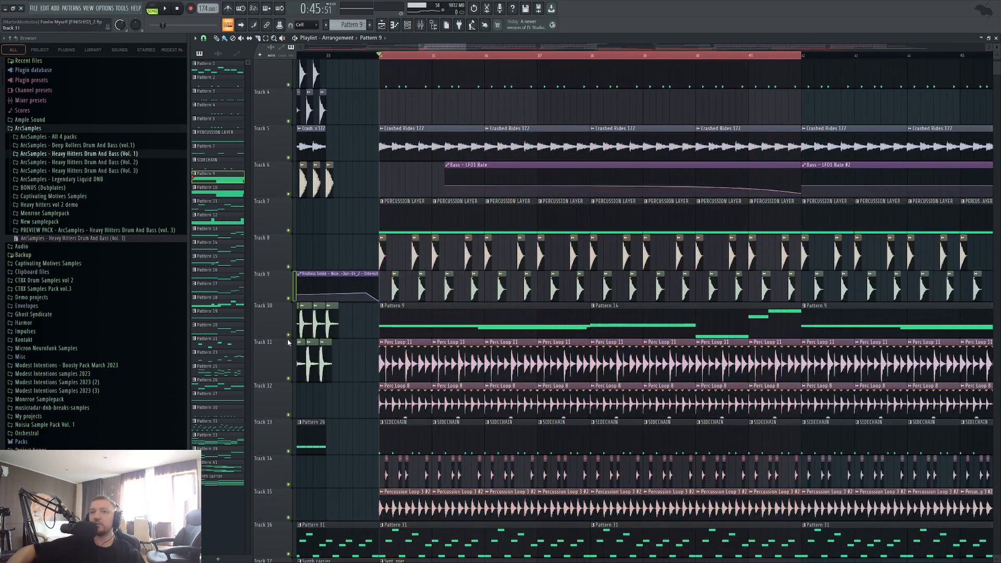
# Solo Track 10 with the bass patterns and briefly play the selected range
pyautogui.rightClick(289, 335)
pyautogui.press('space')
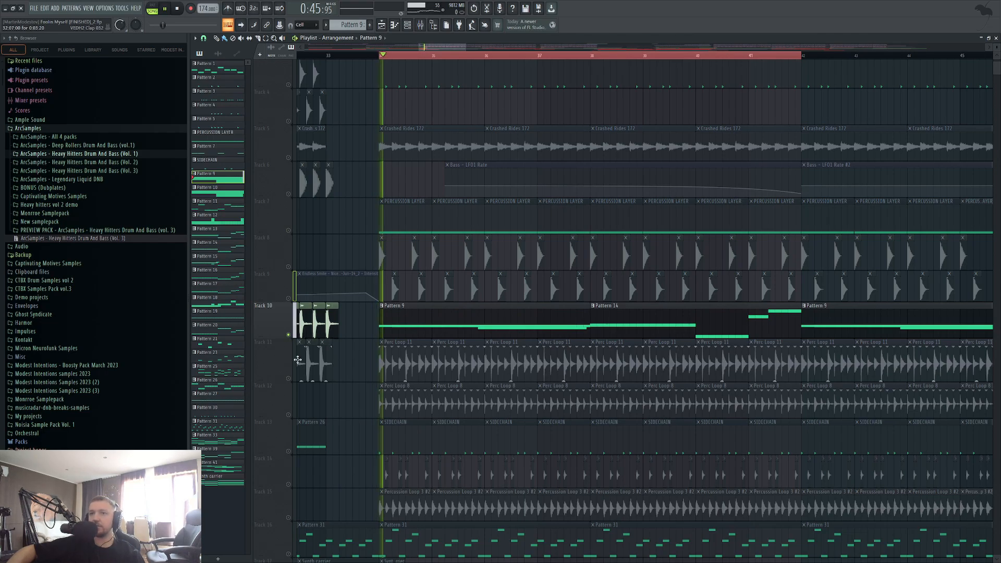
pyautogui.press('space')
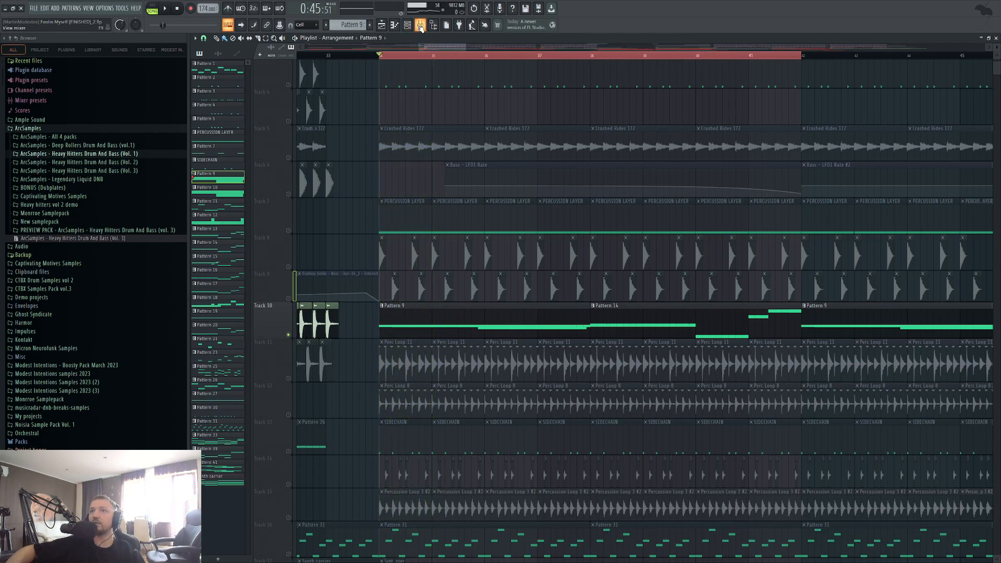
pyautogui.click(420, 26)
pyautogui.click(420, 26)
pyautogui.click(411, 27)
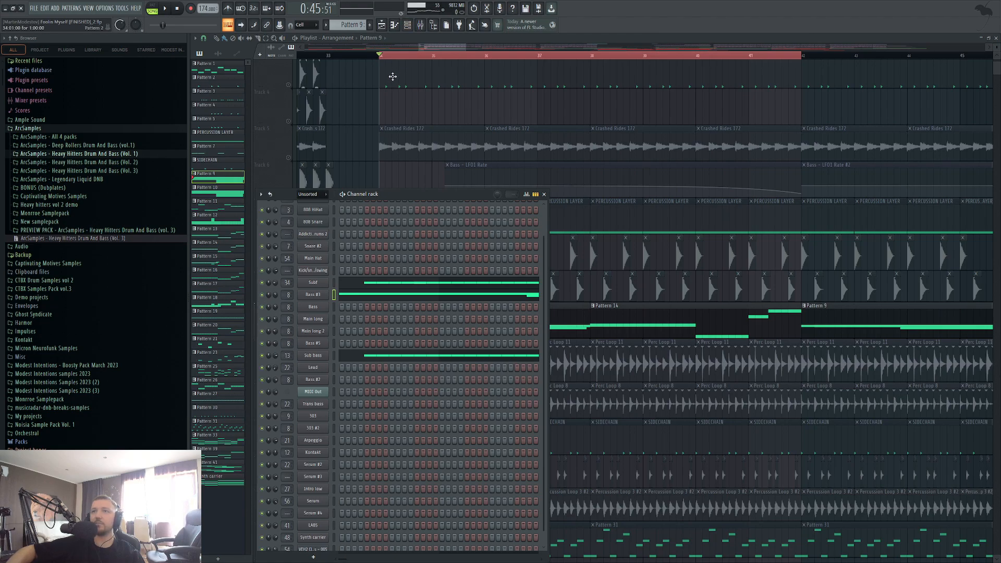
pyautogui.press('F6')
# Play the selected range and bring Tracks 8, 9 and 11 to 15 back in by unmuting them
pyautogui.press('space')
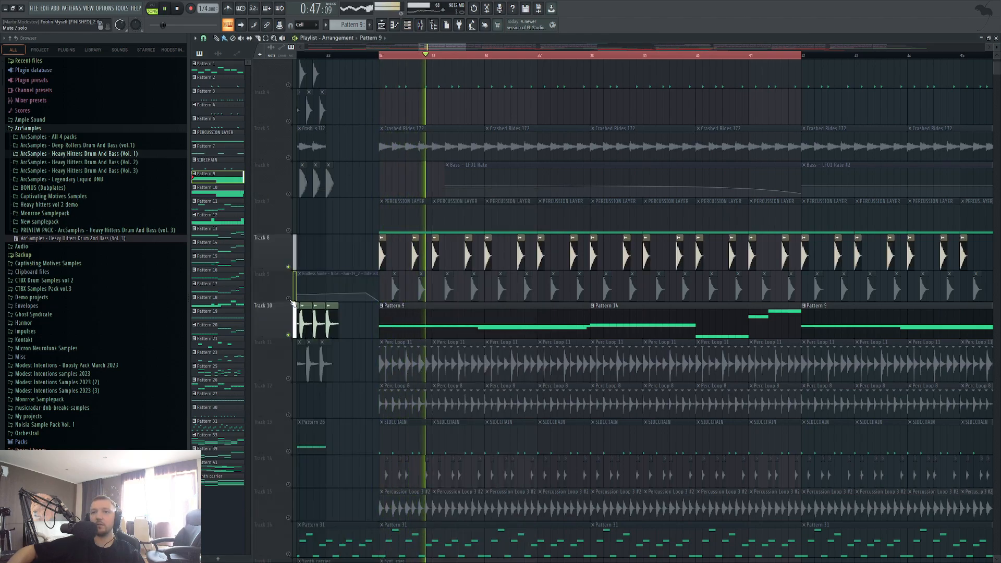
pyautogui.click(288, 298)
pyautogui.click(289, 379)
pyautogui.click(289, 415)
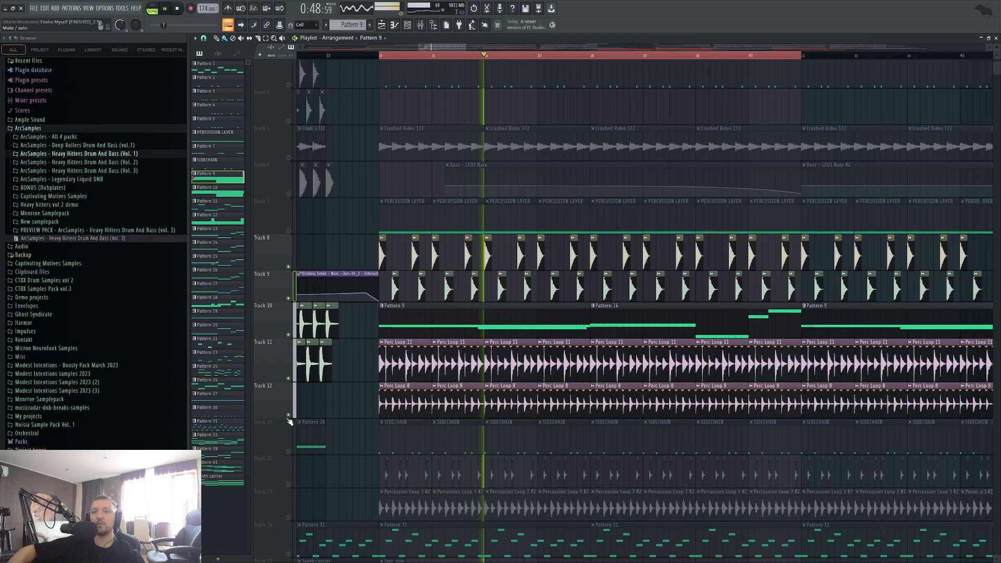
pyautogui.click(289, 451)
pyautogui.click(288, 485)
pyautogui.click(289, 518)
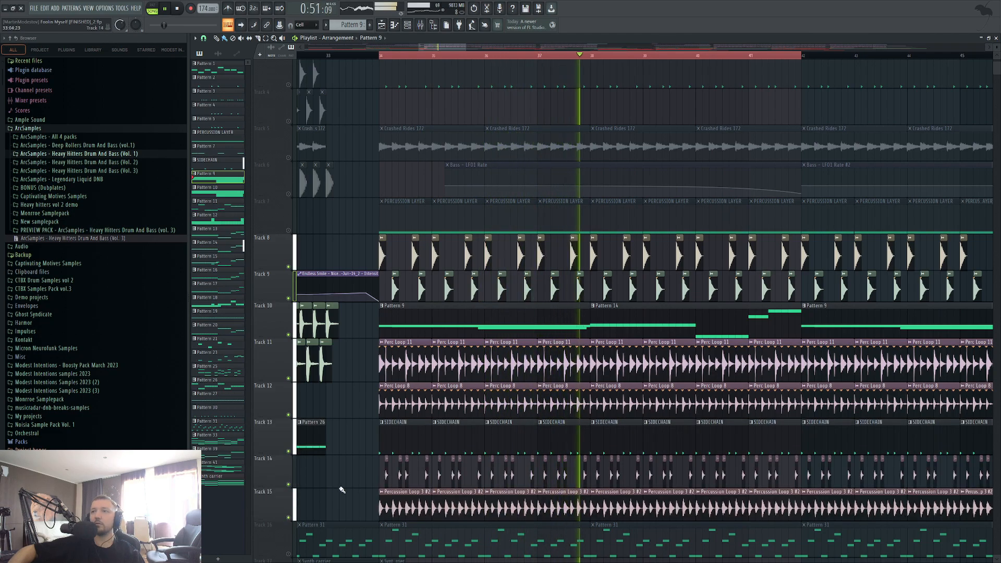
# Unmute Tracks 3 and 5 during playback, then stop
pyautogui.scroll(3, 324, 151)
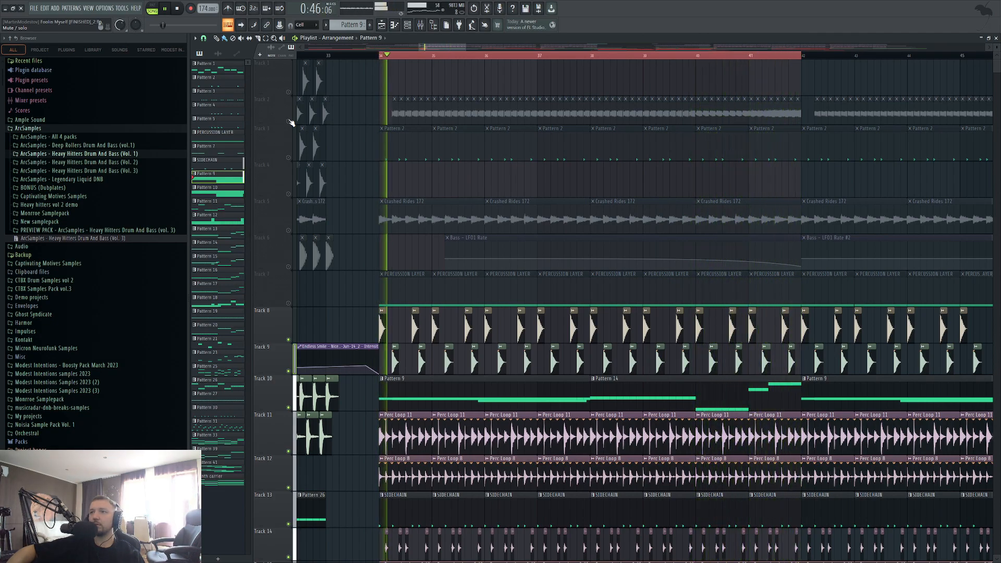
pyautogui.click(290, 159)
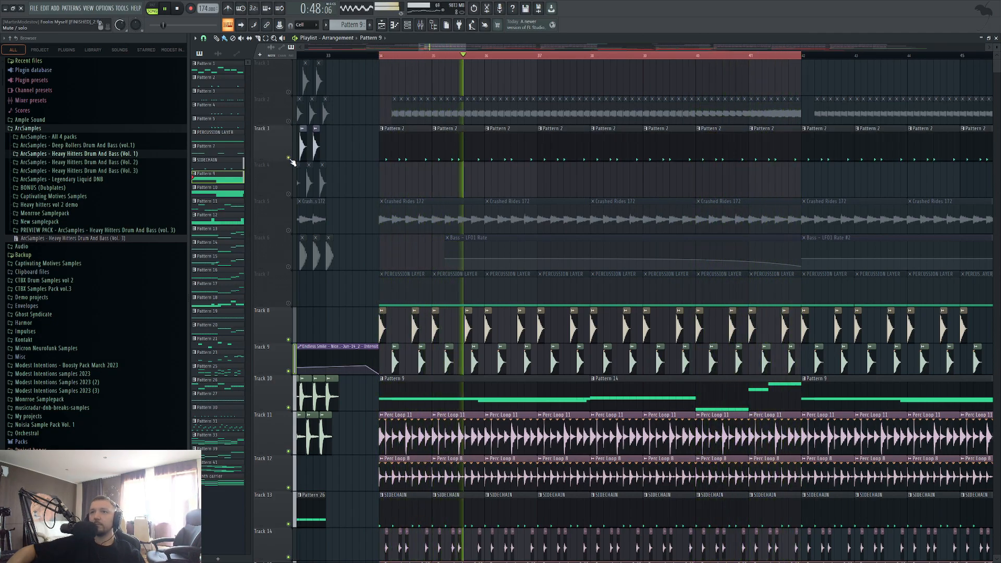
pyautogui.click(289, 230)
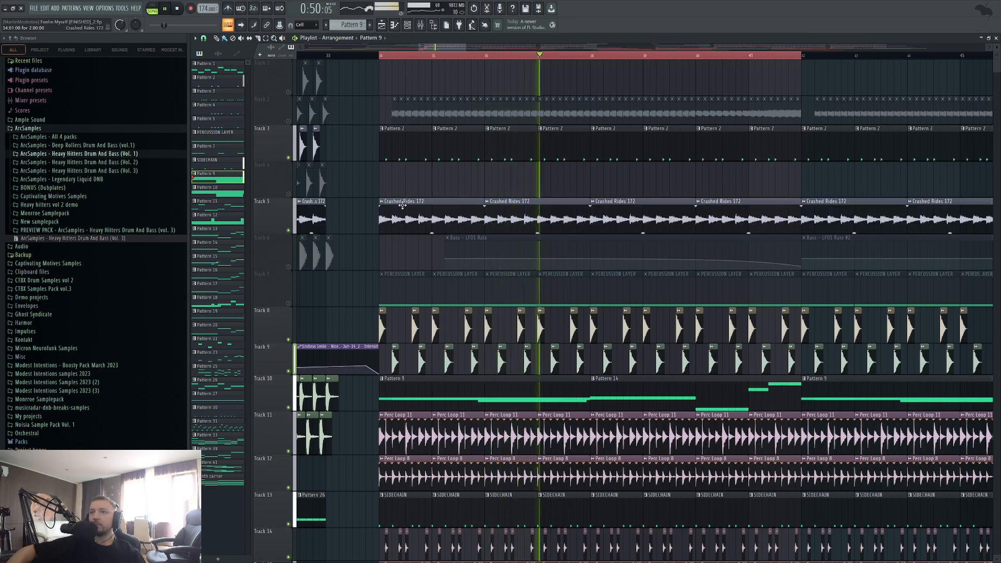
pyautogui.press('space')
# Open Pattern 14 in the piano roll and review its sub notes
pyautogui.doubleClick(758, 393)
pyautogui.scroll(-3, 629, 322)
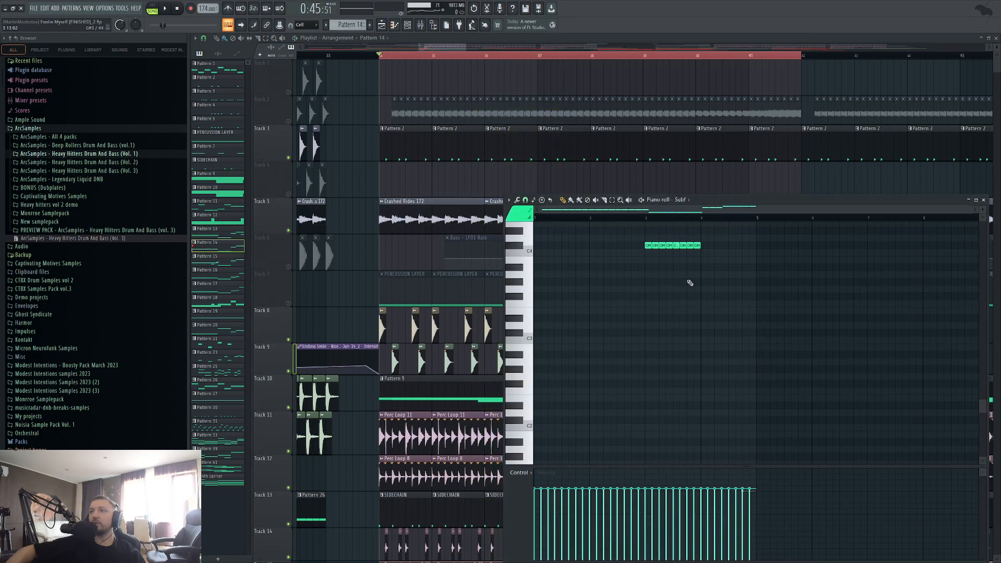
pyautogui.scroll(5, 690, 283)
# Open the Trans bass channel's Serum synth and audition its sound on the notes F4 and F5
pyautogui.click(407, 25)
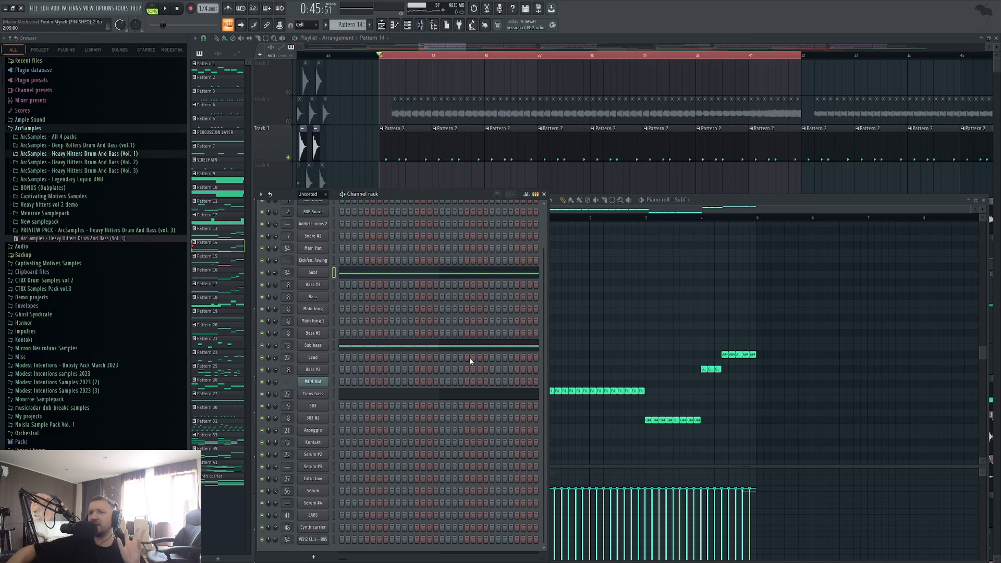
pyautogui.scroll(-1, 469, 360)
pyautogui.click(313, 394)
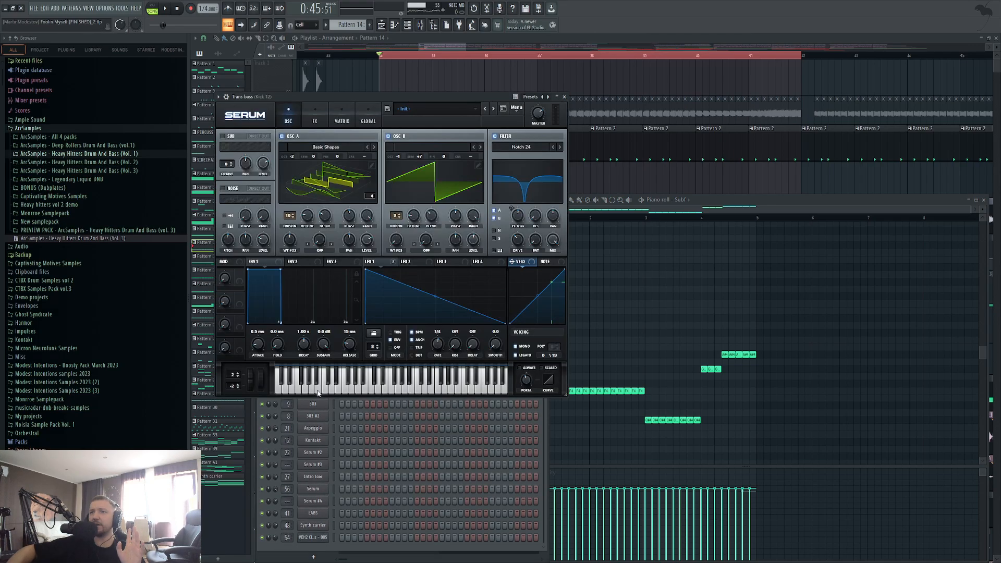
pyautogui.press('v')
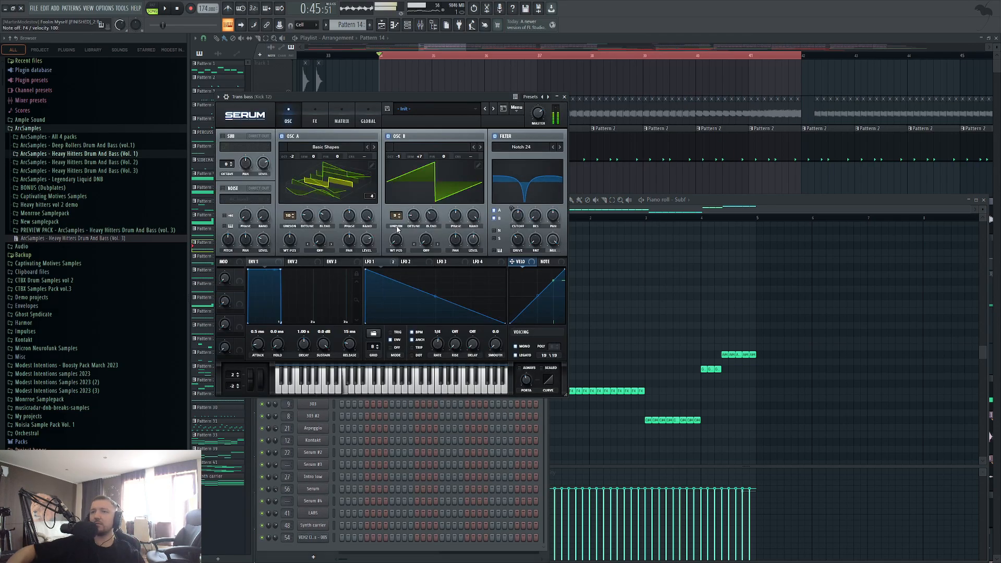
pyautogui.press('r')
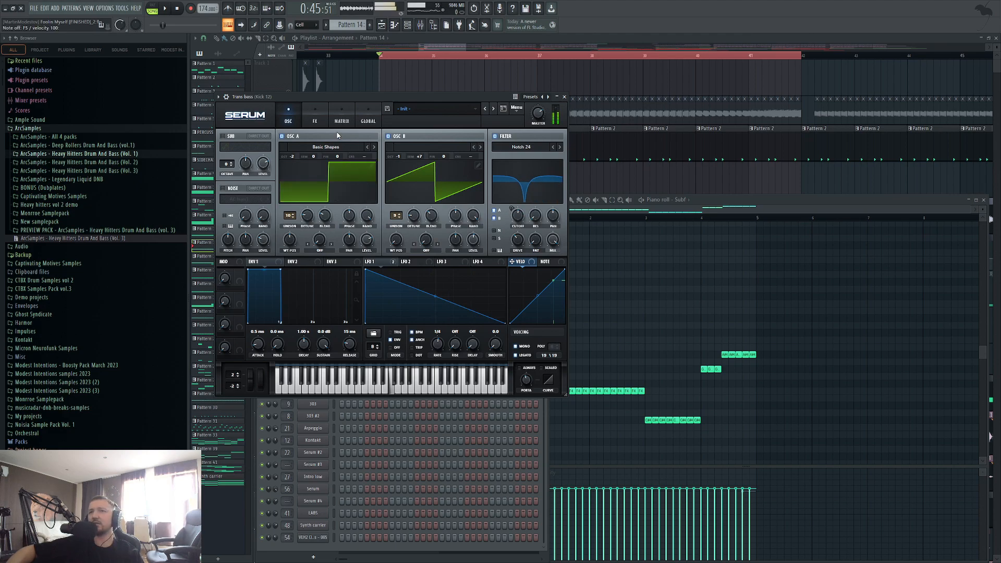
# Examine the Trans bass's effects and oscillator settings in Serum, then close the synth
pyautogui.click(320, 121)
pyautogui.click(288, 121)
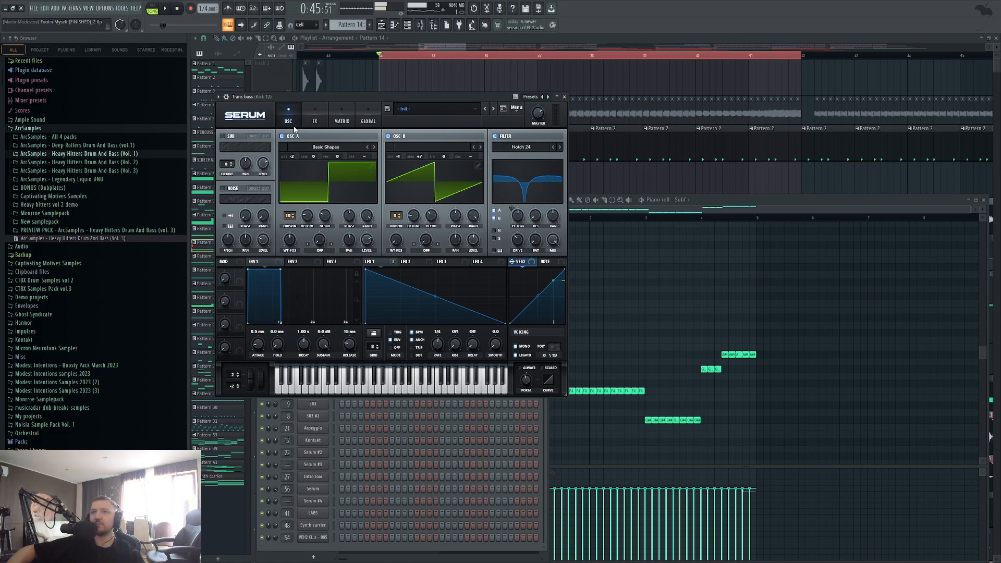
pyautogui.click(315, 119)
pyautogui.click(564, 97)
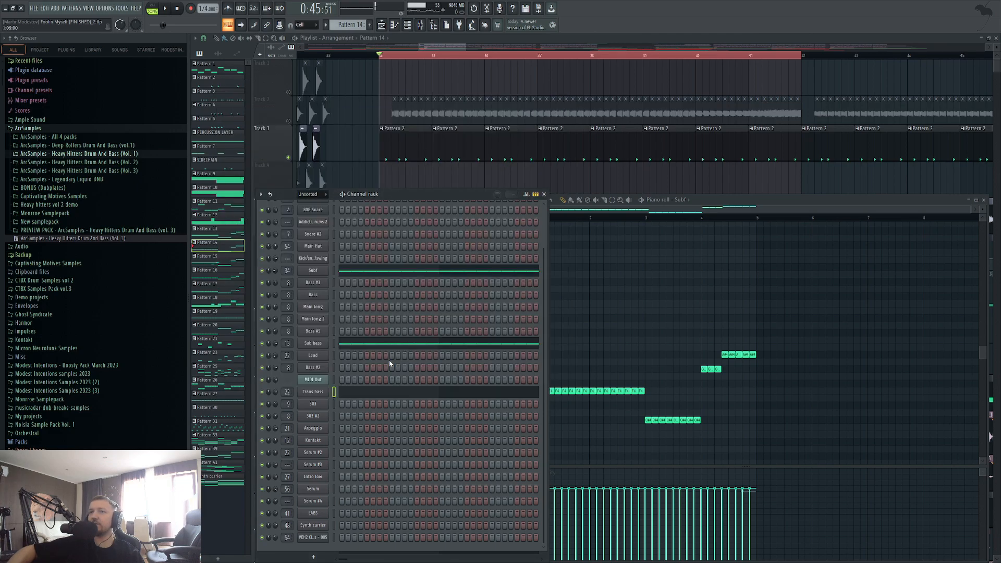
# Return to the playlist and open the Pattern 17 clip on Track 10 in the piano roll
pyautogui.scroll(5, 412, 365)
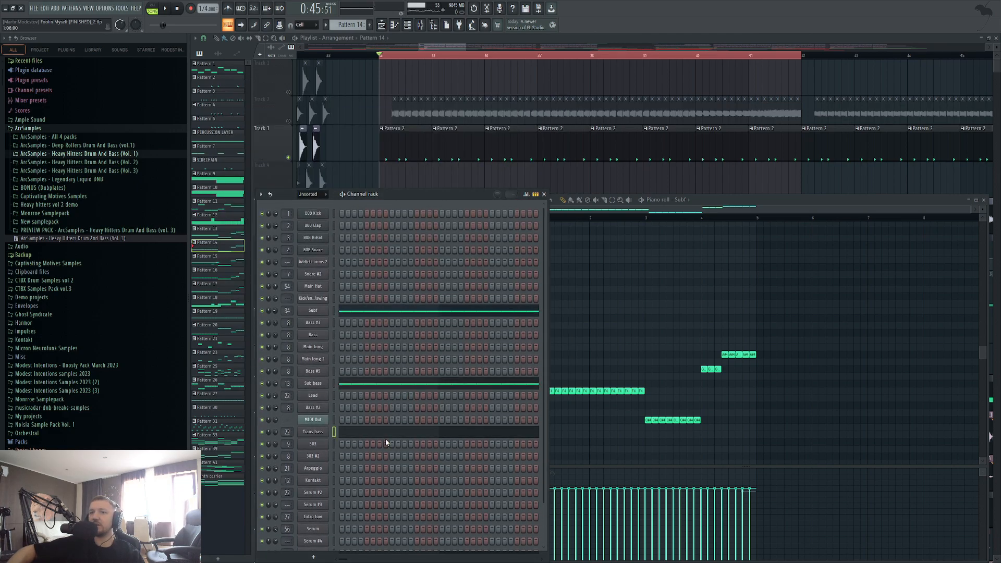
pyautogui.rightClick(710, 184)
pyautogui.scroll(-5, 445, 327)
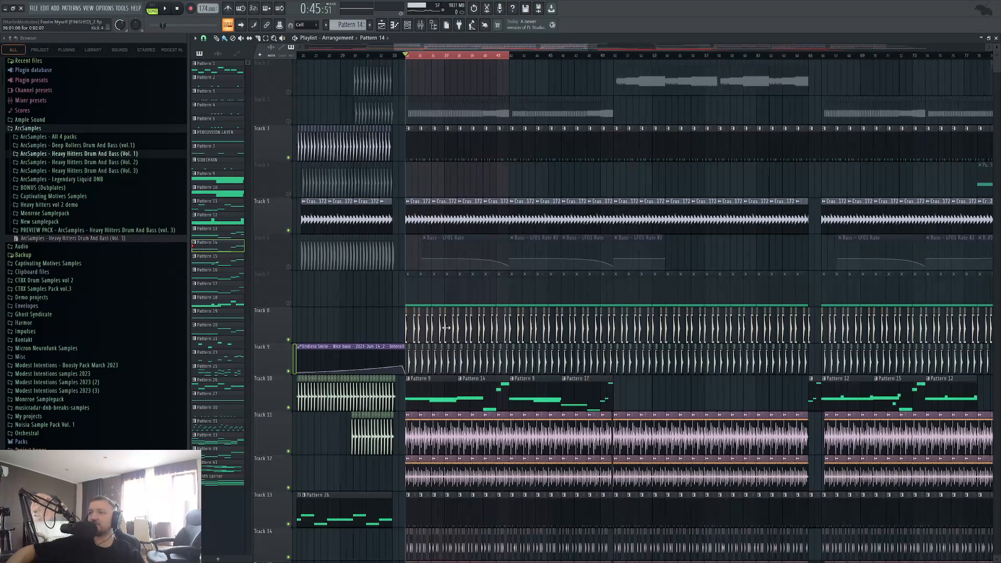
pyautogui.click(580, 398)
pyautogui.doubleClick(580, 399)
# Switch playback to pattern mode and audition the end of Pattern 17 from about bar 4
pyautogui.click(646, 219)
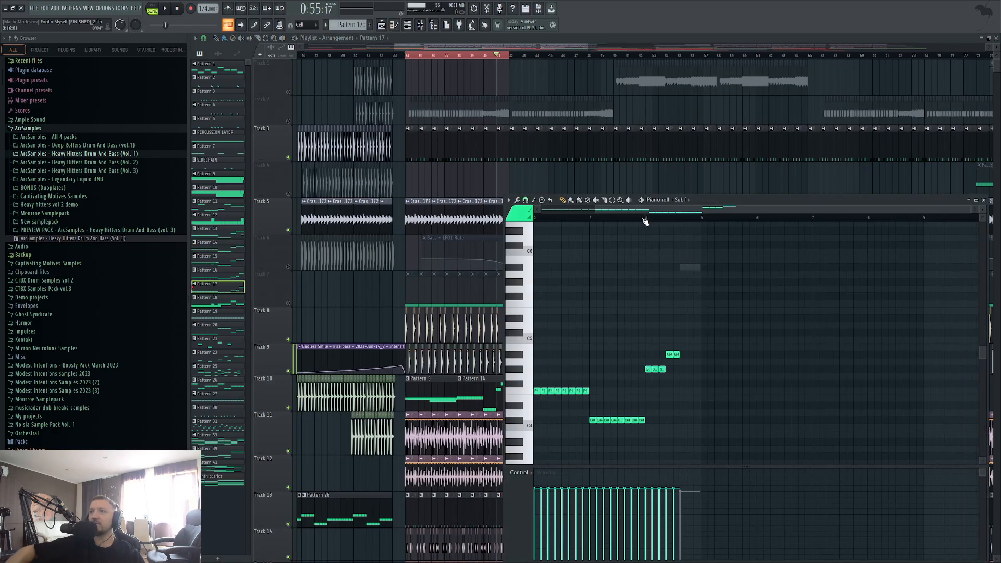
pyautogui.scroll(5, 622, 219)
pyautogui.scroll(-4, 569, 246)
pyautogui.scroll(-4, 618, 232)
pyautogui.scroll(-4, 467, 145)
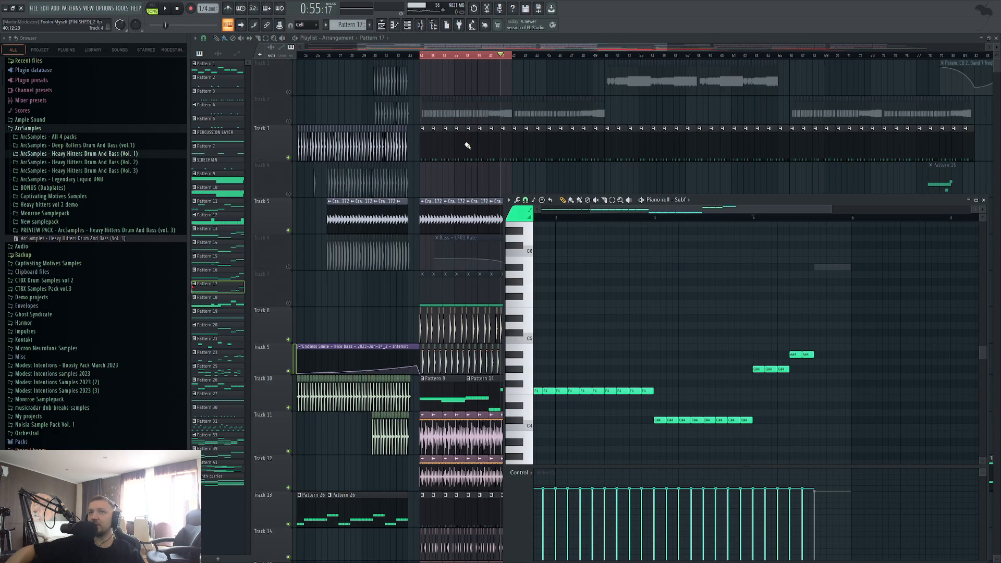
pyautogui.click(153, 9)
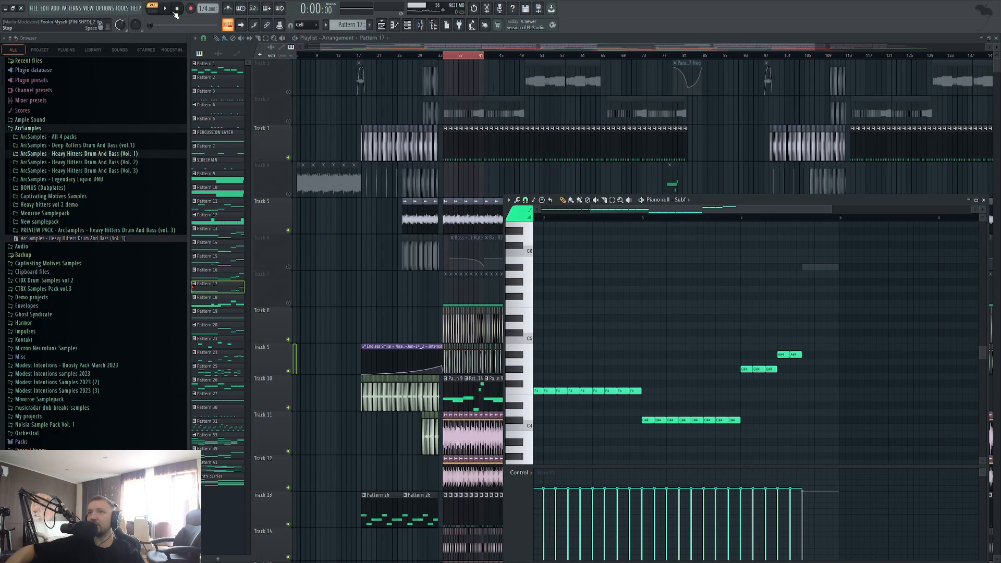
pyautogui.click(732, 218)
pyautogui.press('space')
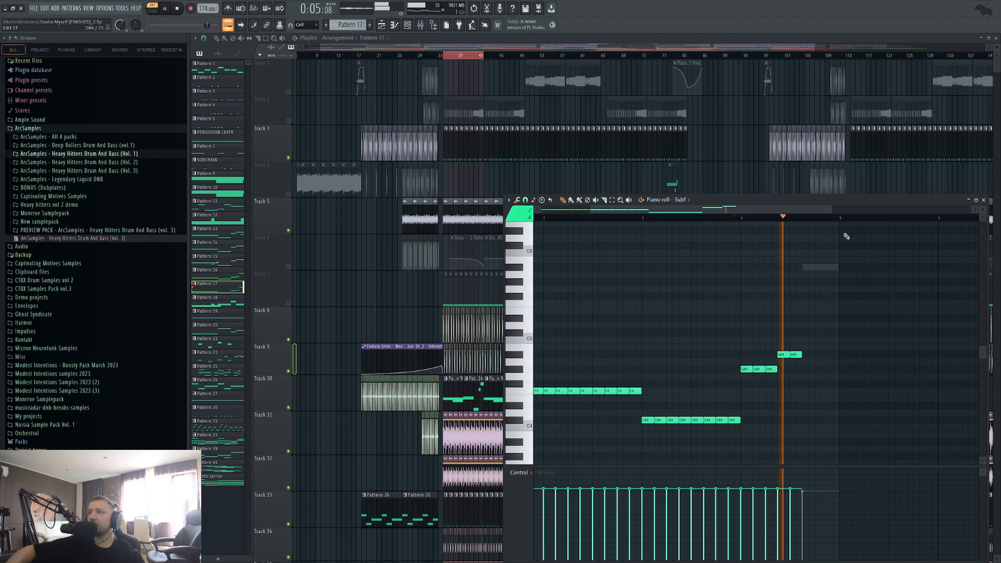
pyautogui.press('space')
# Show the Trans bass note that ends Pattern 17 in the piano roll, then go back to the playlist
pyautogui.doubleClick(822, 268)
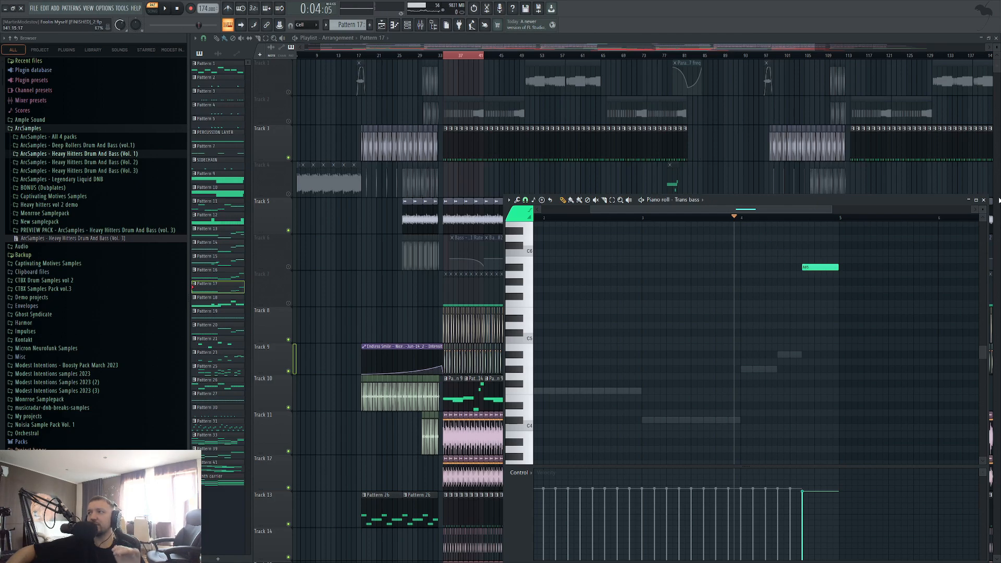
pyautogui.click(984, 200)
pyautogui.scroll(1, 482, 442)
pyautogui.scroll(2, 482, 442)
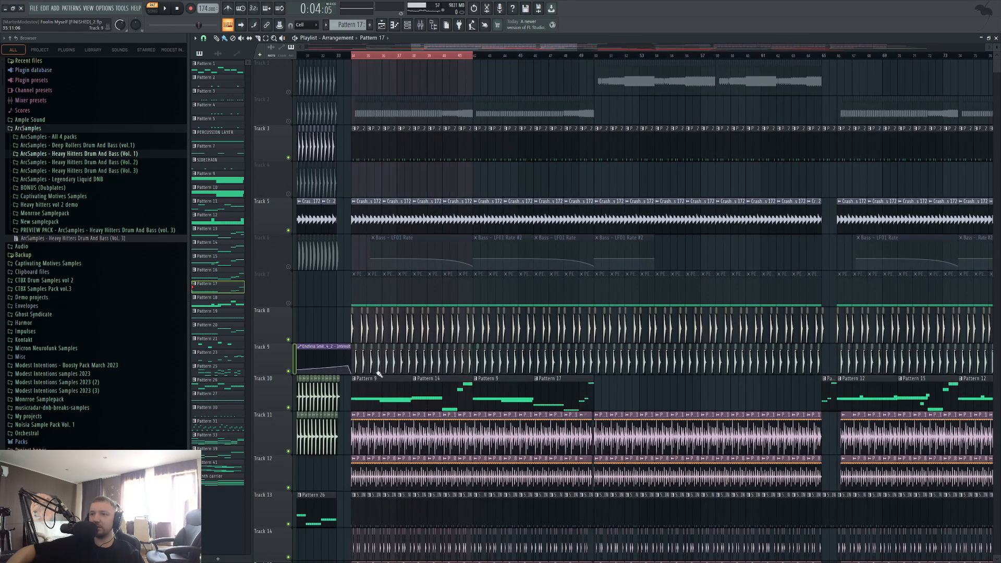
pyautogui.scroll(-4, 378, 374)
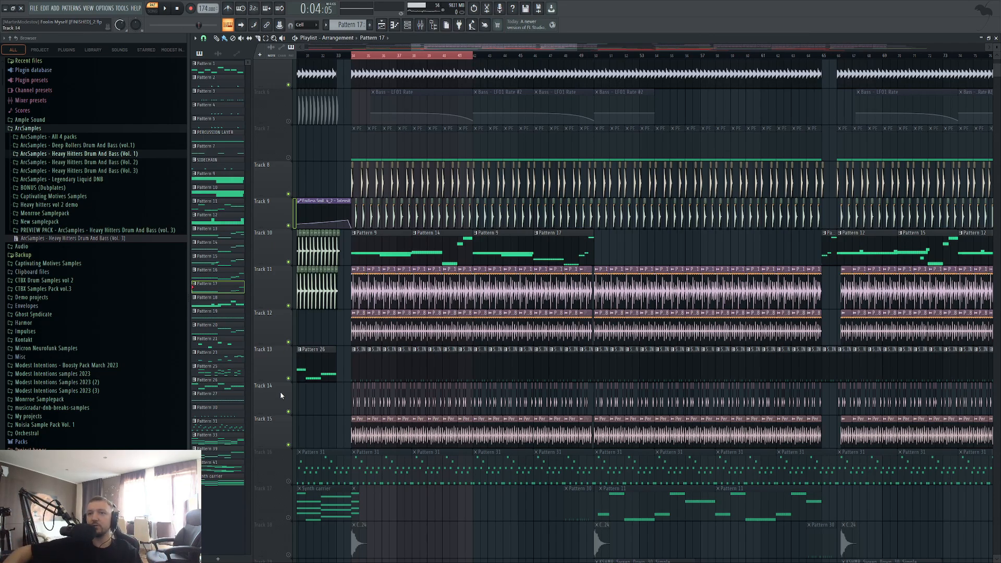
# Solo Track 16 with the Pattern 31 clips and audition it in song mode from bar 34
pyautogui.rightClick(289, 481)
pyautogui.scroll(-4, 288, 349)
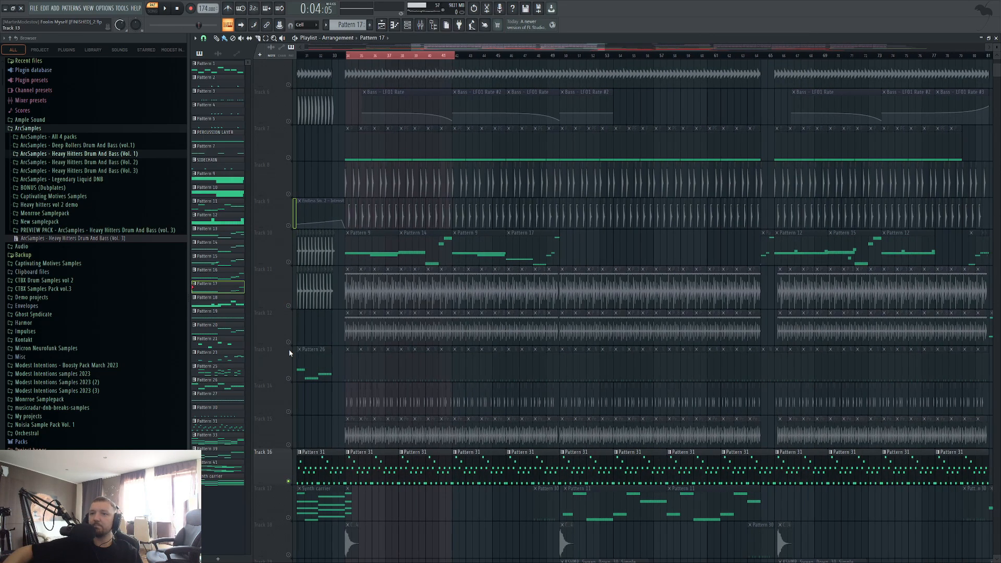
pyautogui.scroll(4, 282, 313)
pyautogui.scroll(4, 290, 299)
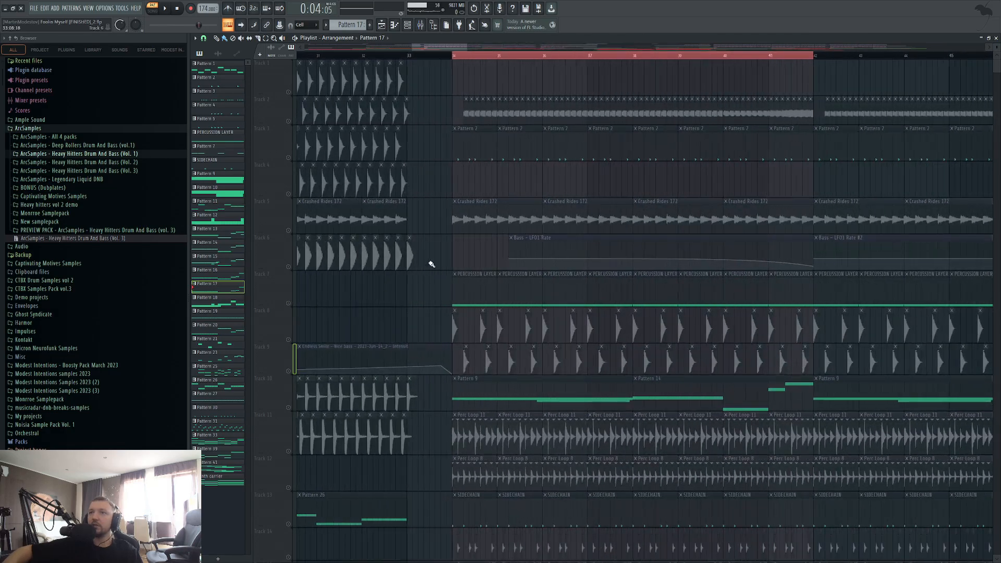
pyautogui.scroll(-1, 456, 134)
pyautogui.scroll(-10, 455, 134)
pyautogui.scroll(10, 479, 134)
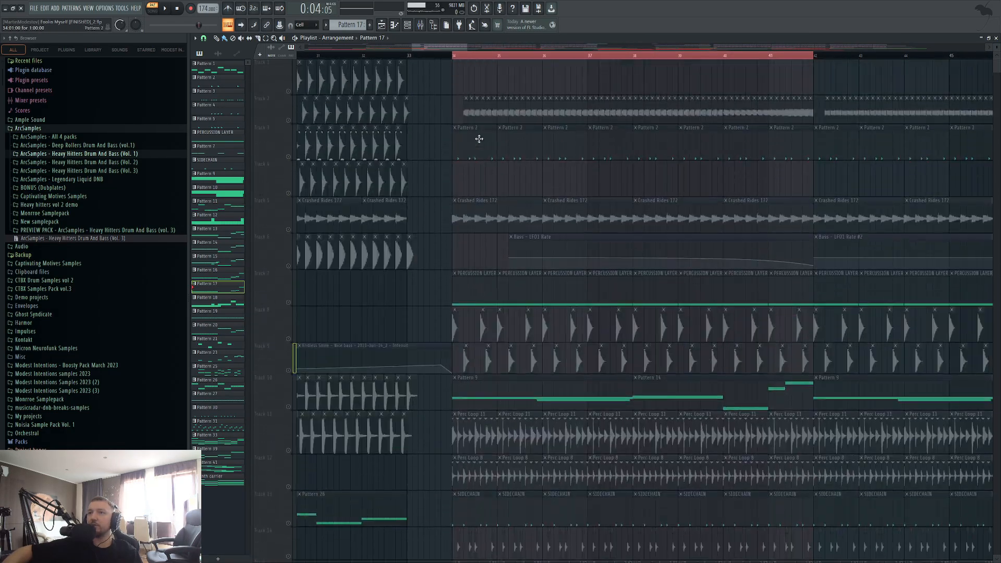
pyautogui.click(460, 57)
pyautogui.press('space')
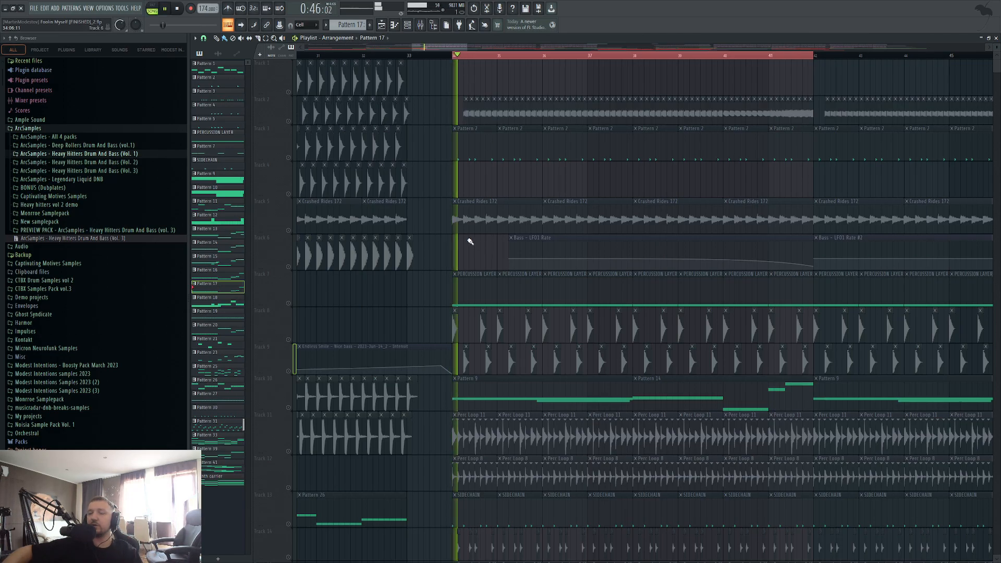
pyautogui.scroll(-6, 435, 203)
pyautogui.scroll(-6, 435, 204)
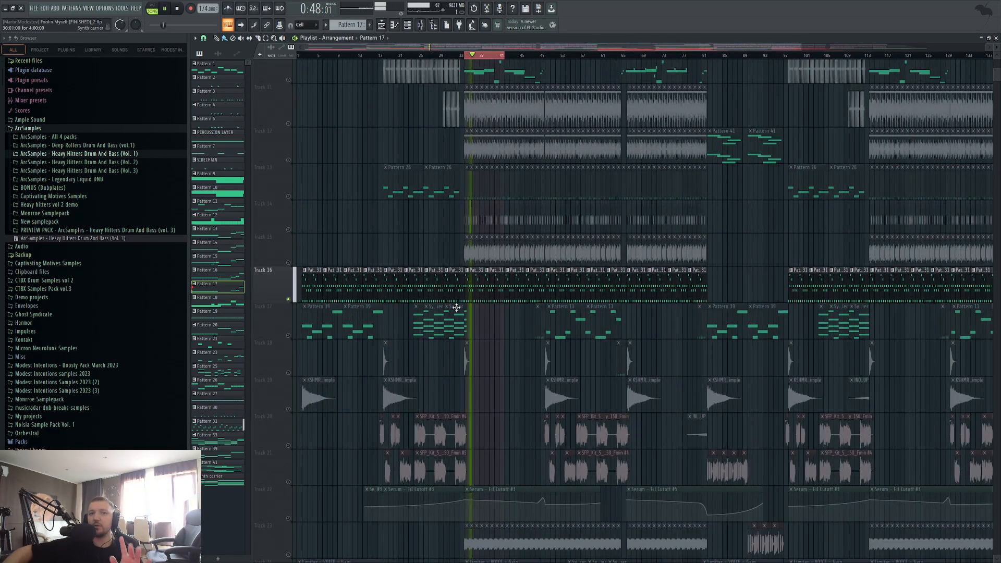
pyautogui.press('space')
# Go back to the start of the arrangement and cancel the solo to make all playlist tracks active
pyautogui.scroll(5, 313, 221)
pyautogui.scroll(6, 264, 188)
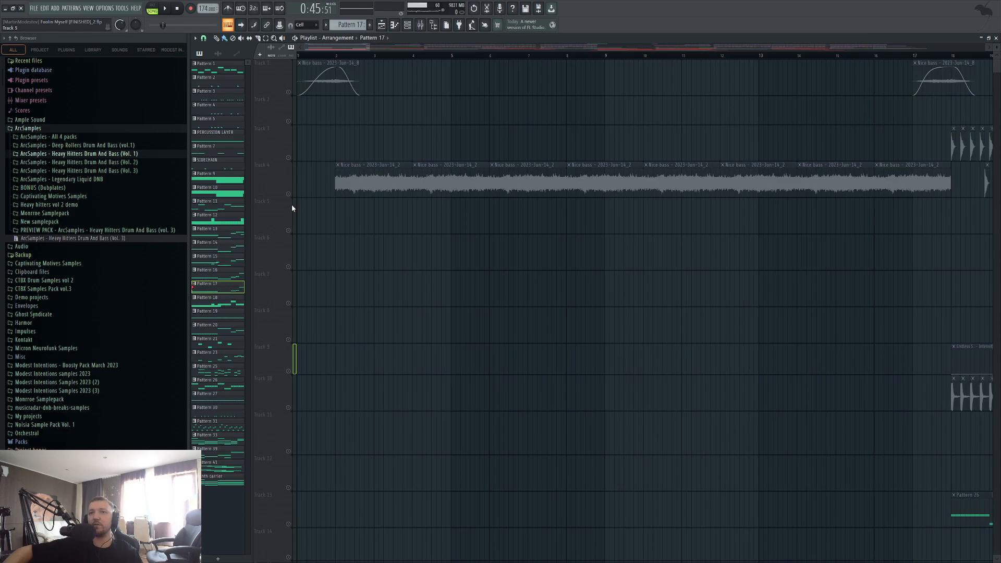
pyautogui.rightClick(289, 194)
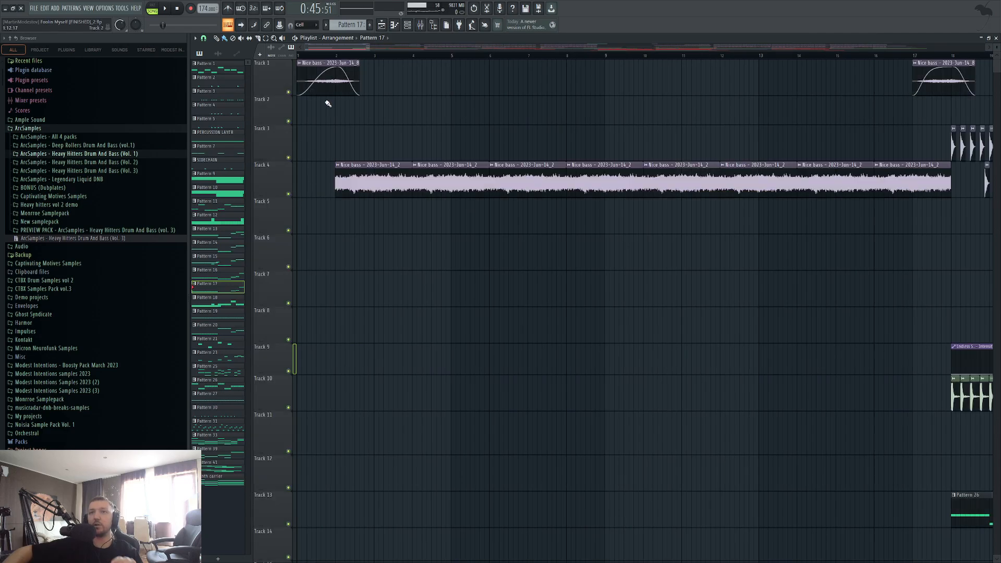
# Solo Track 26, the intro's electric guitar loop, in the playlist
pyautogui.click(309, 60)
pyautogui.scroll(-4, 412, 249)
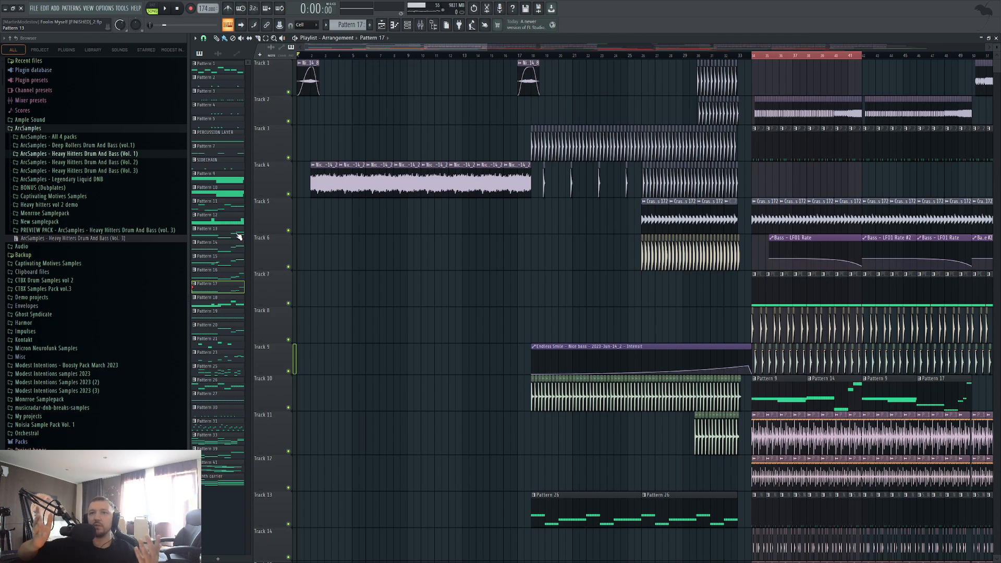
pyautogui.scroll(4, 304, 218)
pyautogui.scroll(-5, 415, 259)
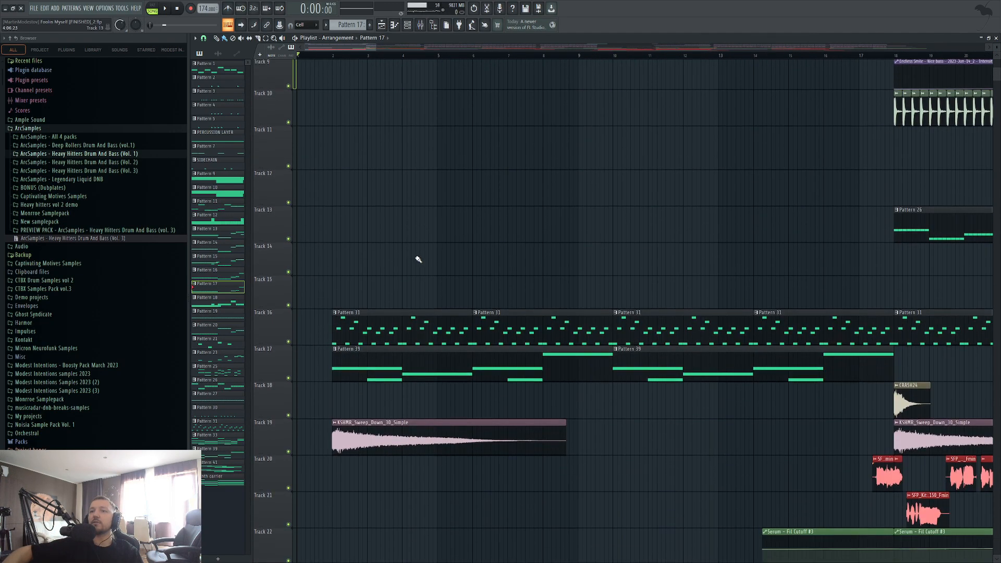
pyautogui.scroll(-4, 397, 308)
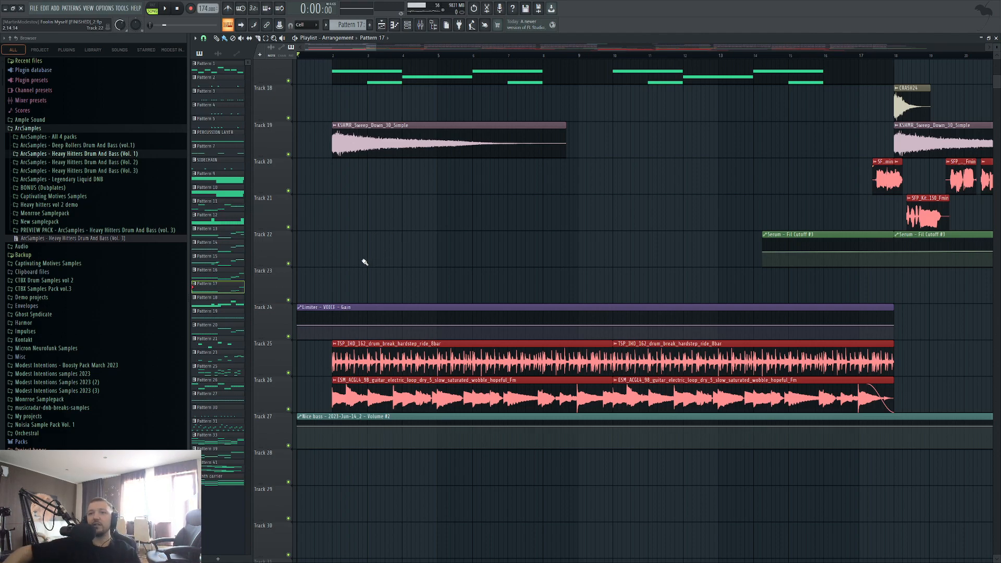
pyautogui.scroll(5, 323, 313)
pyautogui.scroll(-8, 334, 266)
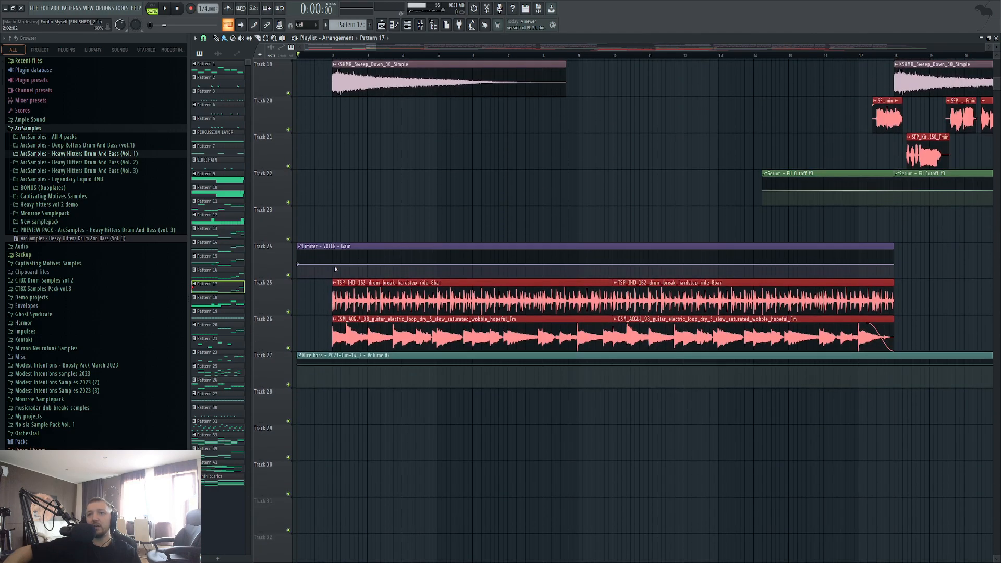
pyautogui.rightClick(290, 301)
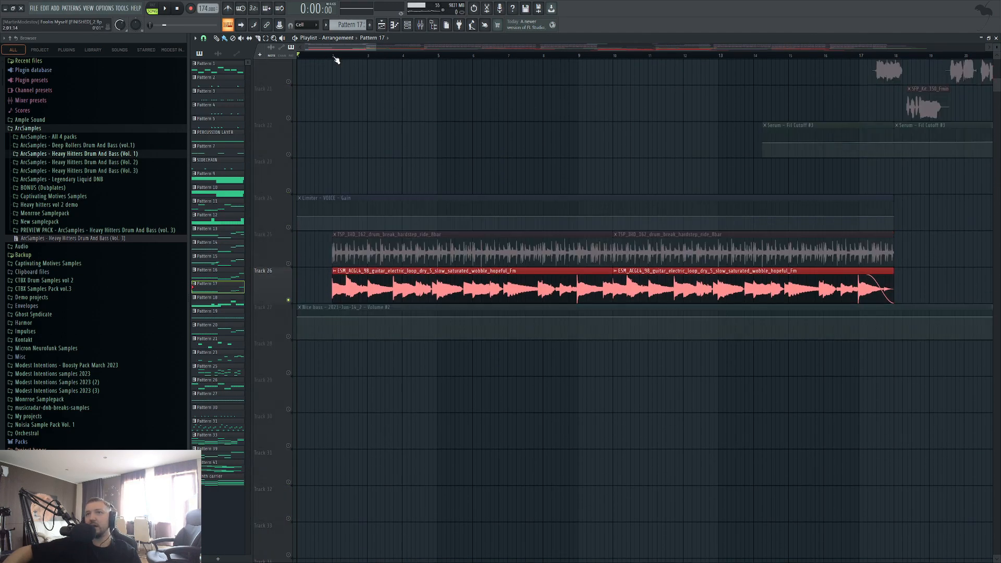
# Select bars 2 to 18 on the playlist timeline as a loop and audition the soloed guitar loop
pyautogui.moveTo(335, 58); pyautogui.dragTo(900, 81)
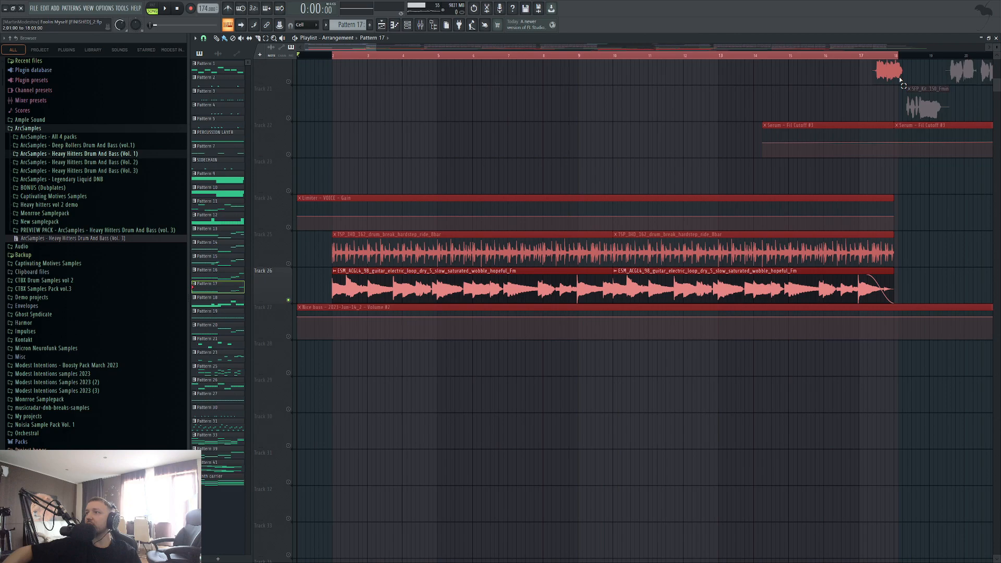
pyautogui.press('space')
pyautogui.click(506, 436)
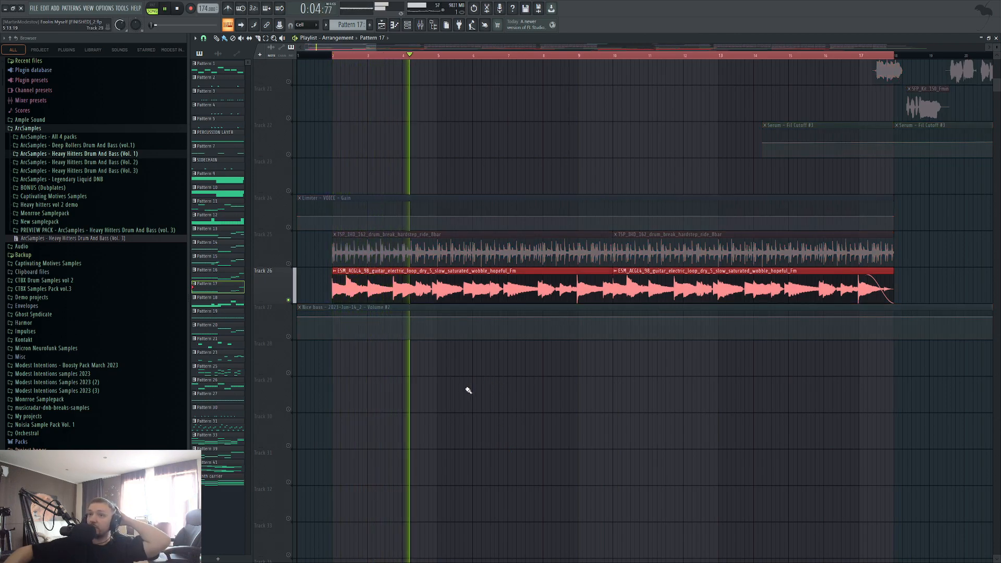
pyautogui.scroll(4, 459, 396)
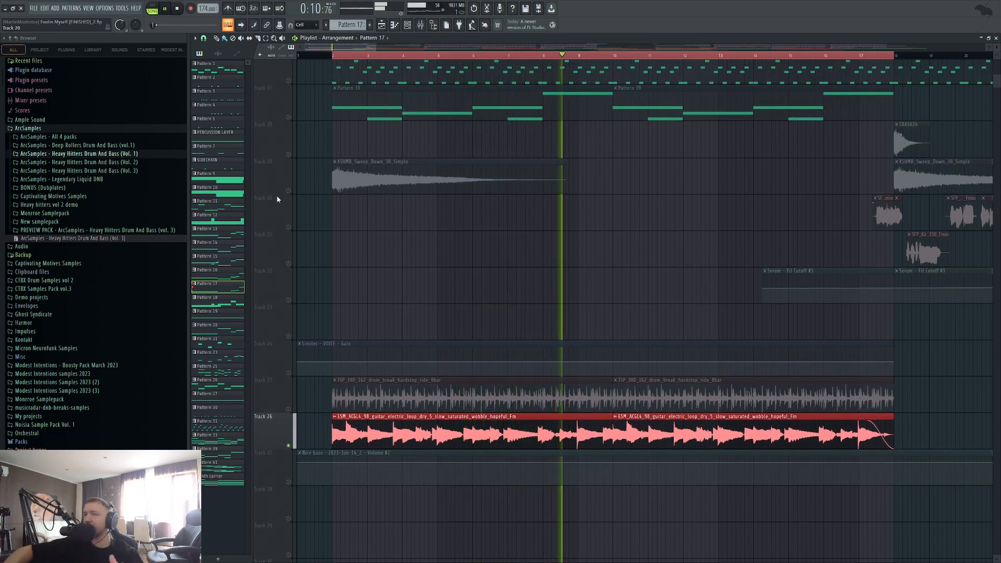
# Stop playback and unmute Track 17 with the Pattern 39 clips alongside the guitar loop
pyautogui.scroll(7, 289, 242)
pyautogui.press('space')
pyautogui.click(291, 374)
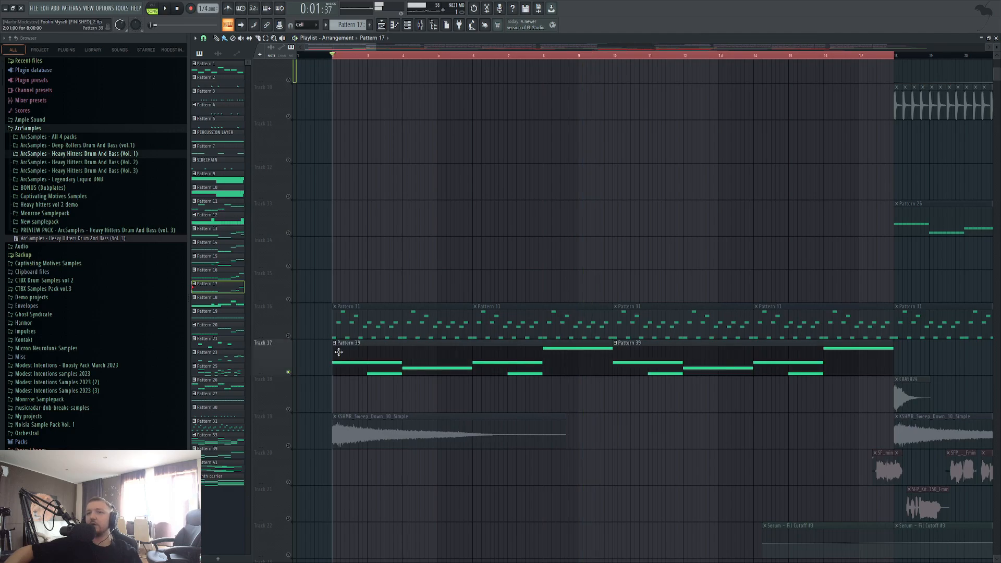
pyautogui.scroll(-6, 339, 323)
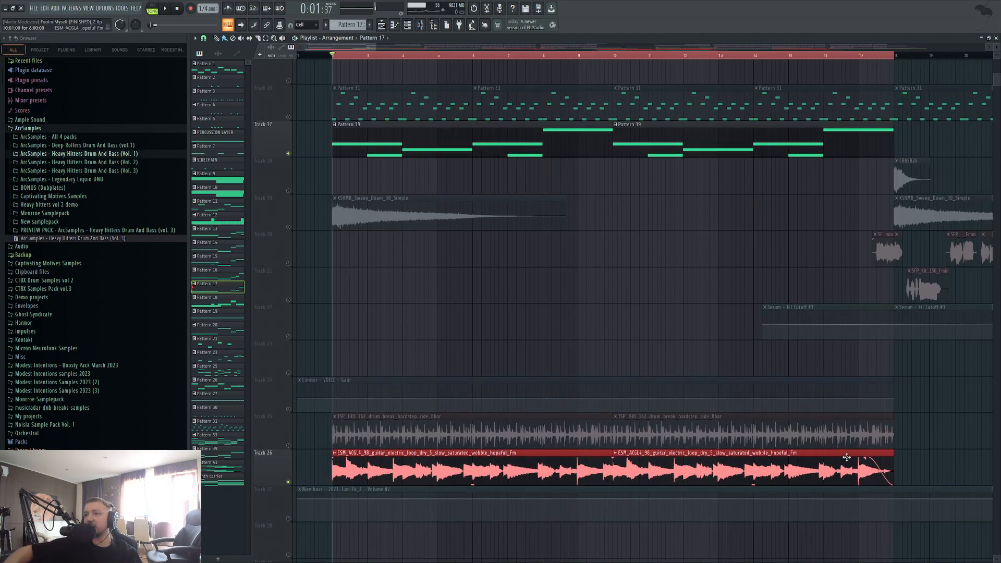
# Inspect the oscillator and effects pages of the Intro low Serum used in Pattern 39, then return to the playlist
pyautogui.doubleClick(405, 146)
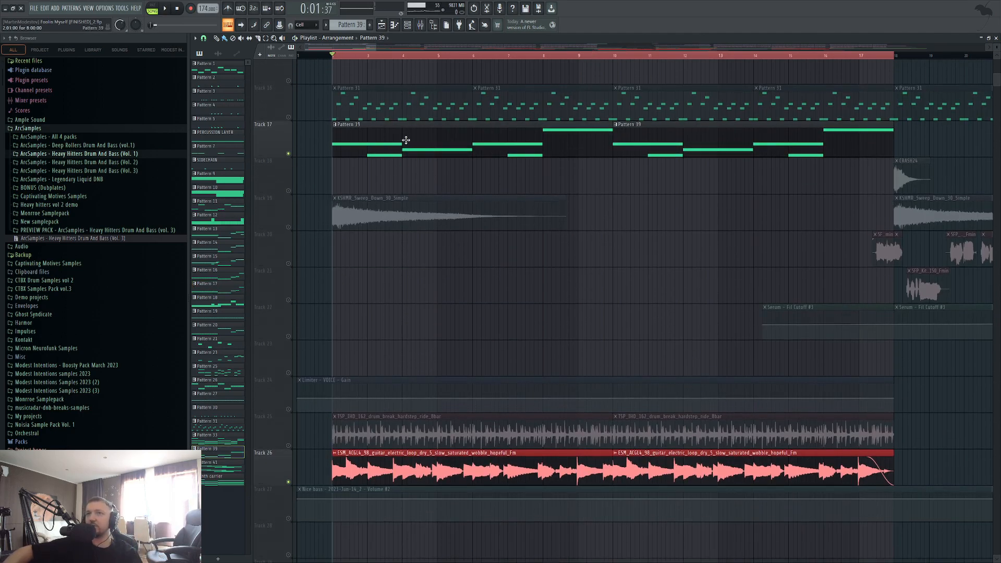
pyautogui.click(407, 25)
pyautogui.click(313, 518)
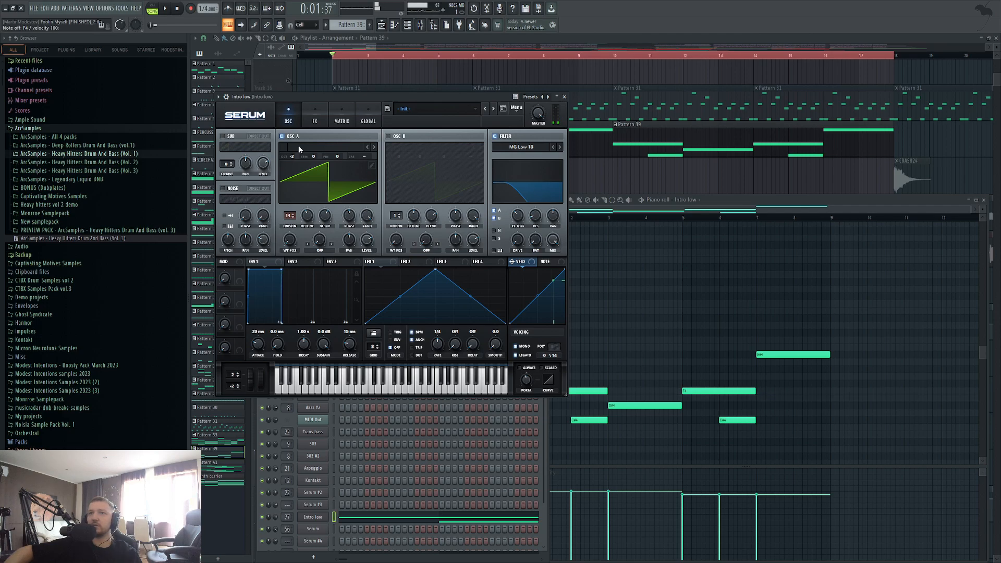
pyautogui.click(315, 120)
pyautogui.click(289, 119)
pyautogui.press('F5')
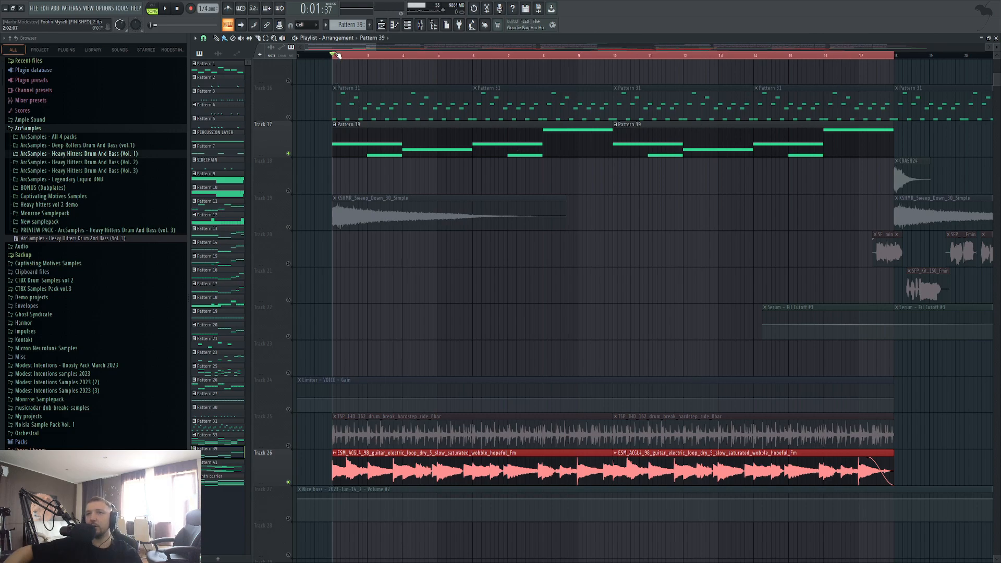
# Audition Tracks 17 and 26 together from bar 2, stop, and unmute Track 16 with the Pattern 31 clips
pyautogui.press('space')
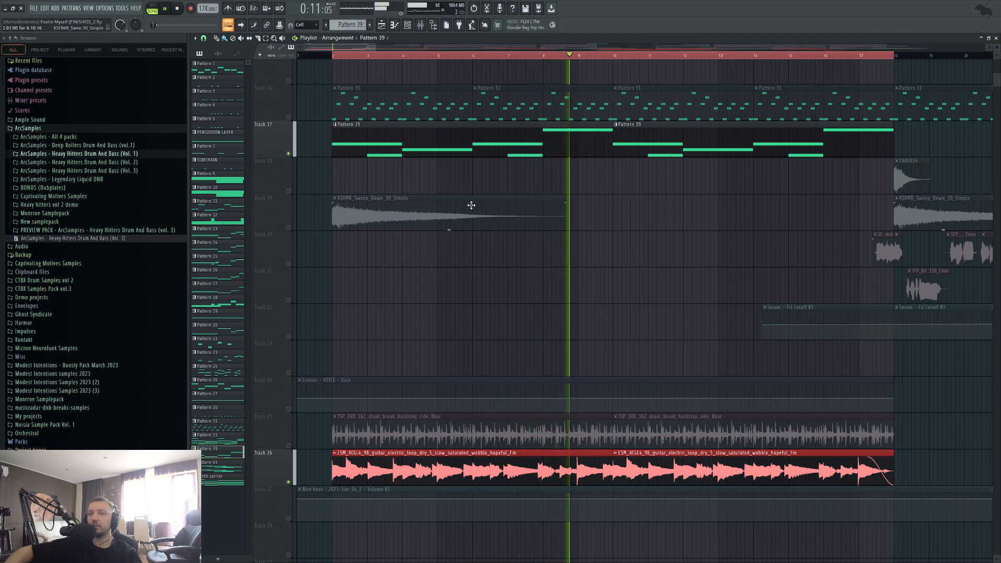
pyautogui.press('space')
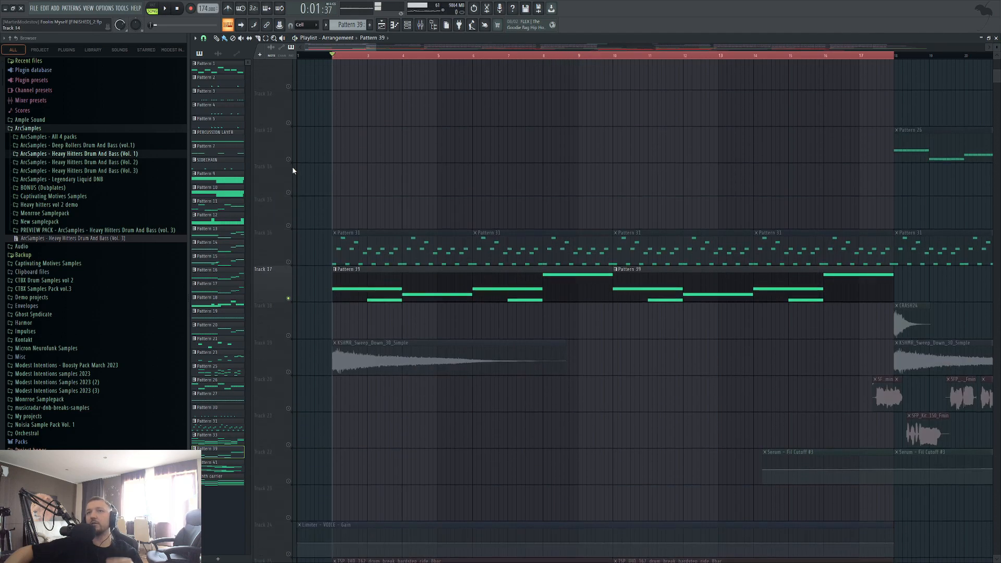
pyautogui.scroll(4, 292, 167)
pyautogui.click(289, 264)
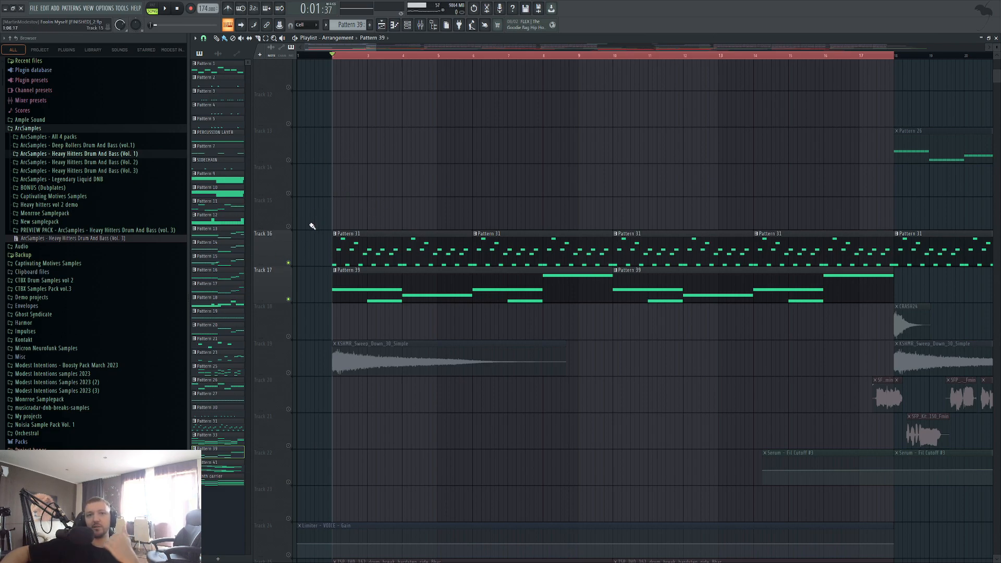
# Mute Tracks 16 and 17 during a short playback, stop, and unmute Track 16 again
pyautogui.scroll(-5, 287, 269)
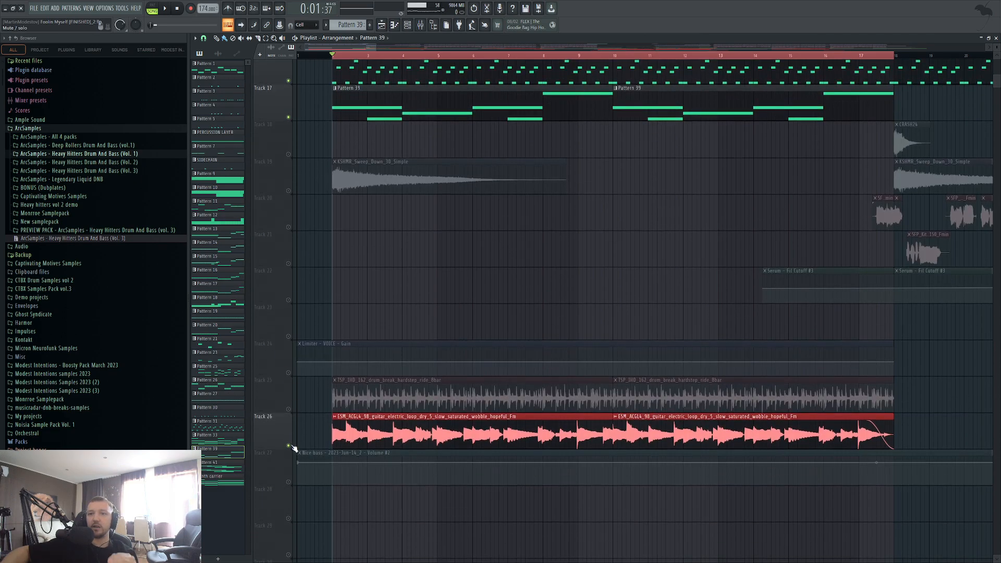
pyautogui.click(289, 80)
pyautogui.press('space')
pyautogui.click(288, 118)
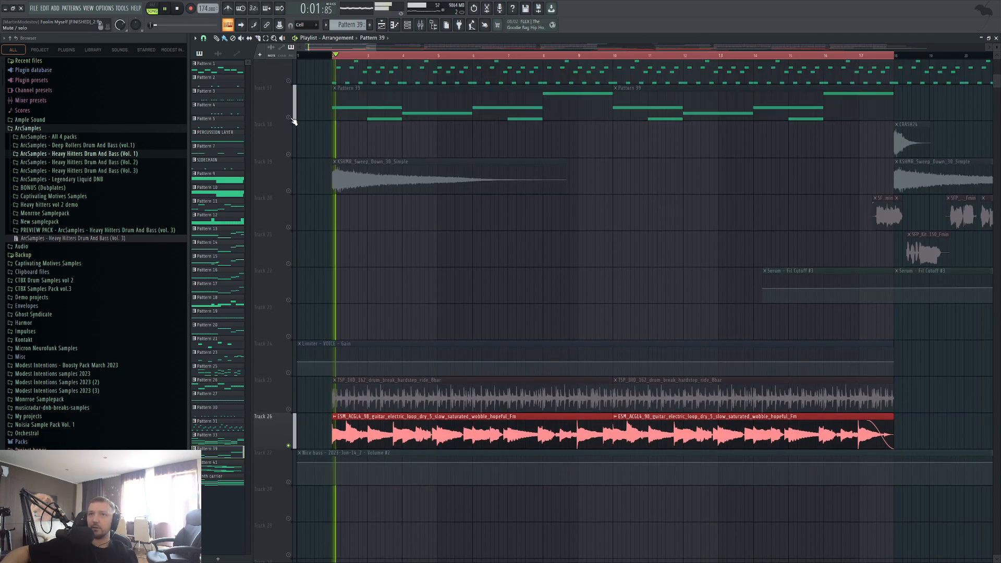
pyautogui.press('space')
pyautogui.click(288, 81)
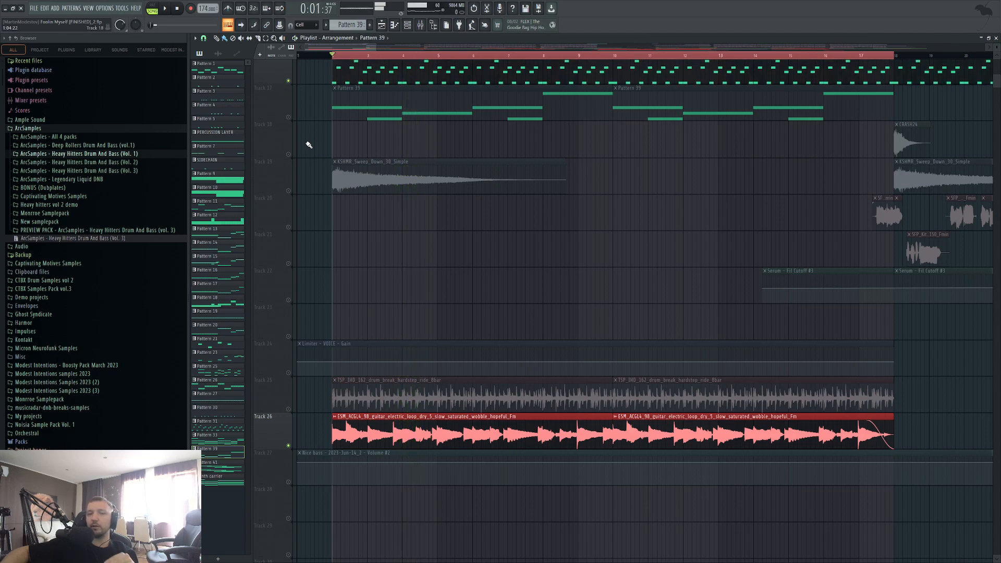
# Audition the Pattern 31 clips on Track 16 together with the guitar loop from bar 2, then stop
pyautogui.scroll(5, 312, 150)
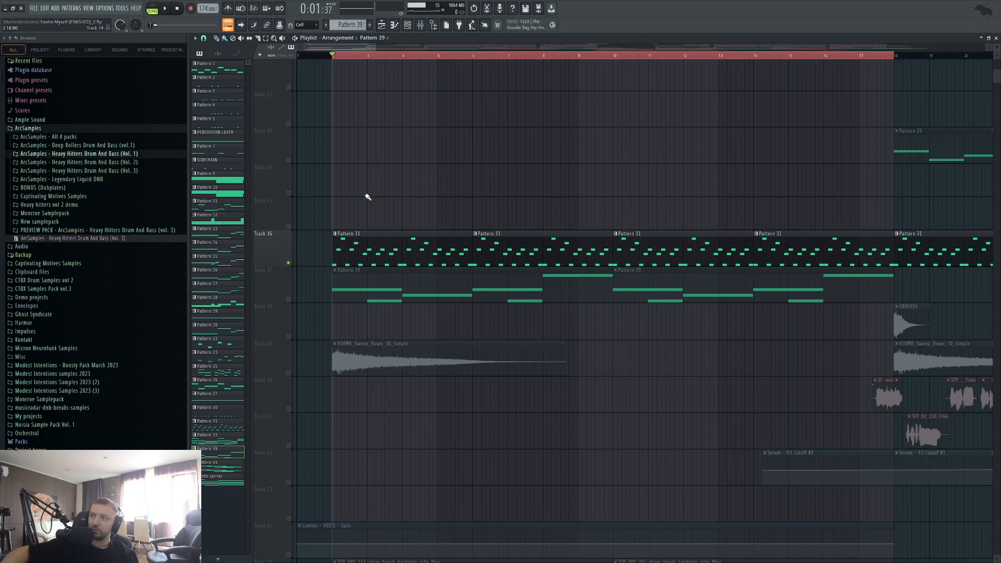
pyautogui.press('space')
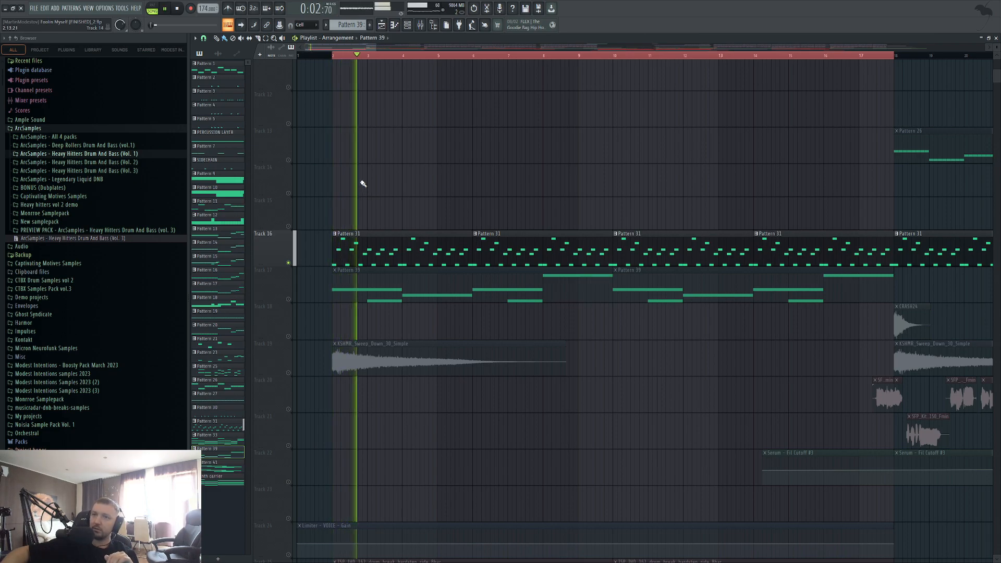
pyautogui.scroll(-4, 365, 172)
pyautogui.scroll(5, 352, 136)
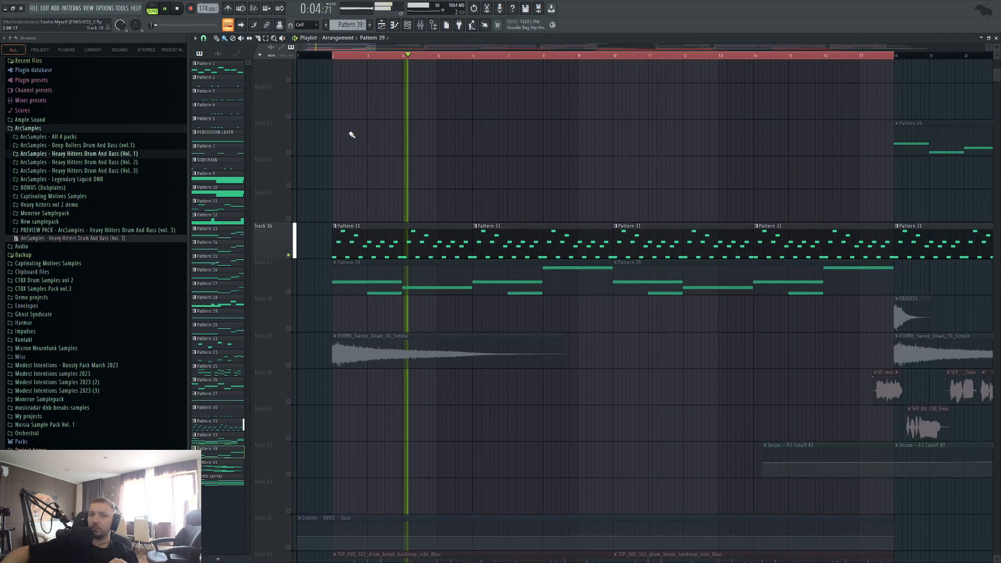
pyautogui.press('space')
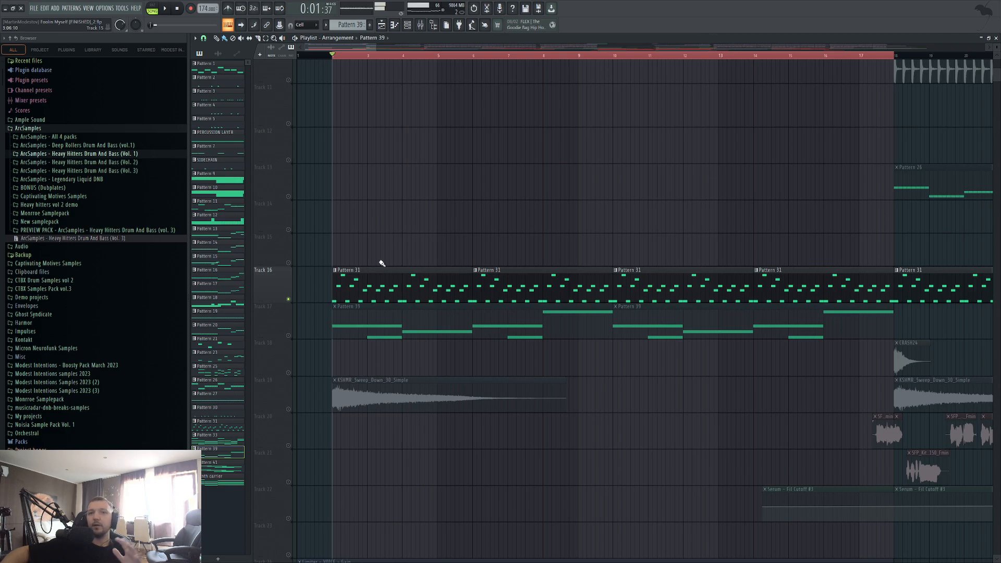
# Open the Arpeggio channel's Serum from Pattern 31 and sound a few notes on its keyboard
pyautogui.doubleClick(378, 294)
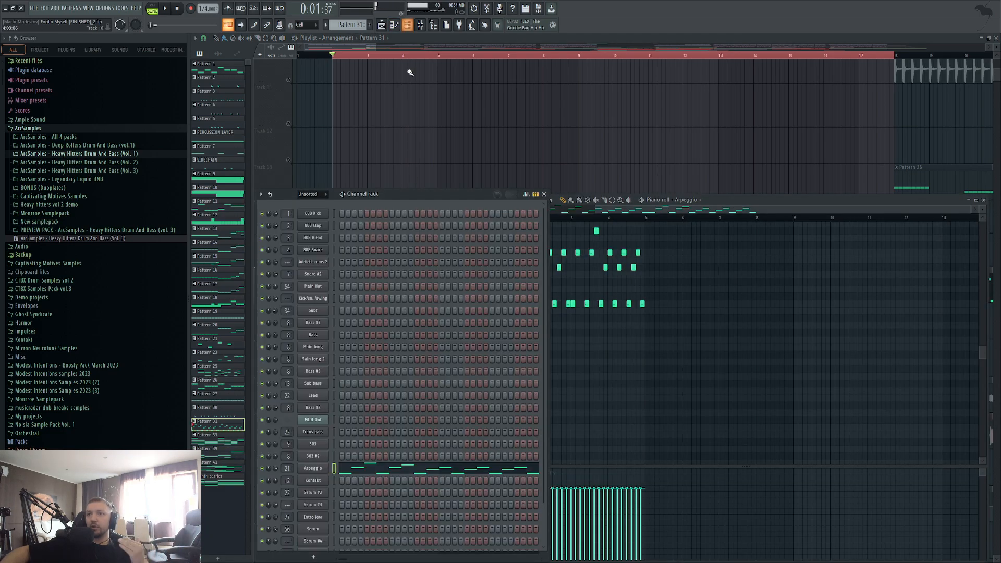
pyautogui.click(407, 24)
pyautogui.click(313, 468)
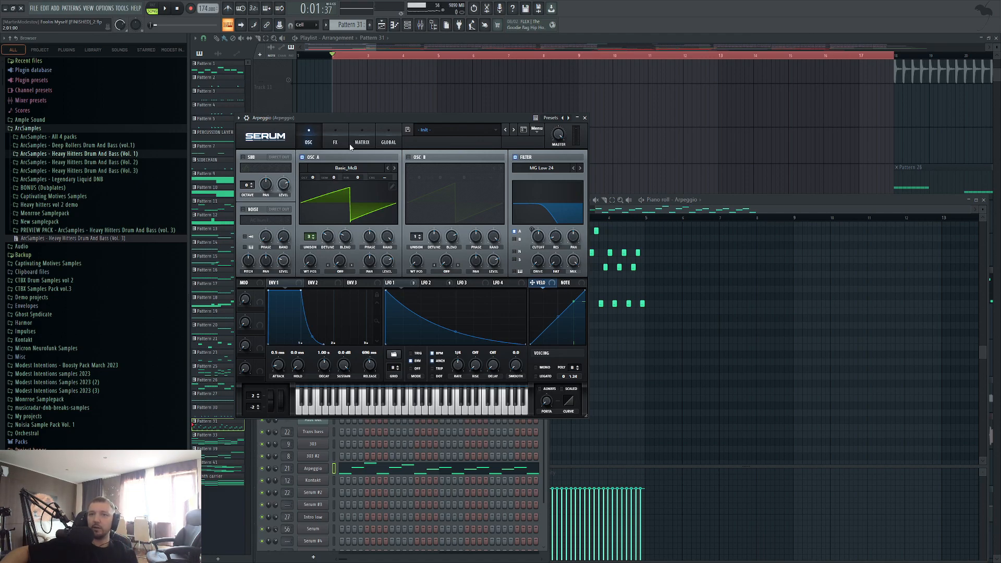
pyautogui.click(424, 411)
pyautogui.click(446, 412)
pyautogui.click(465, 411)
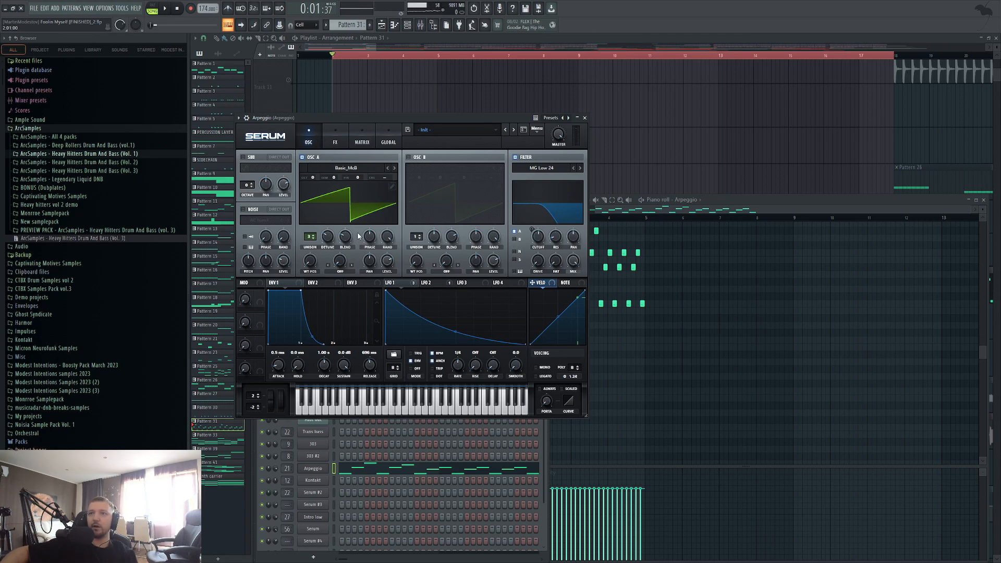
# Examine the Arpeggio synth's effects chain and oscillator settings, finishing on the effects page
pyautogui.click(335, 142)
pyautogui.click(424, 410)
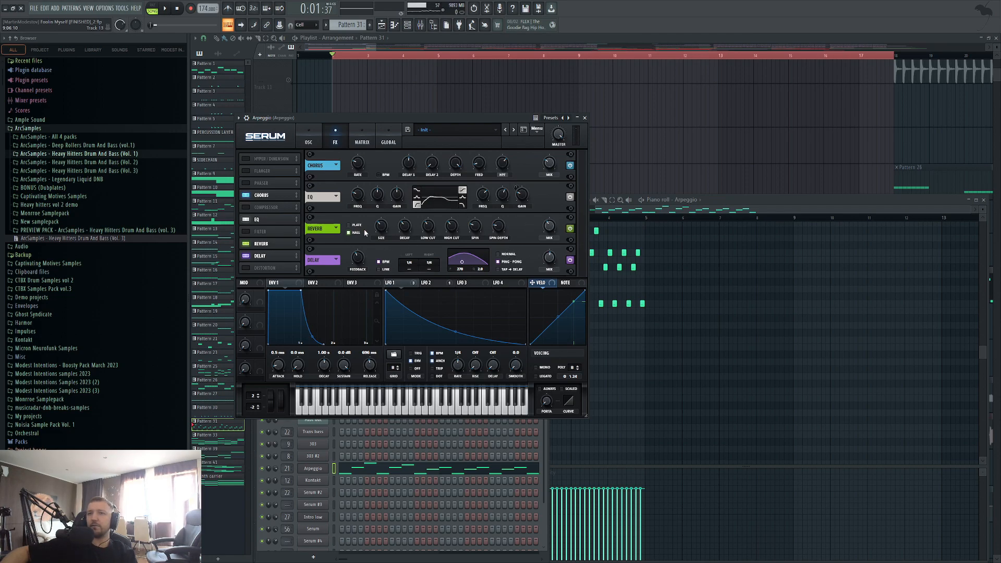
pyautogui.click(308, 143)
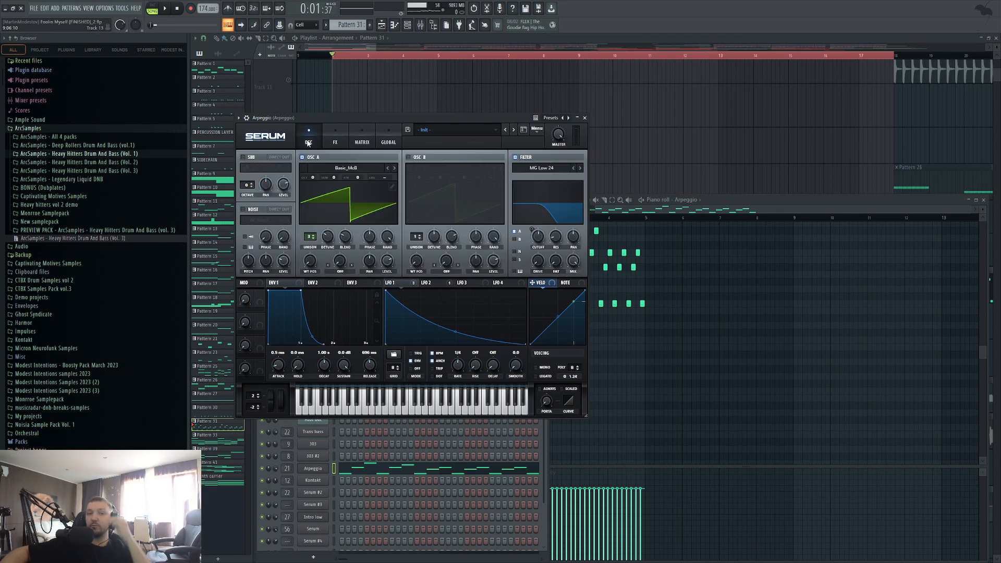
pyautogui.click(337, 144)
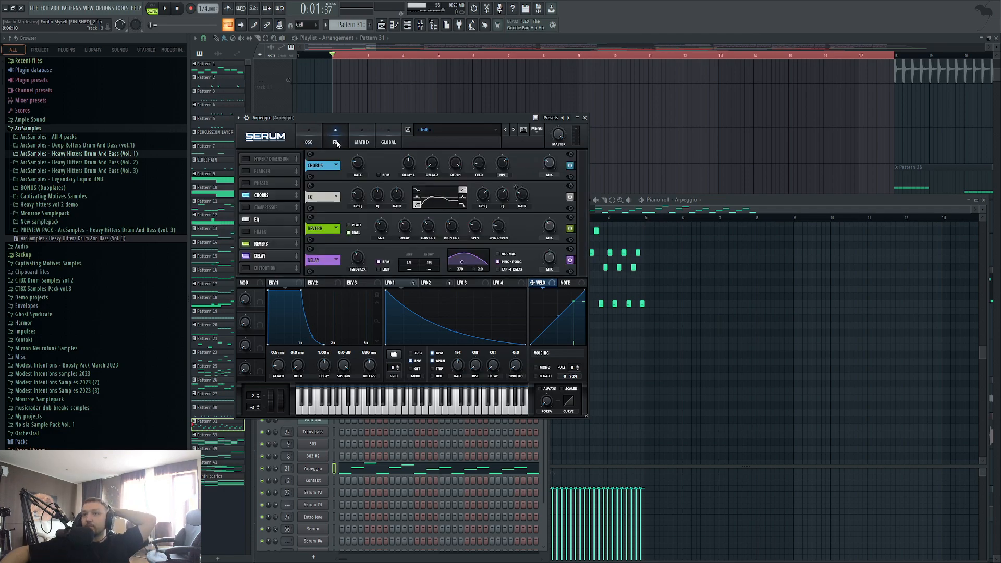
# Play Pattern 31 in pattern mode while trying a delay filter bandwidth of about 8.2 in Serum, then stop
pyautogui.click(152, 9)
pyautogui.click(164, 8)
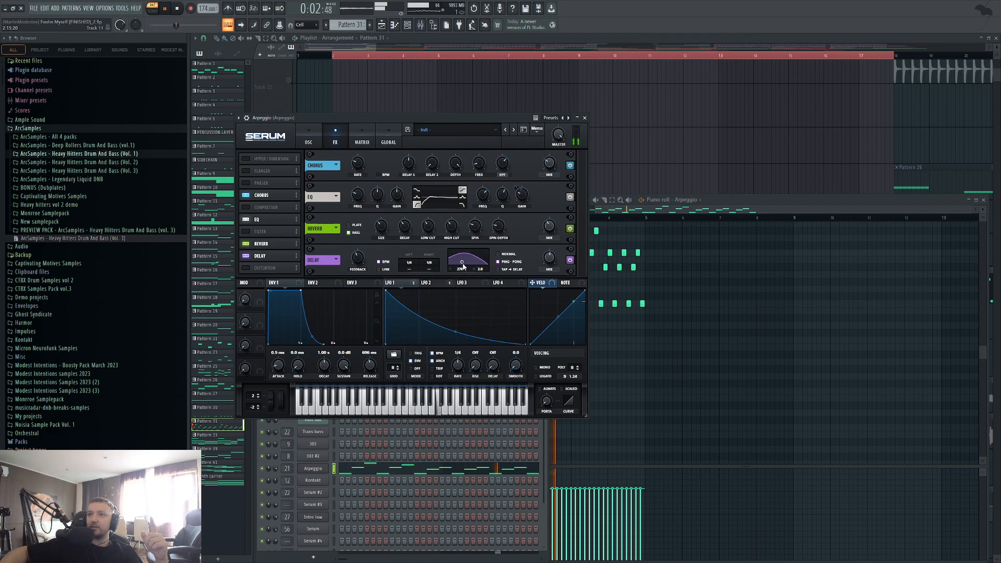
pyautogui.moveTo(463, 267); pyautogui.dragTo(462, 252)
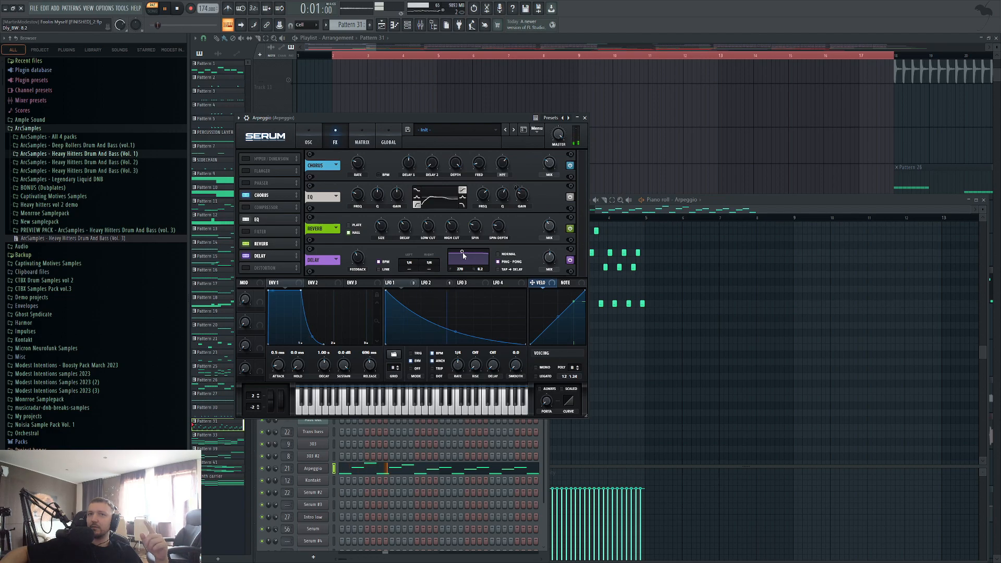
pyautogui.press('space')
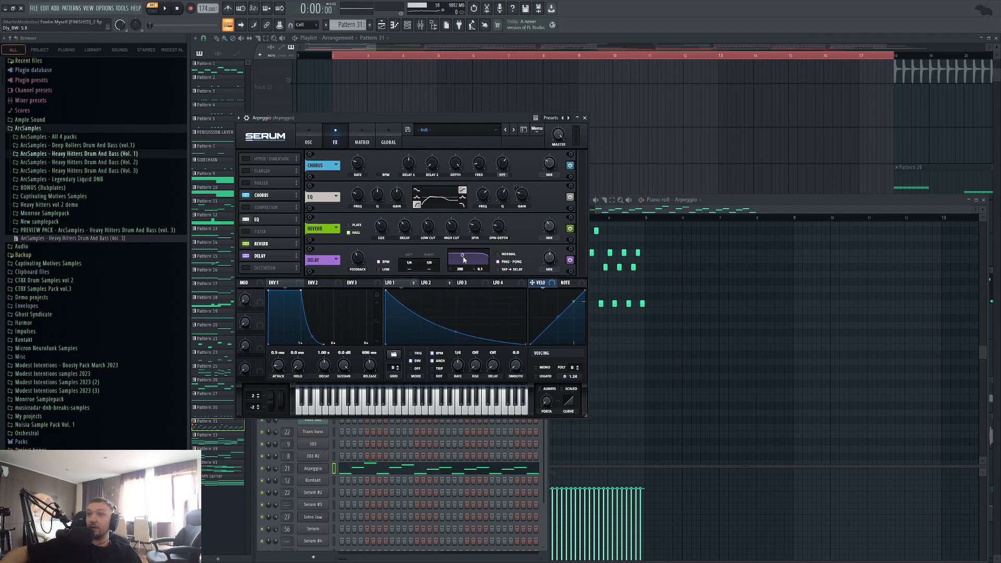
# Bring the Arpeggio delay's filter bandwidth down to about 2.0 and play Pattern 31 again
pyautogui.moveTo(462, 264); pyautogui.dragTo(462, 268)
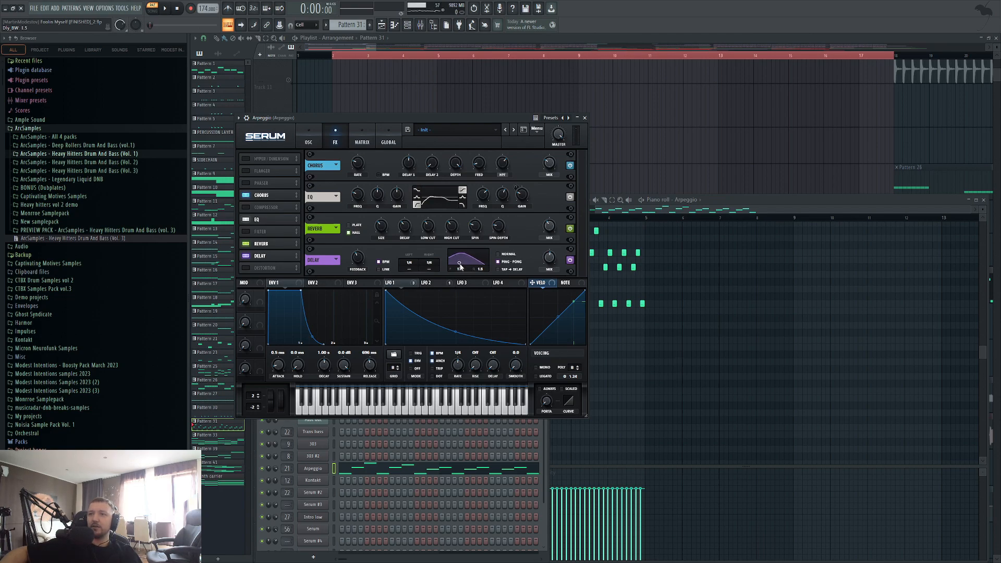
pyautogui.moveTo(460, 266); pyautogui.dragTo(461, 268)
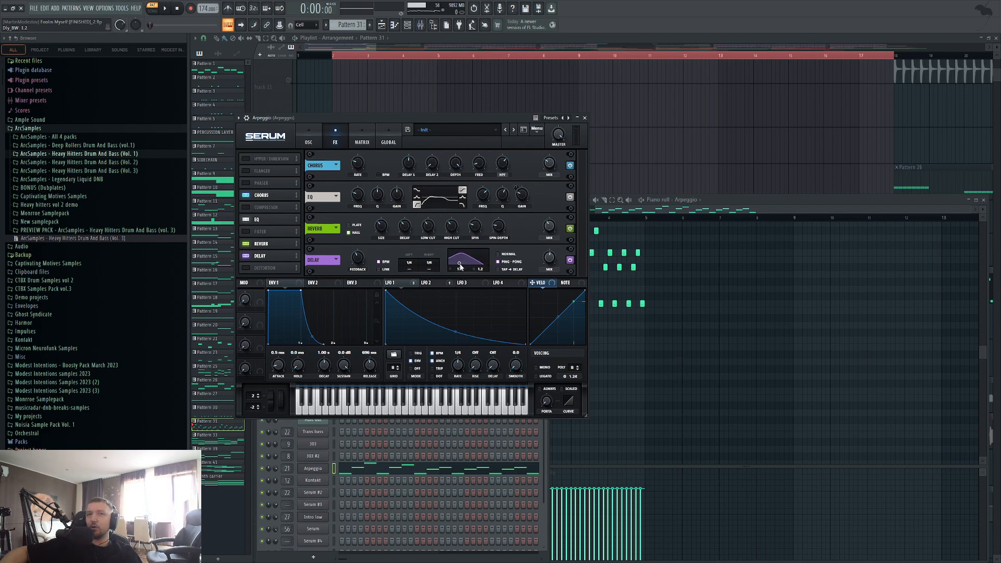
pyautogui.press('space')
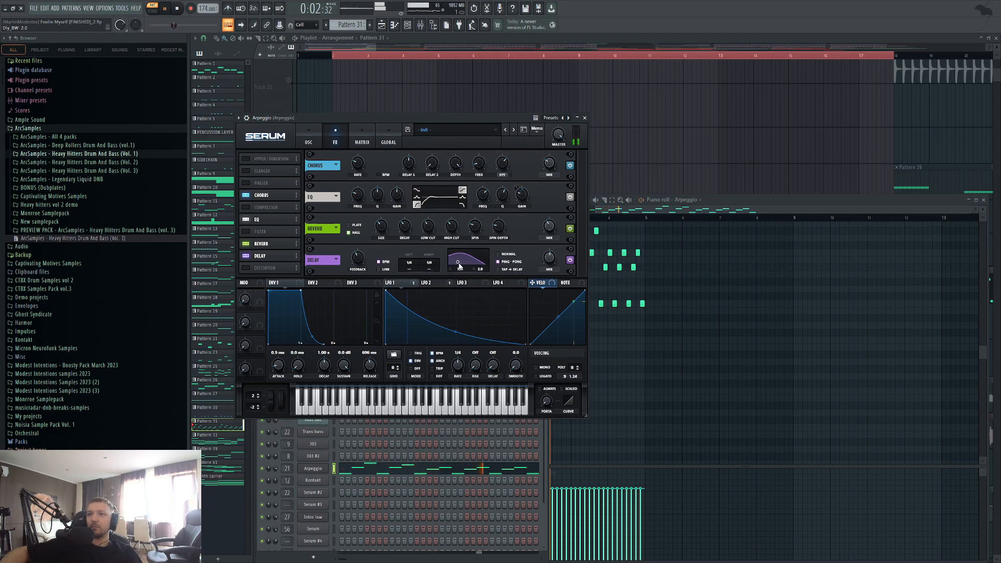
# Narrow the Arpeggio delay's filter bandwidth to about 1.2 in Serum, stop playback and save the project
pyautogui.moveTo(460, 264); pyautogui.dragTo(458, 266)
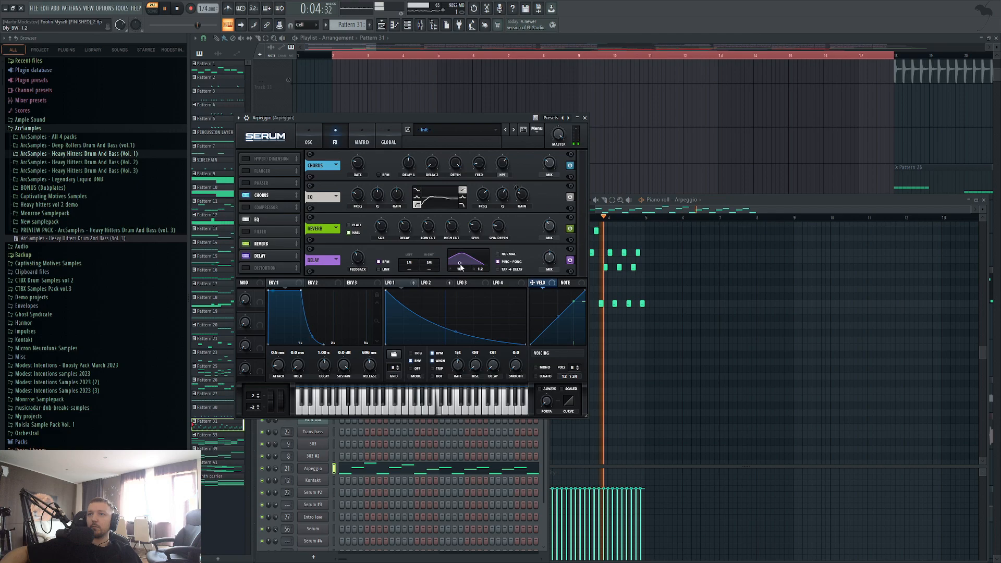
pyautogui.press('space')
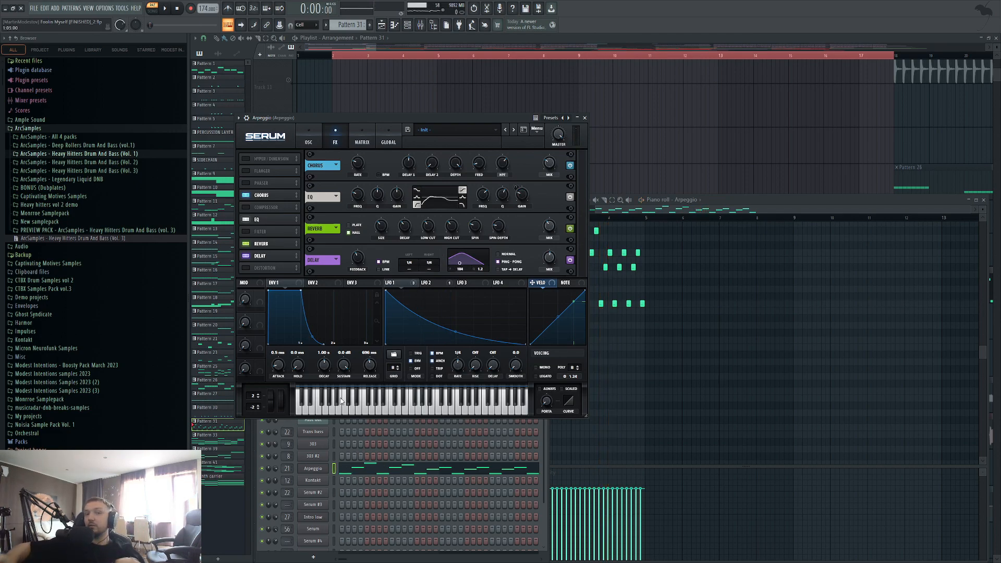
pyautogui.hotkey('ctrl', 's')
# Close the Serum, piano roll and channel rack windows to return to the full playlist
pyautogui.click(585, 117)
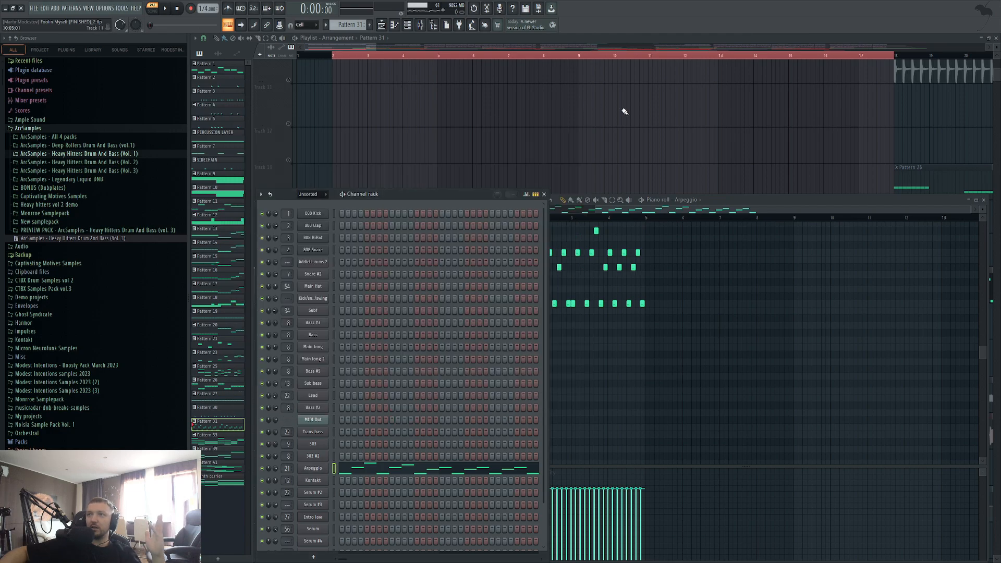
pyautogui.click(984, 203)
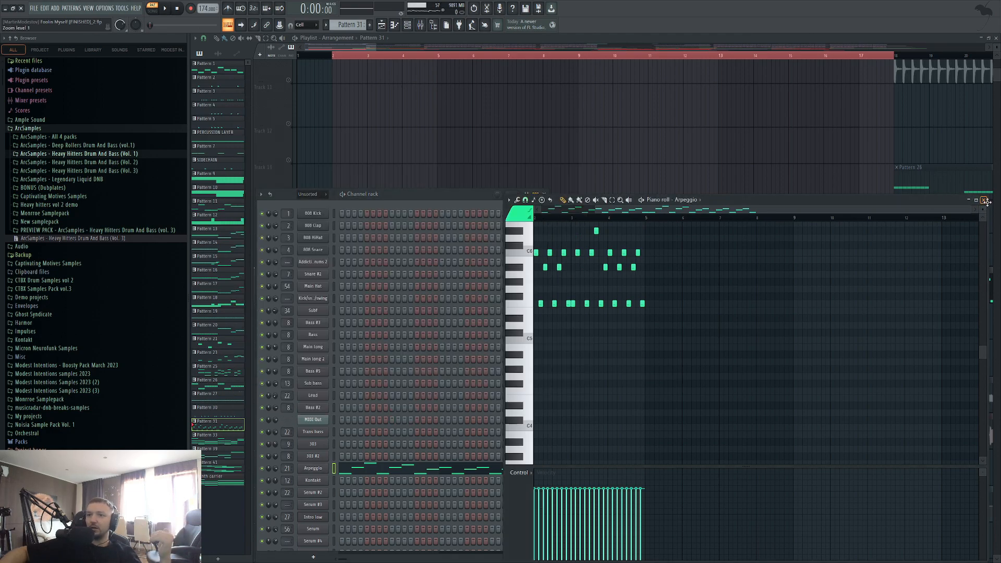
pyautogui.click(984, 203)
pyautogui.press('F6')
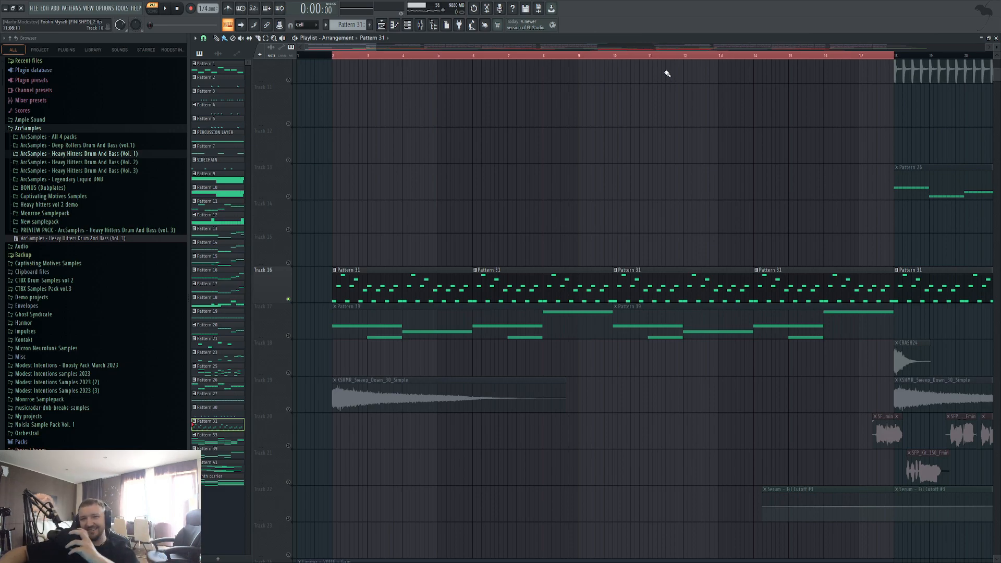
# Unmute the intro layers on tracks 17, 19, 25 and 26 alongside the arpeggio in the playlist
pyautogui.click(288, 336)
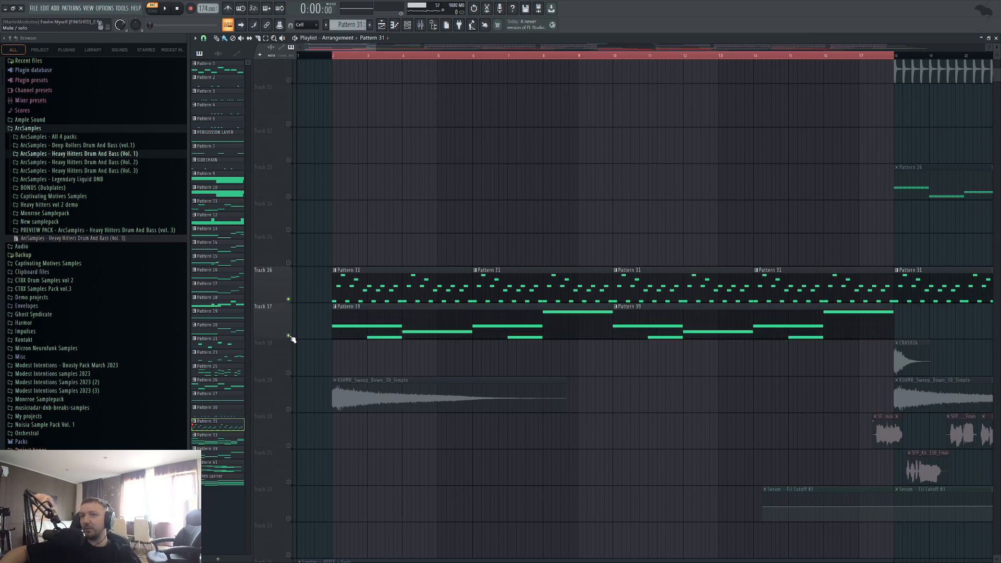
pyautogui.click(288, 409)
pyautogui.scroll(-3, 320, 339)
pyautogui.scroll(-2, 305, 324)
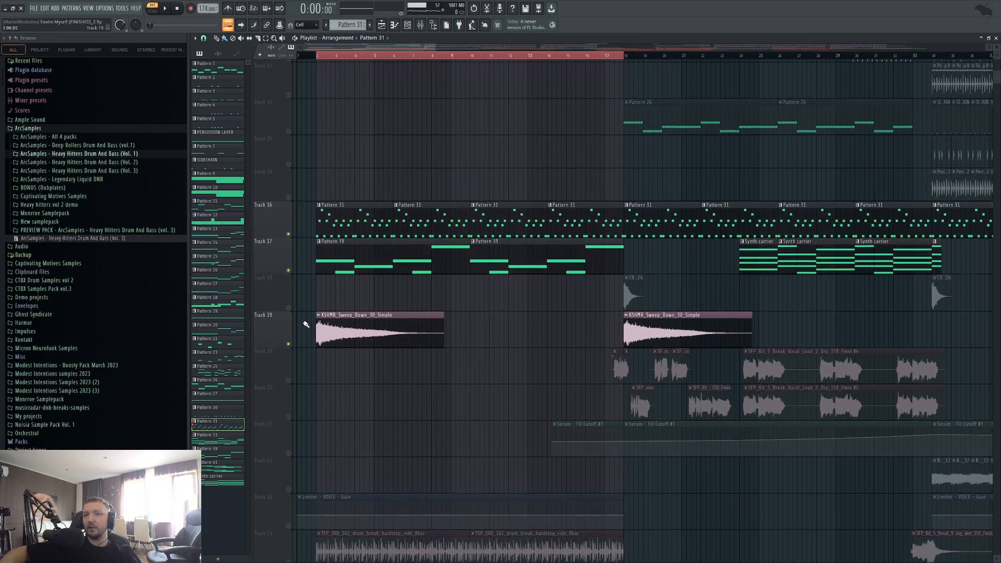
pyautogui.scroll(1, 292, 302)
pyautogui.scroll(2, 270, 277)
pyautogui.scroll(-4, 292, 297)
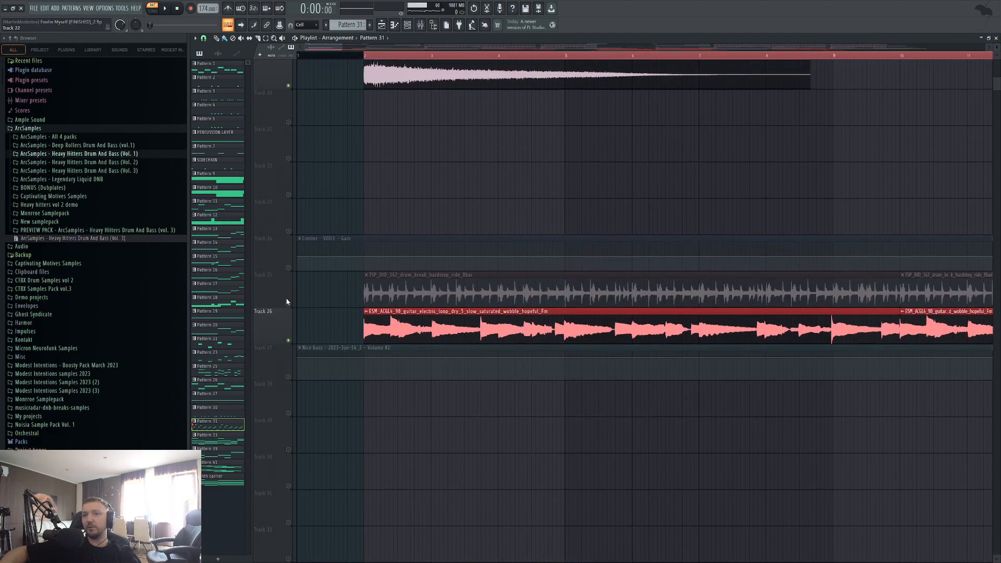
pyautogui.click(288, 300)
# Unmute the Nice bass swell on Track 1, clear the time selection and play the intro from the song start
pyautogui.scroll(5, 377, 161)
pyautogui.moveTo(351, 56); pyautogui.dragTo(36, 68)
pyautogui.scroll(-5, 276, 311)
pyautogui.scroll(7, 317, 366)
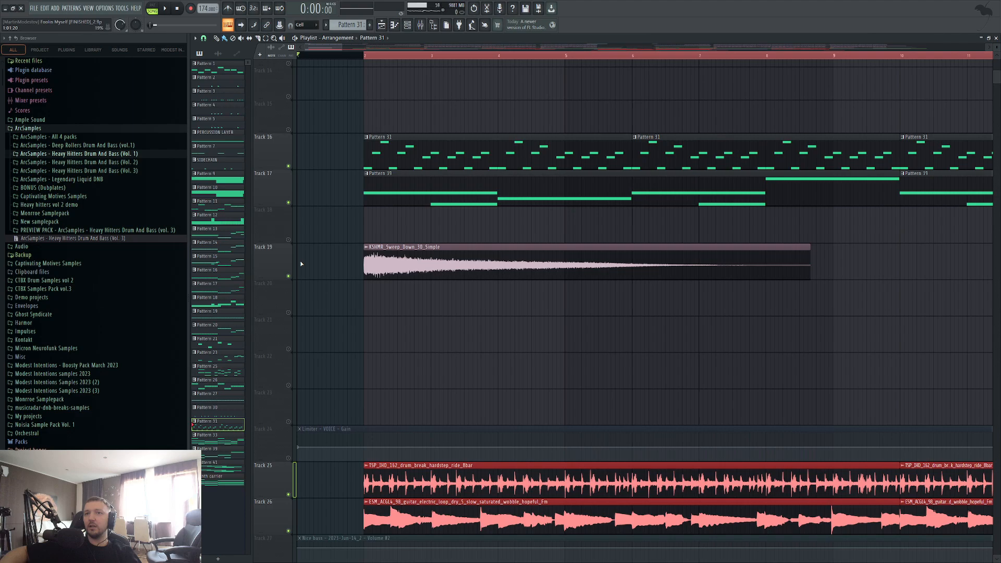
pyautogui.scroll(1, 300, 209)
pyautogui.click(289, 92)
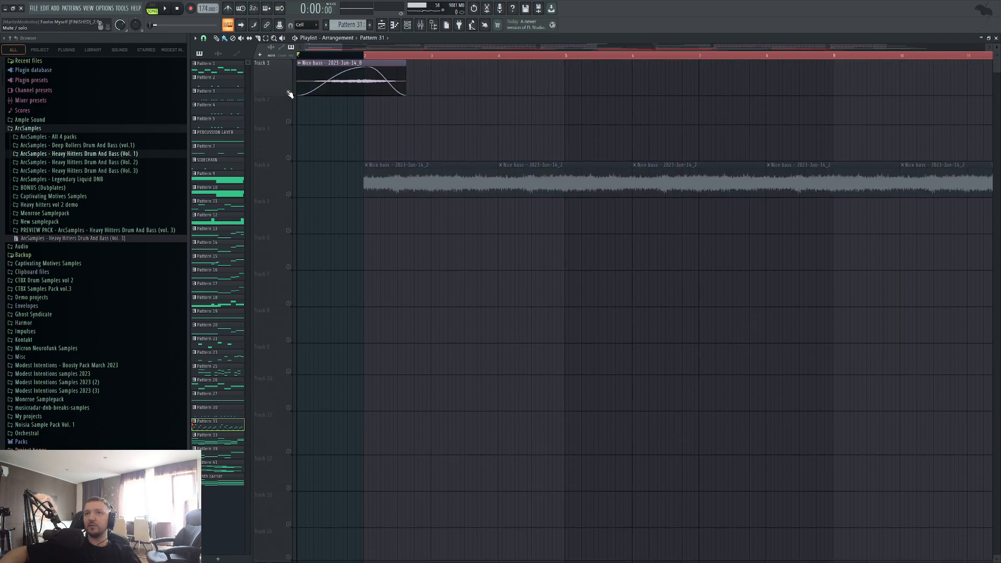
pyautogui.click(329, 58)
pyautogui.press('space')
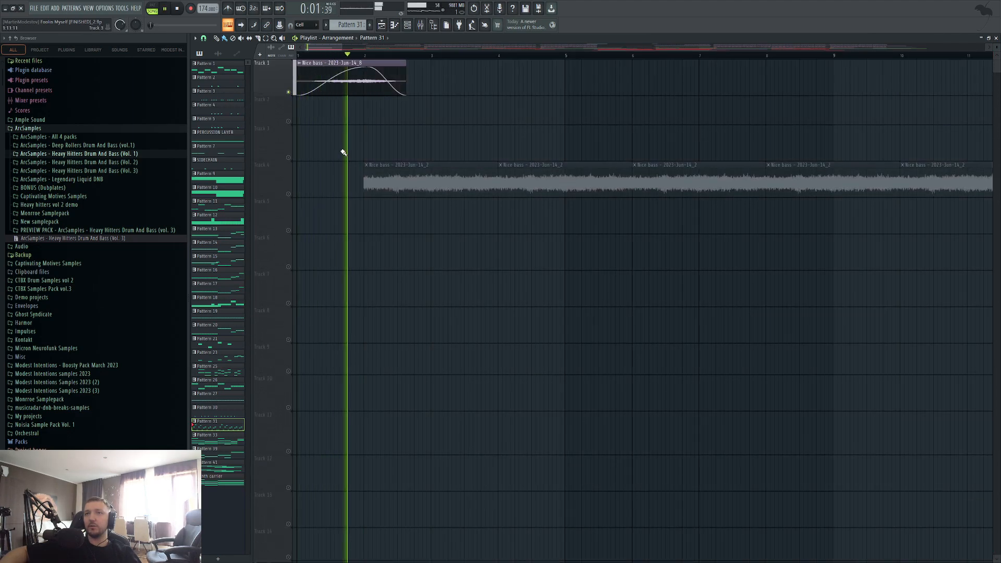
# Solo the Nice bass clips on Track 4 and look over the other intro layers across the playlist
pyautogui.rightClick(287, 195)
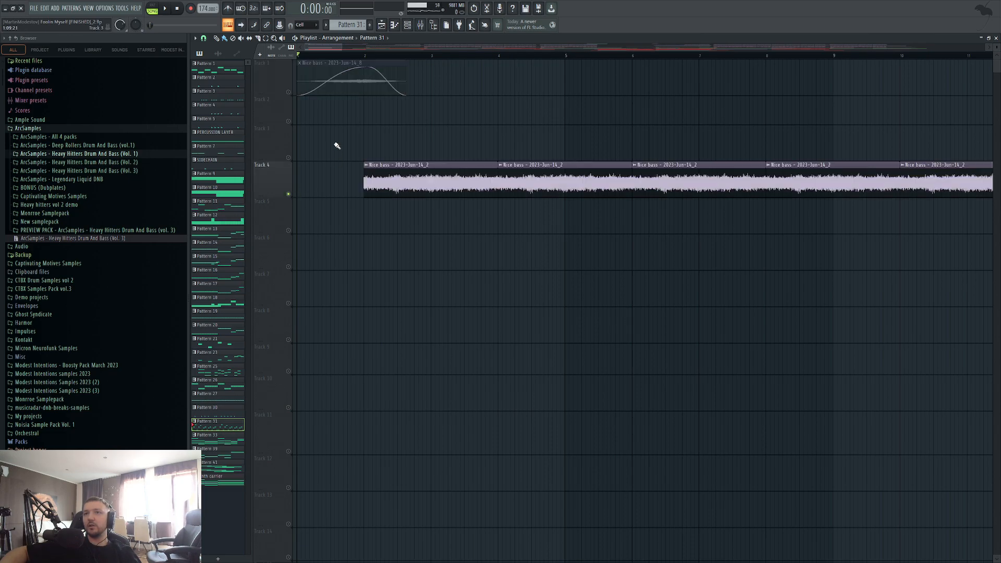
pyautogui.scroll(-3, 320, 55)
pyautogui.scroll(-5, 339, 230)
pyautogui.scroll(-4, 257, 253)
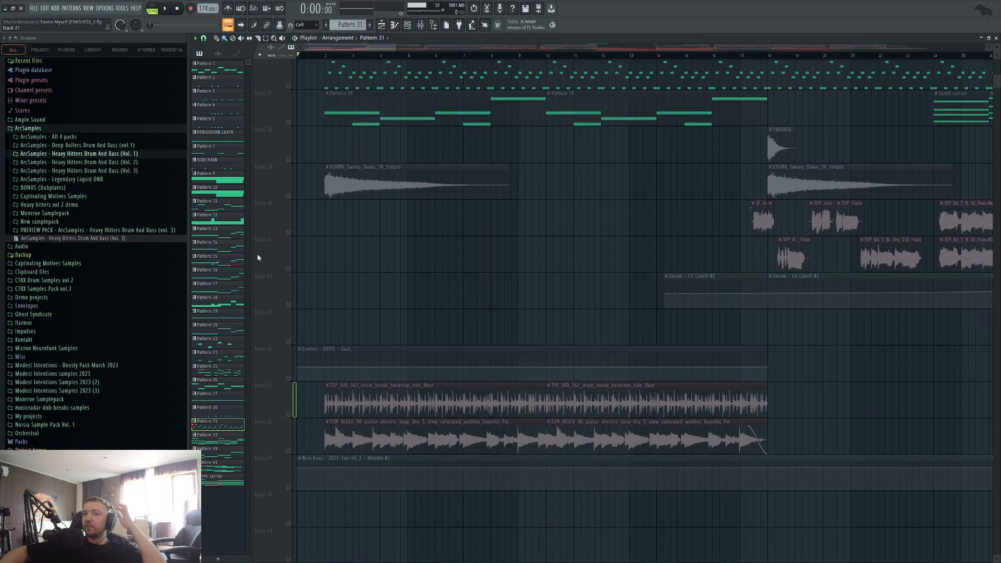
pyautogui.scroll(6, 252, 249)
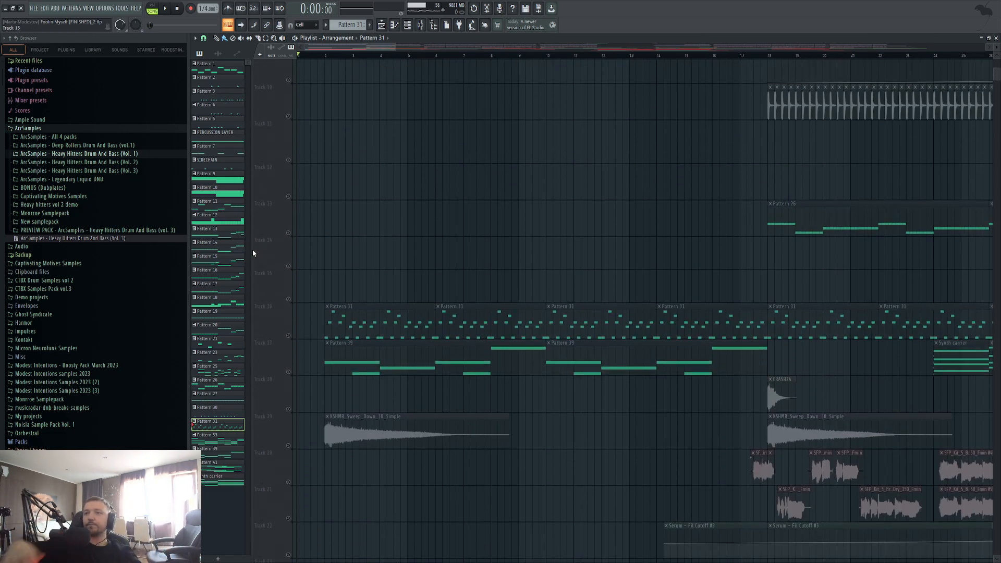
pyautogui.scroll(8, 324, 422)
pyautogui.scroll(4, 320, 201)
pyautogui.scroll(-12, 334, 177)
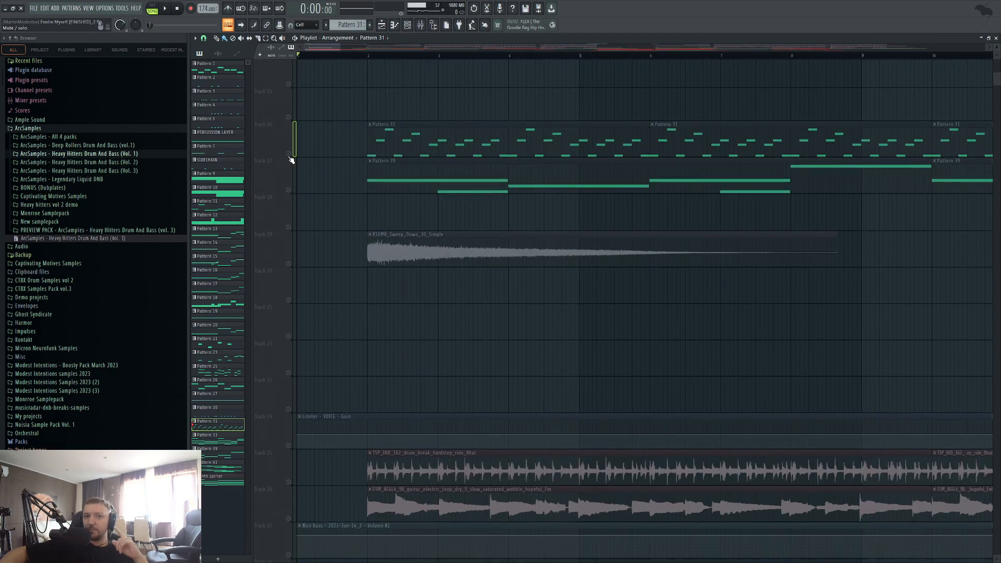
pyautogui.scroll(1, 356, 165)
pyautogui.scroll(13, 354, 165)
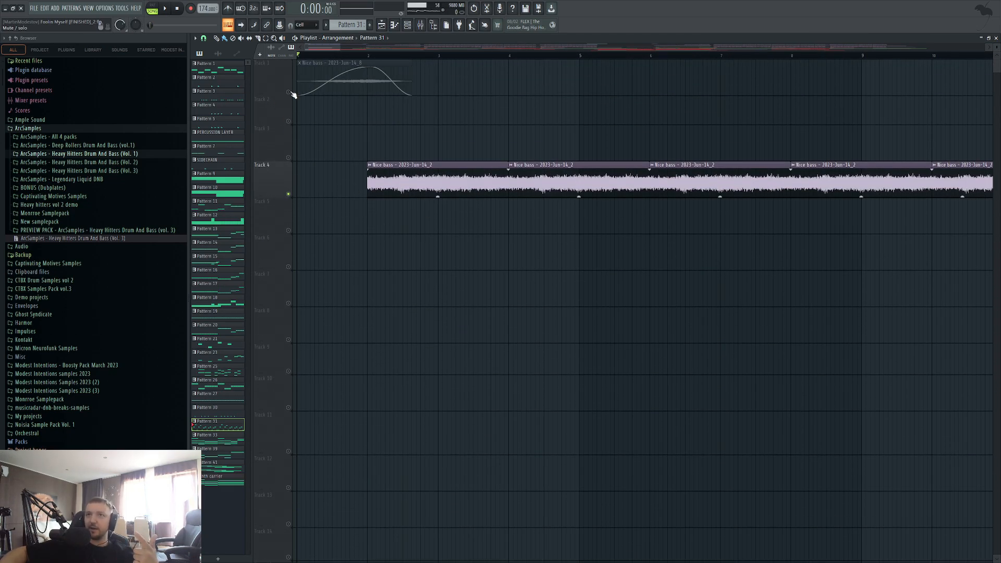
# Play the soloed Track 4 bass from the song start while surveying the intro and build-up tracks
pyautogui.click(289, 92)
pyautogui.rightClick(289, 194)
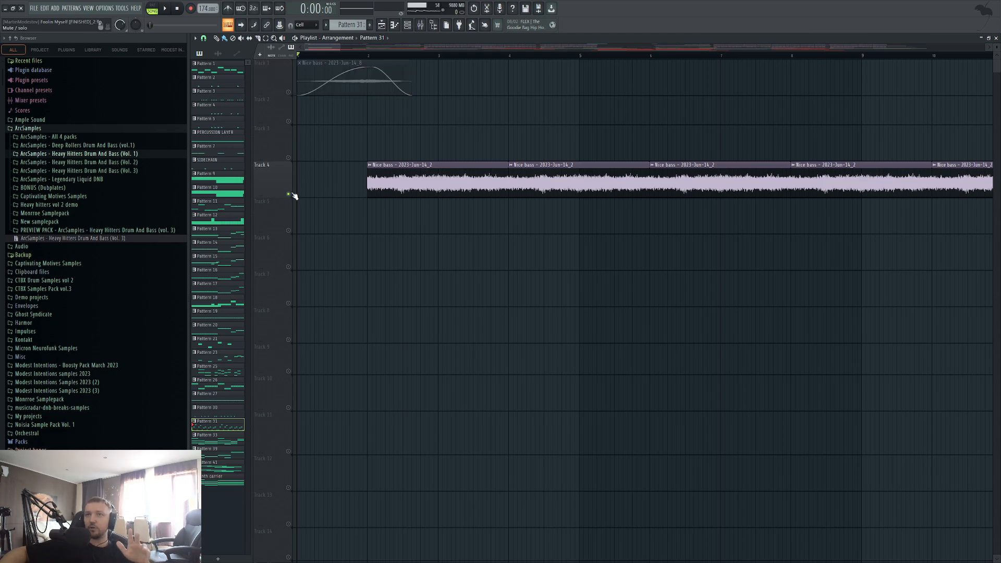
pyautogui.press('space')
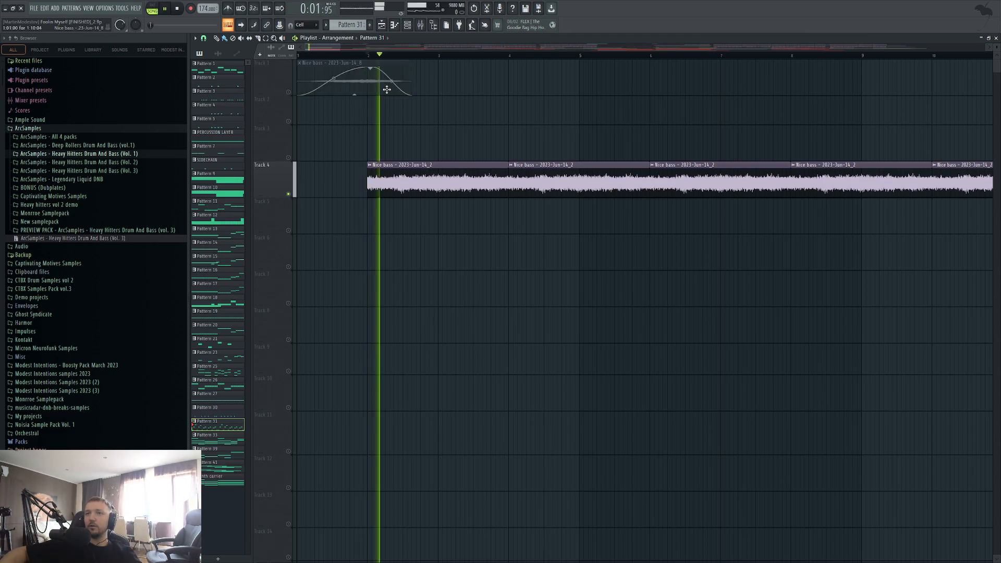
pyautogui.scroll(-8, 361, 151)
pyautogui.scroll(8, 361, 151)
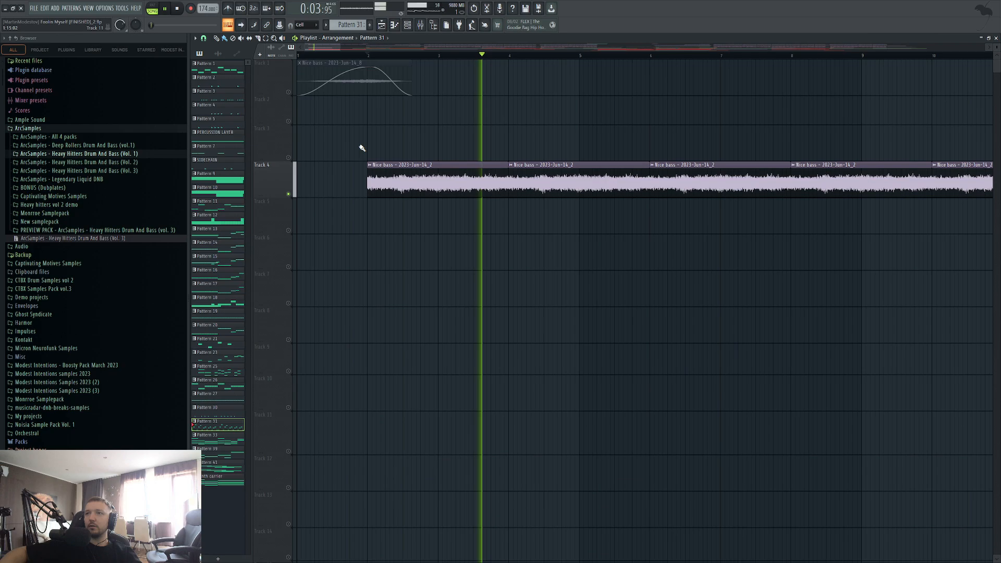
pyautogui.scroll(-5, 444, 191)
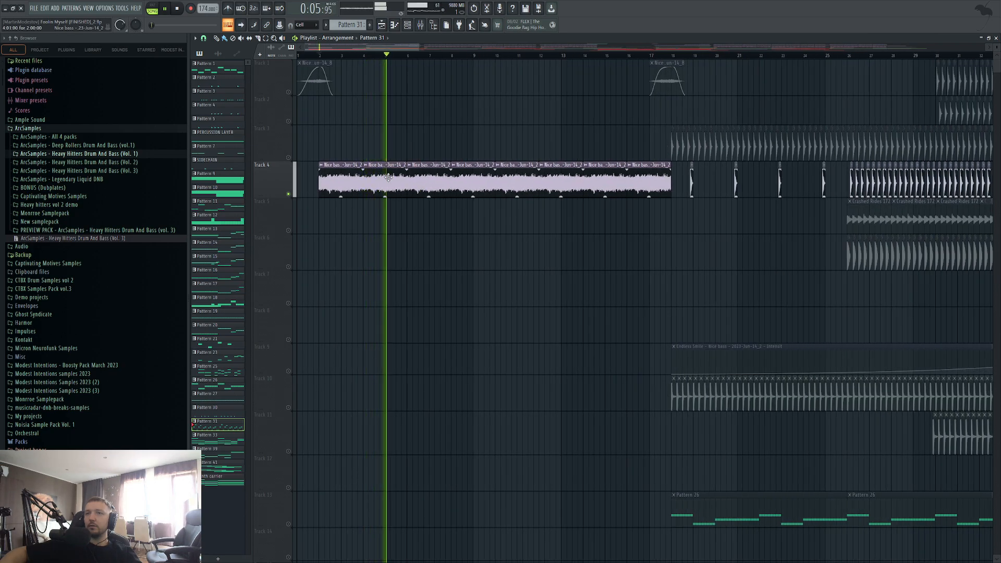
pyautogui.scroll(-9, 371, 153)
pyautogui.scroll(-8, 369, 149)
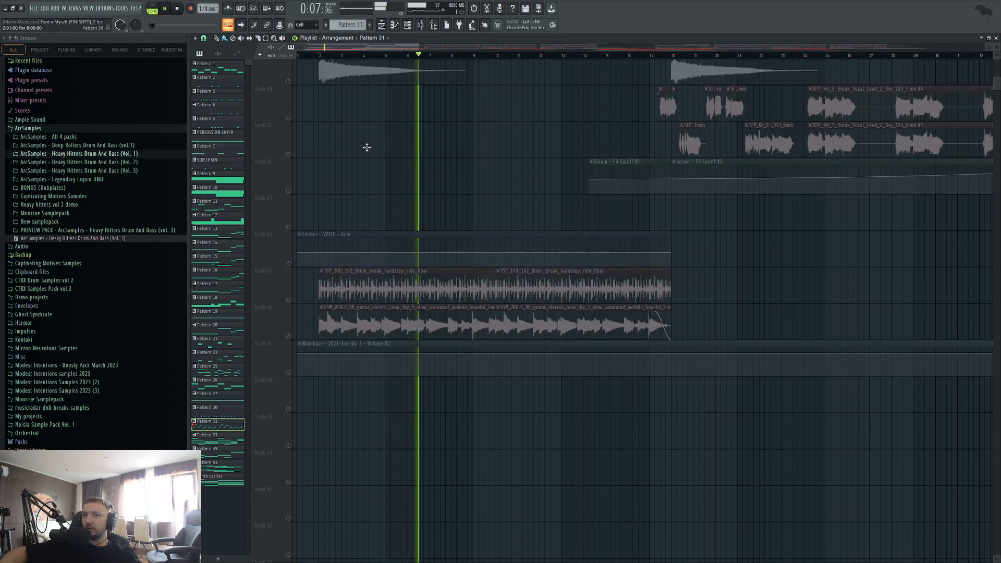
pyautogui.scroll(10, 368, 148)
pyautogui.scroll(8, 367, 148)
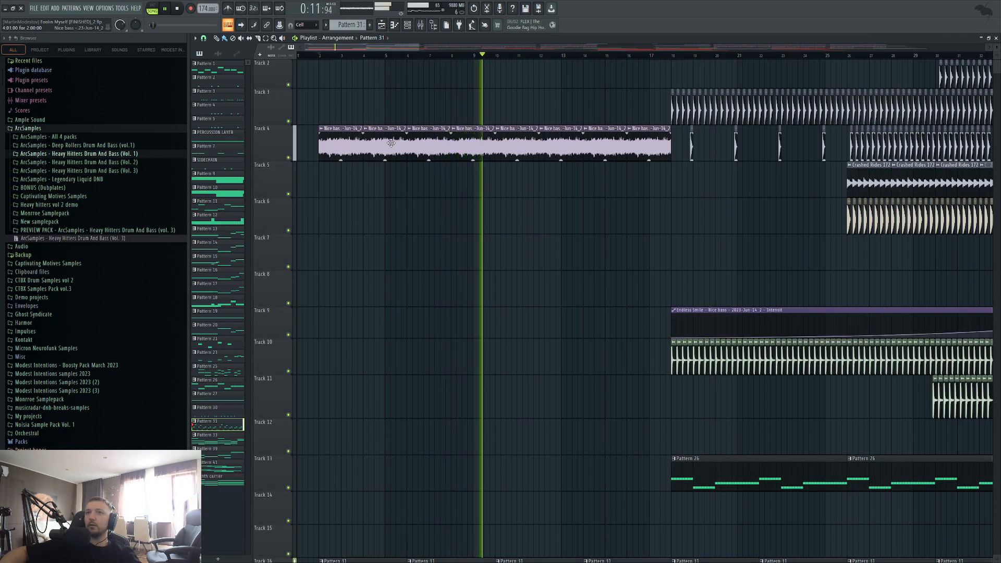
# Lower the volume multiplier of the Track 4 Nice bass sample to about 32% in its channel settings
pyautogui.doubleClick(349, 137)
pyautogui.click(292, 164)
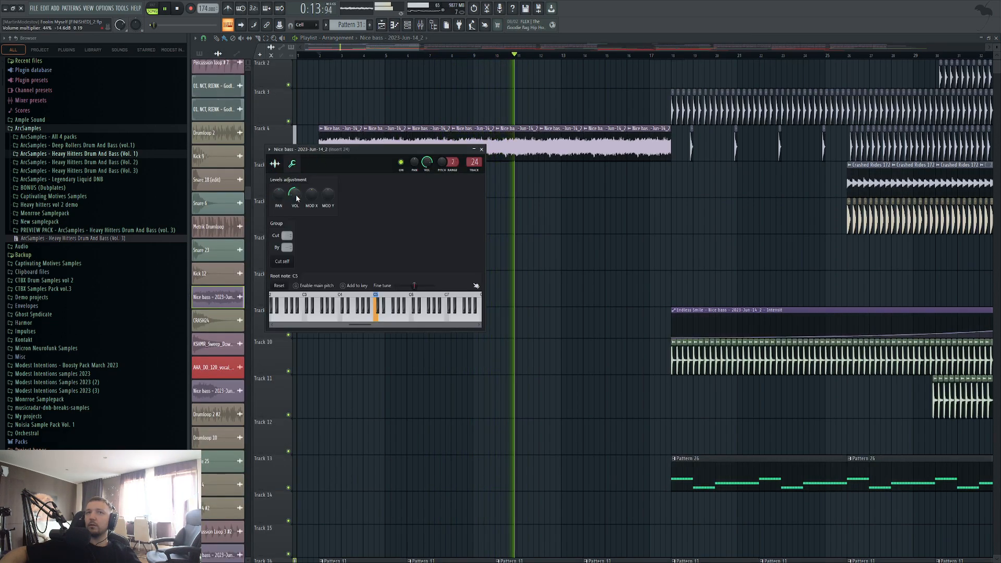
pyautogui.moveTo(297, 198); pyautogui.dragTo(297, 200)
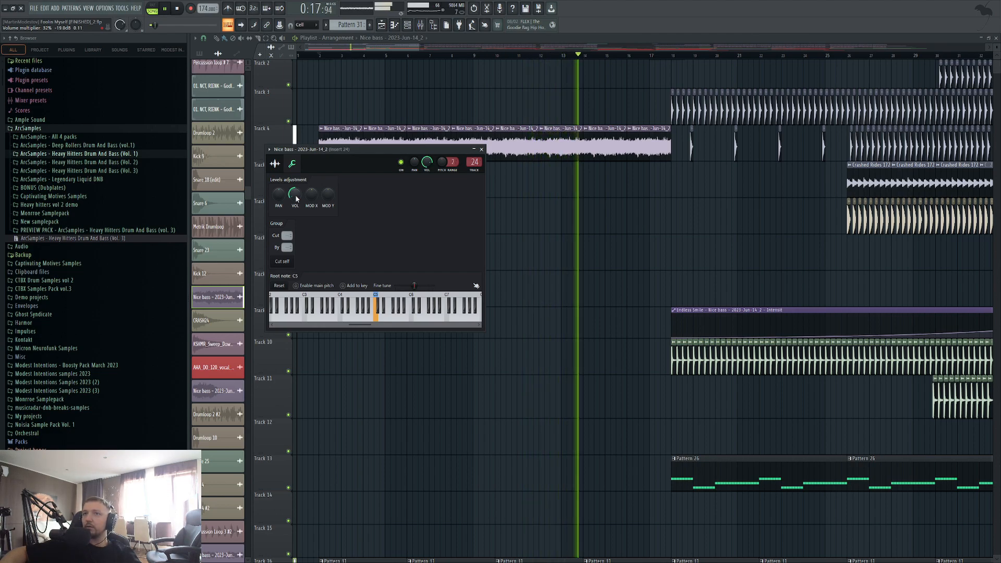
pyautogui.press('Escape')
# Stop playback and open the Arpeggio channel's Serum from the Pattern 31 clip on Track 16
pyautogui.scroll(-3, 459, 218)
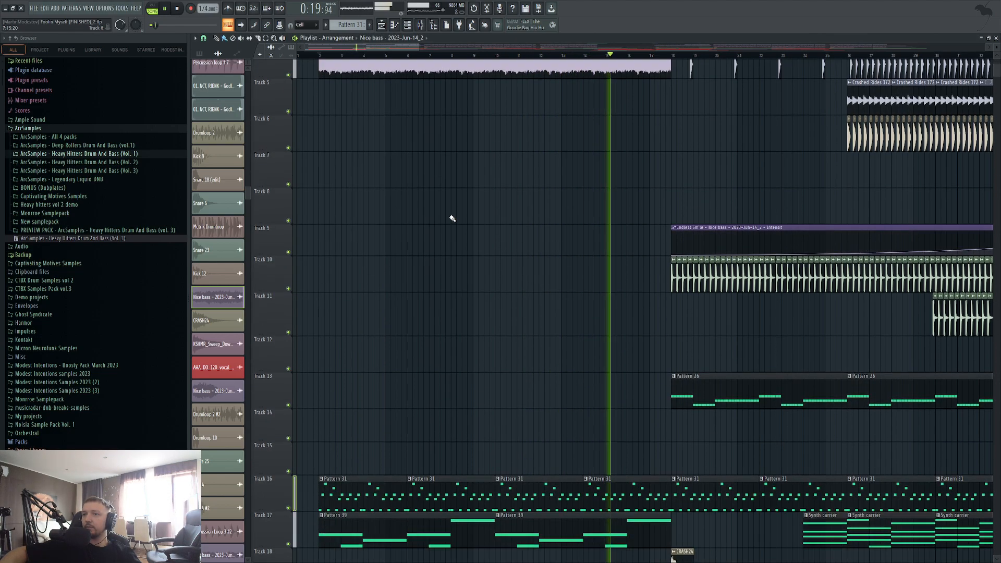
pyautogui.scroll(-4, 412, 203)
pyautogui.scroll(-6, 323, 191)
pyautogui.press('space')
pyautogui.scroll(8, 315, 190)
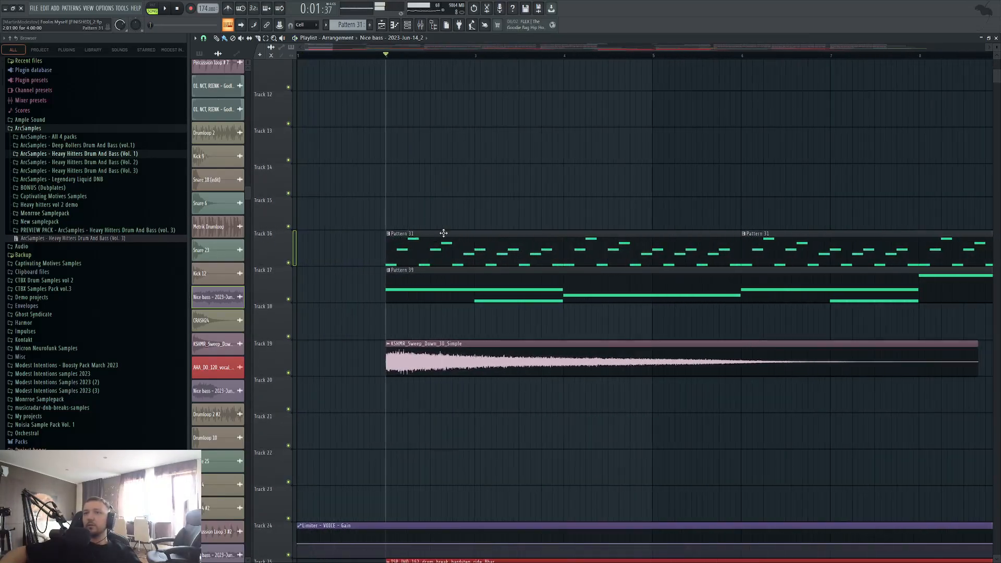
pyautogui.doubleClick(450, 236)
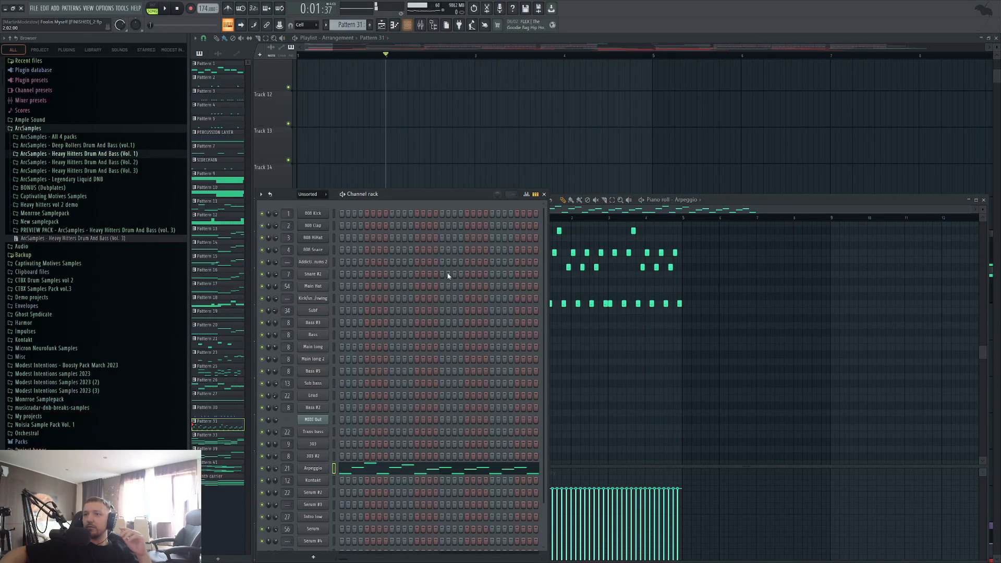
pyautogui.press('F6')
pyautogui.click(327, 467)
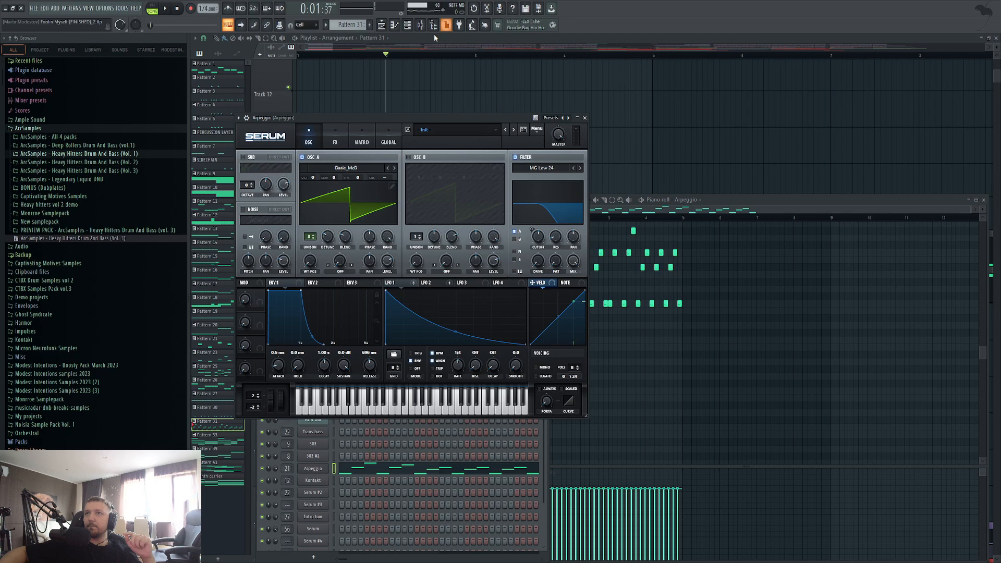
# Show the mixer and select the Arpeggio channel's insert to display its effects chain
pyautogui.press('F9')
pyautogui.click(481, 275)
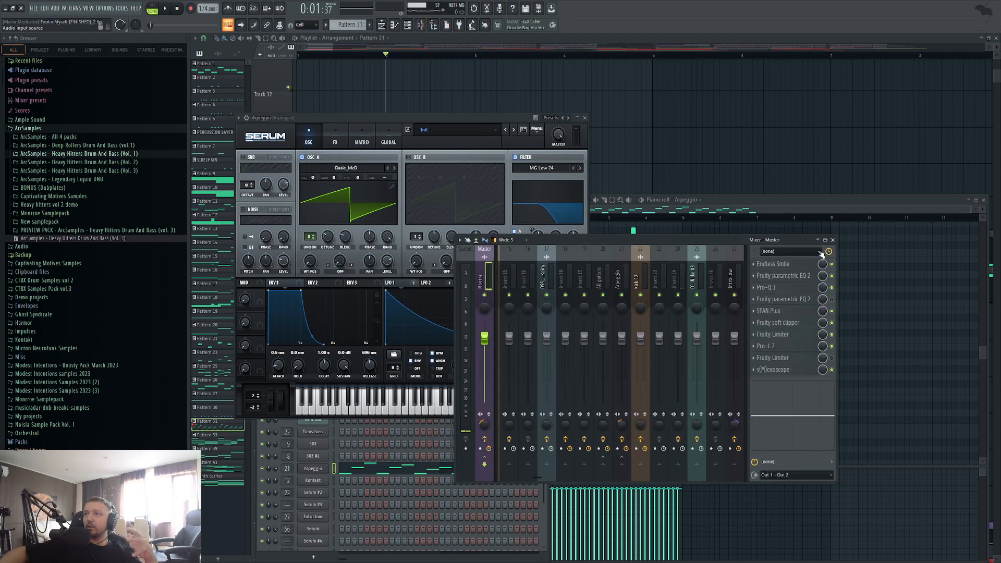
pyautogui.click(782, 264)
pyautogui.click(794, 265)
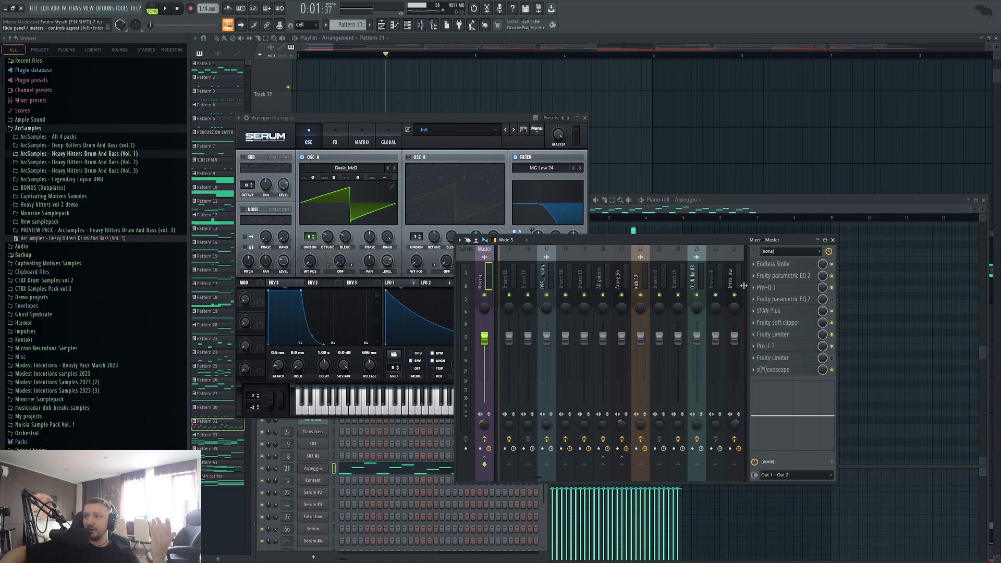
pyautogui.click(319, 469)
pyautogui.click(319, 469)
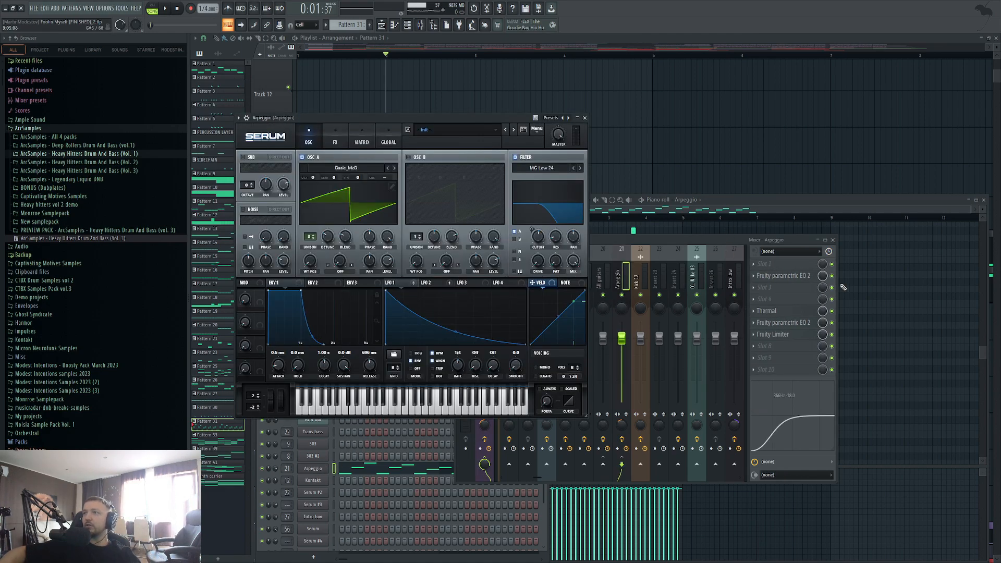
pyautogui.click(681, 241)
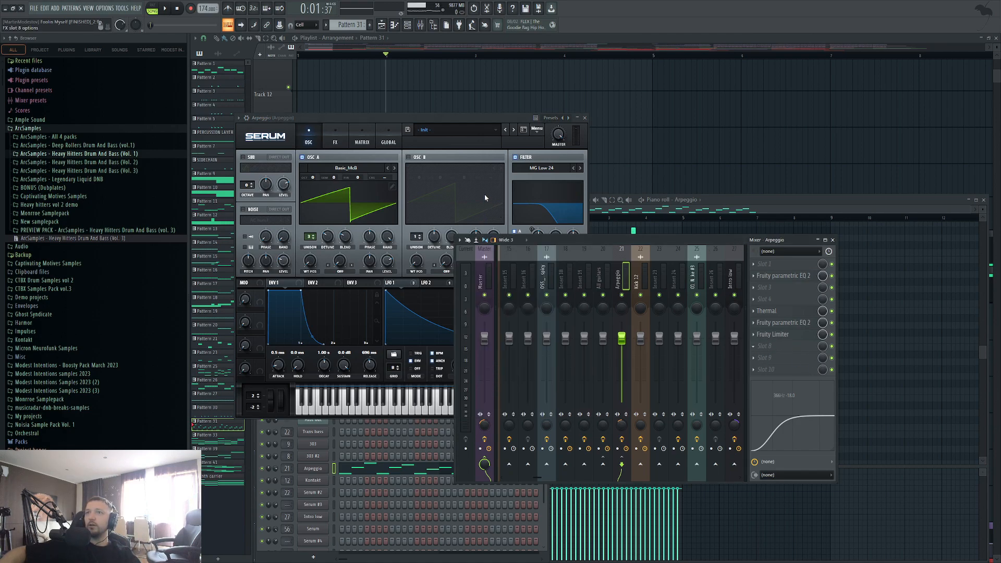
# Load Edison on the Arpeggio mixer insert and record a playback of Pattern 31 into it
pyautogui.hotkey('ctrl', 'e')
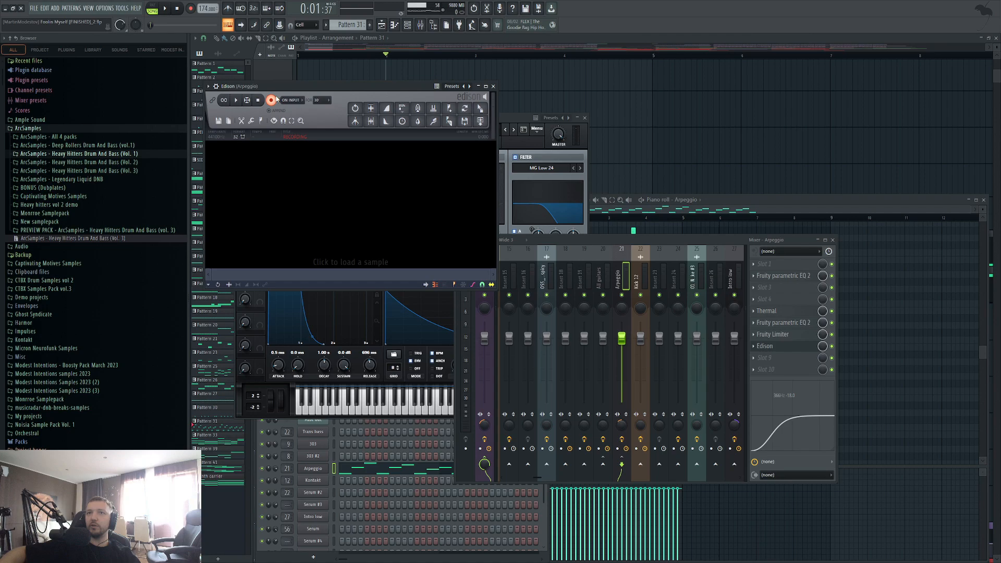
pyautogui.click(166, 8)
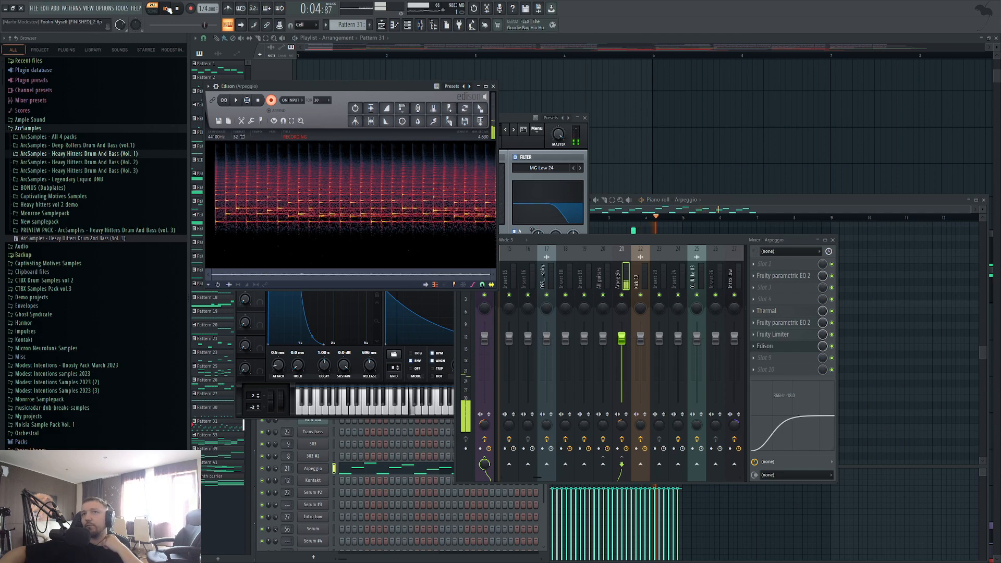
pyautogui.click(166, 9)
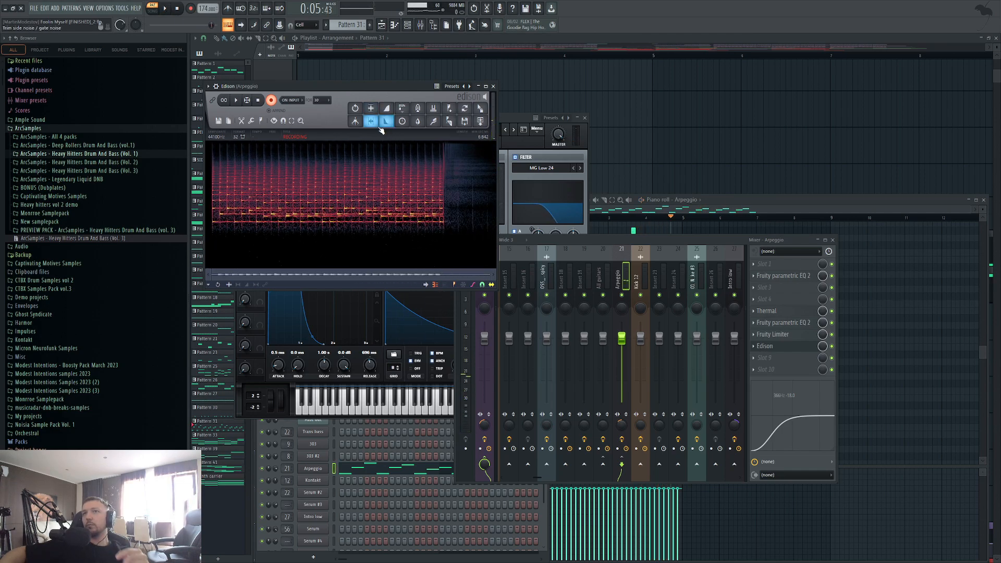
# Stop the Edison recording and place the recorded arpeggio audio in the playlist as a clip on Track 32
pyautogui.click(272, 101)
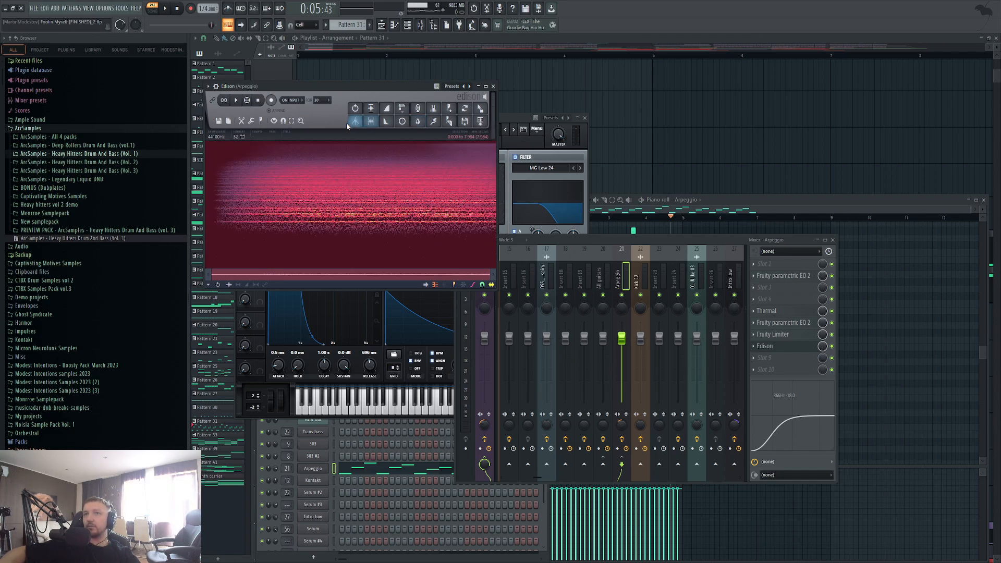
pyautogui.click(480, 120)
pyautogui.moveTo(480, 120); pyautogui.dragTo(670, 136)
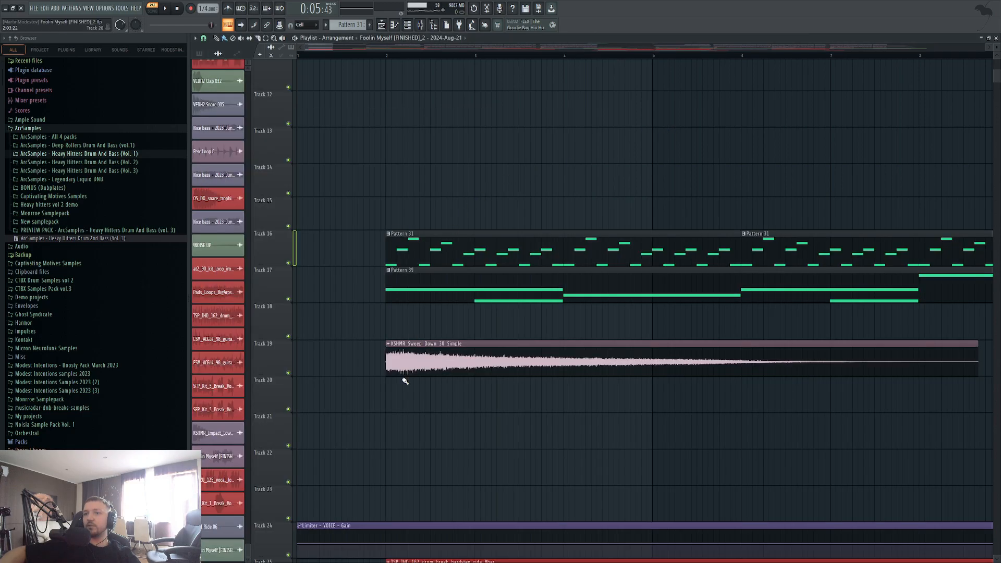
pyautogui.scroll(-10, 405, 382)
pyautogui.scroll(-13, 396, 367)
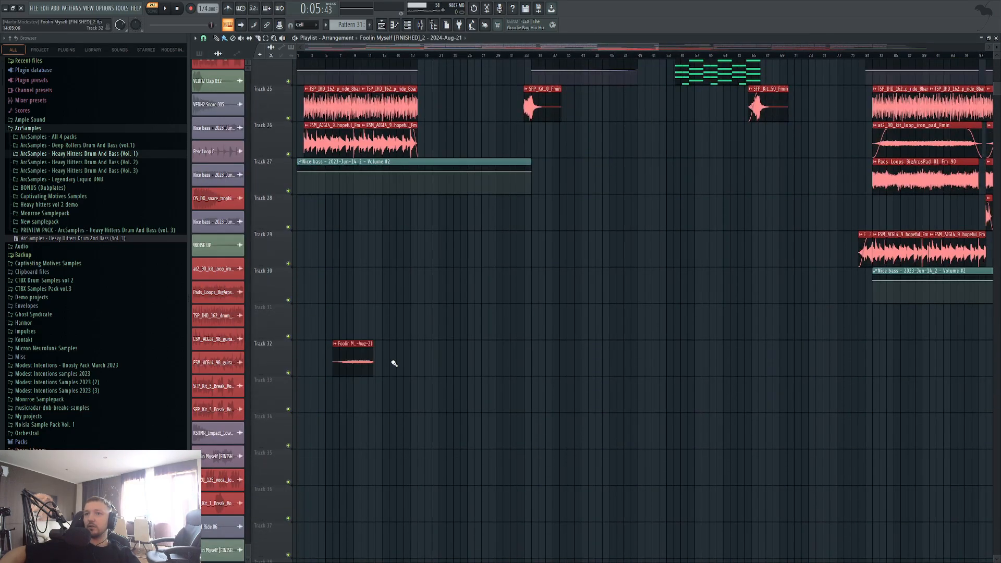
# Move the recorded arpeggio clip to the start of Track 32 and solo that track in song mode
pyautogui.moveTo(359, 364); pyautogui.dragTo(303, 100)
pyautogui.scroll(20, 319, 260)
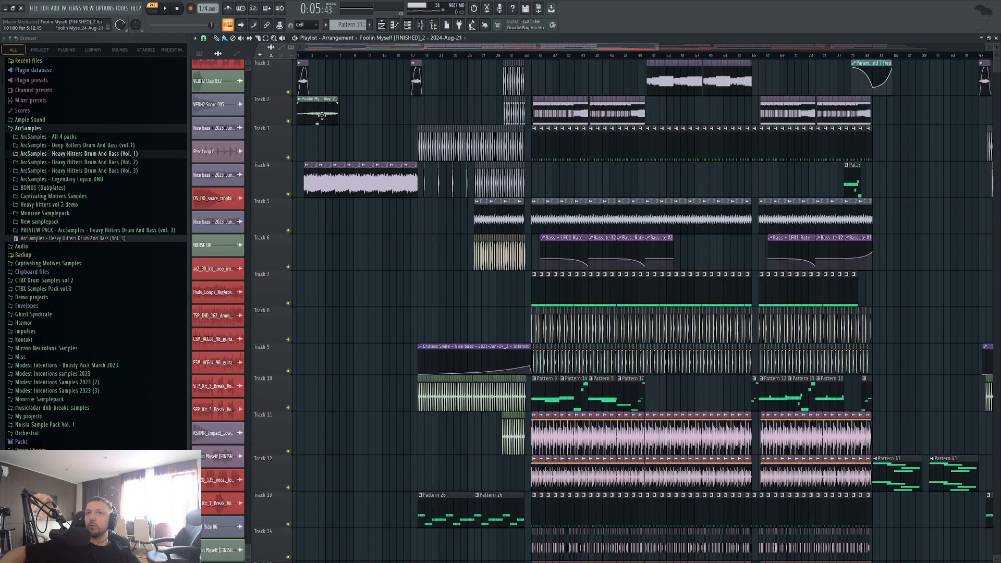
pyautogui.hotkey('ctrl', 'z')
pyautogui.scroll(-20, 302, 209)
pyautogui.scroll(8, 276, 296)
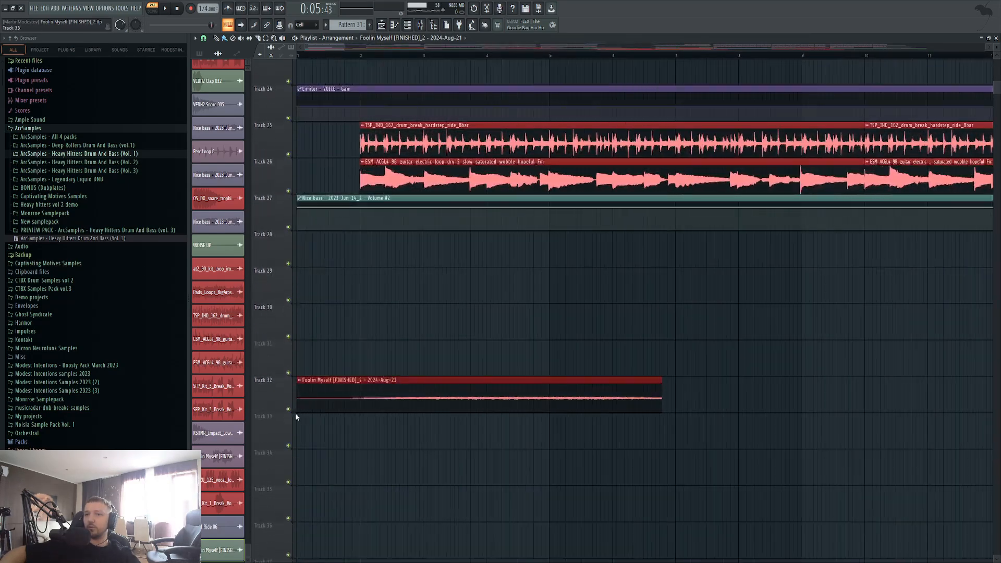
pyautogui.rightClick(288, 409)
pyautogui.press('l')
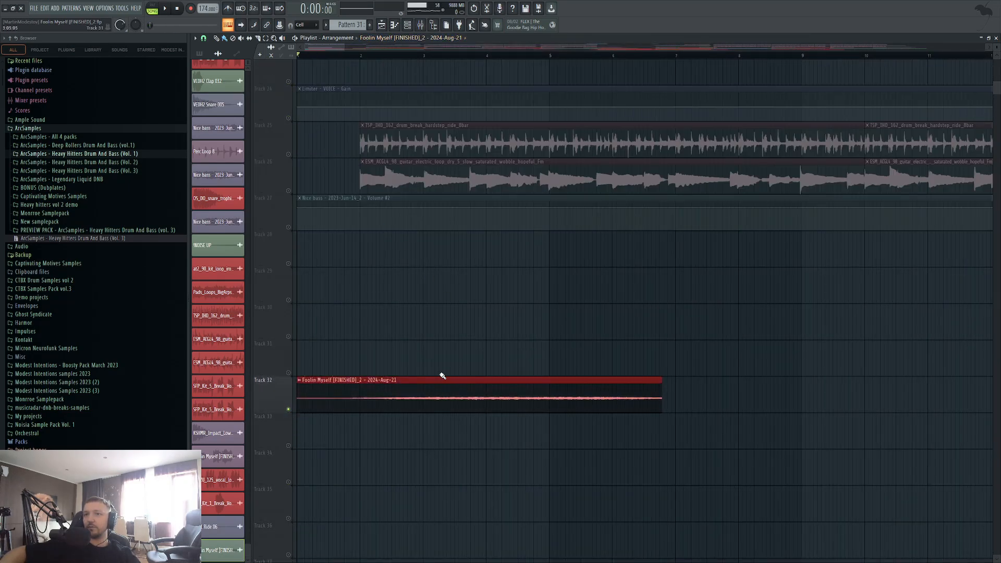
# Normalize the recorded clip's sample and set its volume multiplier to 52% while it plays
pyautogui.doubleClick(444, 402)
pyautogui.click(321, 171)
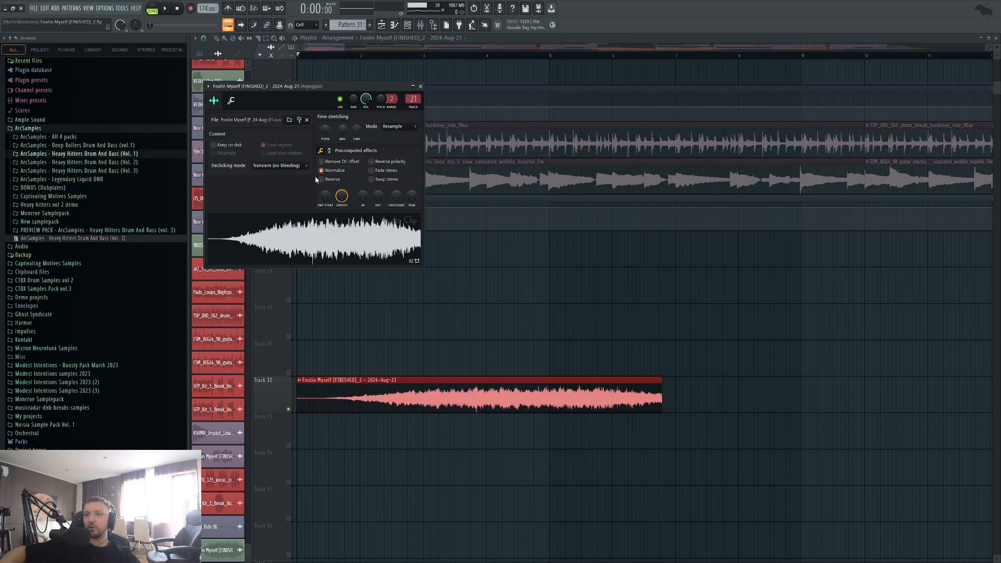
pyautogui.click(231, 101)
pyautogui.press('space')
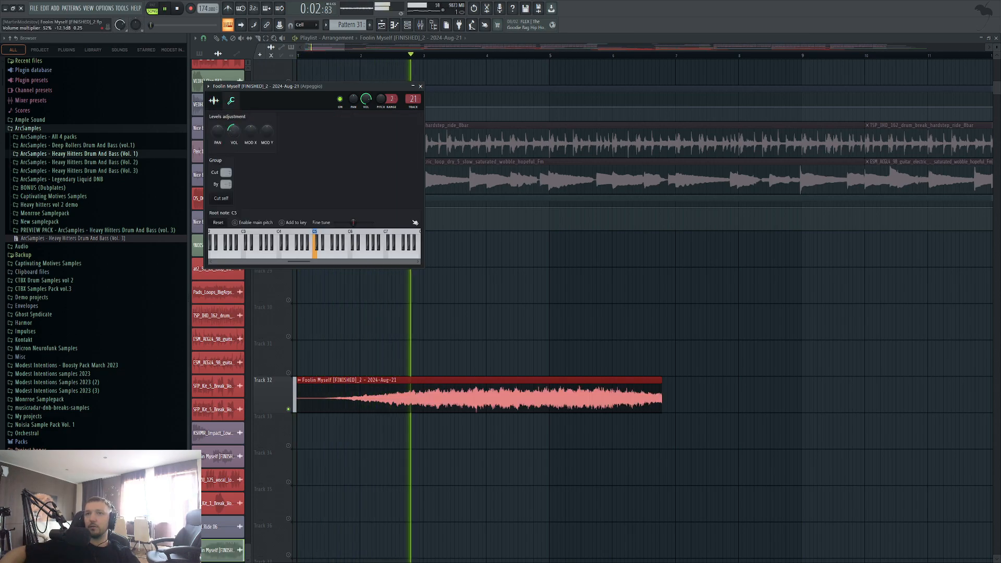
# Delete the recorded arpeggio clip from Track 32 and stop playback
pyautogui.rightClick(704, 382)
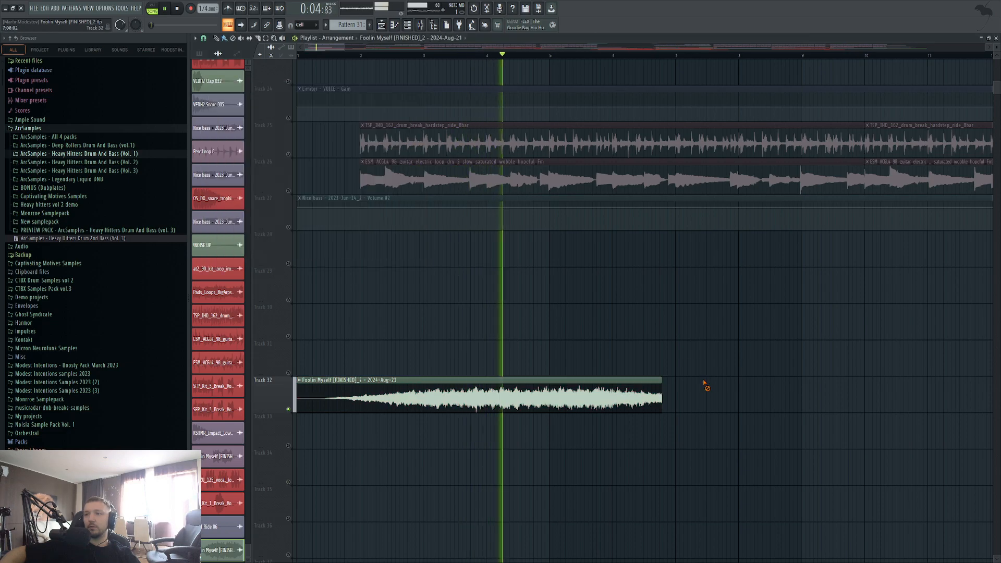
pyautogui.moveTo(659, 384); pyautogui.dragTo(623, 389)
pyautogui.rightClick(610, 399)
pyautogui.press('space')
# Turn off the track solo and play the whole arrangement from the start
pyautogui.scroll(10, 322, 129)
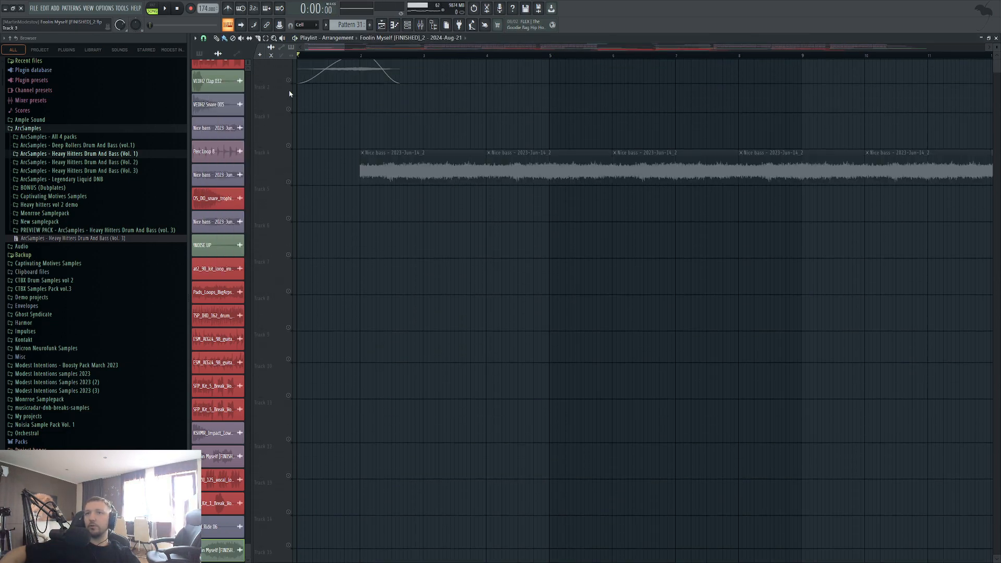
pyautogui.scroll(1, 289, 94)
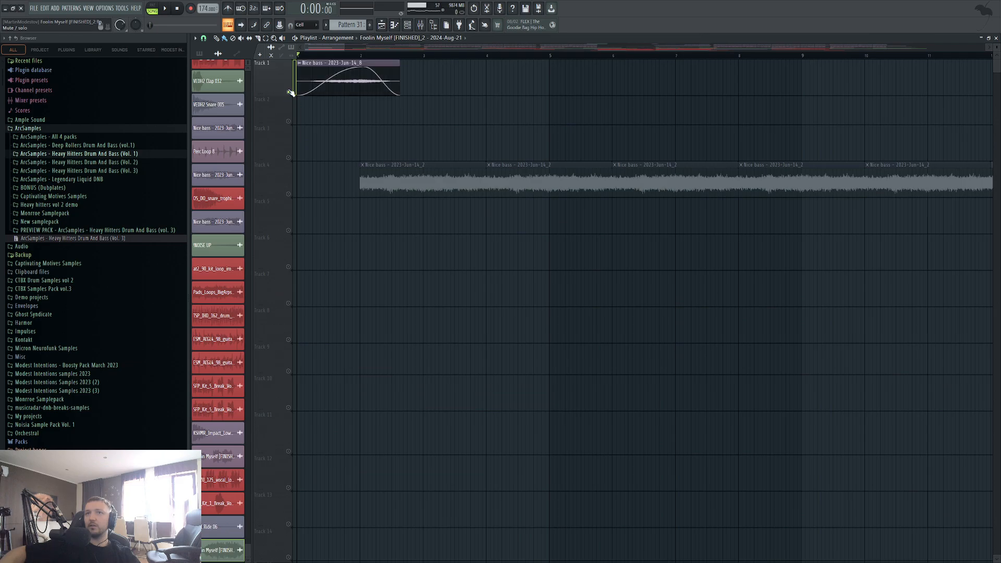
pyautogui.press('space')
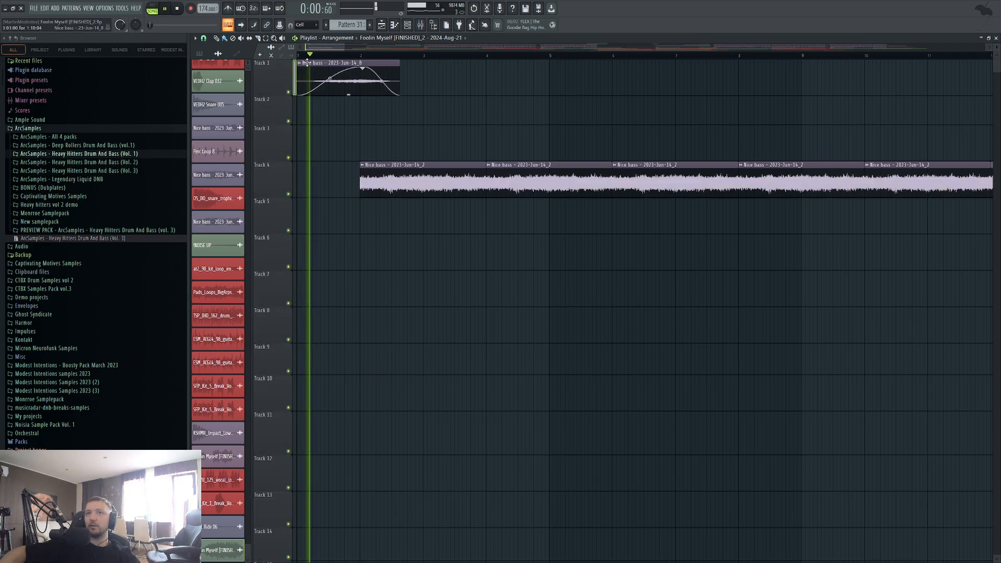
# Open the channel settings of the Track 4 Nice bass sample, close them and stop playback
pyautogui.scroll(-5, 420, 224)
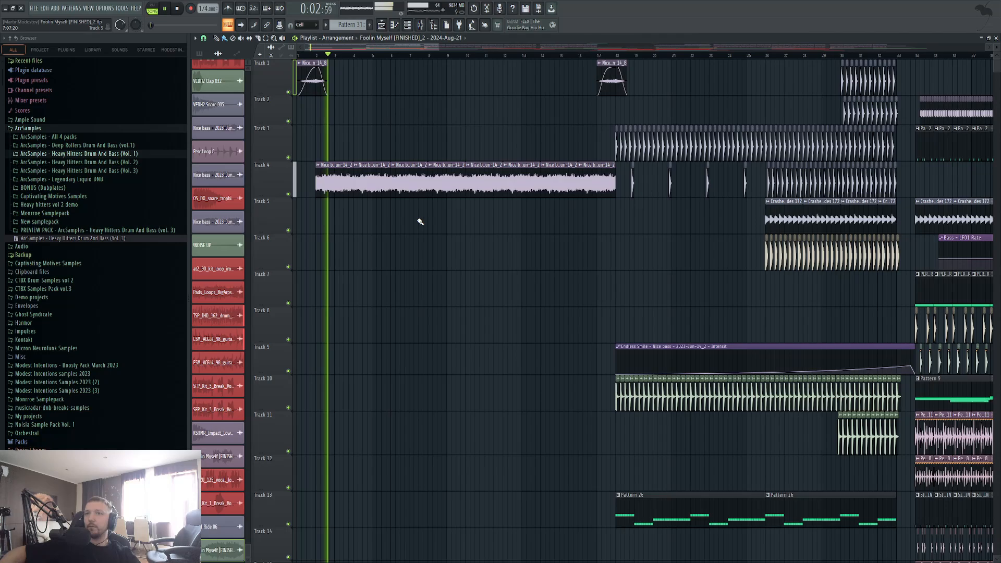
pyautogui.doubleClick(418, 175)
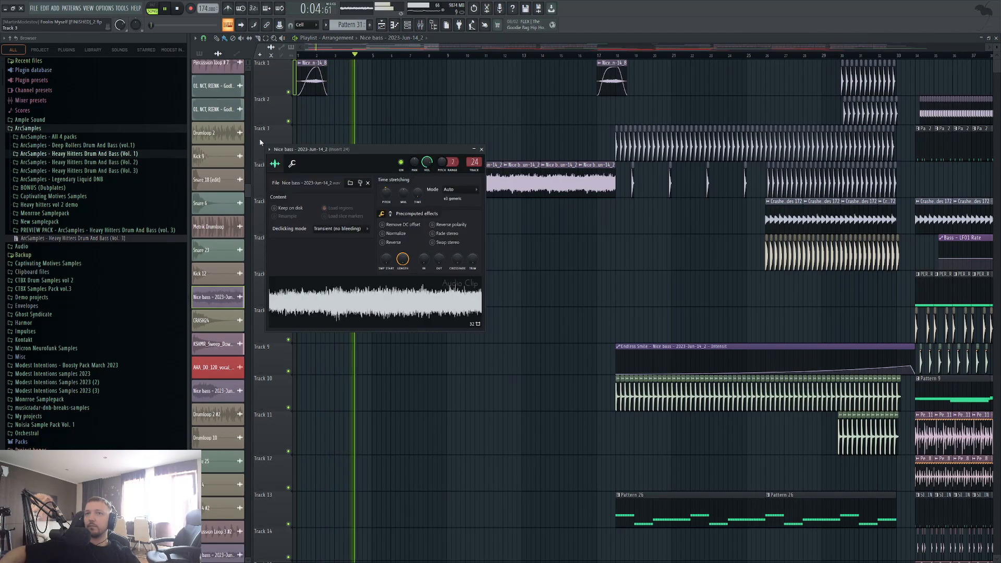
pyautogui.click(293, 165)
pyautogui.press('space')
pyautogui.press('Escape')
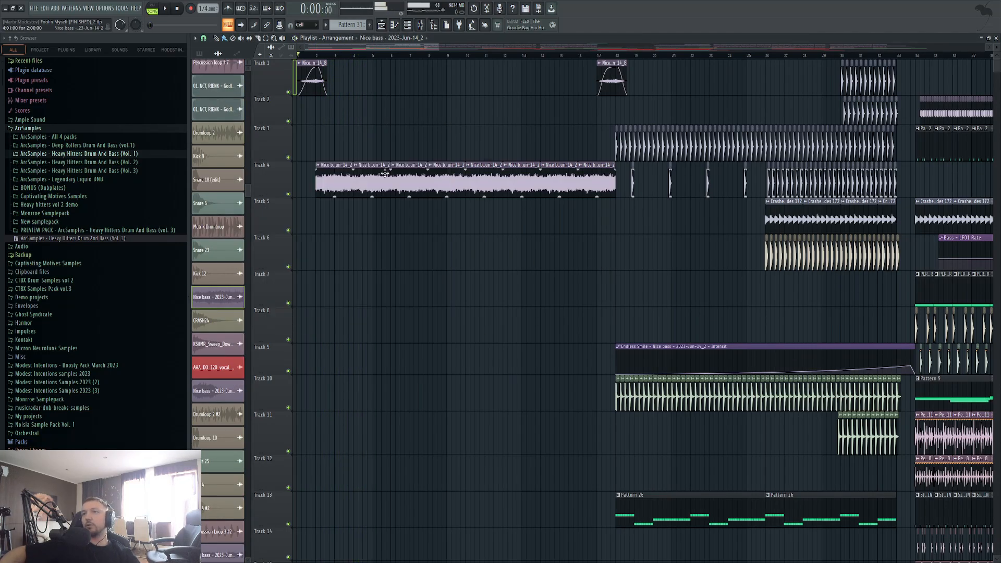
# Look over the arrangement's intro, build-up and drop layers across Tracks 1 to 32
pyautogui.scroll(-6, 496, 152)
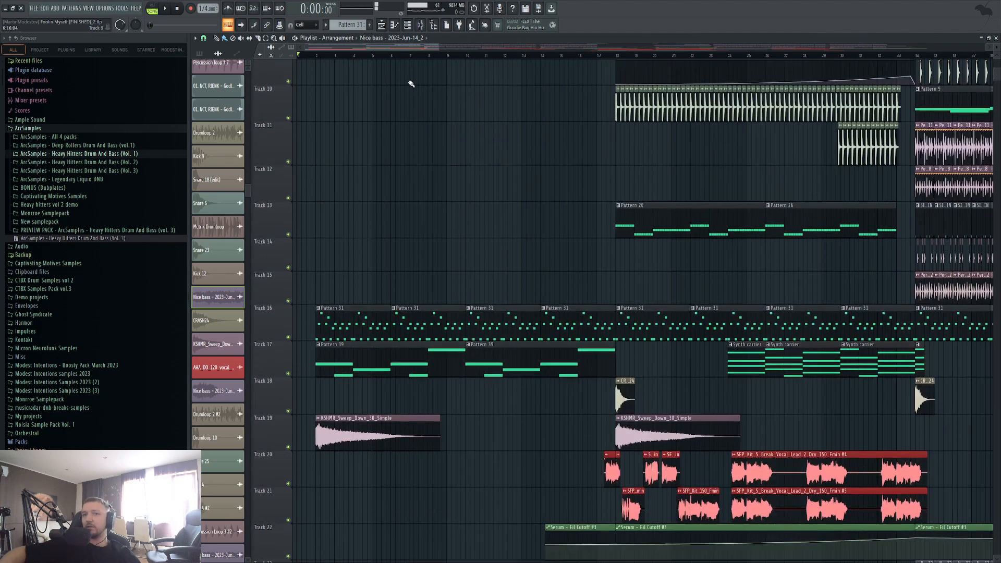
pyautogui.scroll(4, 409, 83)
pyautogui.scroll(2, 430, 85)
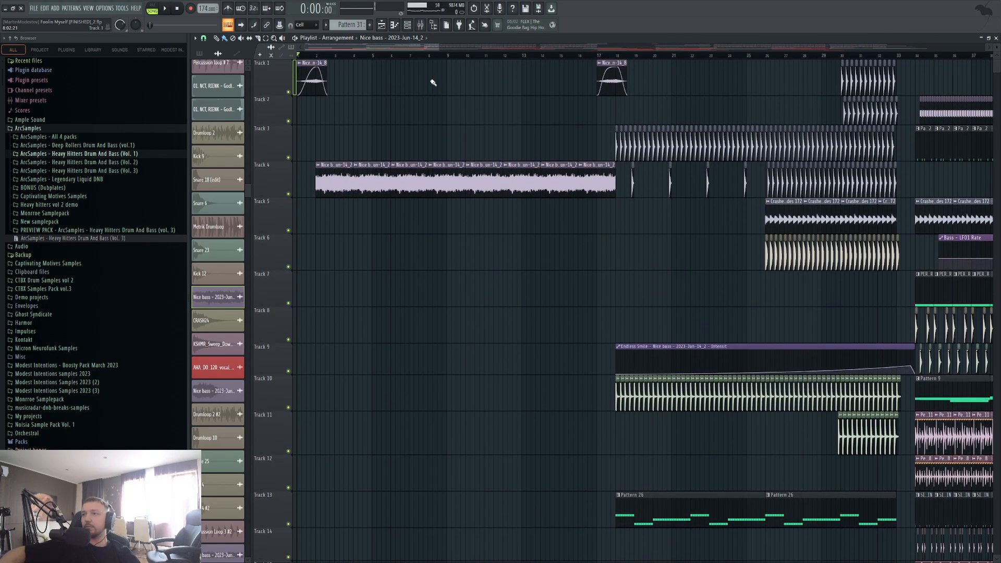
pyautogui.scroll(-12, 432, 82)
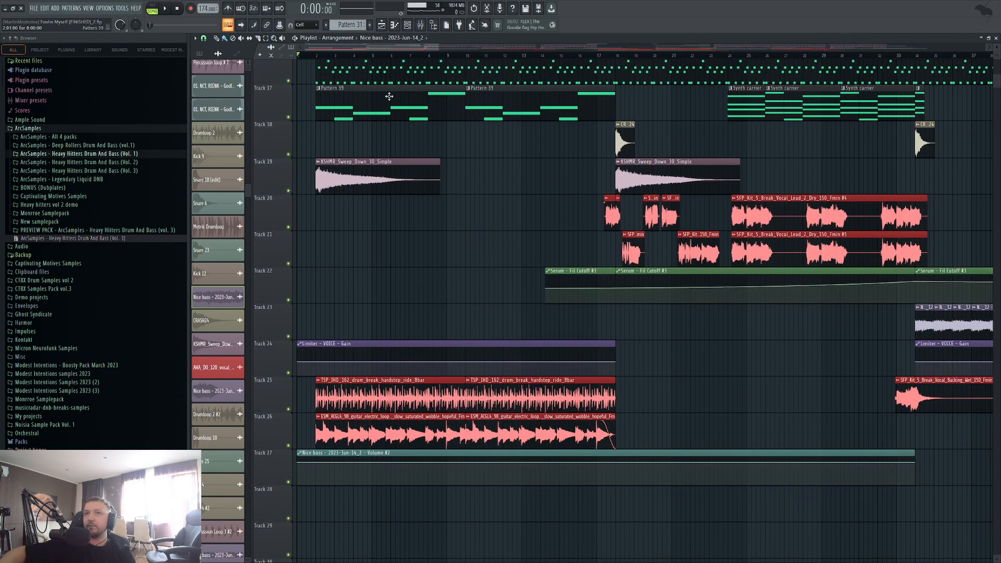
pyautogui.scroll(2, 390, 96)
pyautogui.scroll(-2, 386, 105)
pyautogui.scroll(-1, 361, 235)
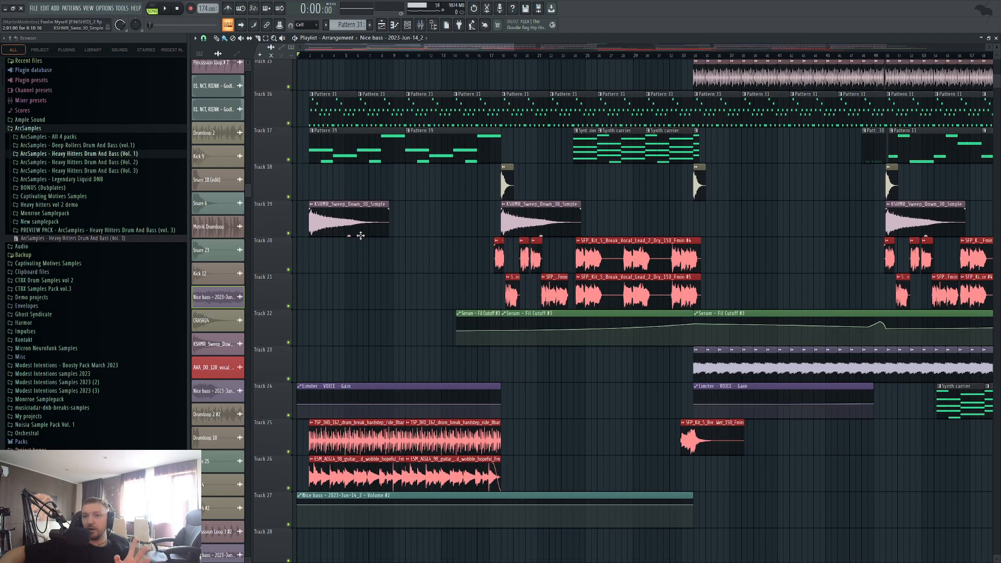
pyautogui.scroll(-2, 361, 235)
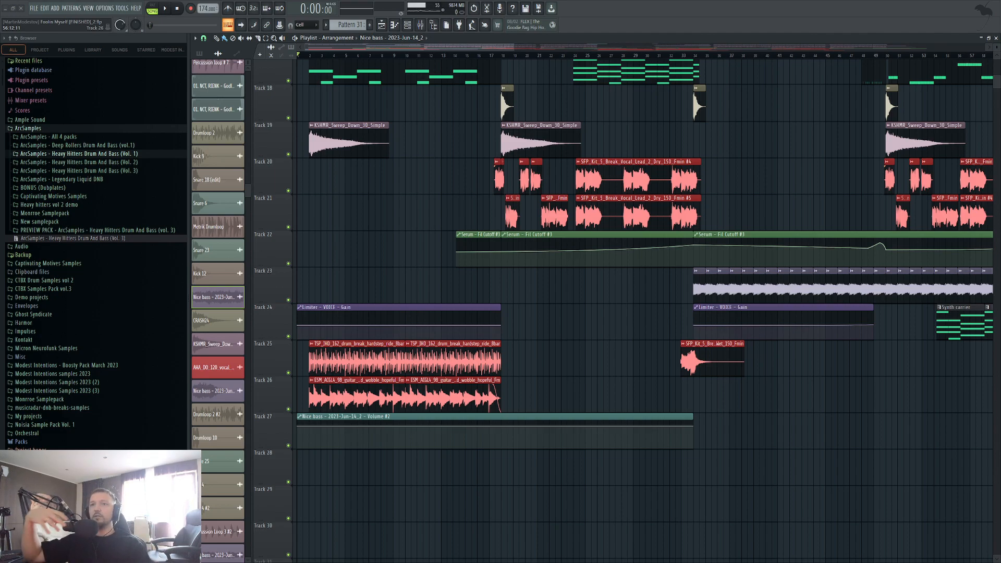
pyautogui.scroll(-2, 409, 259)
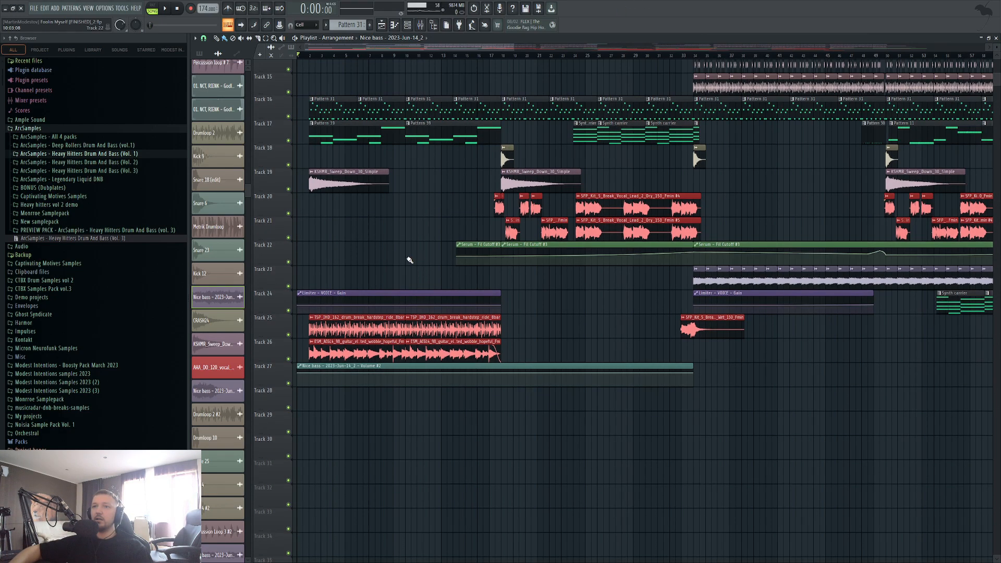
pyautogui.scroll(5, 428, 253)
pyautogui.scroll(-3, 365, 313)
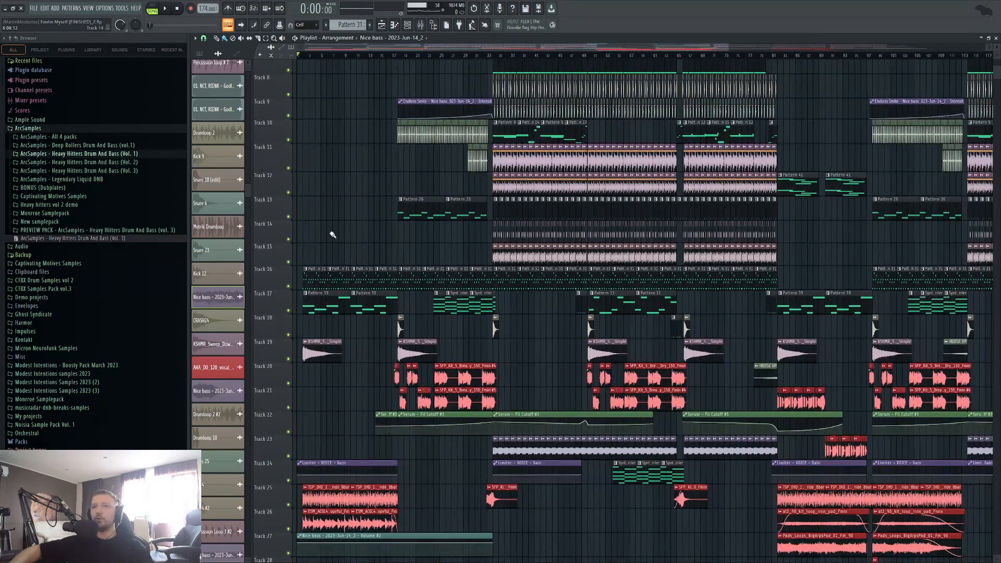
pyautogui.scroll(5, 273, 241)
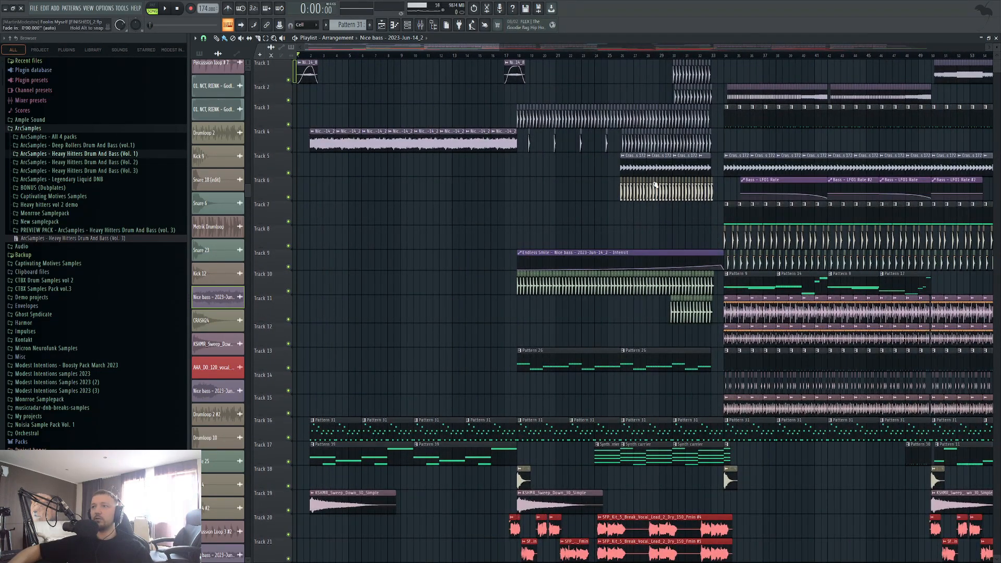
pyautogui.scroll(-2, 356, 279)
pyautogui.scroll(3, 334, 274)
pyautogui.scroll(-5, 311, 267)
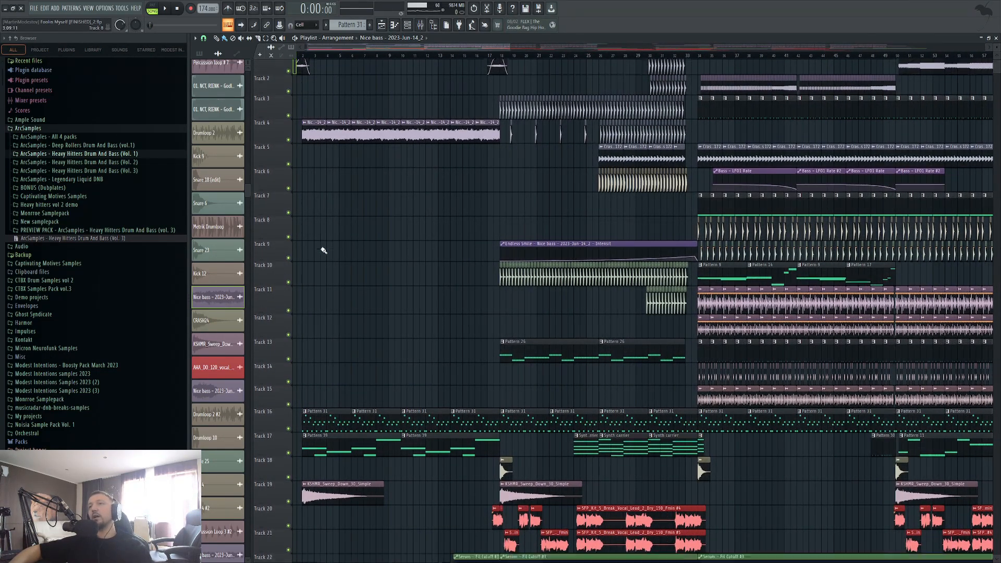
pyautogui.scroll(-1, 324, 250)
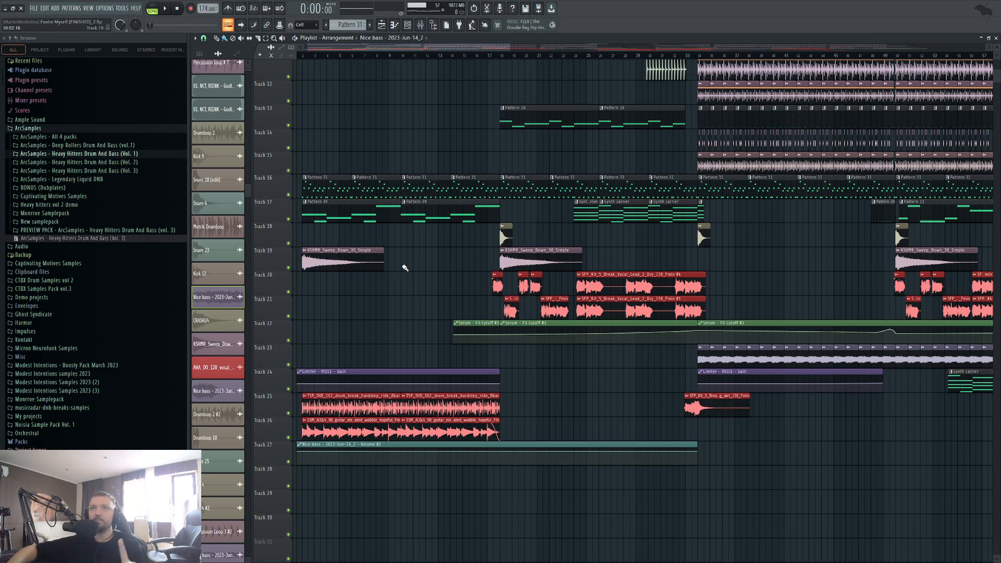
# Switch between the playlist's Draw and Paint tools, leaving the Draw tool selected
pyautogui.click(219, 40)
pyautogui.click(224, 39)
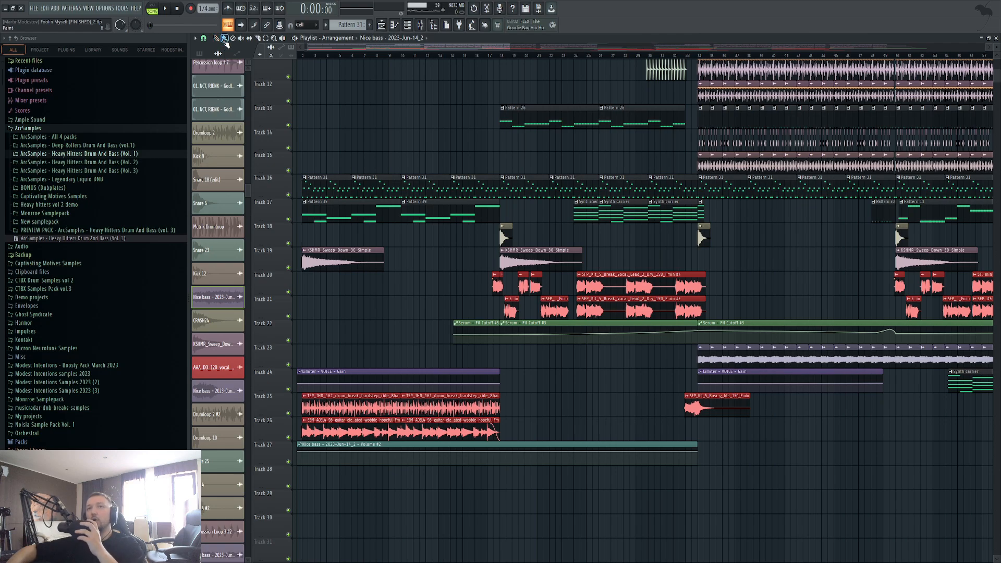
pyautogui.click(220, 39)
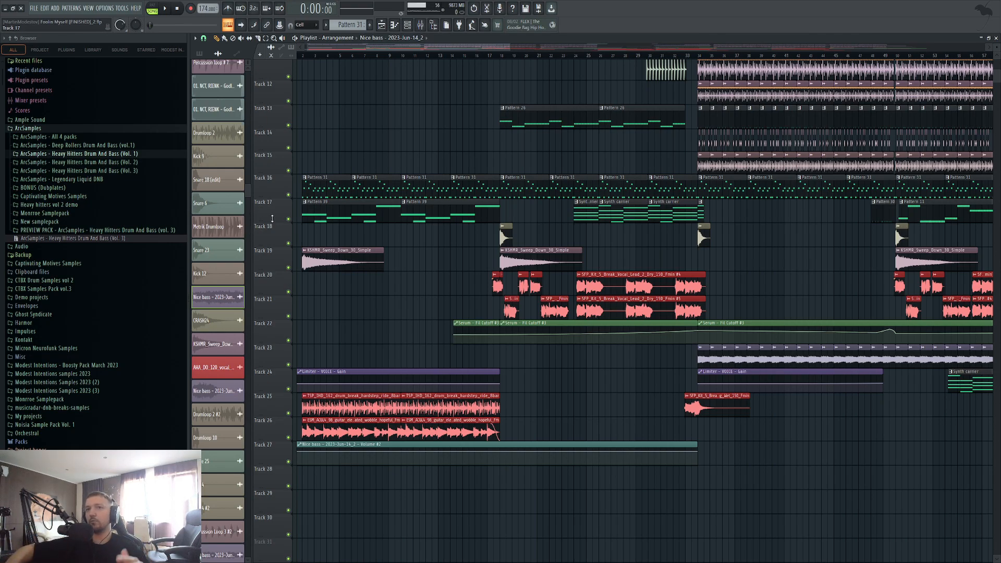
# Solo Track 17 and set the playback position to bar 2 of the playlist
pyautogui.rightClick(288, 219)
pyautogui.click(309, 57)
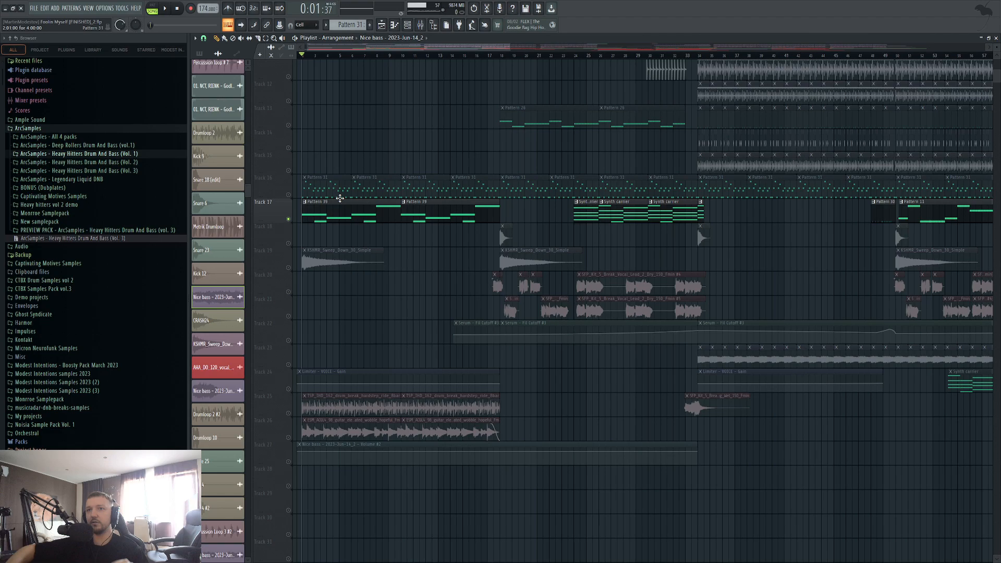
pyautogui.scroll(5, 375, 213)
pyautogui.scroll(-3, 383, 234)
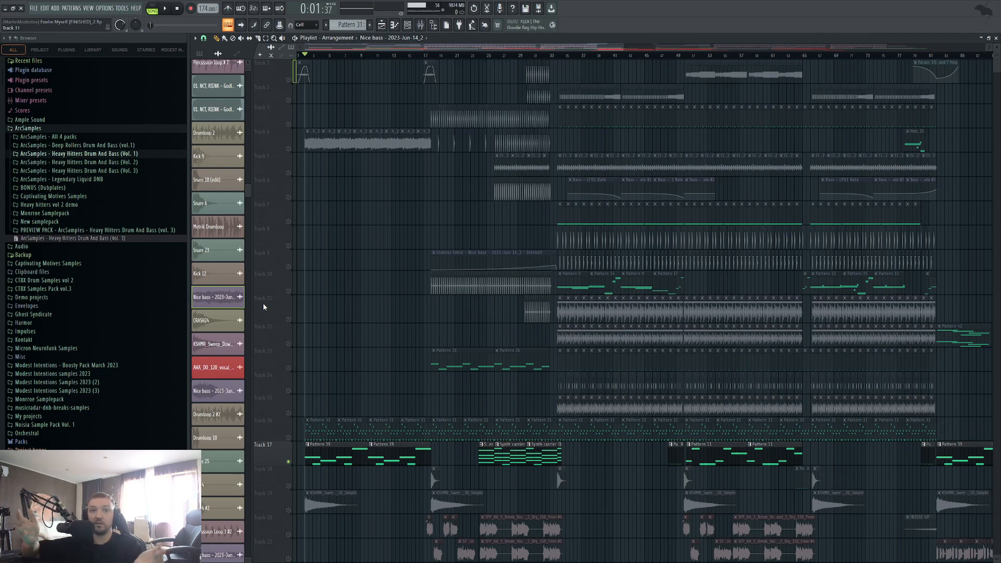
# Open Pattern 39 from Track 17 and show the Serum instrument of its Intro low channel
pyautogui.doubleClick(340, 464)
pyautogui.click(408, 26)
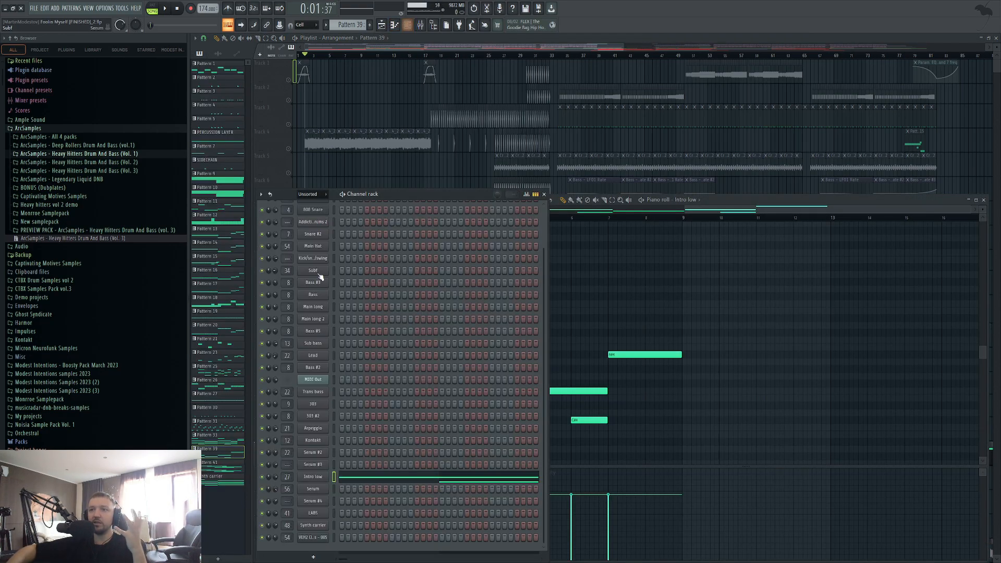
pyautogui.click(312, 477)
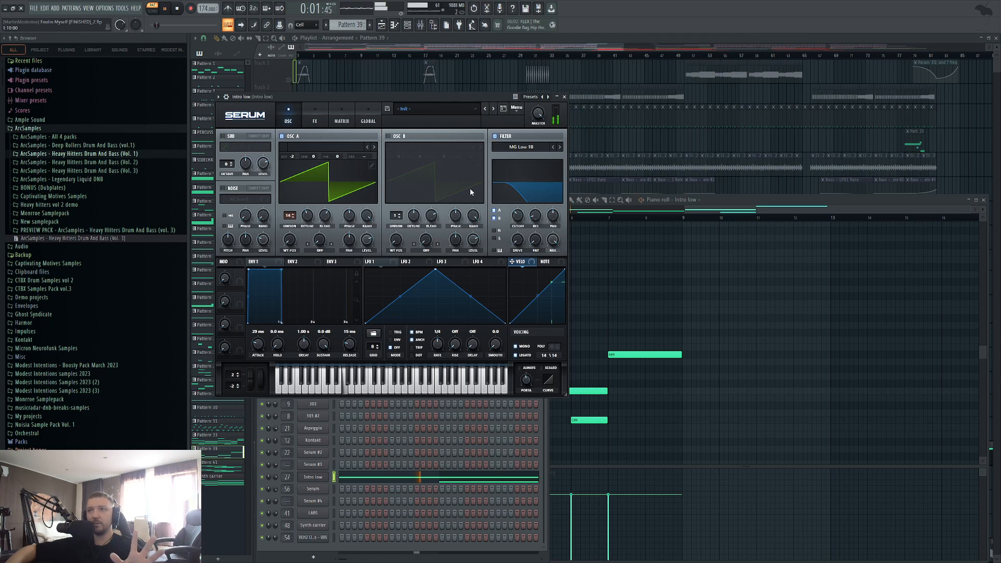
# Show the mixer and open SPAN Plus on the Master channel to examine the playing Intro low sound's spectrum
pyautogui.click(420, 26)
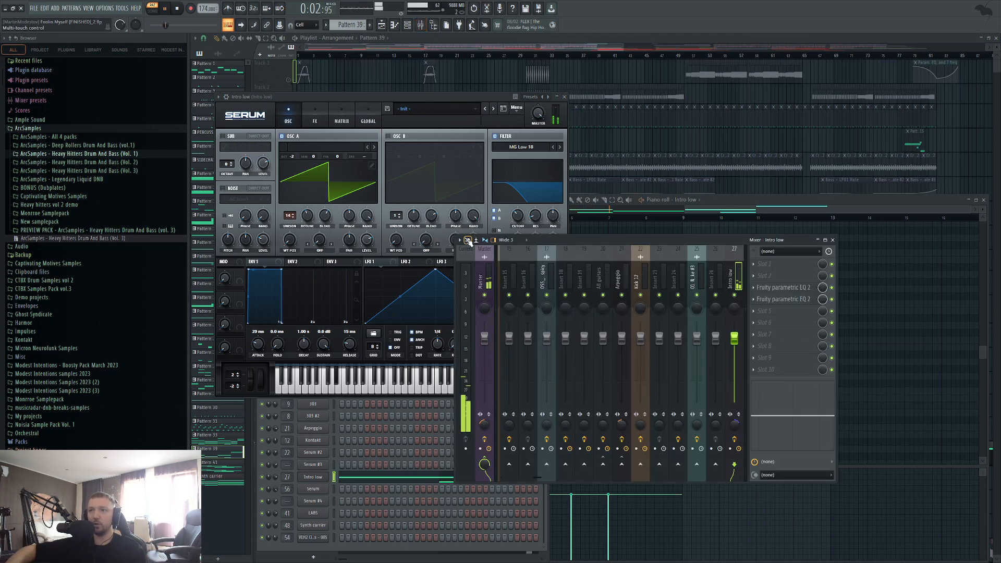
pyautogui.click(477, 280)
pyautogui.click(791, 311)
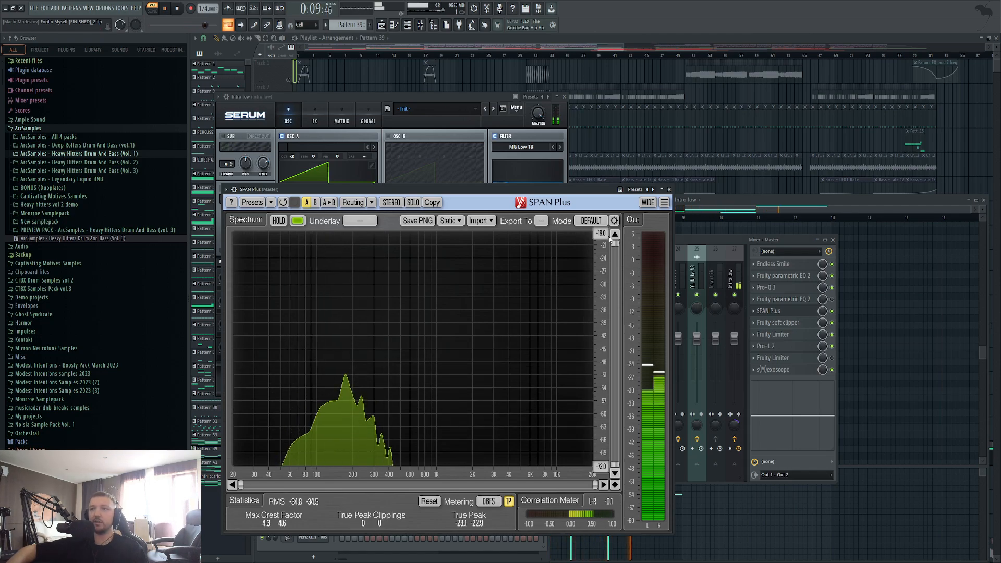
# Stop playback and open Pattern 9 from Track 10 with its channels shown in the channel rack
pyautogui.click(637, 40)
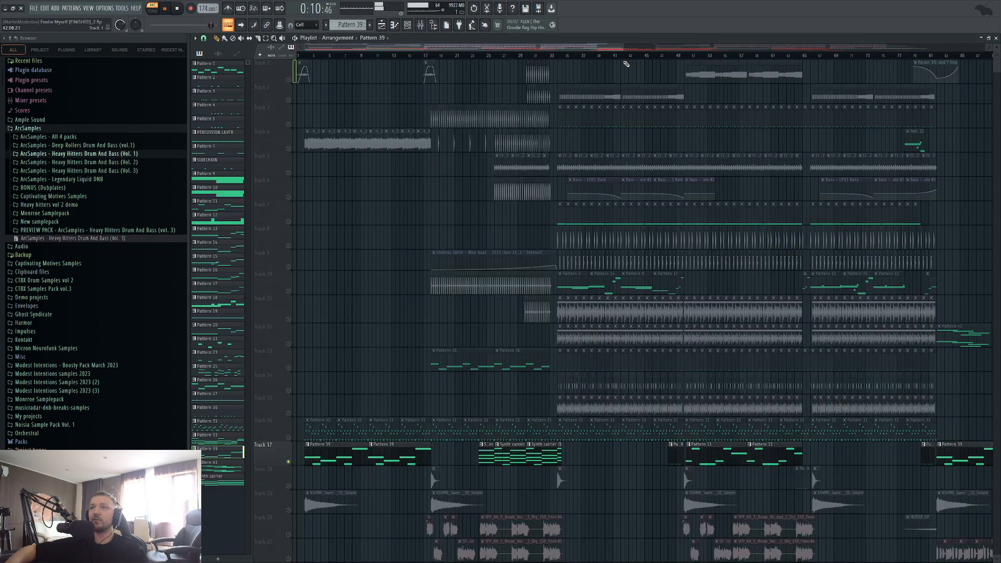
pyautogui.doubleClick(575, 286)
pyautogui.click(409, 24)
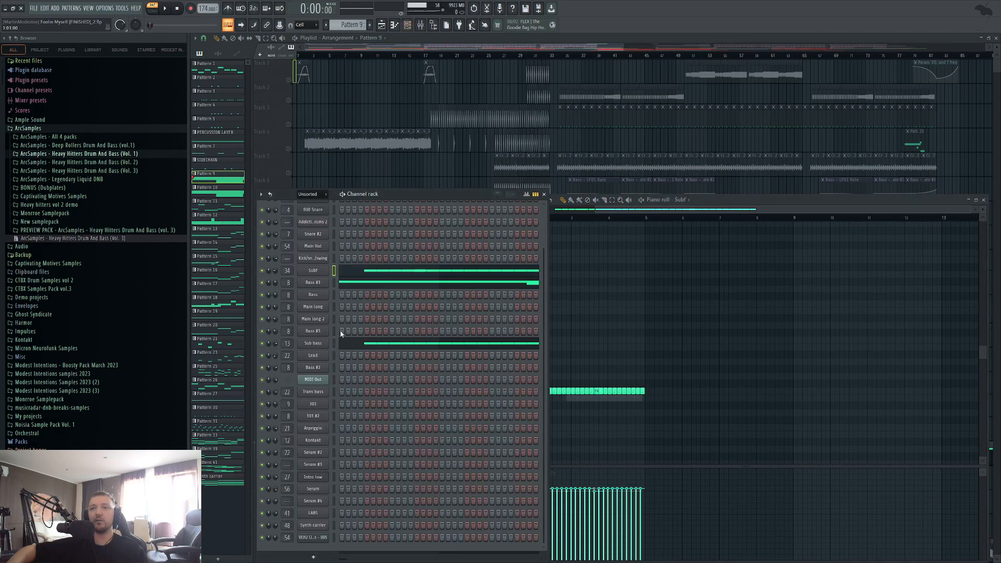
# Play Pattern 9, examine its spectrum in SPAN Plus on the Master channel, and stop and close the windows
pyautogui.click(165, 9)
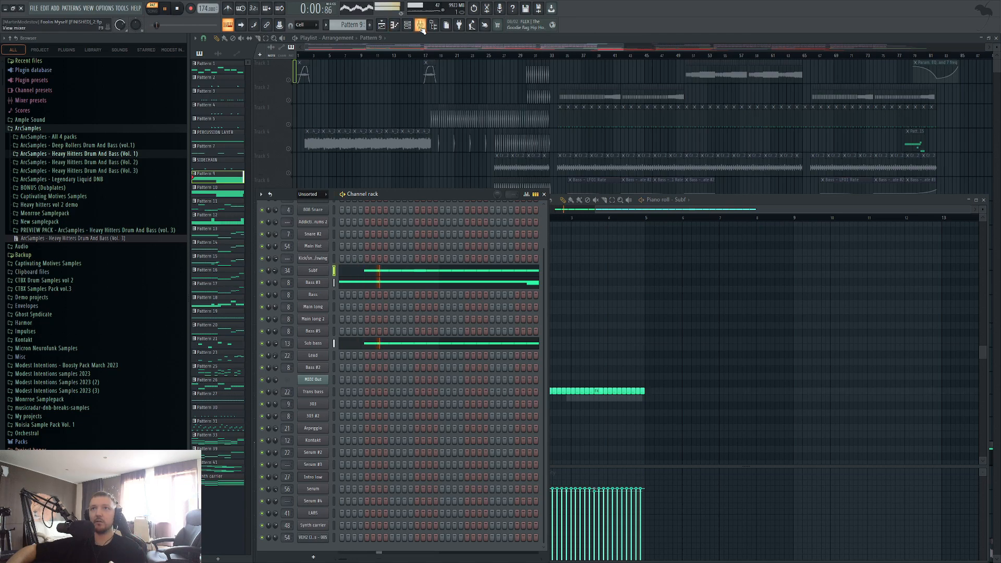
pyautogui.press('F9')
pyautogui.click(771, 311)
pyautogui.press('space')
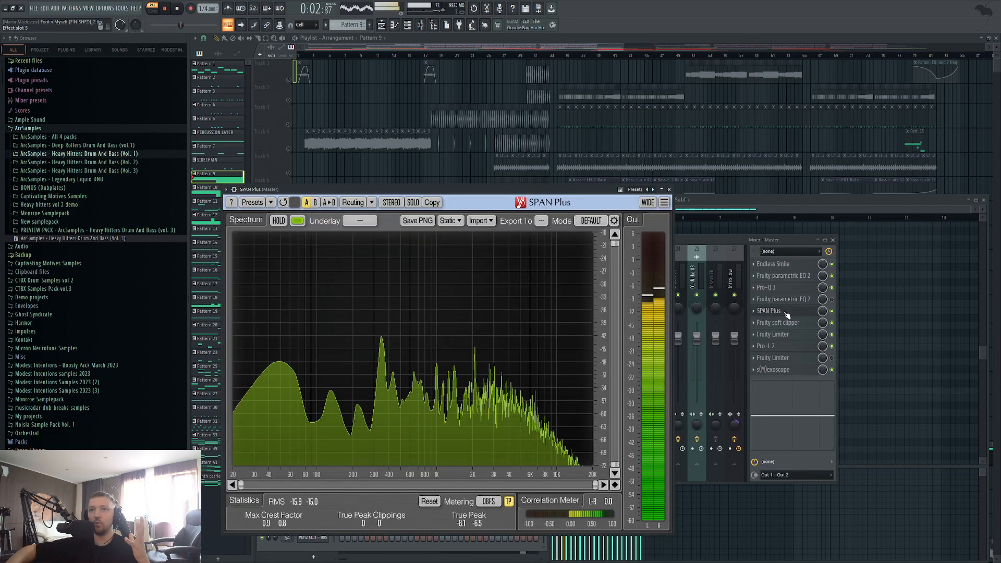
pyautogui.press('F12')
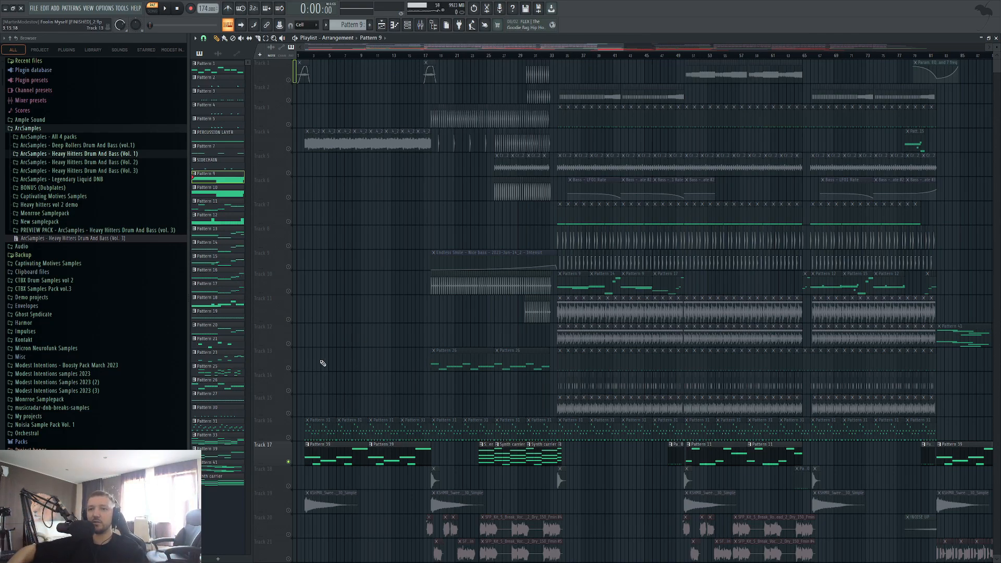
# Re-enable all playlist tracks and play the full arrangement briefly from just before bar 17
pyautogui.click(290, 367)
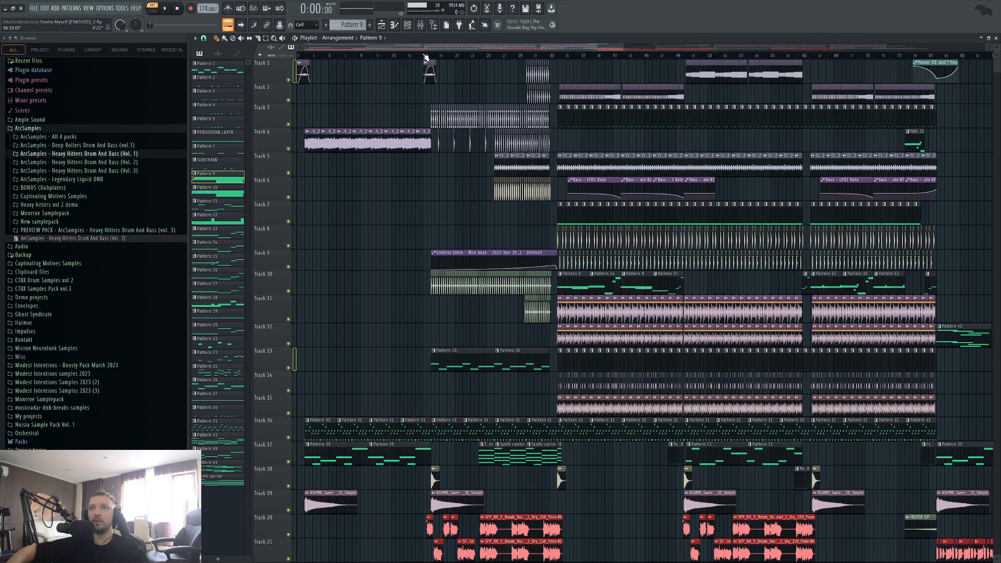
pyautogui.moveTo(424, 55); pyautogui.dragTo(422, 56)
pyautogui.press('space')
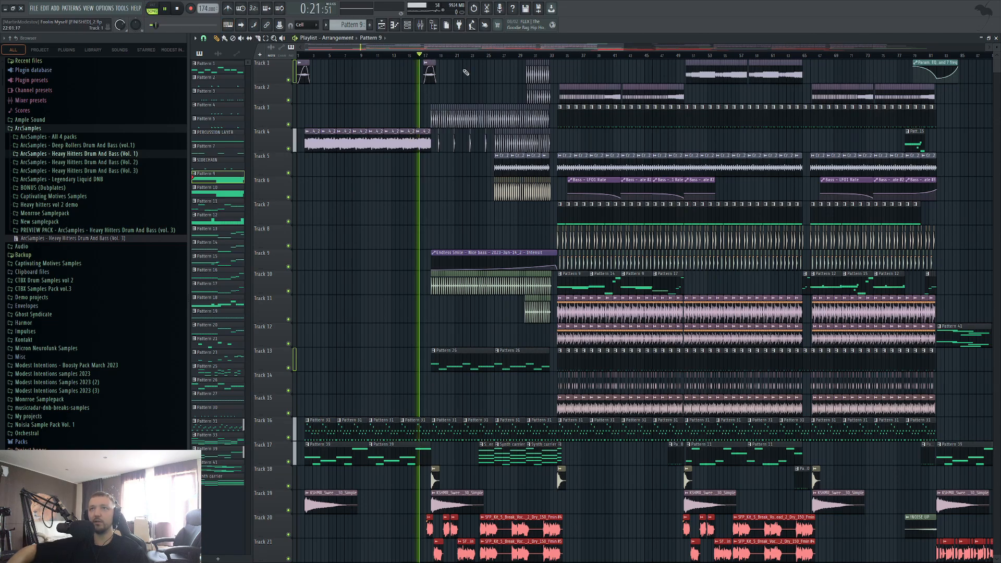
pyautogui.scroll(2, 402, 268)
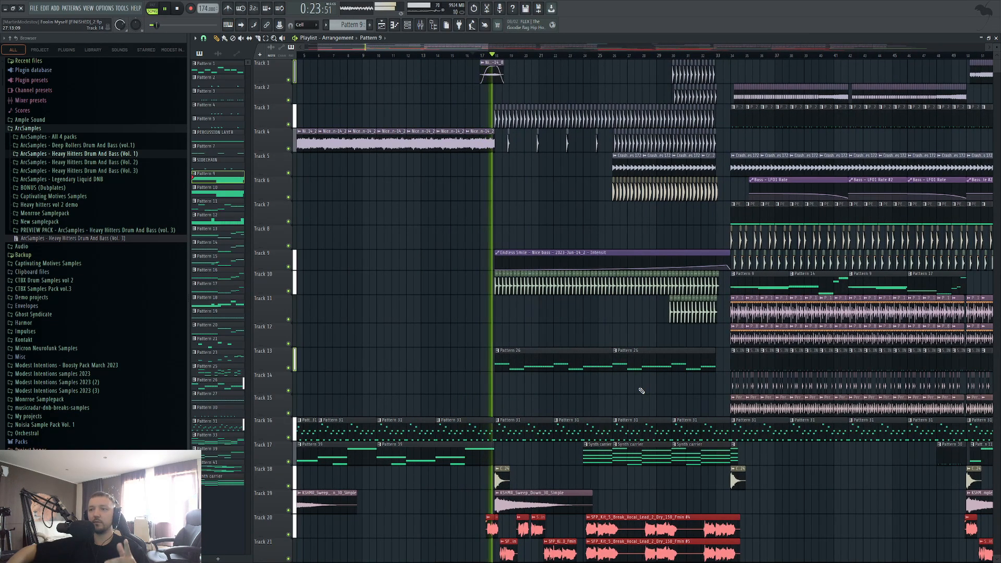
pyautogui.press('space')
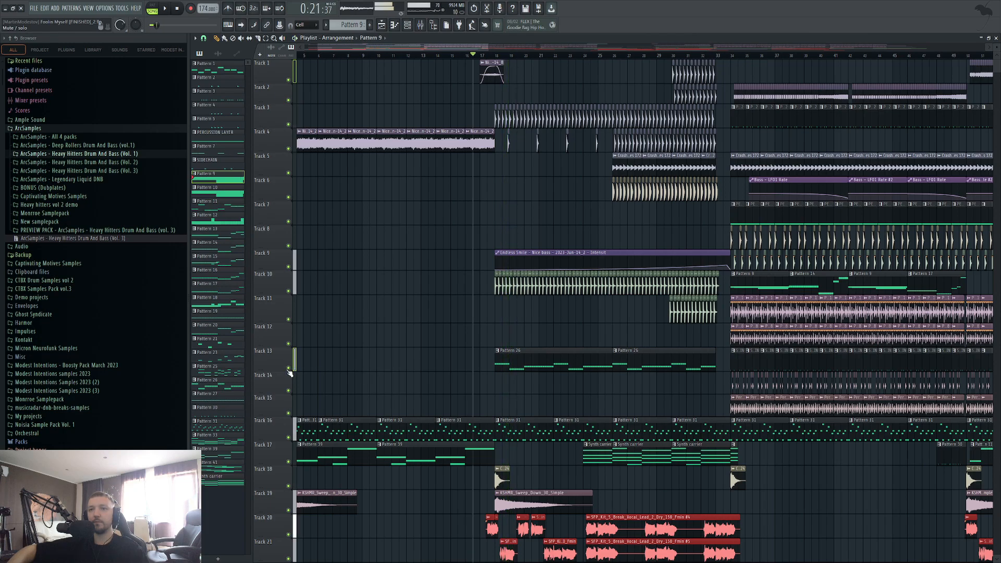
# Solo Track 13, open Pattern 26 and play it in pattern mode with its Serum instrument shown
pyautogui.rightClick(290, 368)
pyautogui.doubleClick(517, 368)
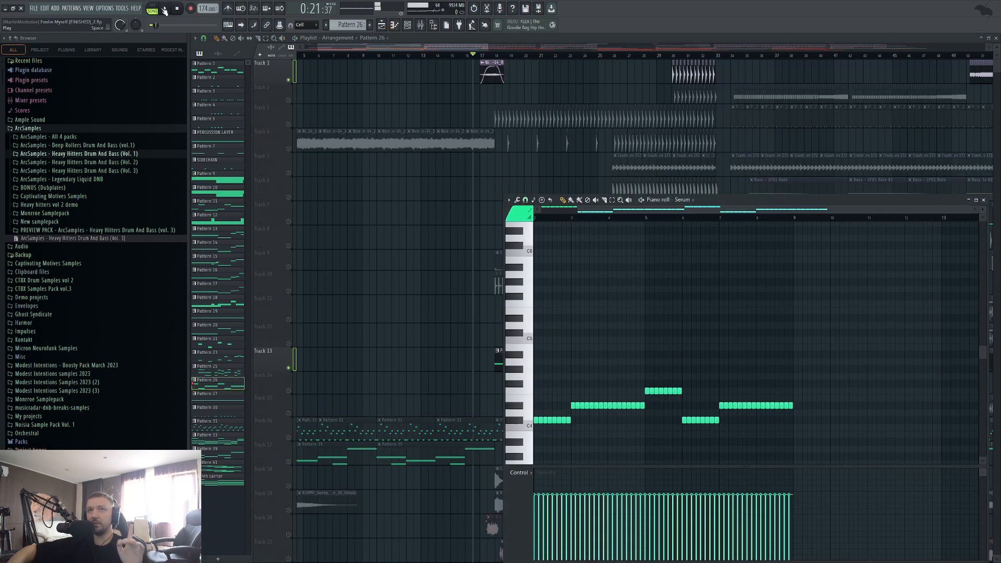
pyautogui.click(164, 9)
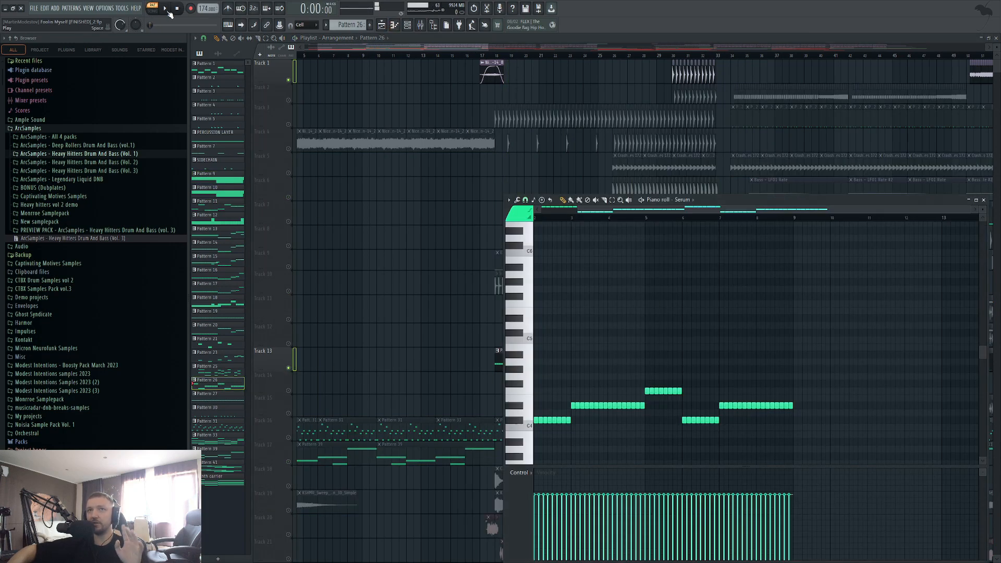
pyautogui.click(407, 25)
pyautogui.click(313, 490)
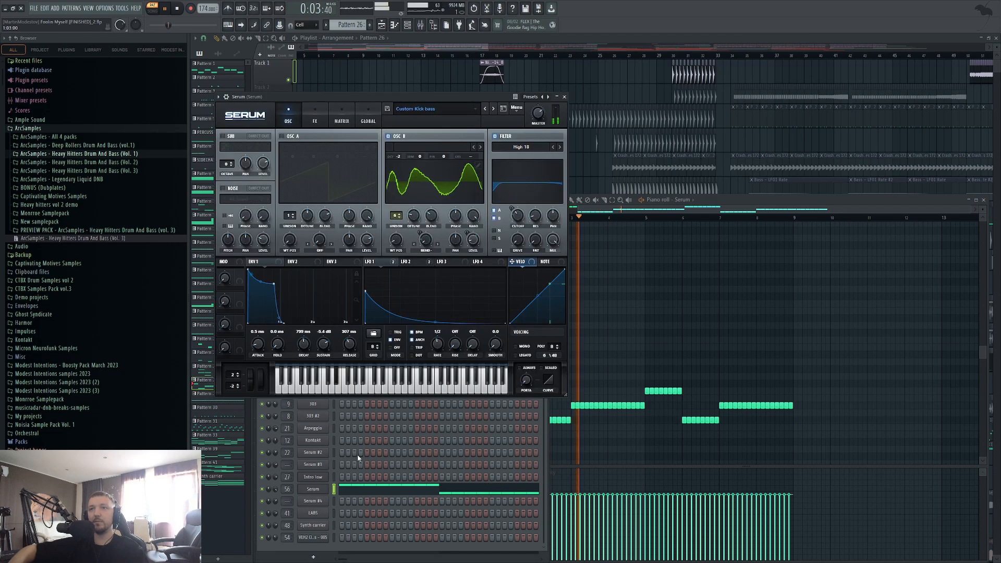
# Examine the Serum channel's Fruity parametric EQ 2, including its band 4 point, alongside Serum's own EQ and filter effects
pyautogui.press('F9')
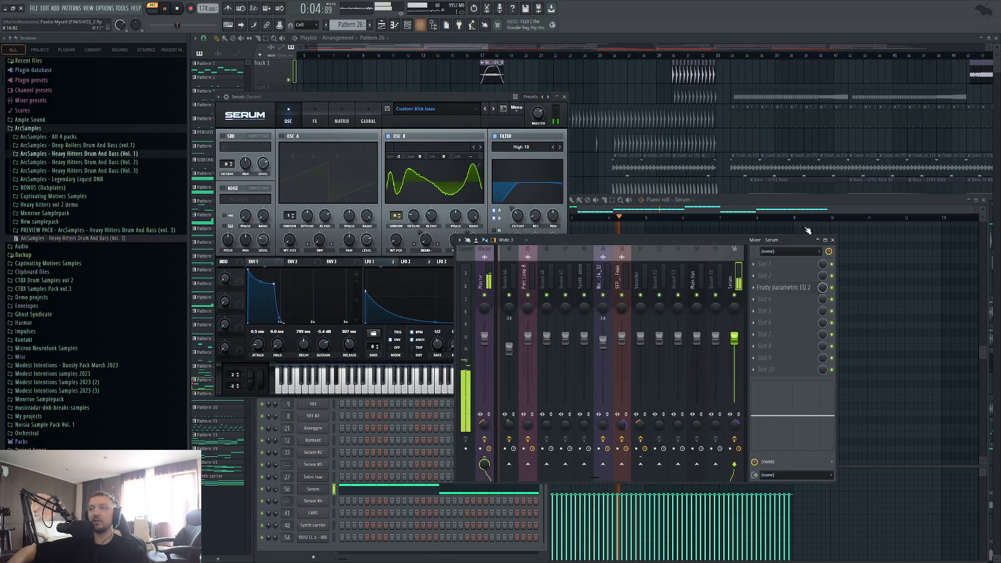
pyautogui.click(784, 288)
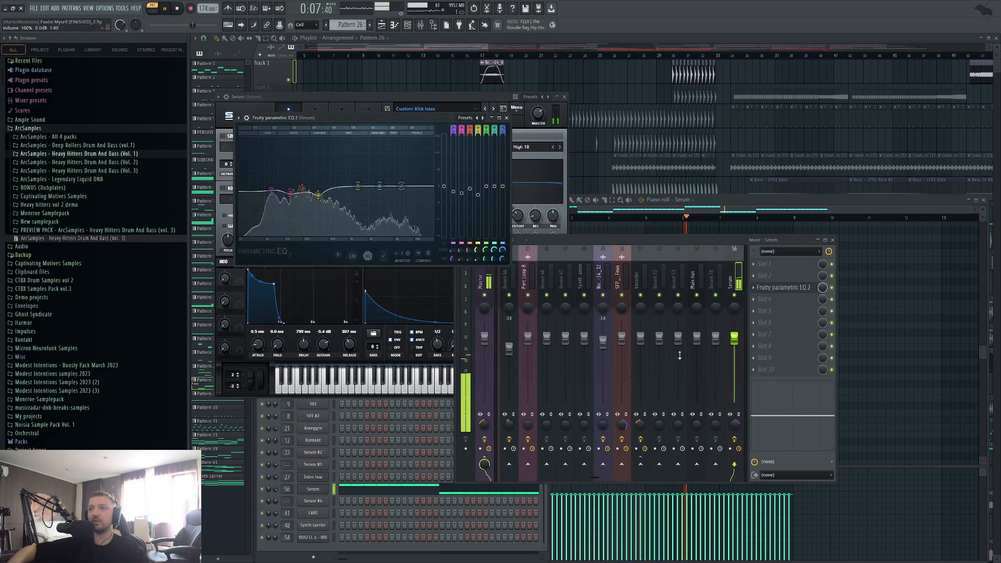
pyautogui.moveTo(360, 118); pyautogui.dragTo(694, 271)
pyautogui.click(314, 121)
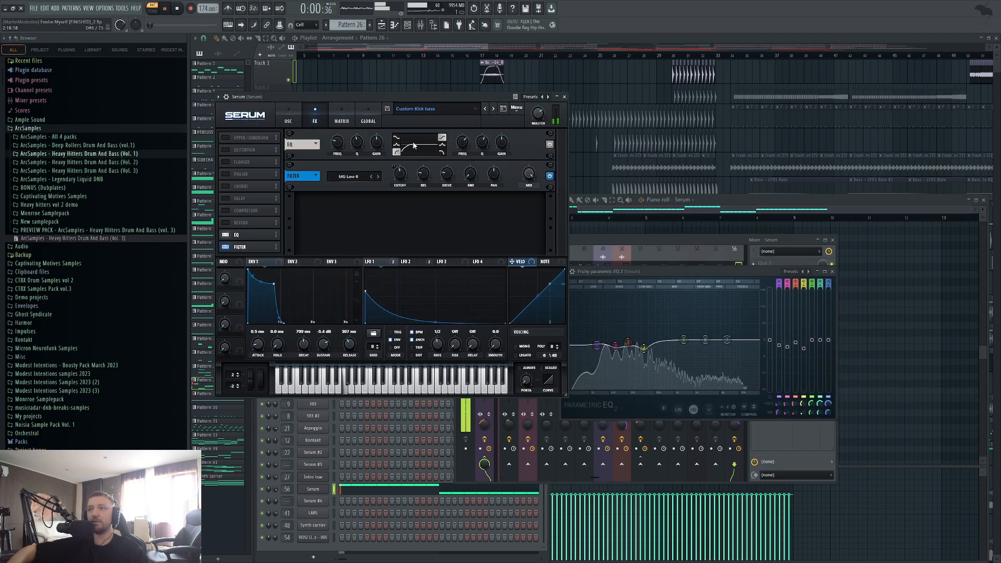
pyautogui.click(644, 353)
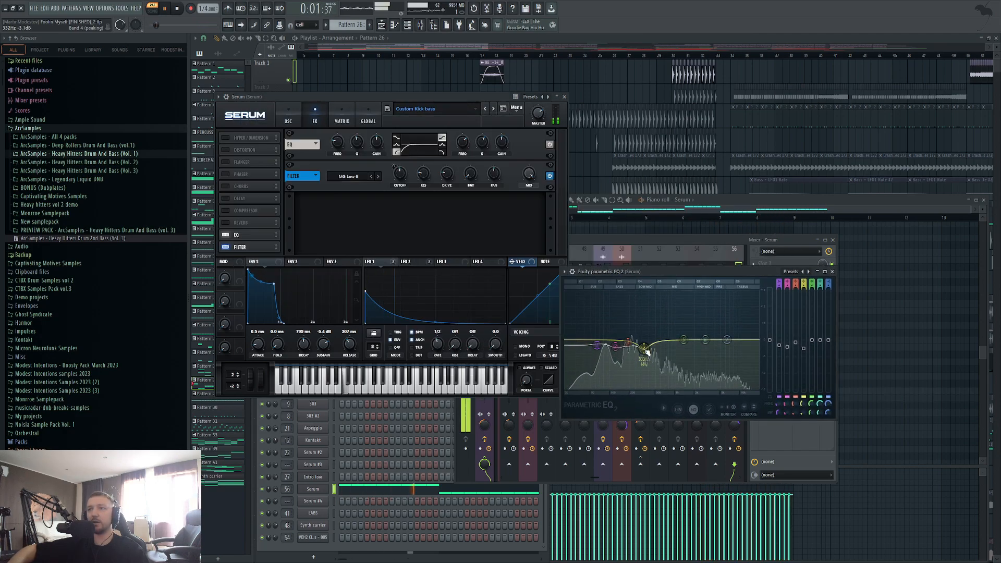
# Stop playback, close the EQ, Serum, mixer, piano roll and channel rack windows, and unsolo Track 13
pyautogui.press('space')
pyautogui.click(818, 272)
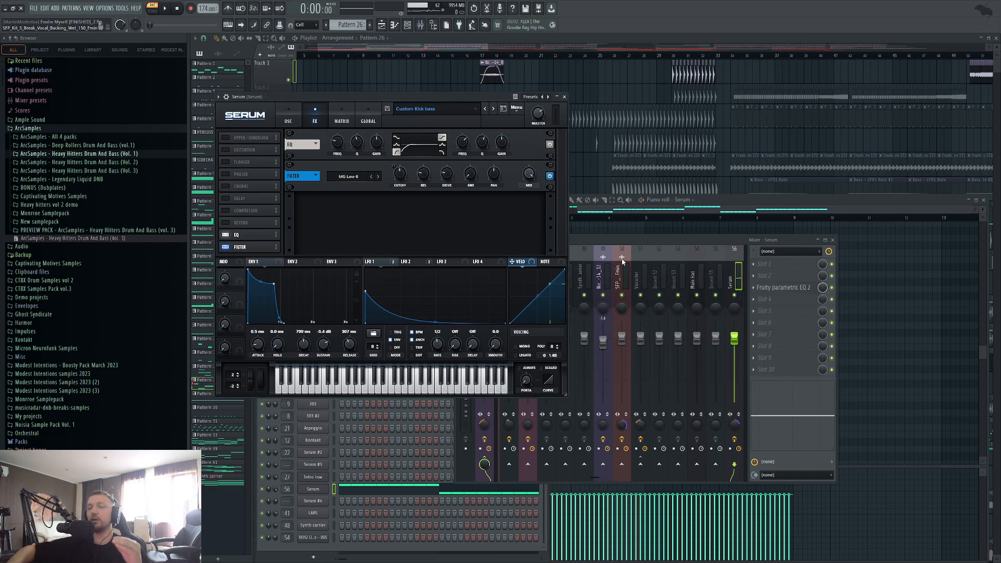
pyautogui.click(564, 97)
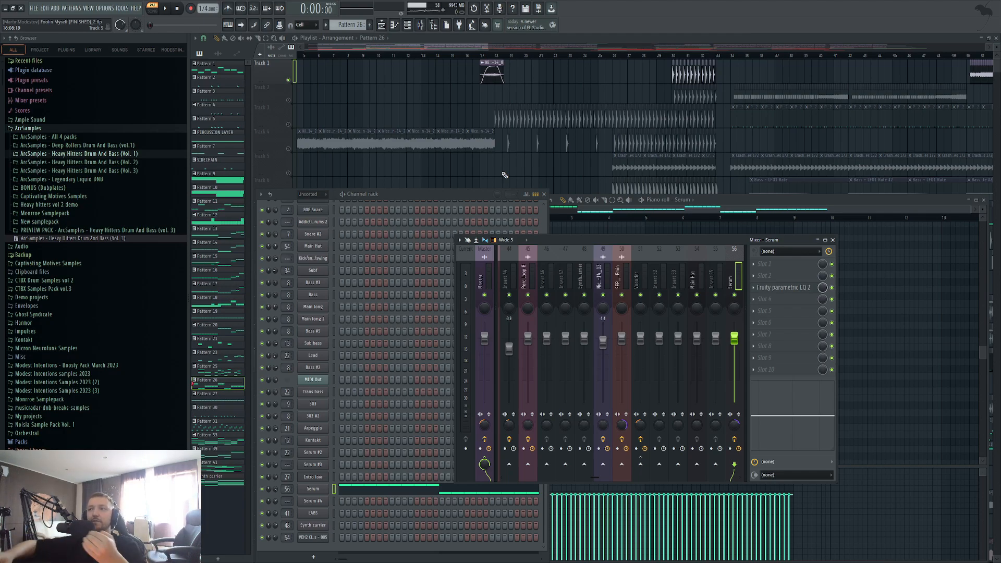
pyautogui.click(833, 240)
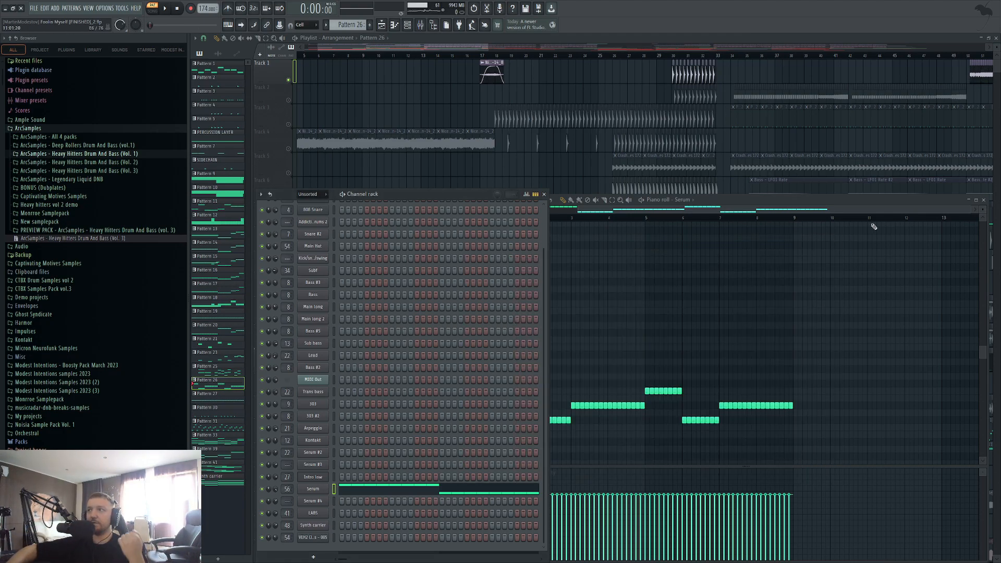
pyautogui.click(984, 201)
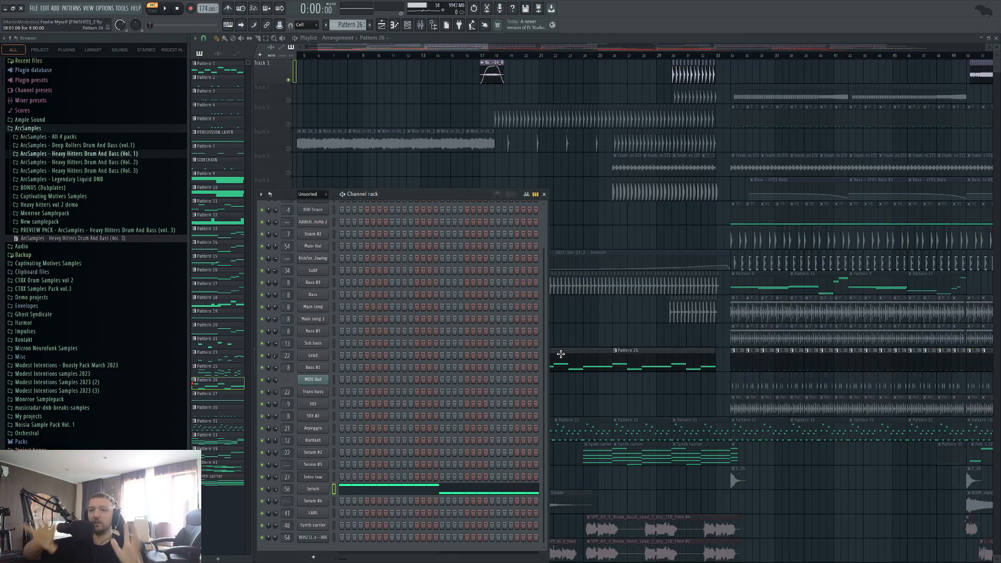
pyautogui.rightClick(619, 399)
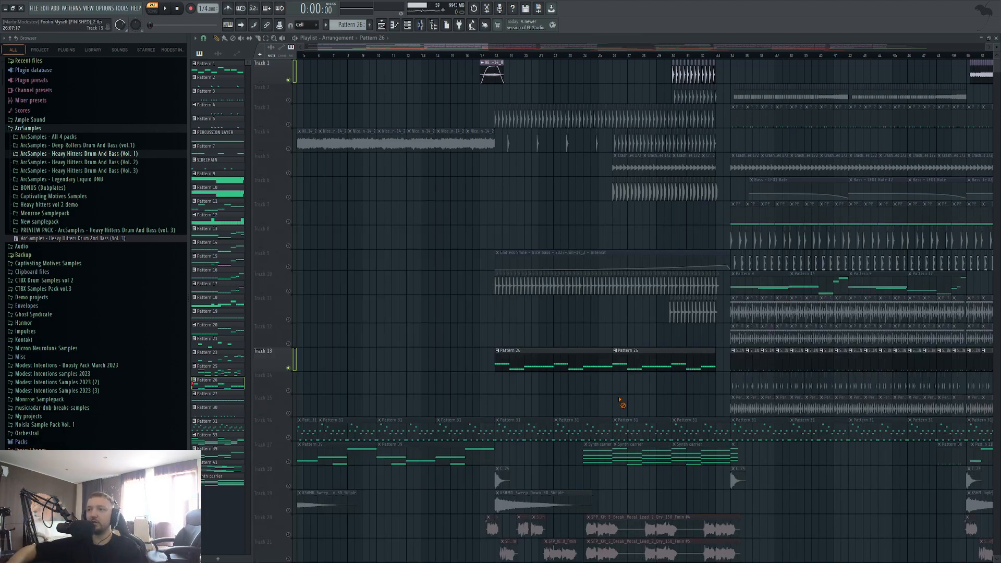
pyautogui.rightClick(288, 368)
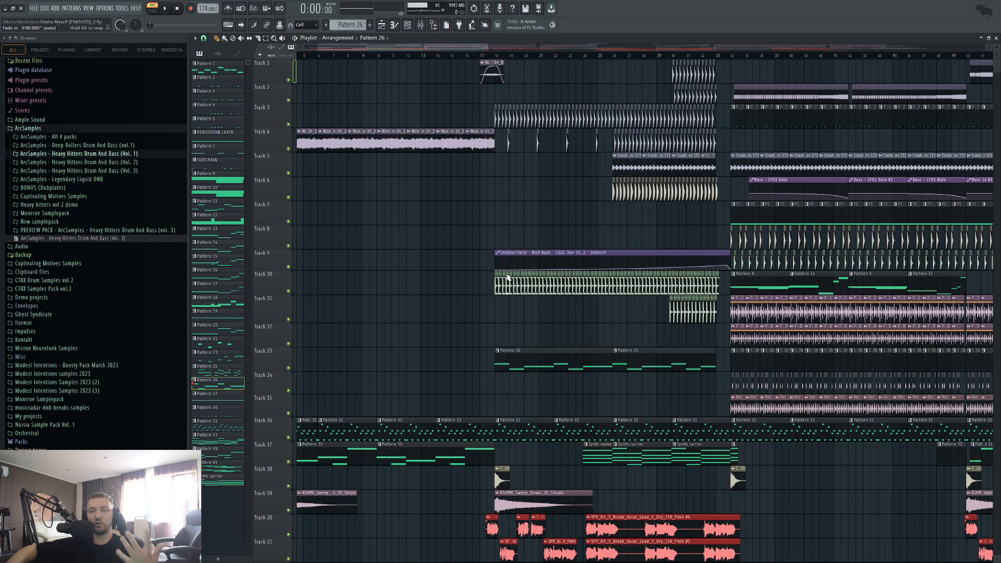
# Play the full arrangement from the start through the intro and inspect the clips in the build-up before the drop
pyautogui.scroll(-3, 336, 228)
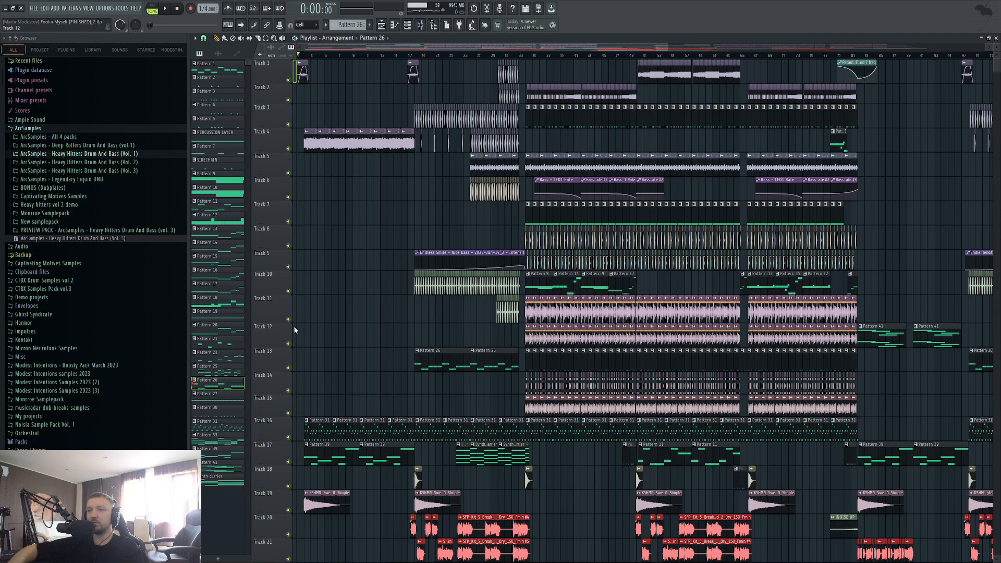
pyautogui.press('space')
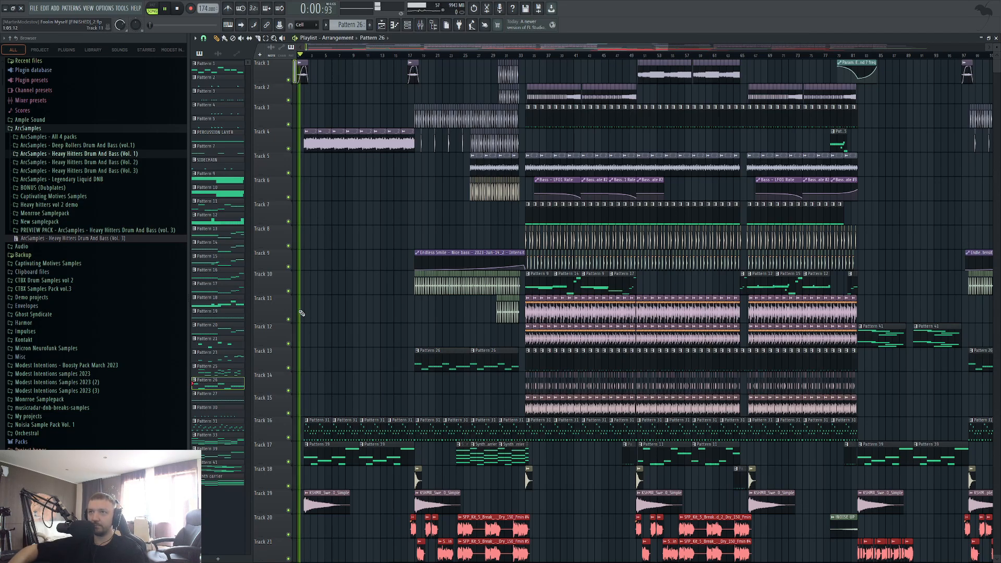
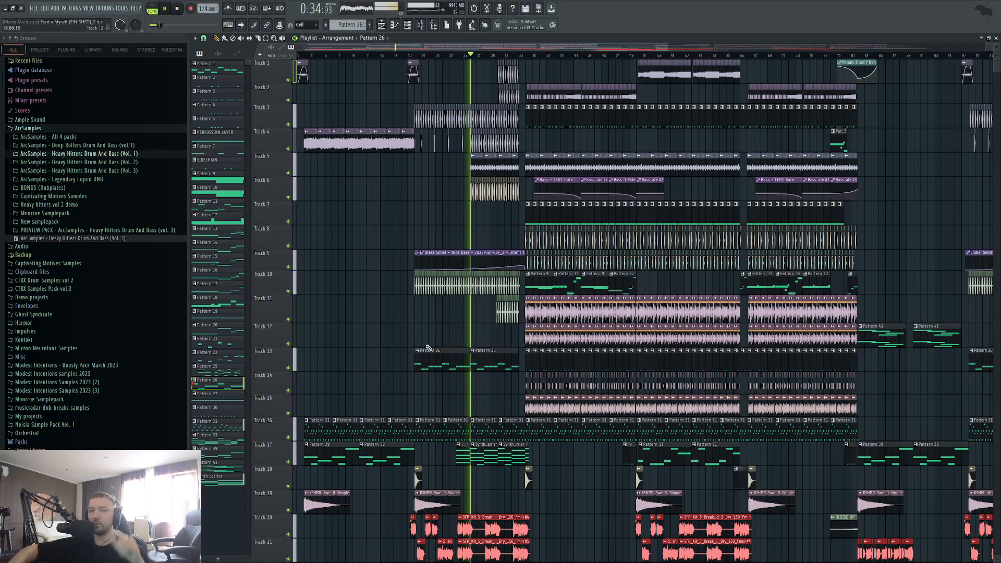
pyautogui.moveTo(499, 401); pyautogui.dragTo(545, 400)
pyautogui.scroll(4, 499, 380)
pyautogui.scroll(8, 547, 230)
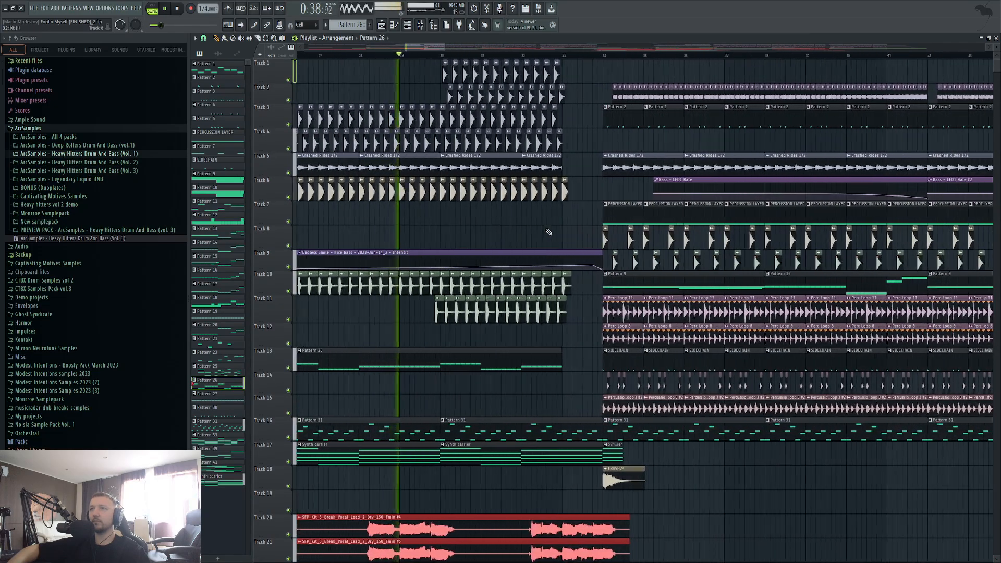
# Inspect the sampler settings and miscellaneous functions of a Kick 4 #2 clip on Track 6, and close them
pyautogui.doubleClick(580, 195)
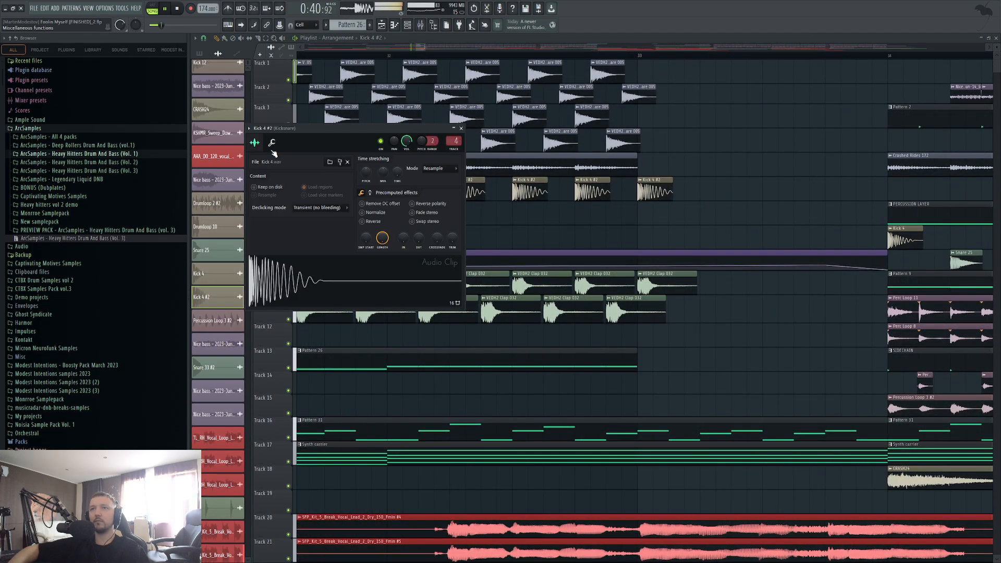
pyautogui.press('Escape')
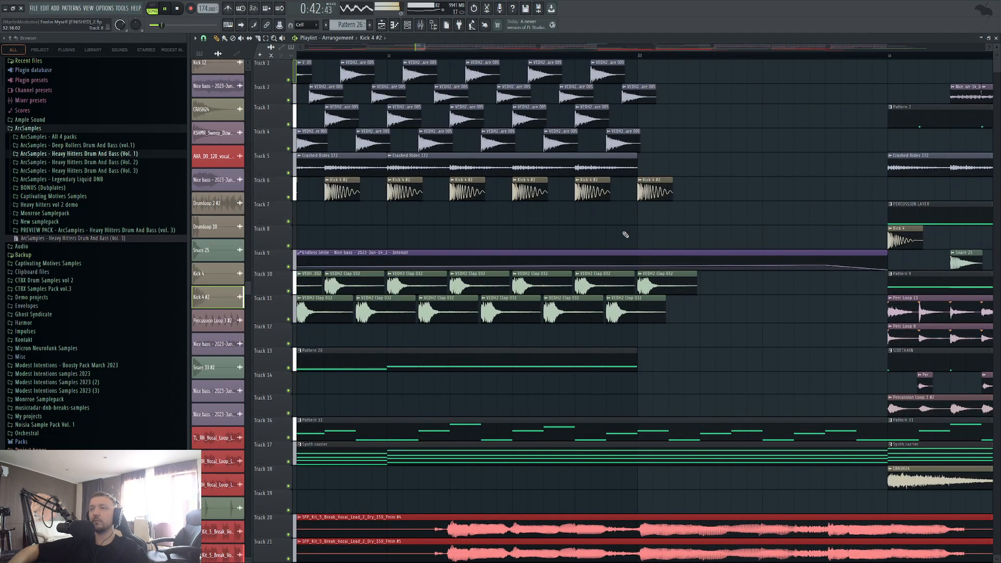
pyautogui.doubleClick(592, 193)
pyautogui.click(272, 142)
pyautogui.press('Escape')
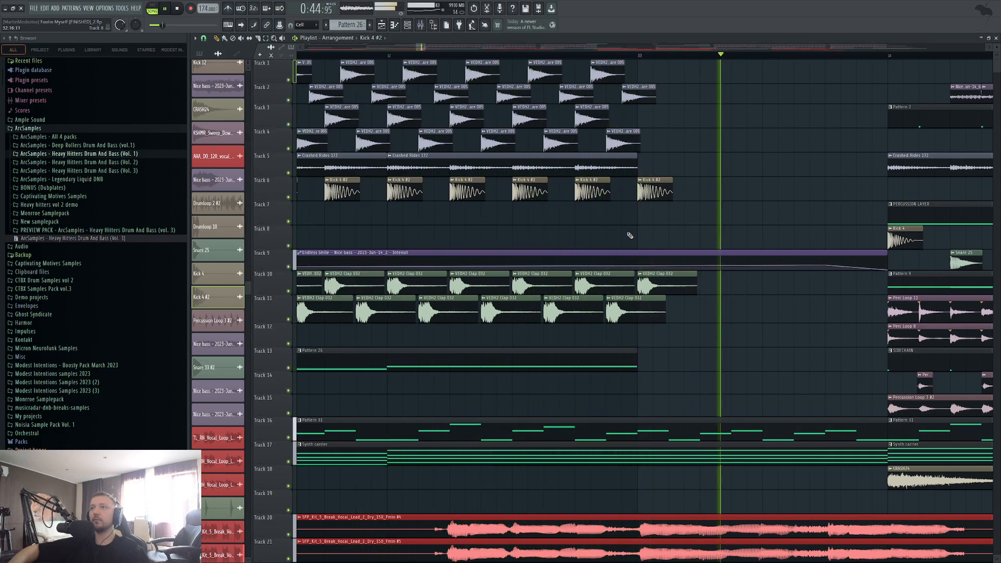
# Follow the playback across the playlist from the build-up into the drop, and stop it
pyautogui.scroll(-8, 496, 222)
pyautogui.scroll(-5, 445, 225)
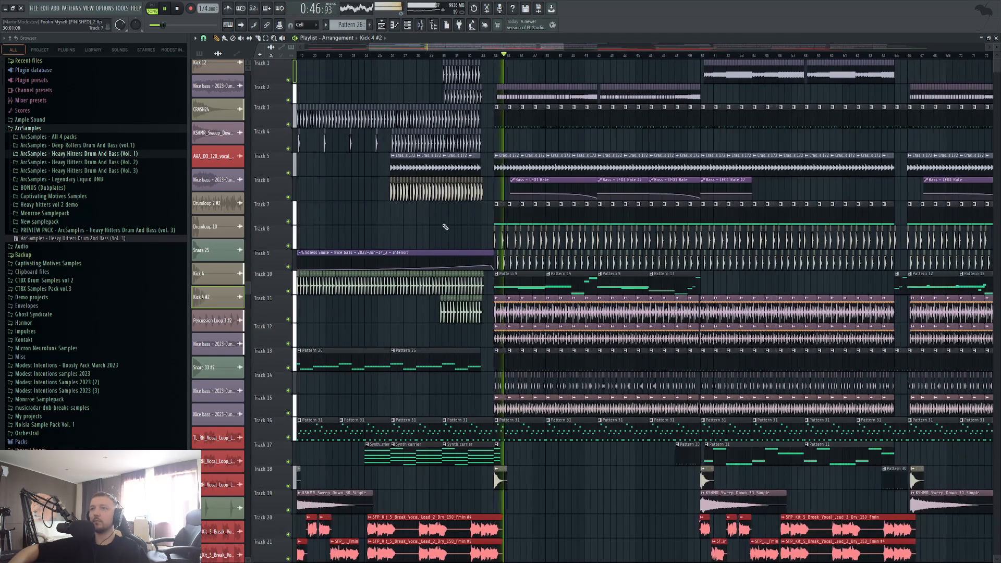
pyautogui.scroll(-8, 443, 250)
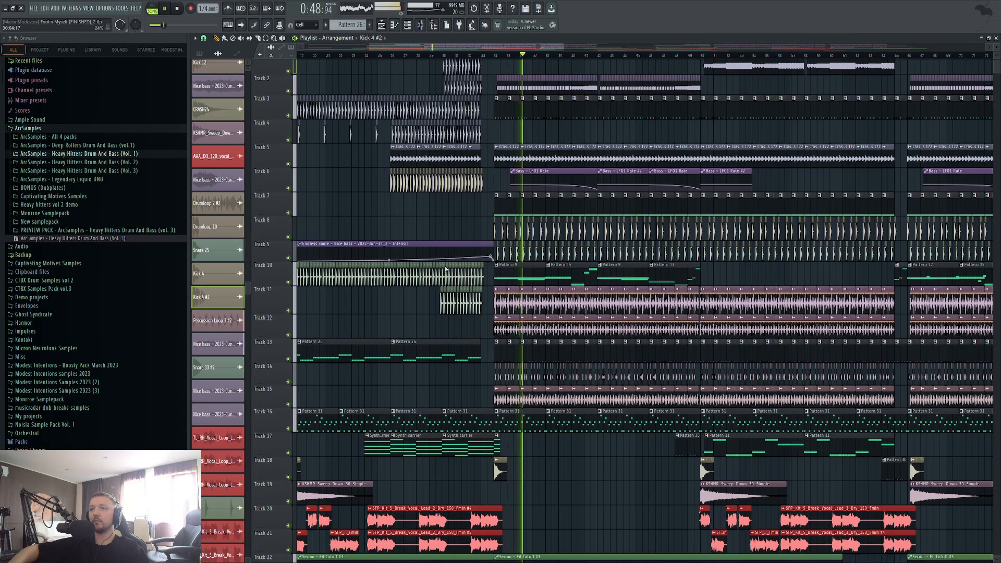
pyautogui.press('space')
# Reopen the Kick 4 #2 sampler at the start of the build-up on Track 6 and close it again
pyautogui.scroll(8, 396, 230)
pyautogui.scroll(10, 386, 219)
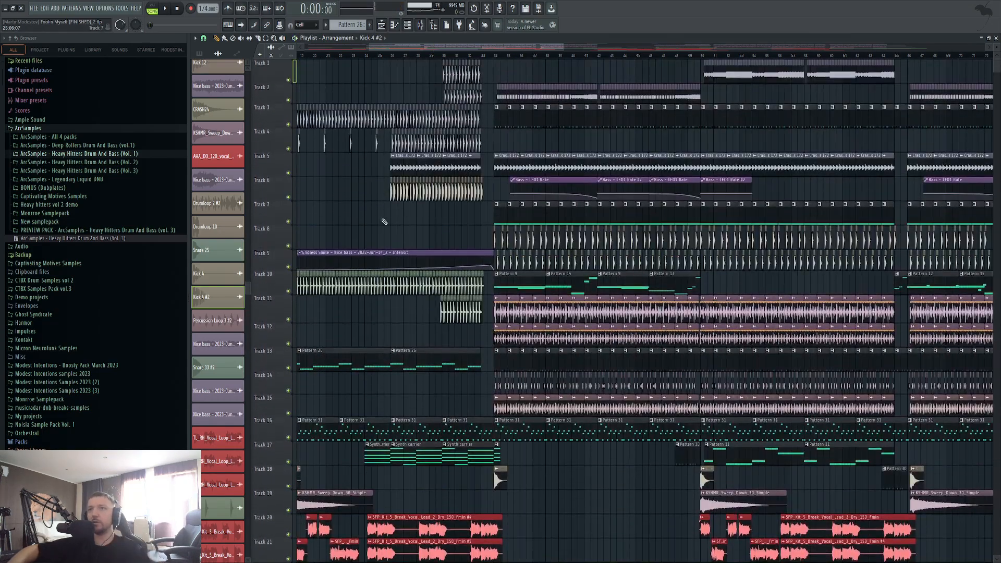
pyautogui.doubleClick(519, 187)
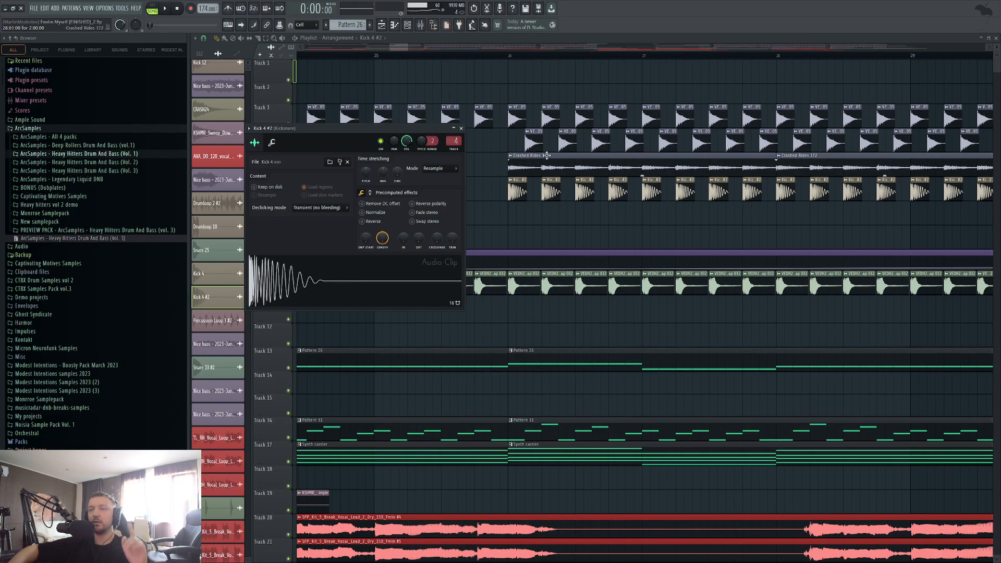
pyautogui.press('Escape')
pyautogui.scroll(-4, 537, 209)
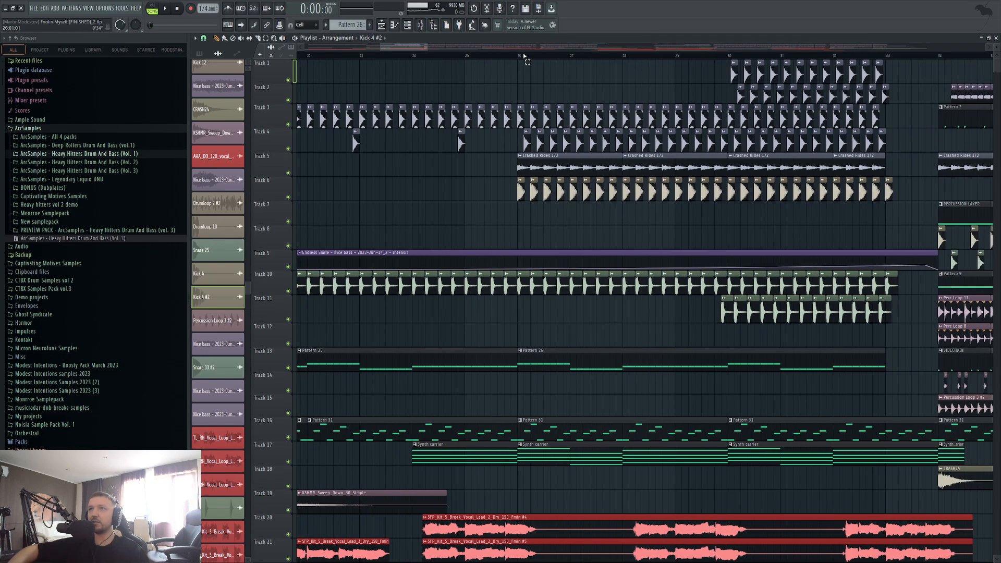
# Set a playlist time selection from bar 26 to bar 33, deselect its clips and play the build-up
pyautogui.moveTo(524, 56); pyautogui.dragTo(900, 95)
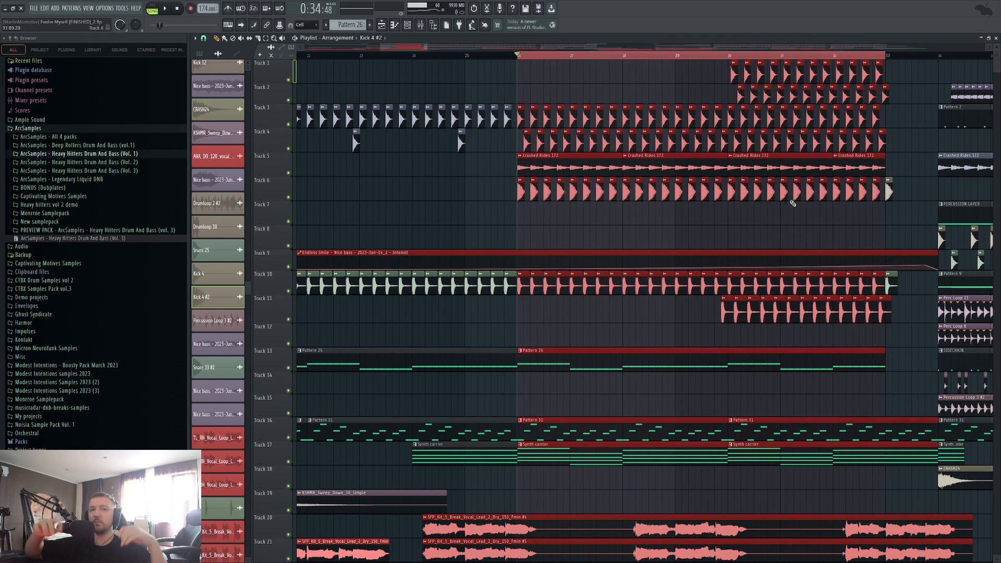
pyautogui.keyDown('ctrl'); pyautogui.click(755, 227); pyautogui.keyUp('ctrl')
pyautogui.press('space')
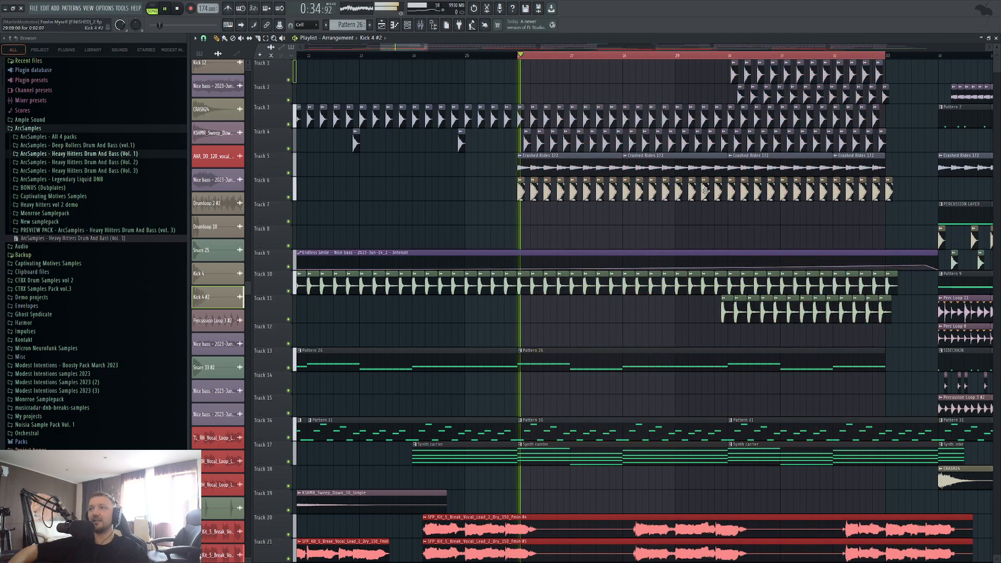
# Check the miscellaneous functions of a Kick 4 #2 clip on Track 6 during playback, stop the playback and close the sampler
pyautogui.doubleClick(705, 190)
pyautogui.click(271, 142)
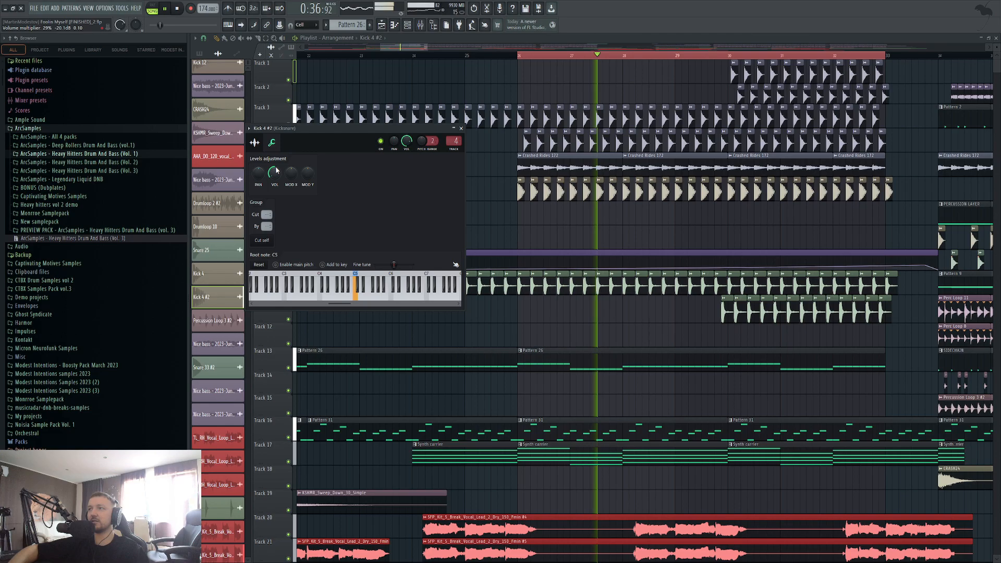
pyautogui.press('space')
pyautogui.press('Escape')
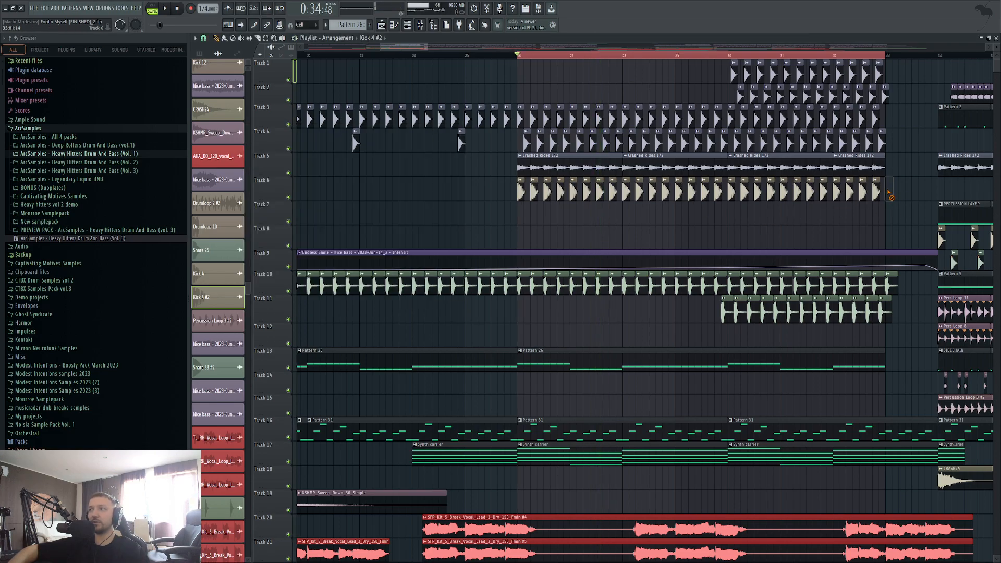
# Look over the arrangement of the build-up and the drop across the playlist tracks
pyautogui.scroll(4, 586, 212)
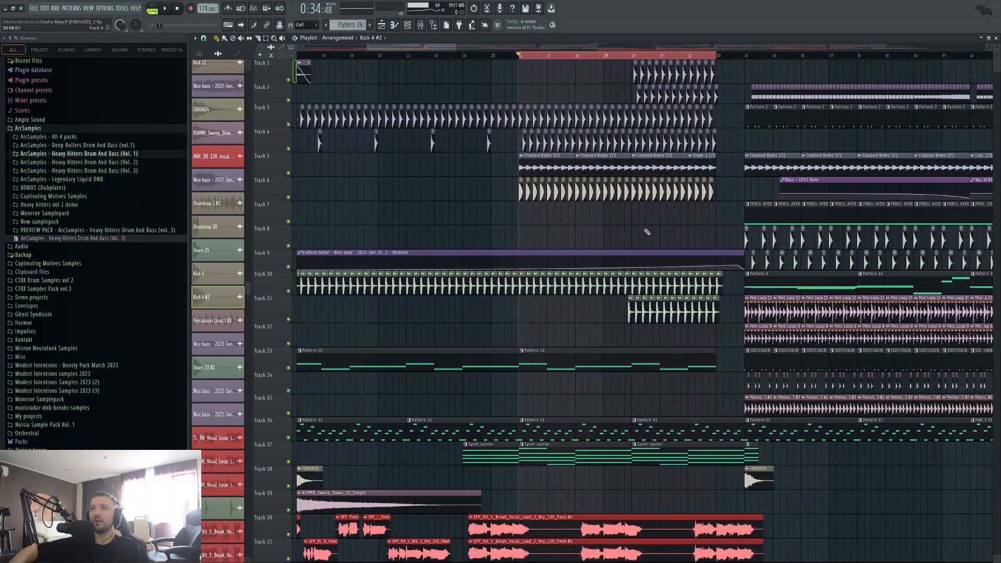
pyautogui.scroll(1, 607, 217)
pyautogui.scroll(-2, 599, 224)
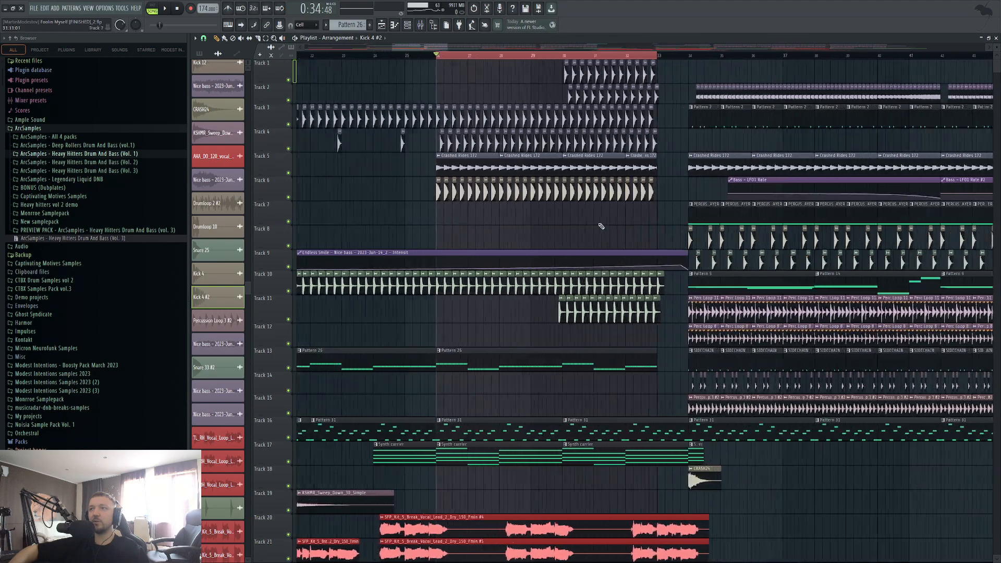
pyautogui.scroll(4, 675, 217)
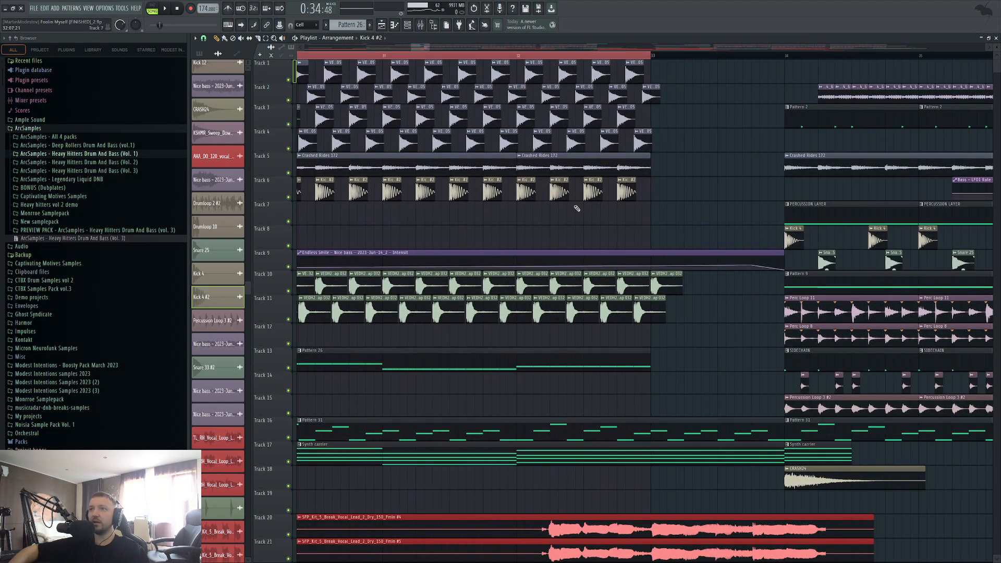
pyautogui.scroll(-6, 577, 208)
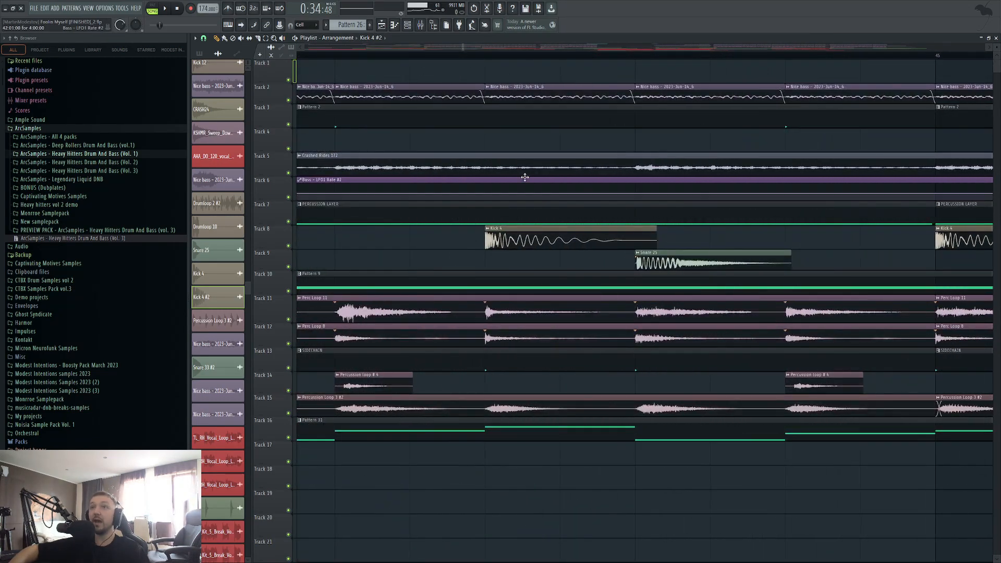
pyautogui.scroll(-12, 499, 199)
pyautogui.scroll(10, 459, 183)
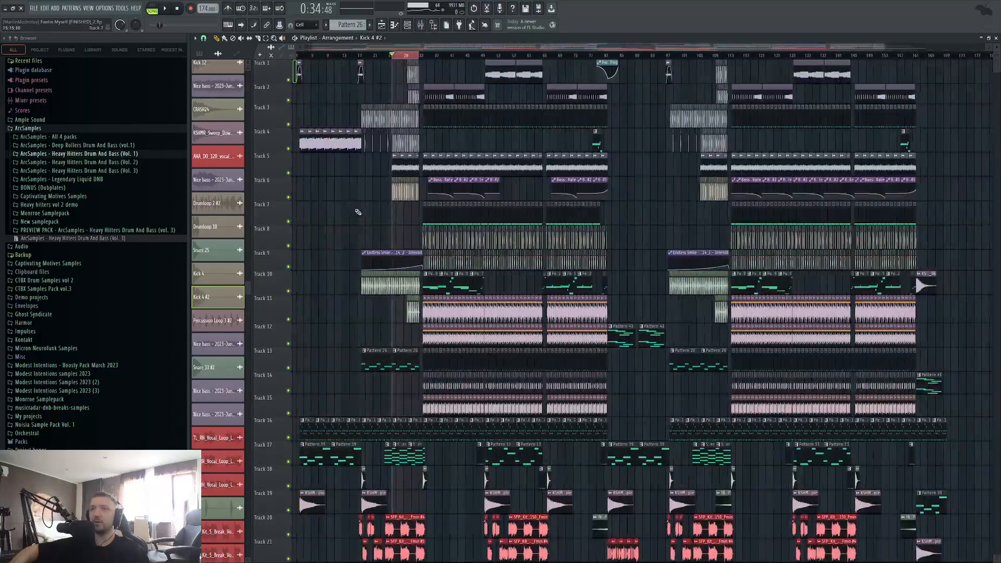
pyautogui.scroll(-12, 408, 186)
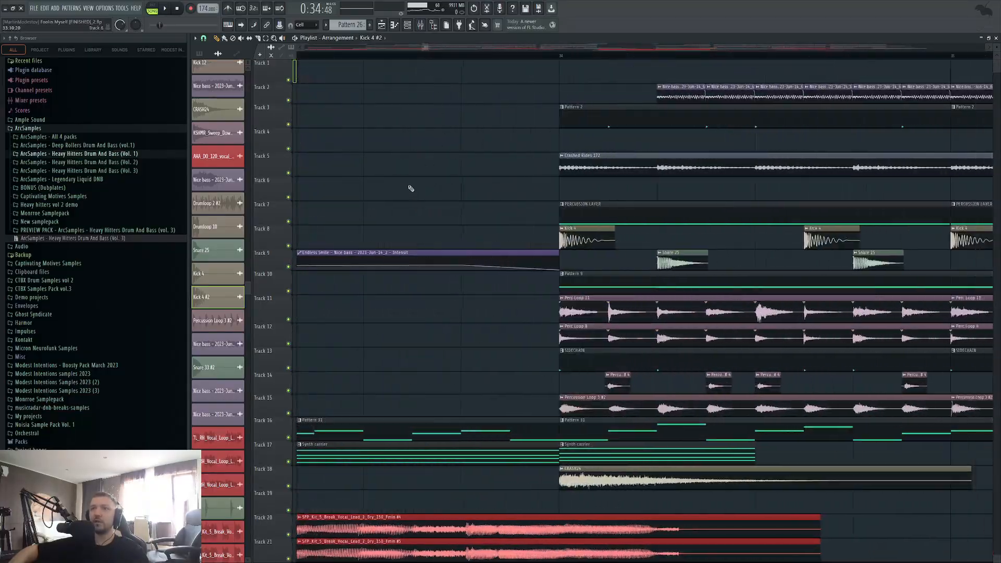
pyautogui.scroll(10, 411, 227)
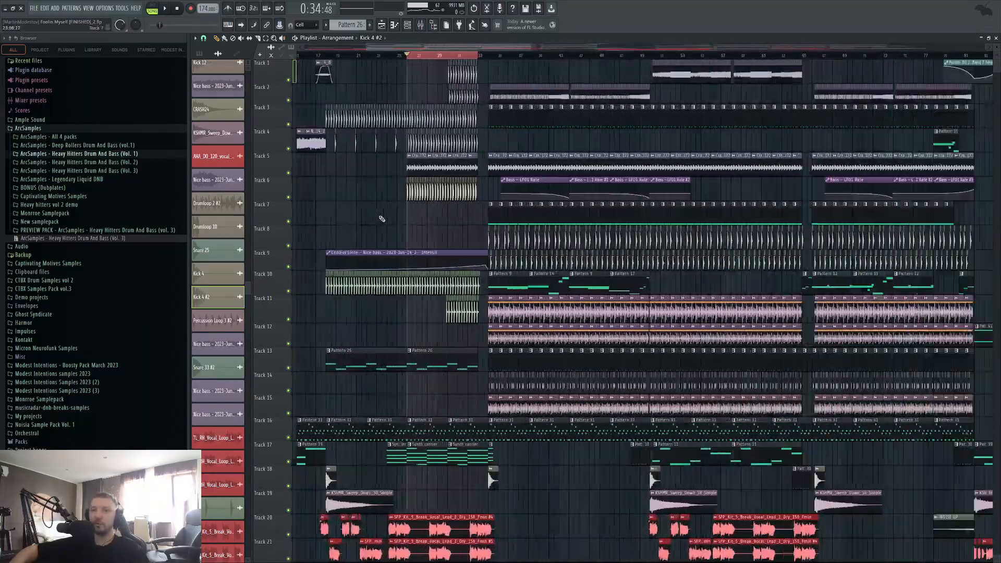
# Play the build-up from just before bar 26 without a time selection, checking the Kick 4 #2 clip's miscellaneous functions
pyautogui.click(490, 56)
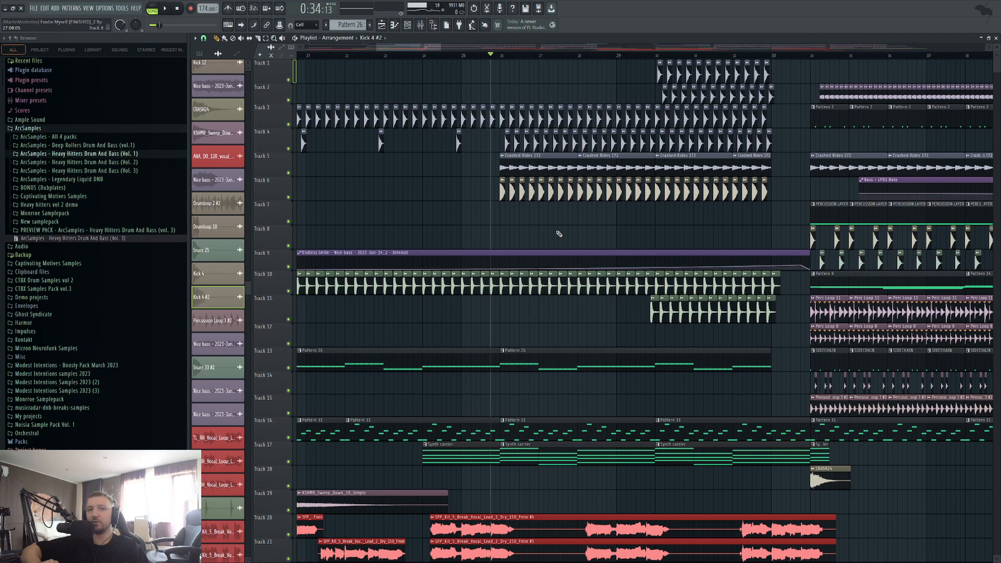
pyautogui.press('space')
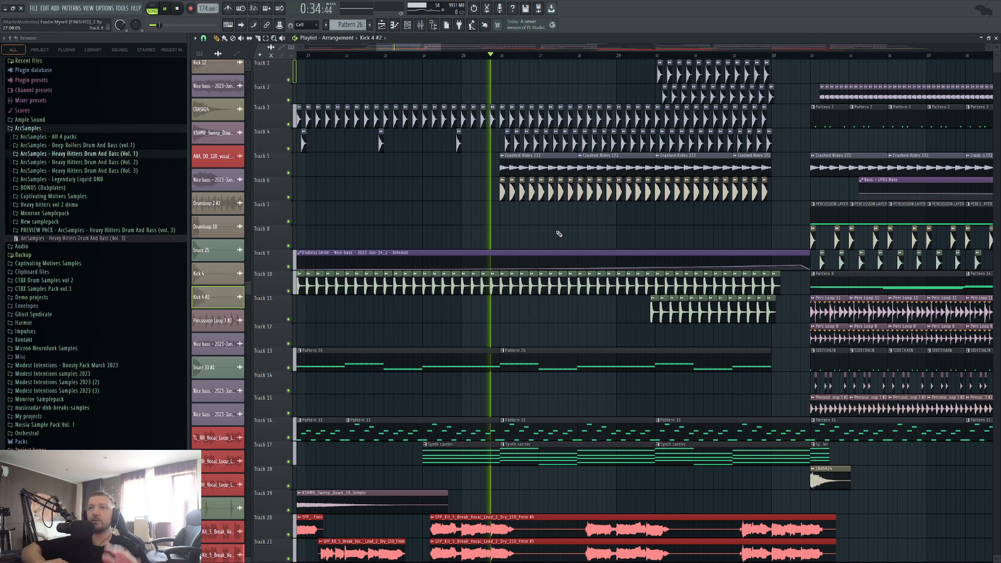
pyautogui.doubleClick(540, 192)
pyautogui.click(272, 143)
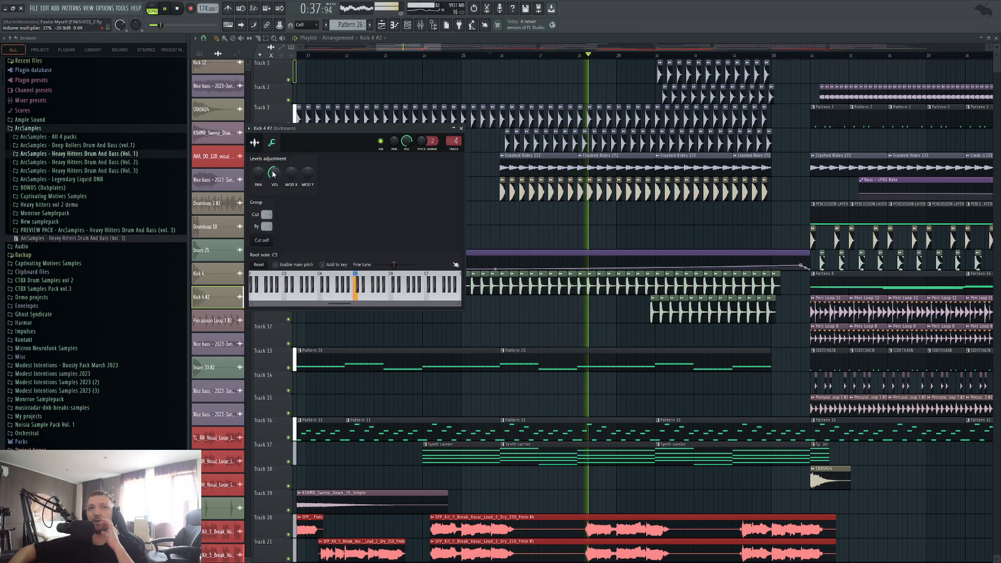
pyautogui.press('Escape')
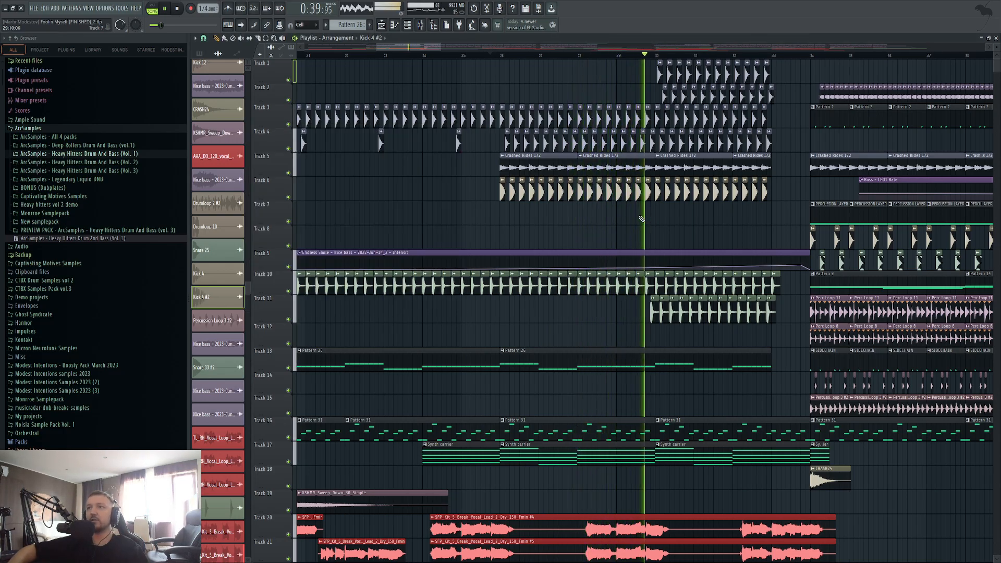
# Follow the playback through the end of the build-up into the drop at bar 34, and stop it
pyautogui.scroll(-2, 592, 235)
pyautogui.hscroll(2, 615, 282)
pyautogui.scroll(3, 639, 339)
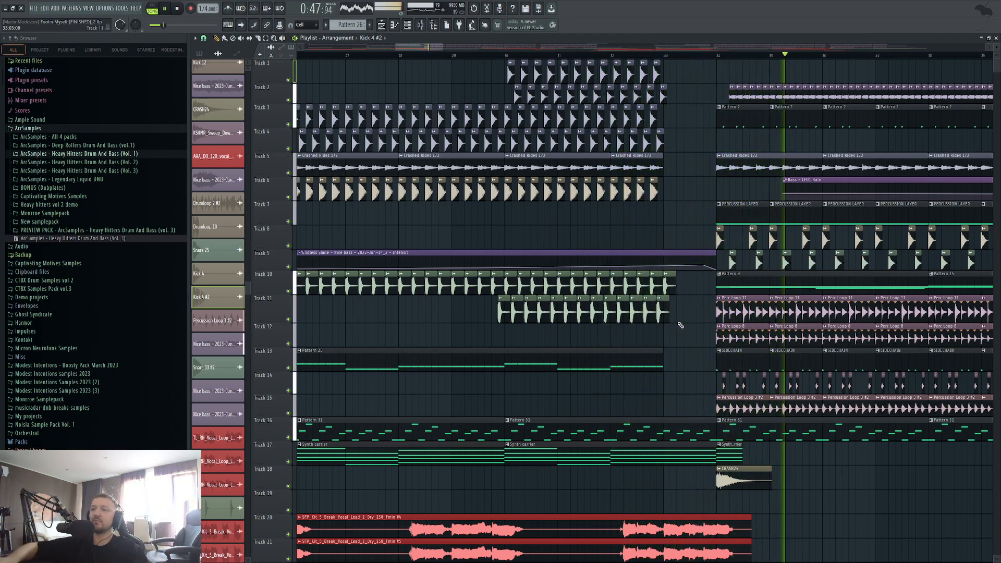
pyautogui.scroll(-5, 682, 325)
pyautogui.press('space')
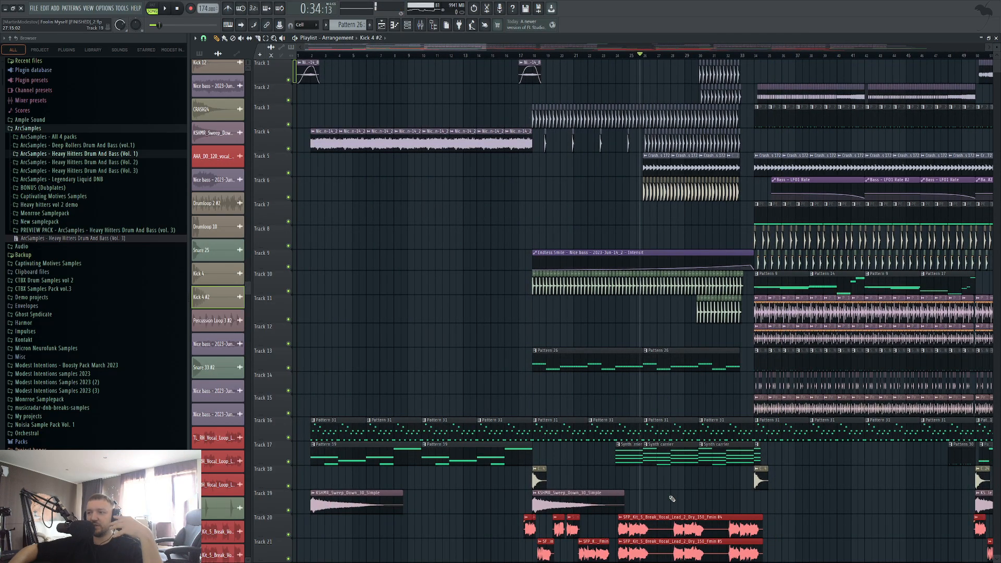
# Open the channel settings of the SFP_Kit_5_Break_Vocal_Lead_2_Dry_150_Fmin #4 clip on Track 20 and show its VOICE mixer track
pyautogui.scroll(5, 796, 478)
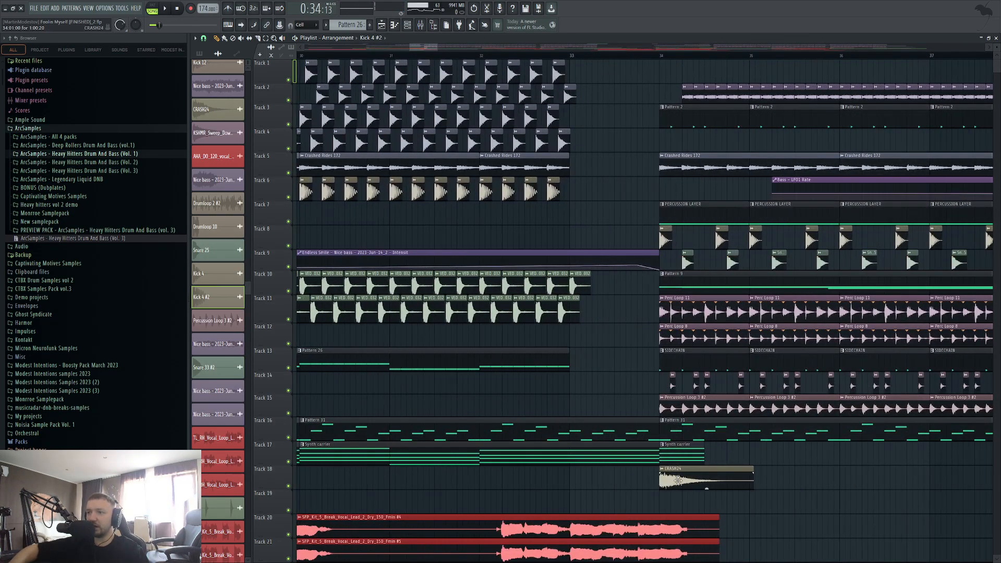
pyautogui.scroll(-5, 733, 468)
pyautogui.scroll(-5, 645, 487)
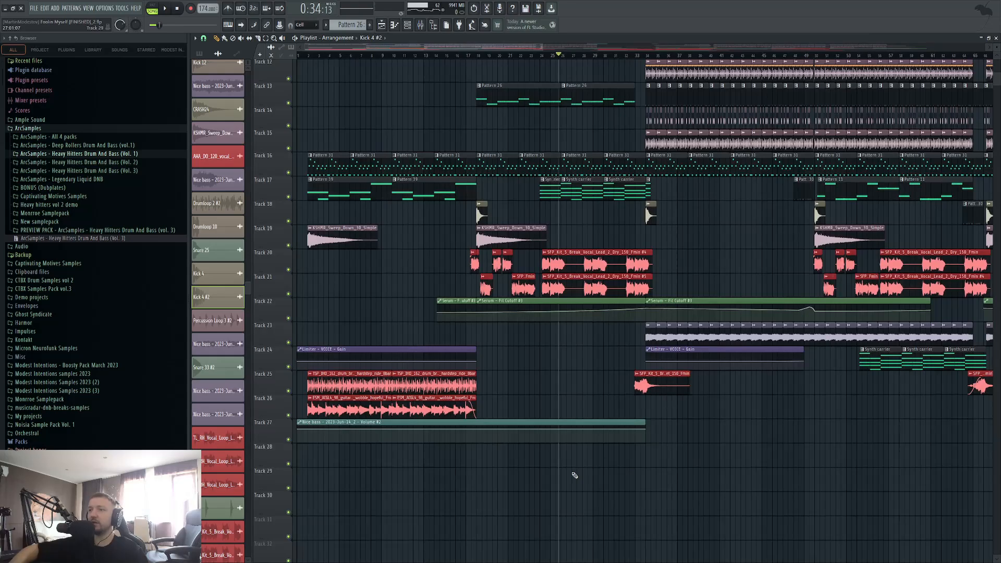
pyautogui.scroll(4, 516, 422)
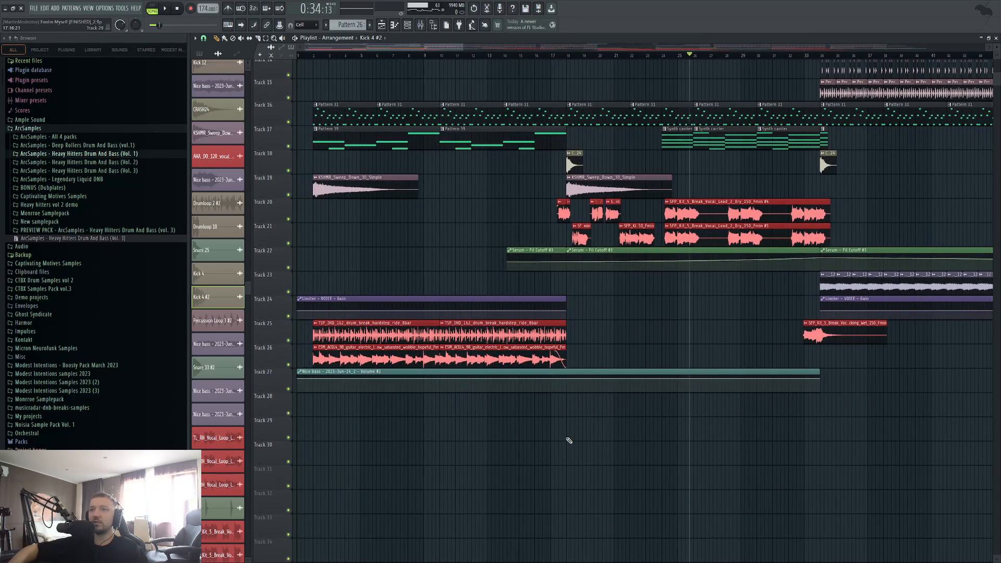
pyautogui.scroll(2, 589, 430)
pyautogui.scroll(5, 610, 419)
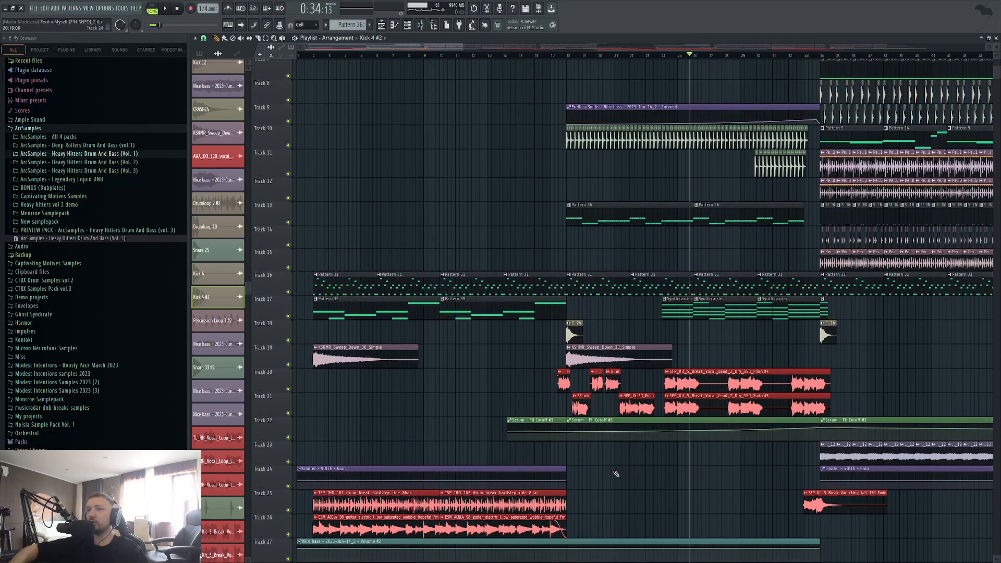
pyautogui.doubleClick(703, 386)
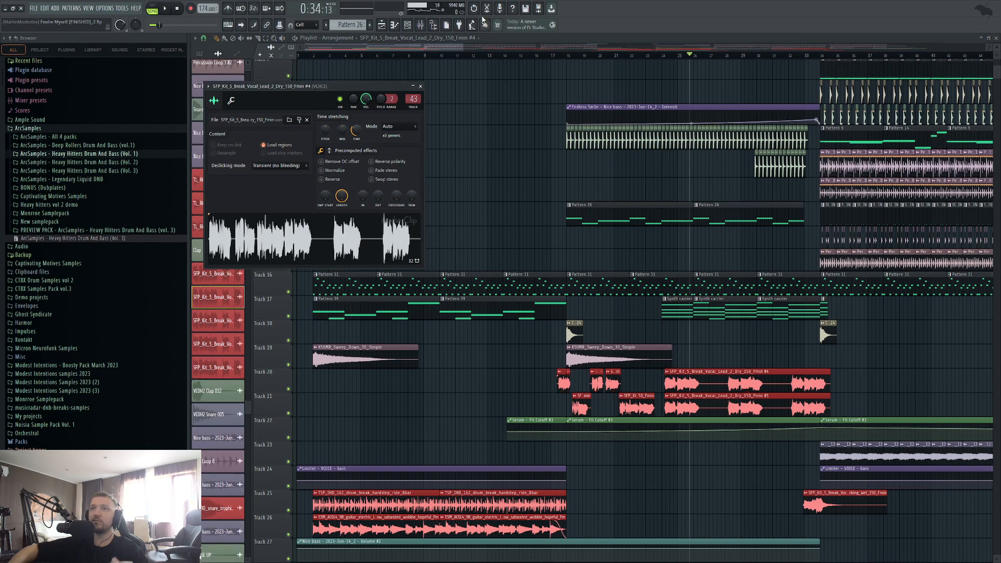
pyautogui.click(421, 26)
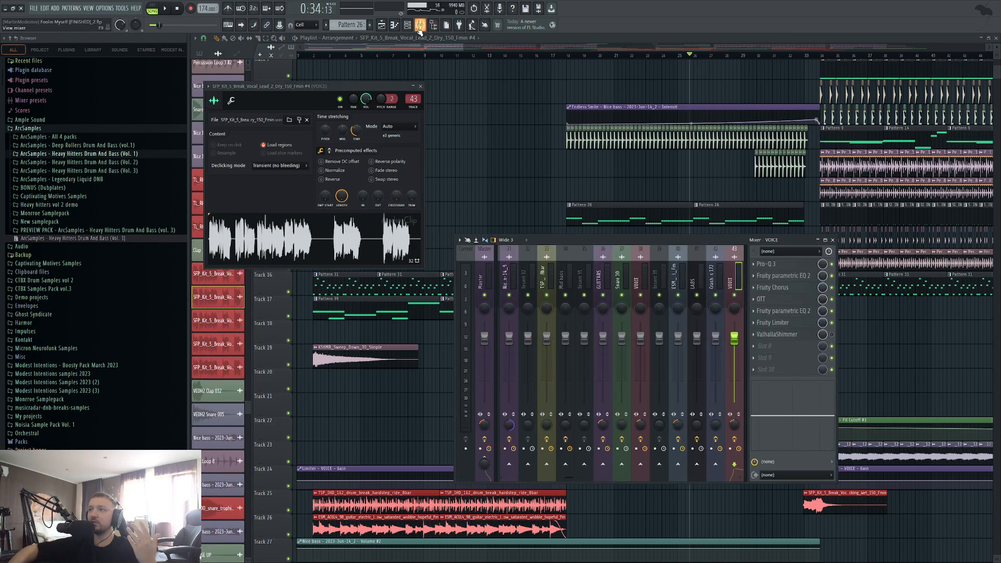
# Inspect the Pro-Q 3 bands and the Fruity Chorus settings on the VOICE mixer track, and close all windows
pyautogui.click(776, 266)
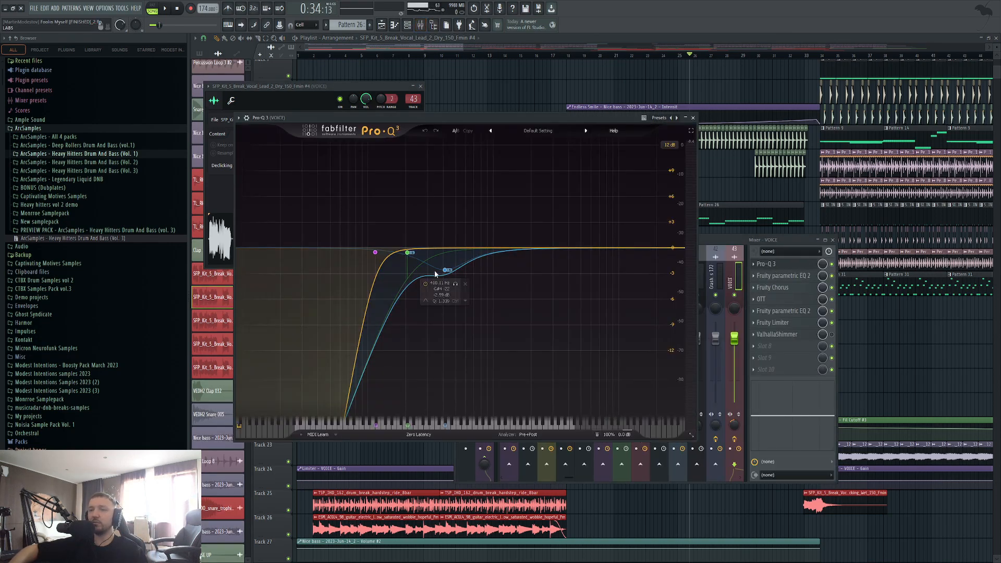
pyautogui.moveTo(411, 255)
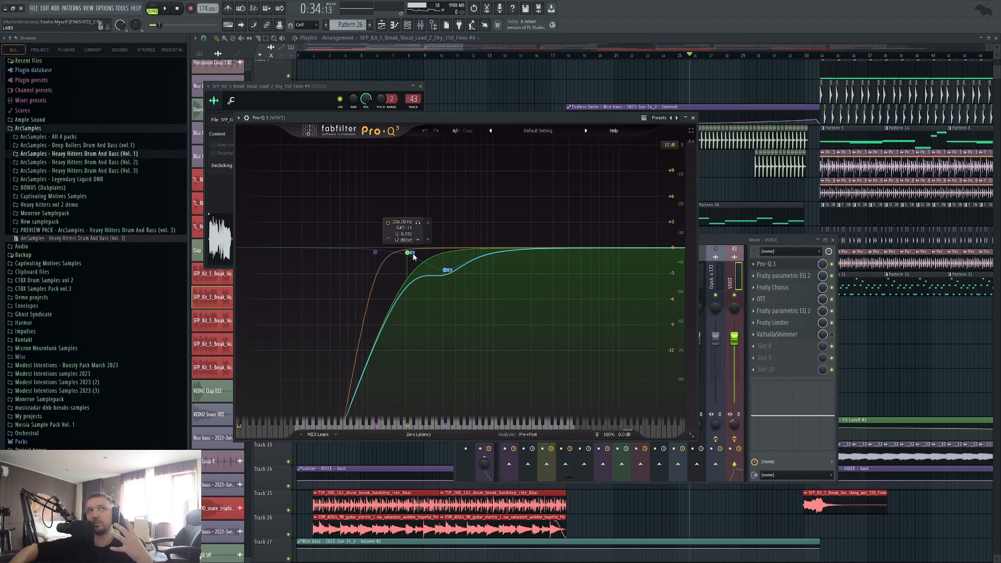
pyautogui.click(376, 253)
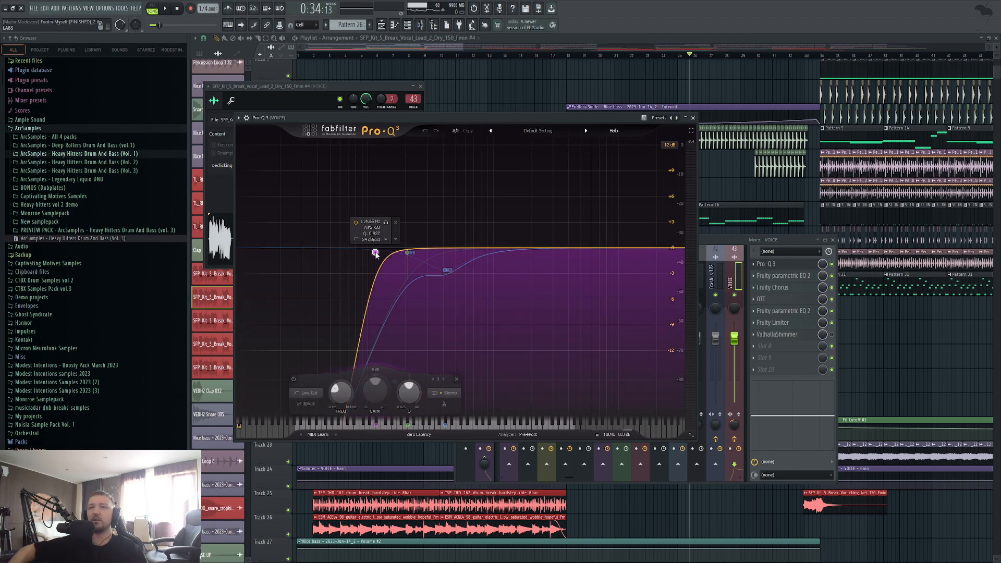
pyautogui.click(407, 254)
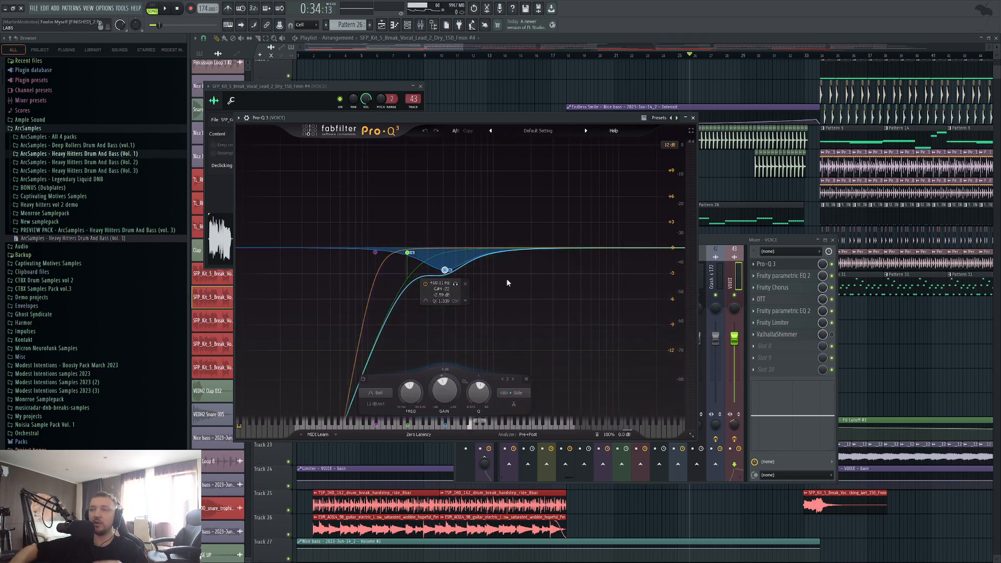
pyautogui.click(788, 287)
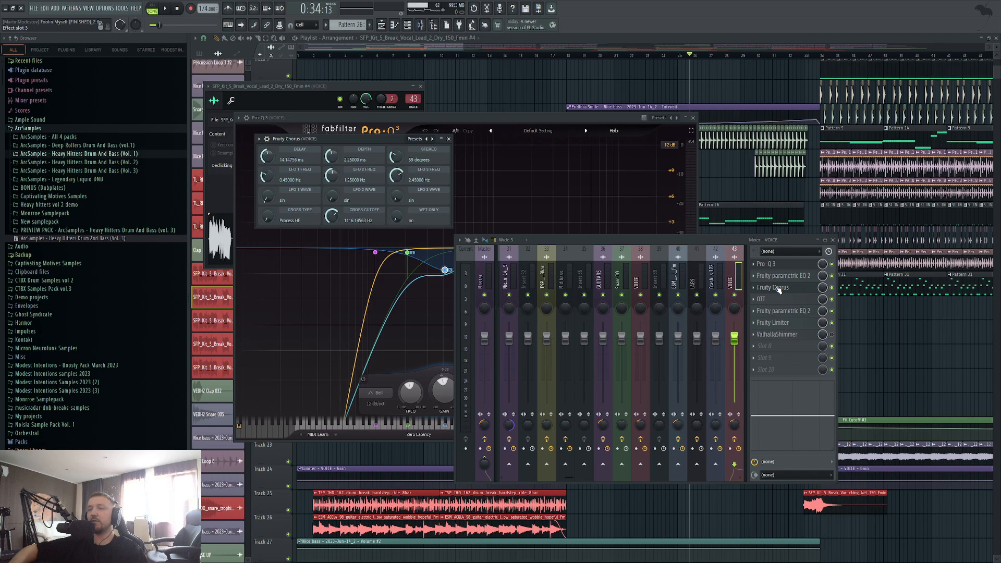
pyautogui.press('F12')
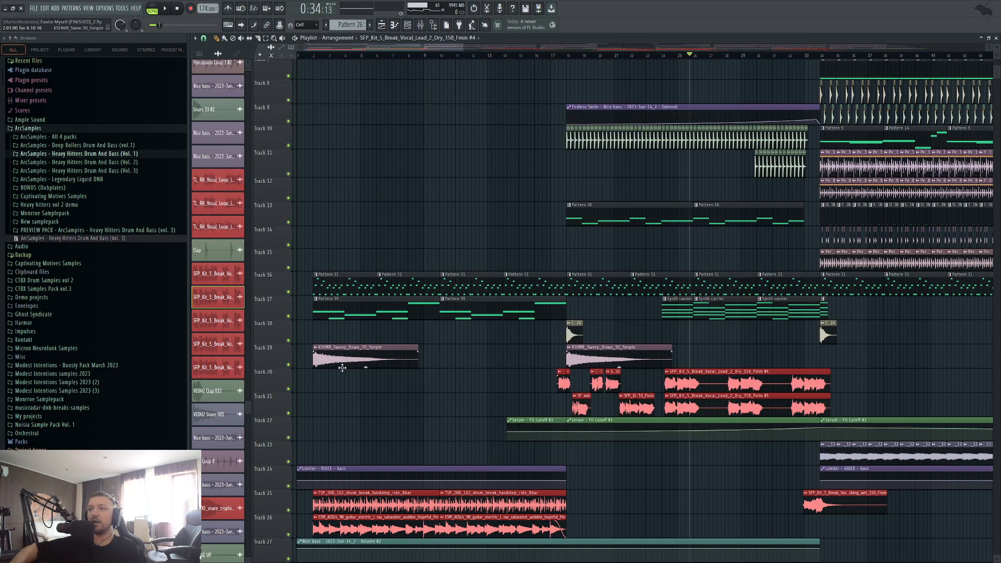
# Solo Track 20, set a time selection around bars 25 and 26, deselect its clips and audition the vocal
pyautogui.rightClick(289, 391)
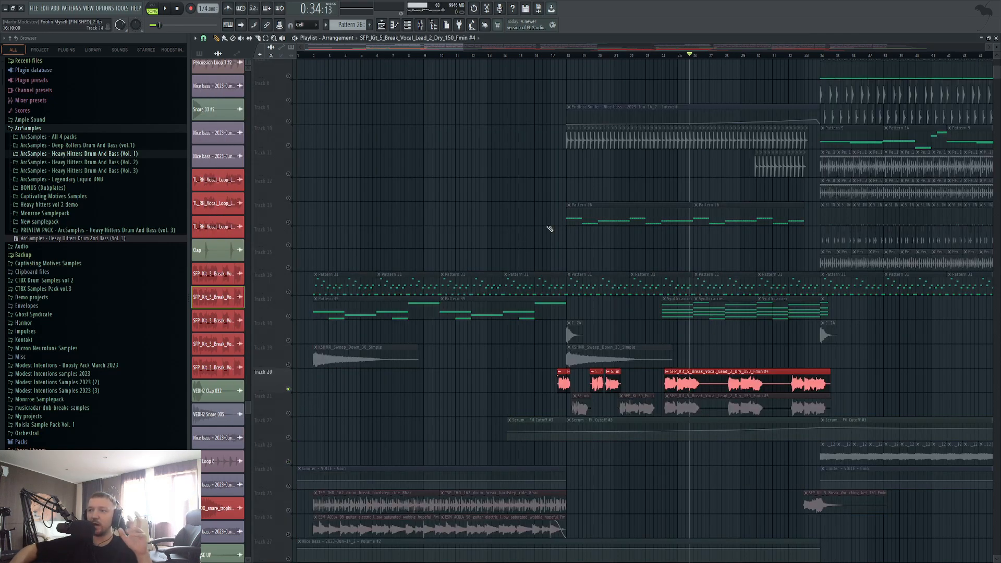
pyautogui.moveTo(673, 56); pyautogui.dragTo(705, 56)
pyautogui.press('space')
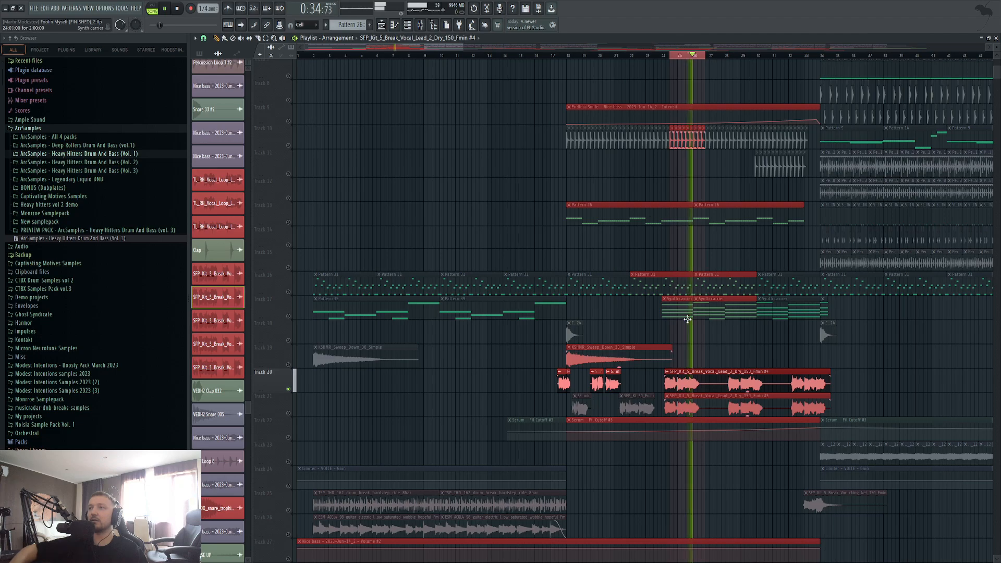
pyautogui.keyDown('ctrl'); pyautogui.click(548, 172); pyautogui.keyUp('ctrl')
pyautogui.press('space')
pyautogui.press('space')
# Check the channel settings and VOICE mixer track of the #5 vocal clip on Track 21, close them and unmute Track 21
pyautogui.press('F9')
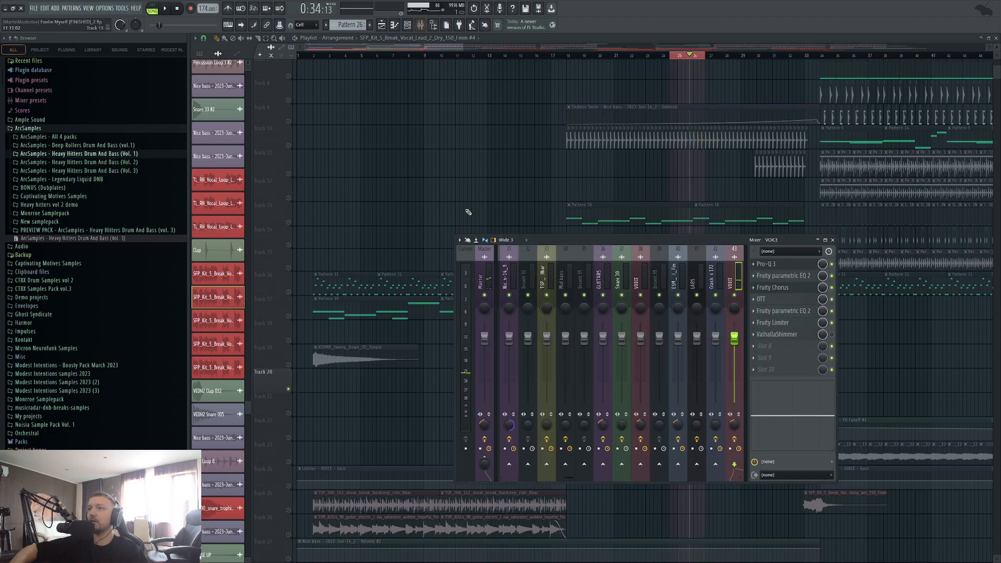
pyautogui.press('F9')
pyautogui.press('space')
pyautogui.doubleClick(697, 403)
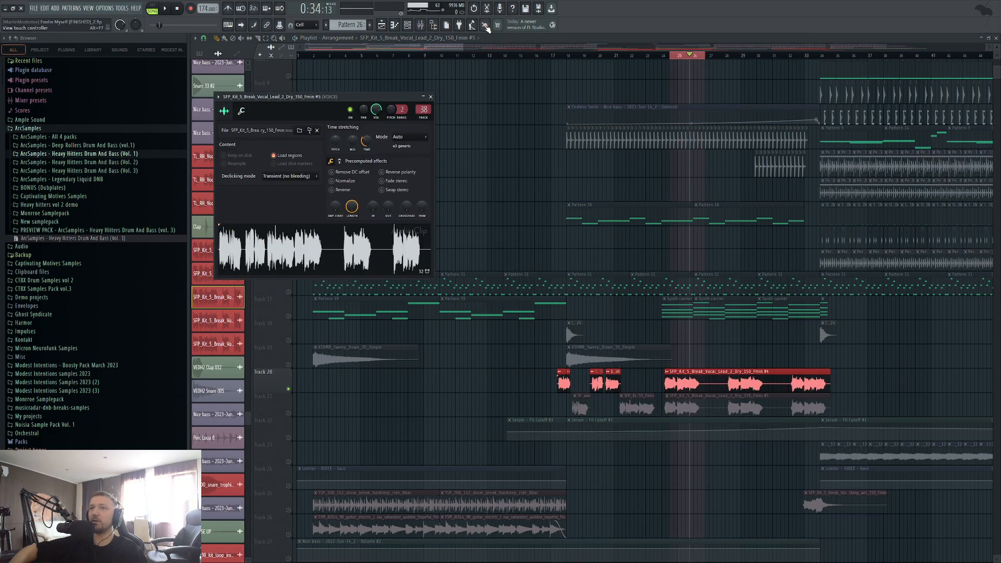
pyautogui.click(421, 27)
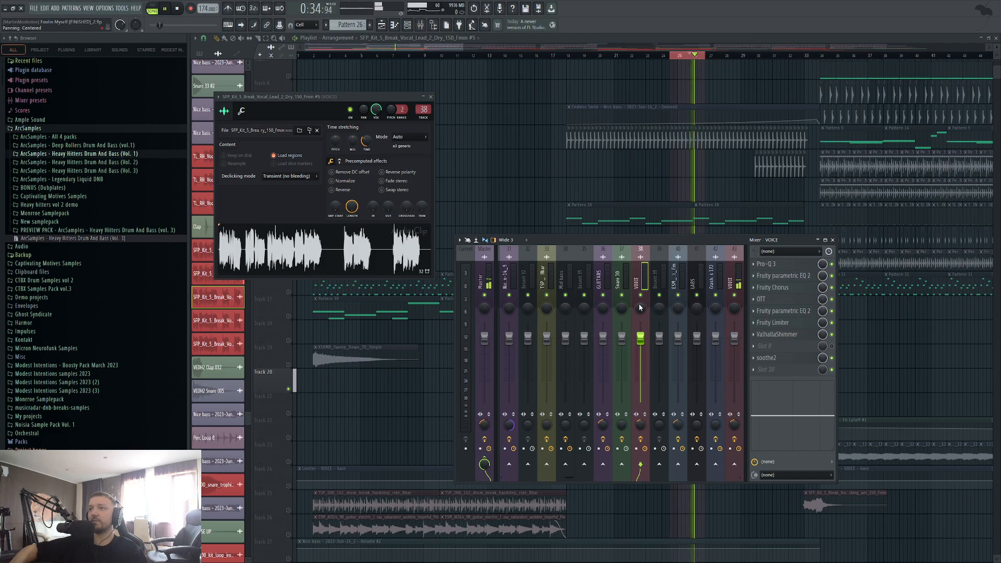
pyautogui.press('F12')
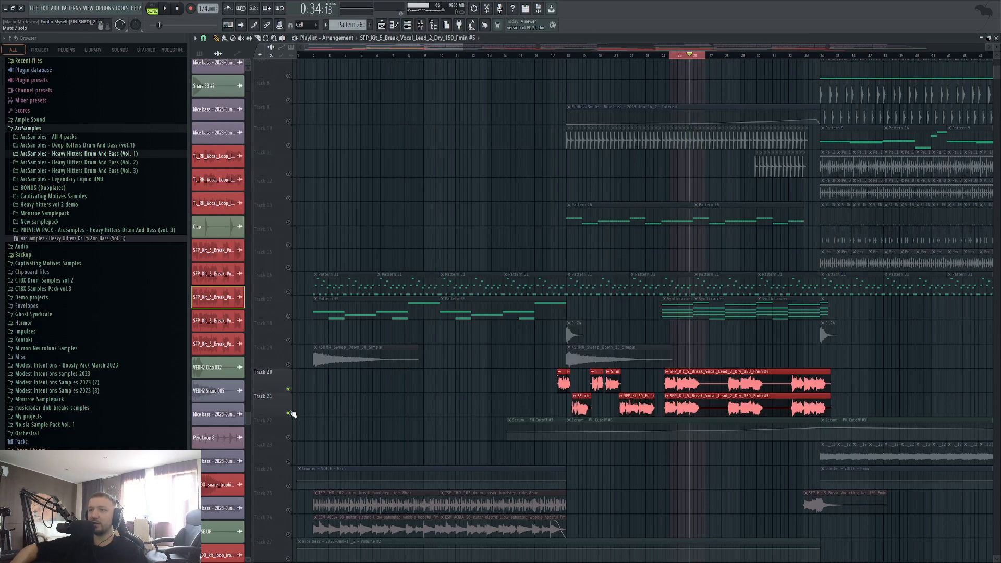
# Play the vocal layers on Tracks 20 and 21 together, and reopen the #5 clip's channel settings with its mixer track
pyautogui.press('space')
pyautogui.press('space')
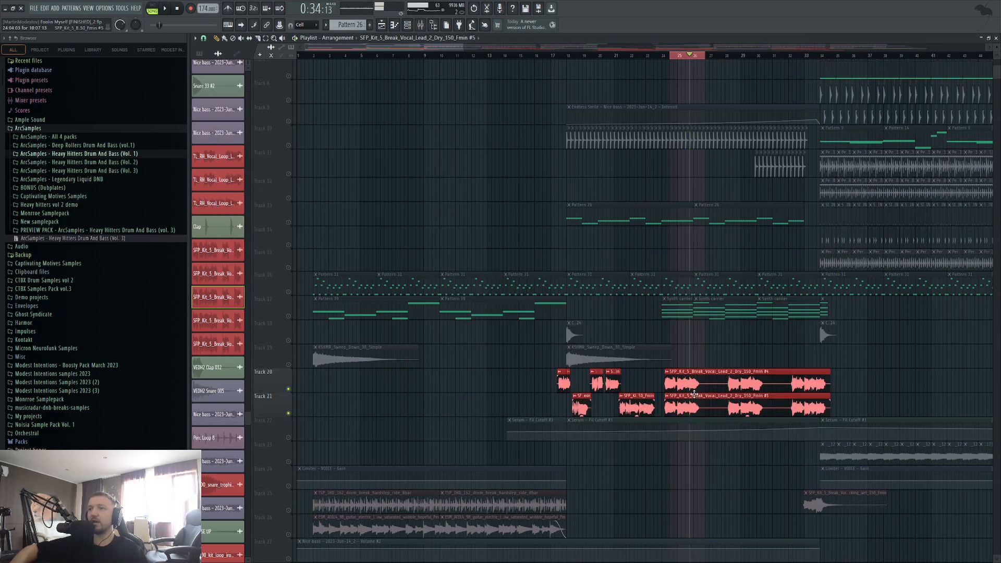
pyautogui.doubleClick(694, 393)
pyautogui.click(420, 25)
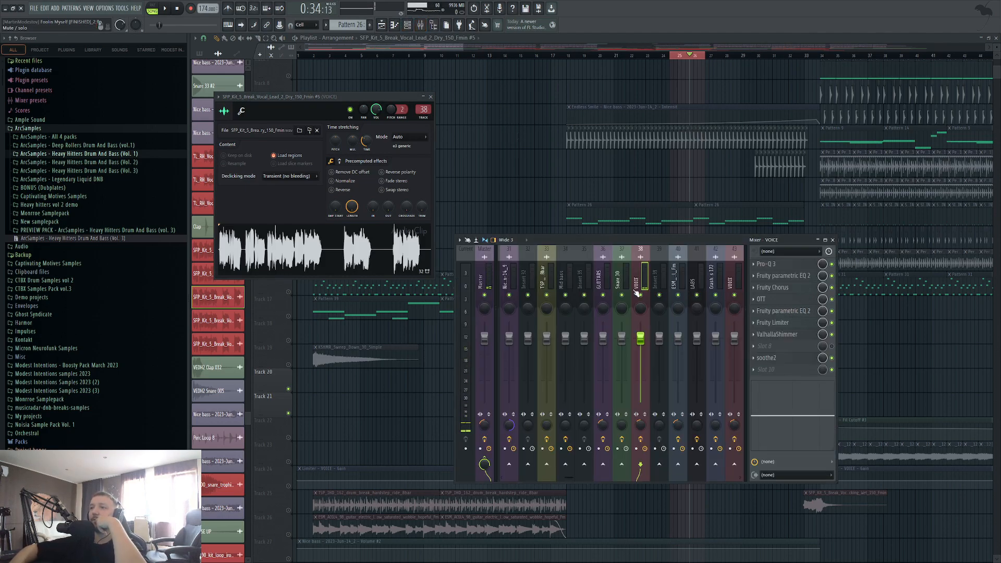
# Play the layered vocals while comparing the effect chains of the two VOICE mixer tracks, 38 and 43, and stop playback
pyautogui.hscroll(3, 648, 274)
pyautogui.press('space')
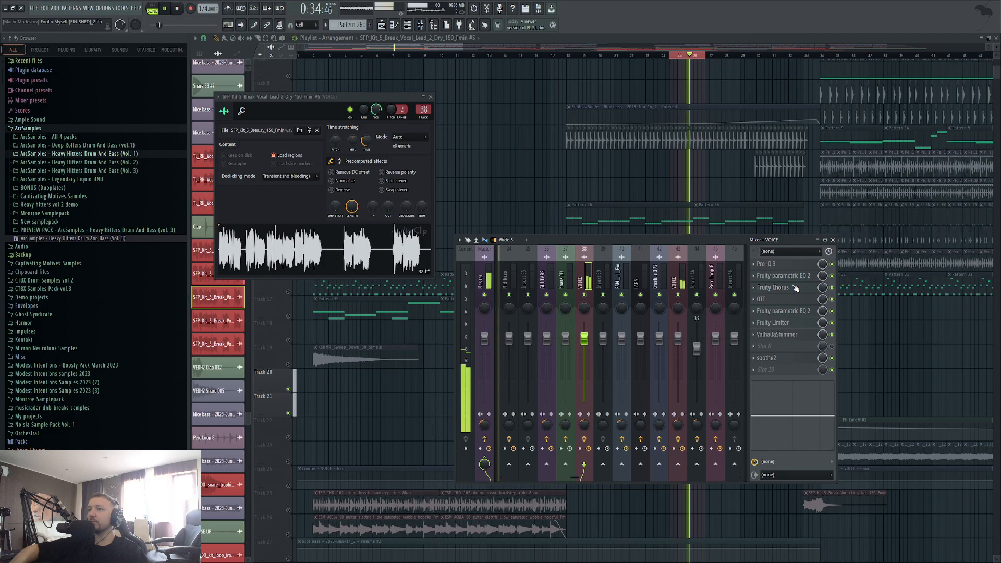
pyautogui.click(682, 280)
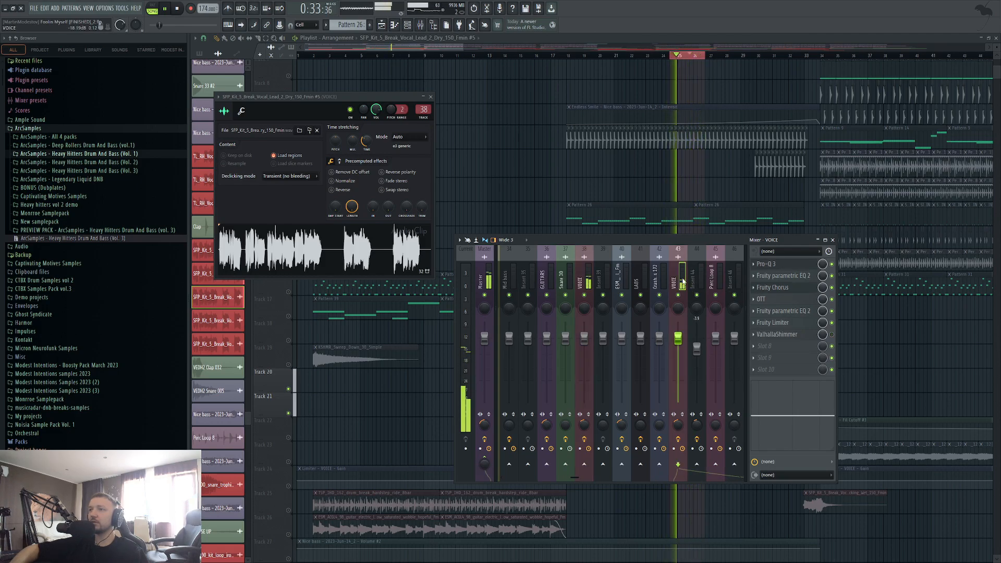
pyautogui.click(590, 282)
pyautogui.hscroll(3, 673, 282)
pyautogui.hscroll(-3, 673, 281)
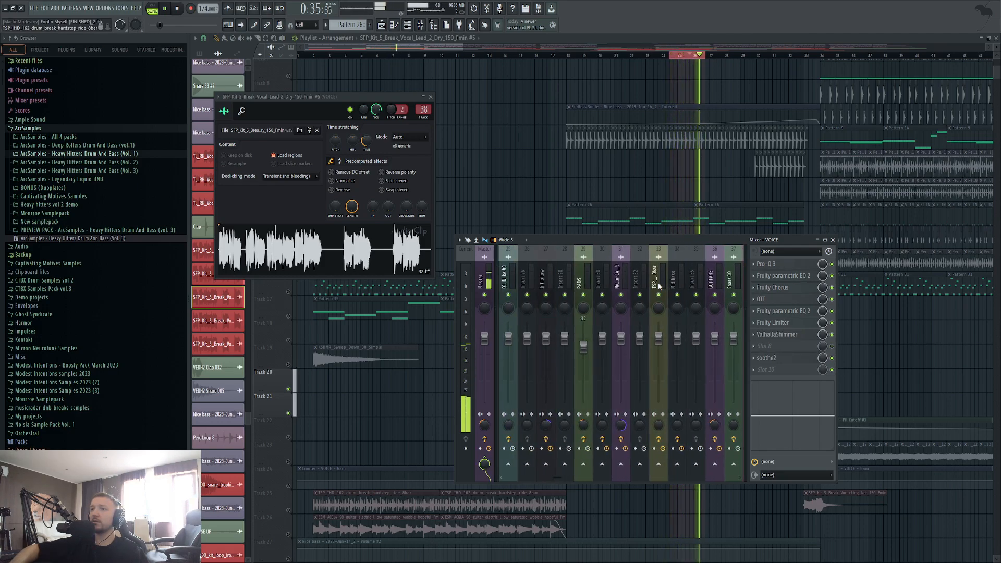
pyautogui.press('space')
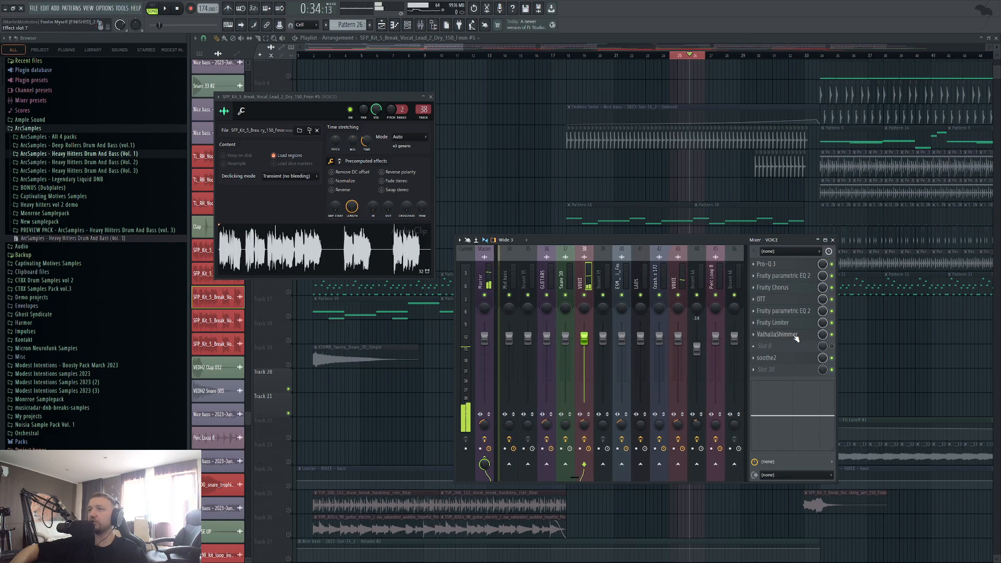
# Show the Fruity Chorus settings on VOICE mixer track 38 and audition the layered vocals
pyautogui.click(794, 288)
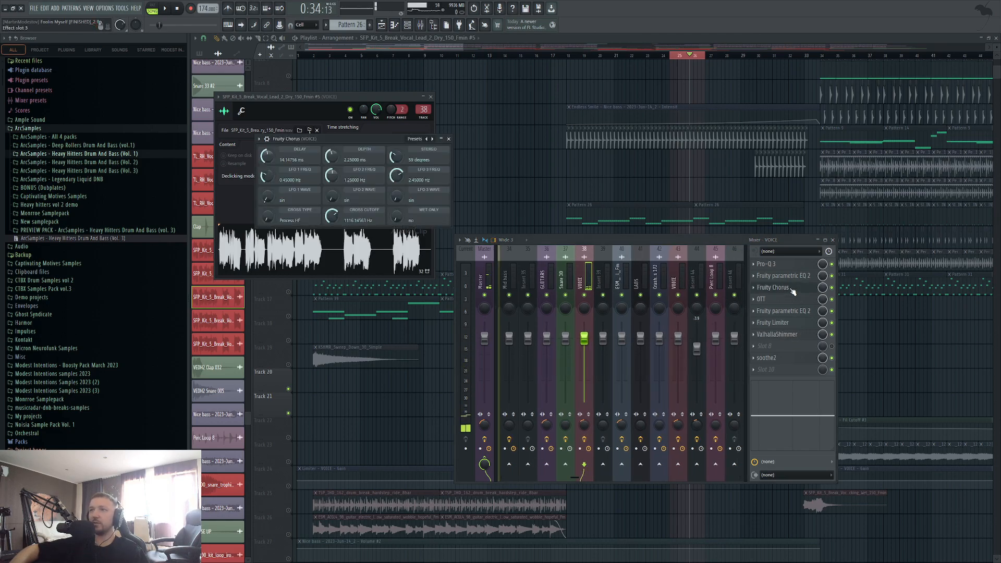
pyautogui.click(793, 291)
pyautogui.click(793, 291)
pyautogui.press('space')
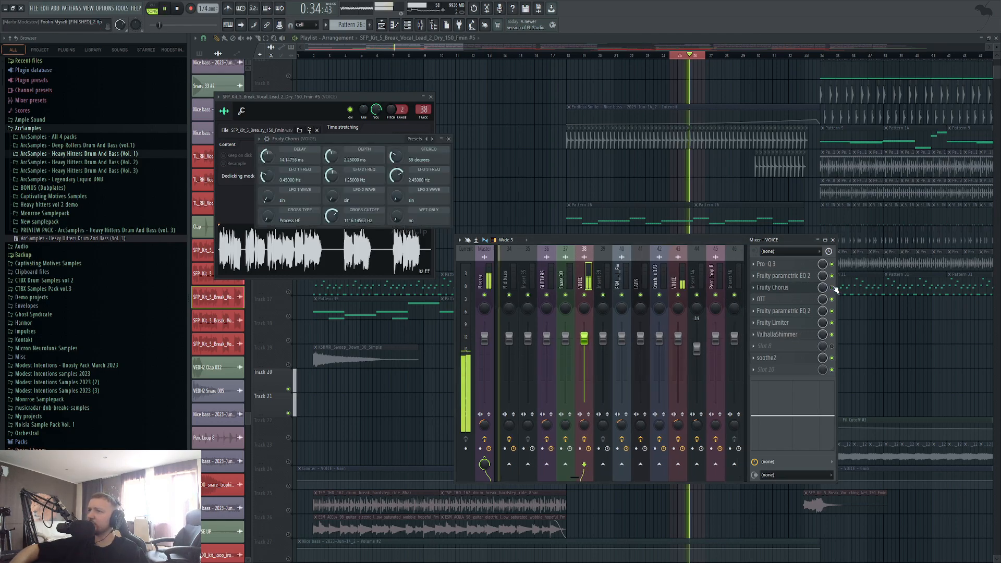
pyautogui.press('space')
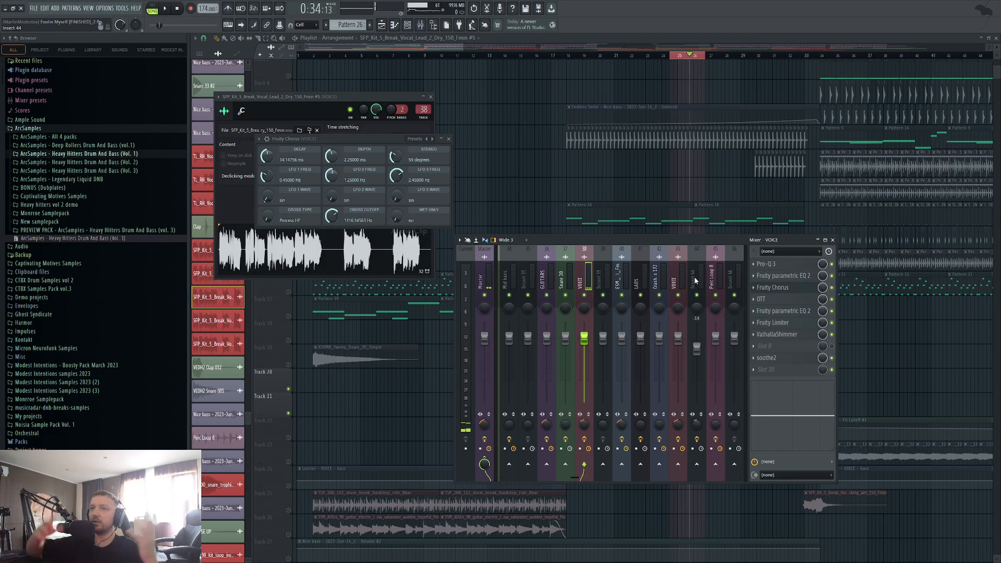
# Inspect the mid-dip band in Pro-Q 3 on VOICE mixer track 38 and close all windows
pyautogui.click(792, 266)
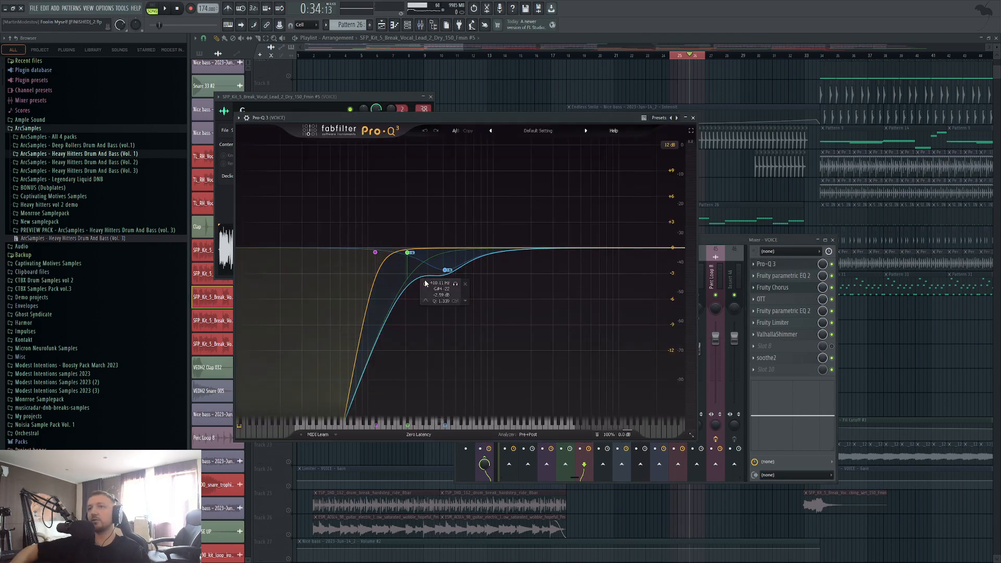
pyautogui.click(446, 270)
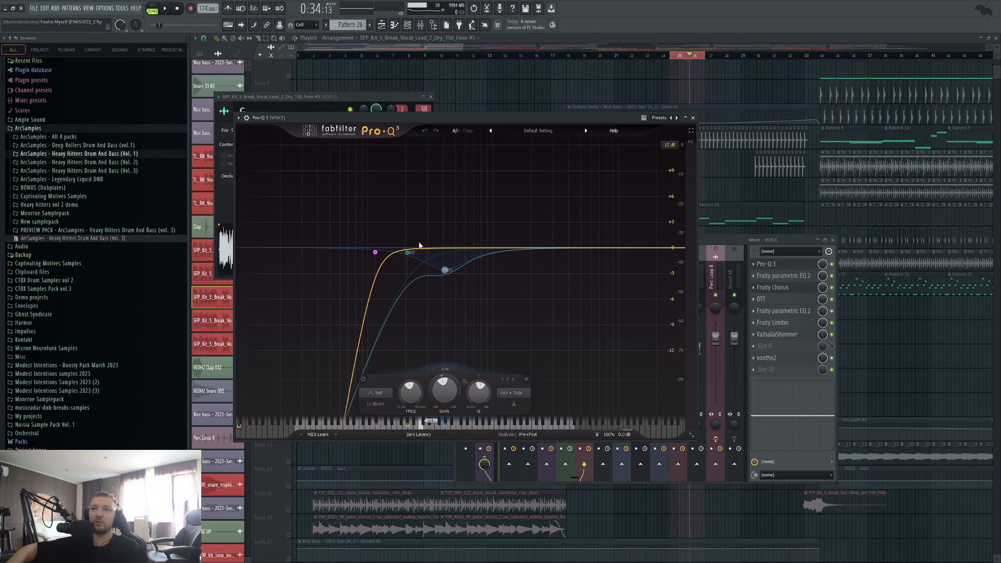
pyautogui.click(734, 241)
pyautogui.rightClick(862, 364)
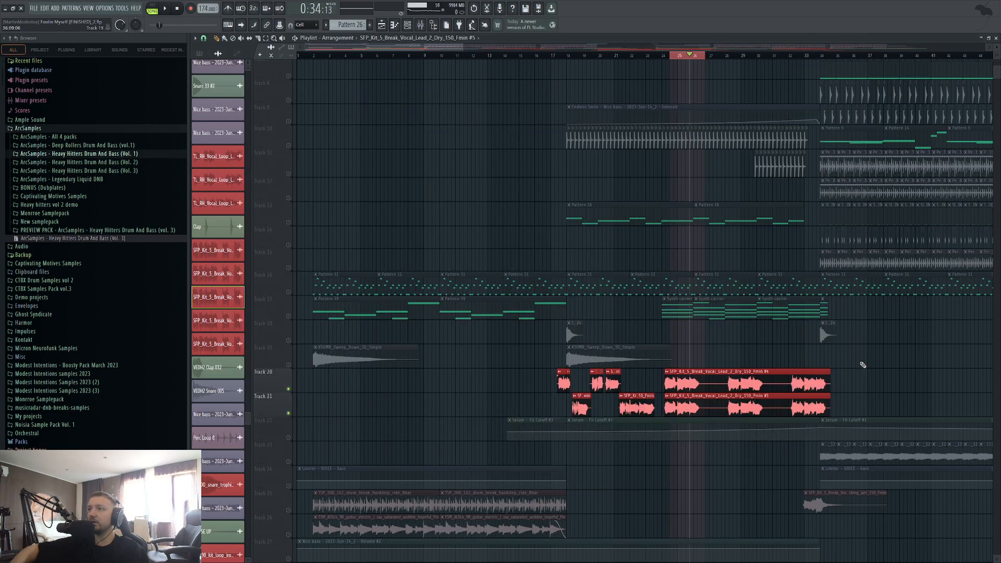
# Bring up the #4 vocal clip's mixer track and set its Pro-Q 3 mid-dip band to about -2.7 dB
pyautogui.doubleClick(678, 389)
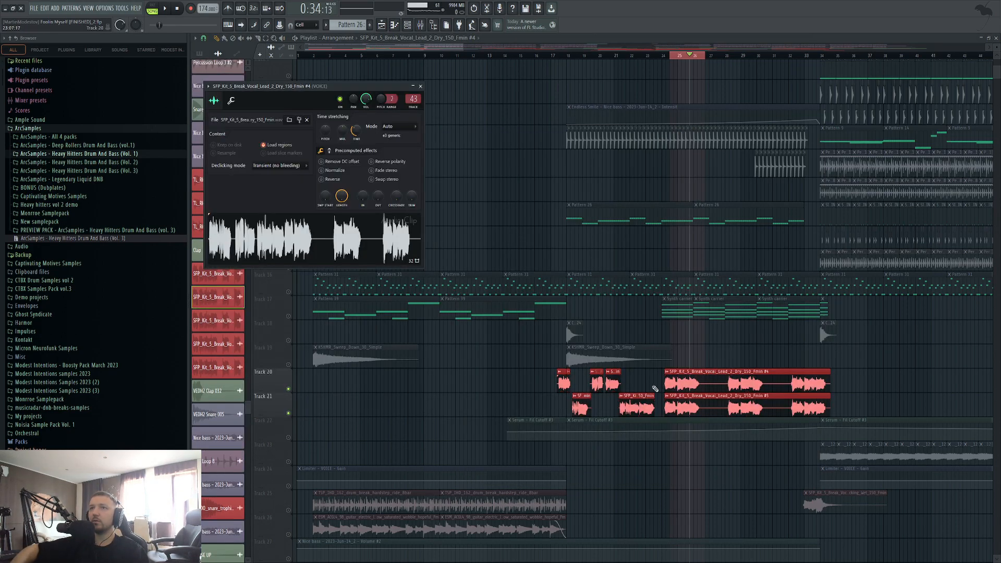
pyautogui.click(422, 22)
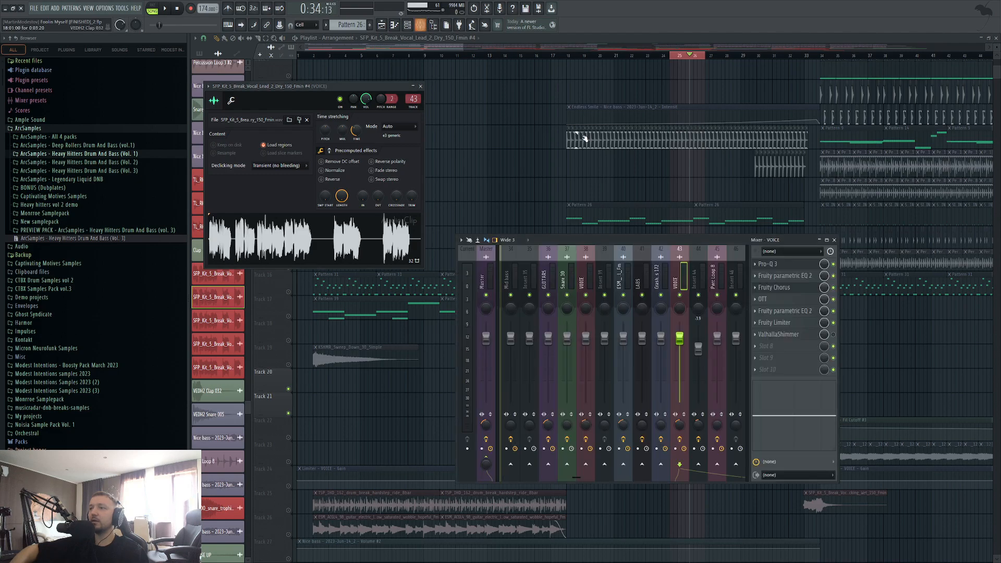
pyautogui.click(782, 264)
pyautogui.moveTo(447, 264); pyautogui.dragTo(447, 274)
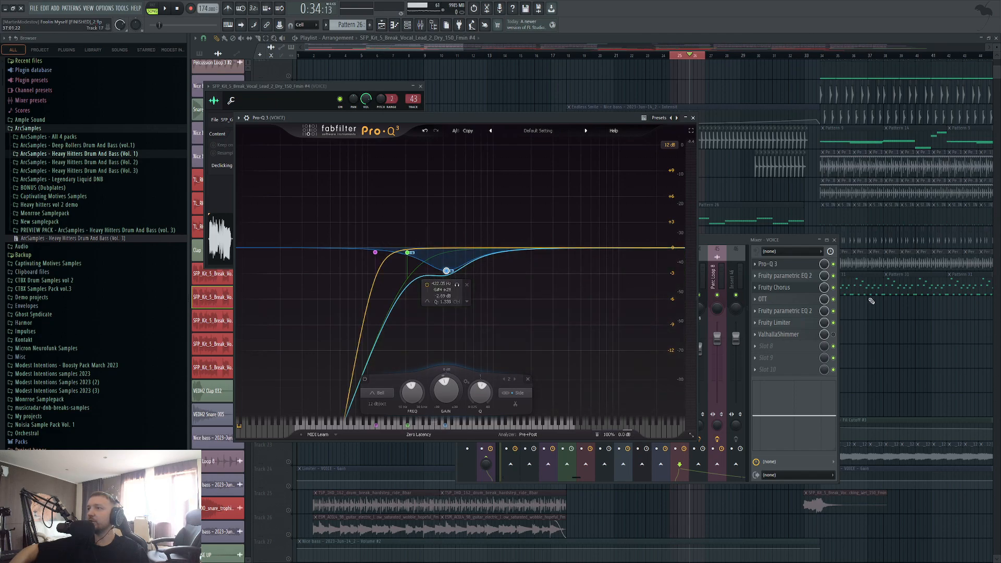
# Check the second Fruity parametric EQ 2 in the VOICE effect chains, ending on mixer track 38, and close all windows
pyautogui.click(837, 244)
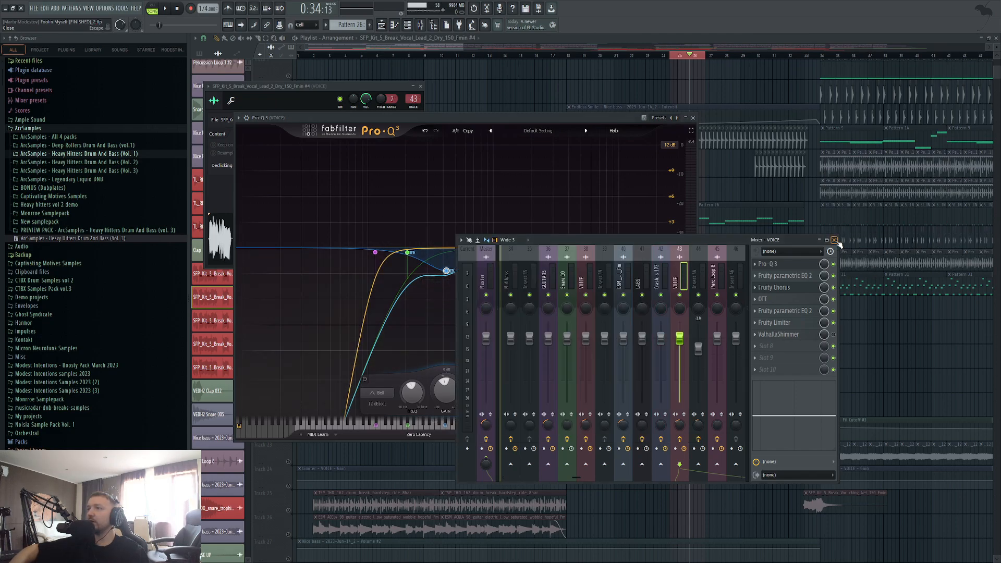
pyautogui.click(819, 311)
pyautogui.click(819, 312)
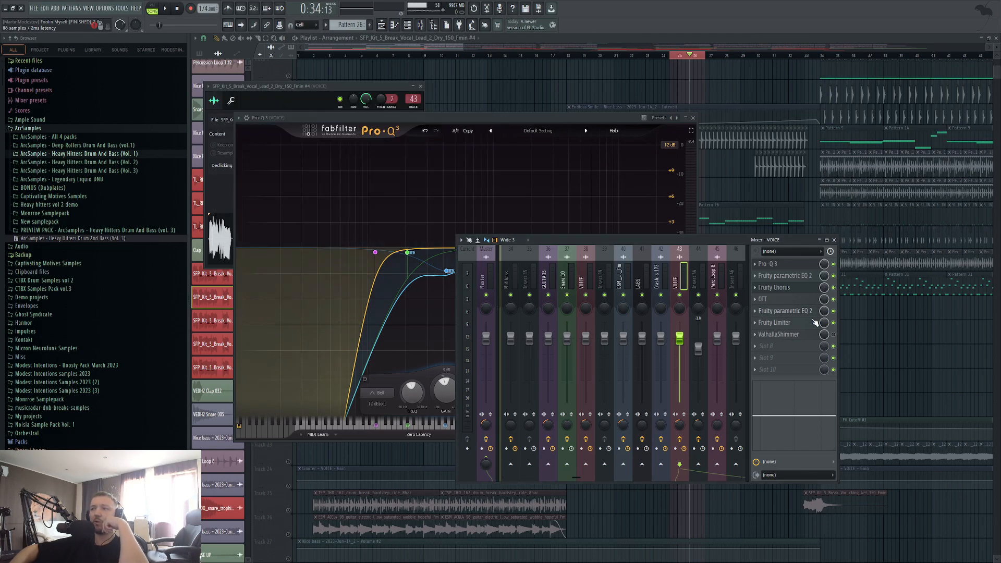
pyautogui.click(588, 277)
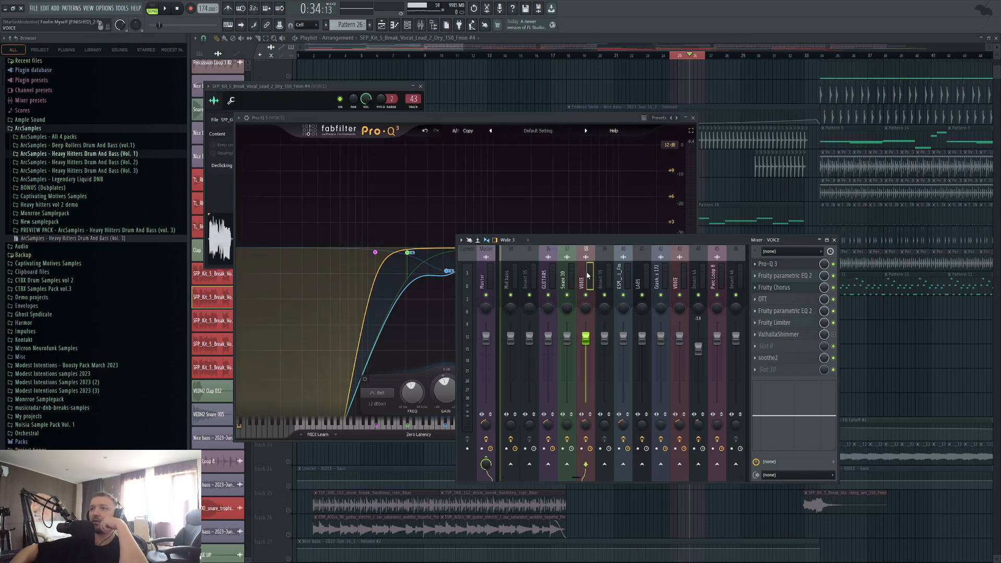
pyautogui.click(796, 311)
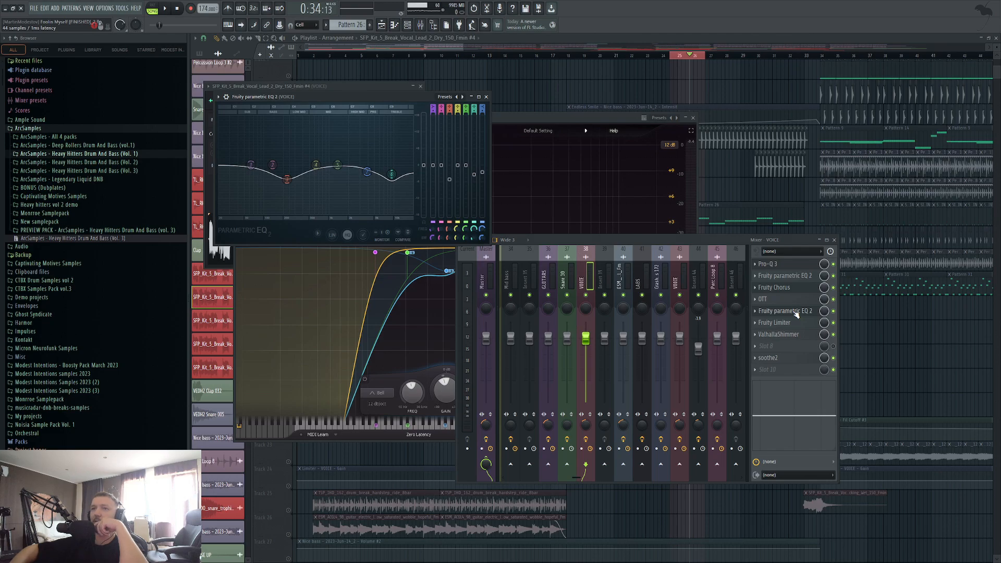
pyautogui.click(796, 313)
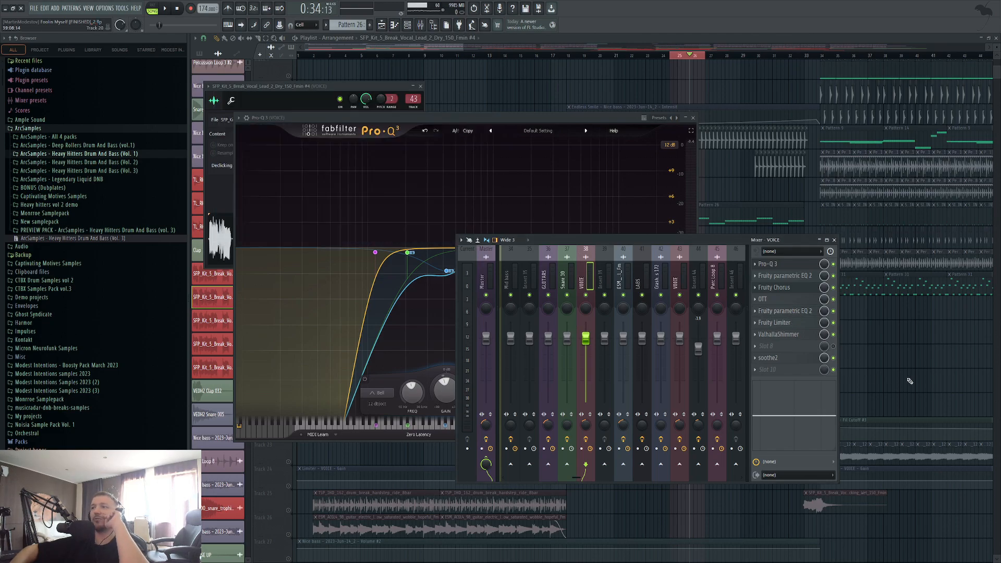
pyautogui.press('F12')
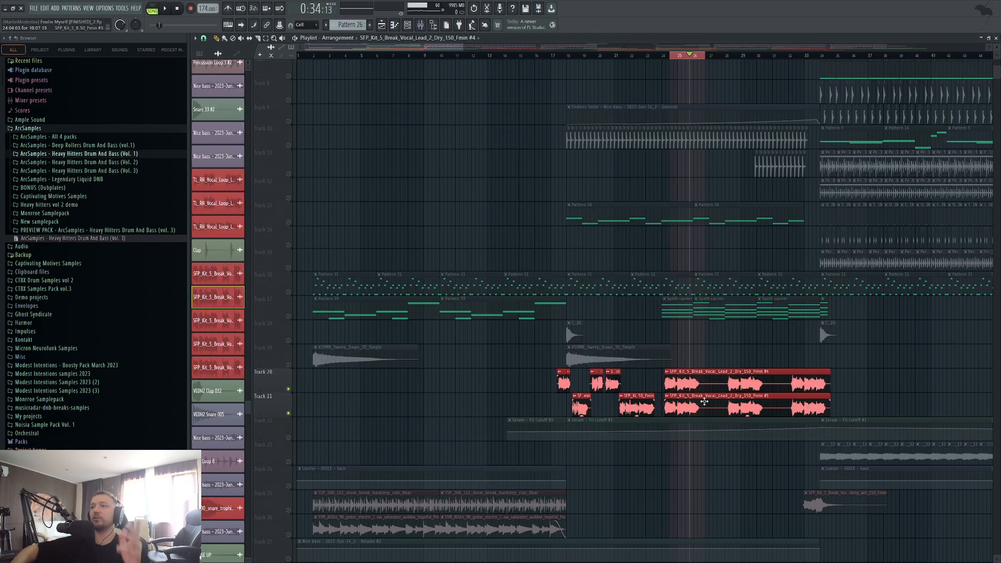
# Unmute Track 17 and audition it with the vocals from about bar 24, briefly muting Track 20
pyautogui.click(289, 317)
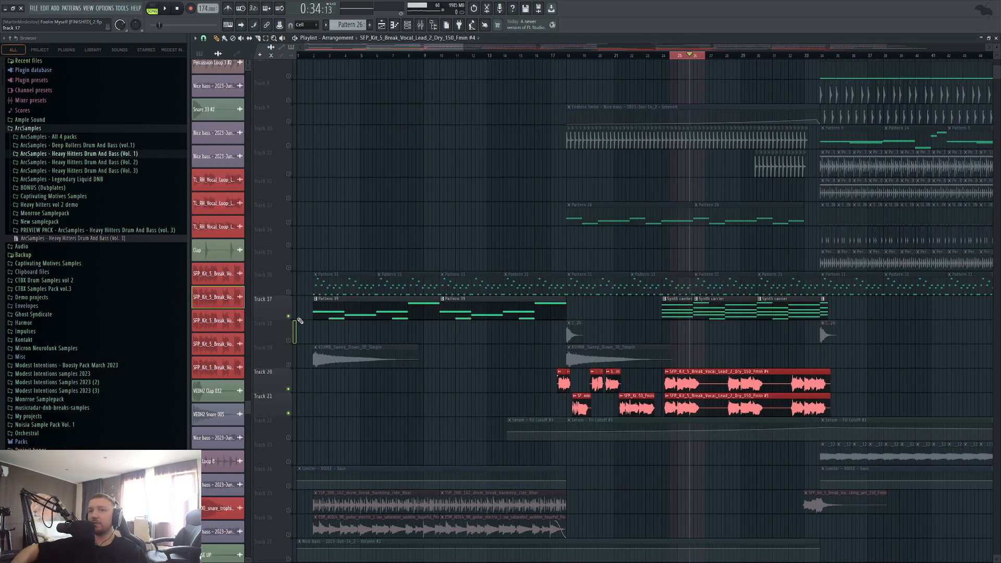
pyautogui.click(664, 54)
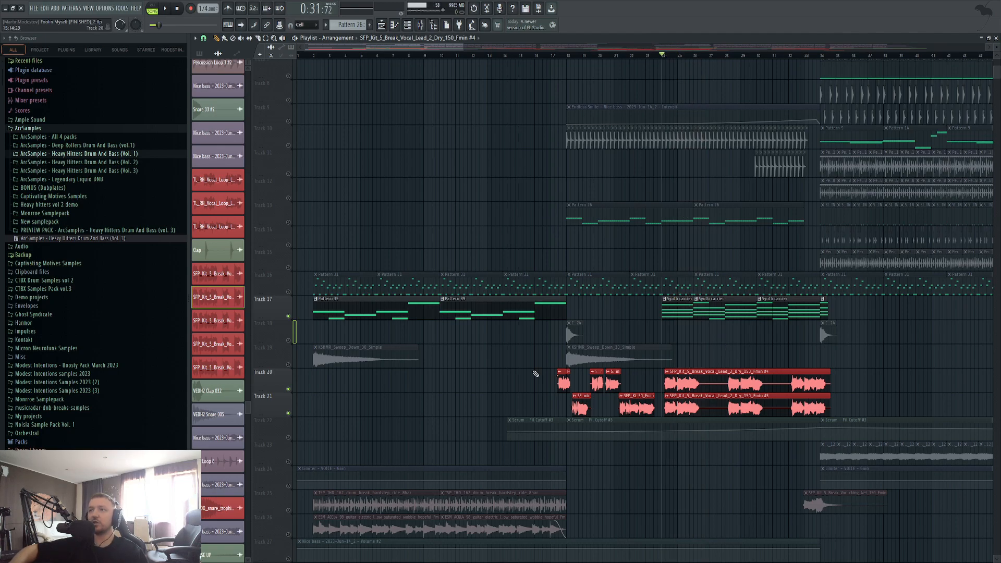
pyautogui.press('space')
pyautogui.click(290, 390)
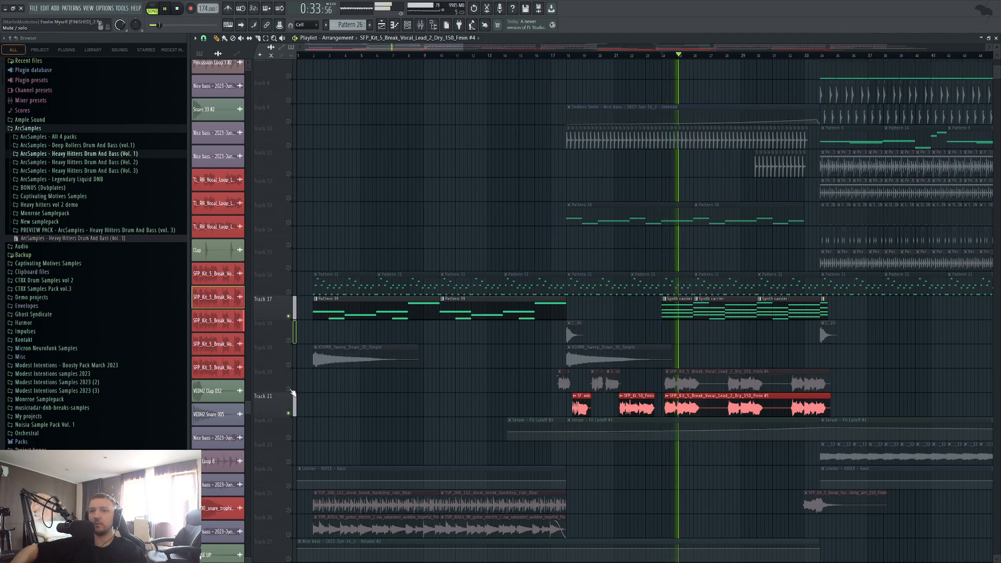
pyautogui.click(289, 390)
pyautogui.press('space')
# Mute Track 21 to hear Track 20 with the synth carrier patterns, unmute it during playback, and stop
pyautogui.click(289, 414)
pyautogui.press('space')
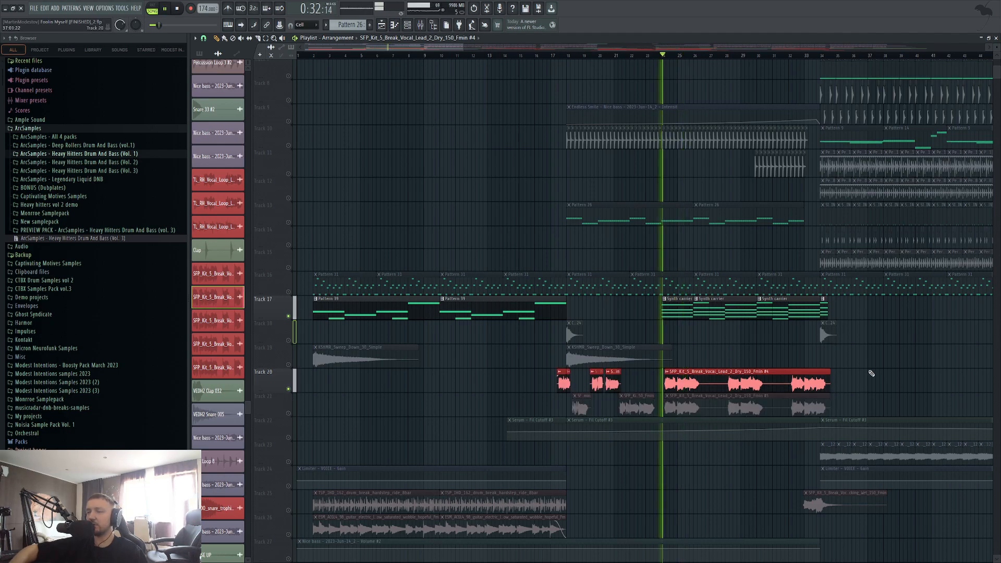
pyautogui.scroll(3, 766, 346)
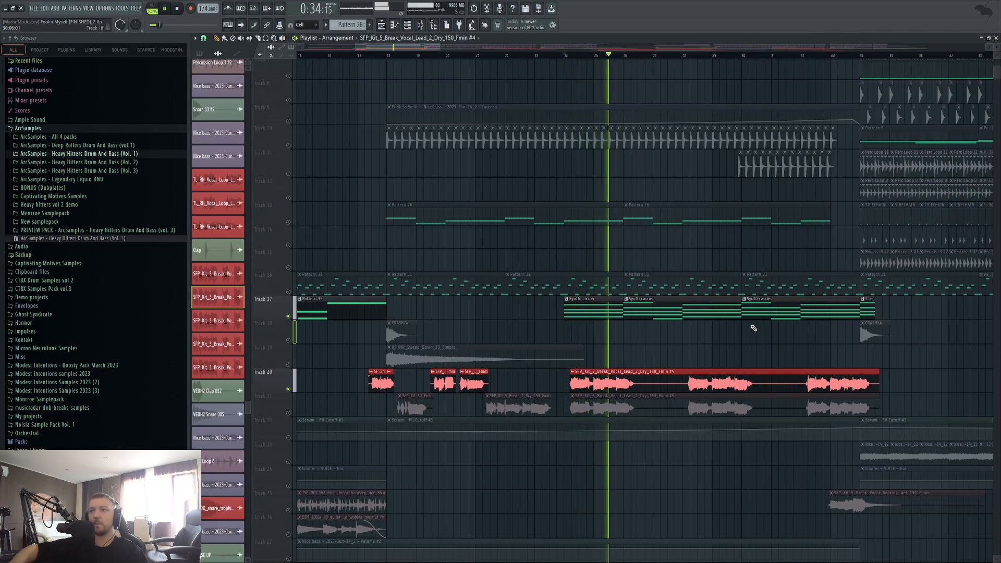
pyautogui.scroll(-3, 725, 359)
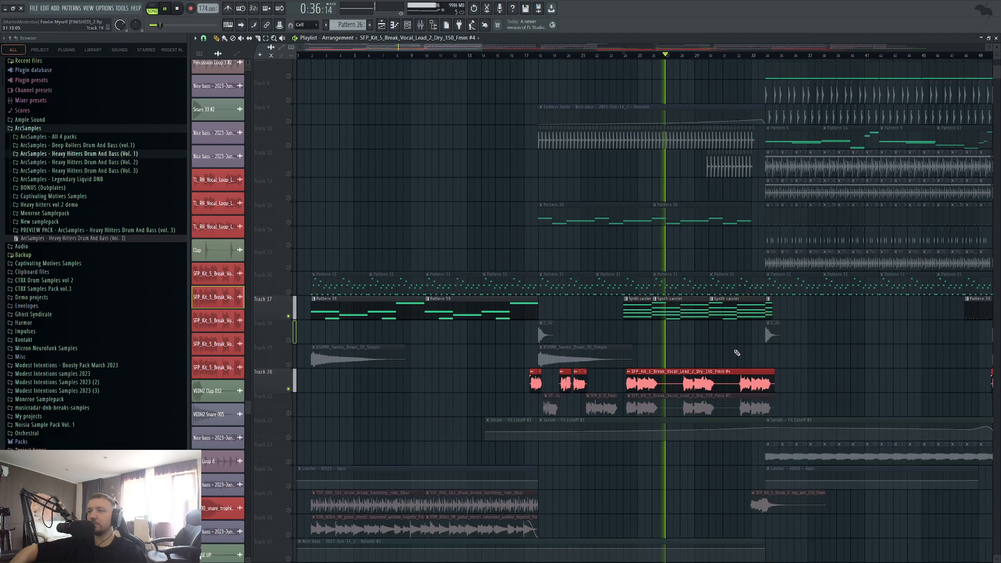
pyautogui.scroll(3, 736, 353)
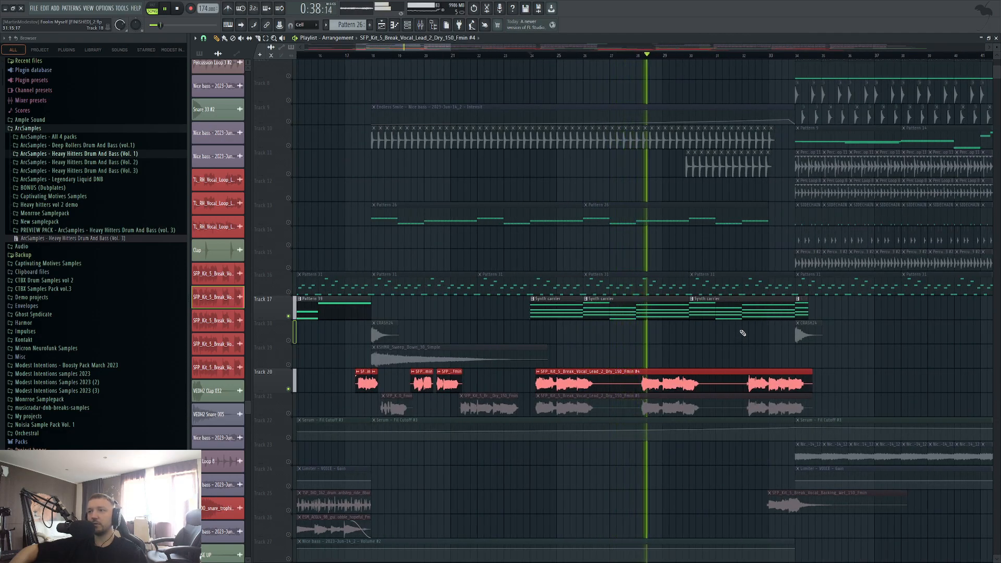
pyautogui.click(290, 413)
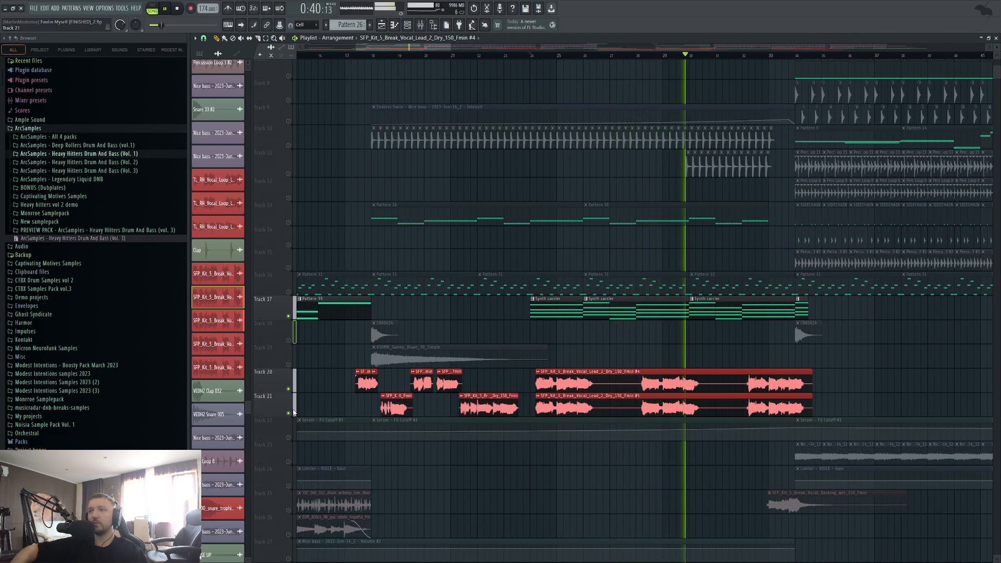
pyautogui.scroll(-4, 621, 469)
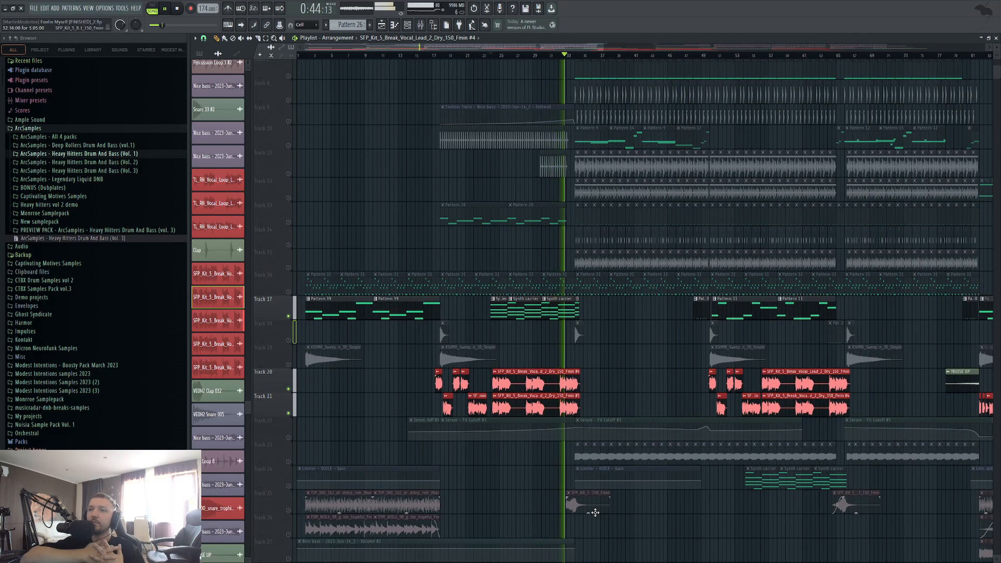
pyautogui.press('space')
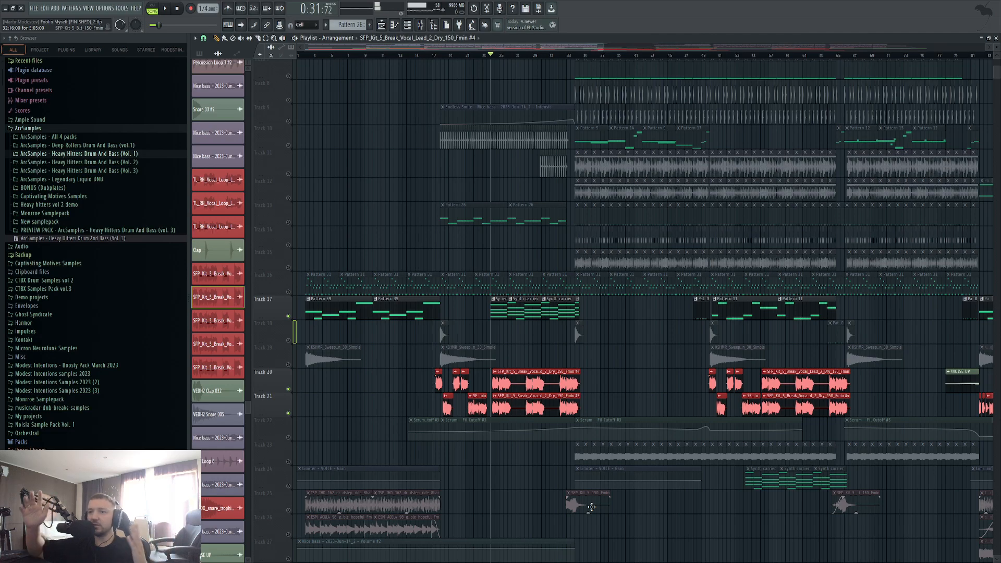
# Solo Track 23, move the playhead to bar 33 and play the arrangement from there
pyautogui.scroll(-3, 615, 519)
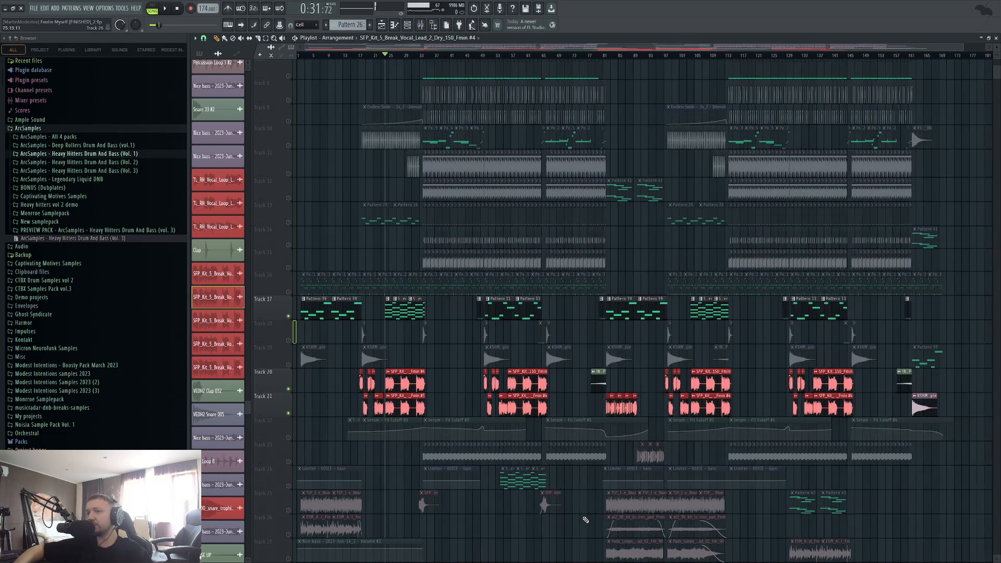
pyautogui.rightClick(290, 463)
pyautogui.scroll(5, 420, 496)
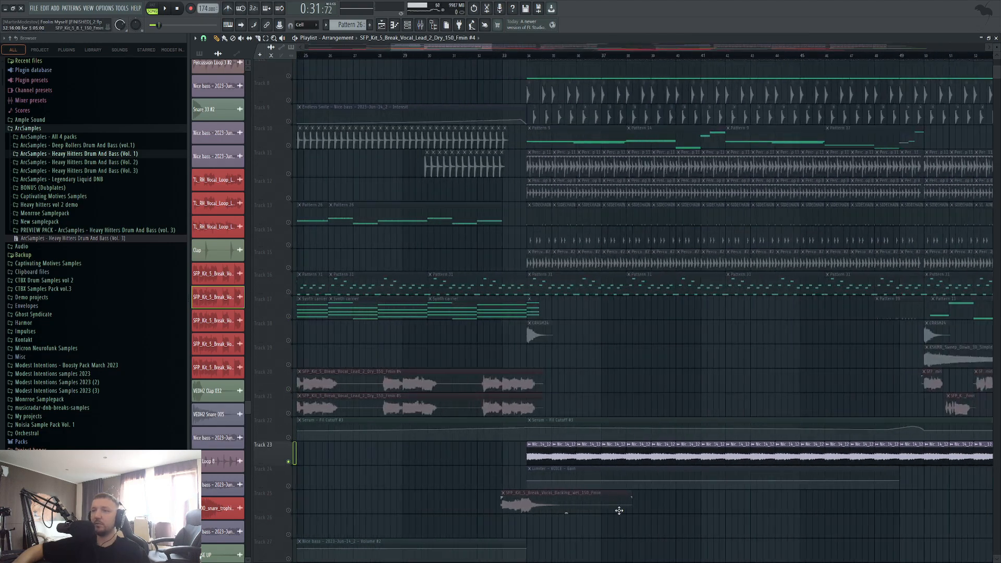
pyautogui.scroll(3, 522, 504)
pyautogui.scroll(-4, 507, 503)
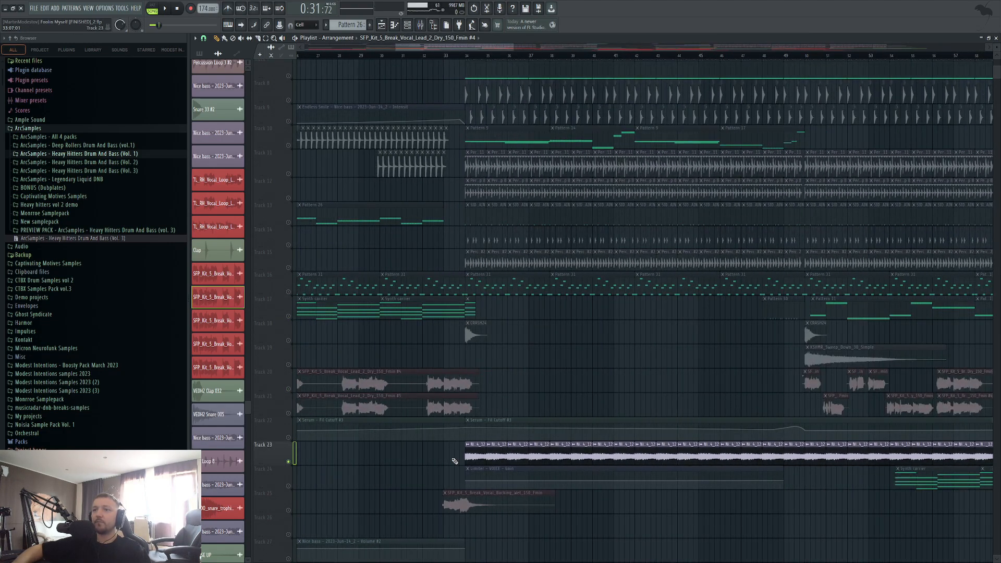
pyautogui.click(444, 55)
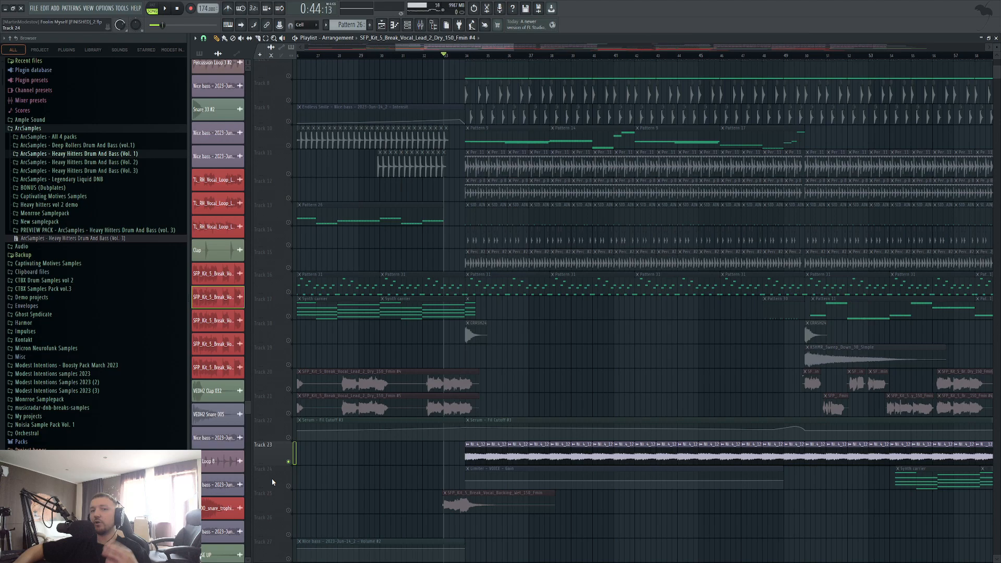
pyautogui.rightClick(288, 461)
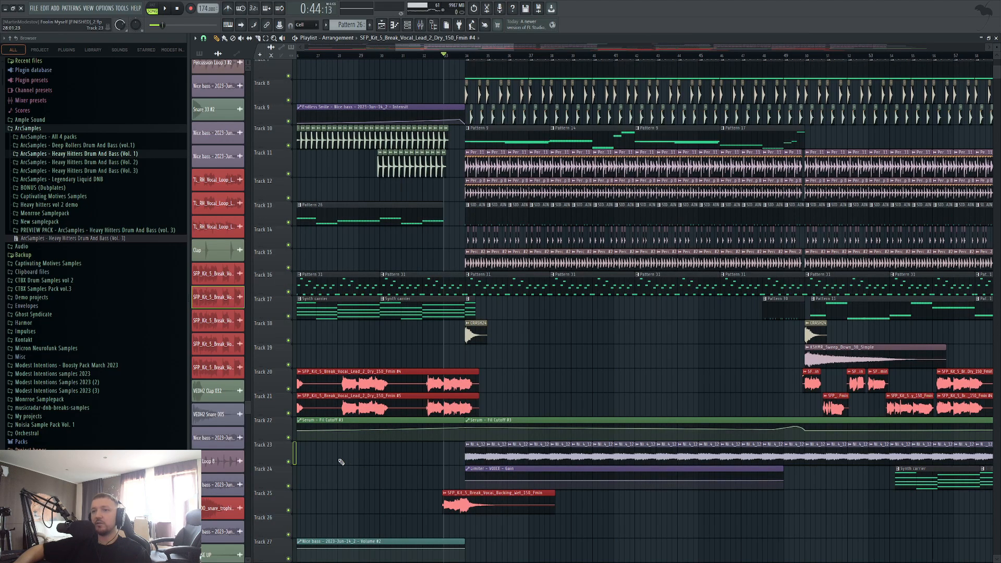
pyautogui.rightClick(289, 461)
pyautogui.press('space')
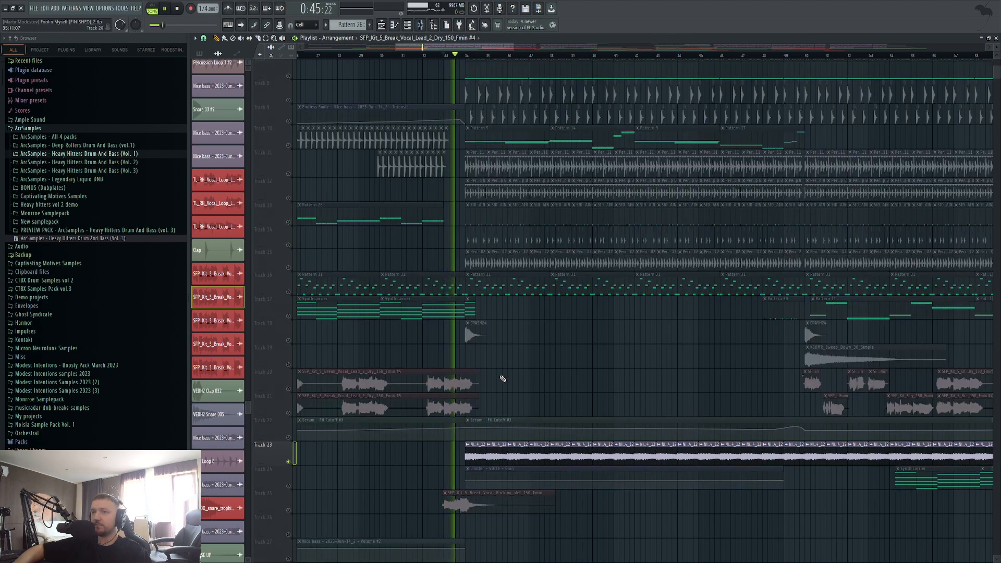
# Pick the Nice bass clip on Track 23 while the soloed track plays, and stop playback
pyautogui.click(506, 443)
pyautogui.press('Escape')
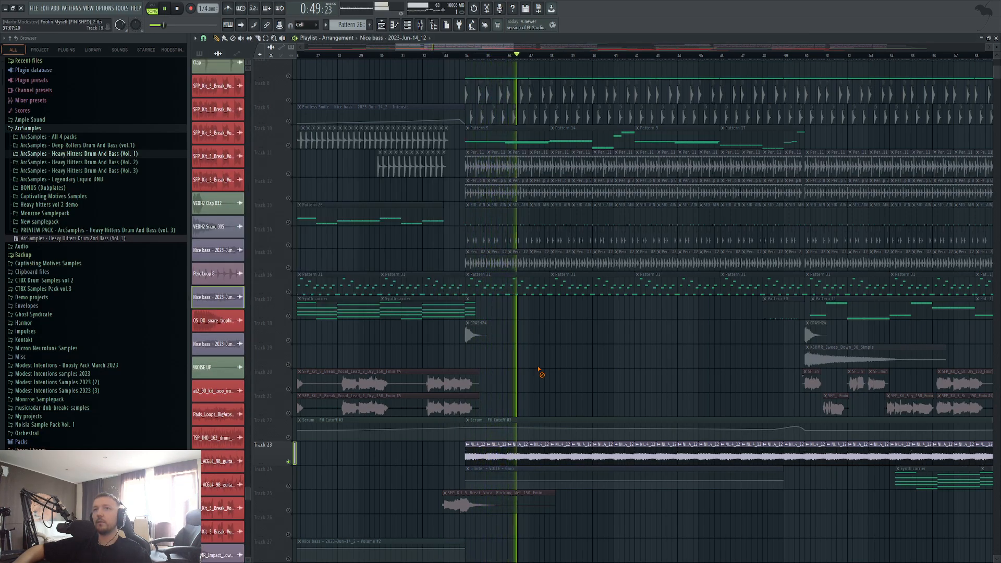
pyautogui.press('space')
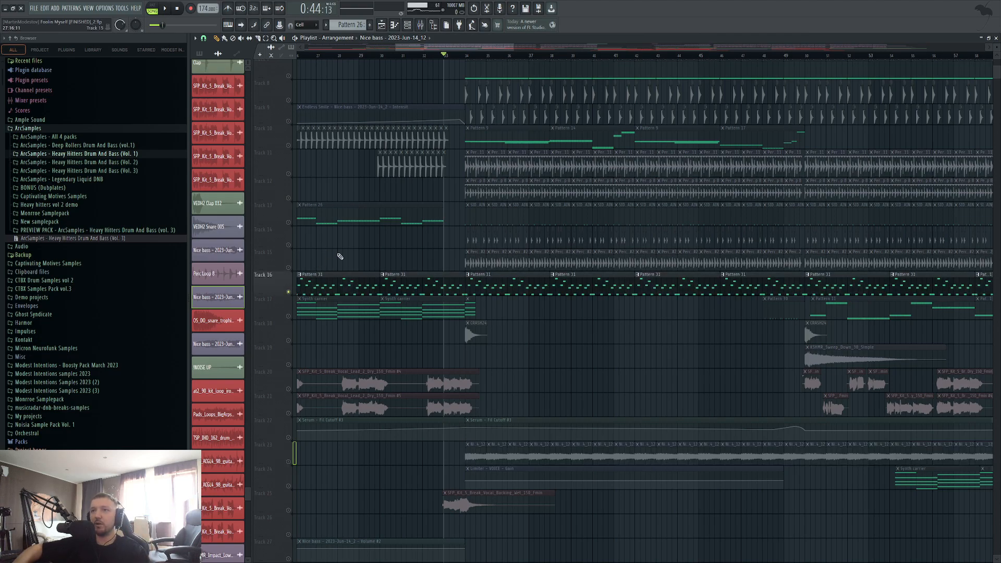
# Play the soloed Track 16 from bar 34, view its spectrum in the Master's SPAN Plus, and close all windows
pyautogui.scroll(5, 339, 261)
pyautogui.click(468, 54)
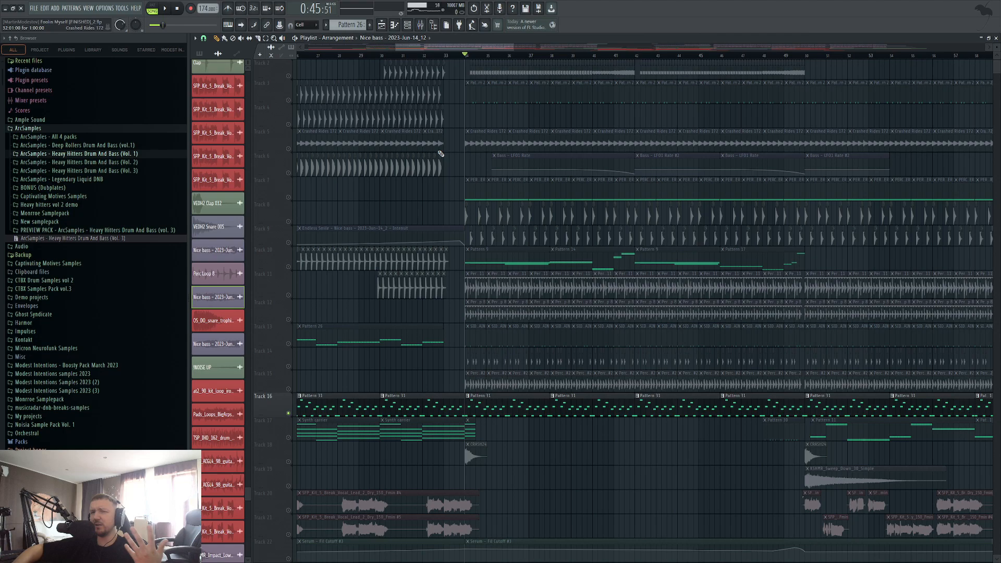
pyautogui.press('space')
pyautogui.press('F9')
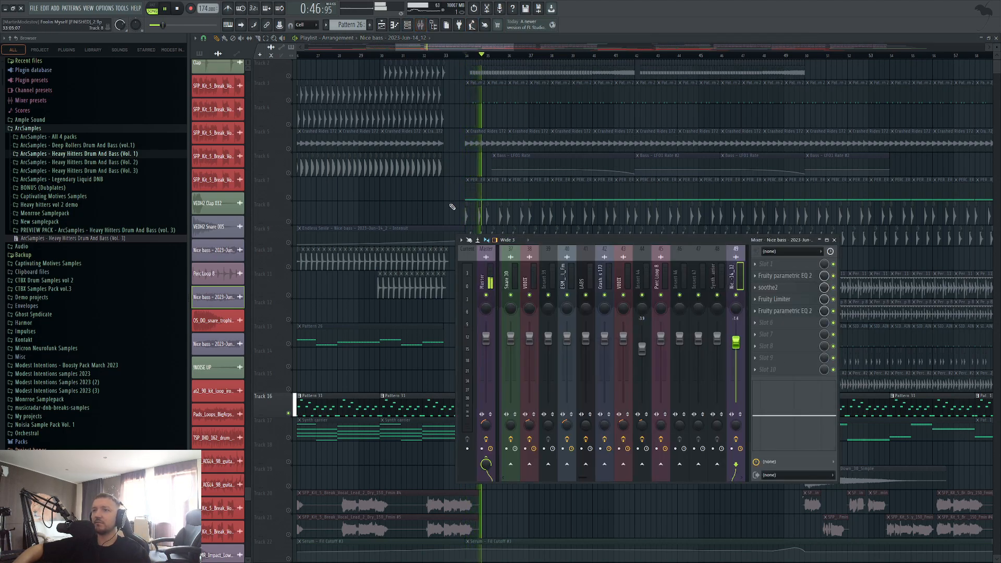
pyautogui.click(770, 311)
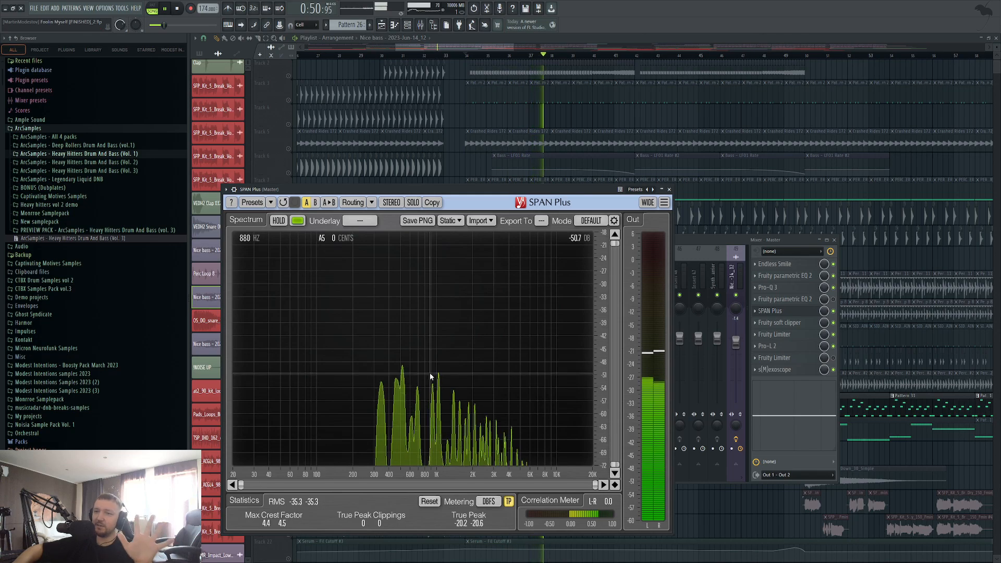
pyautogui.press('space')
pyautogui.press('F12')
# Solo Track 23, play it from bar 34 while viewing its spectrum in the Master's SPAN Plus, and close the plugin and mixer
pyautogui.scroll(-3, 334, 461)
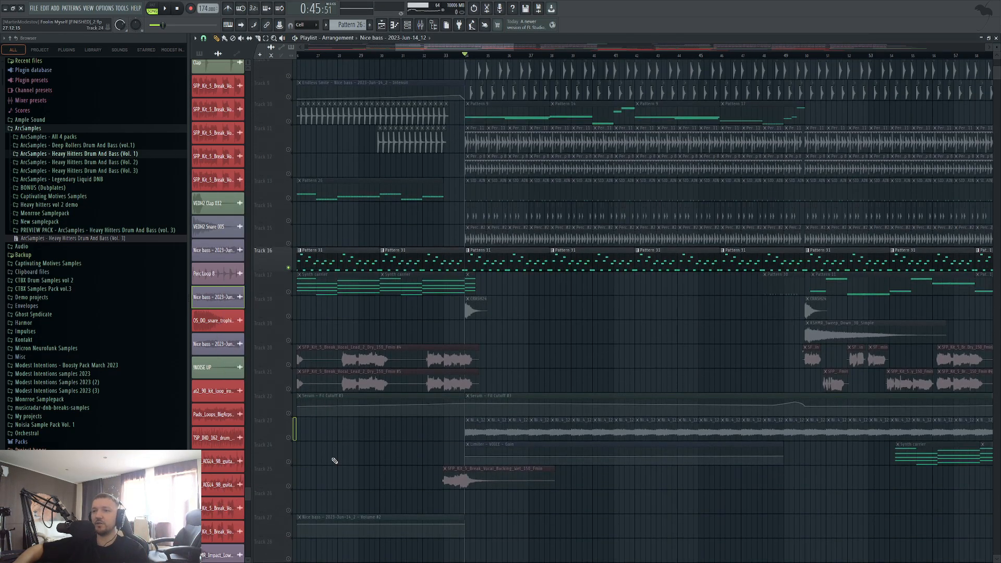
pyautogui.click(302, 431)
pyautogui.press('space')
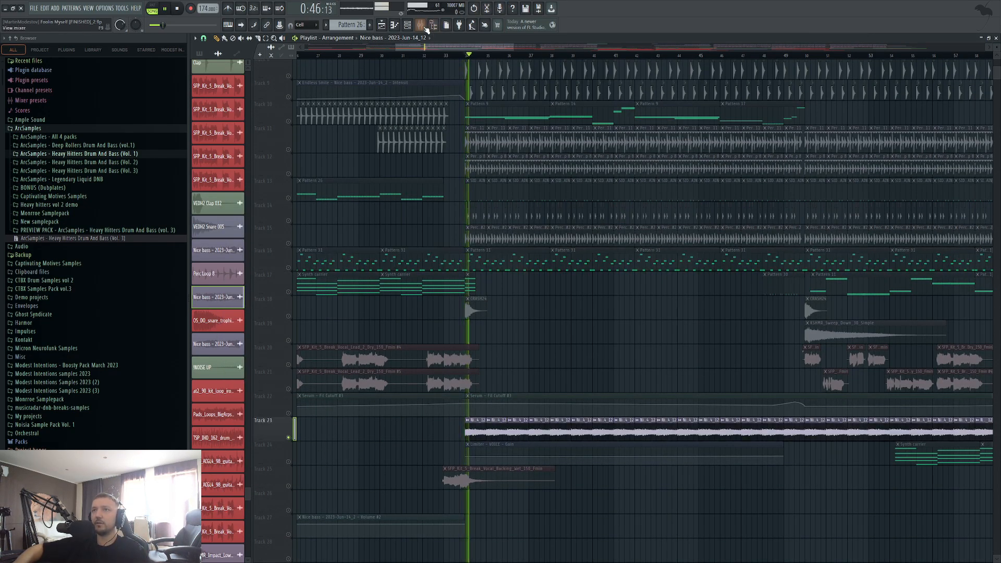
pyautogui.press('F9')
pyautogui.click(790, 312)
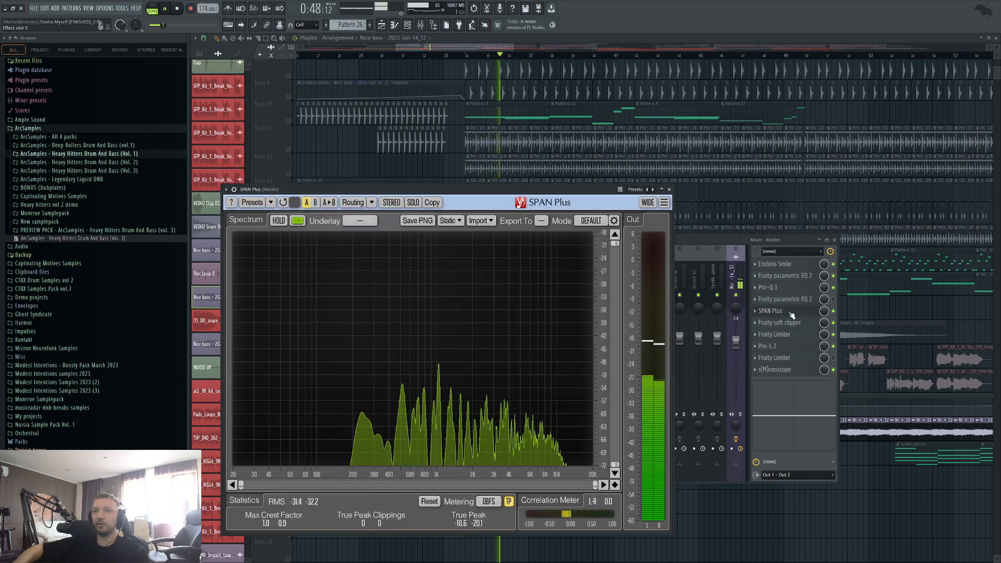
pyautogui.press('space')
pyautogui.click(791, 315)
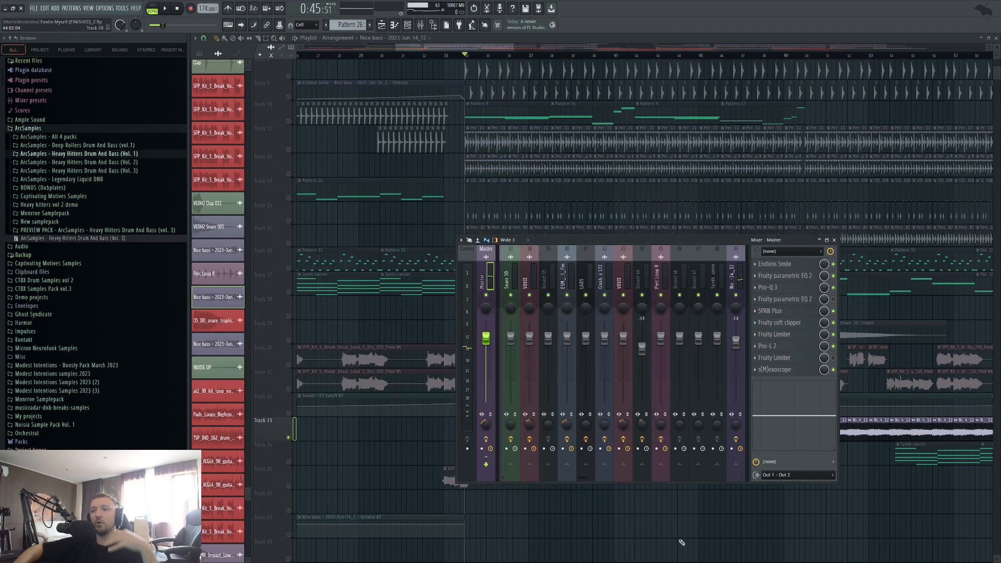
pyautogui.press('F9')
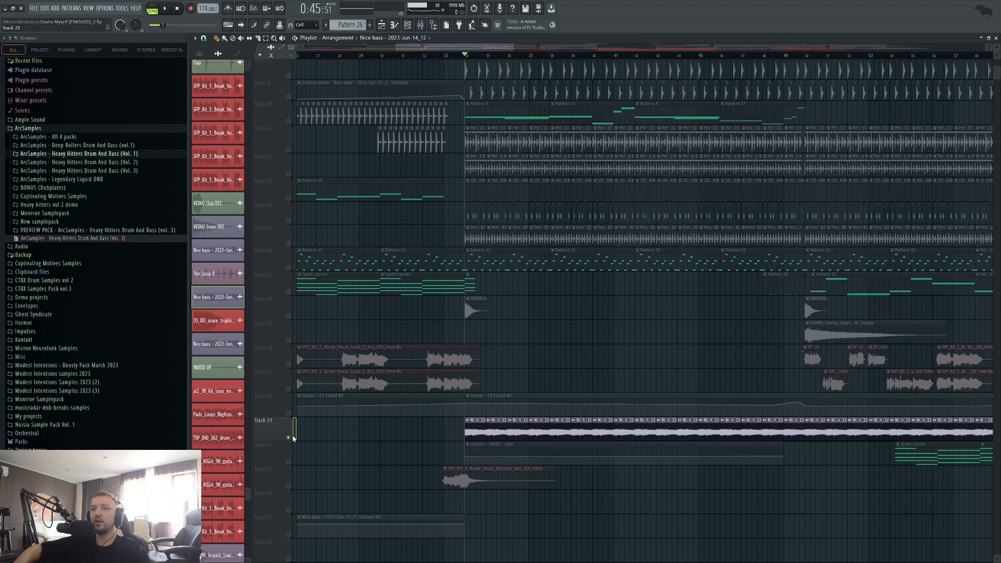
# Restore all tracks from solo and play the full arrangement from about bar 31 into the drop
pyautogui.scroll(8, 290, 438)
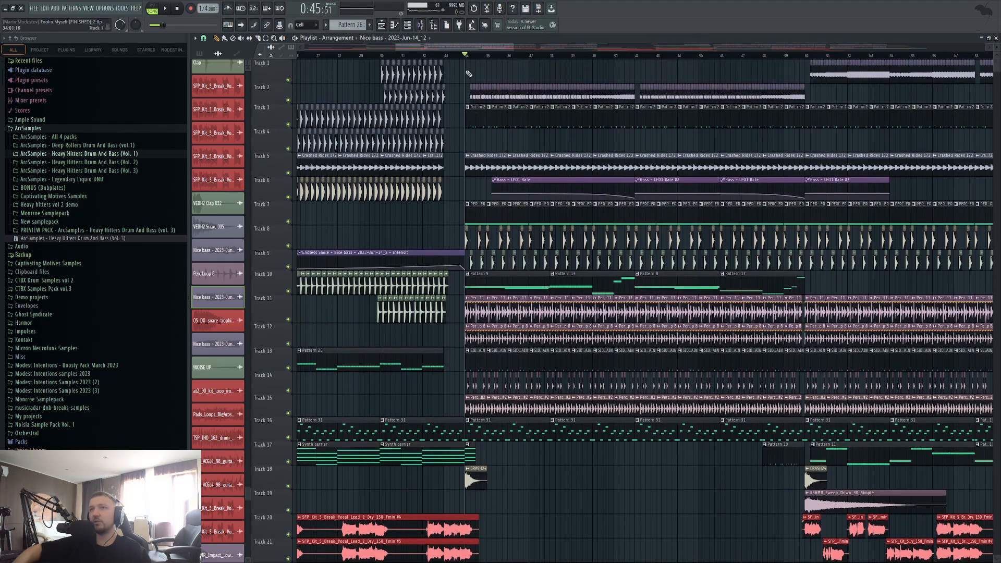
pyautogui.click(445, 55)
pyautogui.click(441, 55)
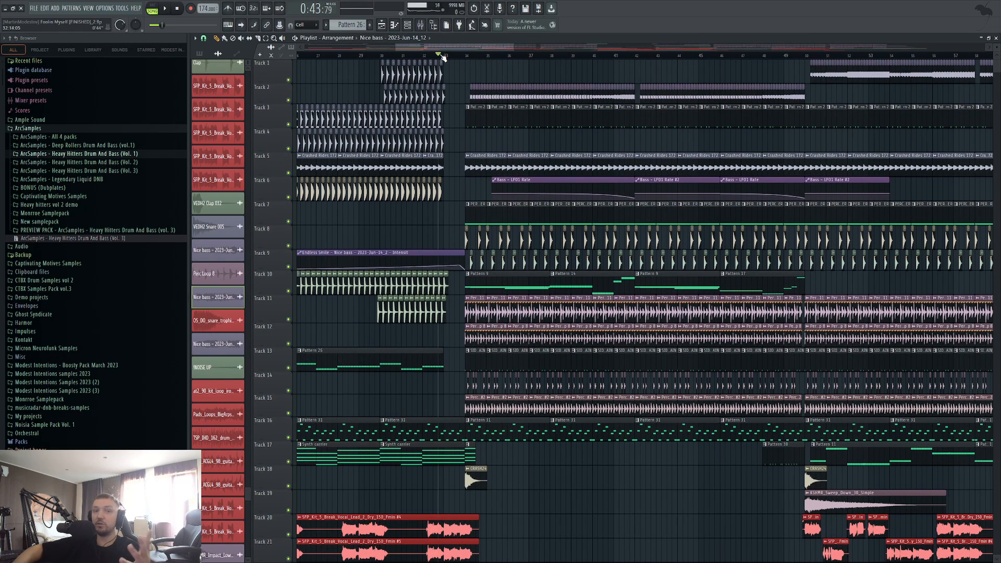
pyautogui.scroll(-8, 449, 89)
pyautogui.scroll(6, 379, 75)
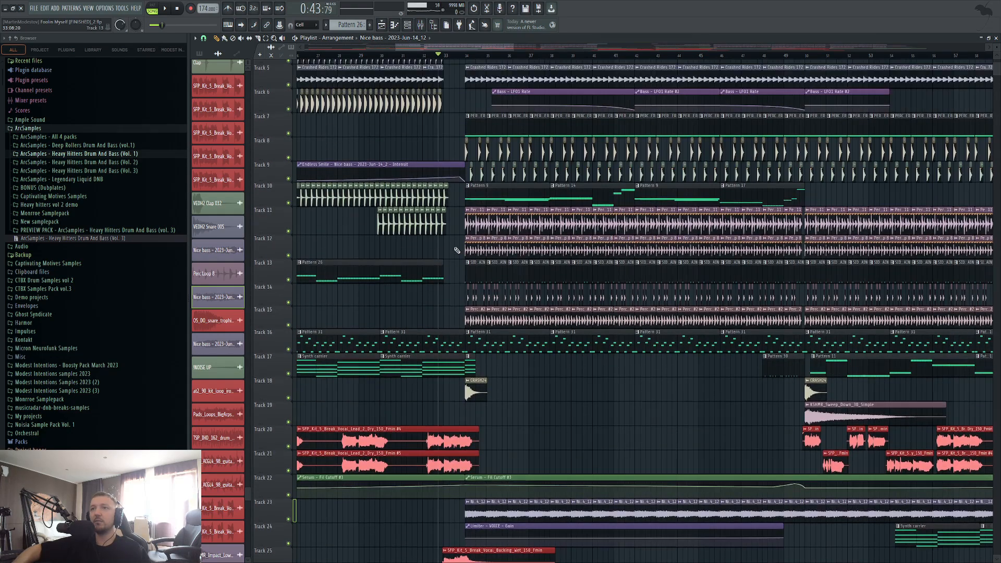
pyautogui.click(397, 54)
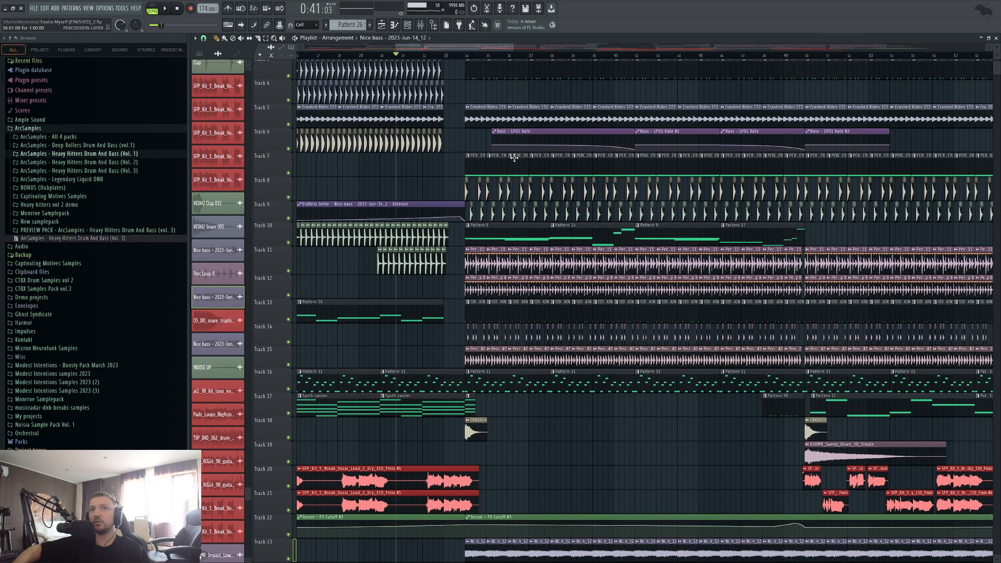
pyautogui.press('space')
# Solo Track 23 briefly during the drop to compare it with the full mix, and stop playback
pyautogui.scroll(-3, 550, 408)
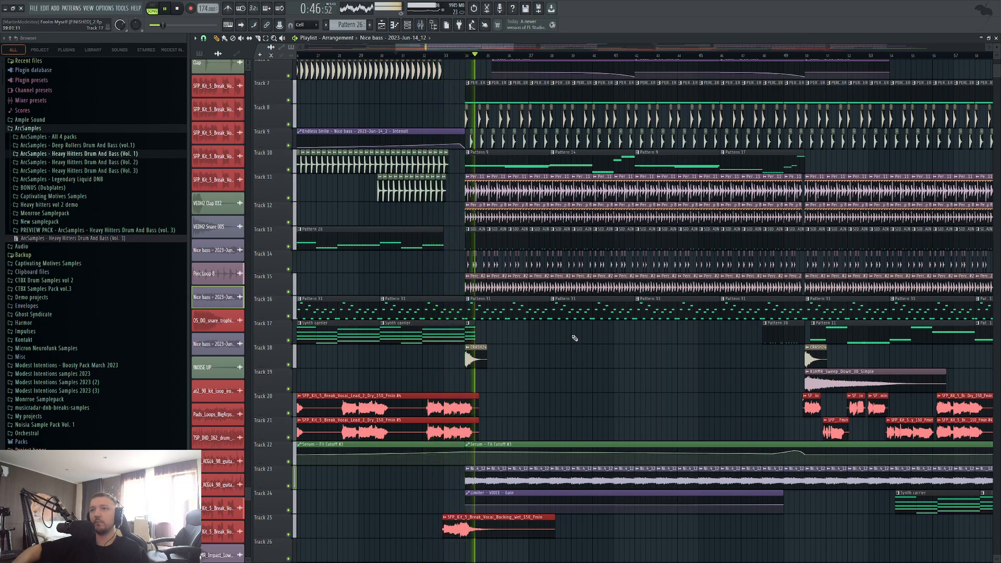
pyautogui.keyDown('ctrl'); pyautogui.click(289, 486); pyautogui.keyUp('ctrl')
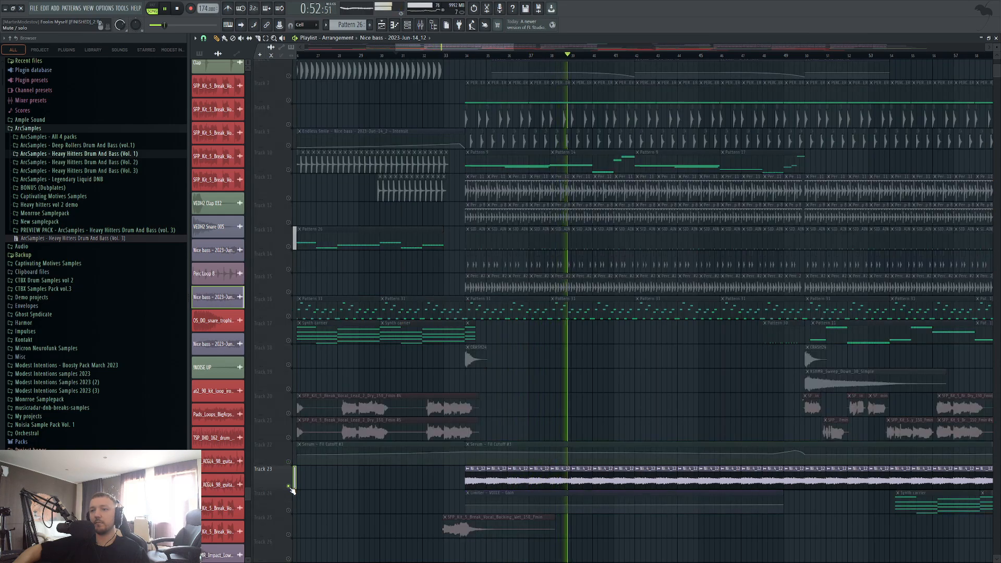
pyautogui.keyDown('ctrl'); pyautogui.click(290, 486); pyautogui.keyUp('ctrl')
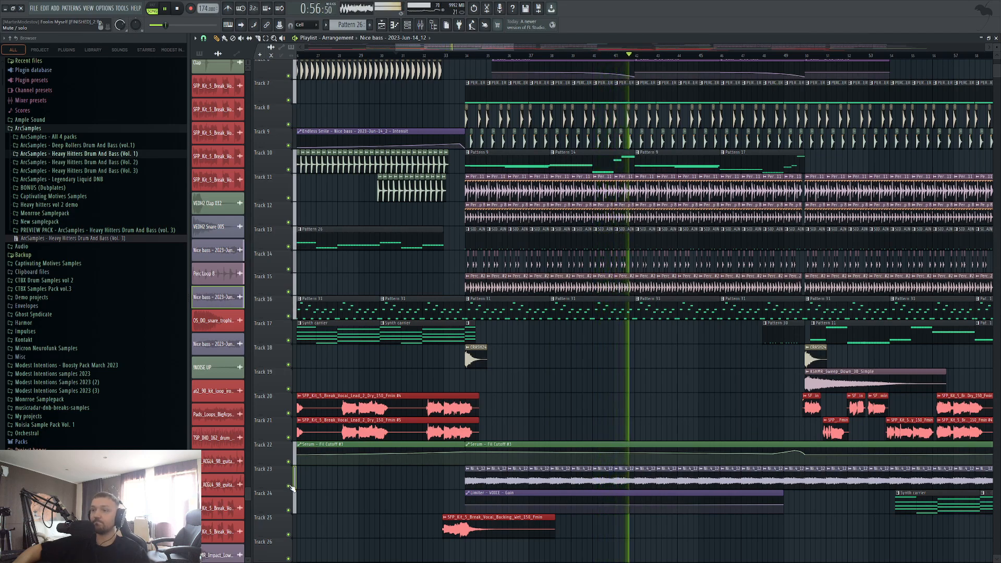
pyautogui.press('space')
# Mute Track 23, play from just before the drop, unmute it during playback to hear the difference, and stop
pyautogui.click(290, 486)
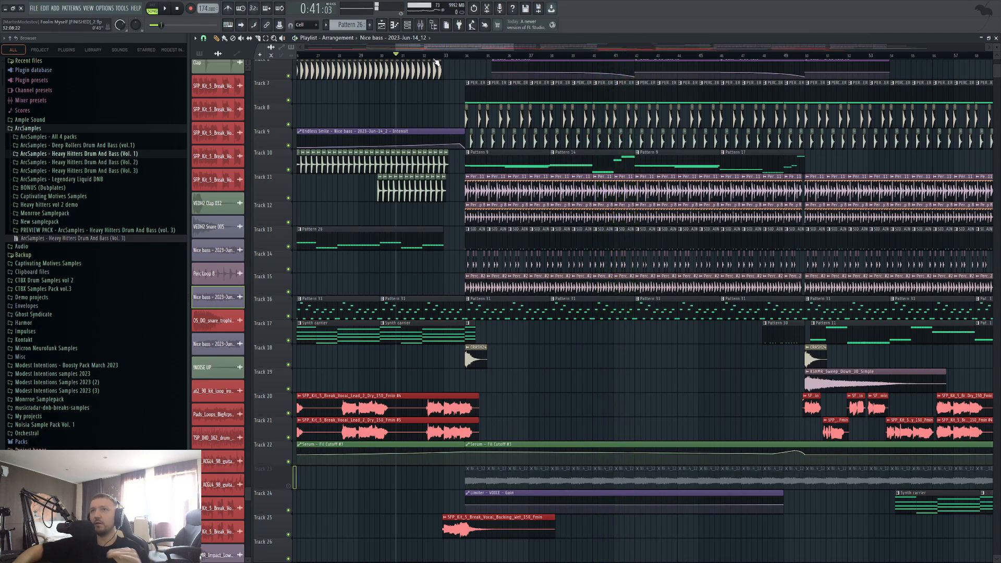
pyautogui.click(437, 57)
pyautogui.press('space')
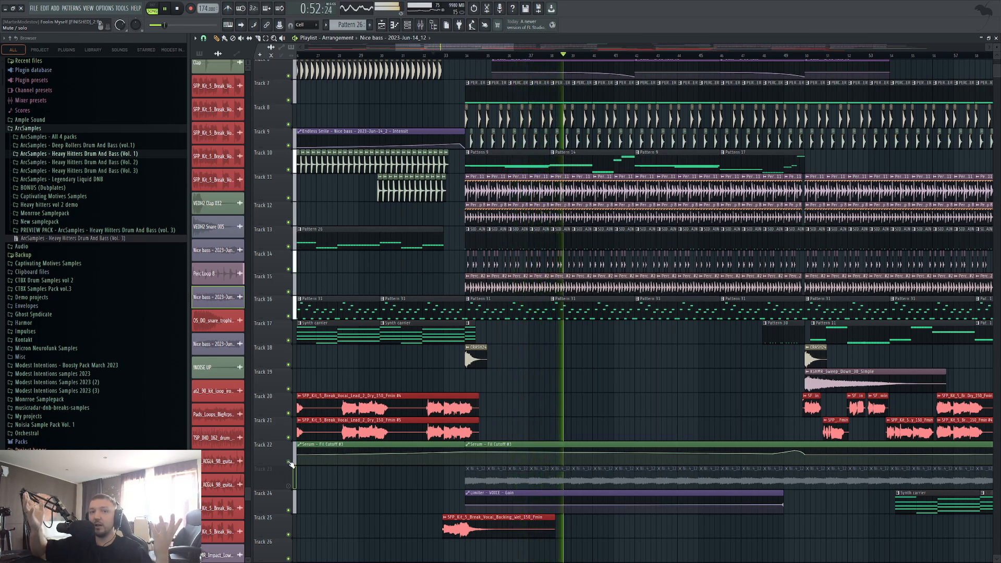
pyautogui.click(288, 486)
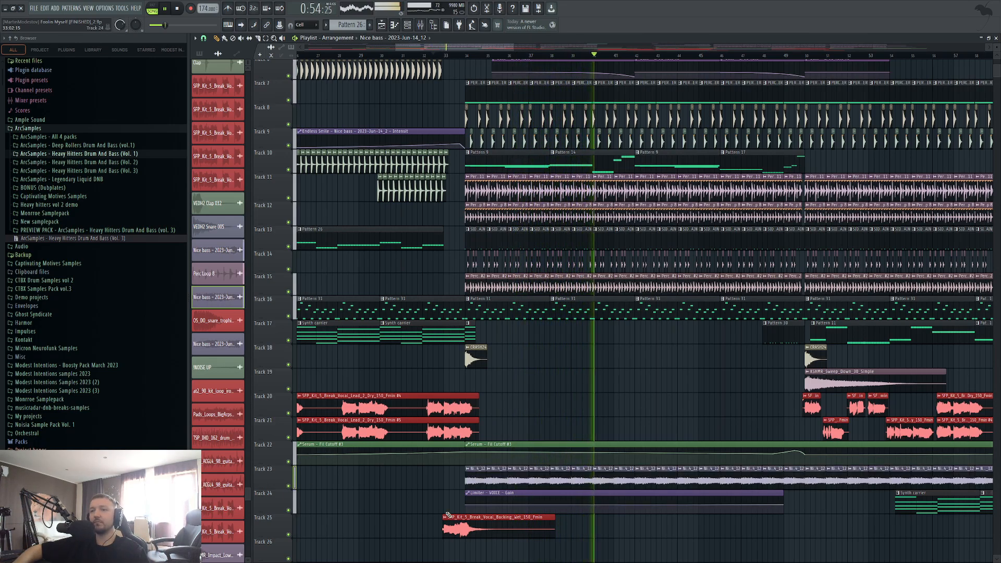
pyautogui.scroll(6, 656, 498)
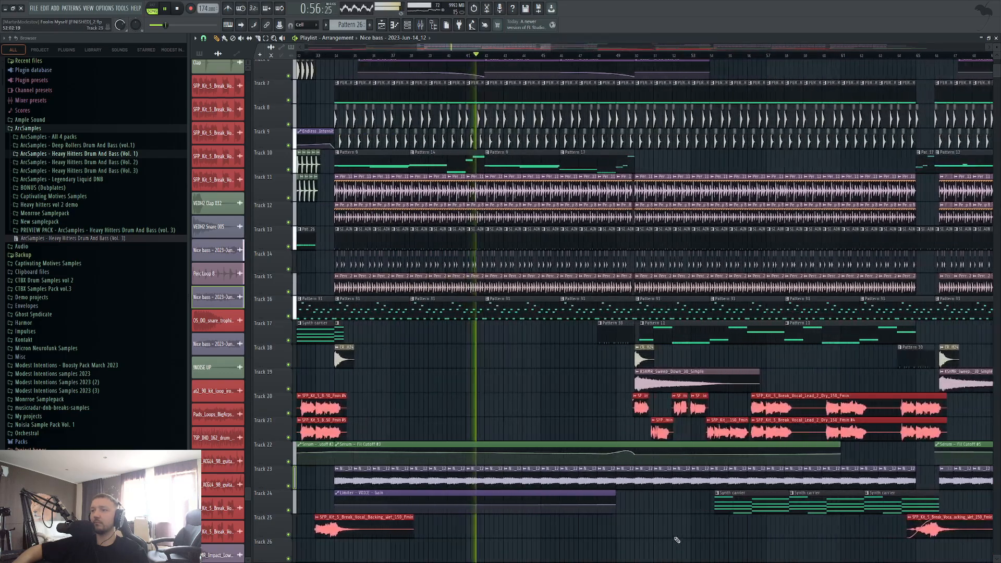
pyautogui.scroll(-6, 532, 490)
pyautogui.press('space')
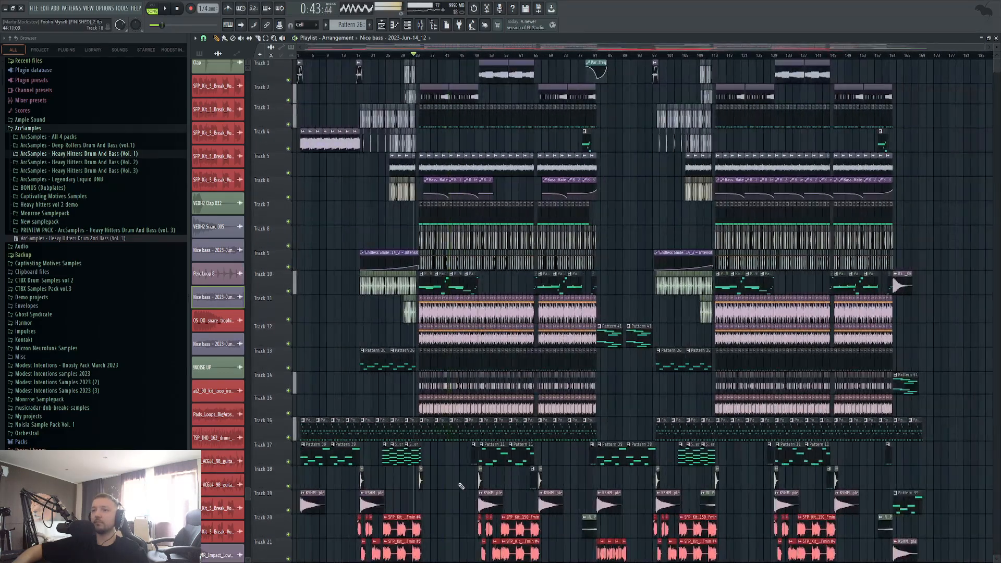
# Mark the first drop from bar 34 as a time selection, and replace it with a selection from bar 82 to 114
pyautogui.scroll(-6, 448, 480)
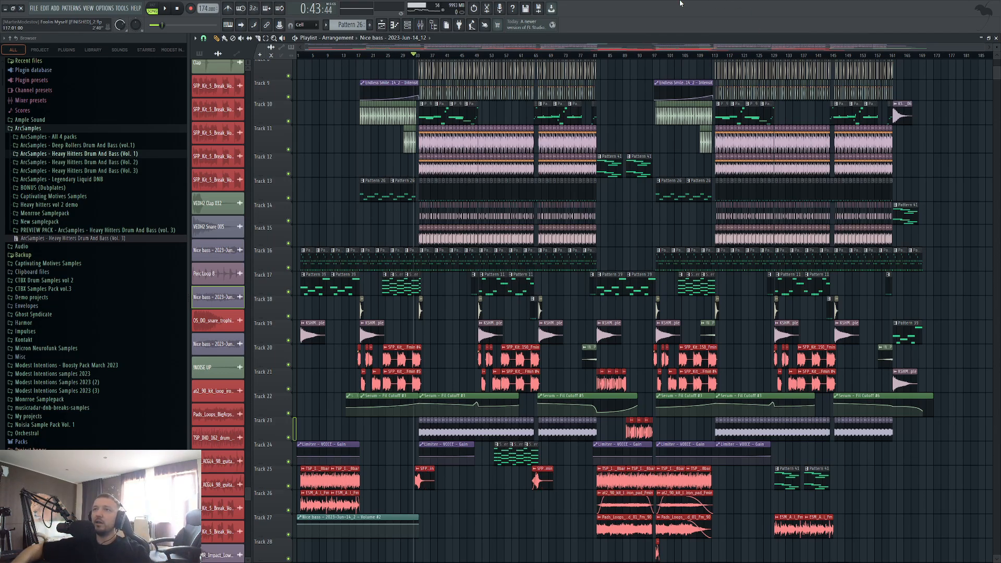
pyautogui.moveTo(418, 55); pyautogui.dragTo(601, 56)
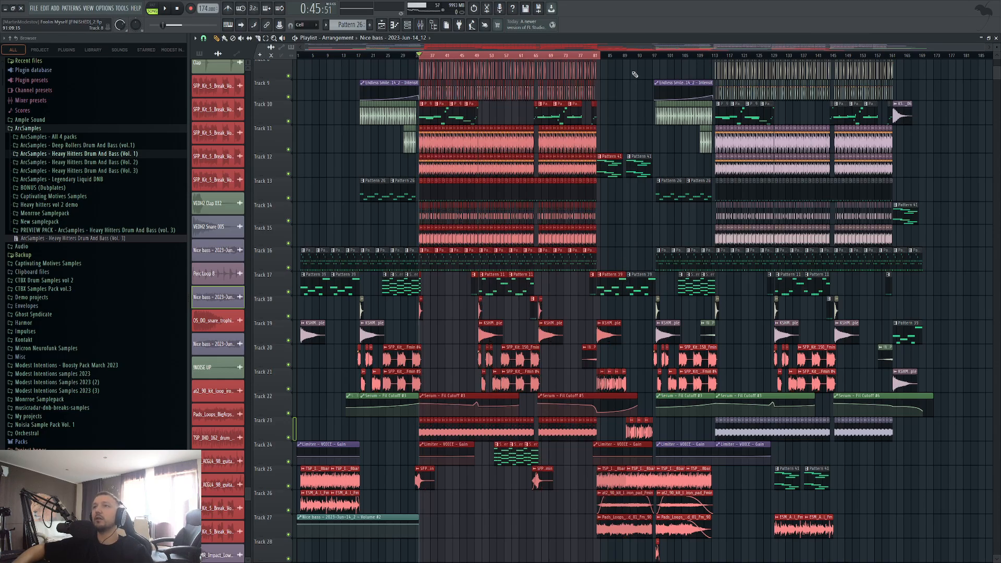
pyautogui.click(615, 56)
pyautogui.moveTo(603, 55); pyautogui.dragTo(715, 56)
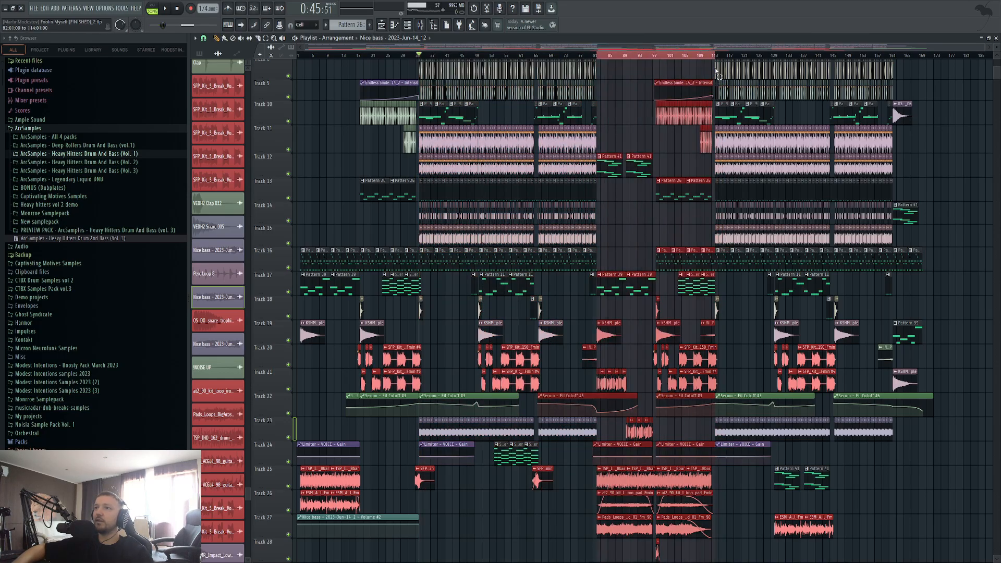
# Solo Track 25, play it from bar 82 and open the channel settings of its hardstep ride drum break
pyautogui.scroll(6, 629, 427)
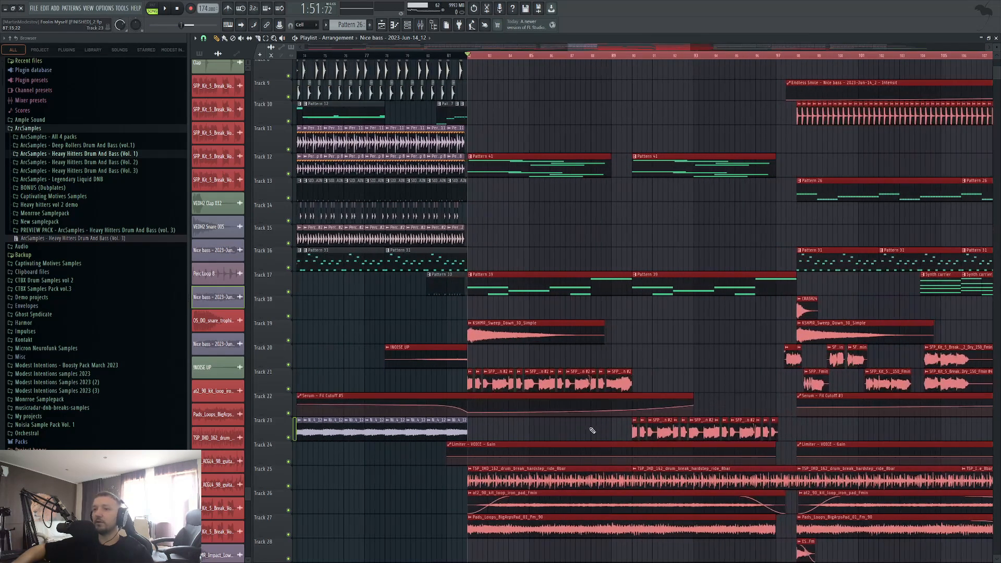
pyautogui.keyDown('ctrl'); pyautogui.click(561, 439); pyautogui.keyUp('ctrl')
pyautogui.keyDown('ctrl'); pyautogui.click(288, 486); pyautogui.keyUp('ctrl')
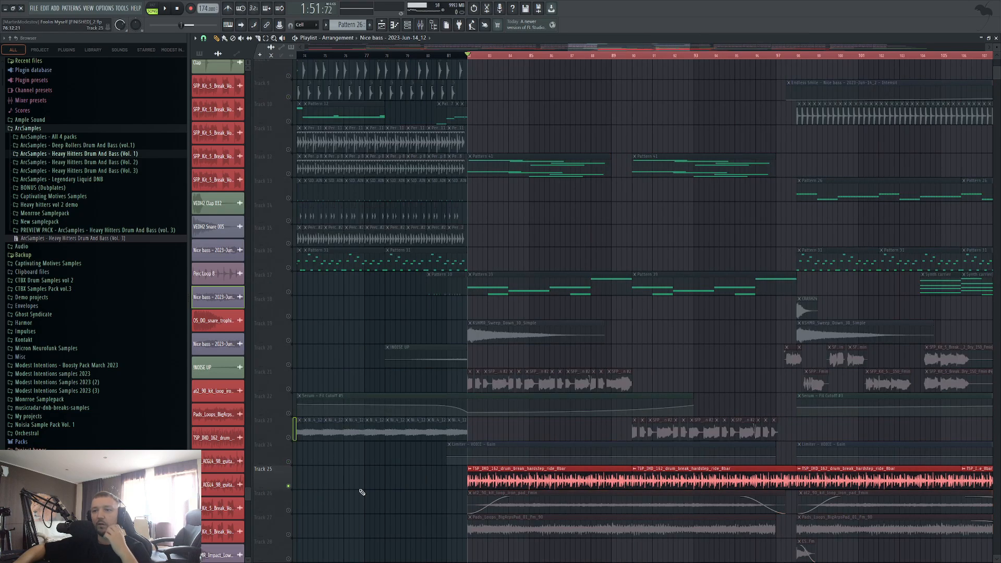
pyautogui.press('space')
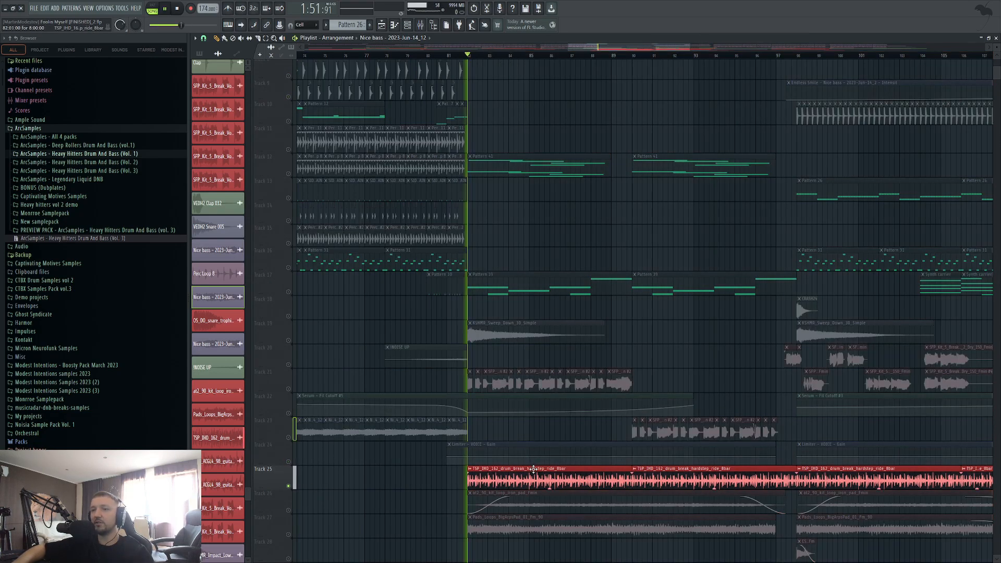
pyautogui.doubleClick(547, 469)
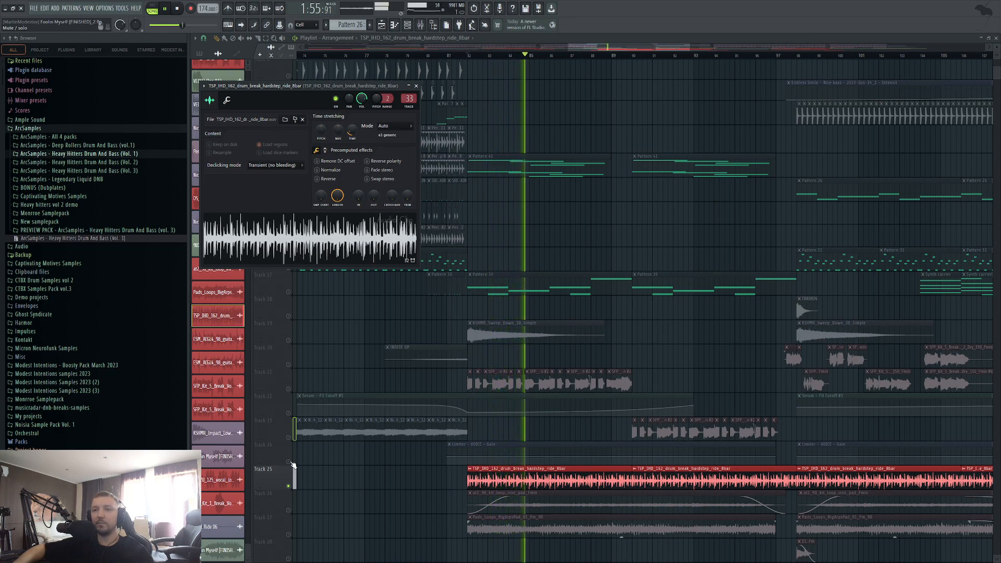
# Unmute Tracks 24, 17 and 12 alongside Track 25, audition them together from bar 82, and stop
pyautogui.click(288, 461)
pyautogui.press('space')
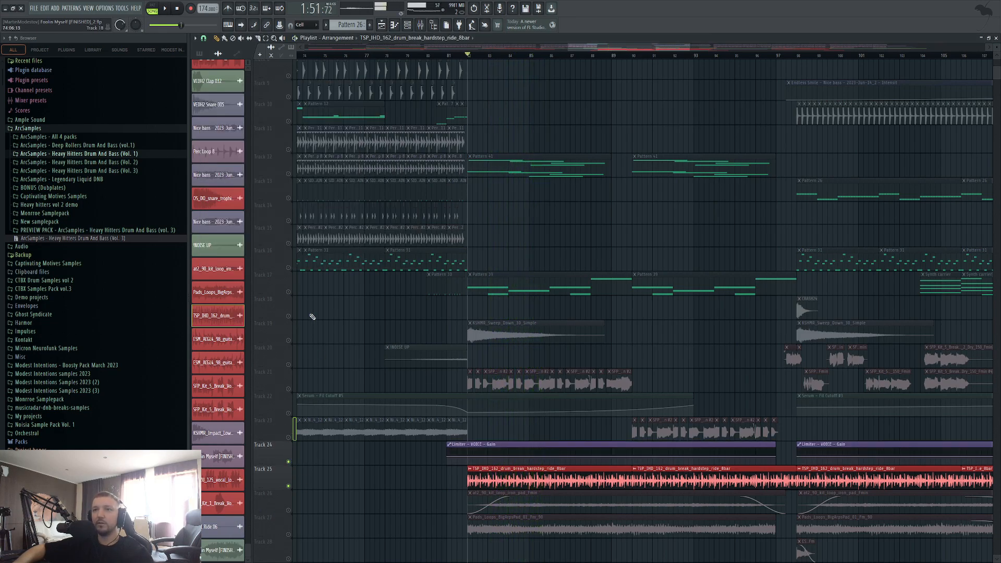
pyautogui.click(290, 293)
pyautogui.click(287, 174)
pyautogui.press('space')
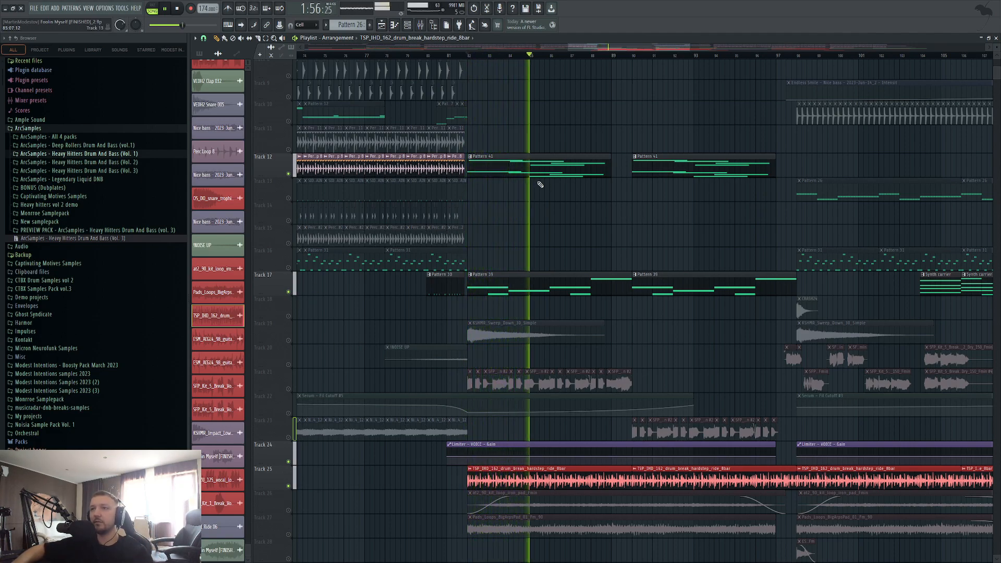
pyautogui.press('space')
# Unmute Tracks 21 and 23, solo Track 21 to point out its vocal chops, and restore all tracks
pyautogui.click(288, 388)
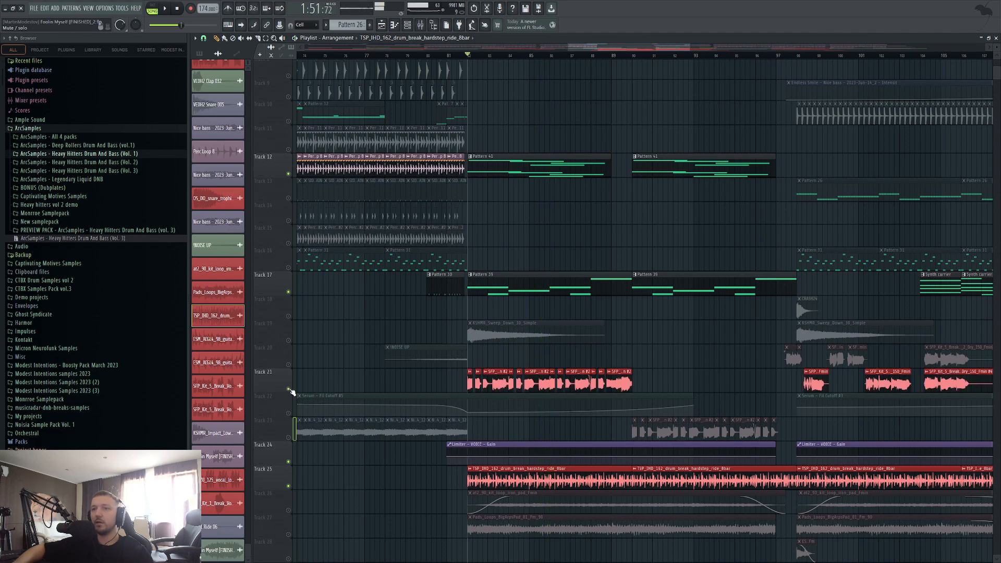
pyautogui.click(289, 438)
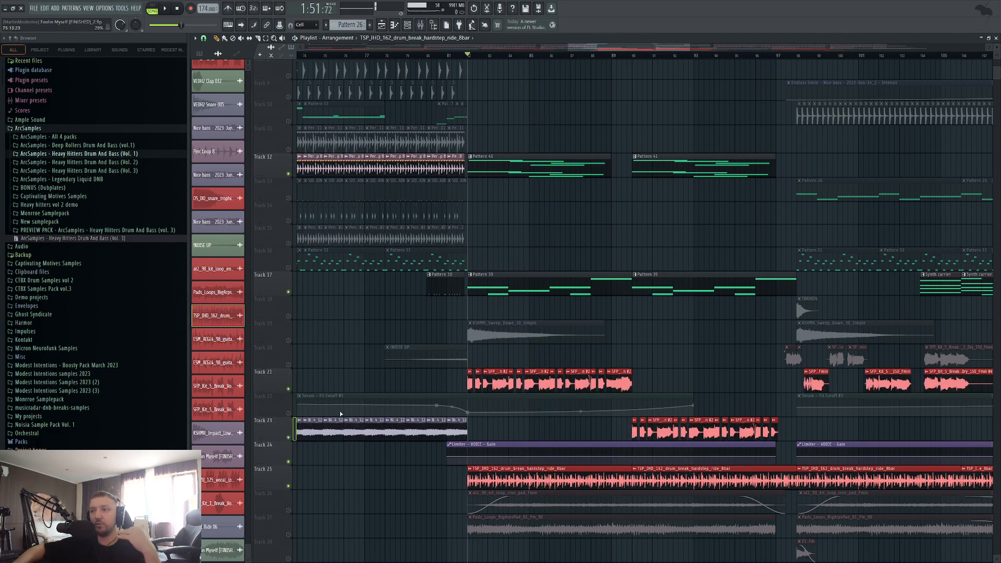
pyautogui.rightClick(289, 389)
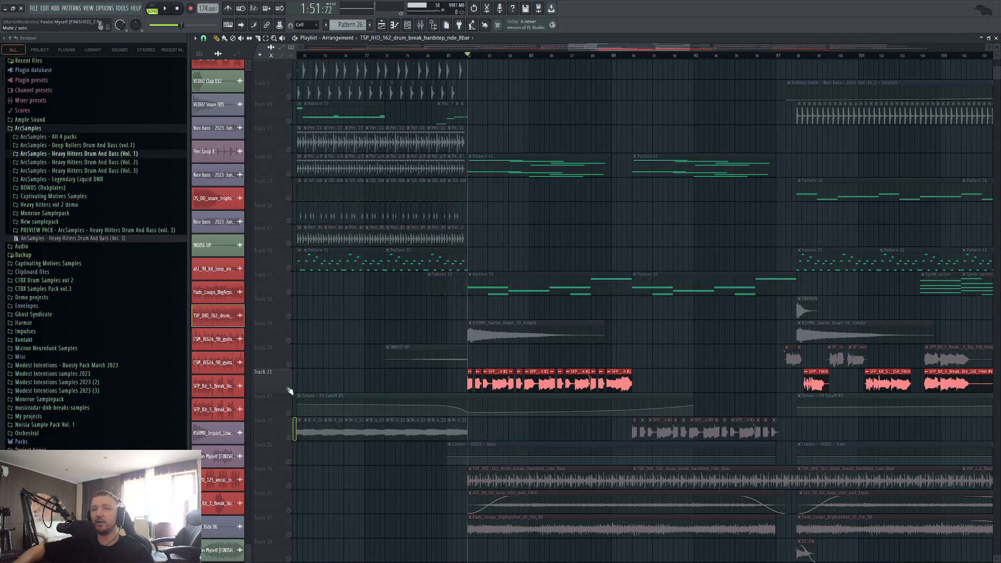
pyautogui.rightClick(288, 390)
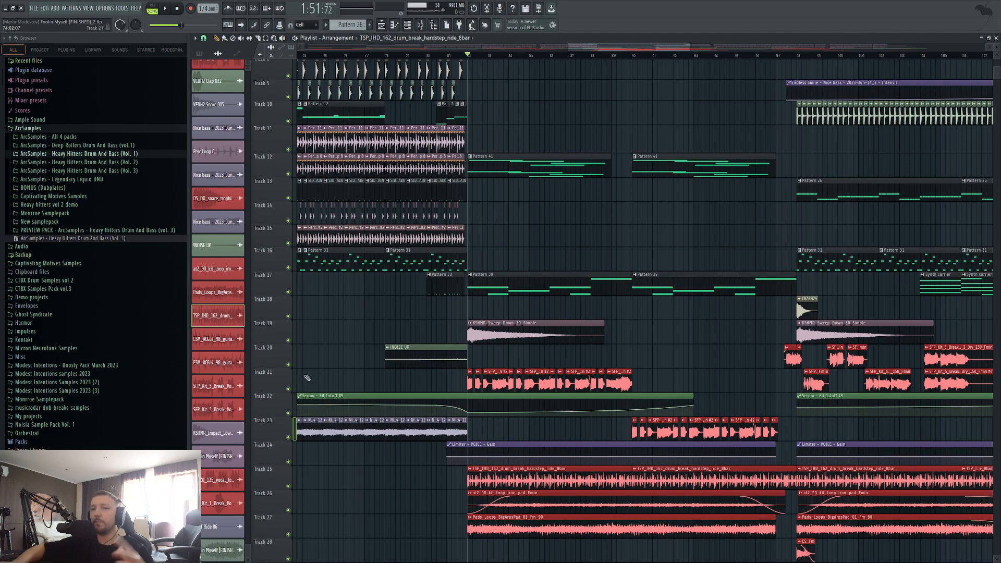
# Solo Track 21, play its vocal chops from bar 82, stop and restore all tracks
pyautogui.rightClick(289, 390)
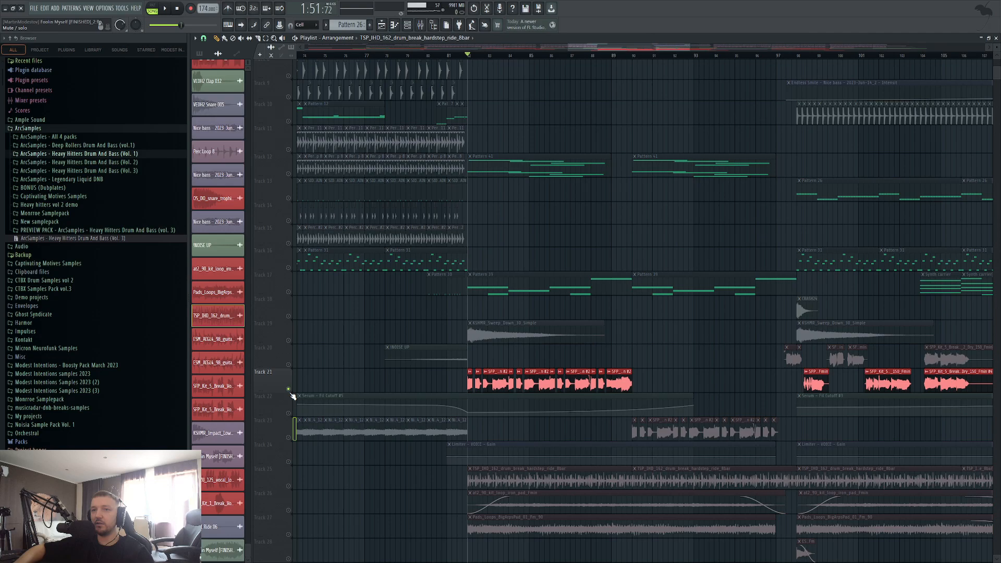
pyautogui.press('space')
pyautogui.press('space')
pyautogui.press('space')
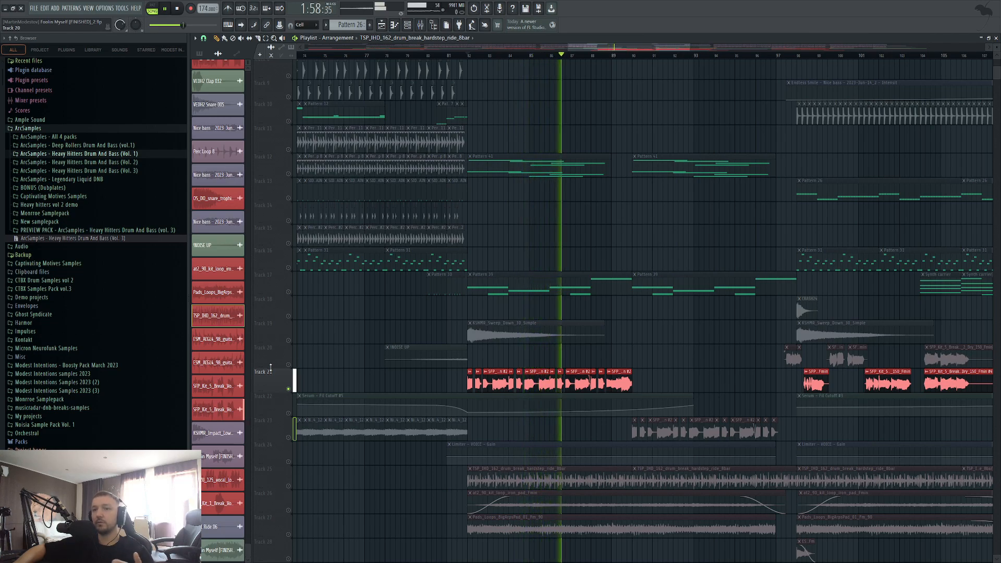
pyautogui.rightClick(289, 387)
pyautogui.press('space')
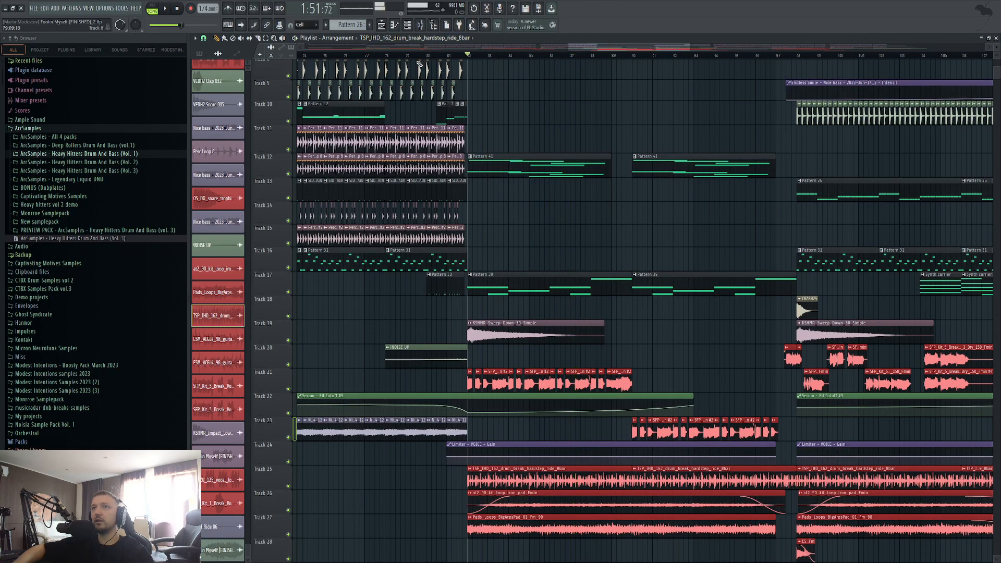
# Play the end of the drop from about bar 76 with all tracks active, and stop
pyautogui.click(339, 55)
pyautogui.press('space')
pyautogui.scroll(7, 405, 335)
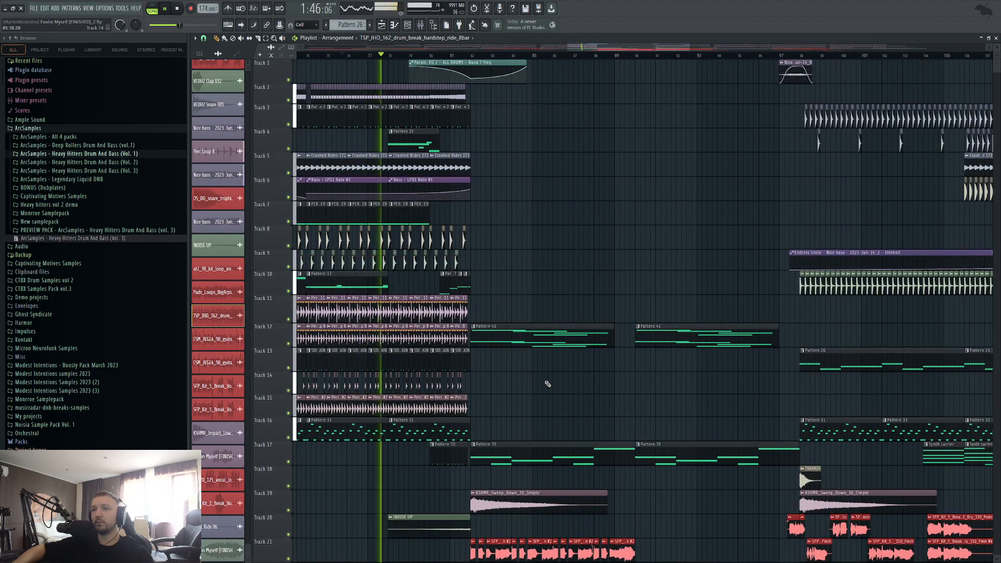
pyautogui.press('space')
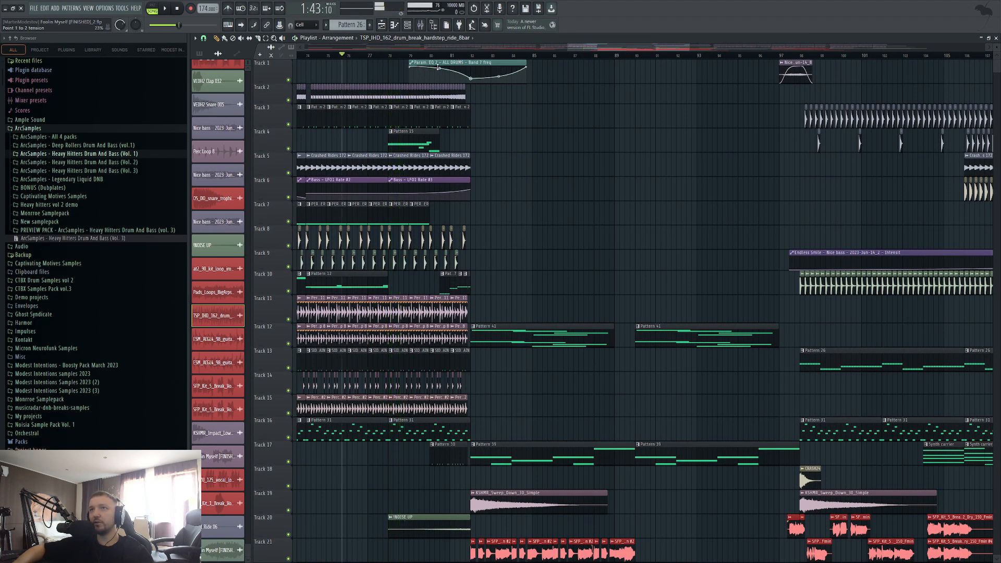
# Play the drum EQ automation's transition from bar 79 into the breakdown, stop, and select bars 79 to 82
pyautogui.click(409, 56)
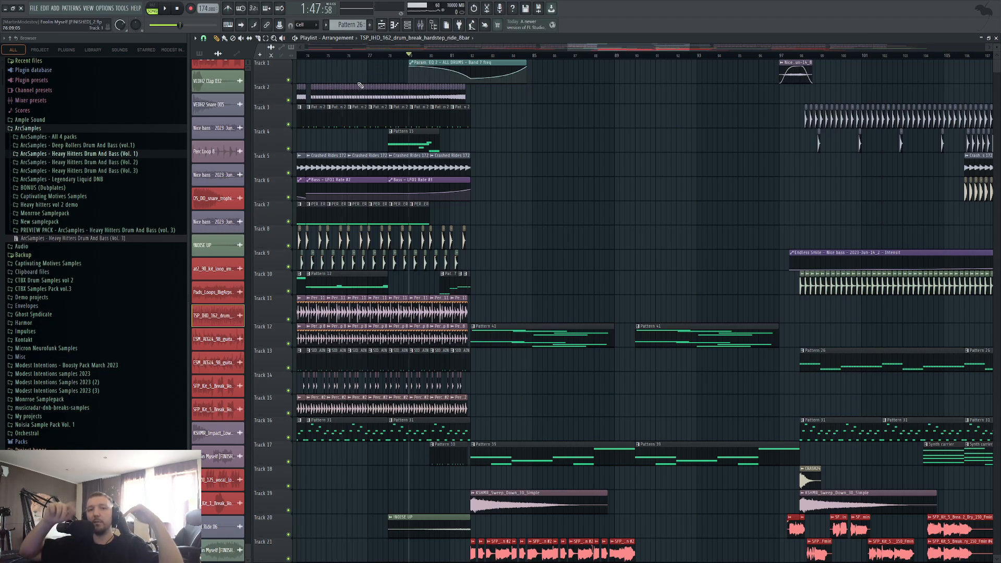
pyautogui.press('space')
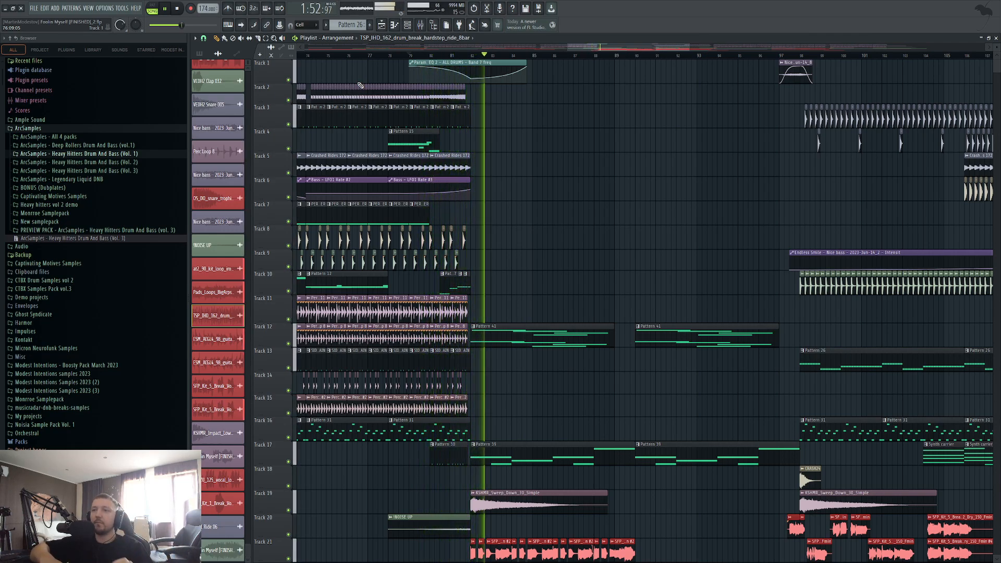
pyautogui.press('space')
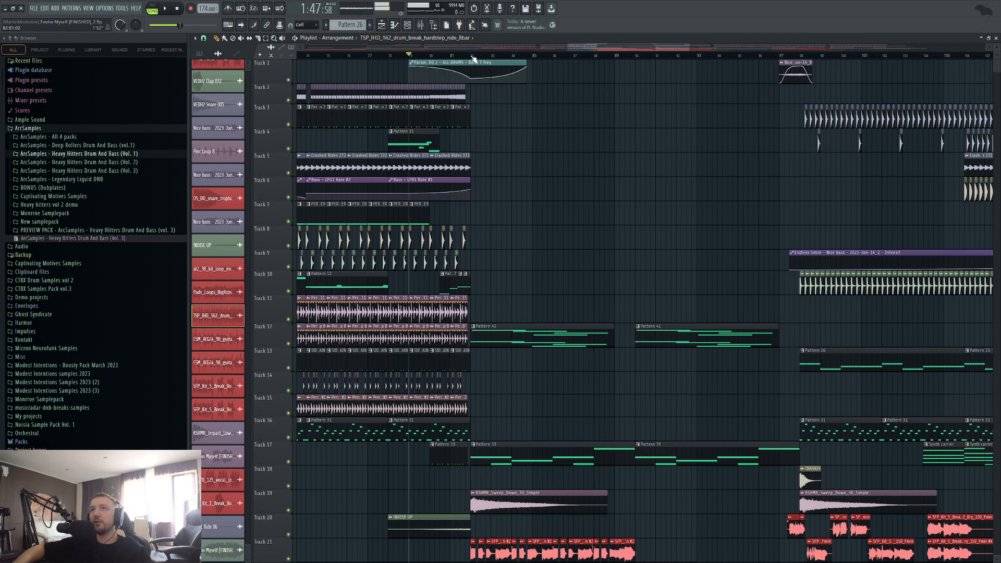
pyautogui.moveTo(473, 57); pyautogui.dragTo(416, 59)
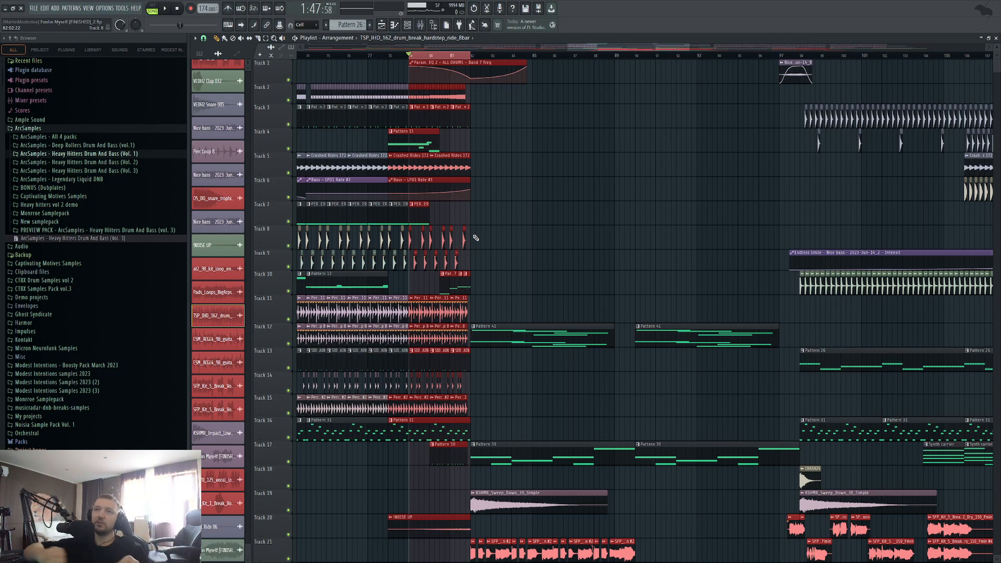
# Clear the time selection, play the breakdown from bar 82 and review its layers down to Track 30, and stop
pyautogui.click(468, 50)
pyautogui.press('space')
pyautogui.scroll(-4, 652, 336)
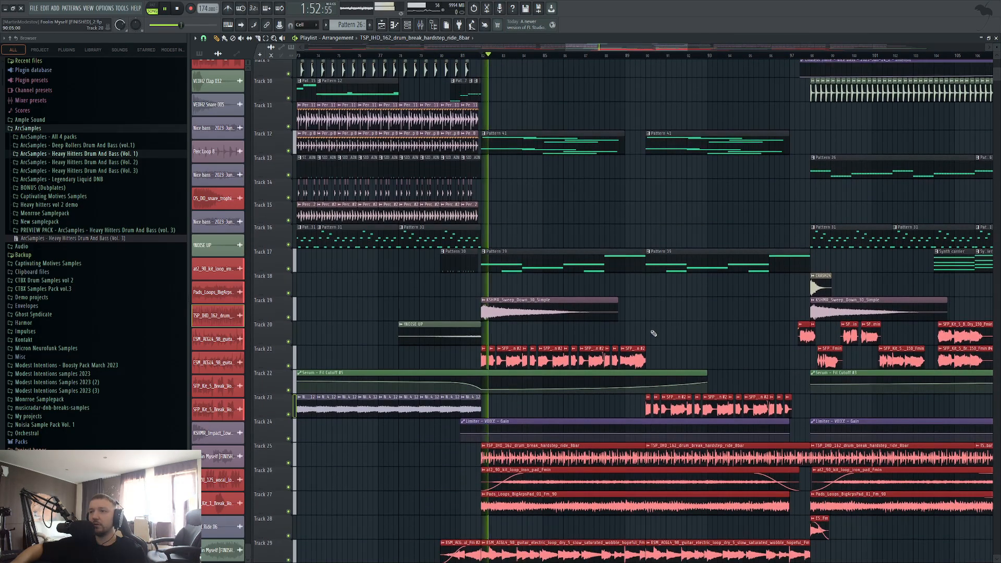
pyautogui.scroll(-2, 640, 342)
pyautogui.scroll(-3, 637, 344)
pyautogui.scroll(4, 634, 347)
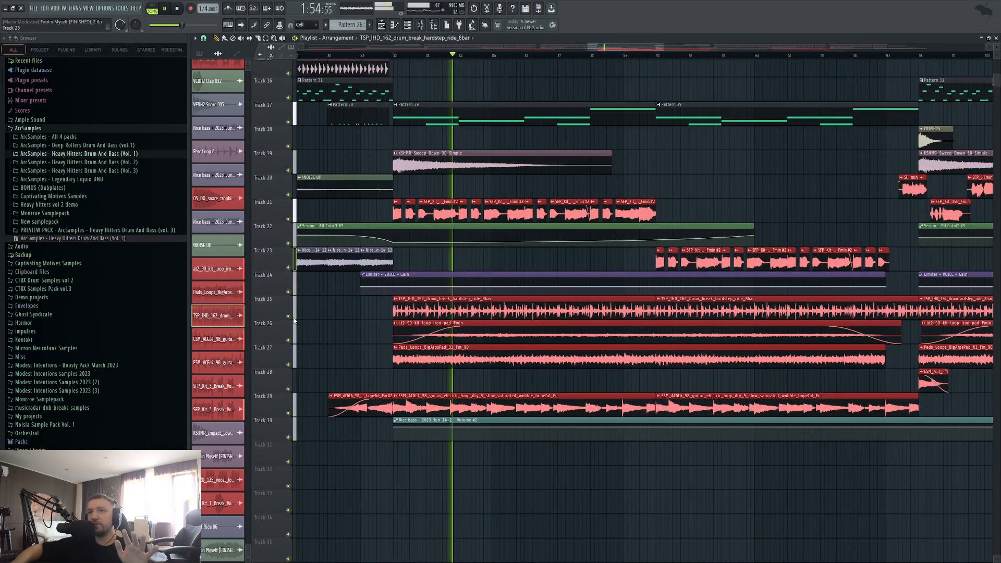
pyautogui.press('space')
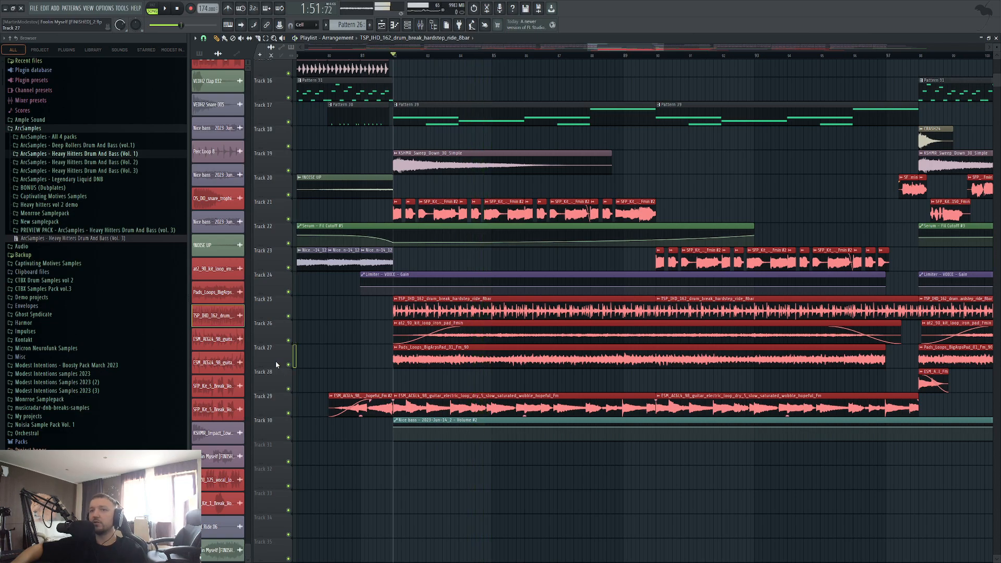
# Solo Track 27, audition its pad loop from bar 82, stop and restore all tracks
pyautogui.keyDown('ctrl'); pyautogui.click(289, 365); pyautogui.keyUp('ctrl')
pyautogui.press('space')
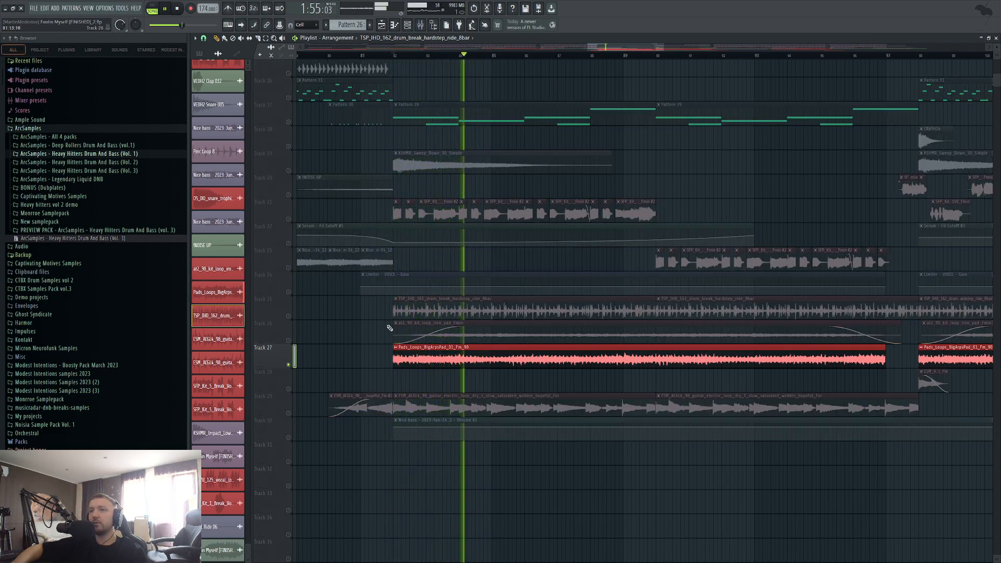
pyautogui.press('space')
pyautogui.keyDown('ctrl'); pyautogui.click(291, 366); pyautogui.keyUp('ctrl')
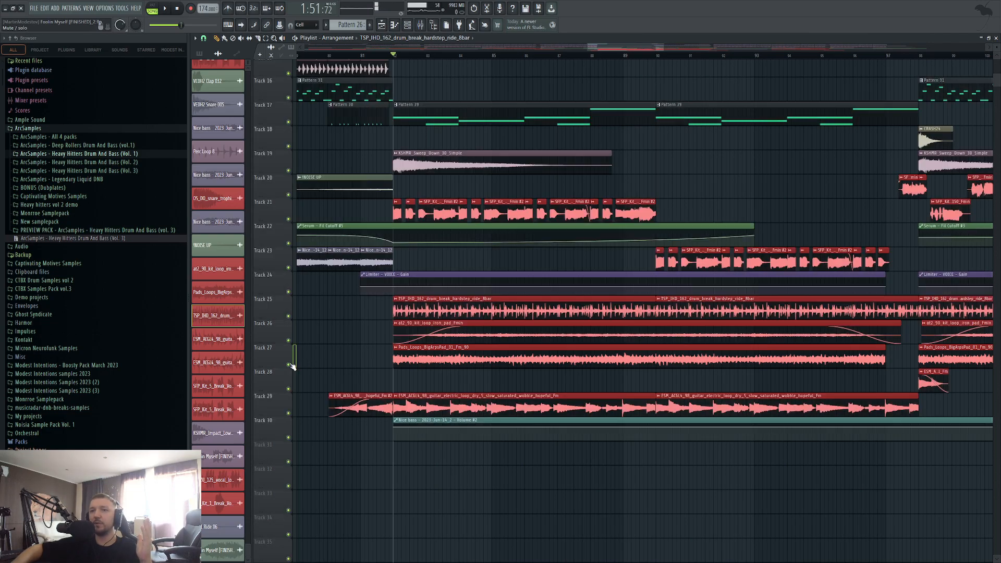
# Review the arrangement after the breakdown, play the build-up from bar 111 into the second drop, and stop
pyautogui.scroll(-4, 341, 342)
pyautogui.scroll(-3, 341, 342)
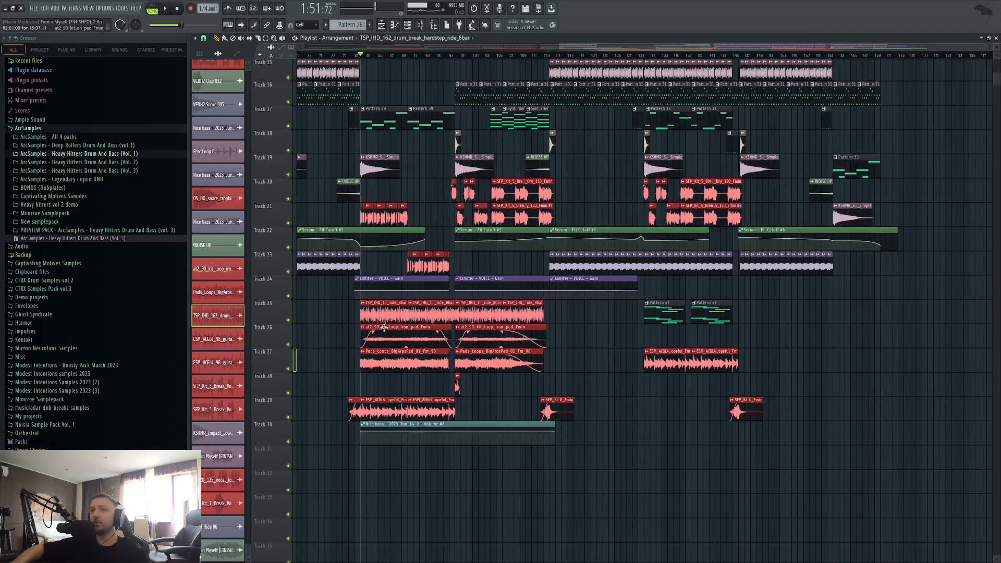
pyautogui.scroll(8, 396, 345)
pyautogui.scroll(2, 490, 350)
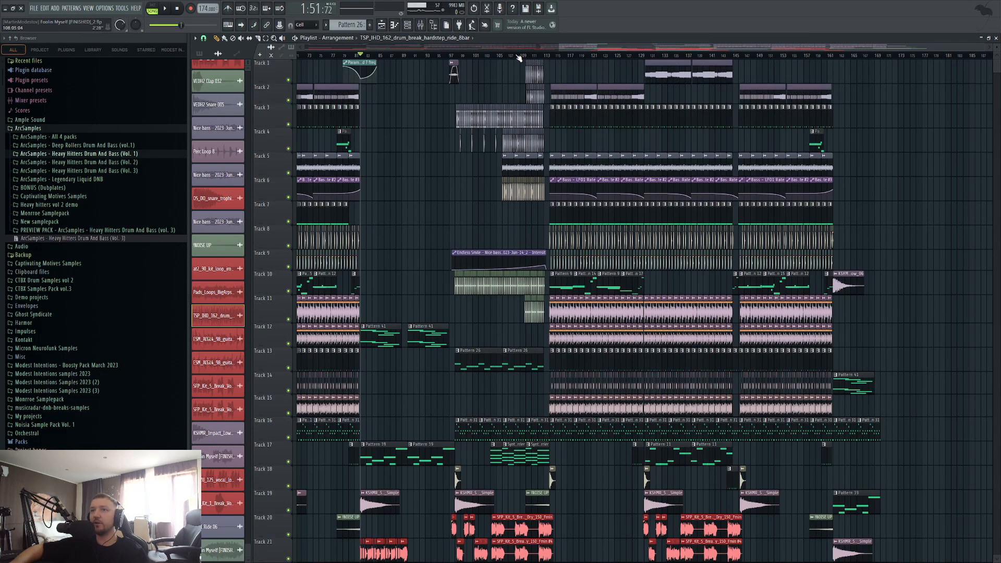
pyautogui.moveTo(519, 58); pyautogui.dragTo(533, 56)
pyautogui.press('space')
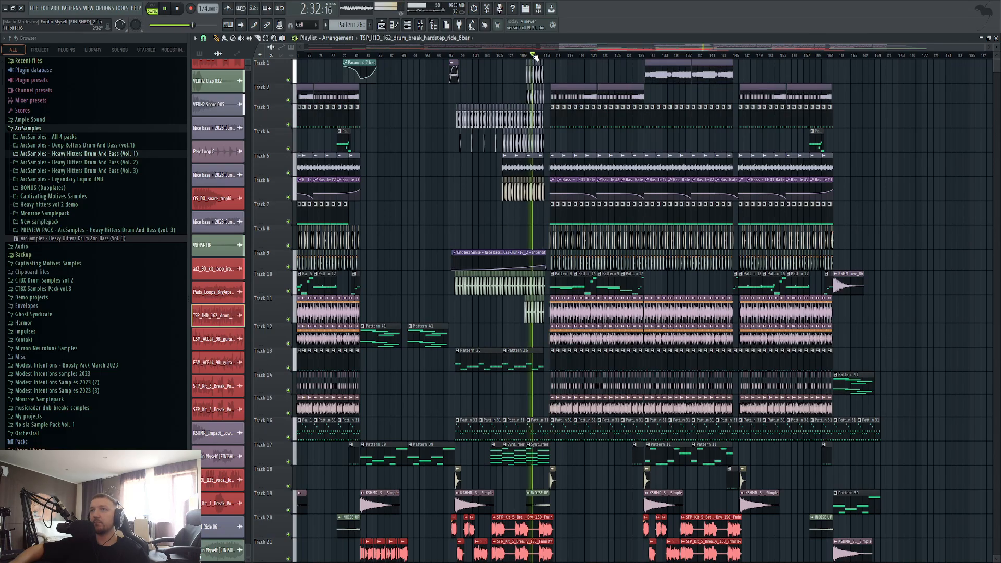
pyautogui.scroll(-5, 576, 323)
pyautogui.scroll(7, 565, 341)
pyautogui.scroll(3, 524, 331)
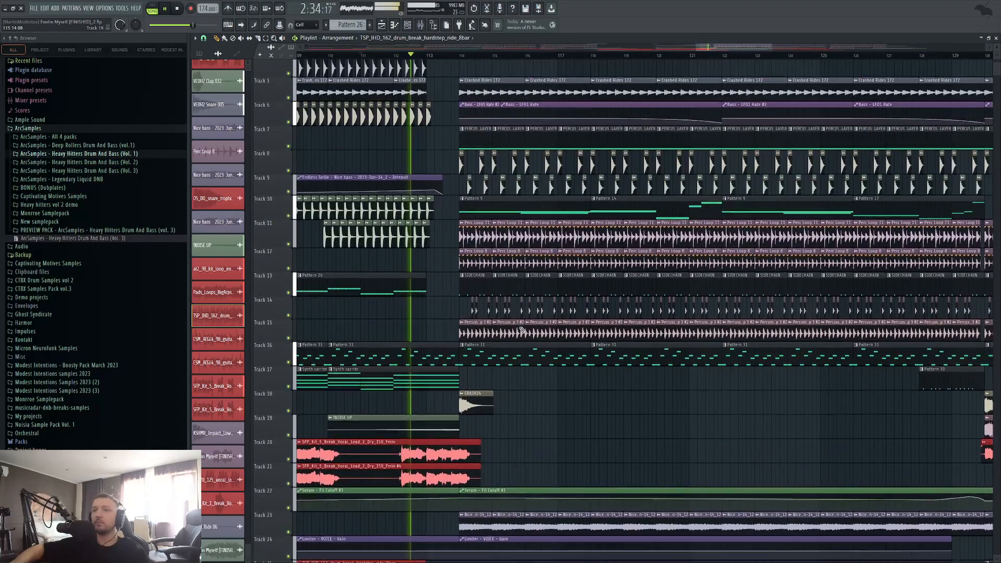
pyautogui.scroll(-4, 574, 365)
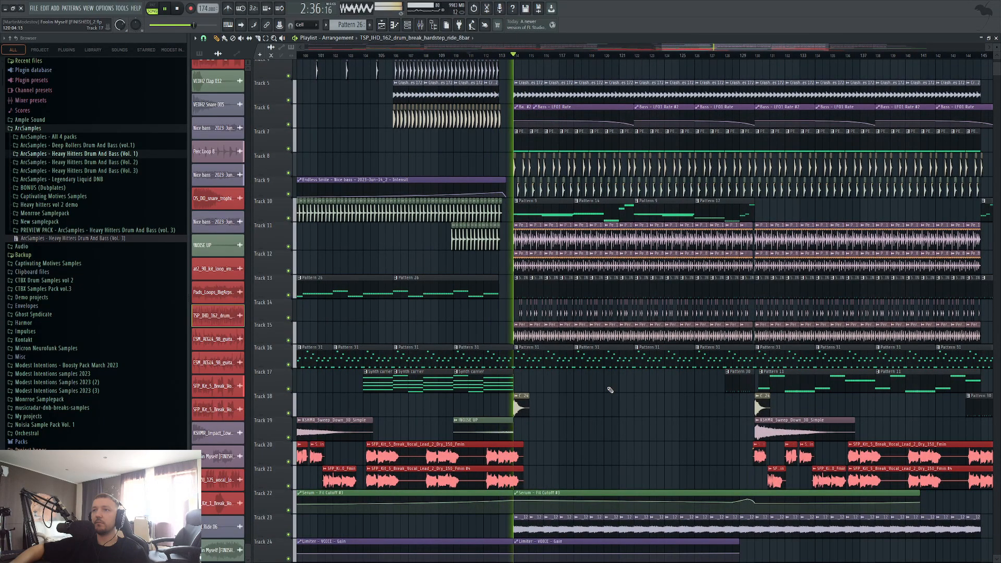
pyautogui.scroll(-4, 605, 397)
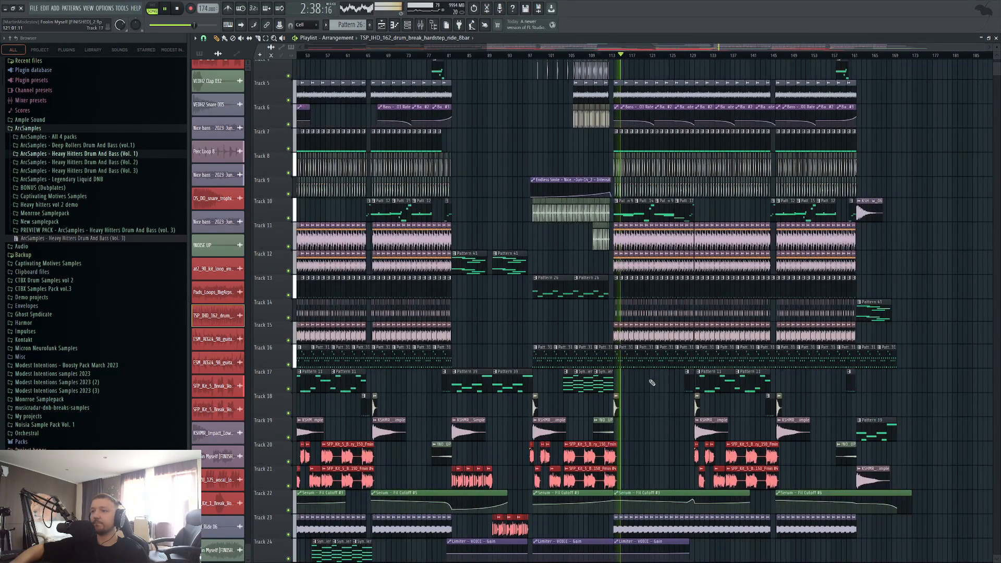
pyautogui.press('space')
# Go back to the first drop's second half and inspect Track 10's Pattern 12 in the piano roll
pyautogui.scroll(4, 433, 300)
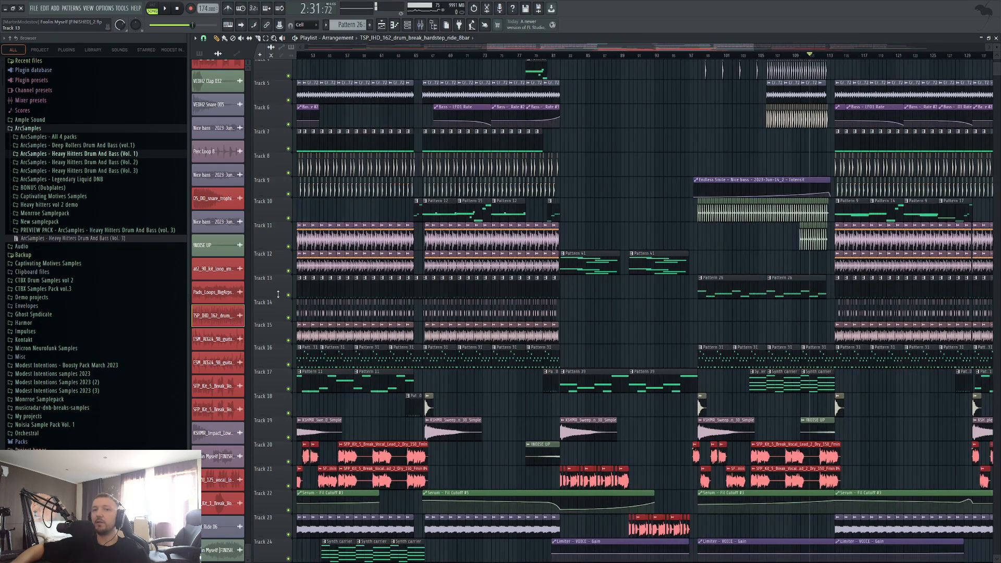
pyautogui.scroll(4, 358, 362)
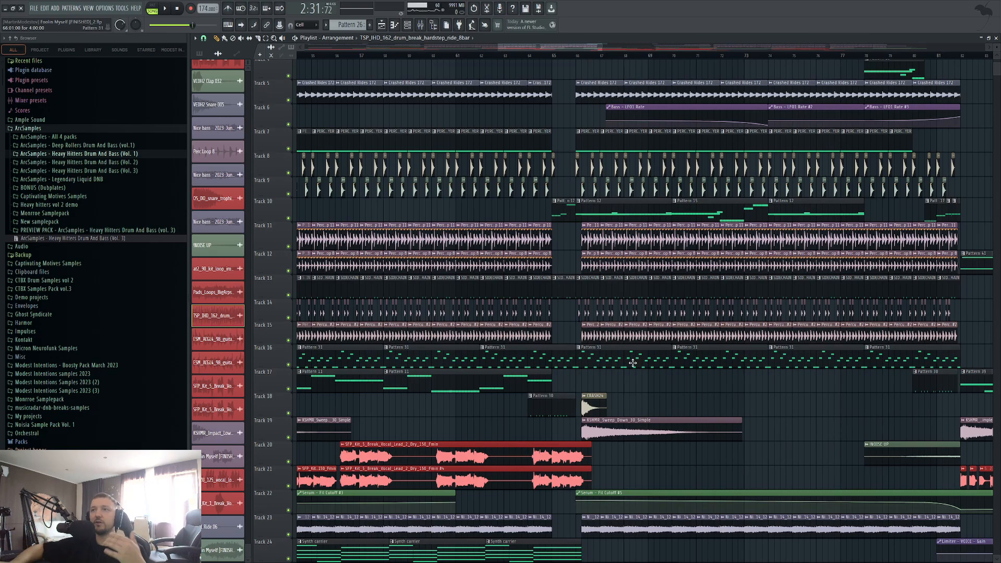
pyautogui.scroll(-6, 660, 288)
pyautogui.scroll(9, 608, 283)
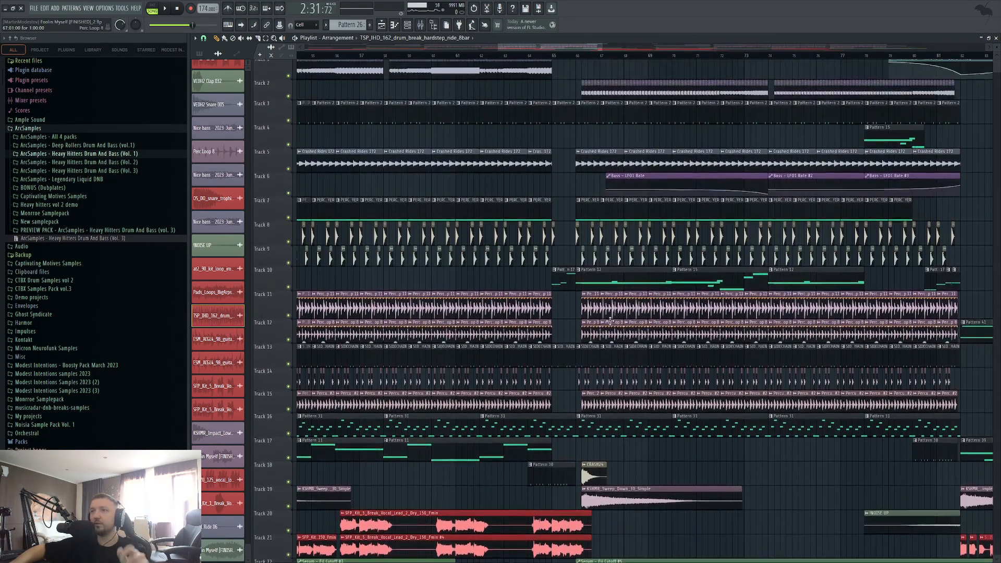
pyautogui.doubleClick(608, 283)
pyautogui.click(174, 9)
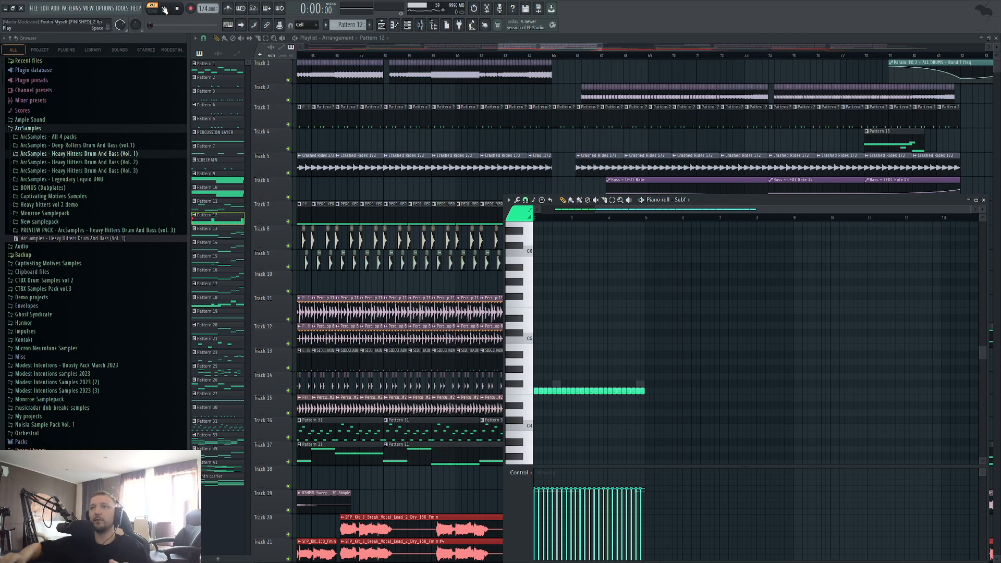
pyautogui.rightClick(625, 136)
pyautogui.scroll(-3, 627, 355)
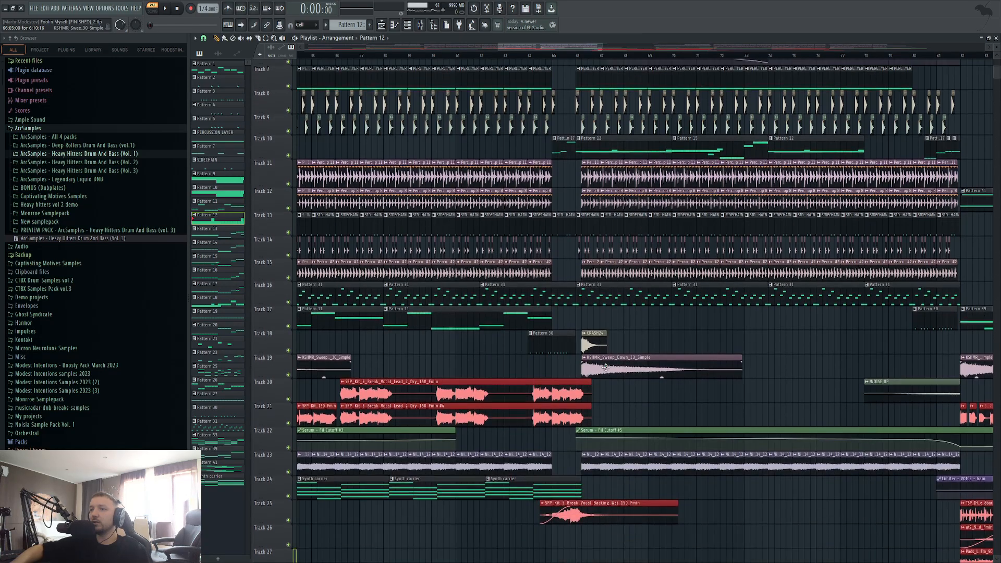
pyautogui.scroll(-3, 612, 357)
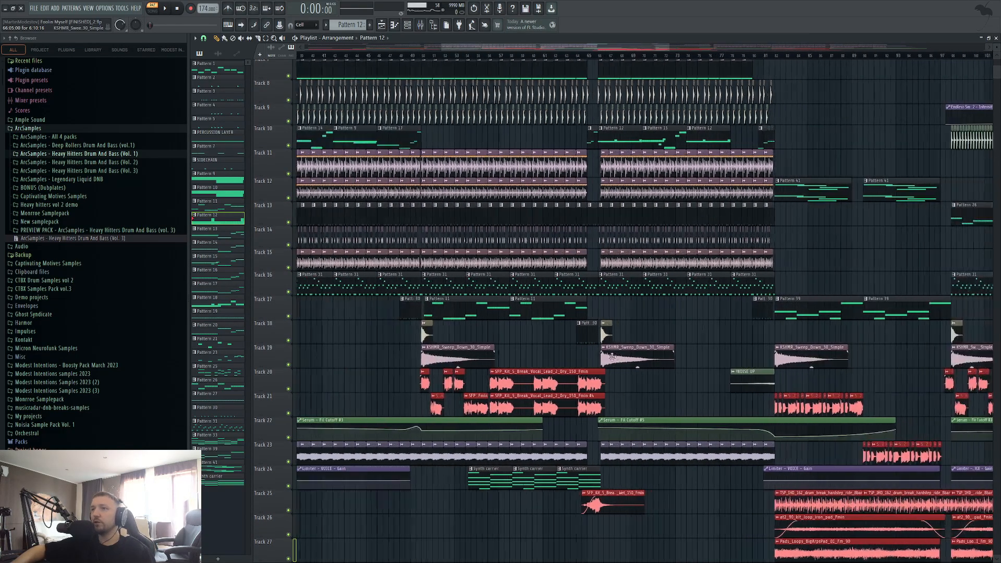
pyautogui.doubleClick(615, 133)
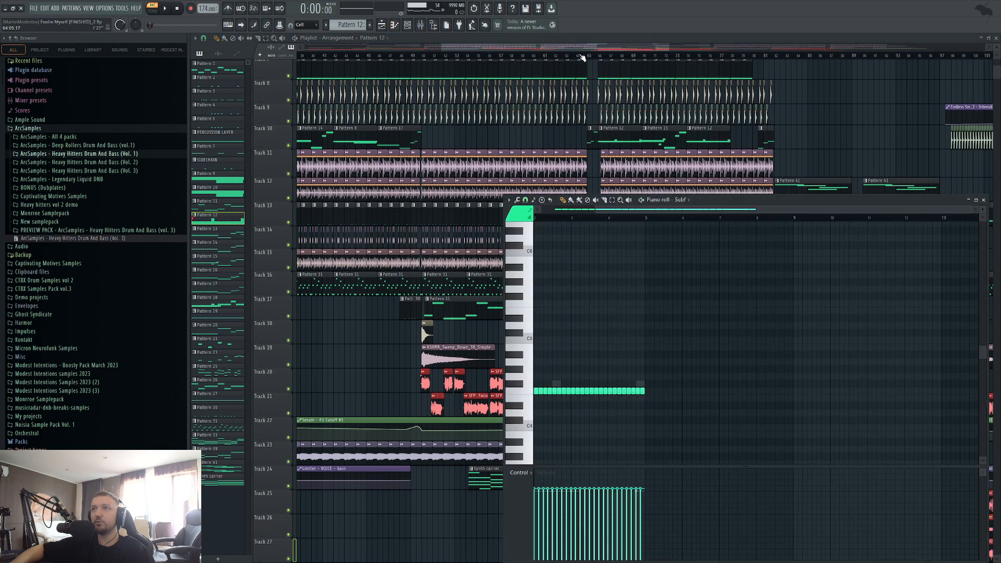
# Play the song from about bar 63 through the gap at bar 65 into the drop's second half, and stop
pyautogui.click(572, 56)
pyautogui.scroll(5, 598, 361)
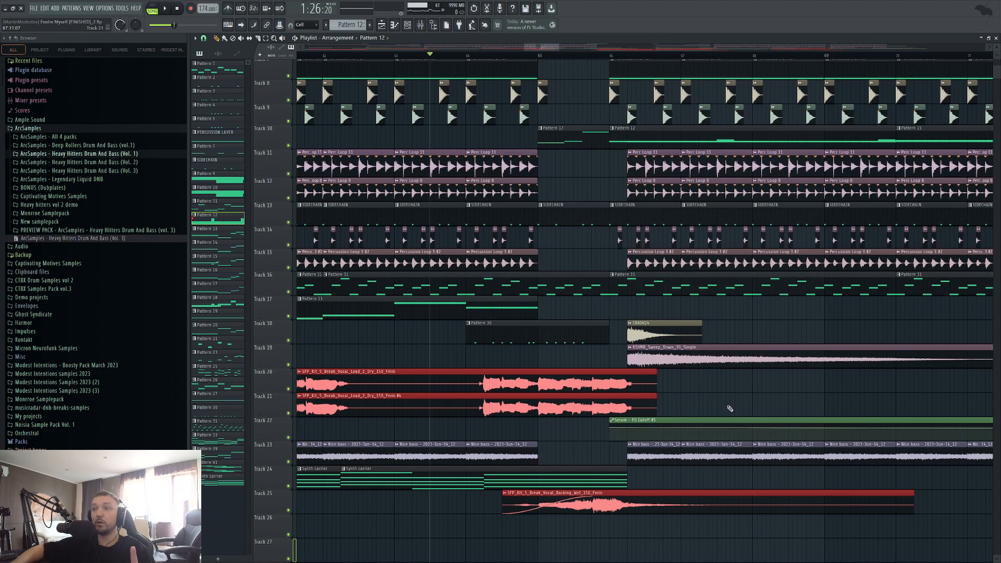
pyautogui.scroll(3, 730, 409)
pyautogui.press('space')
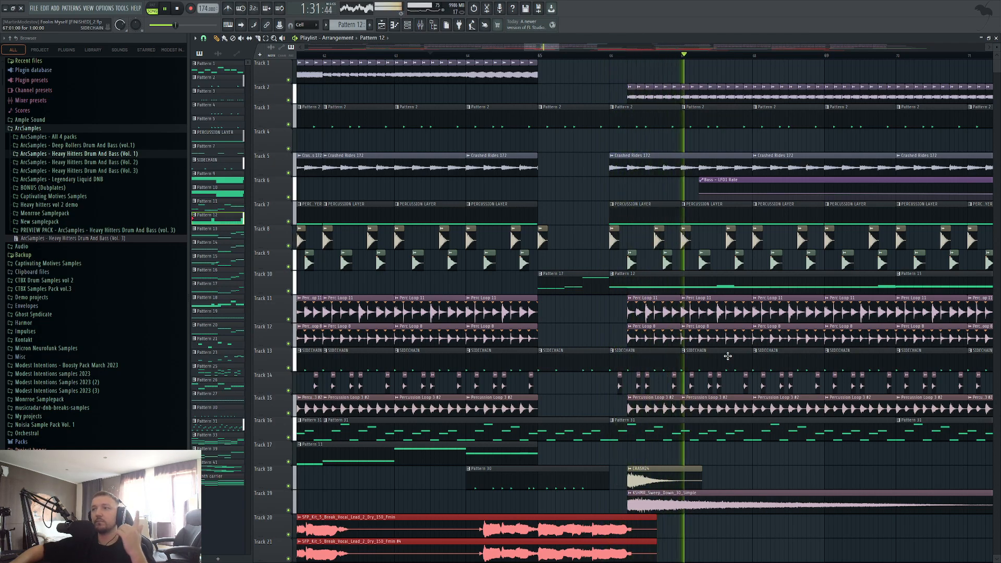
pyautogui.scroll(-2, 746, 461)
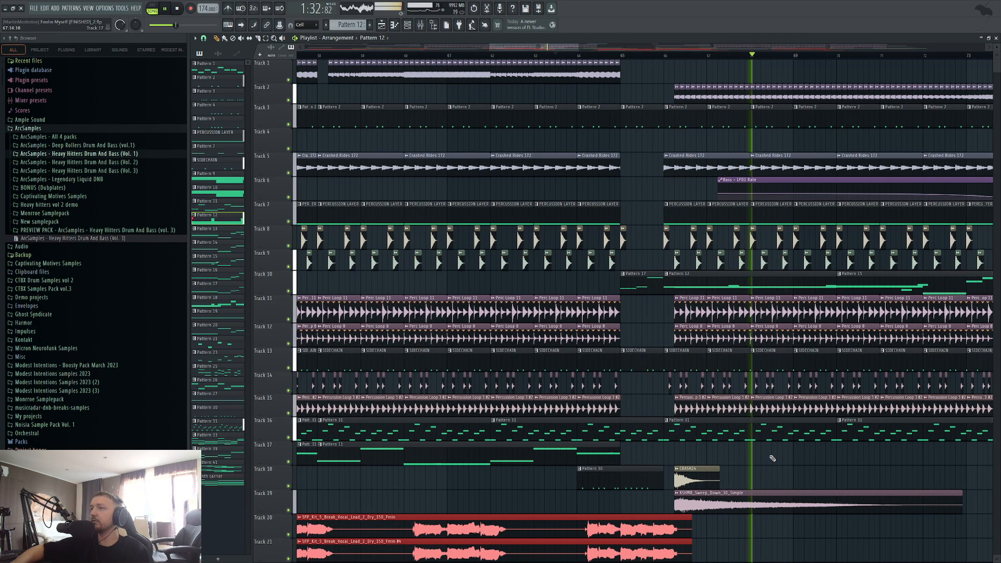
pyautogui.scroll(-2, 772, 458)
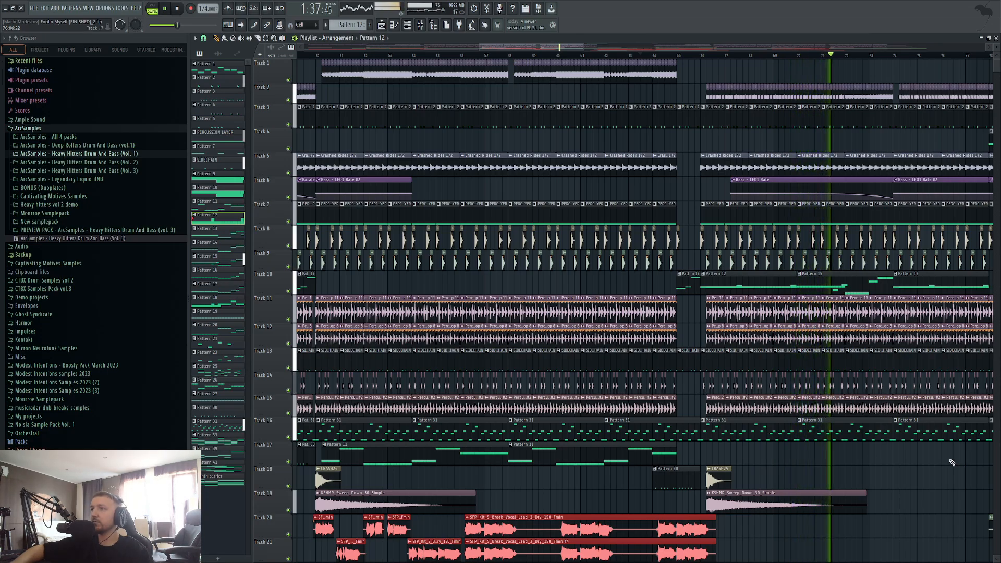
pyautogui.scroll(1, 952, 462)
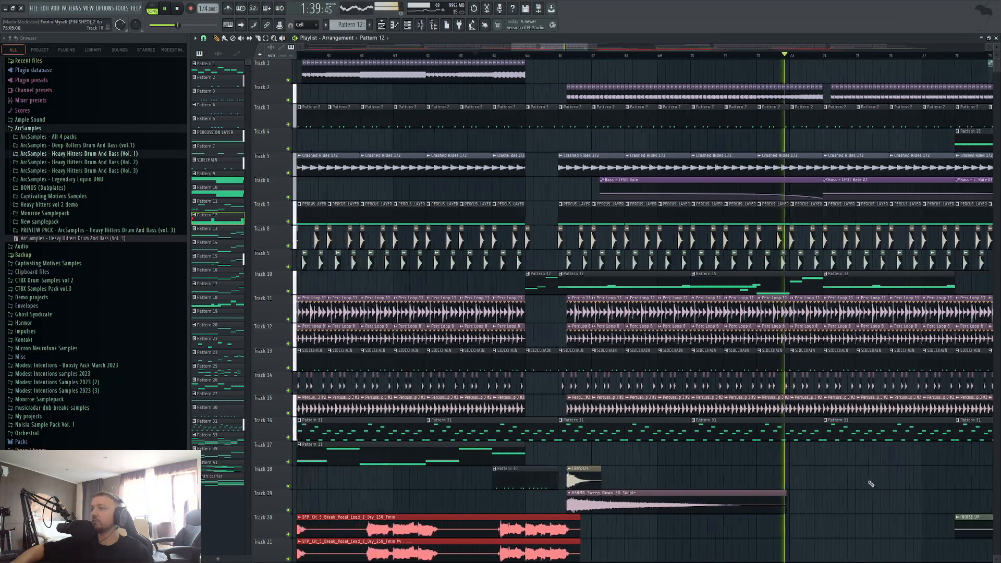
pyautogui.scroll(2, 873, 480)
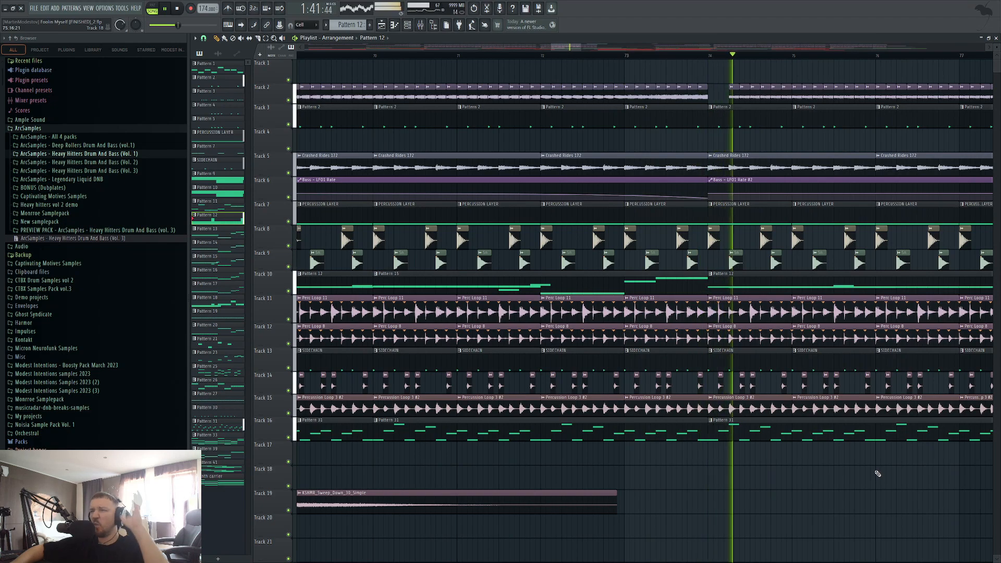
pyautogui.press('space')
# Open Track 10's Pattern 12 from bar 66 in the piano roll and show its instruments in the channel rack
pyautogui.scroll(-3, 601, 463)
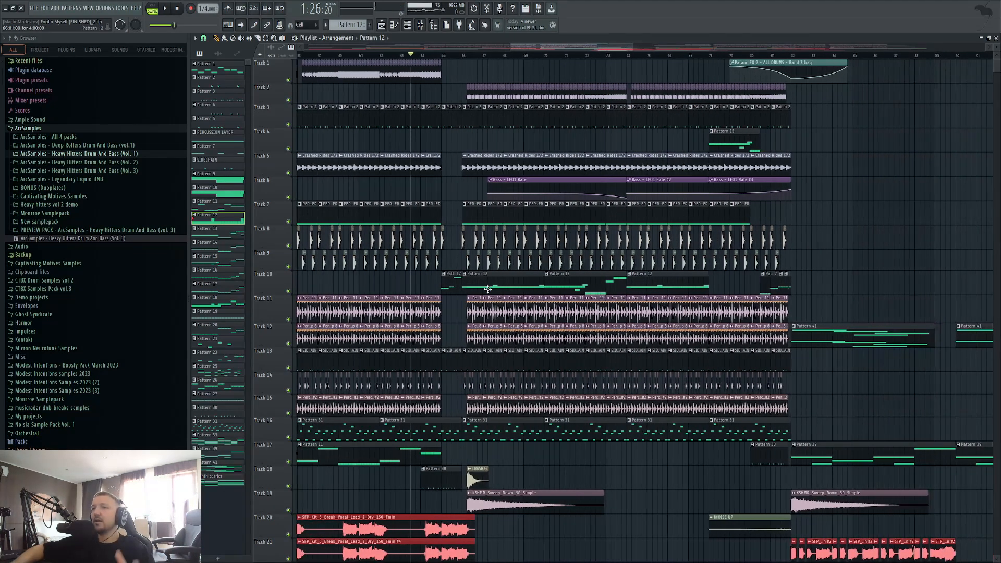
pyautogui.doubleClick(487, 277)
pyautogui.click(412, 22)
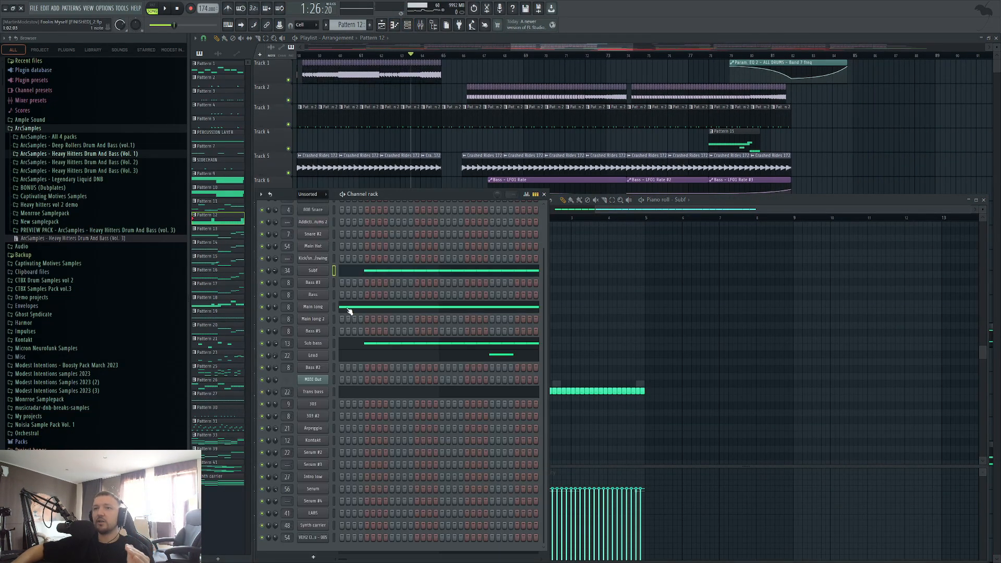
# Open the Main long channel's Serum, switch playback to pattern mode, and audition several keys on its keyboard
pyautogui.click(313, 307)
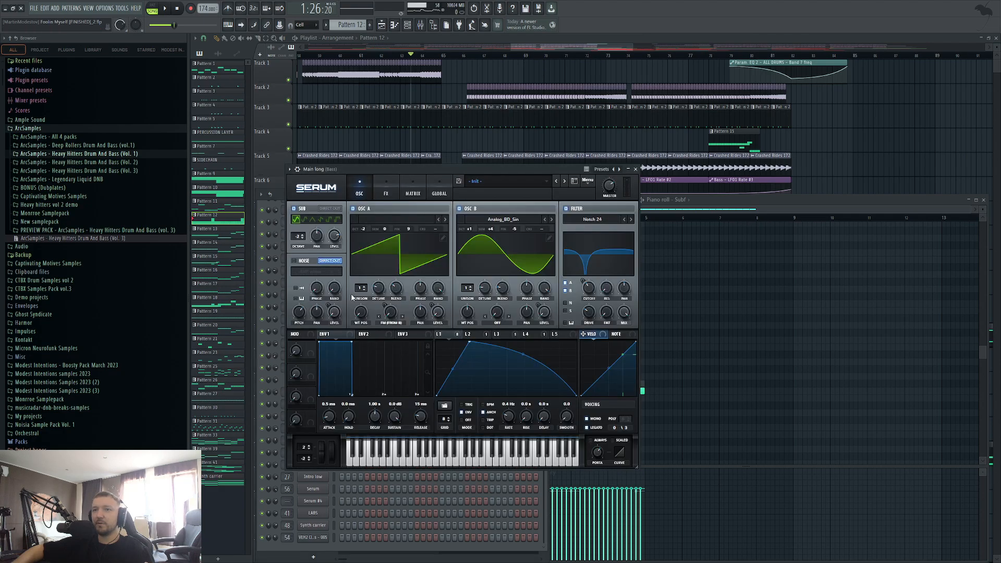
pyautogui.moveTo(404, 170); pyautogui.dragTo(546, 202)
pyautogui.click(153, 9)
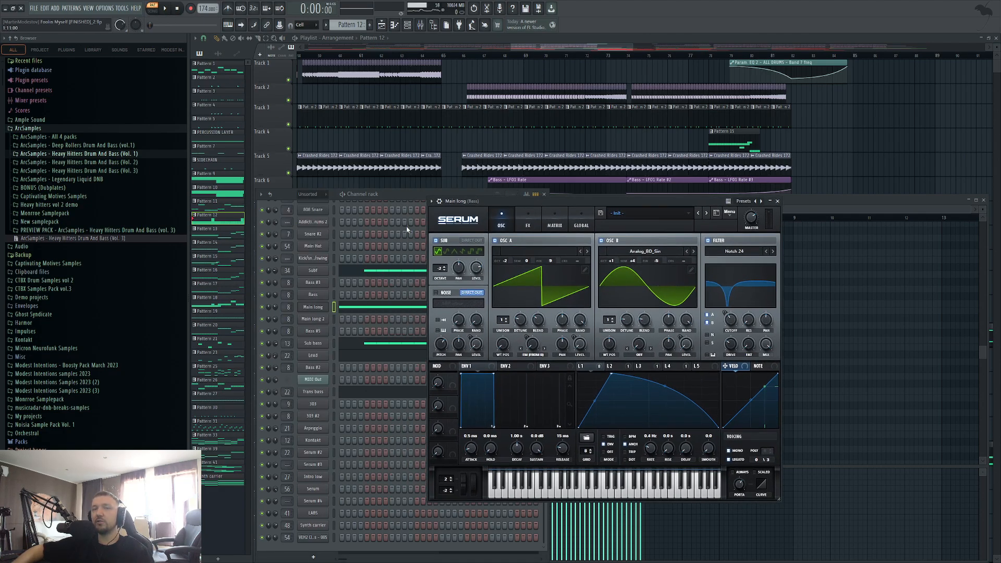
pyautogui.click(606, 488)
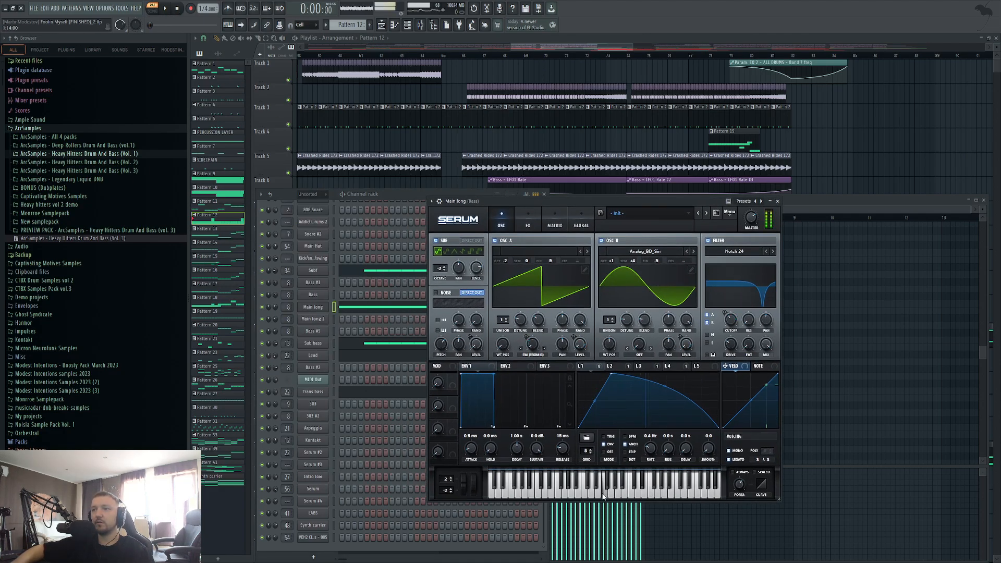
pyautogui.click(518, 497)
pyautogui.click(559, 494)
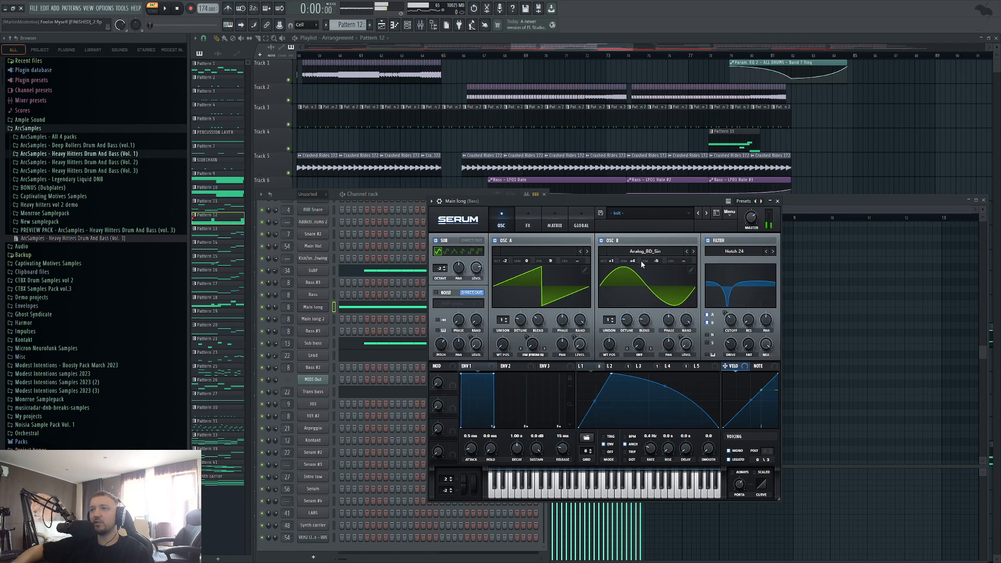
# Try Main long's oscillator B at +7 semitones, return it to +4, and audition a key at each setting
pyautogui.moveTo(642, 259); pyautogui.dragTo(641, 256)
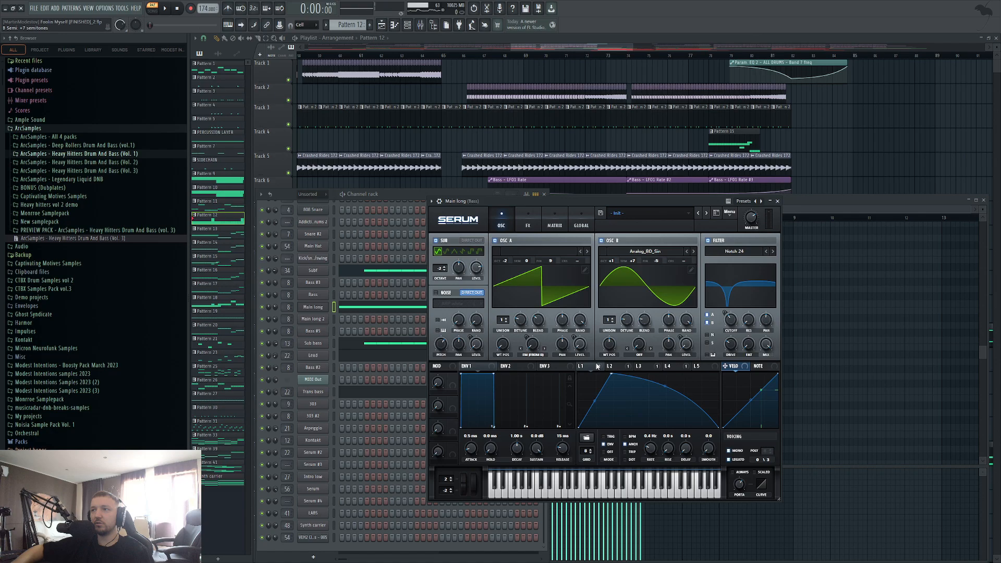
pyautogui.click(559, 492)
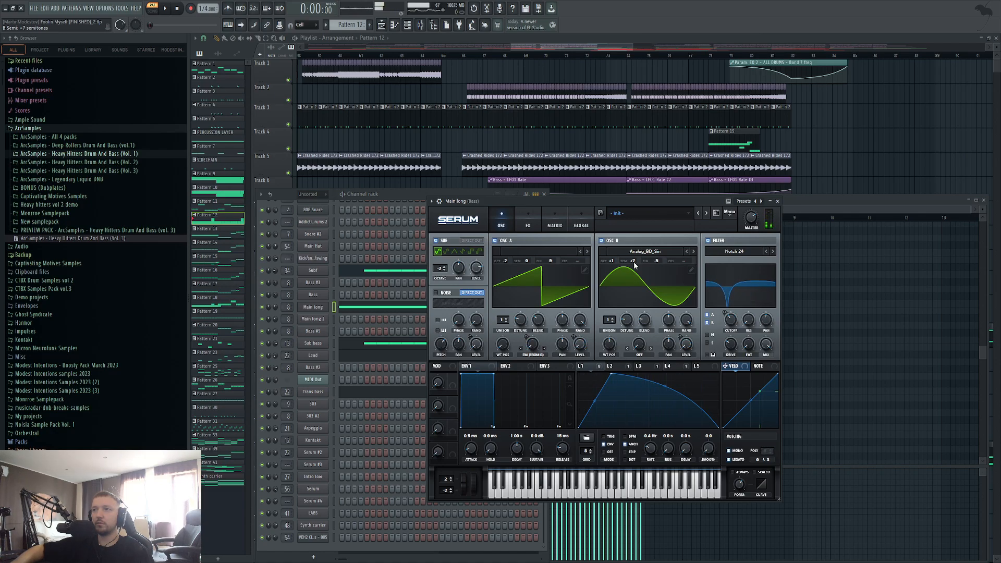
pyautogui.moveTo(636, 265); pyautogui.dragTo(633, 273)
pyautogui.click(555, 494)
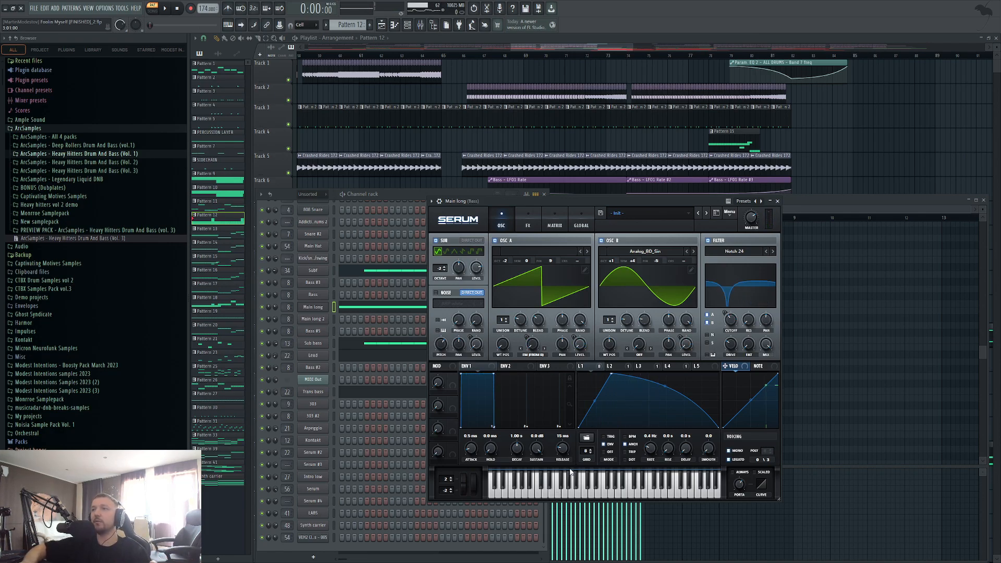
# Close the piano roll and Main long's Serum, reopen Track 10's Pattern 12 at bar 66, and play the pattern
pyautogui.click(986, 206)
pyautogui.click(984, 201)
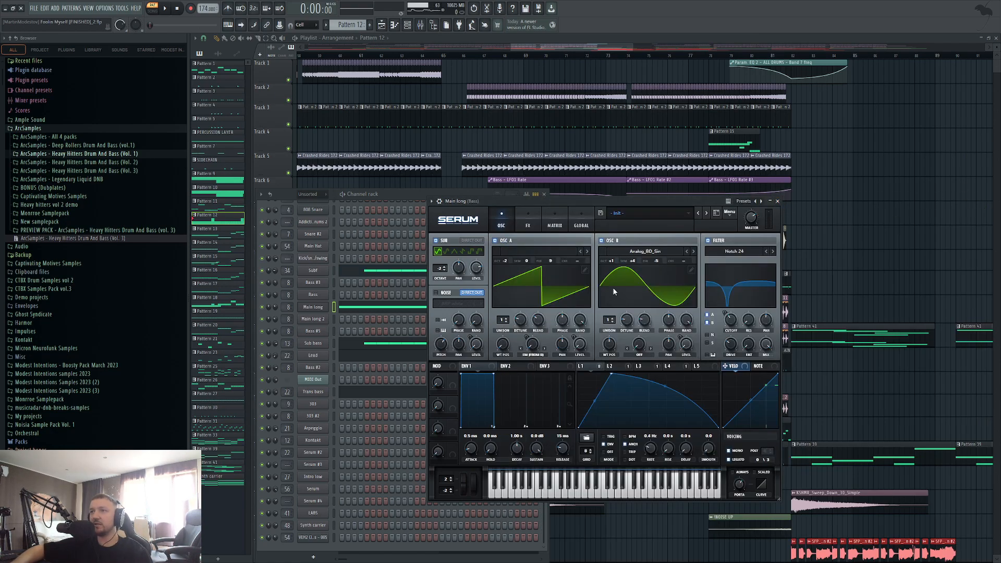
pyautogui.click(778, 202)
pyautogui.rightClick(842, 227)
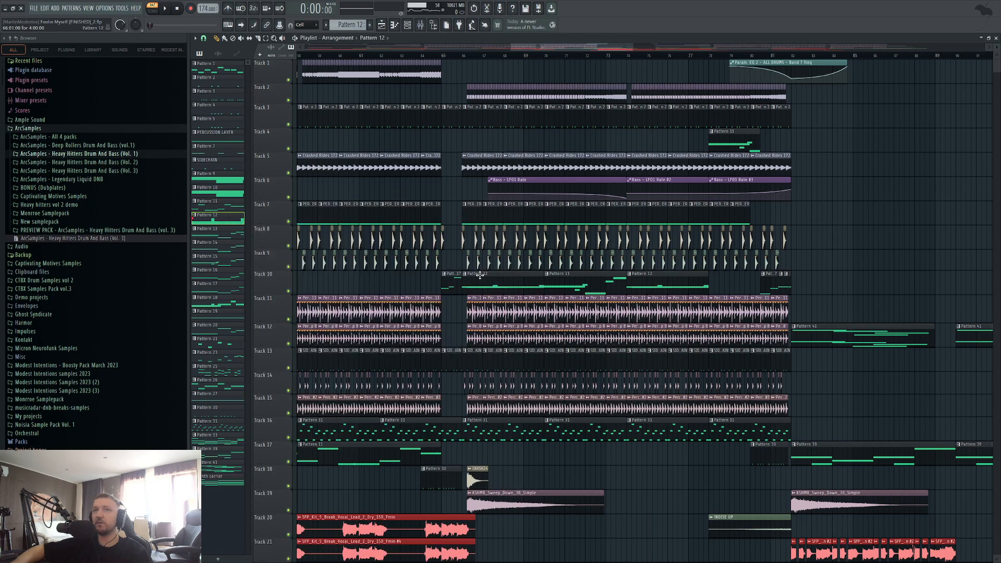
pyautogui.doubleClick(479, 275)
pyautogui.click(167, 9)
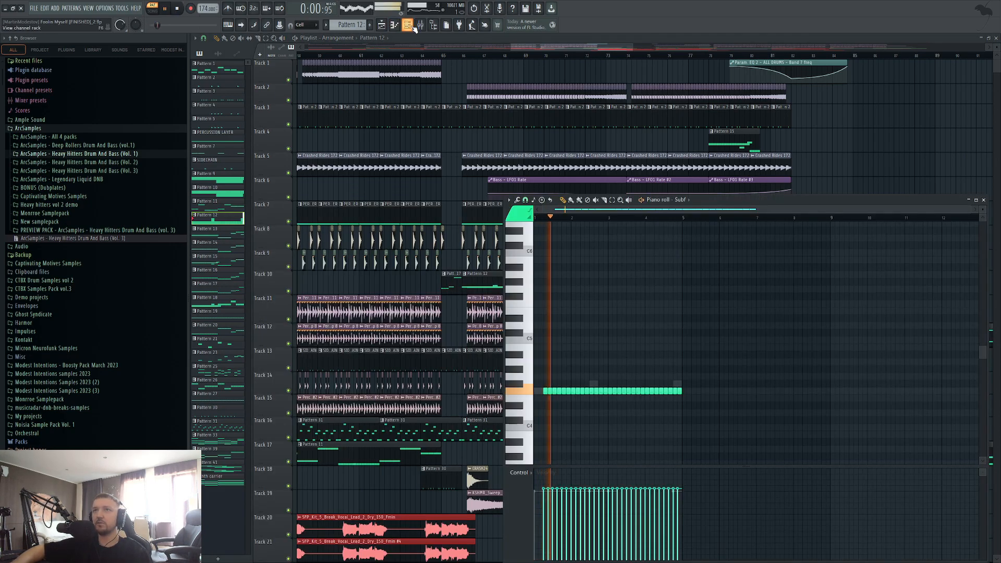
# Stop the pattern, show its instruments in the channel rack, and open the Lead channel's notes in the piano roll
pyautogui.click(407, 24)
pyautogui.rightClick(883, 147)
pyautogui.scroll(-5, 825, 177)
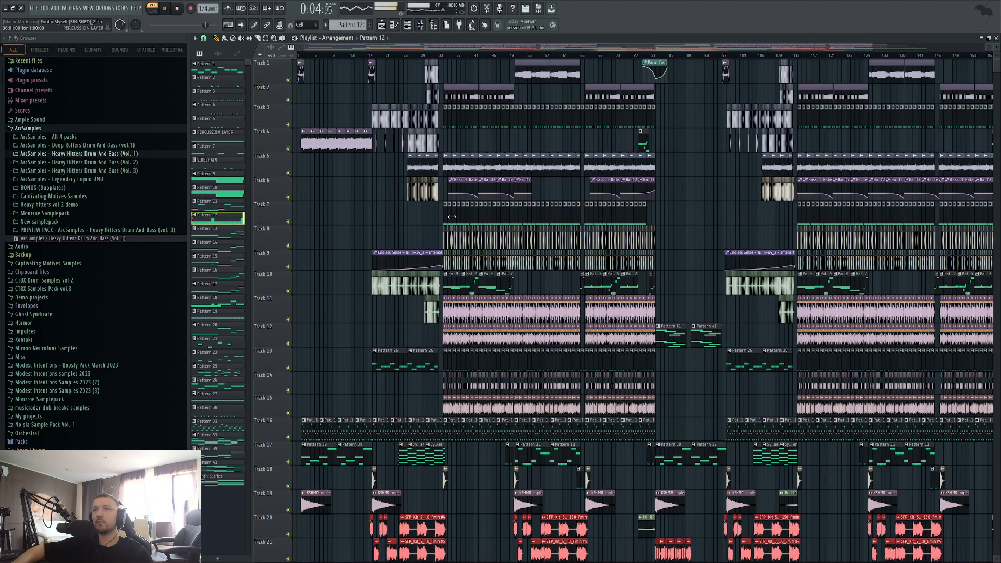
pyautogui.click(407, 25)
pyautogui.press('space')
pyautogui.click(443, 355)
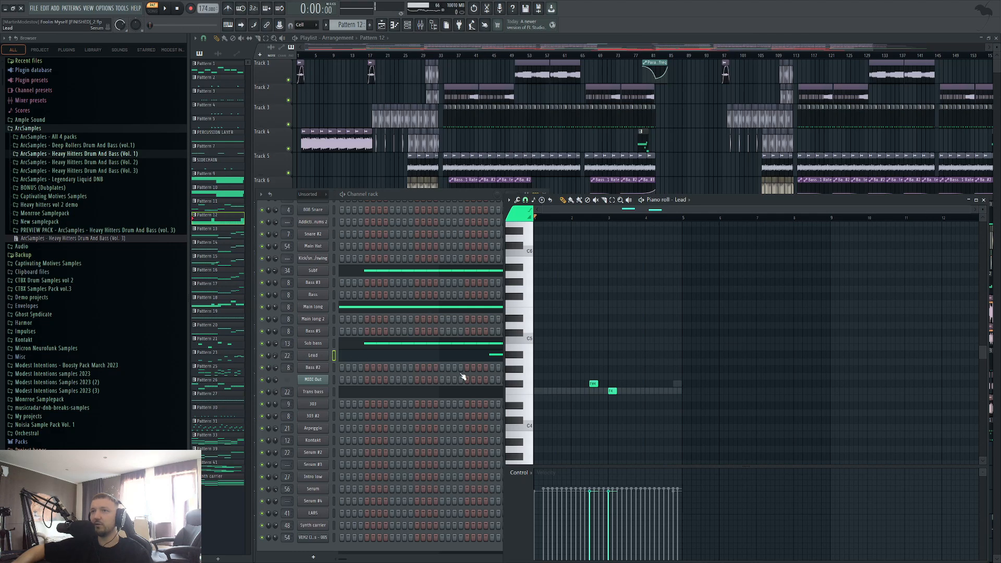
# Audition the Lead channel's sound with its Serum shown, and close Serum, the piano roll and the channel rack
pyautogui.rightClick(759, 406)
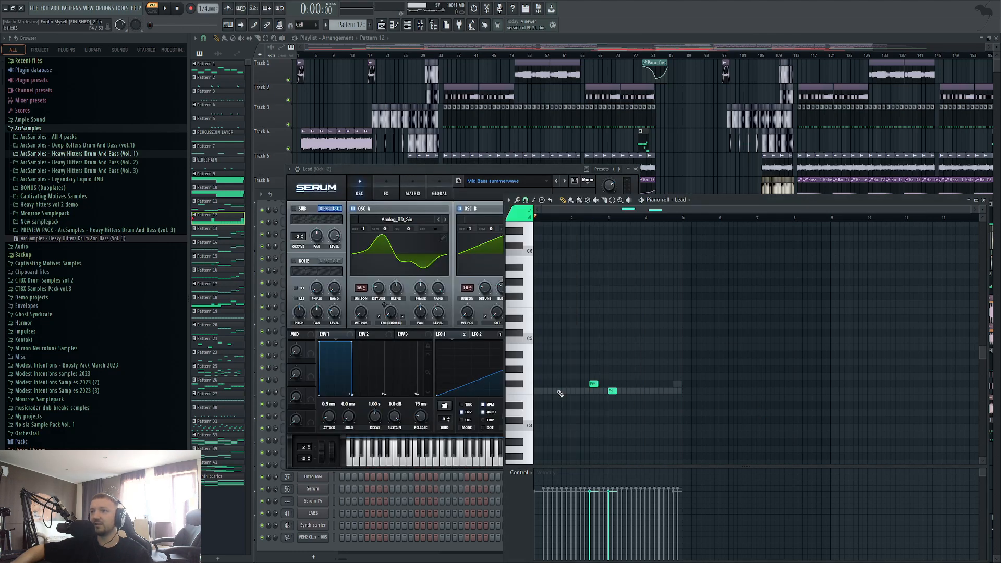
pyautogui.click(521, 391)
pyautogui.click(522, 392)
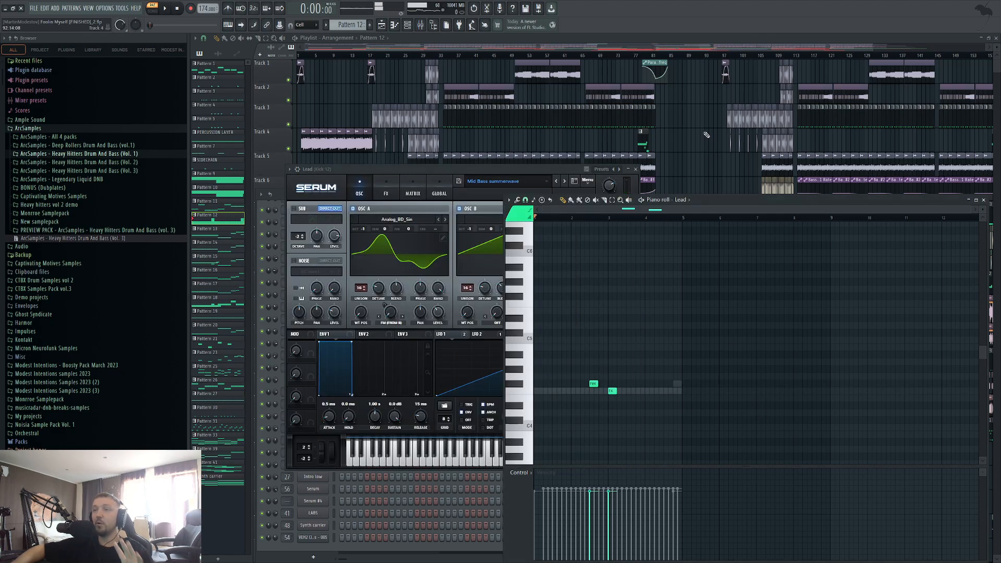
pyautogui.click(462, 168)
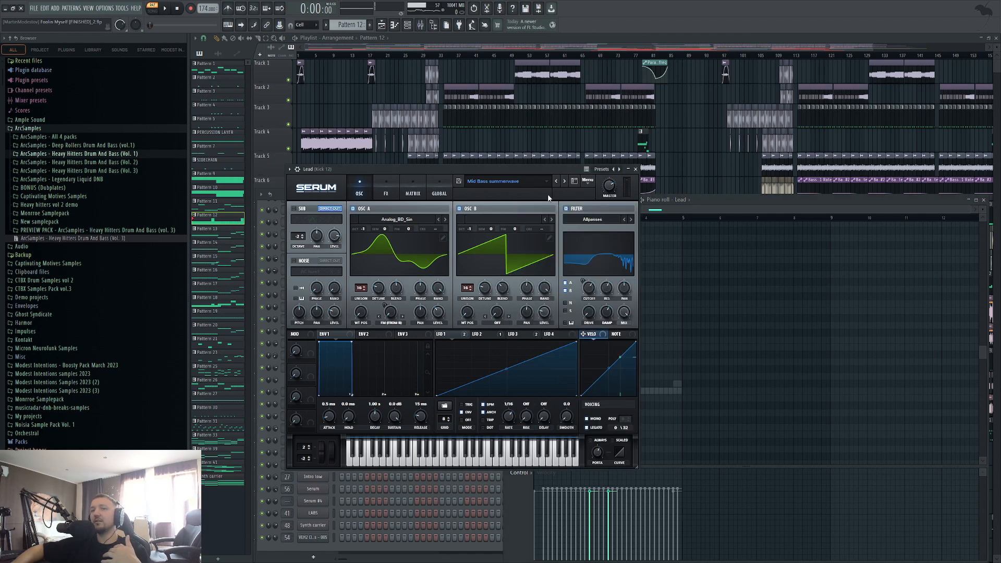
pyautogui.click(636, 169)
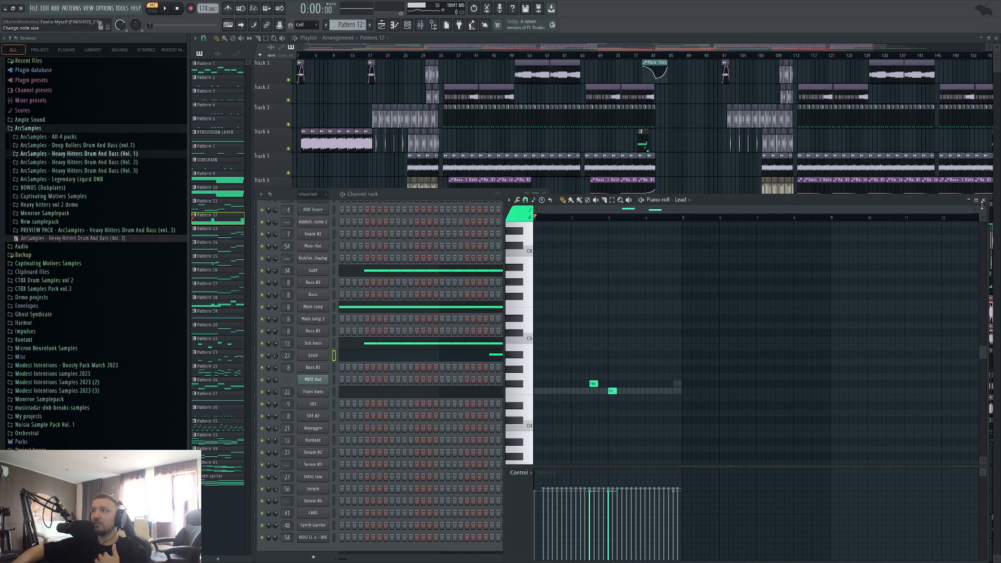
pyautogui.click(985, 200)
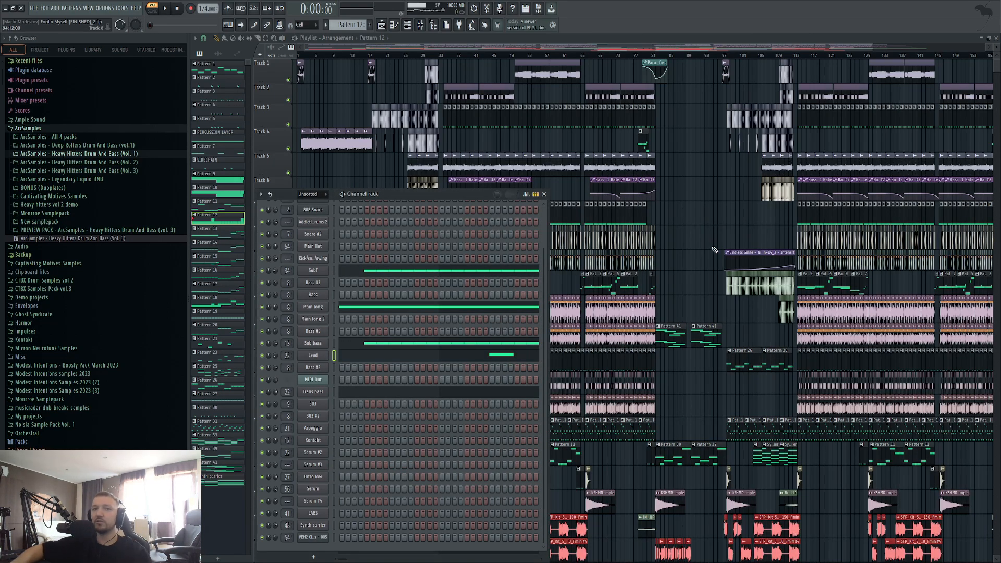
pyautogui.press('F6')
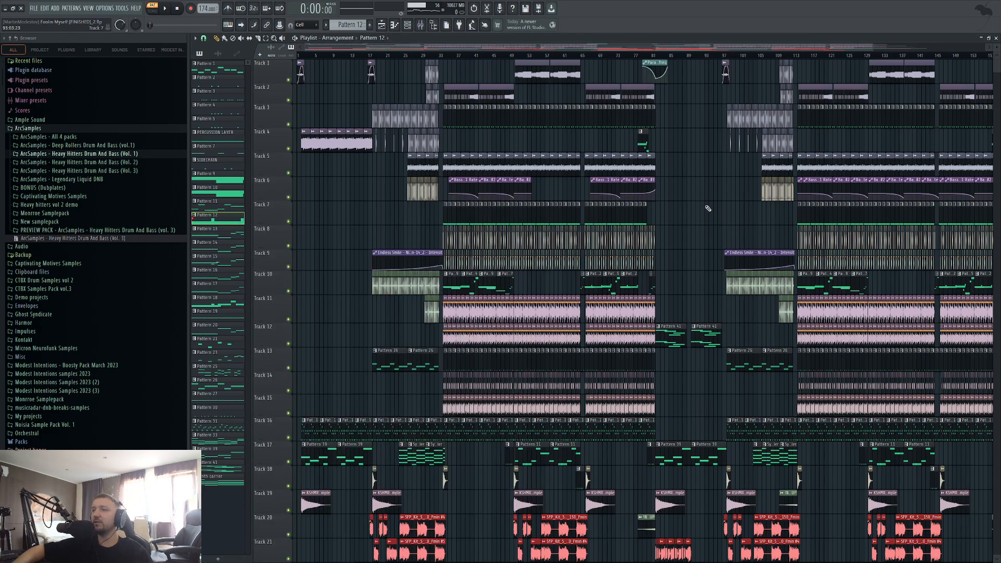
# Review the playlist's lower tracks, show the Master's effect chain in the mixer, and inspect its Endless Smile plugin
pyautogui.scroll(-5, 705, 207)
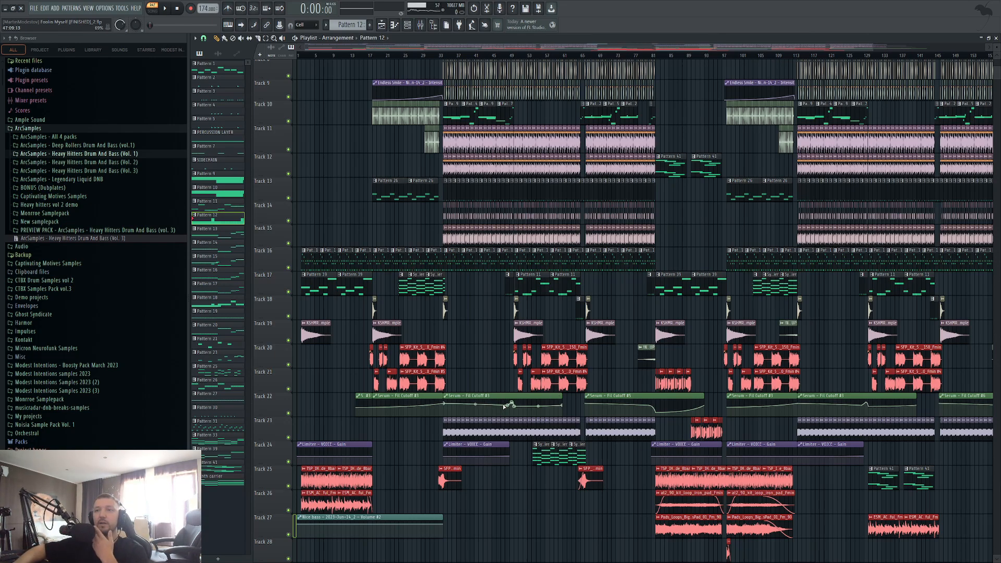
pyautogui.scroll(1, 504, 407)
pyautogui.press('F9')
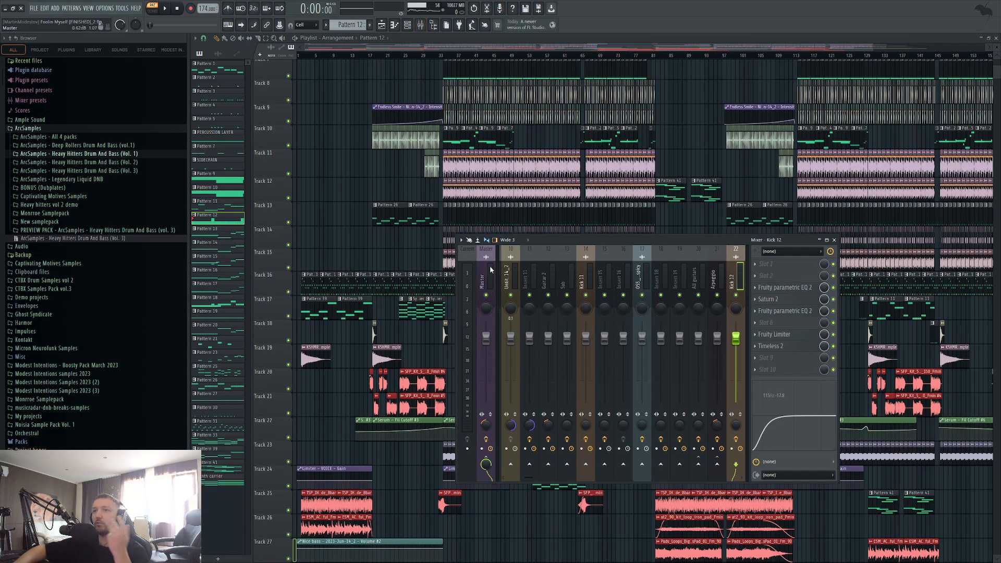
pyautogui.click(490, 267)
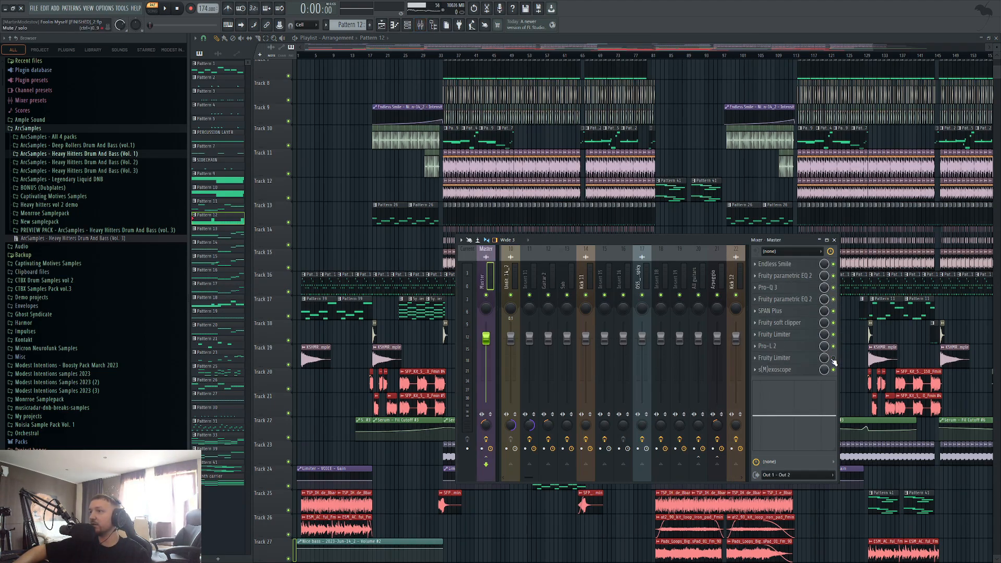
pyautogui.click(781, 265)
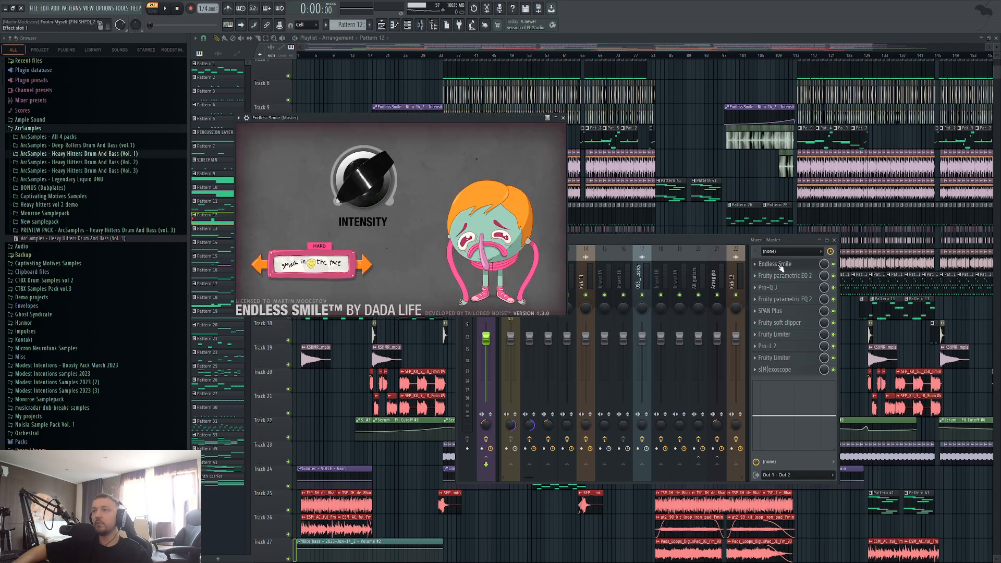
pyautogui.click(751, 187)
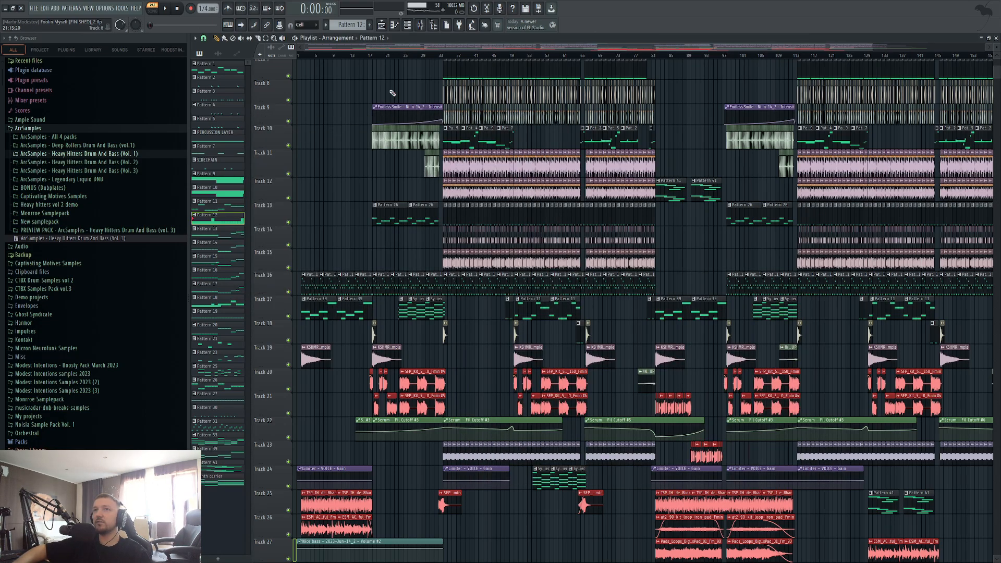
# Play the first build-up from bar 18, clear its time selection, and jump playback ahead to about bar 30
pyautogui.moveTo(375, 56); pyautogui.dragTo(440, 71)
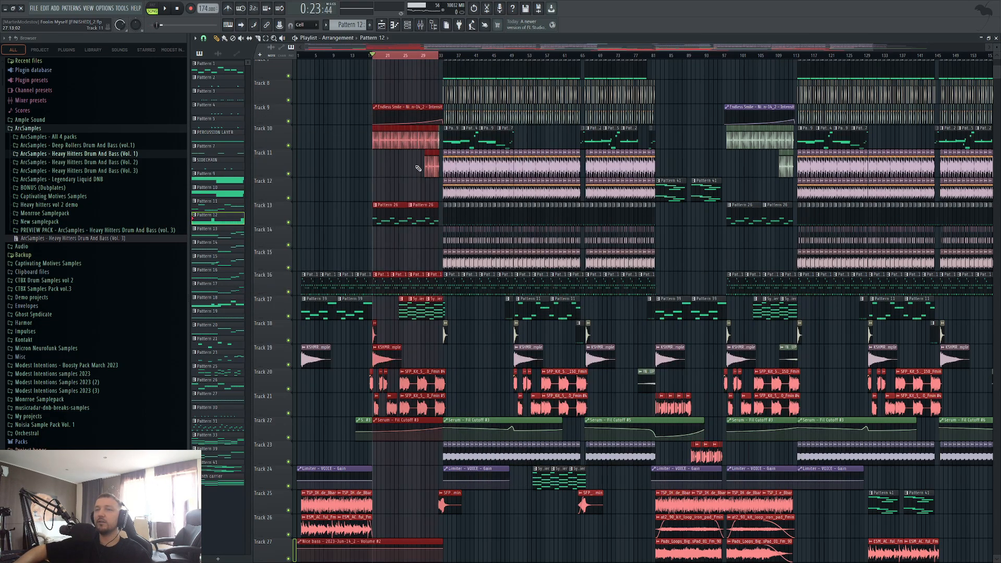
pyautogui.keyDown('ctrl'); pyautogui.click(416, 166); pyautogui.keyUp('ctrl')
pyautogui.scroll(3, 417, 170)
pyautogui.press('space')
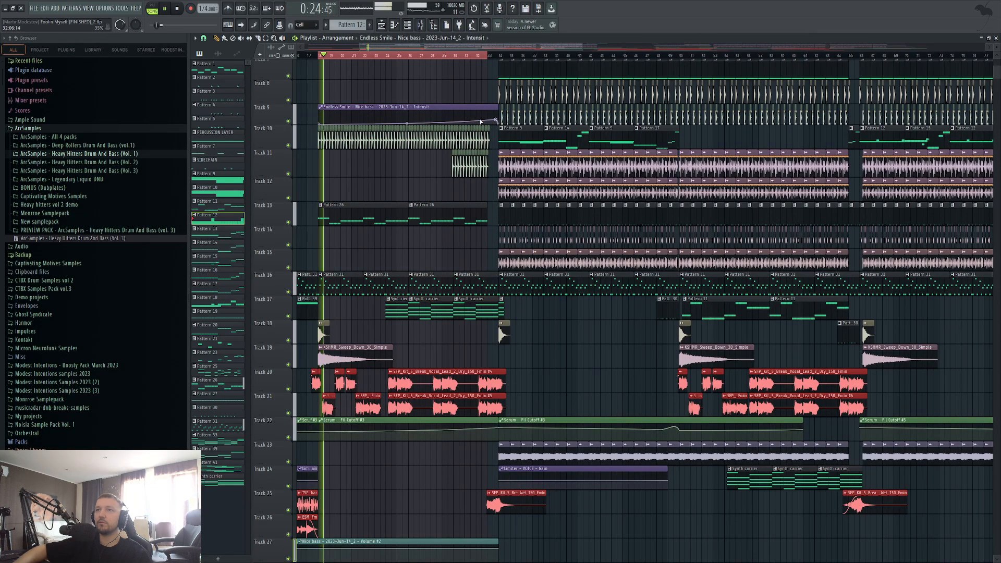
pyautogui.click(455, 56)
pyautogui.rightClick(471, 56)
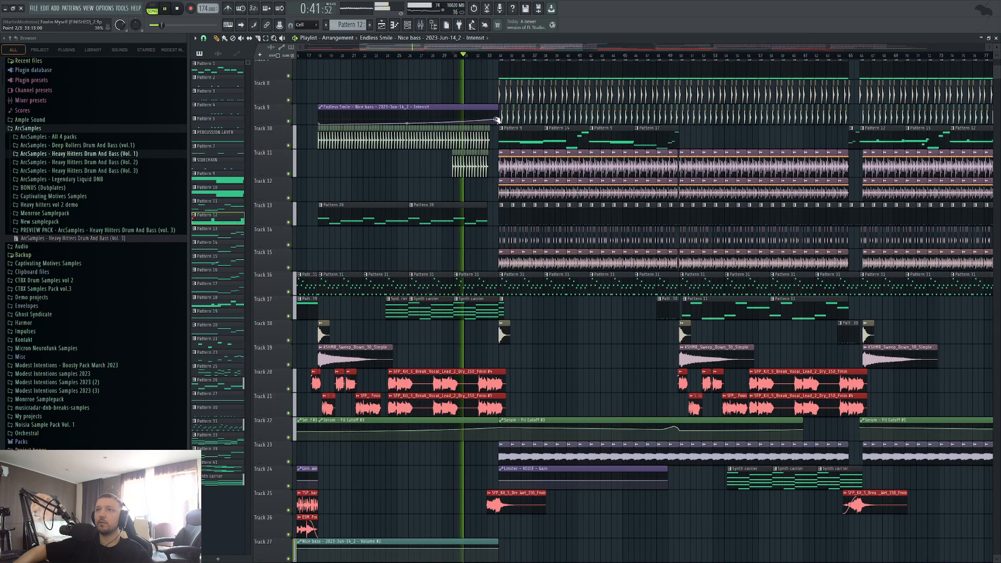
# Try raising the end of Track 9's Endless Smile intensity automation before the first drop, undo the change, and stop playback
pyautogui.moveTo(495, 120); pyautogui.dragTo(491, 110)
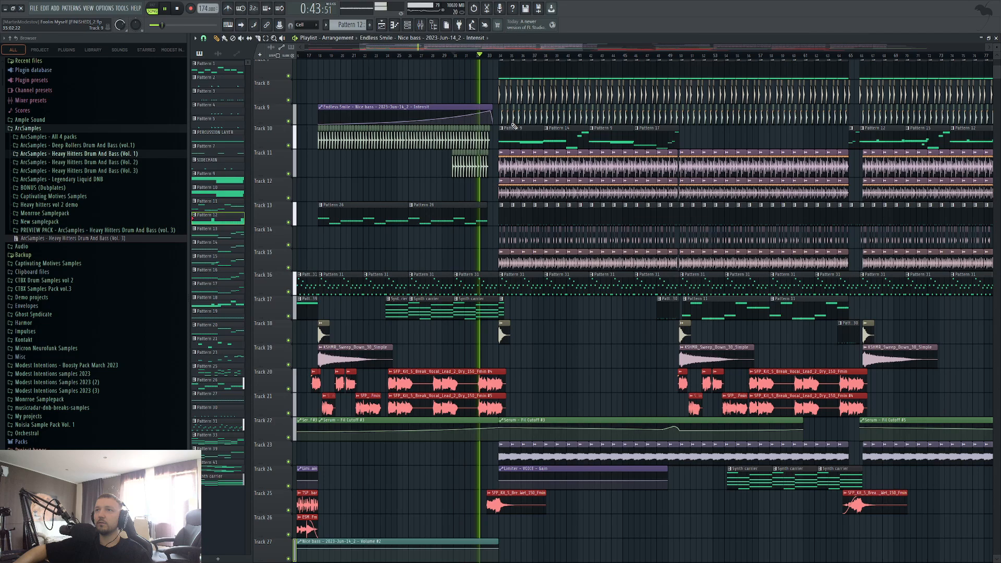
pyautogui.hotkey('ctrl', 'z')
pyautogui.press('space')
# Show the Master's mixer effects again and inspect the Endless Smile intensity setting
pyautogui.click(420, 24)
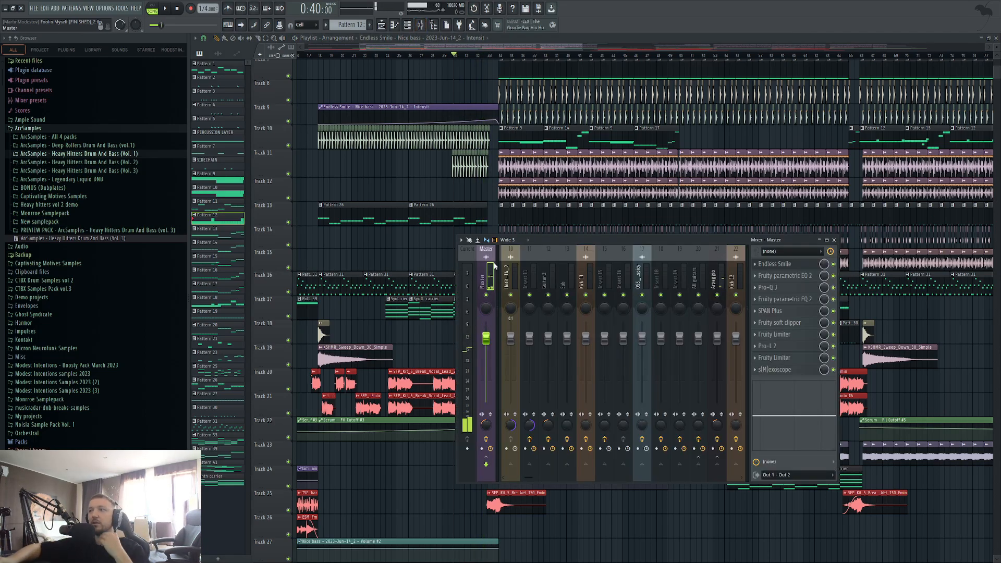
pyautogui.click(796, 268)
pyautogui.click(797, 269)
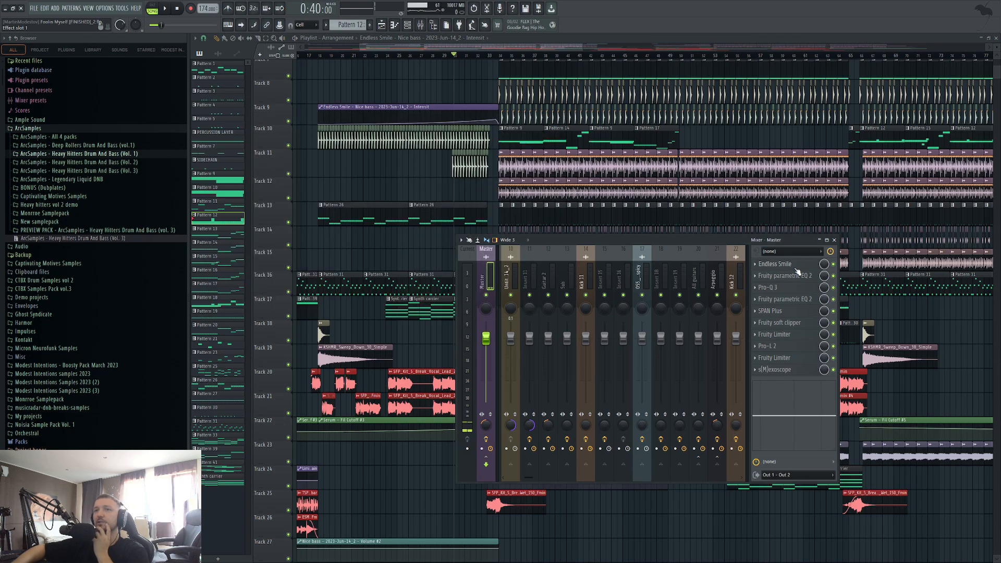
pyautogui.click(809, 269)
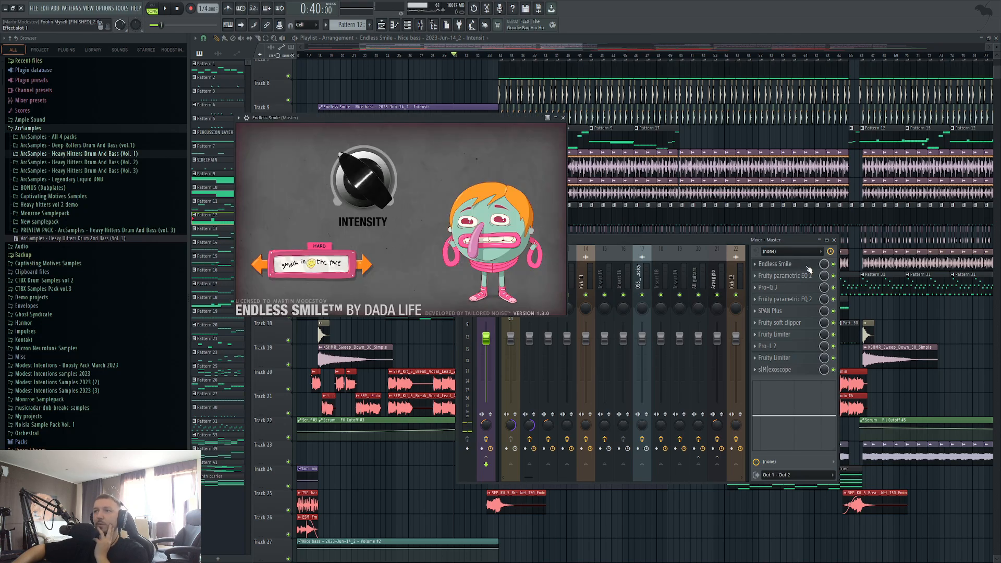
pyautogui.click(564, 118)
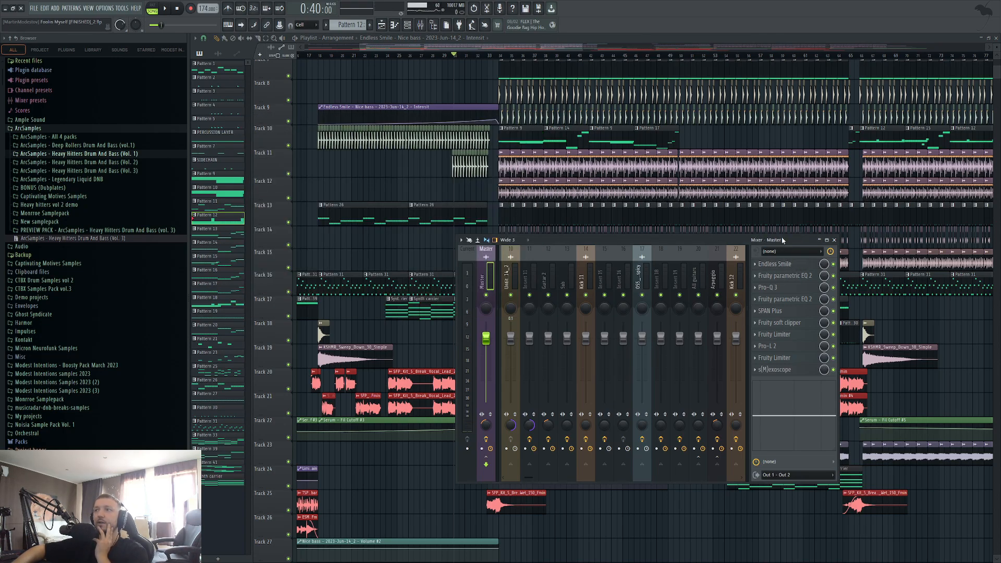
pyautogui.click(792, 266)
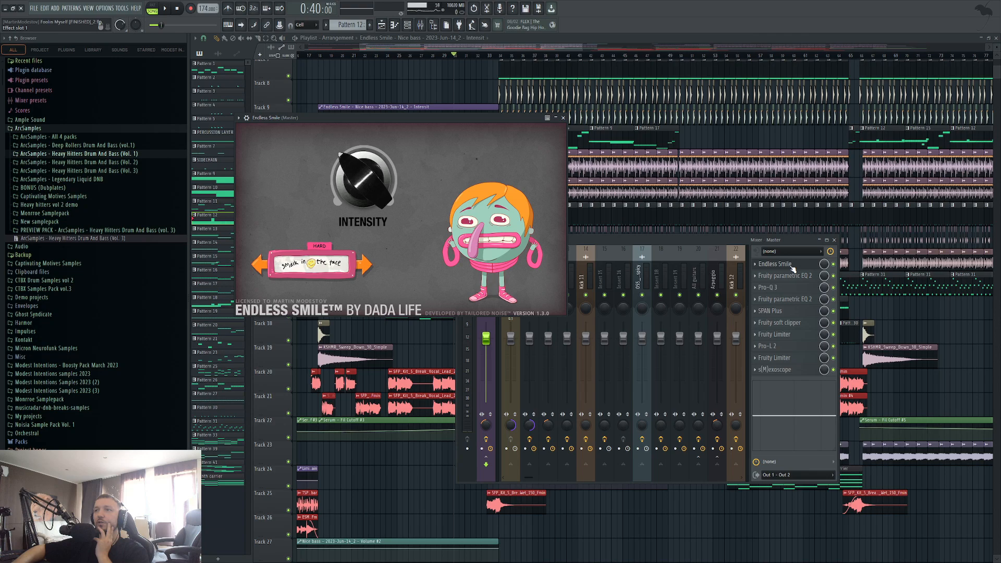
pyautogui.click(564, 118)
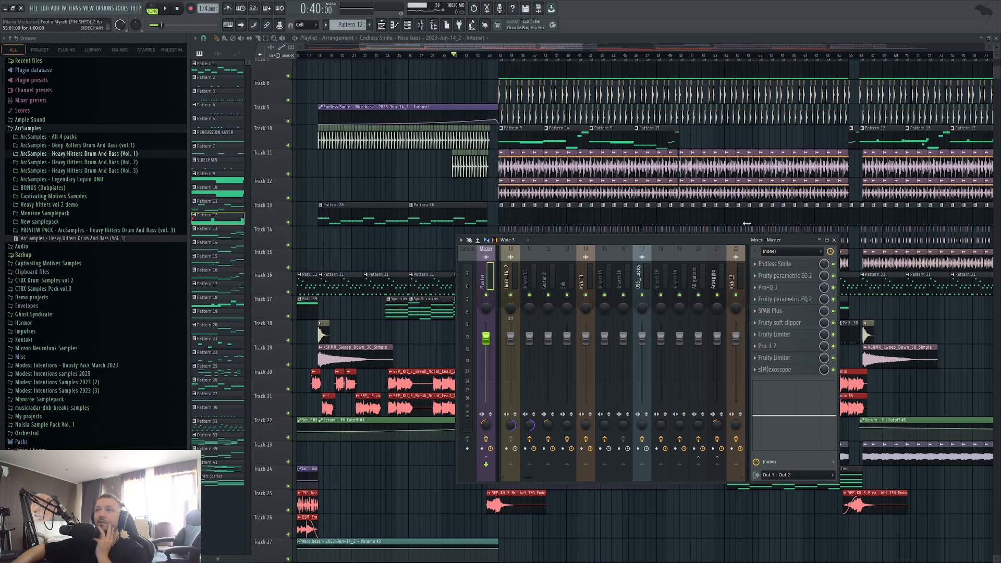
# Open the Master's first Fruity Parametric EQ 2, select the first drop from bar 34 to about bar 65, and play it
pyautogui.click(805, 279)
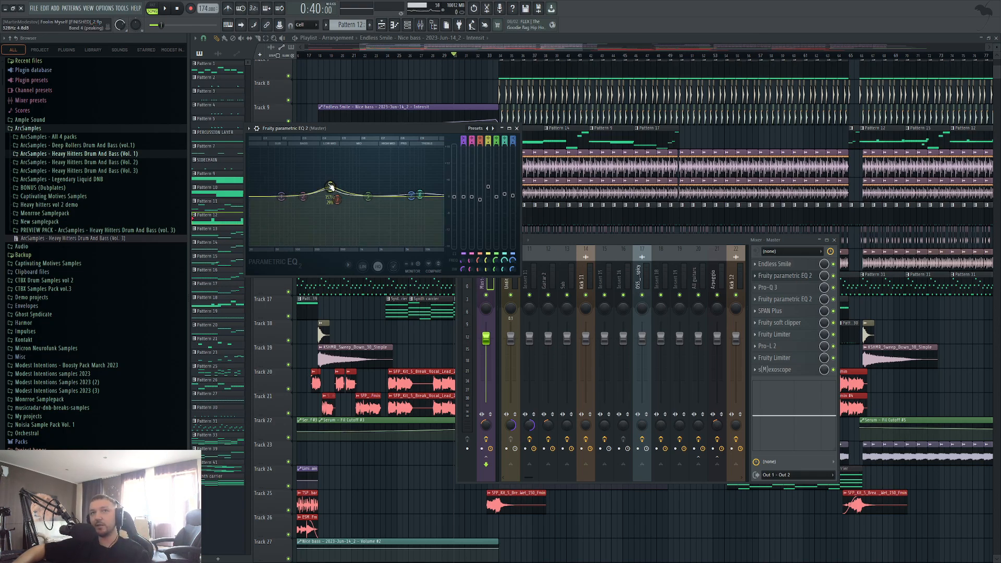
pyautogui.moveTo(502, 57); pyautogui.dragTo(855, 81)
pyautogui.press('space')
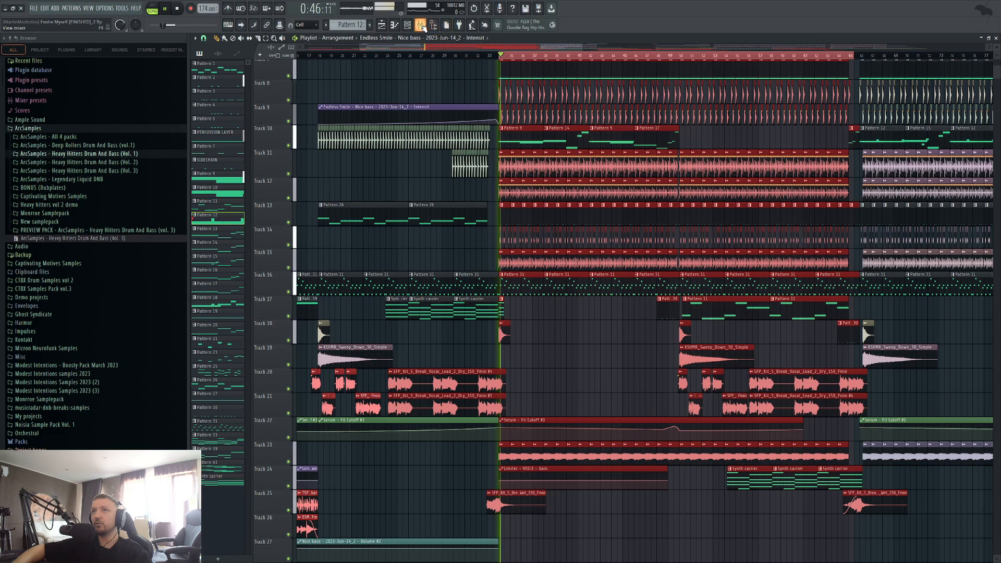
# Show the Master's mixer effects, open the first Fruity Parametric EQ 2, compare it on and off during the drop, and stop playback
pyautogui.press('F9')
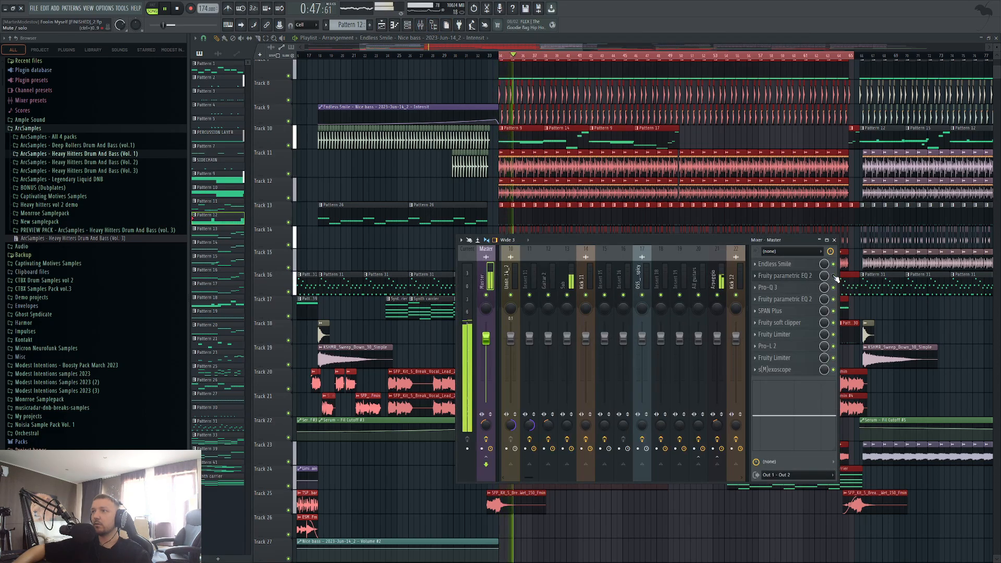
pyautogui.click(797, 275)
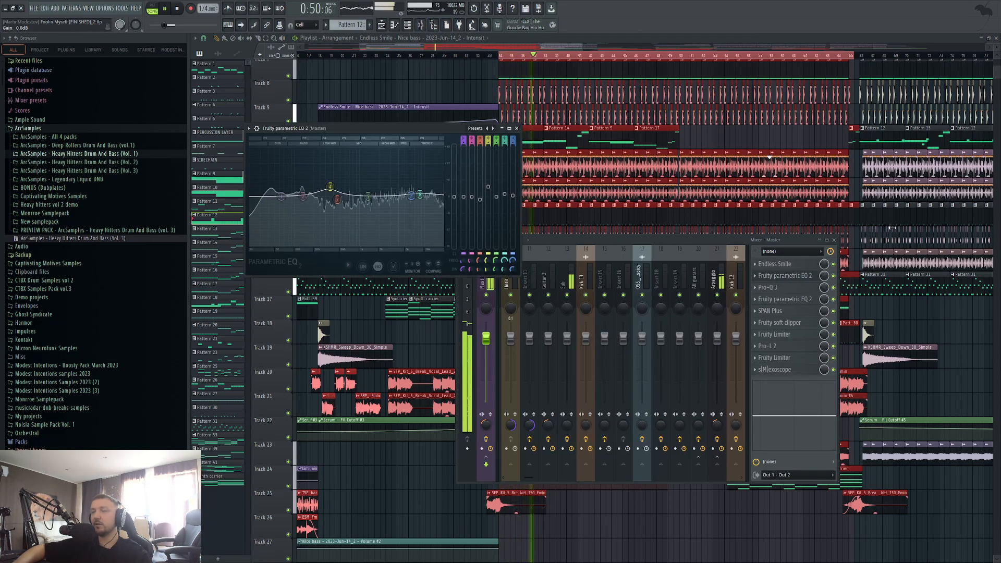
pyautogui.click(834, 275)
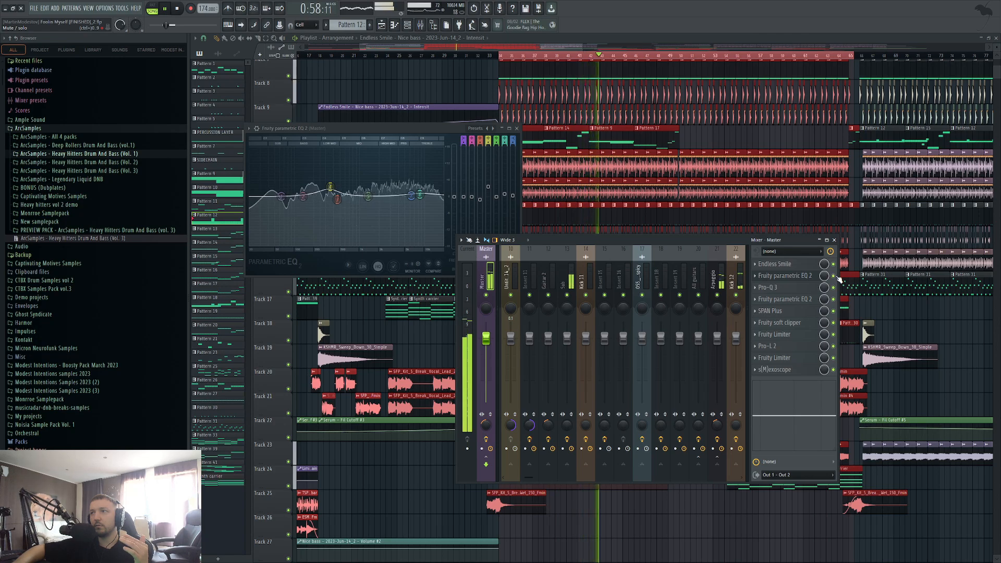
pyautogui.press('space')
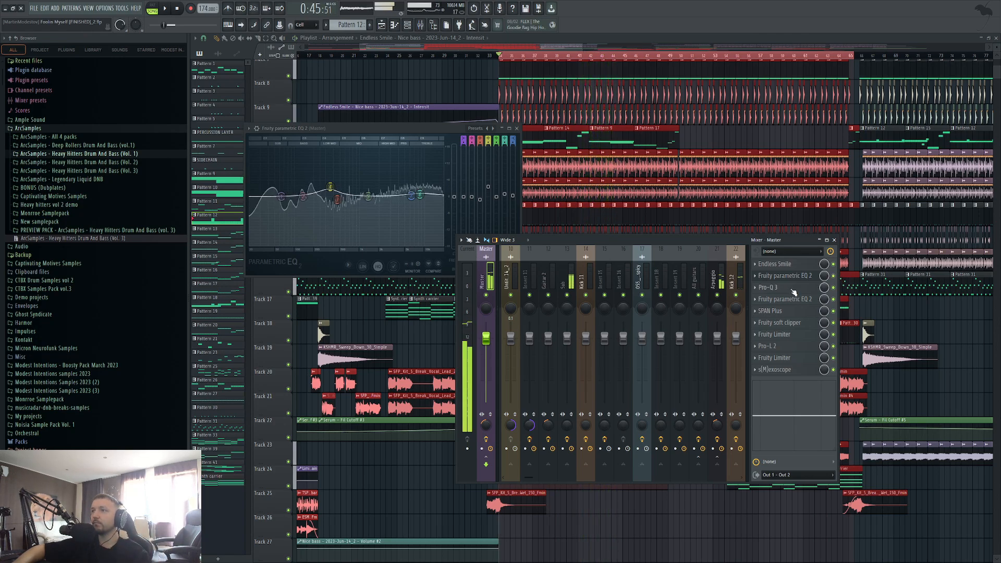
# Open Pro-Q 3 on the Master, inspect its low-cut band, and close it
pyautogui.click(793, 289)
pyautogui.click(793, 289)
pyautogui.click(794, 289)
pyautogui.moveTo(388, 275)
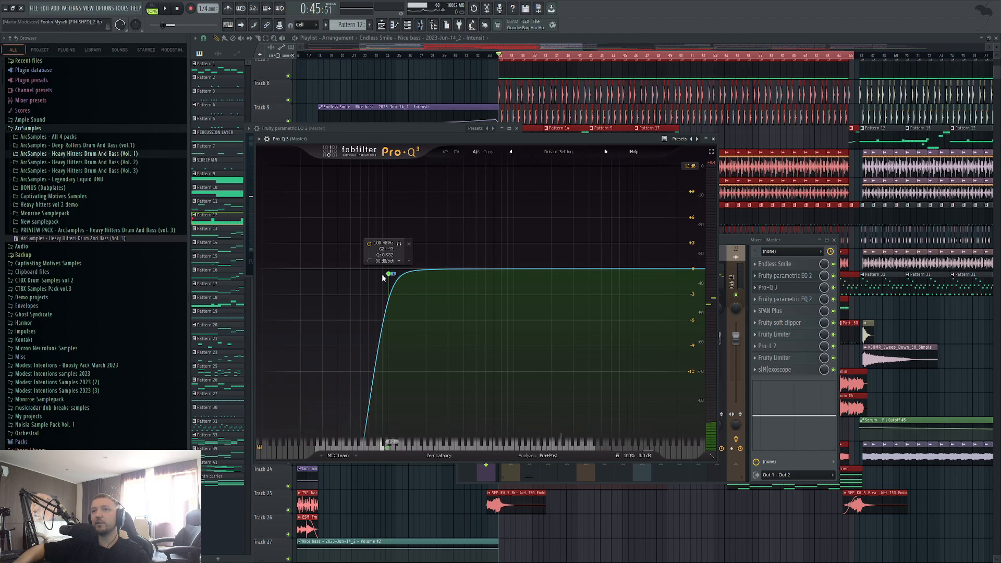
pyautogui.click(714, 139)
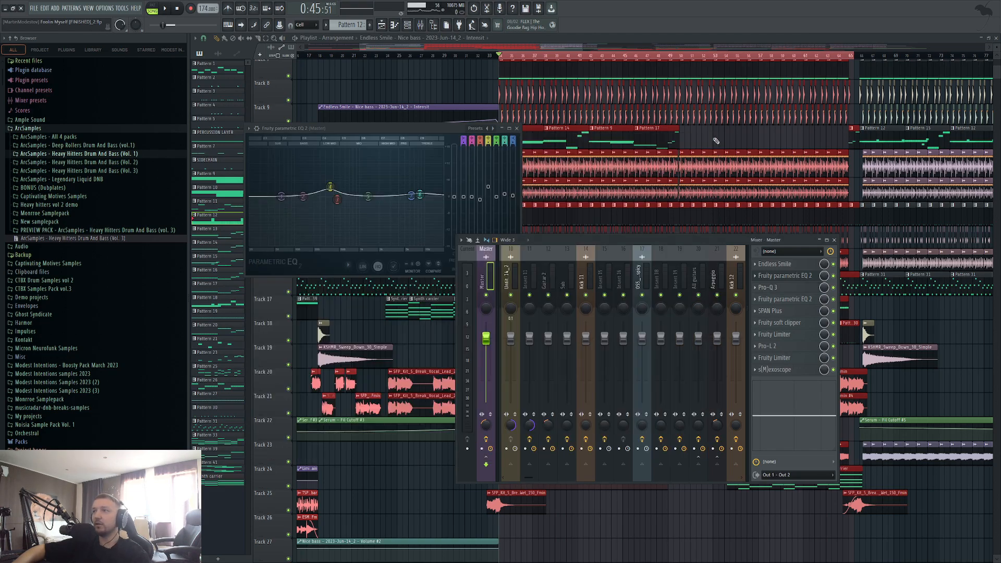
# Inspect the curve of the Master's second Fruity Parametric EQ 2 and close both Parametric EQ 2 windows
pyautogui.click(795, 300)
pyautogui.click(794, 300)
pyautogui.click(795, 299)
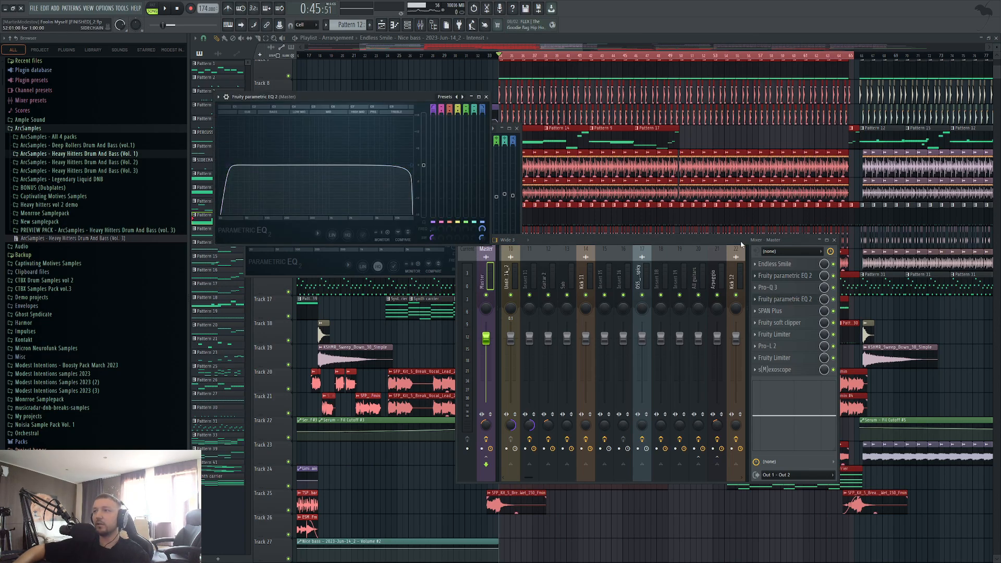
pyautogui.click(486, 98)
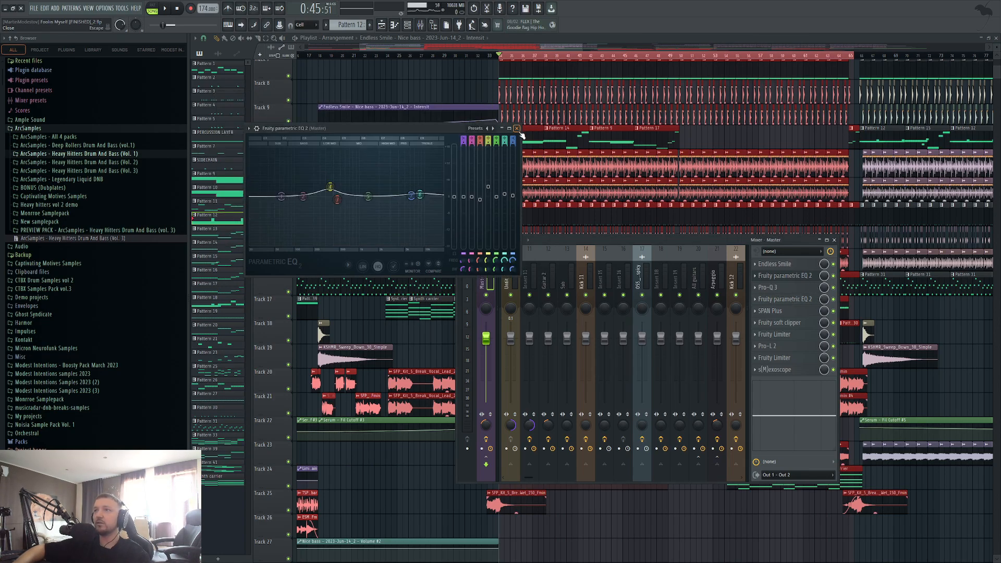
pyautogui.click(517, 128)
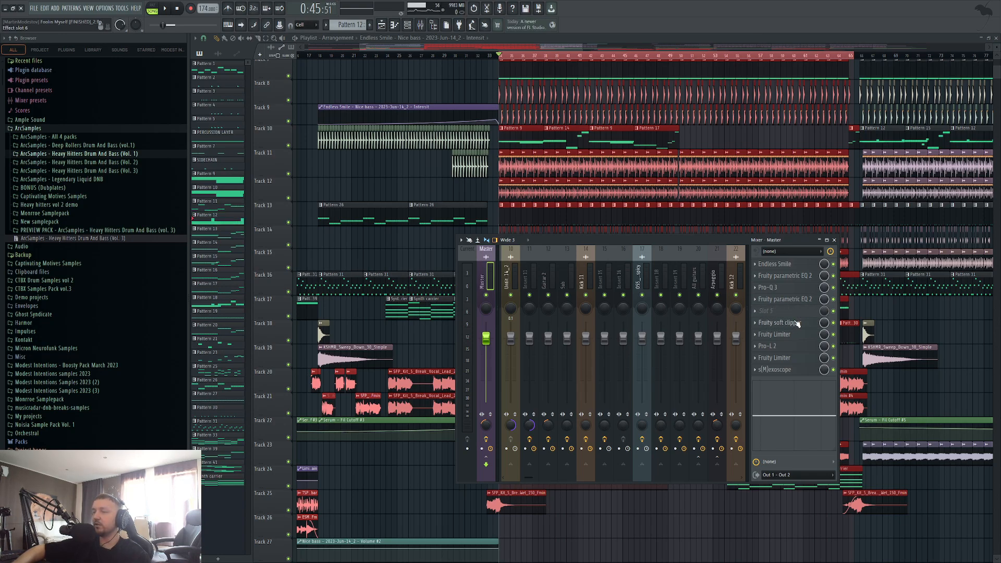
# Open the Master's Fruity soft clipper, the Fruity Limiter after it, and Pro-L 2 to inspect their settings
pyautogui.click(796, 323)
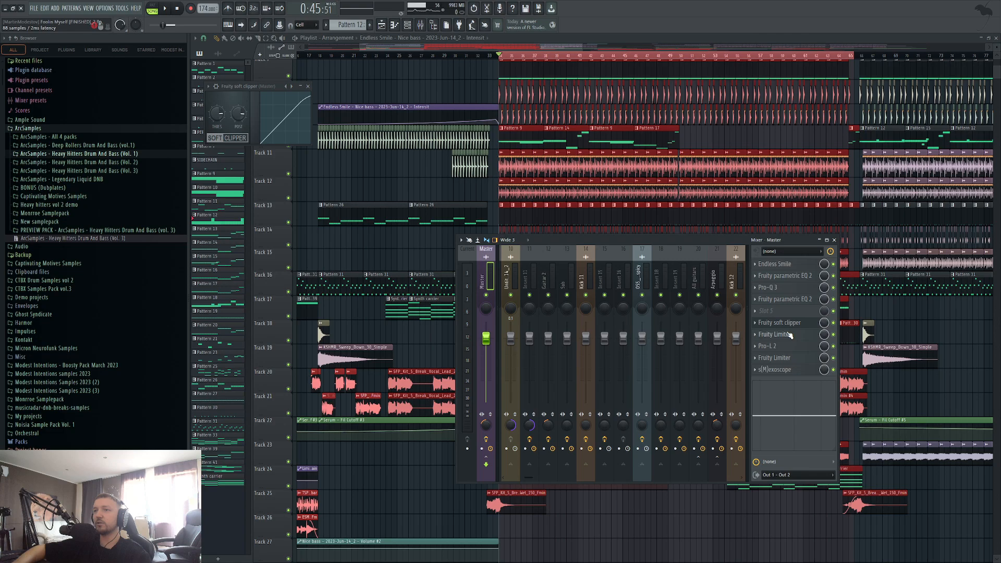
pyautogui.click(790, 335)
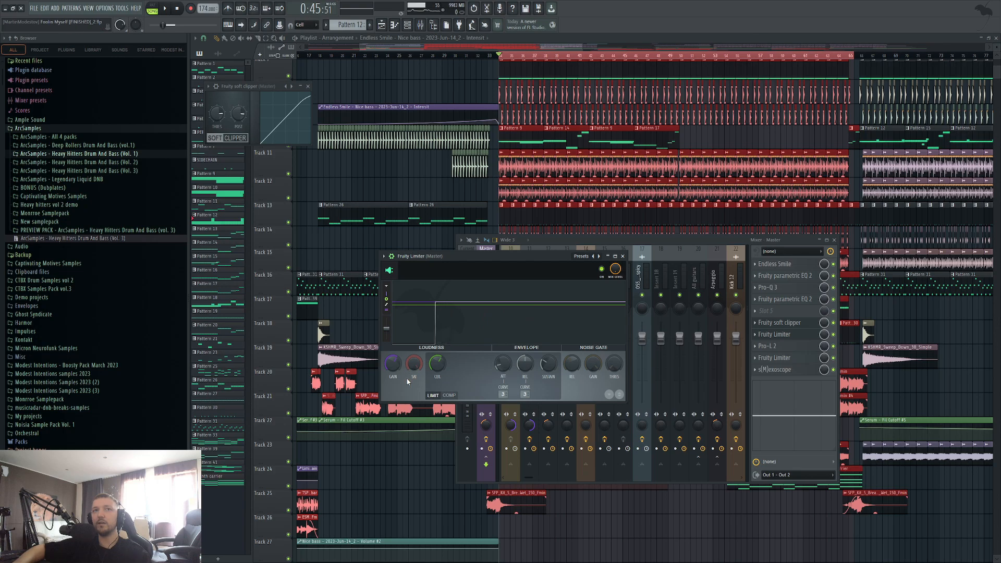
pyautogui.click(794, 345)
pyautogui.moveTo(587, 116); pyautogui.dragTo(410, 205)
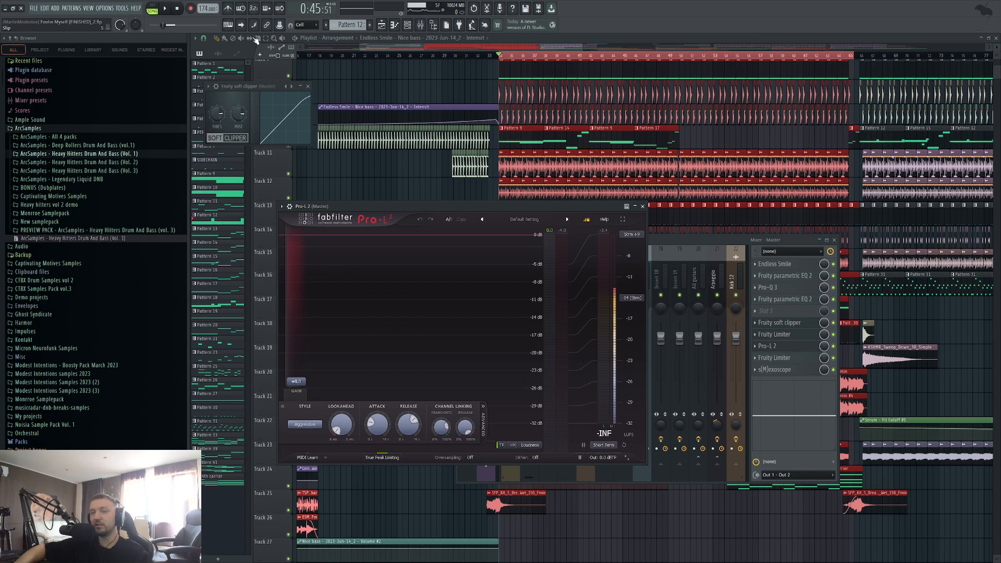
# Play the first drop to watch Pro-L 2's limiting, check the gain of the Fruity Limiter before it, and stop playback
pyautogui.click(169, 10)
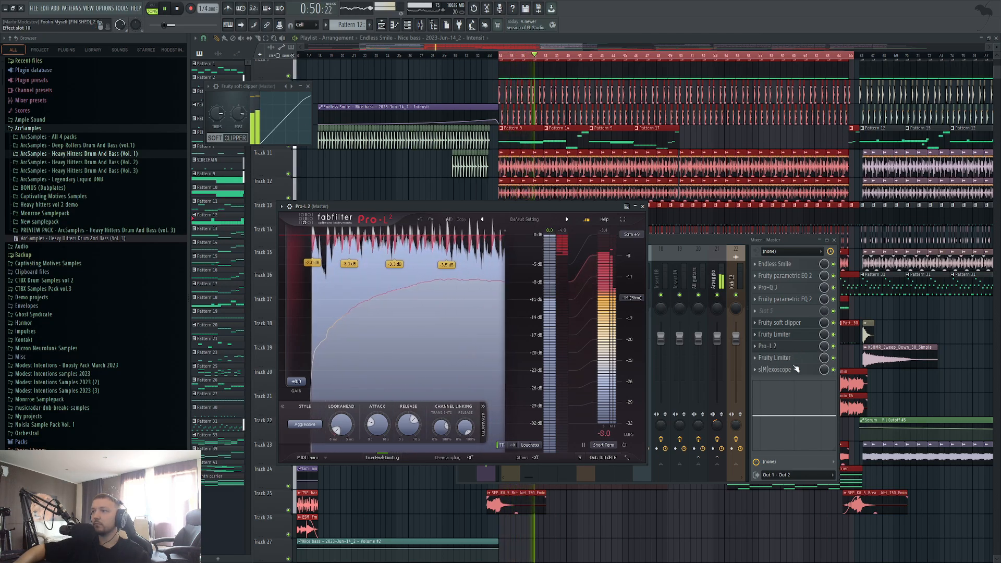
pyautogui.click(784, 357)
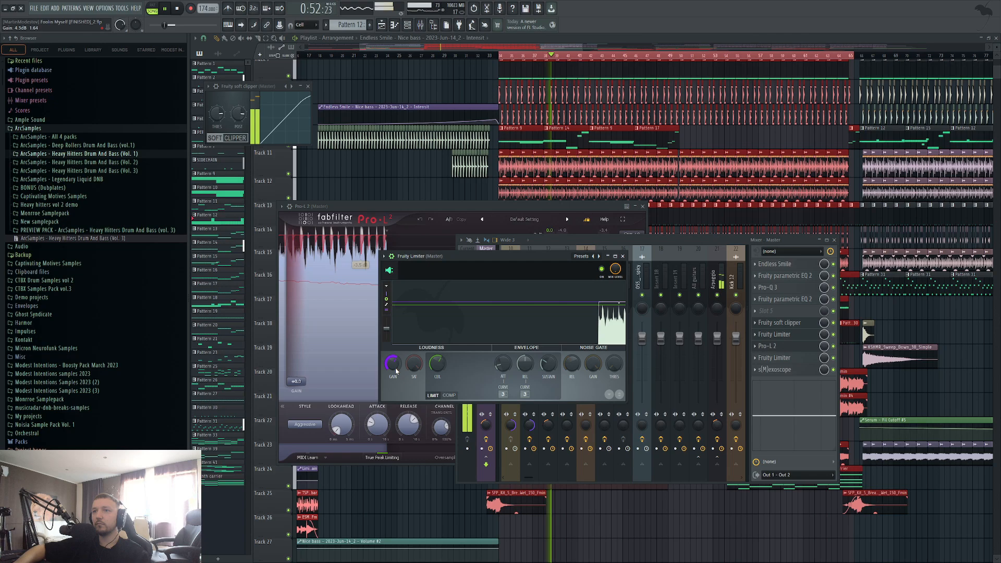
pyautogui.click(427, 207)
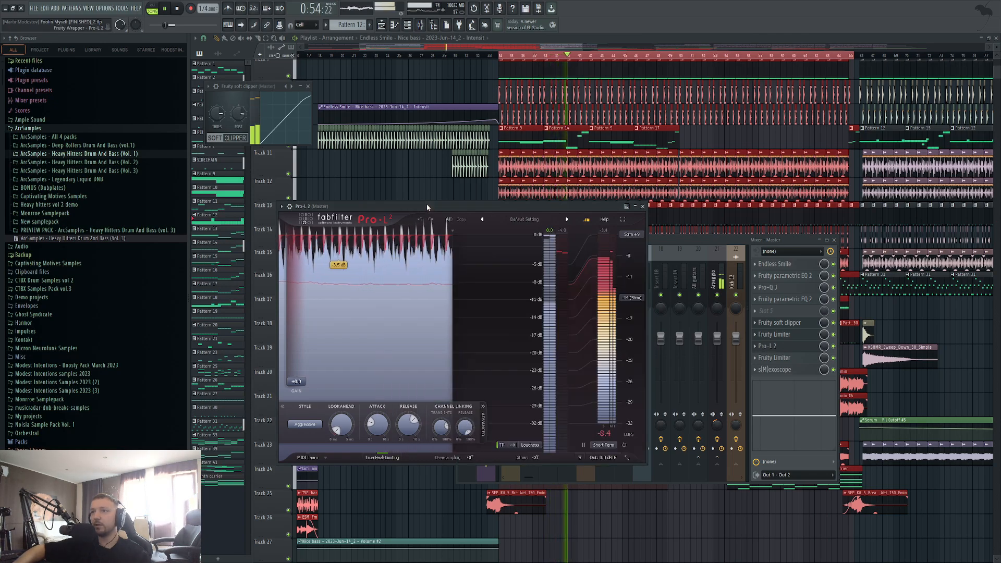
pyautogui.press('space')
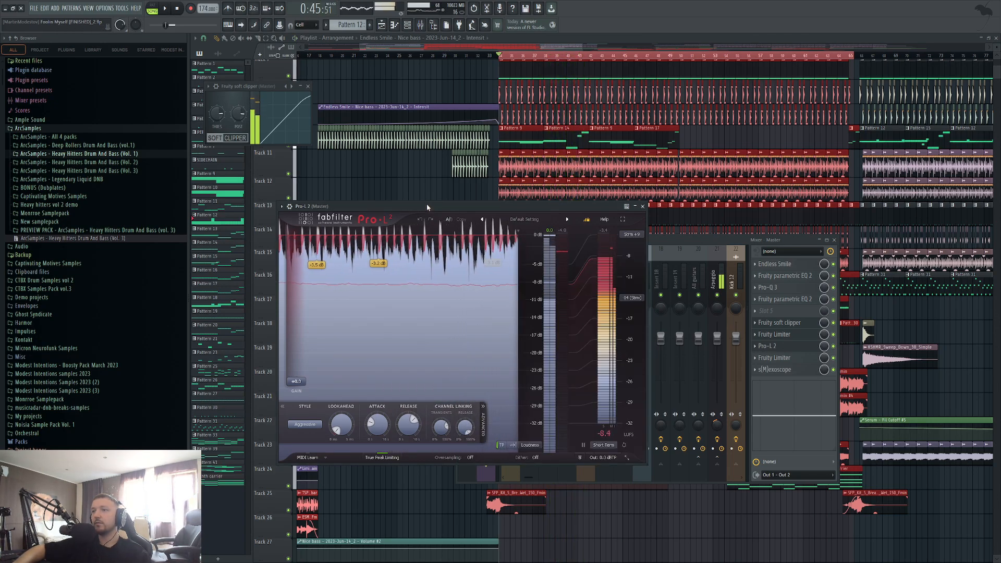
# Inspect the Master's last Fruity Limiter, after Pro-L 2, and close all plug-in and mixer windows
pyautogui.click(787, 362)
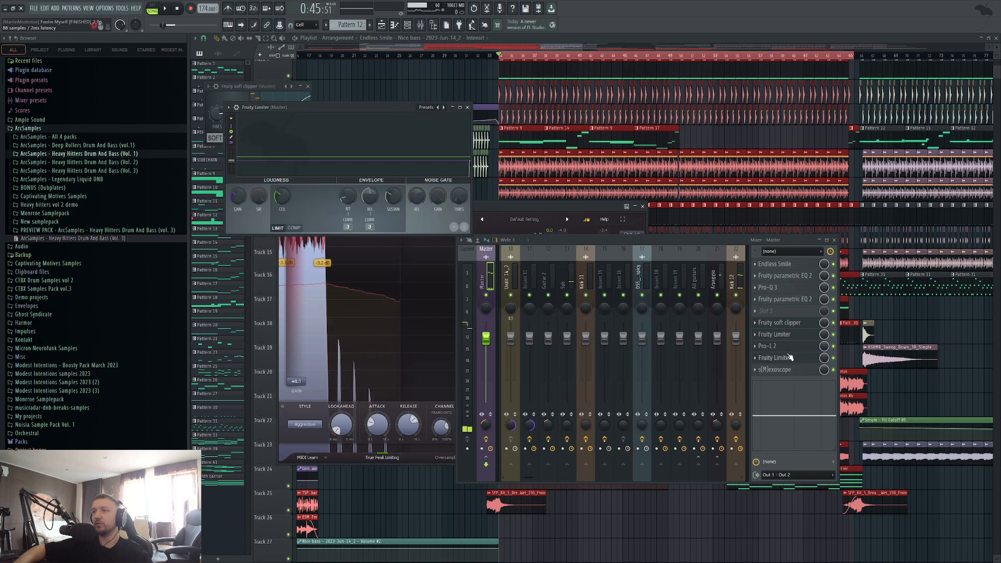
pyautogui.click(787, 361)
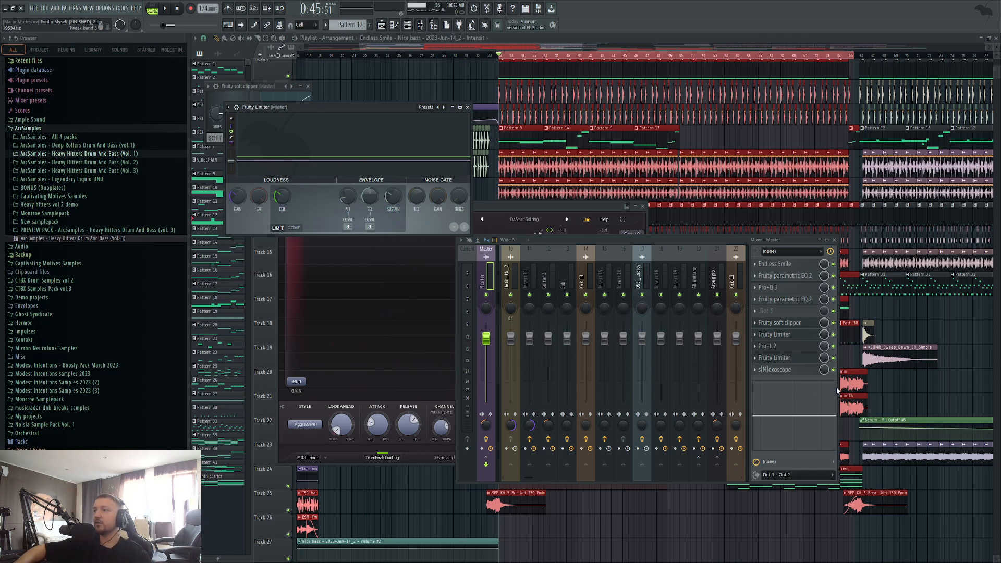
pyautogui.press('F12')
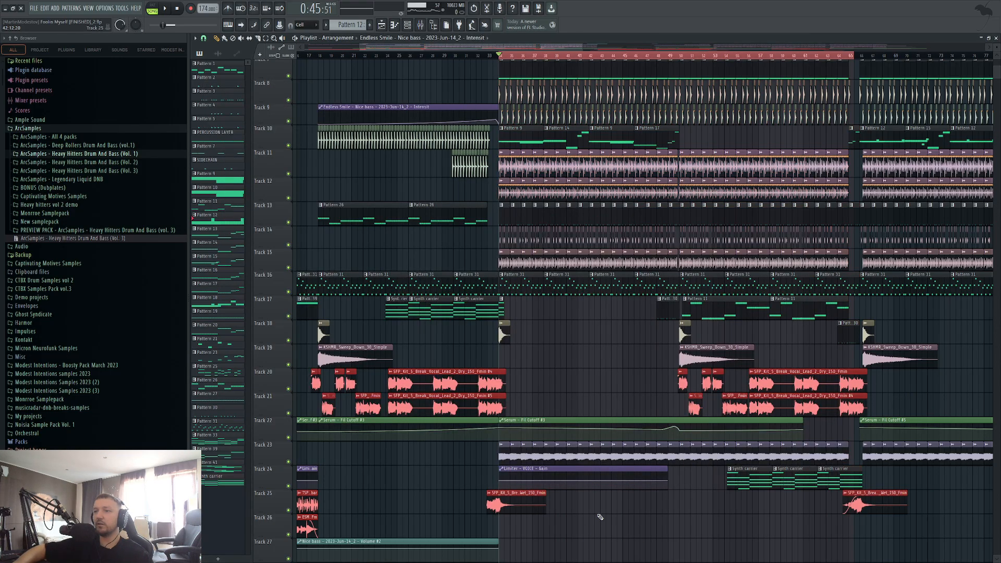
# Show the whole arrangement in the Playlist, bring up the Master's mixer effects once more, and hide the mixer
pyautogui.scroll(-5, 598, 519)
pyautogui.press('F9')
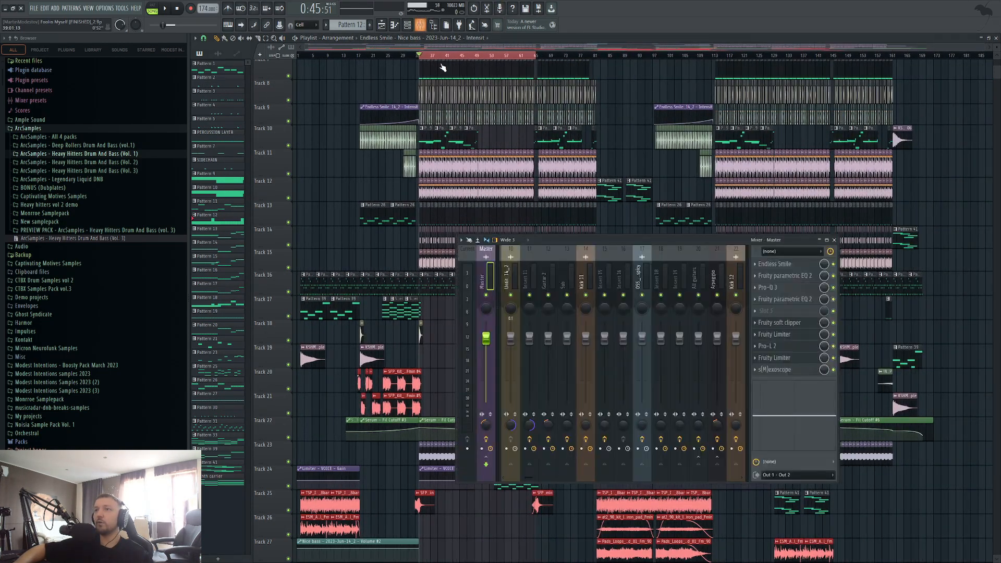
pyautogui.moveTo(543, 278); pyautogui.dragTo(485, 281)
pyautogui.press('F9')
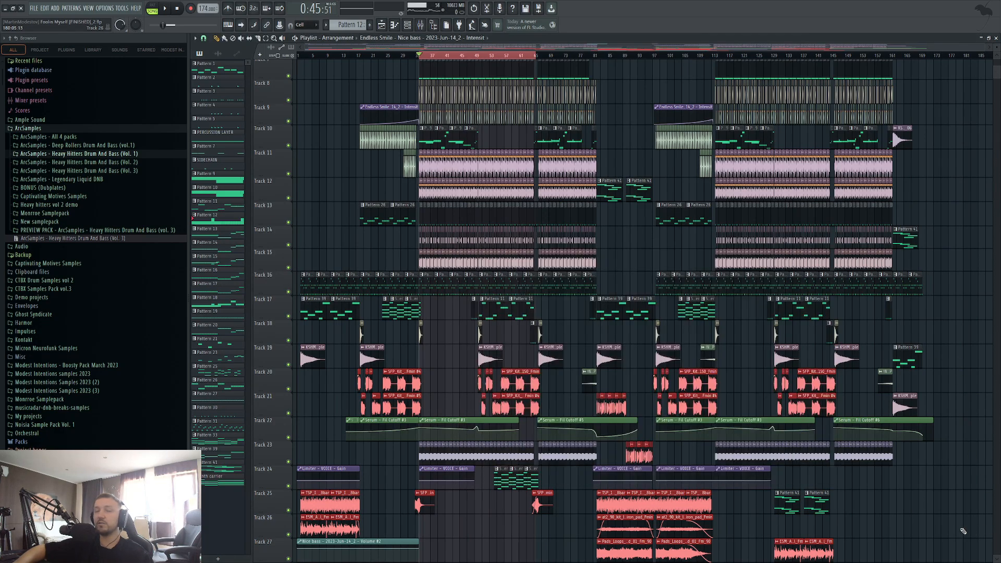